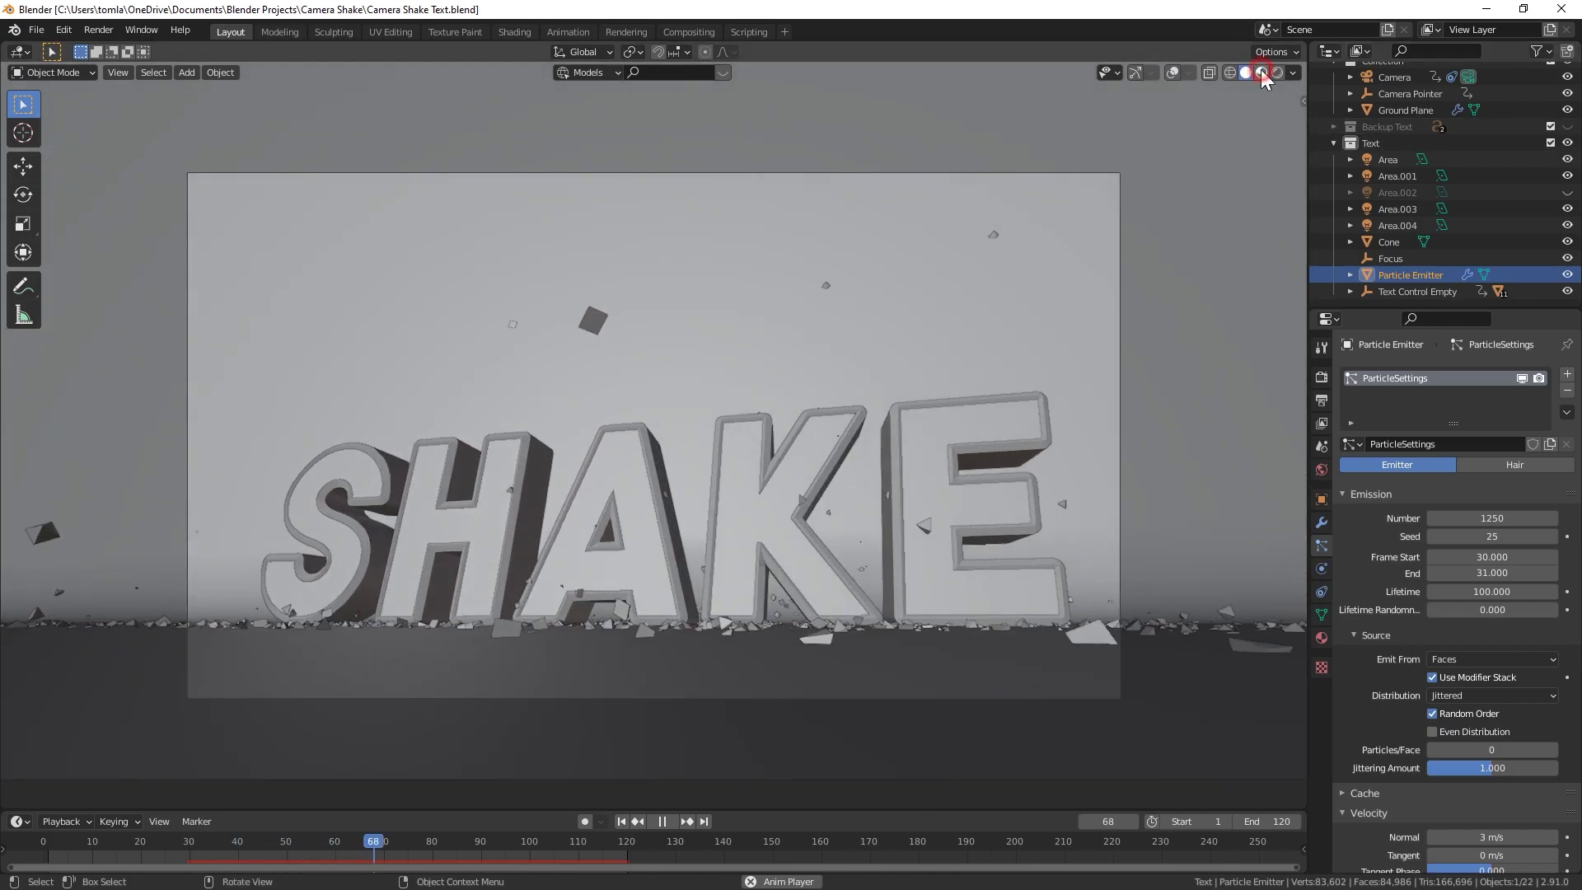
Step: Show the finished SHAKE scene in material preview and play its animation
left_click(1260, 71)
left_click(664, 821)
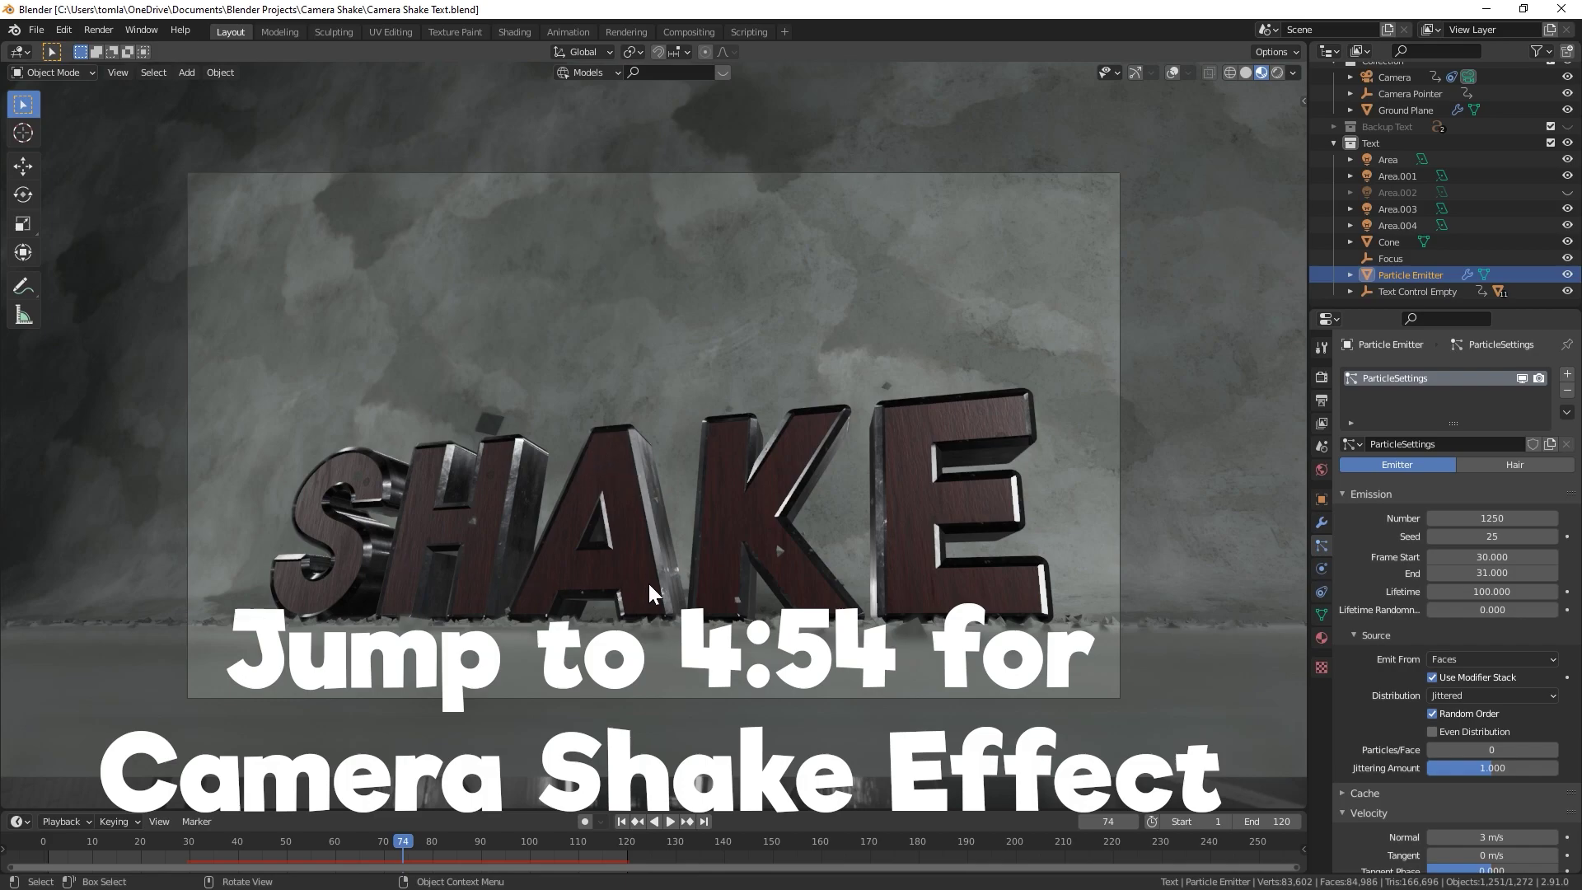
left_click(669, 821)
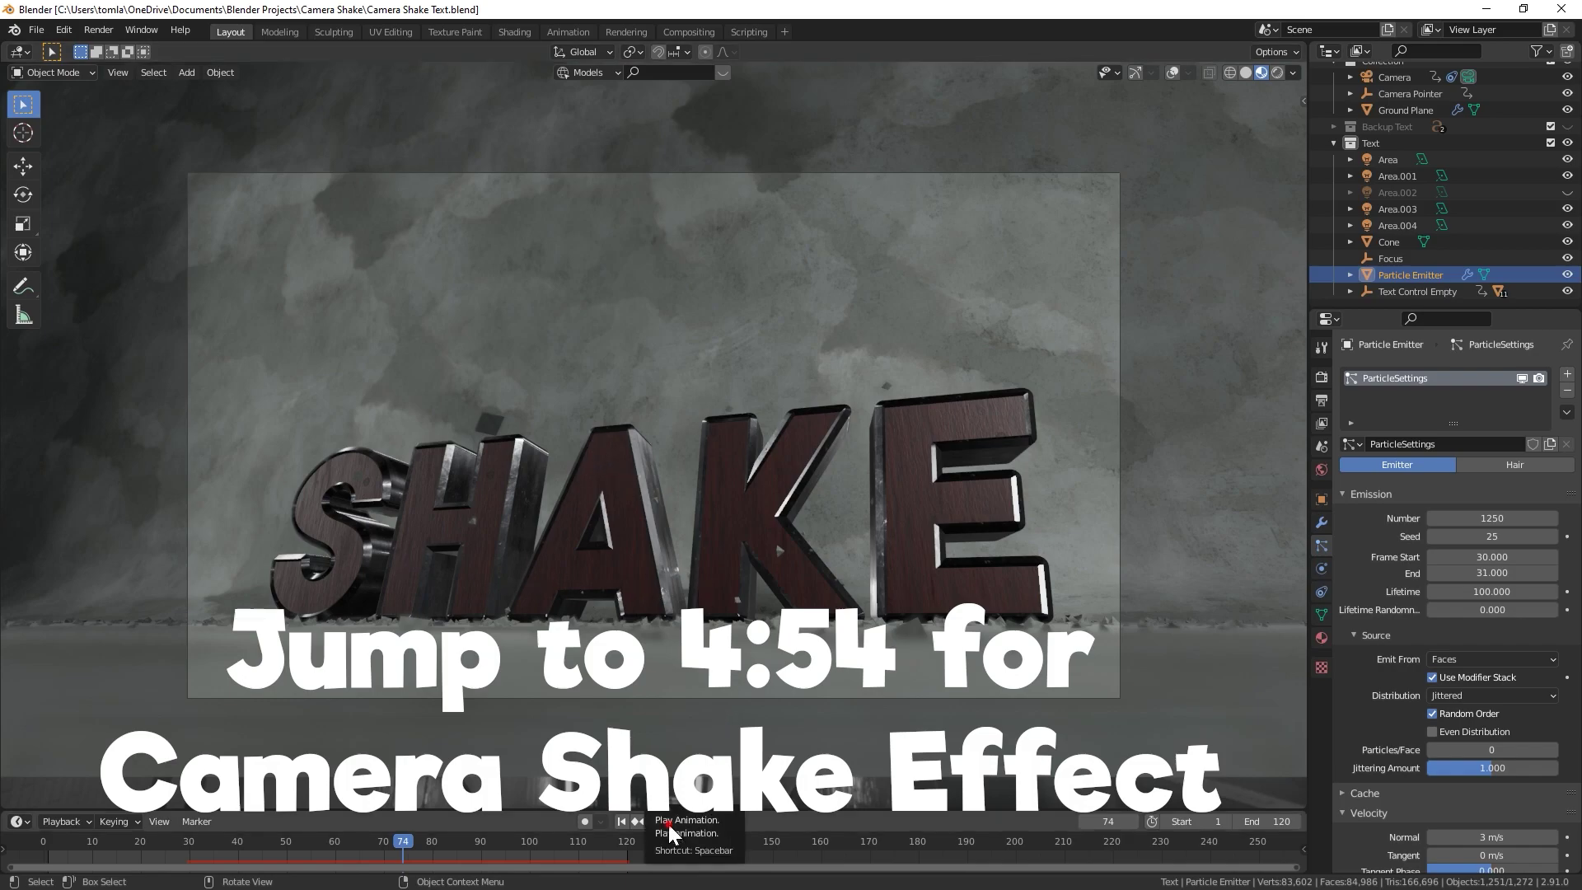
left_click(669, 822)
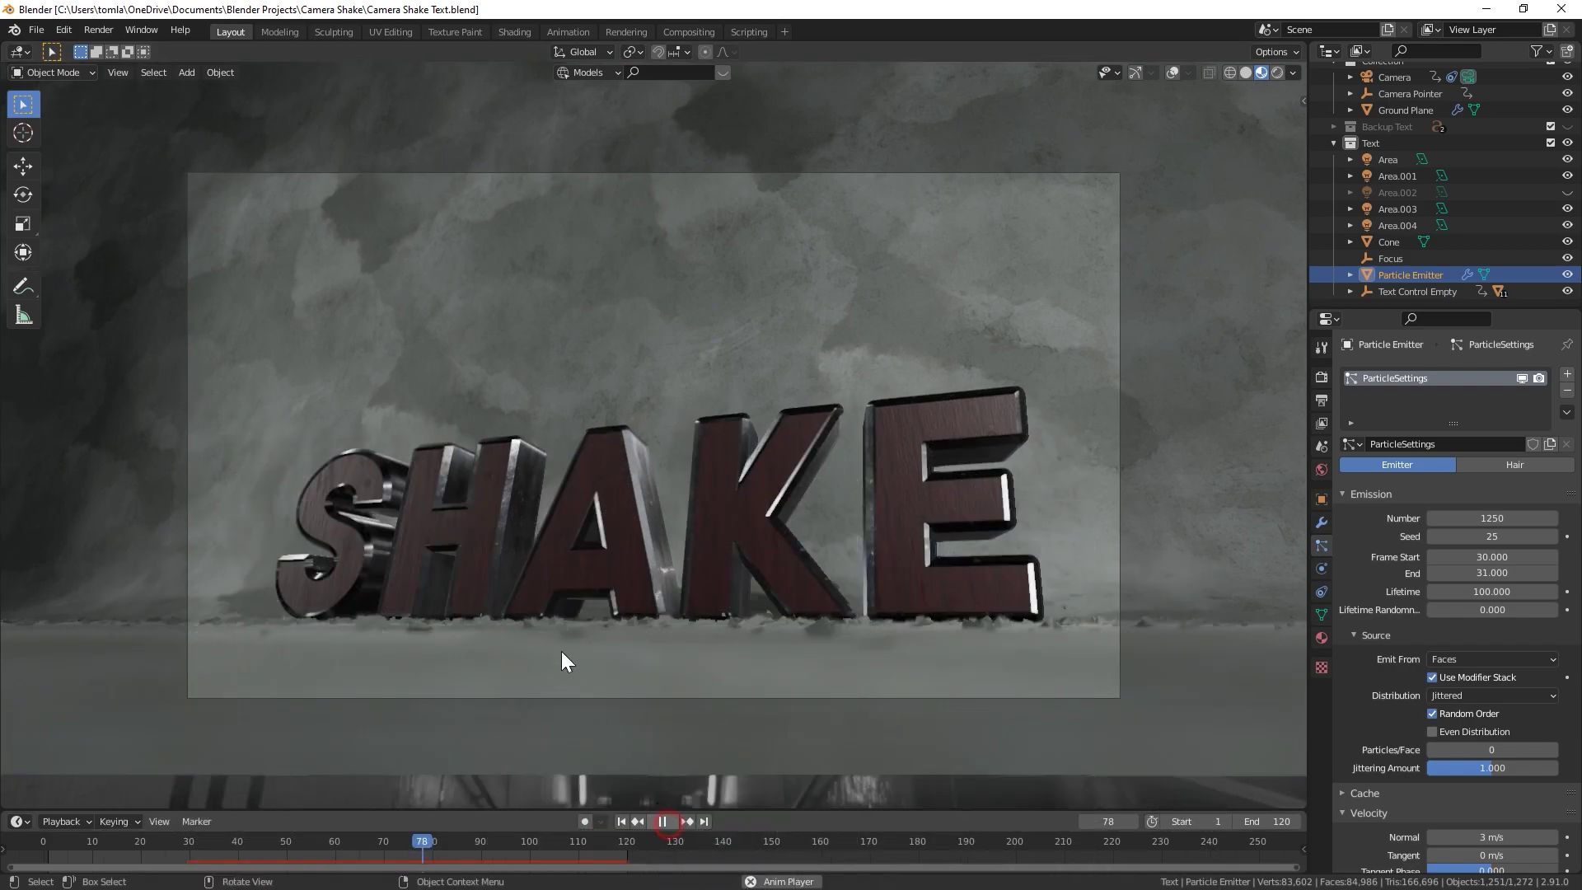
Step: Switch to the Chrome browser and view the CC0 Textures homepage
key("alt+Tab")
double_click(554, 132)
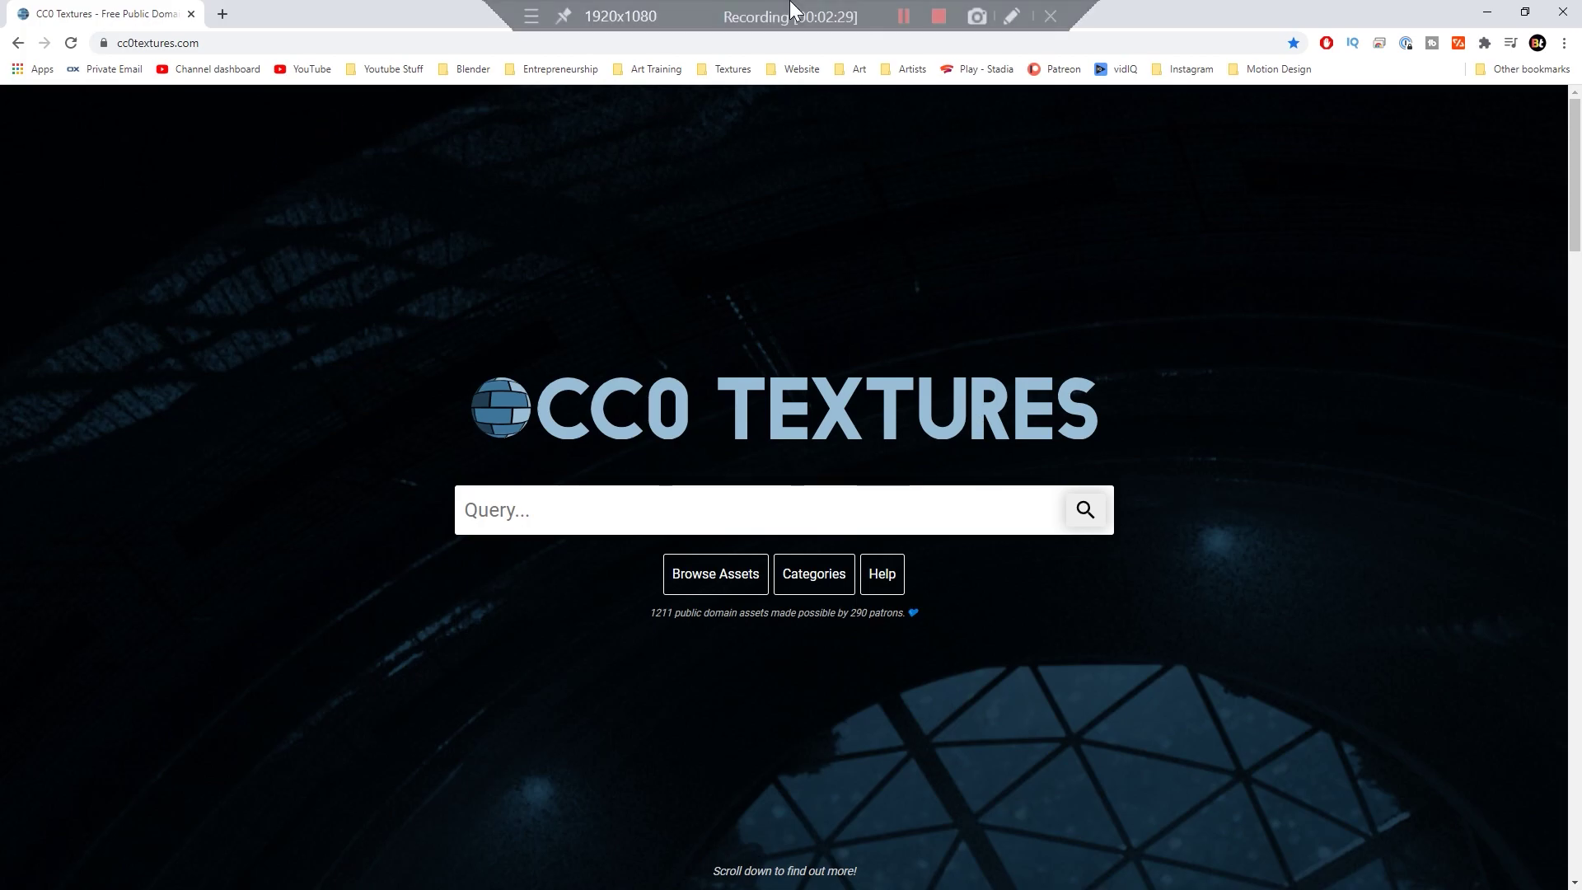
Step: Switch to Blender, create a new General file and save it as Camera Shake Tutorial.blend
left_click(36, 29)
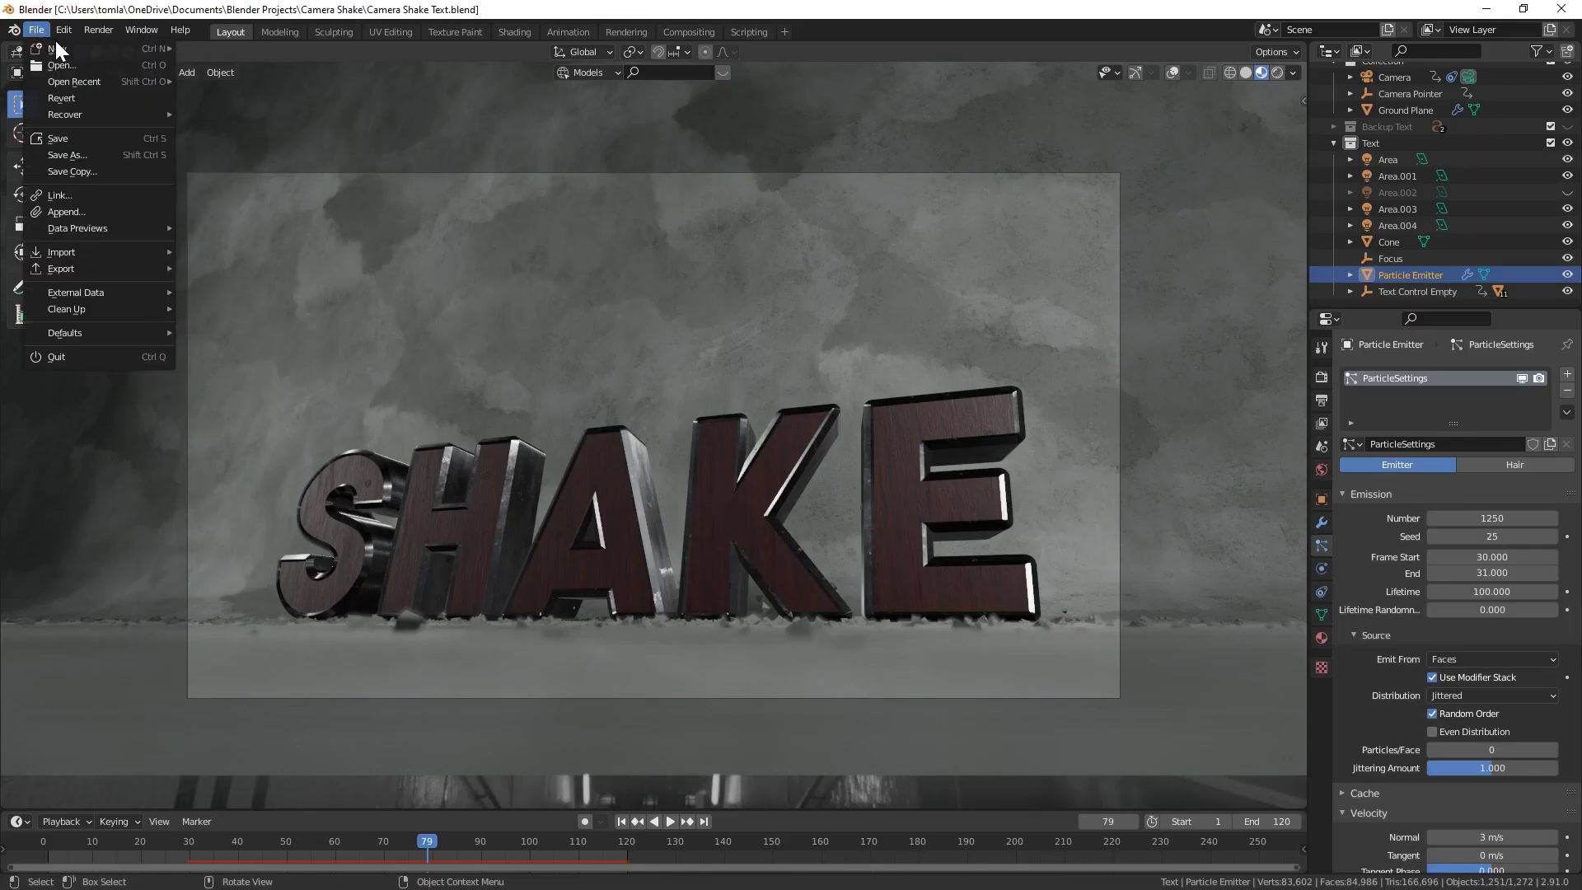
mouse_move(58, 48)
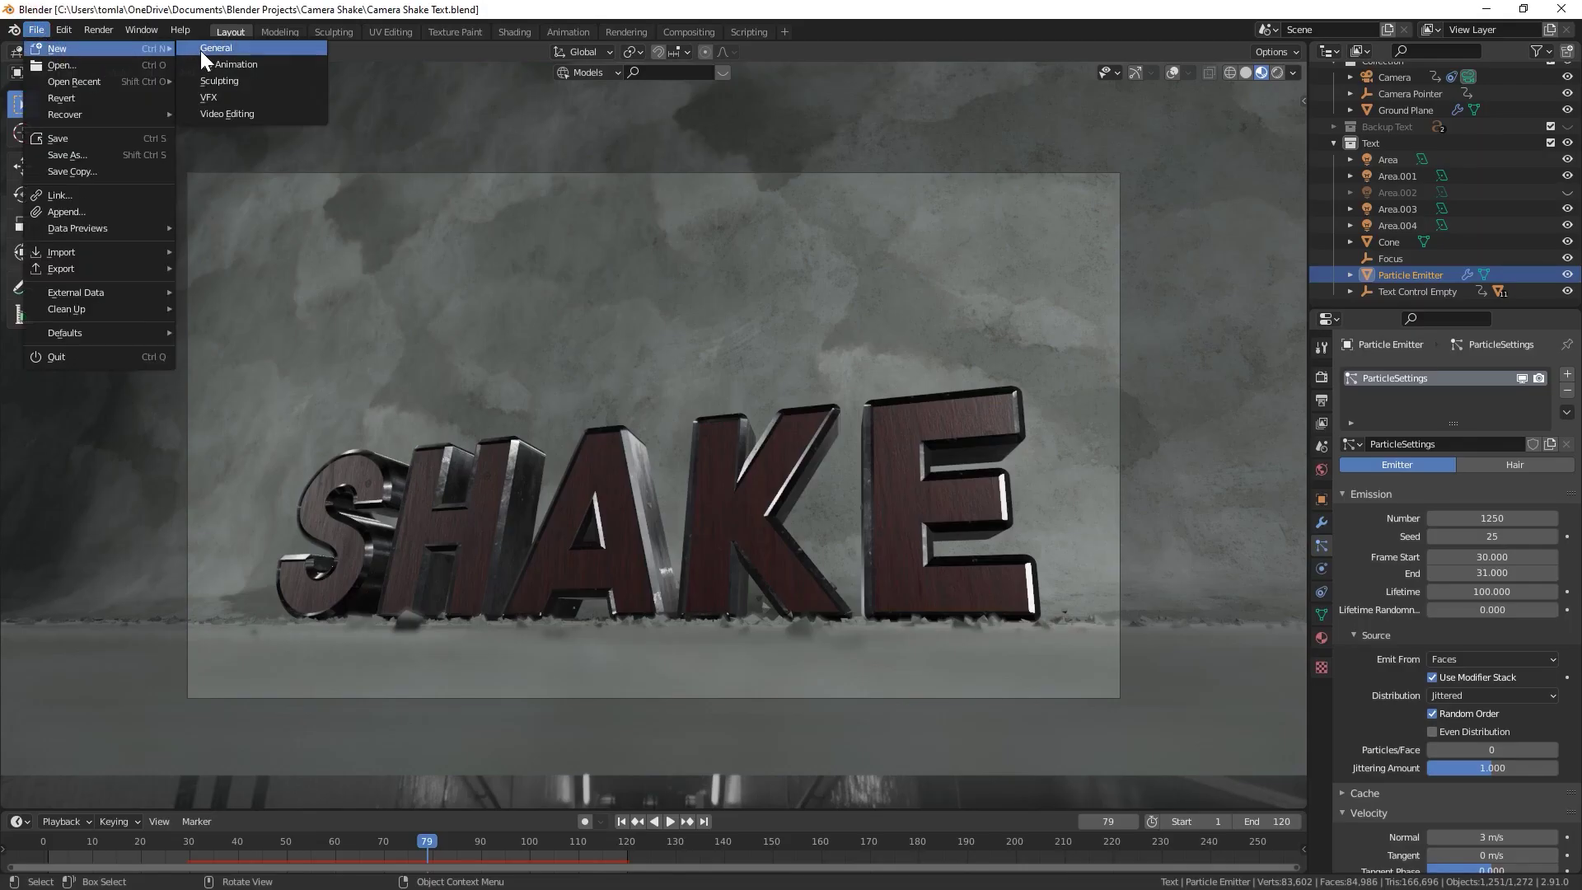
left_click(205, 51)
left_click(33, 31)
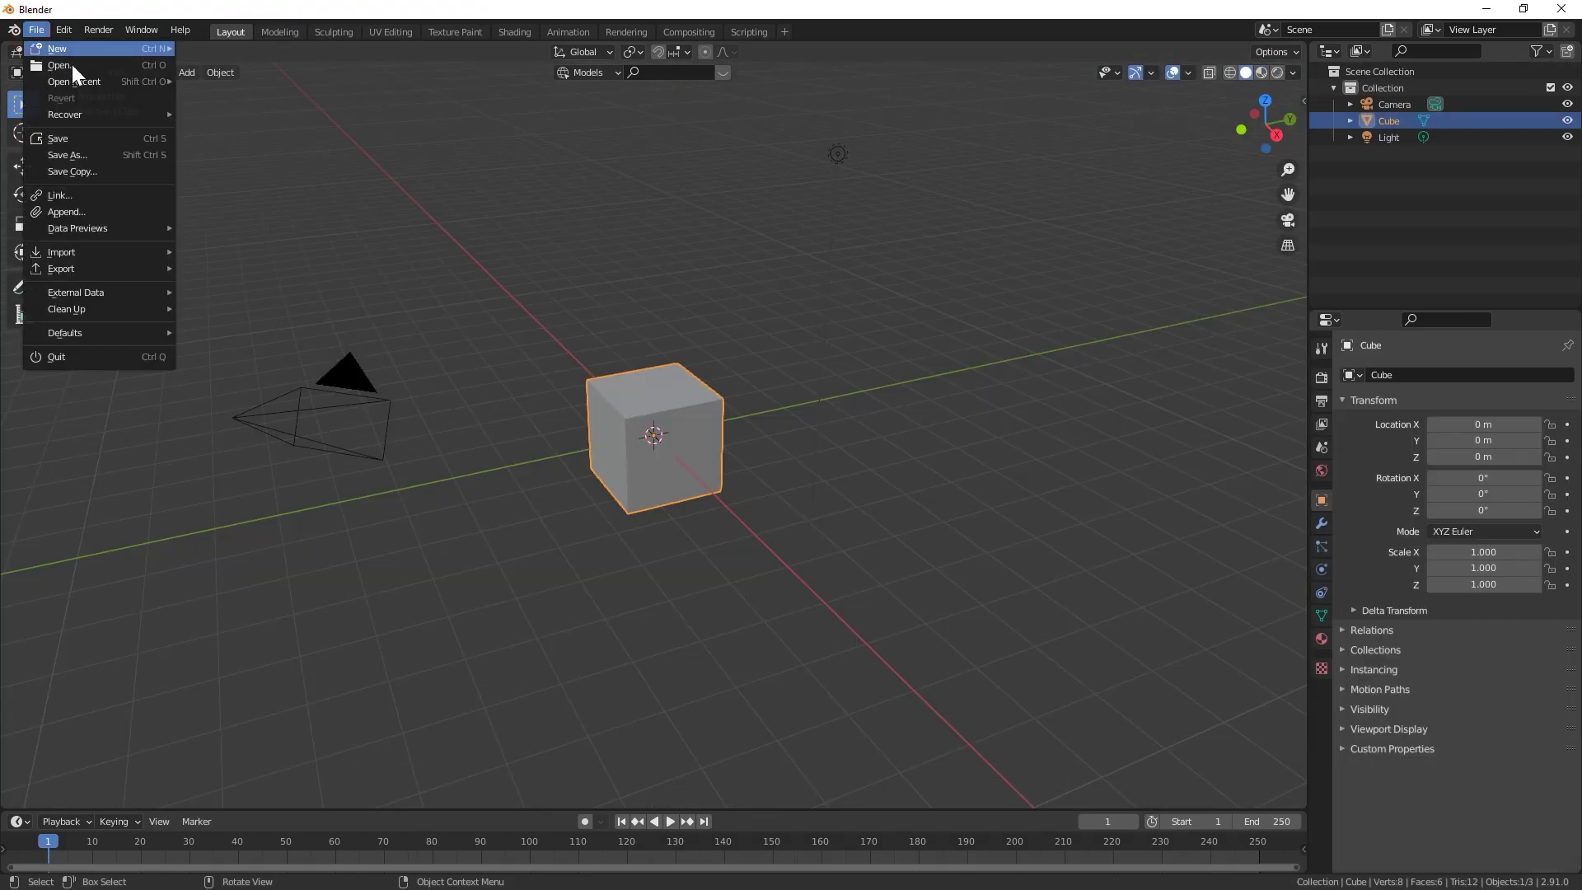
mouse_move(81, 116)
left_click(223, 117)
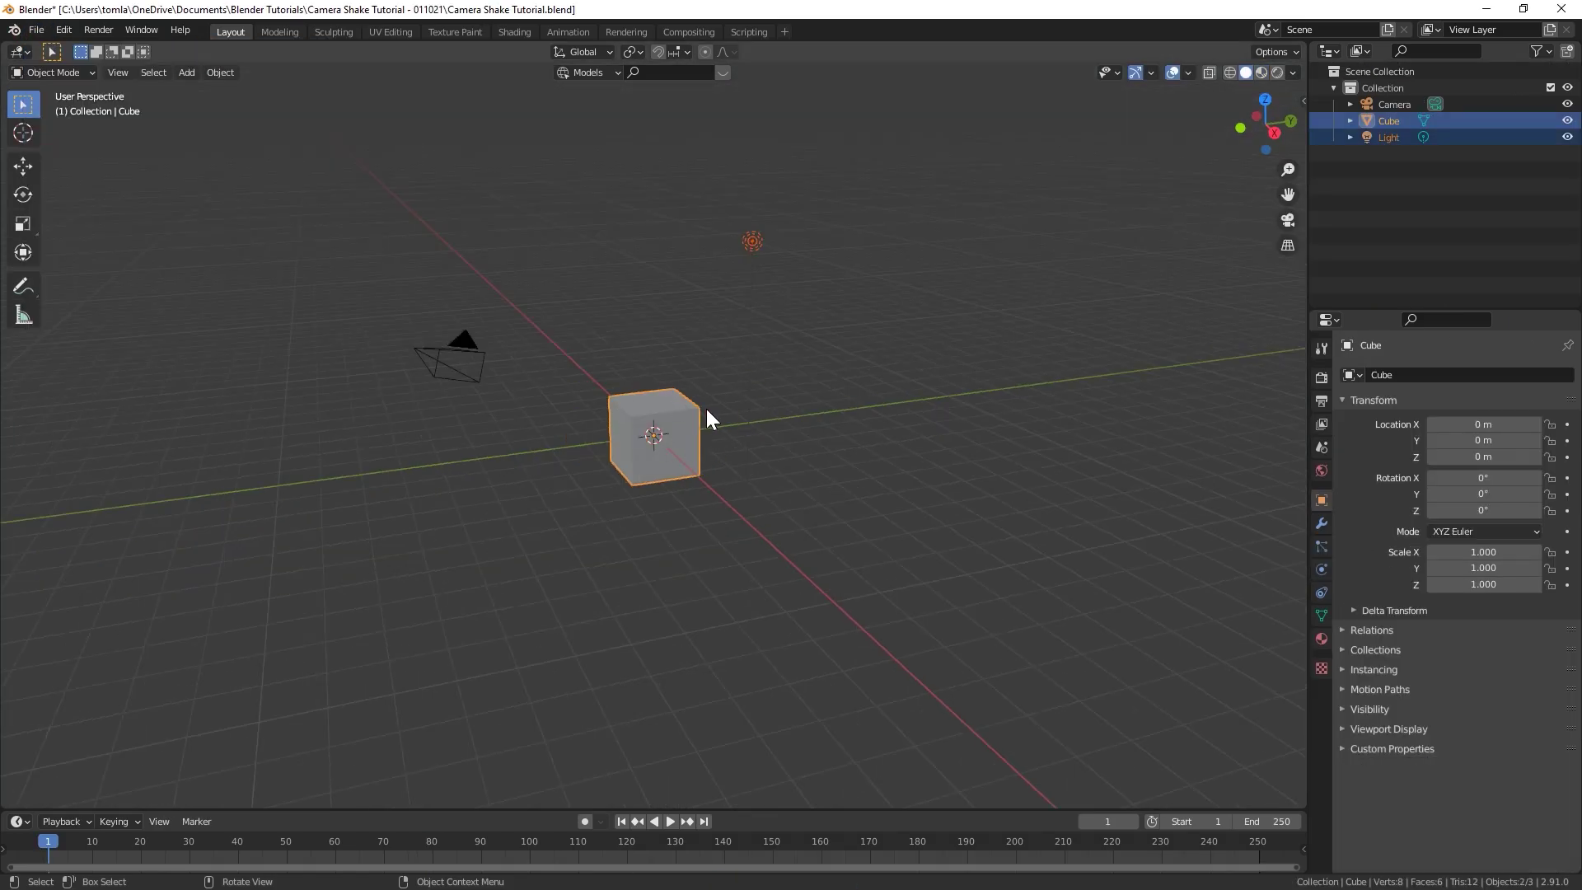
Step: Replace the default cube and light with a mesh plane scaled by a factor of 10
key("x")
left_click(634, 377)
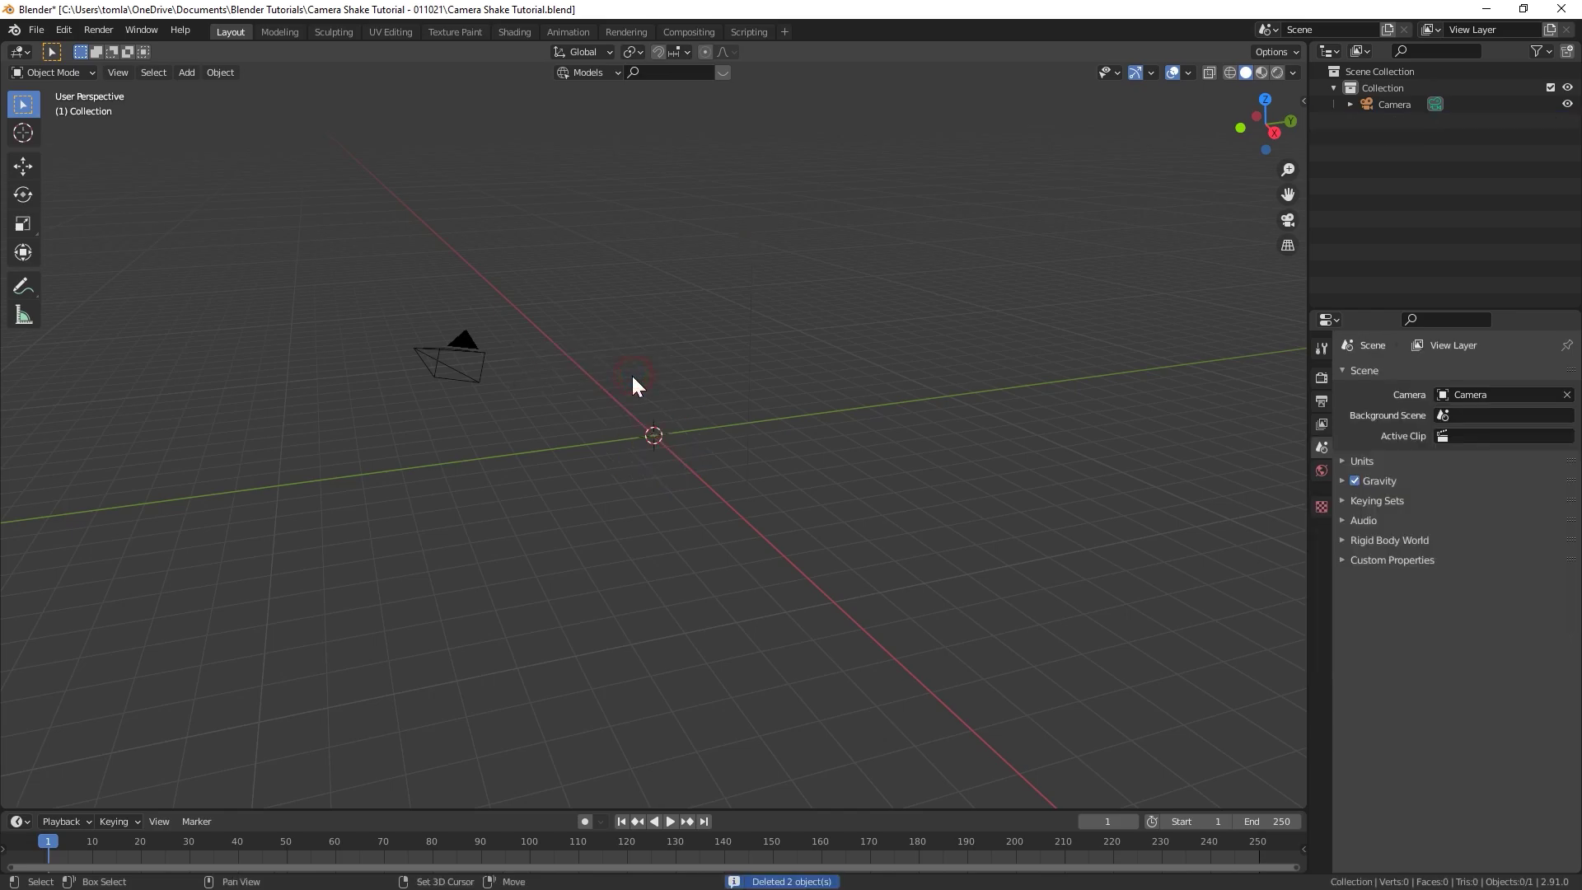
key("shift+a")
mouse_move(631, 377)
left_click(702, 376)
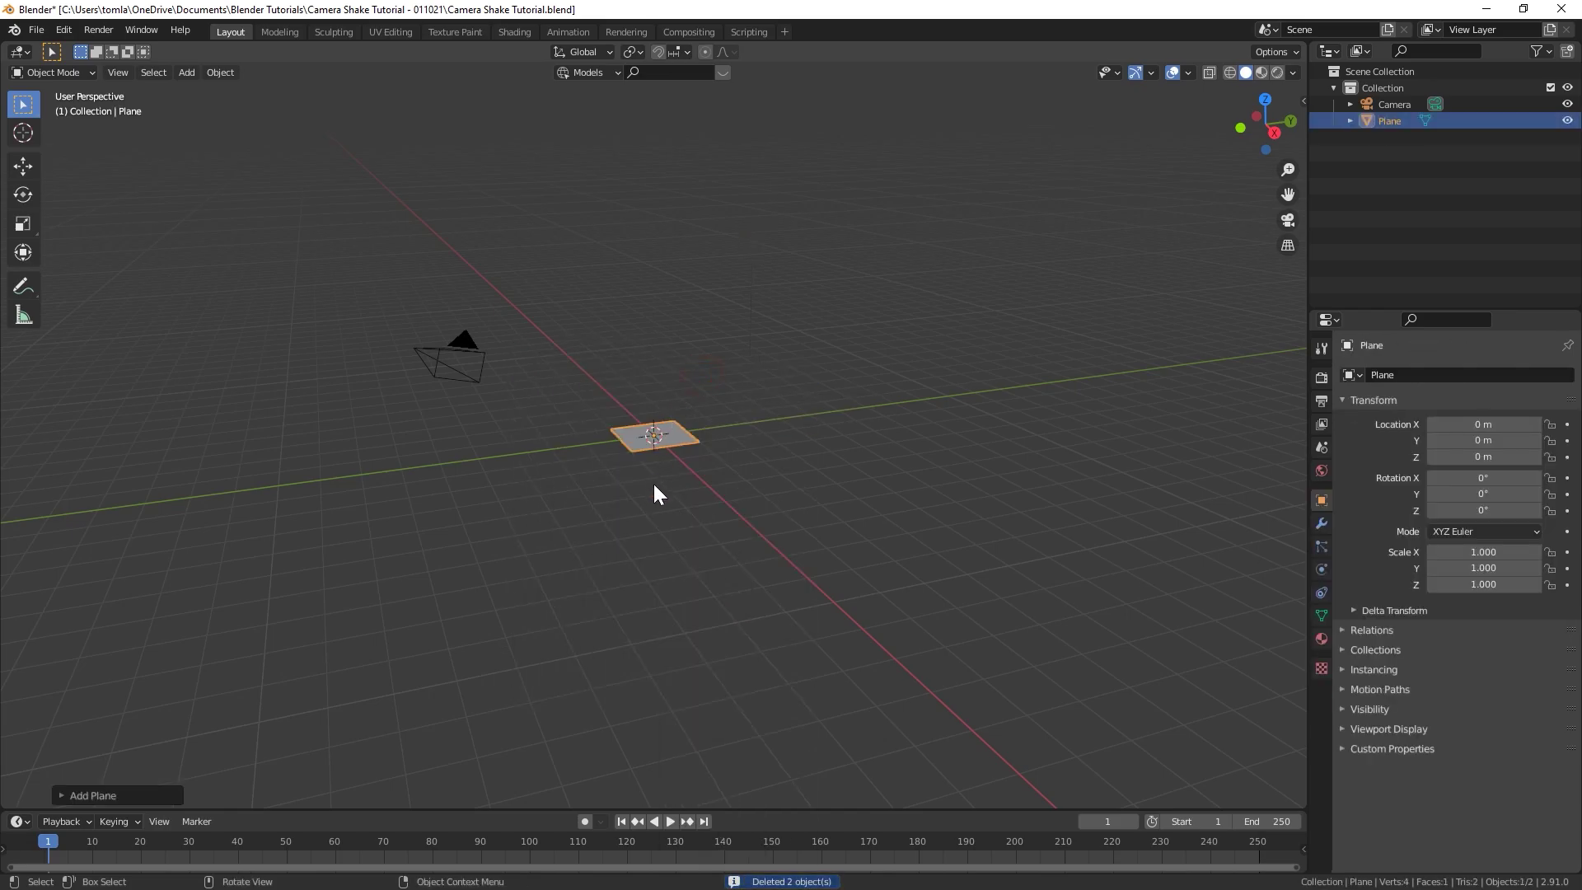
type("s10")
key("Return")
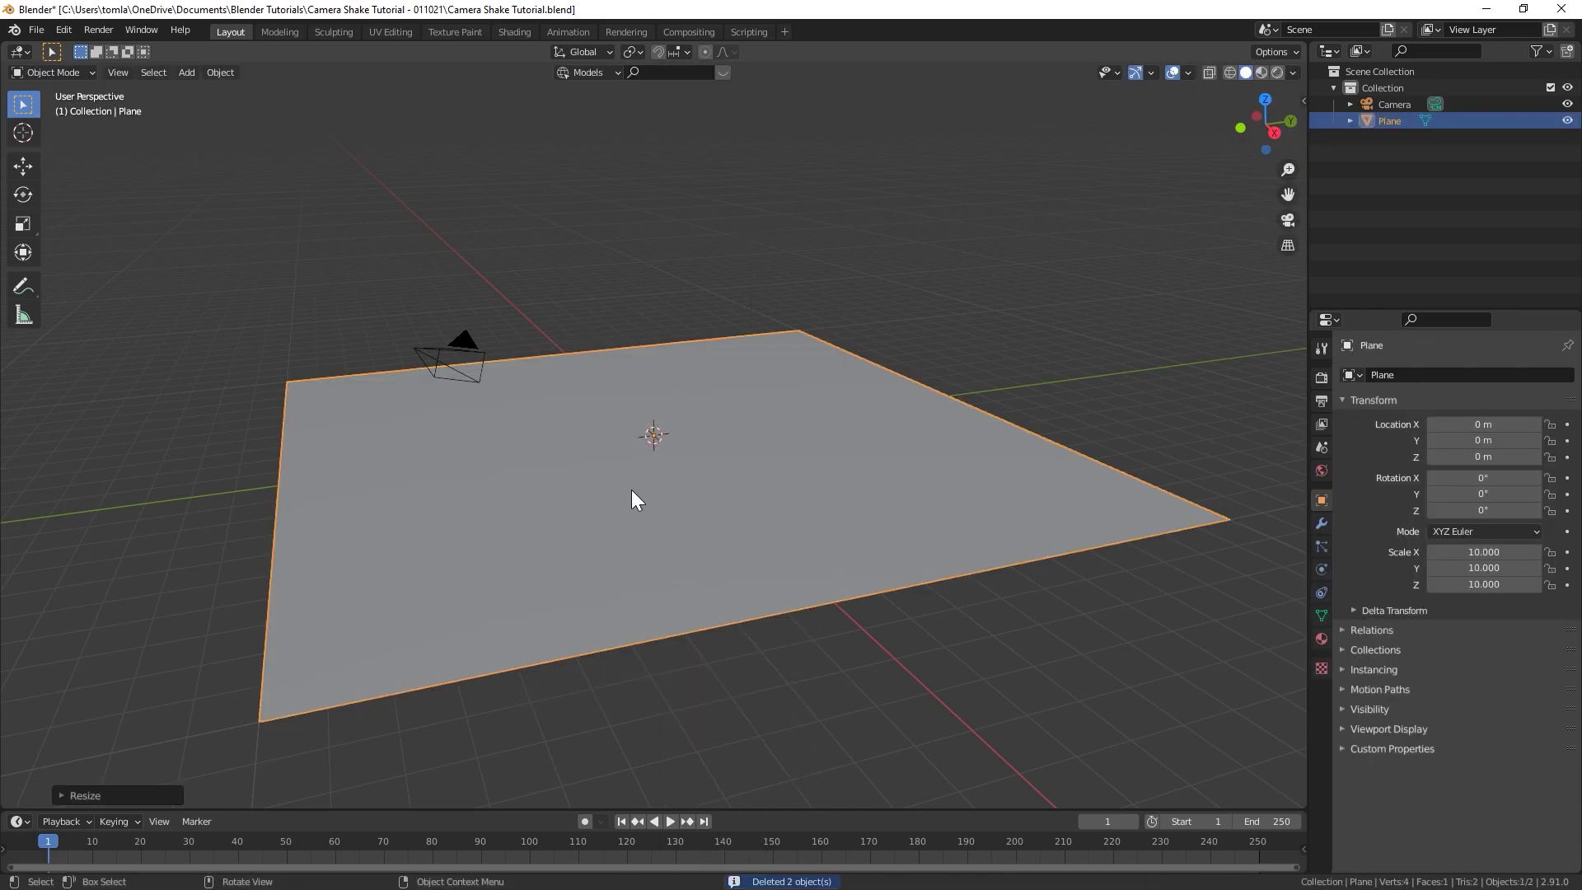
Step: Add a text object and rotate it 90° around the X axis so it stands upright on the plane
key("shift+a")
mouse_move(632, 491)
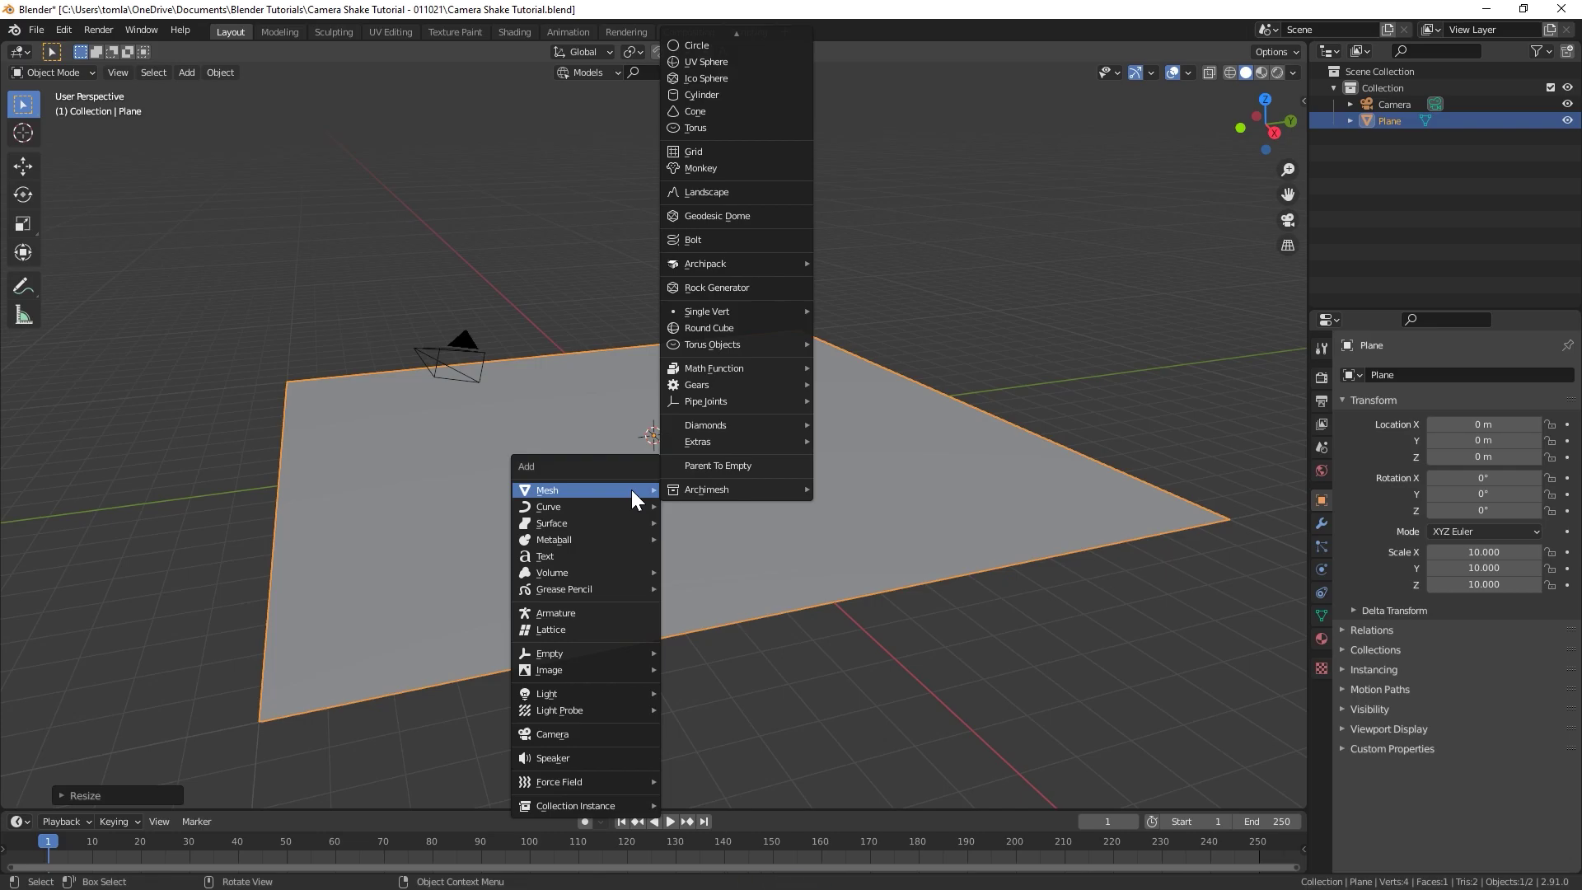
left_click(572, 557)
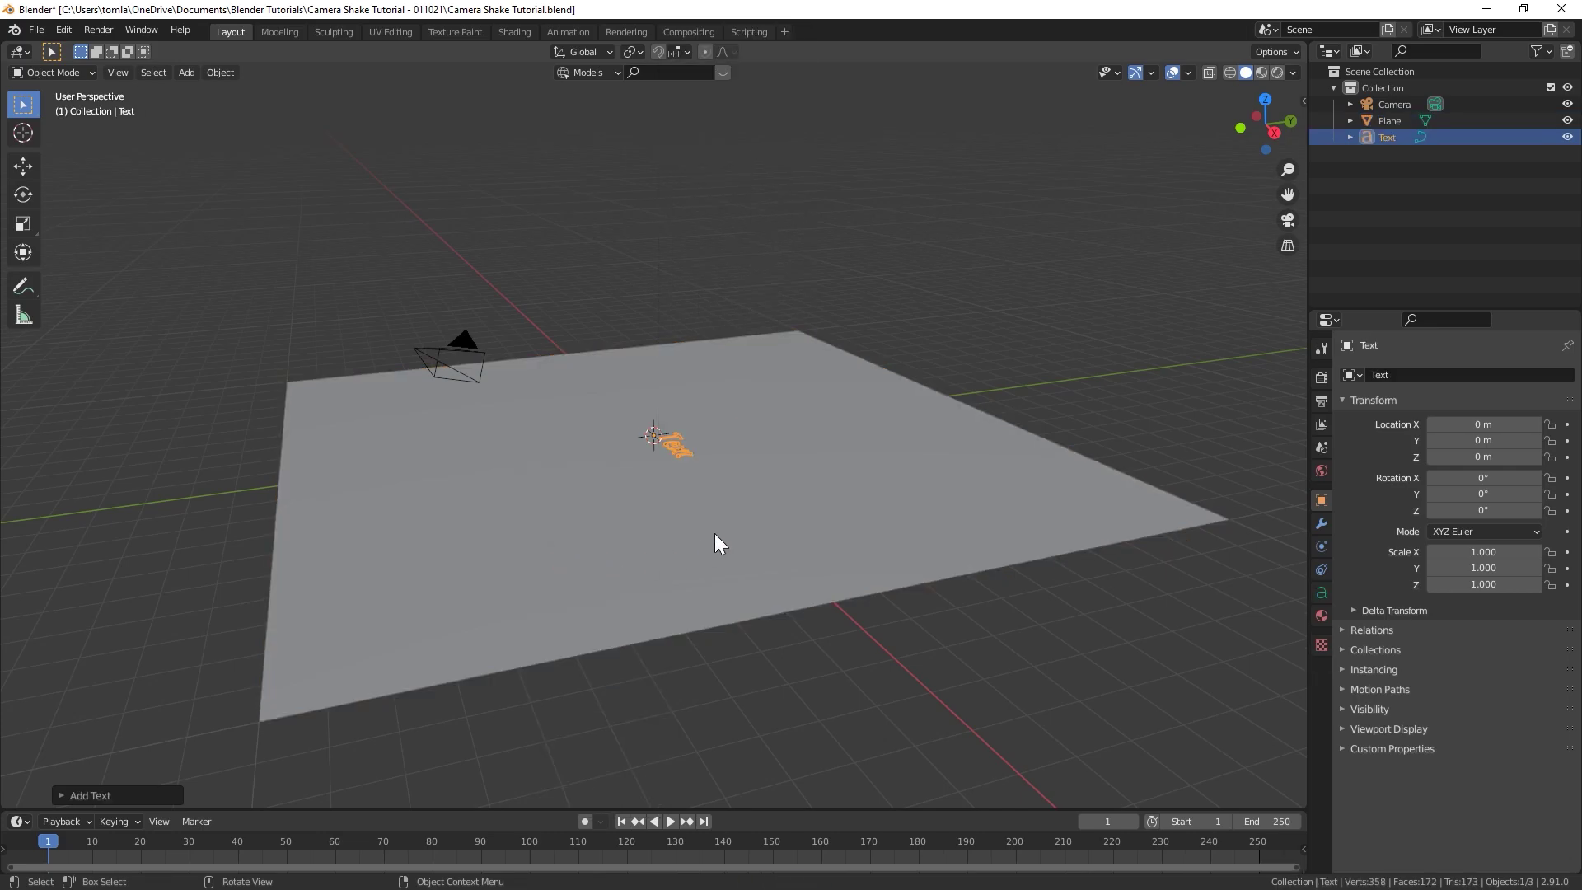
type("rx90")
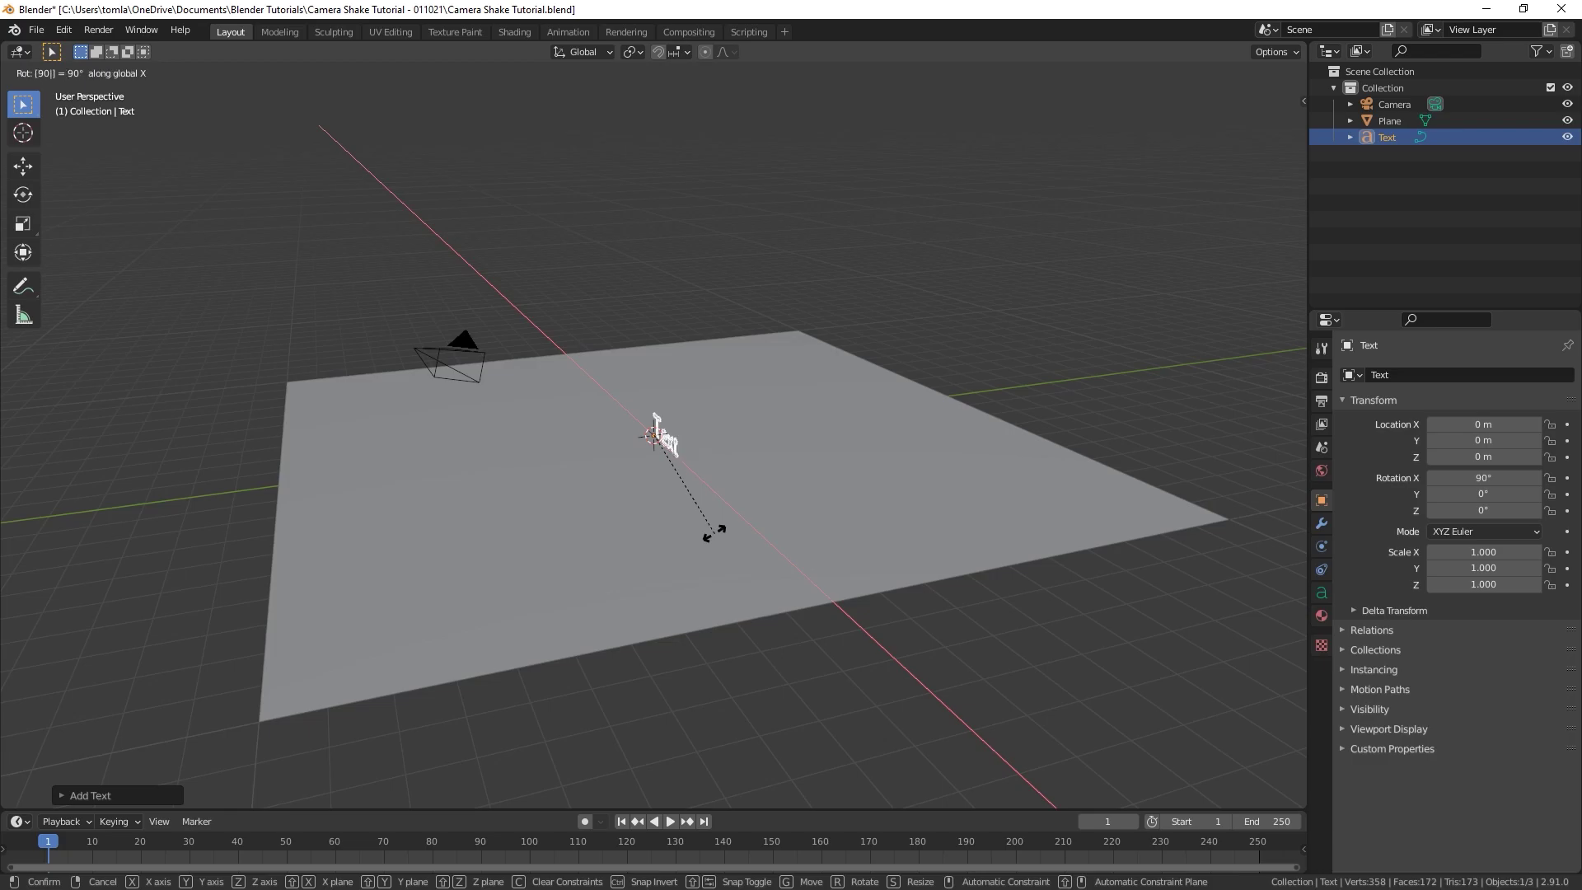
key("Return")
Step: Replace the text object's default wording with SHAKE
key("KP_1")
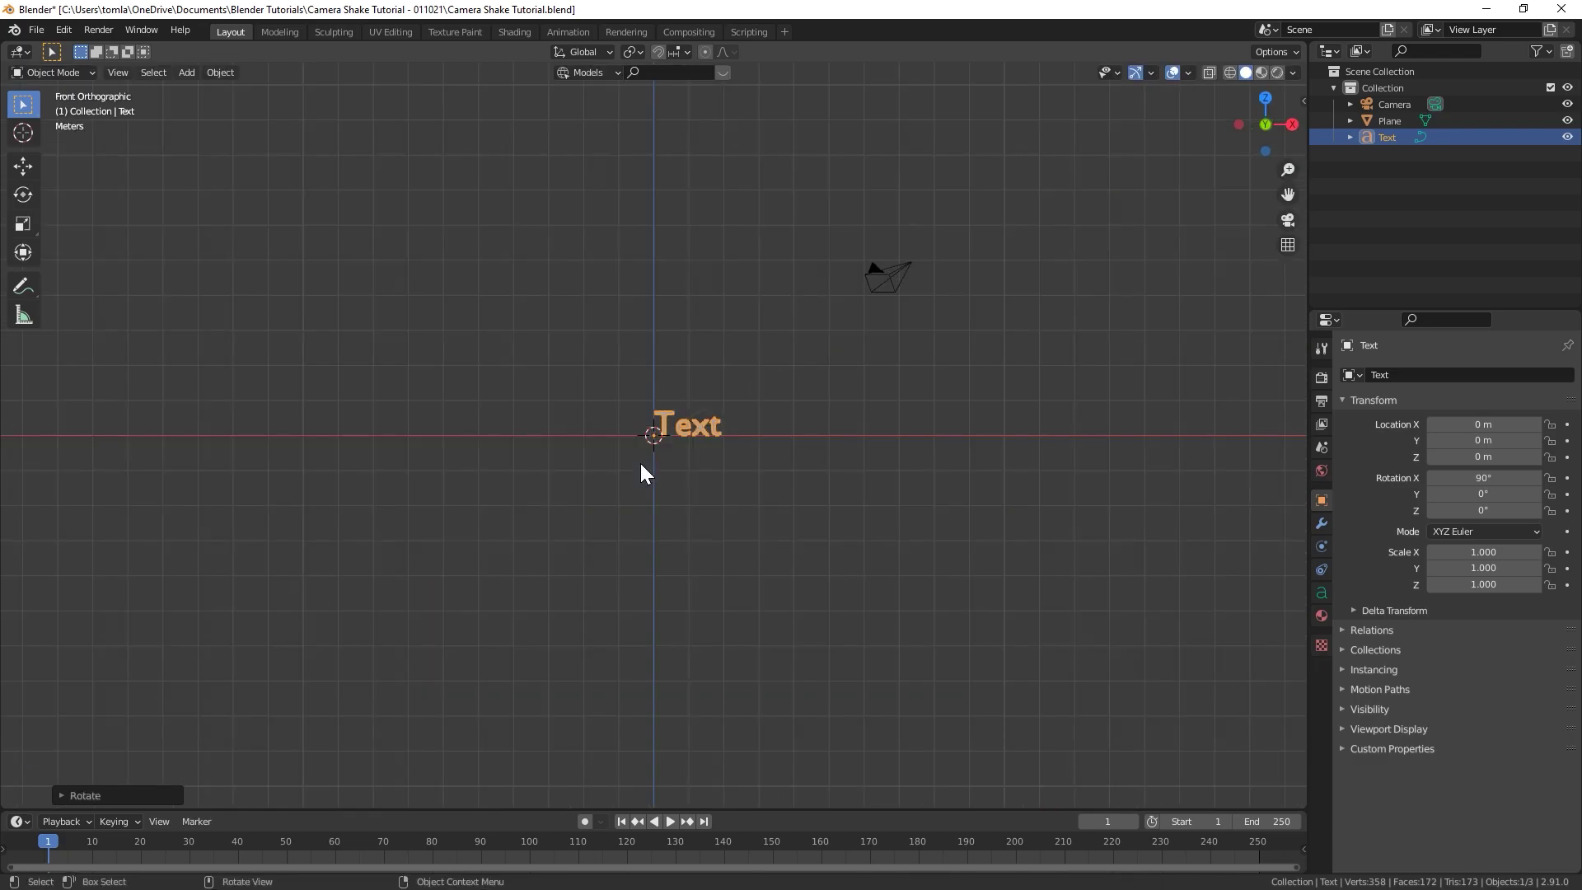
key("KP_Decimal")
key("Tab")
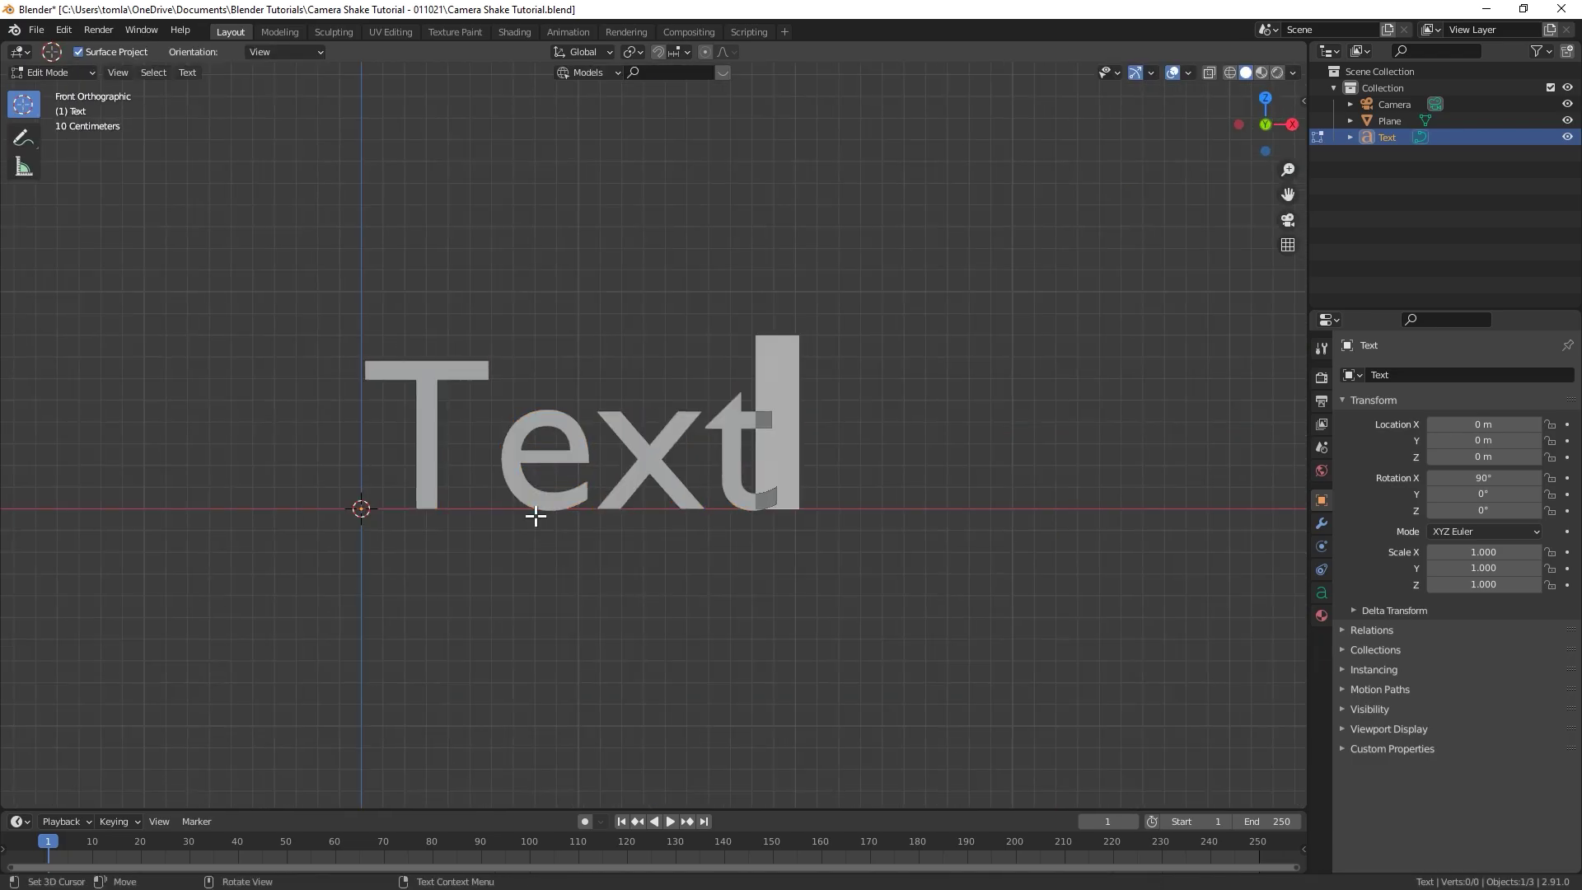
key("BackSpace")
key("BackSpace")
key("BackSpace")
key("BackSpace")
type("SHAKE")
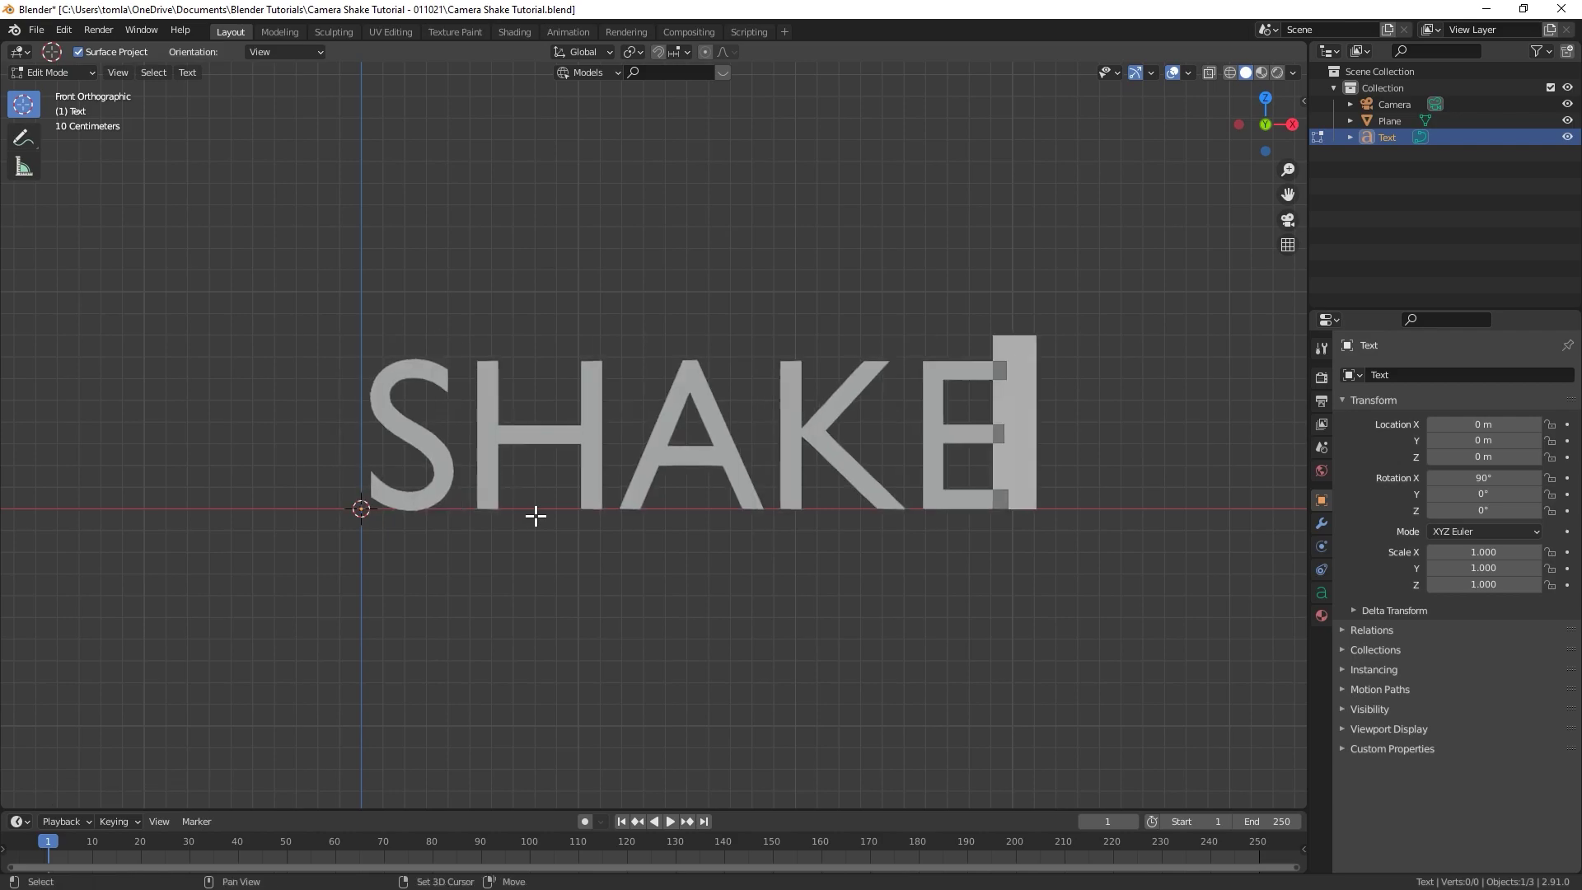
key("Tab")
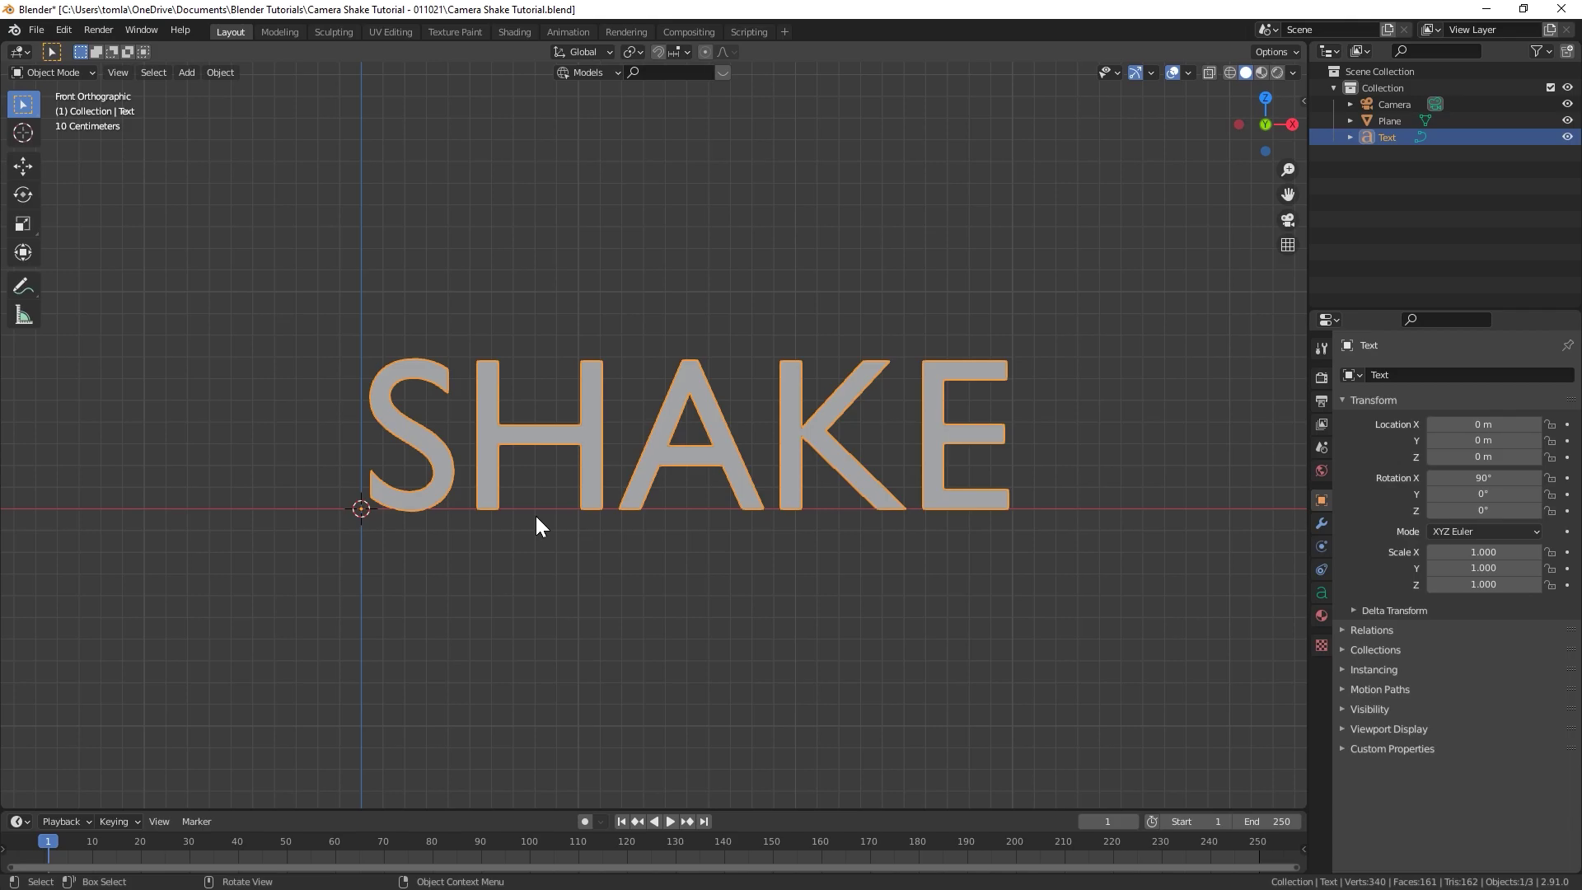
Step: Centre the text horizontally and load GENUINE.ttf from the favourite Fonts folder as its regular font
left_click(1322, 592)
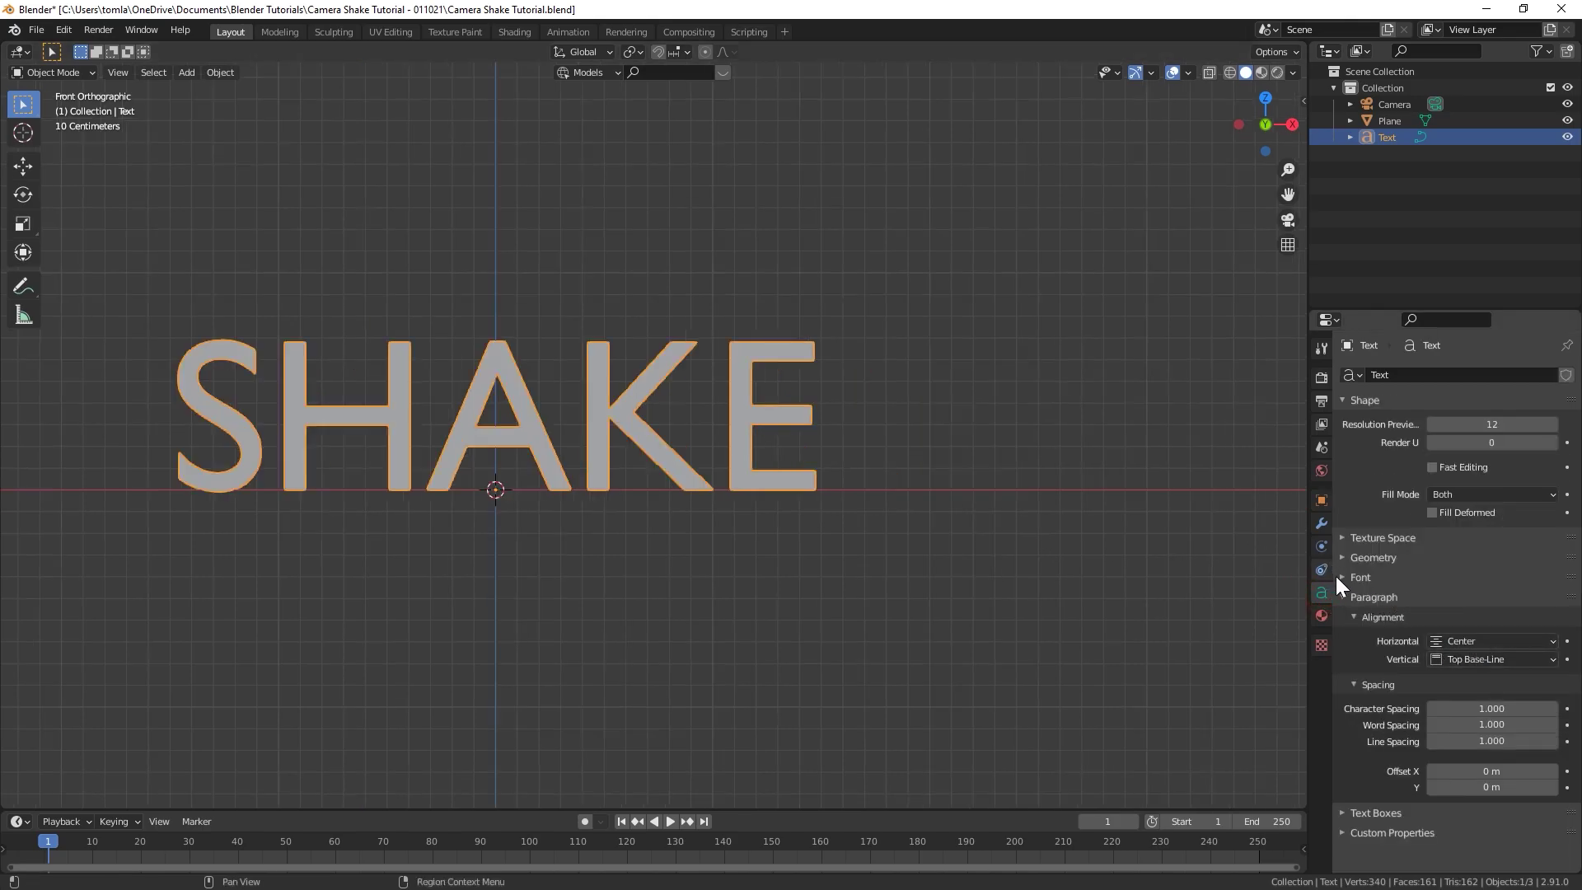
left_click(1337, 576)
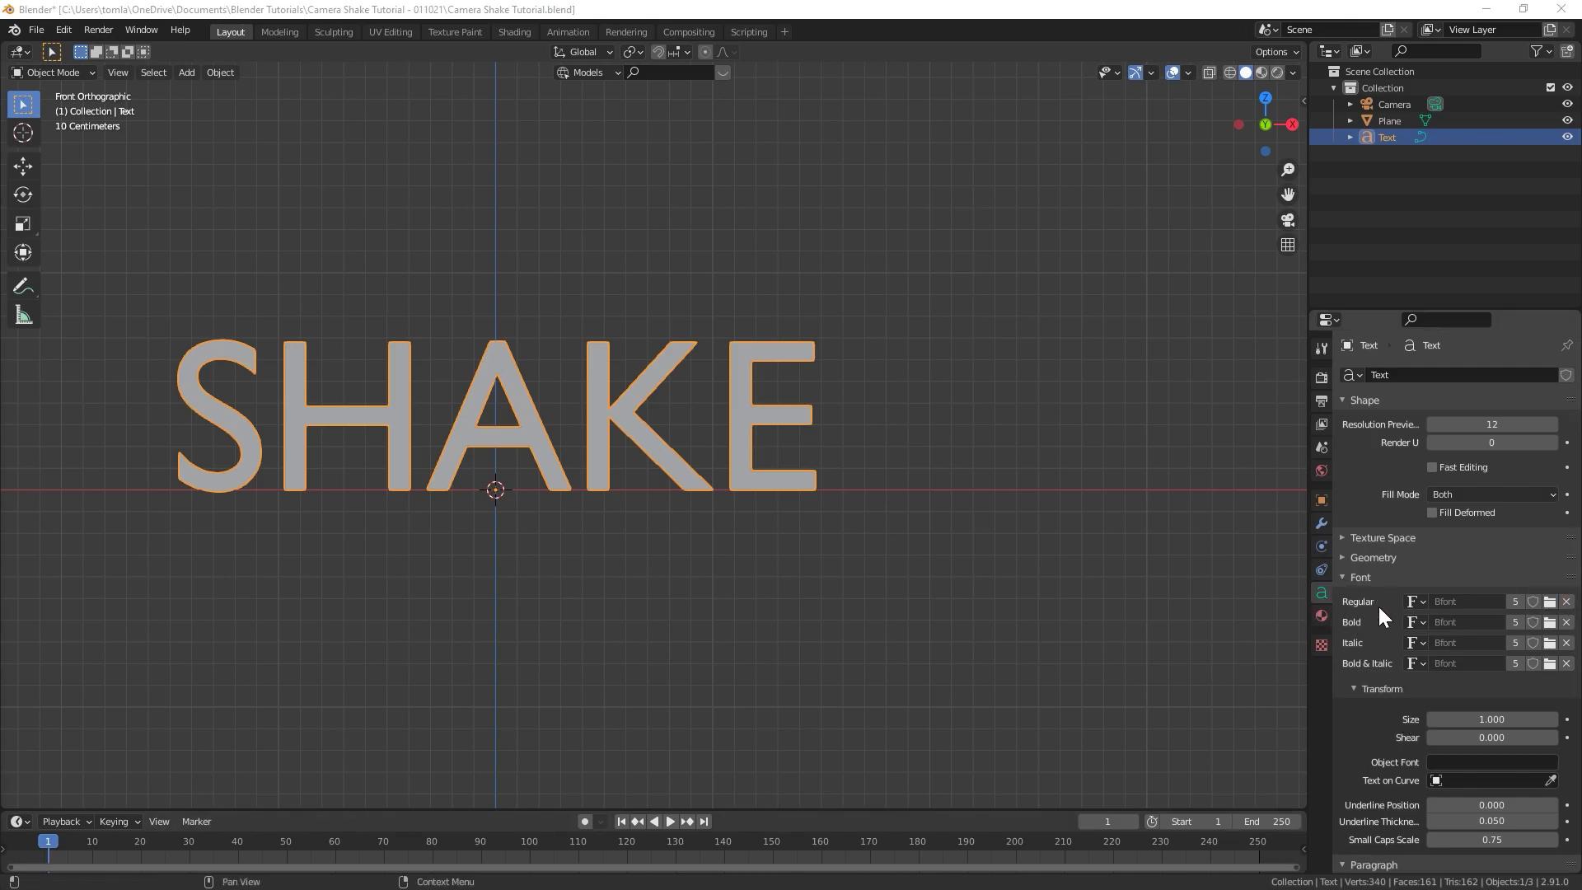
left_click(1548, 601)
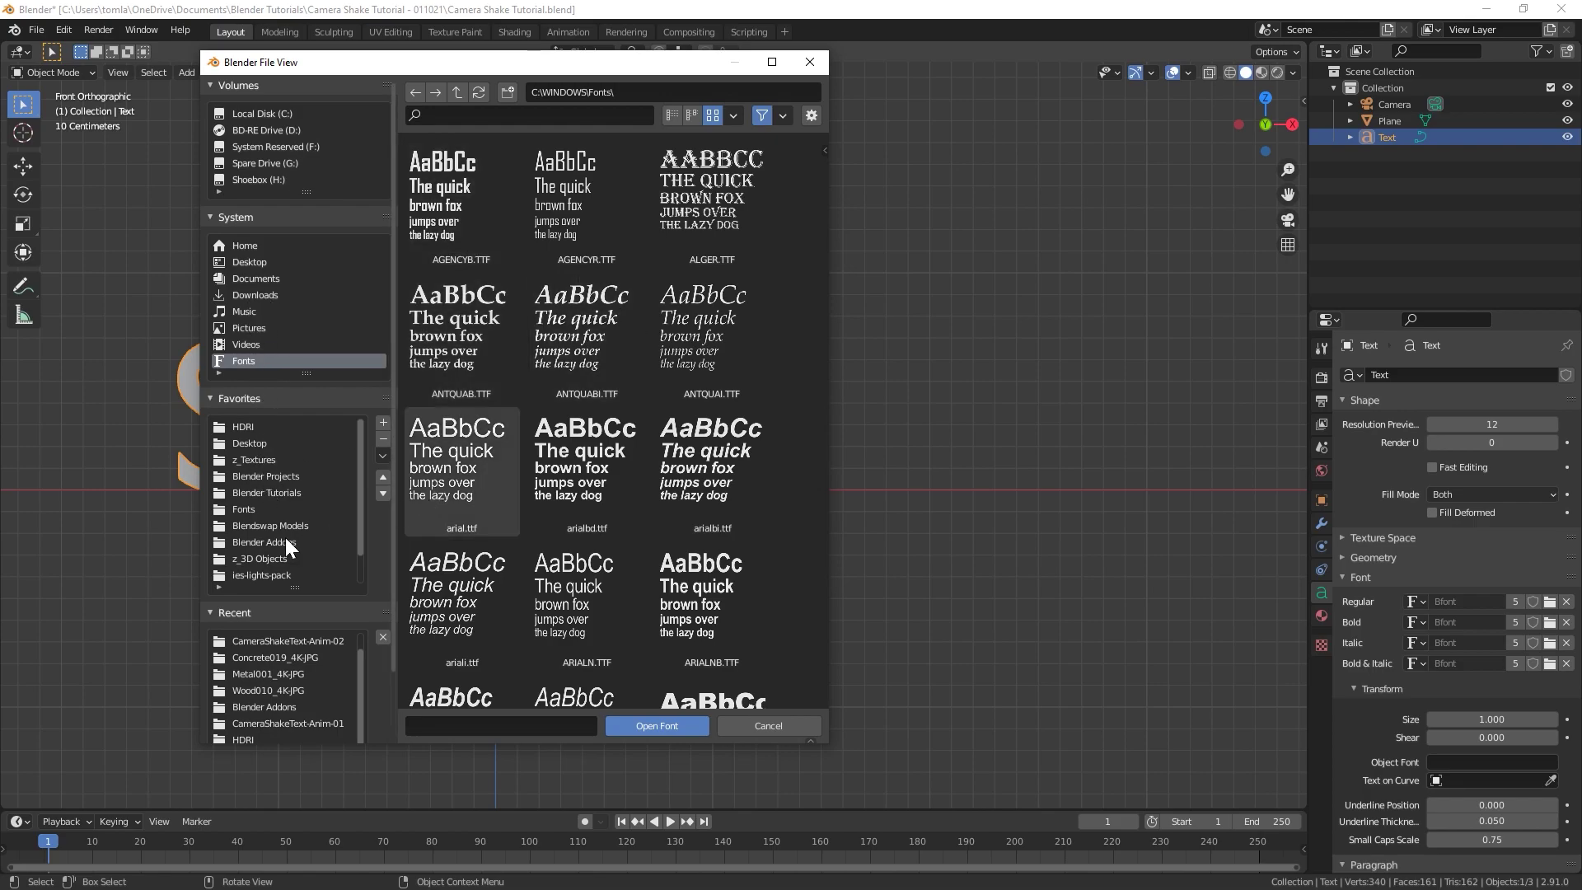
left_click(257, 510)
left_click(712, 535)
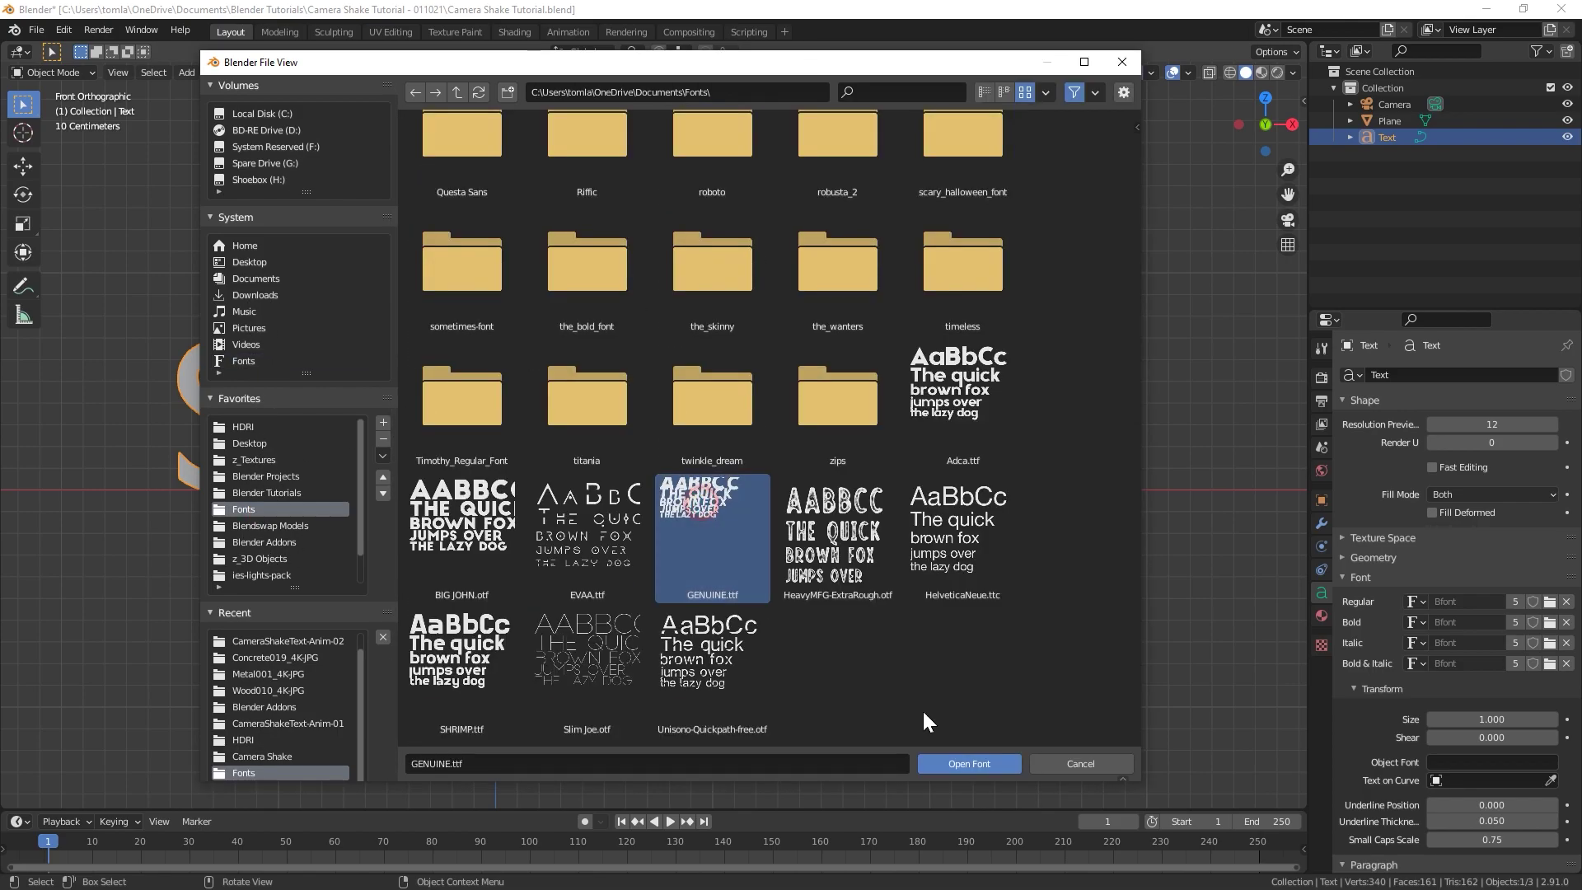
left_click(969, 763)
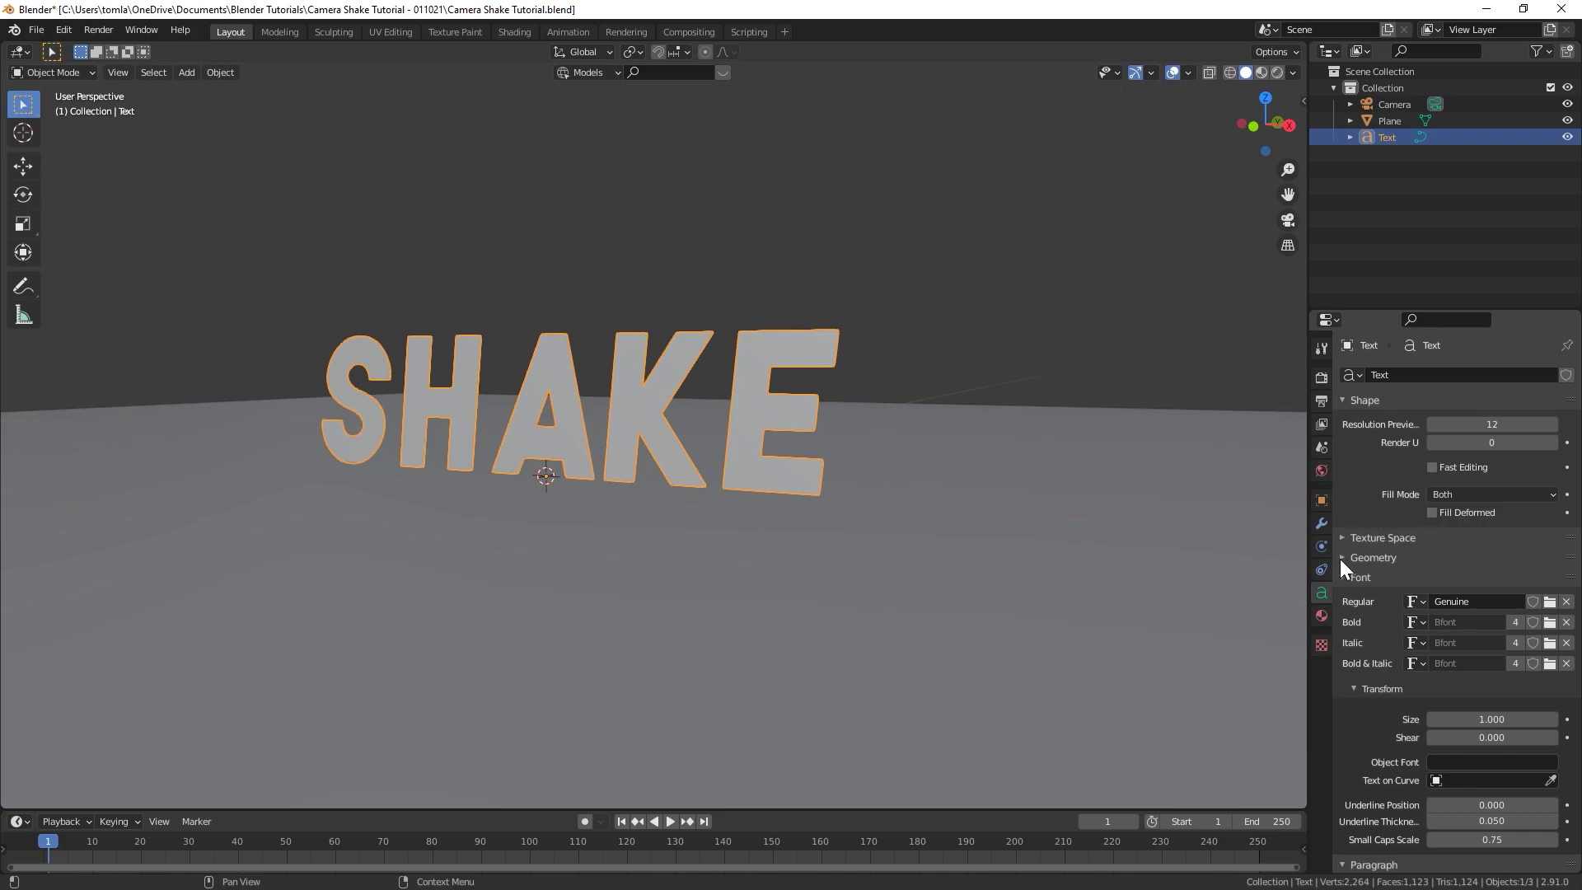
Step: Give the SHAKE text an extrusion of about 0.154 m
left_click(1341, 558)
left_click_drag(1490, 600, 1516, 600)
middle_click_drag(659, 428, 738, 407)
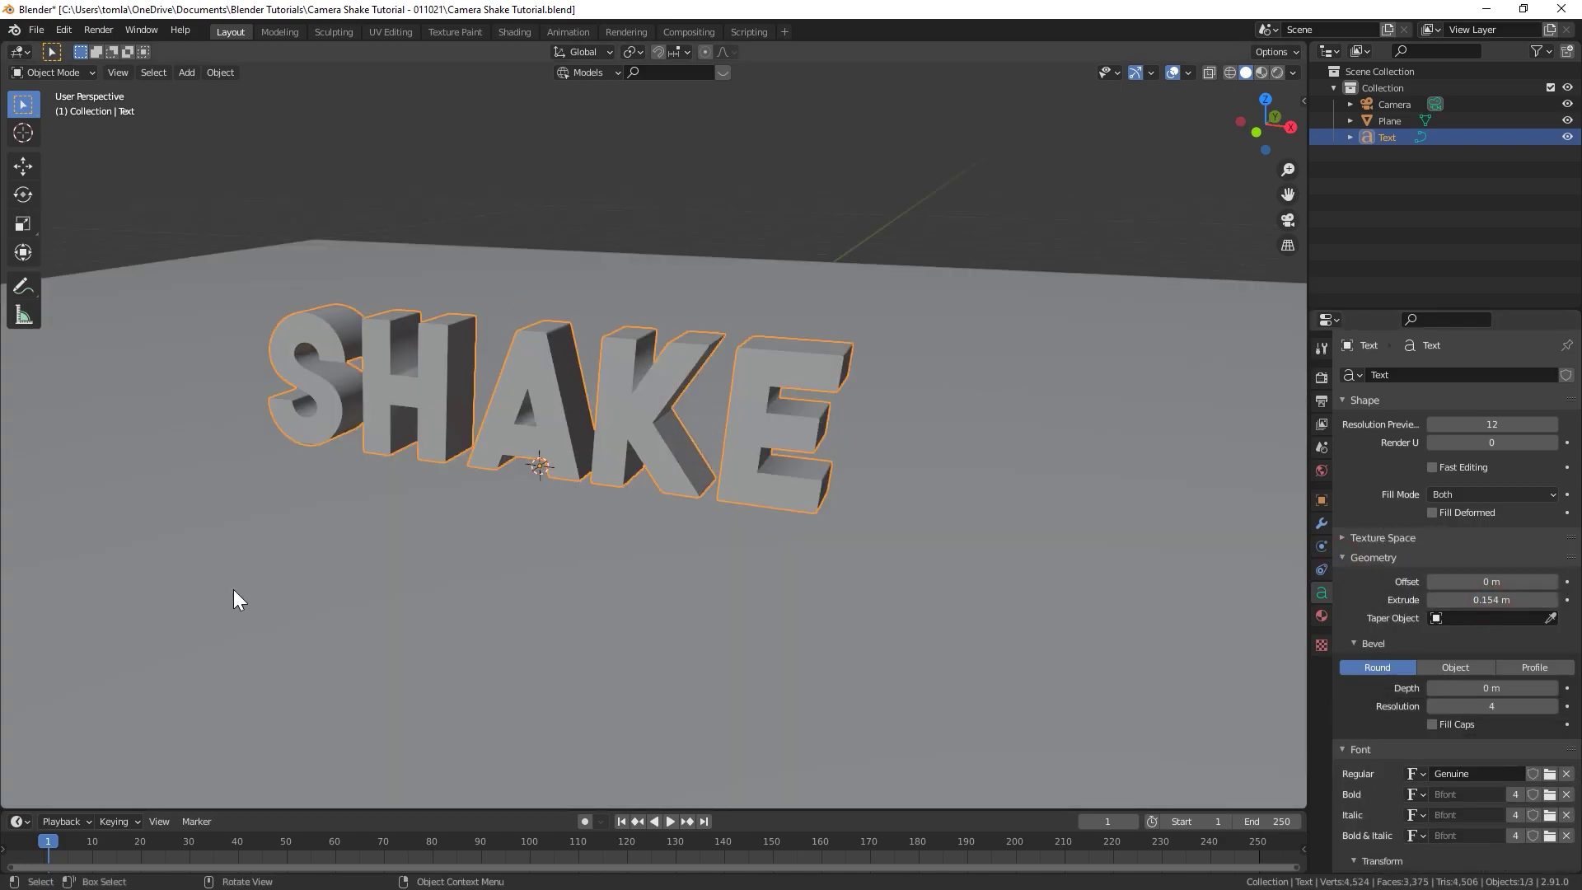
middle_click_drag(626, 378, 769, 419)
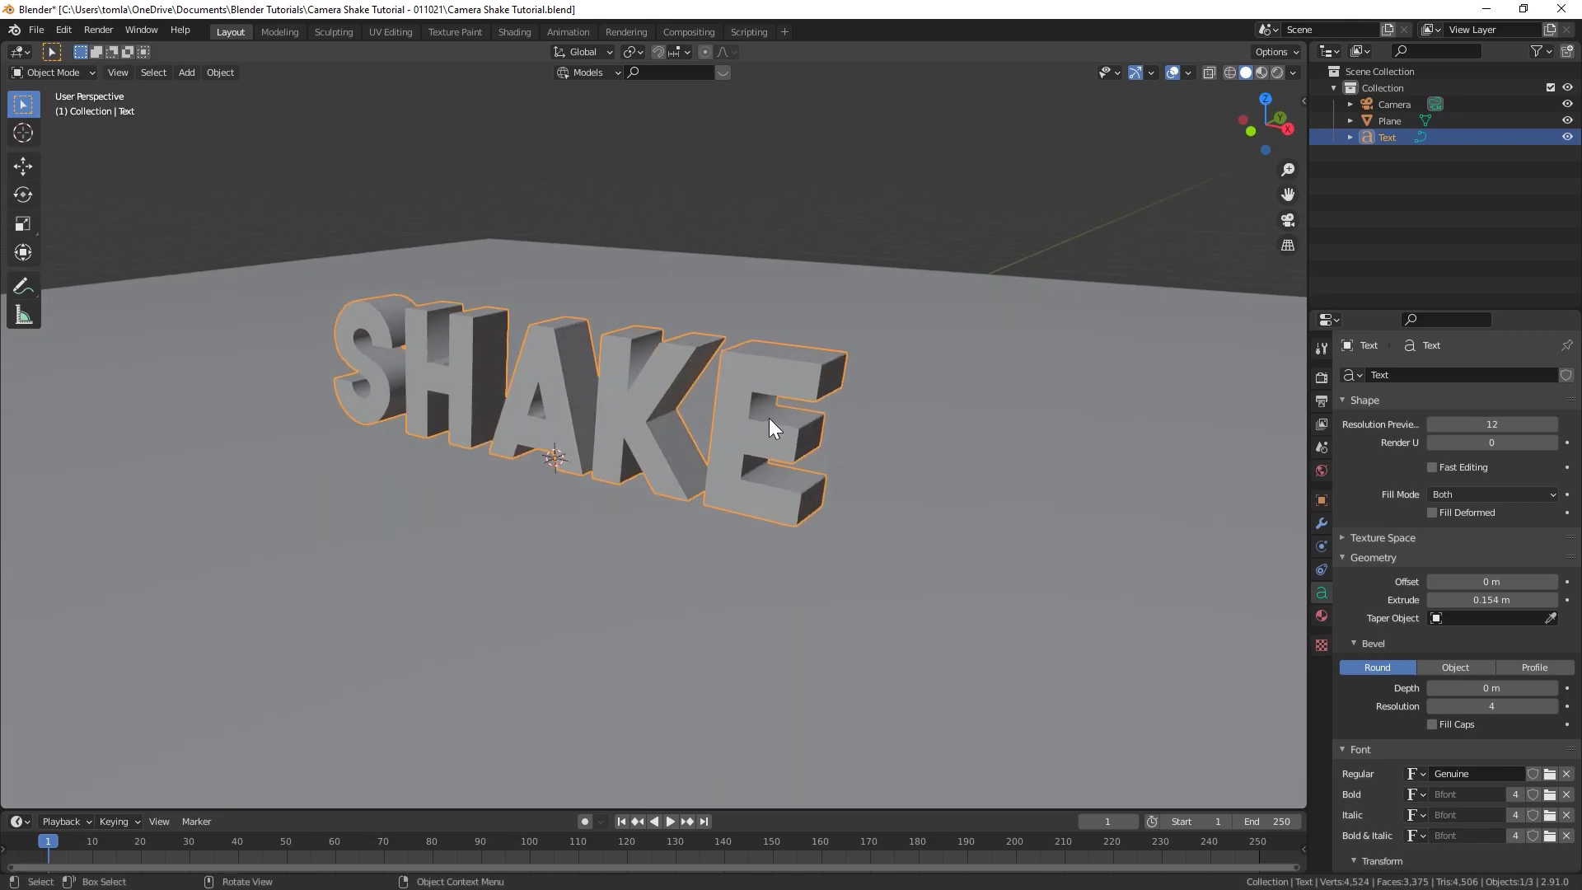
Step: Duplicate the SHAKE text in place and set the copy's fill mode to None
key("shift+d")
right_click(725, 420)
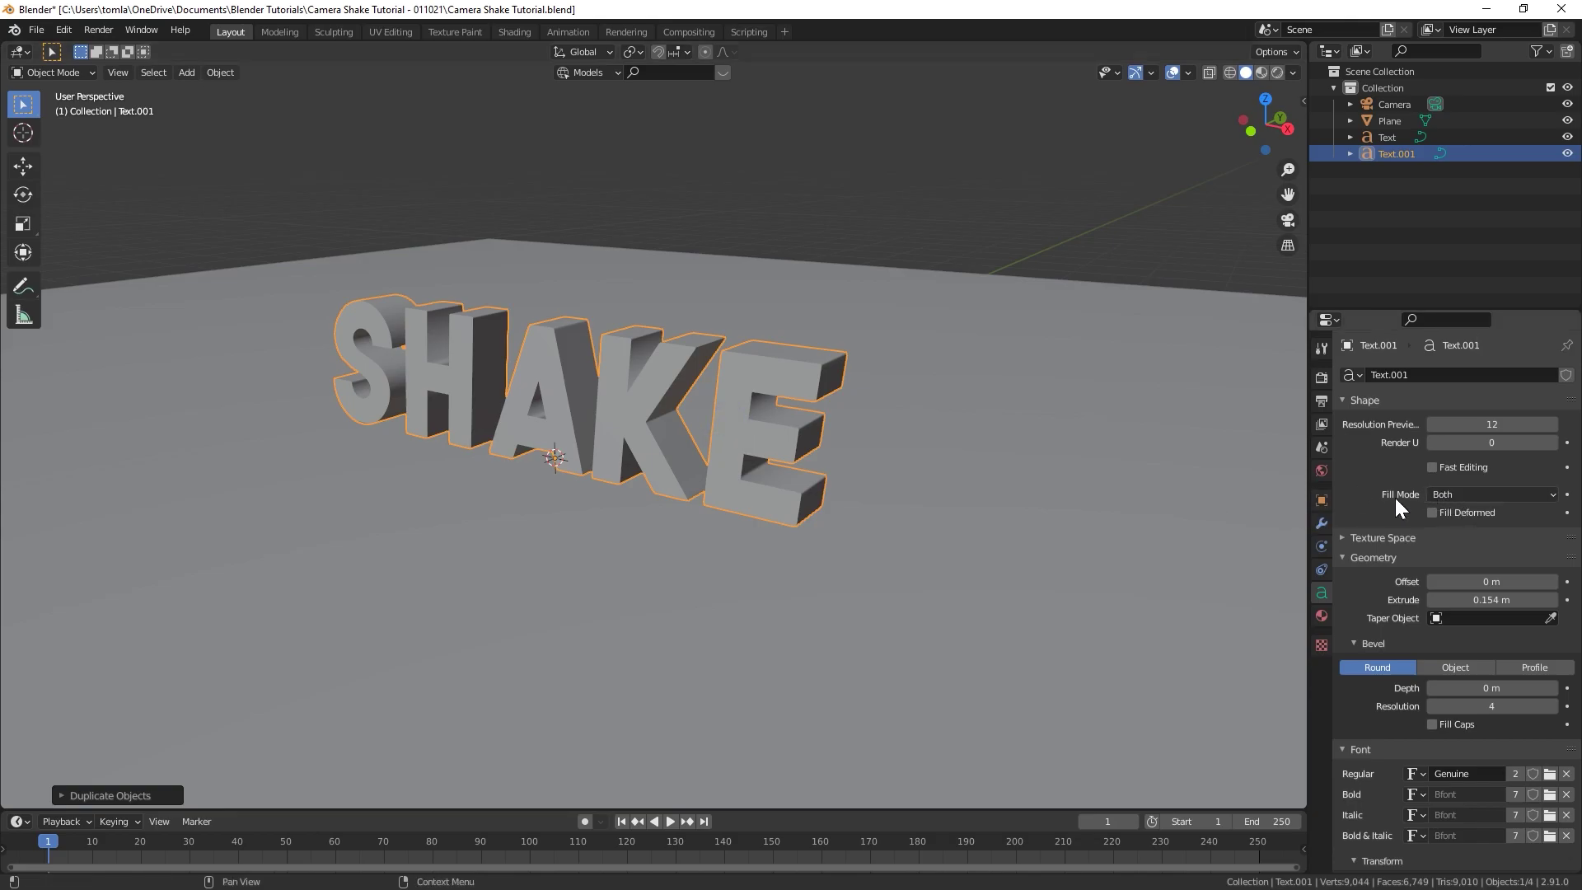
left_click(1460, 493)
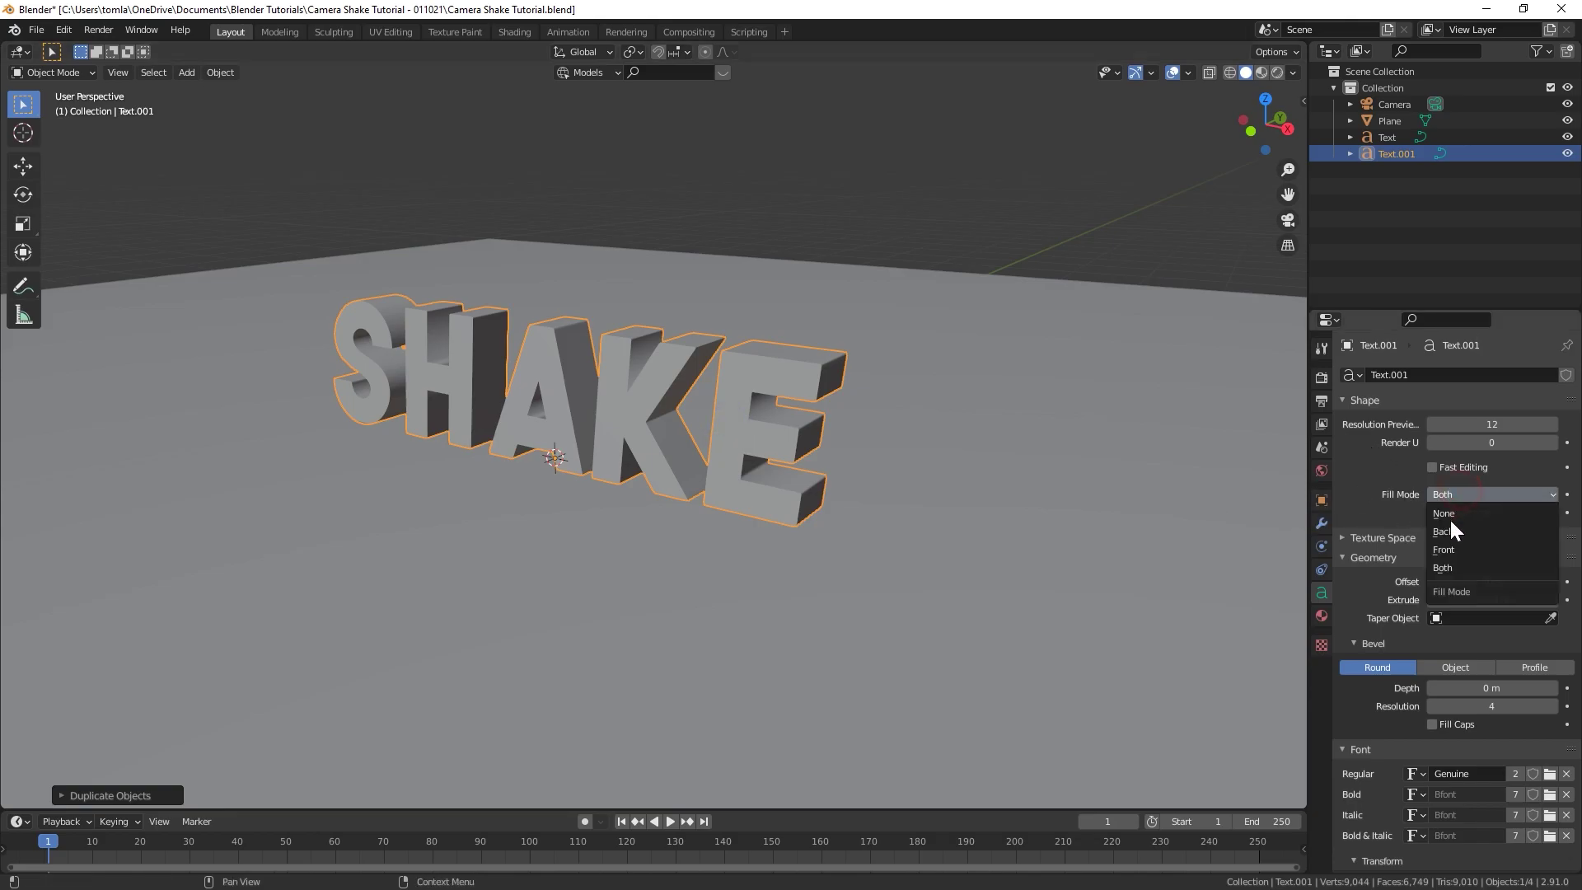
left_click(1455, 512)
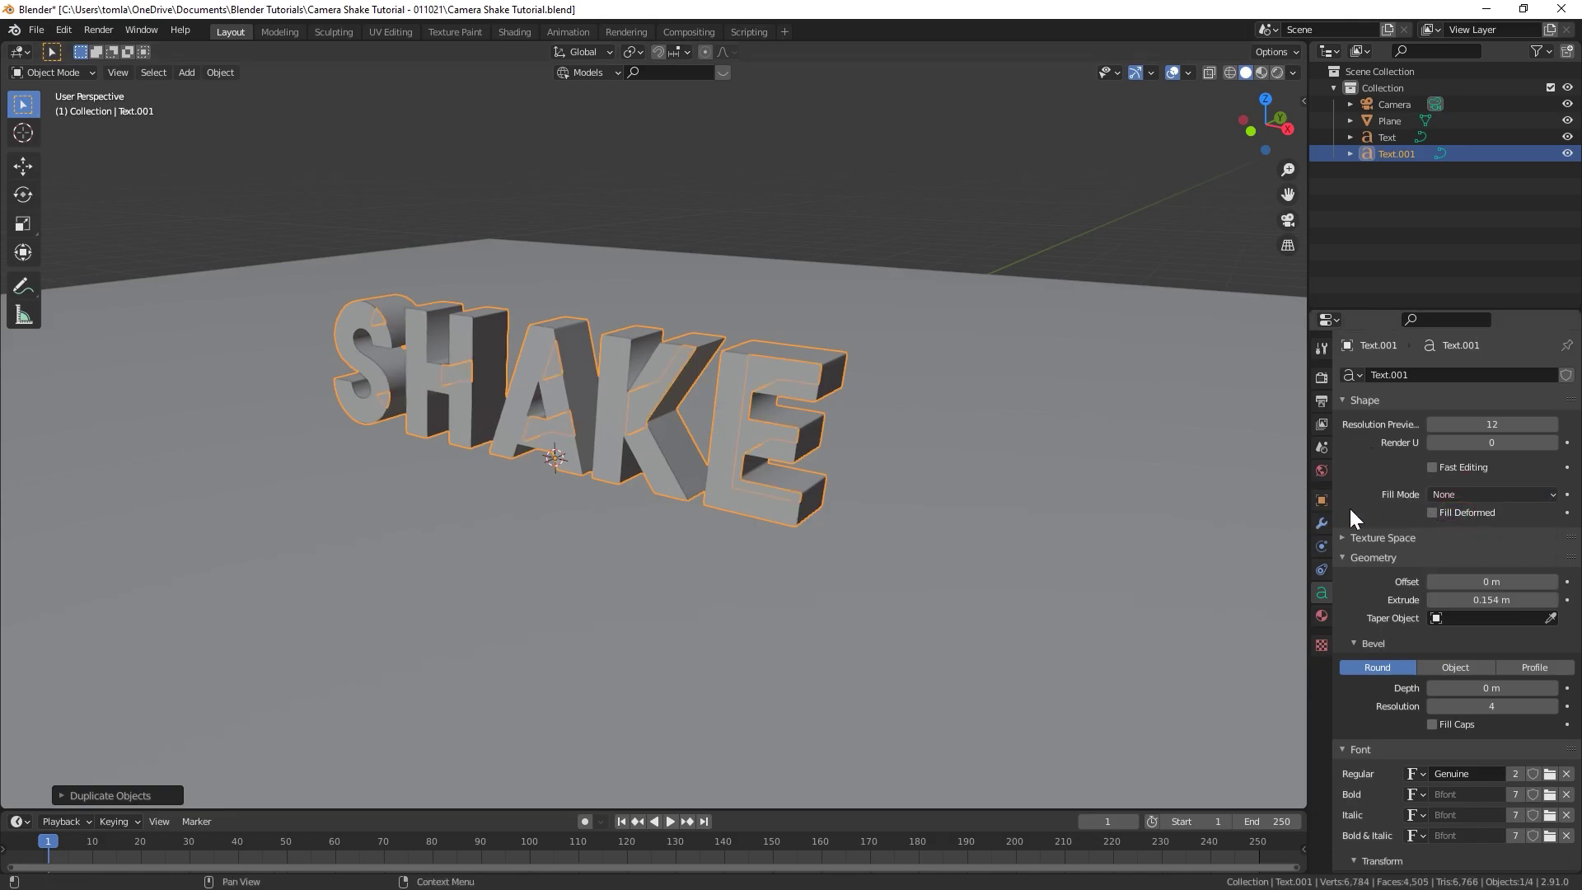
Step: Set the duplicate text's bevel depth to about 0.0224 m and its offset to about -0.0028 m
left_click_drag(1449, 687, 1505, 687)
scroll(715, 343, "up", 5)
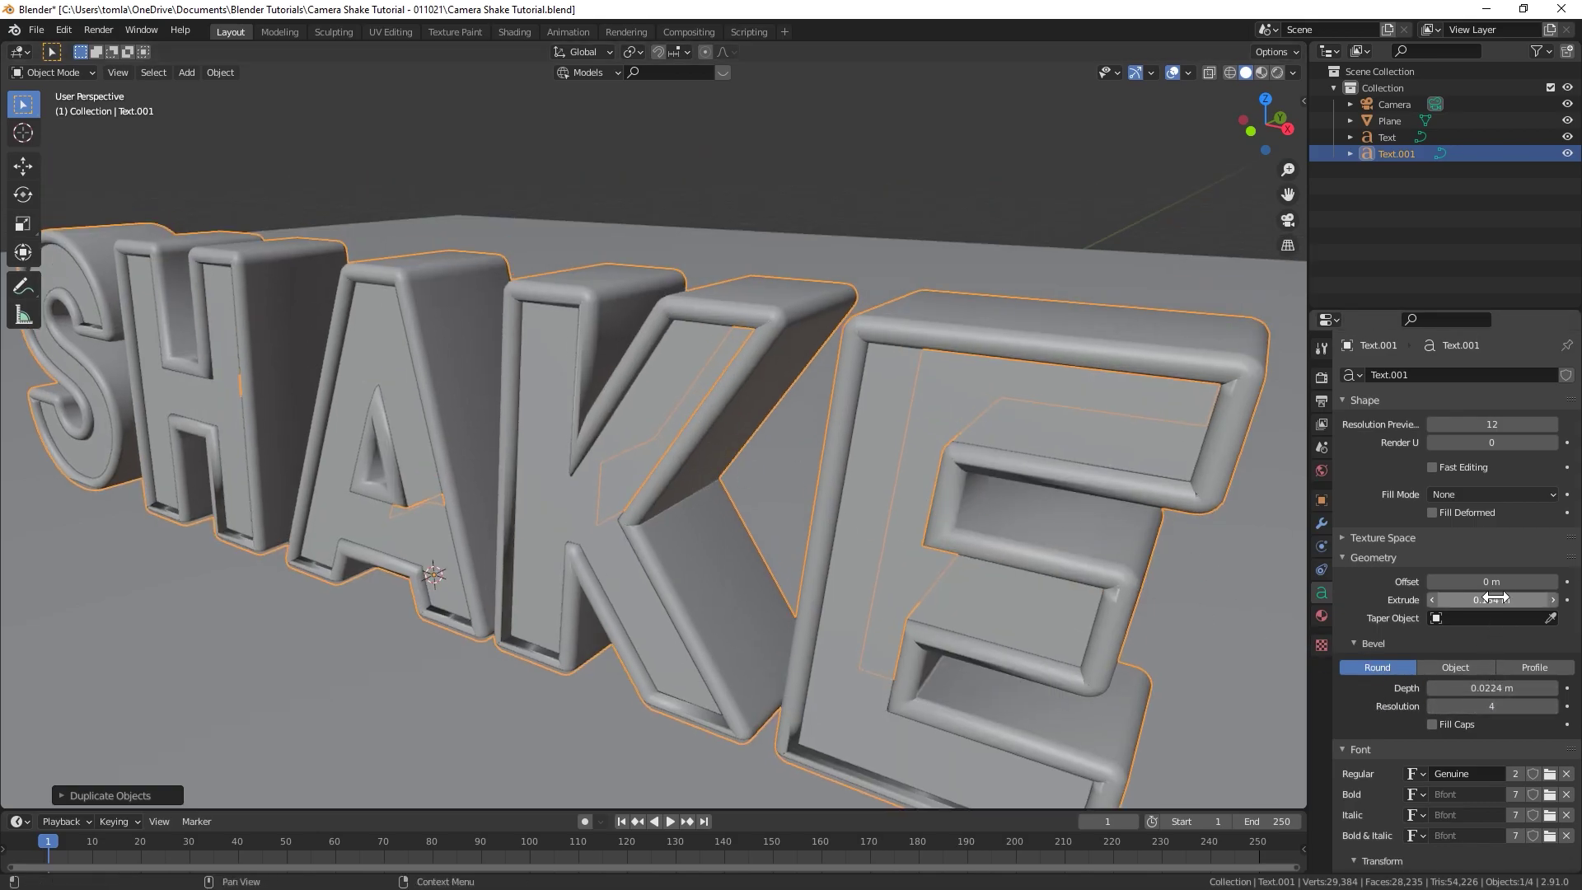
left_click_drag(1485, 587, 1511, 580)
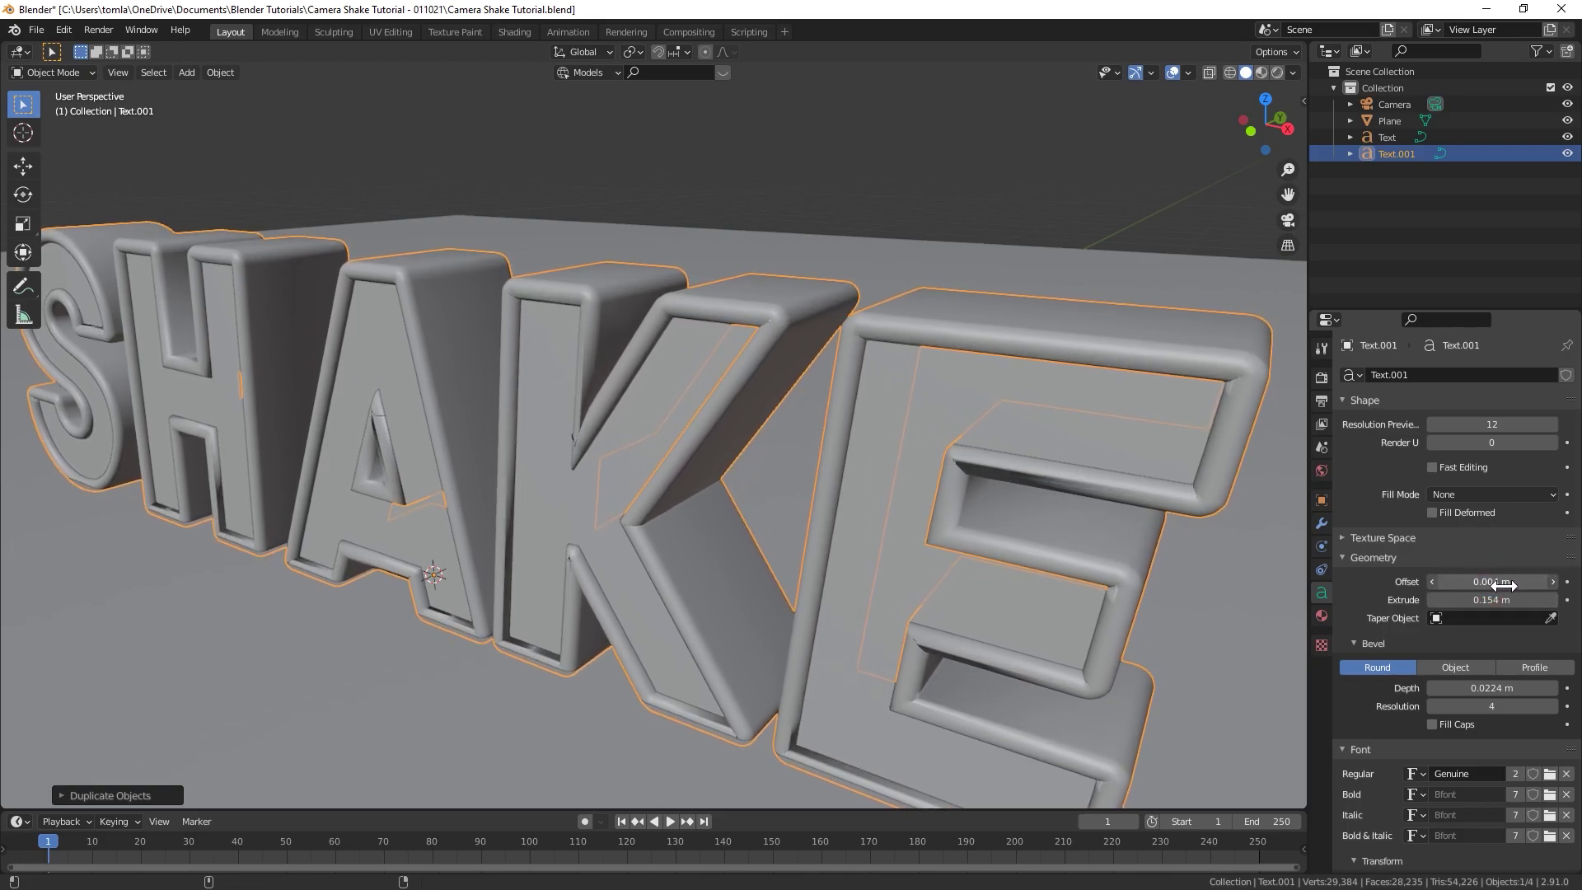
scroll(658, 419, "down", 4)
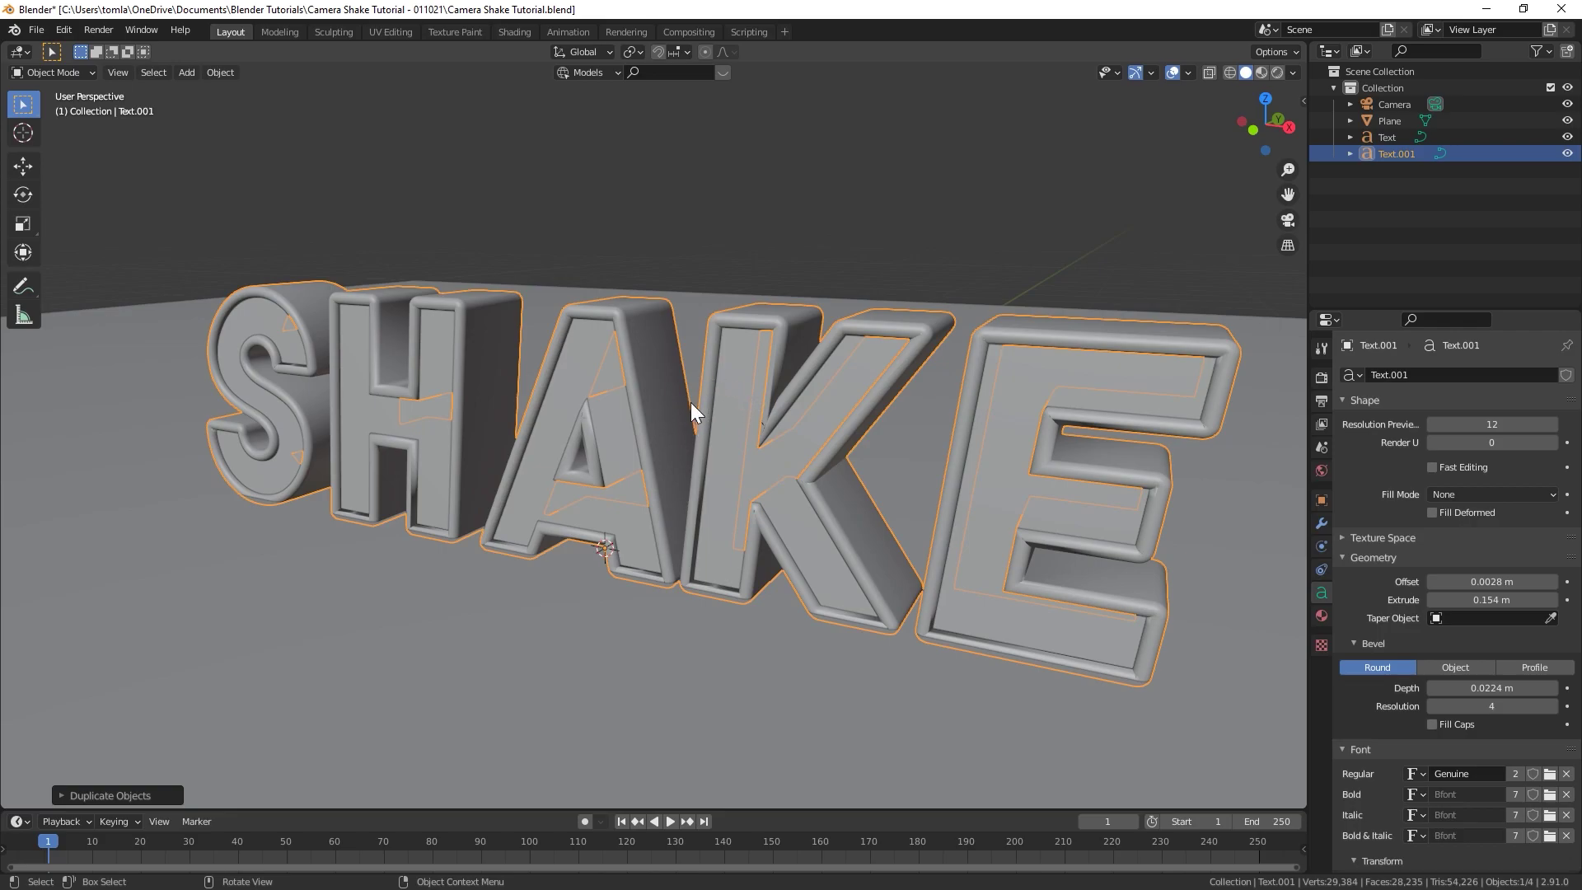
scroll(789, 415, "up", 5)
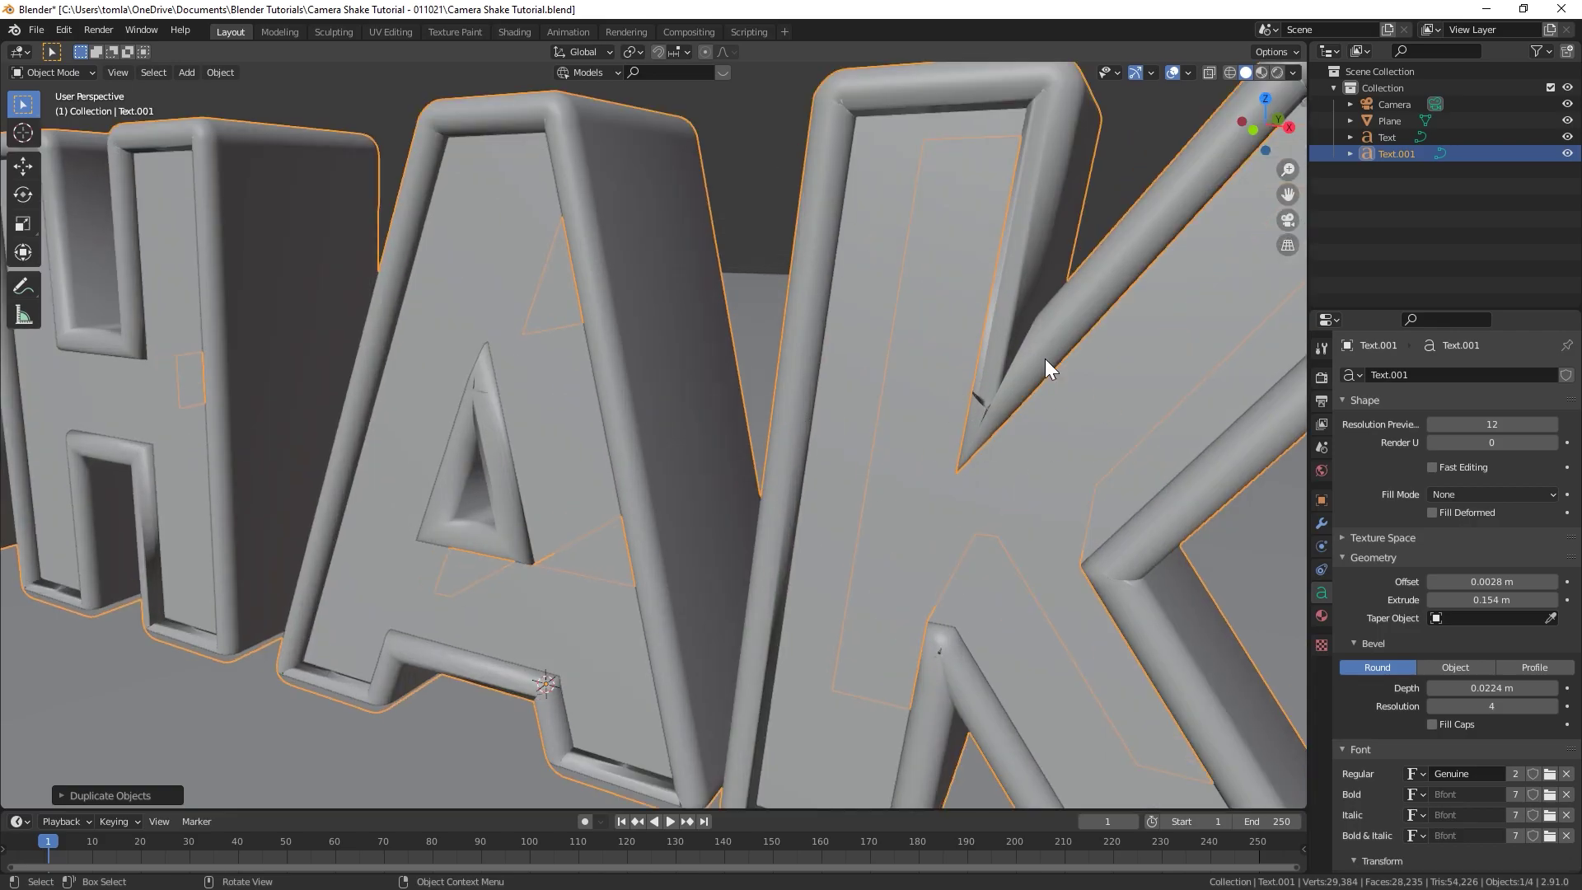
scroll(638, 425, "down", 5)
mouse_move(1490, 581)
left_mouse_down()
mouse_move(1455, 583)
mouse_move(1481, 581)
left_mouse_up()
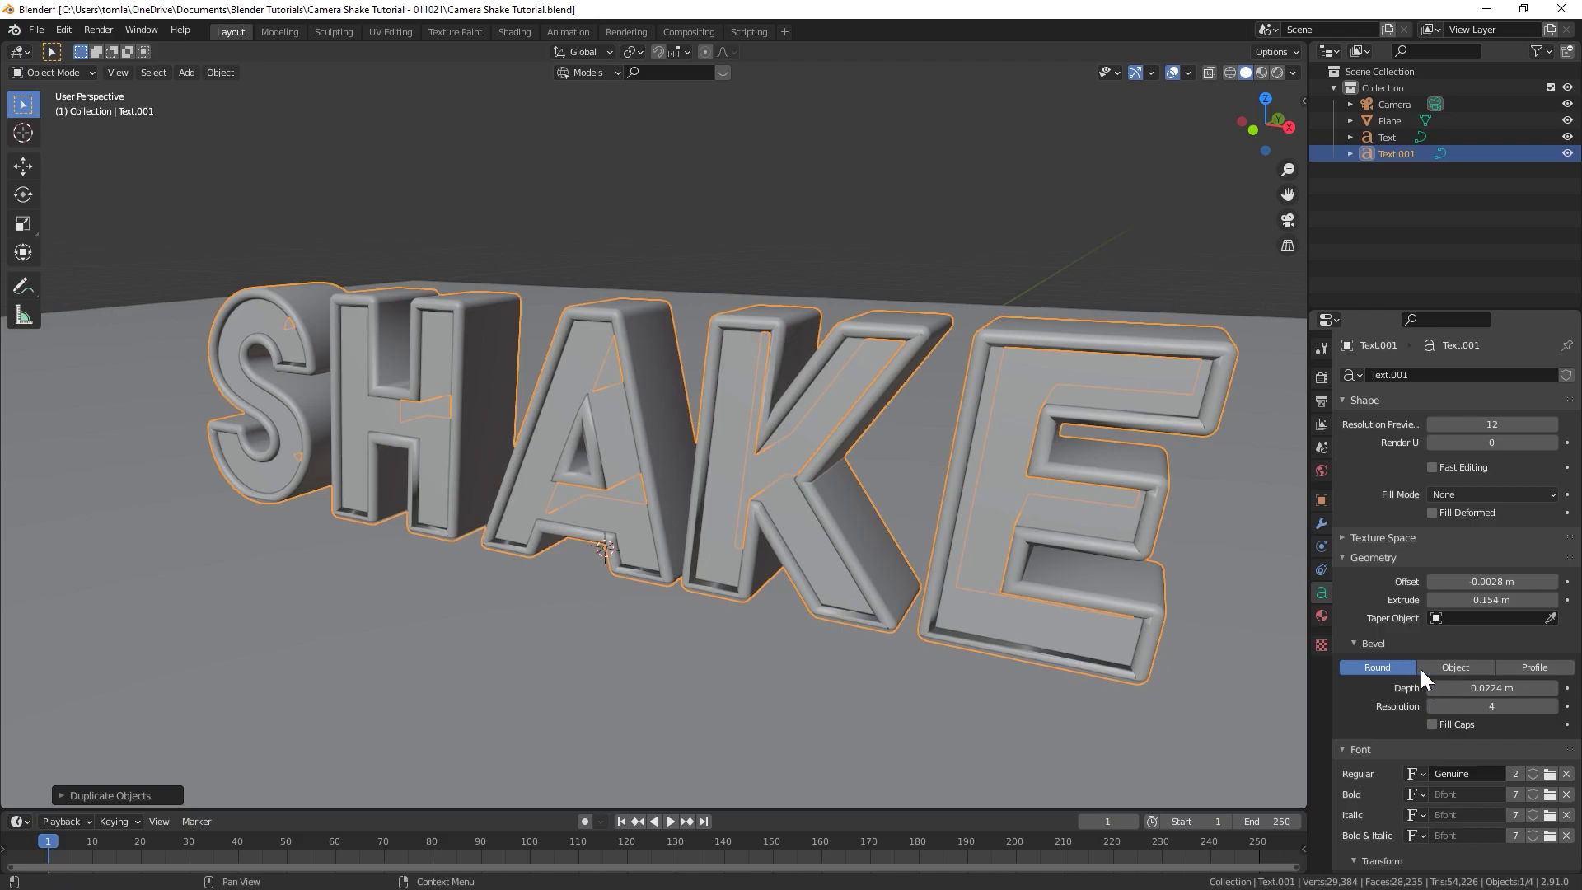
Step: Change the duplicate text's bevel type to Profile with resolution 18, and select the original text
left_click(1498, 667)
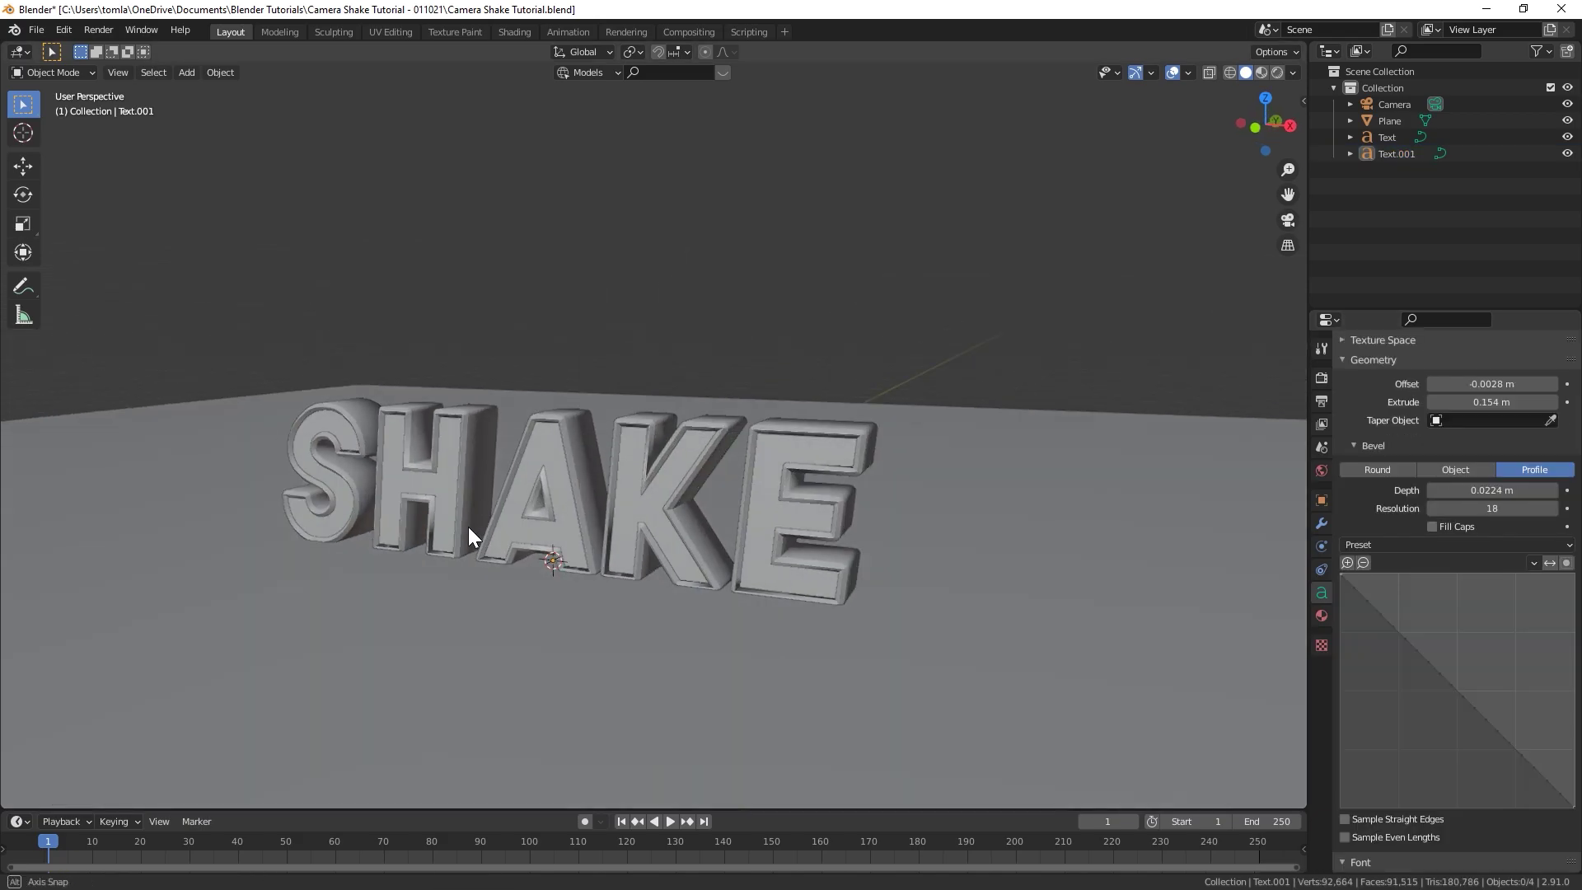
left_click(462, 417)
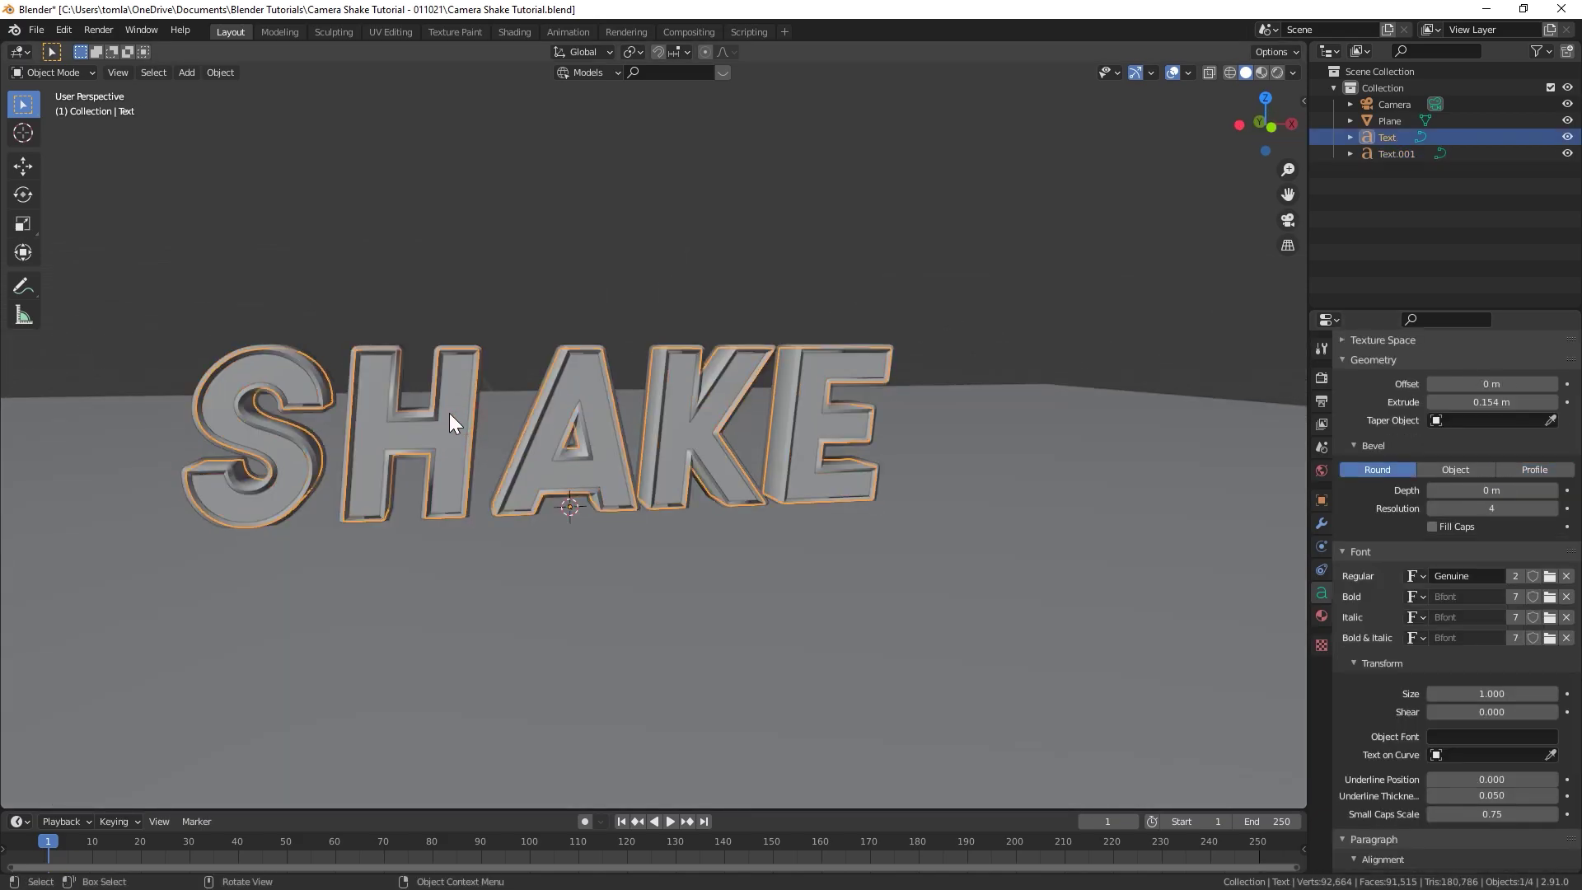
Step: Convert the original SHAKE text and its outline duplicate to meshes
middle_click_drag(412, 418, 592, 519)
scroll(591, 519, "up", 2)
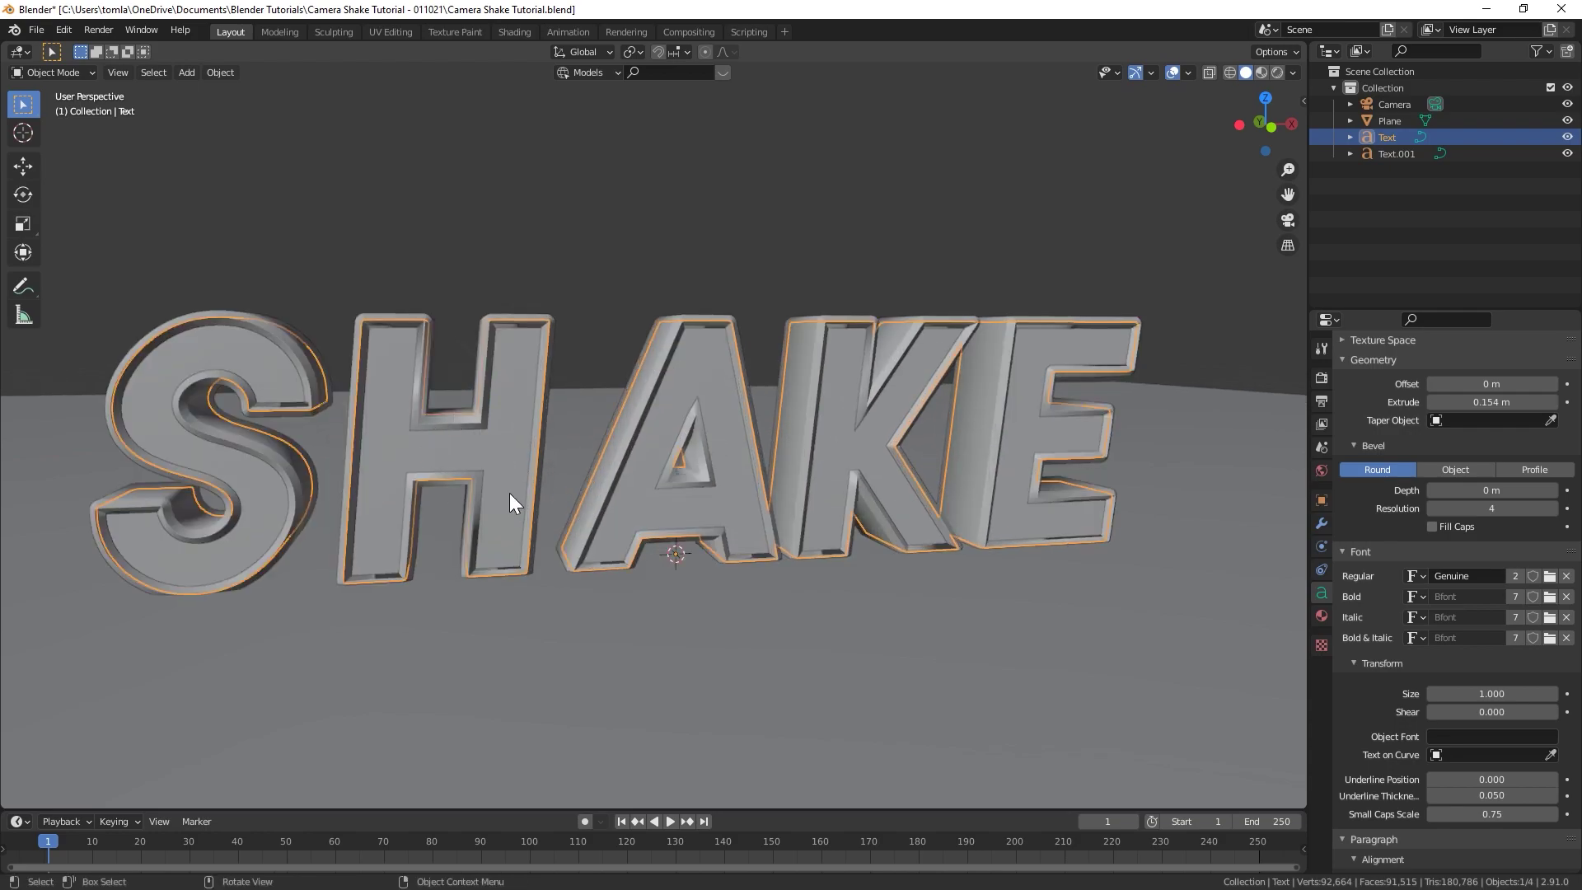
right_click(511, 428)
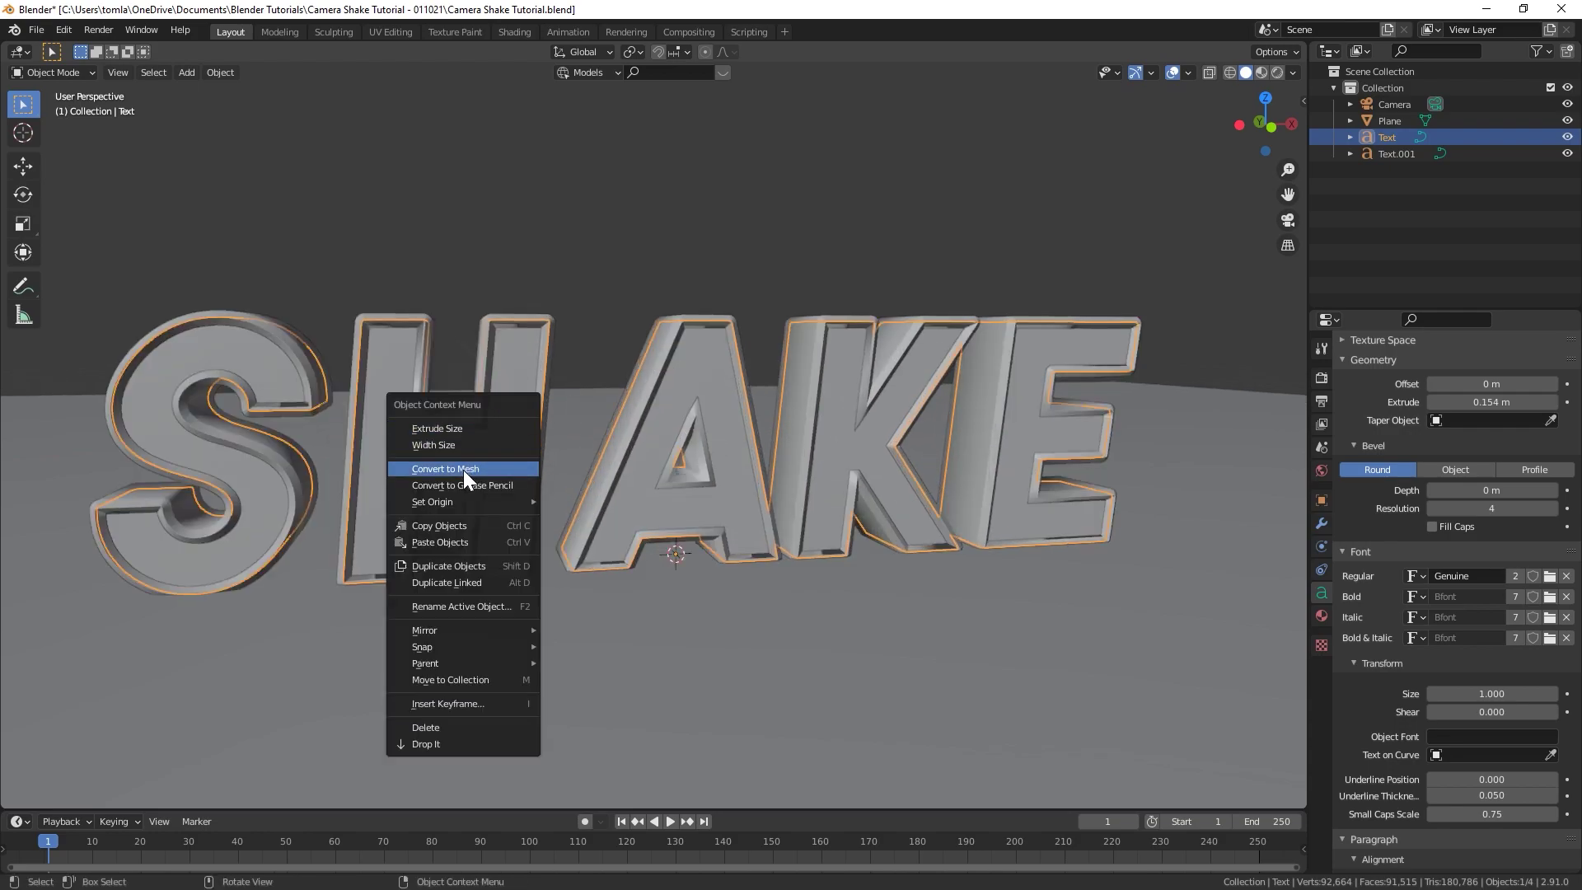
left_click(443, 468)
left_click(481, 415)
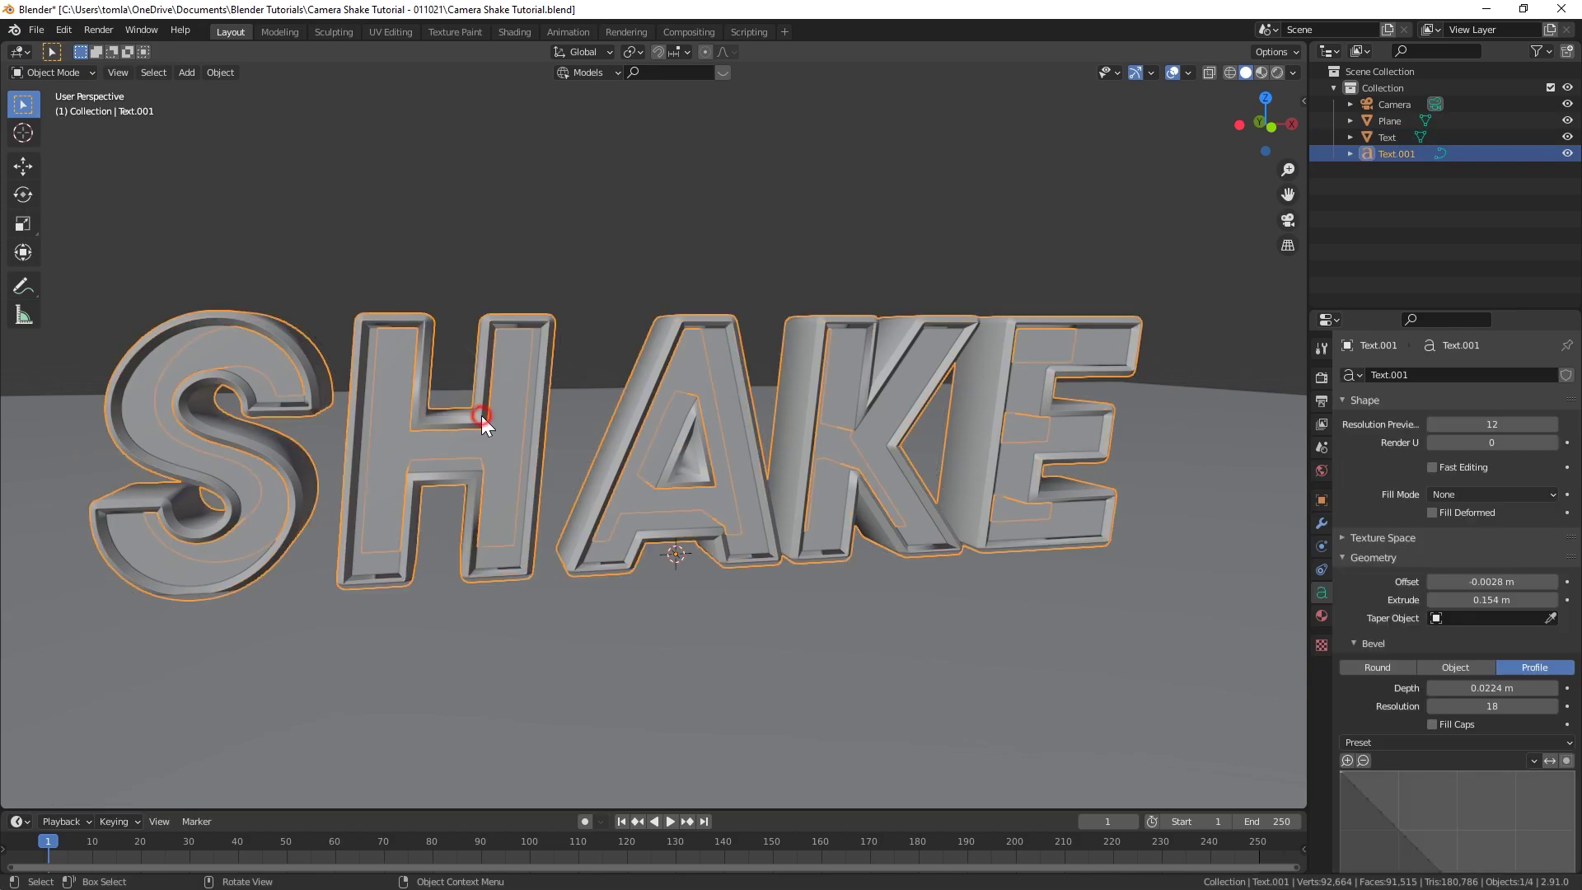
right_click(474, 419)
left_click(468, 419)
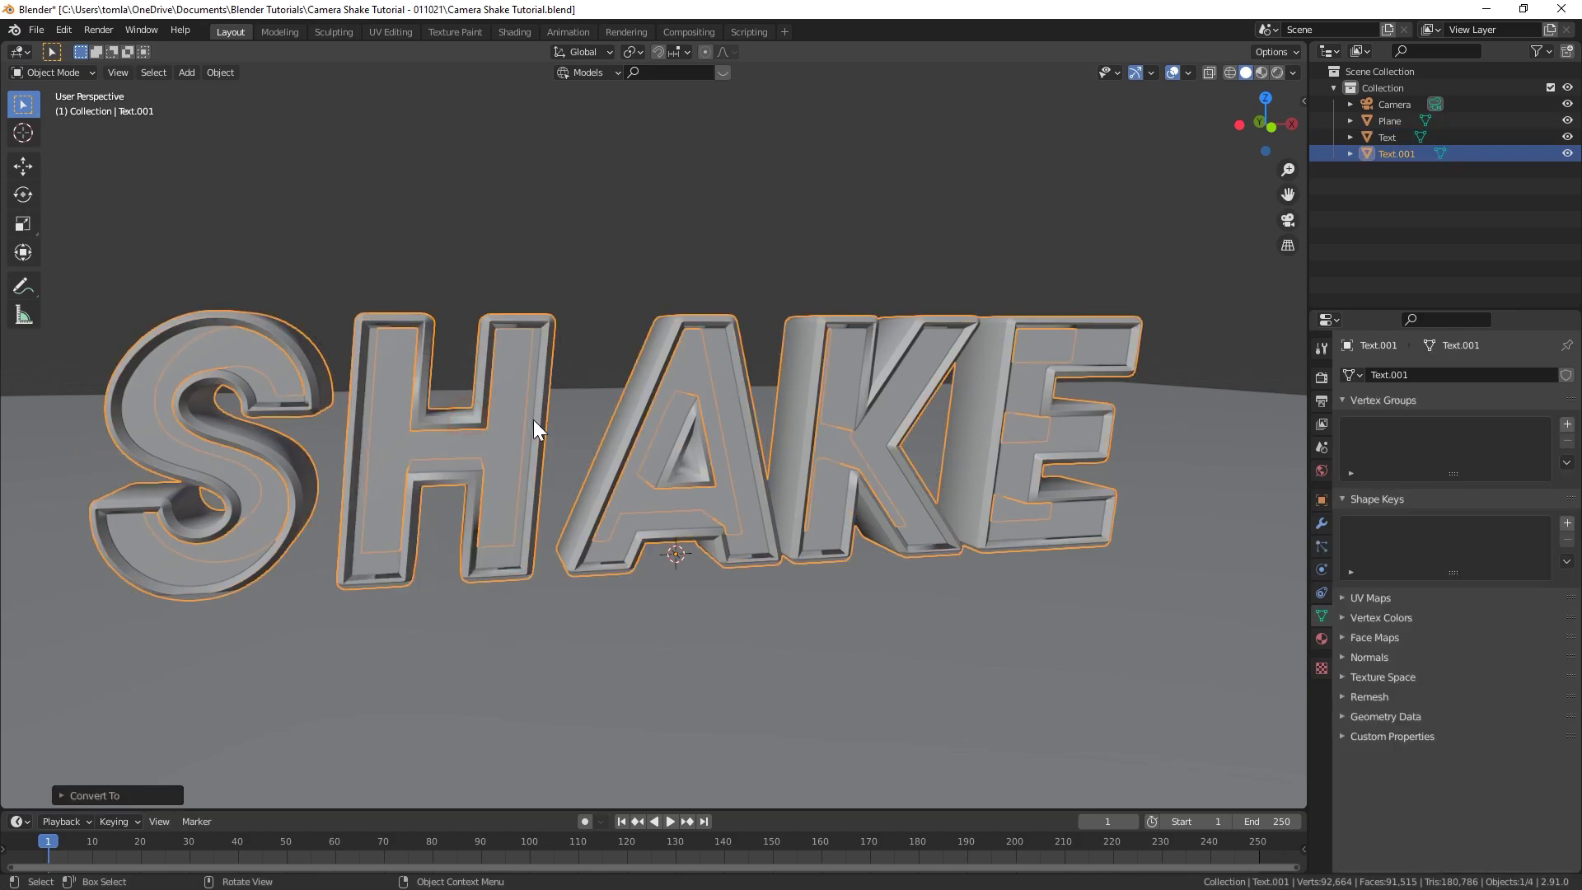
Step: Merge all vertices of the original SHAKE mesh by distance
left_click(532, 419, "shift")
key("Tab")
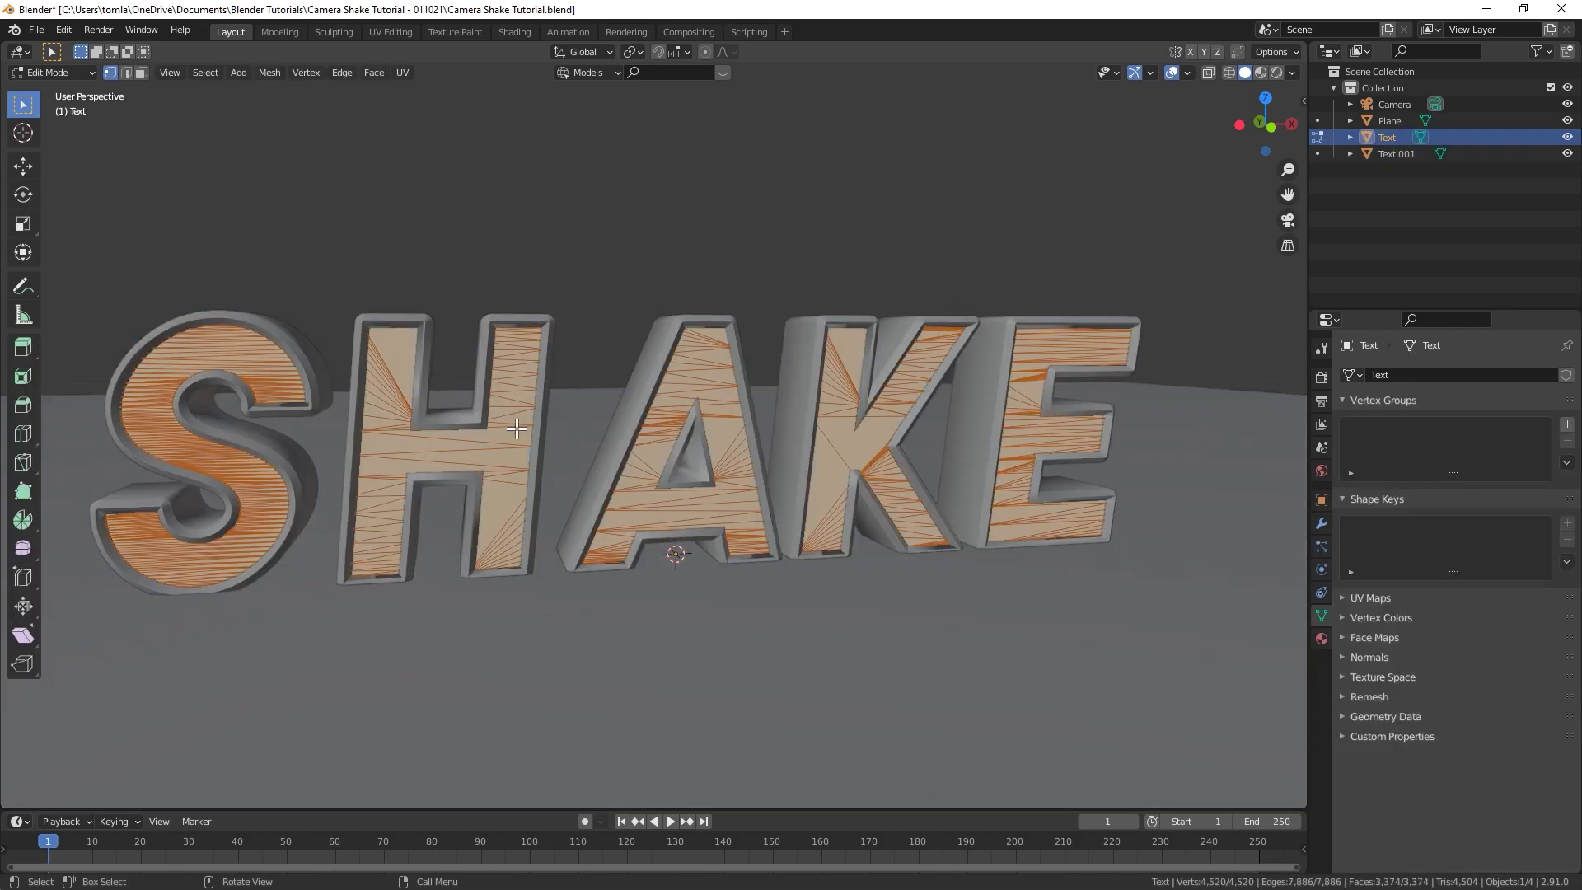
key("m")
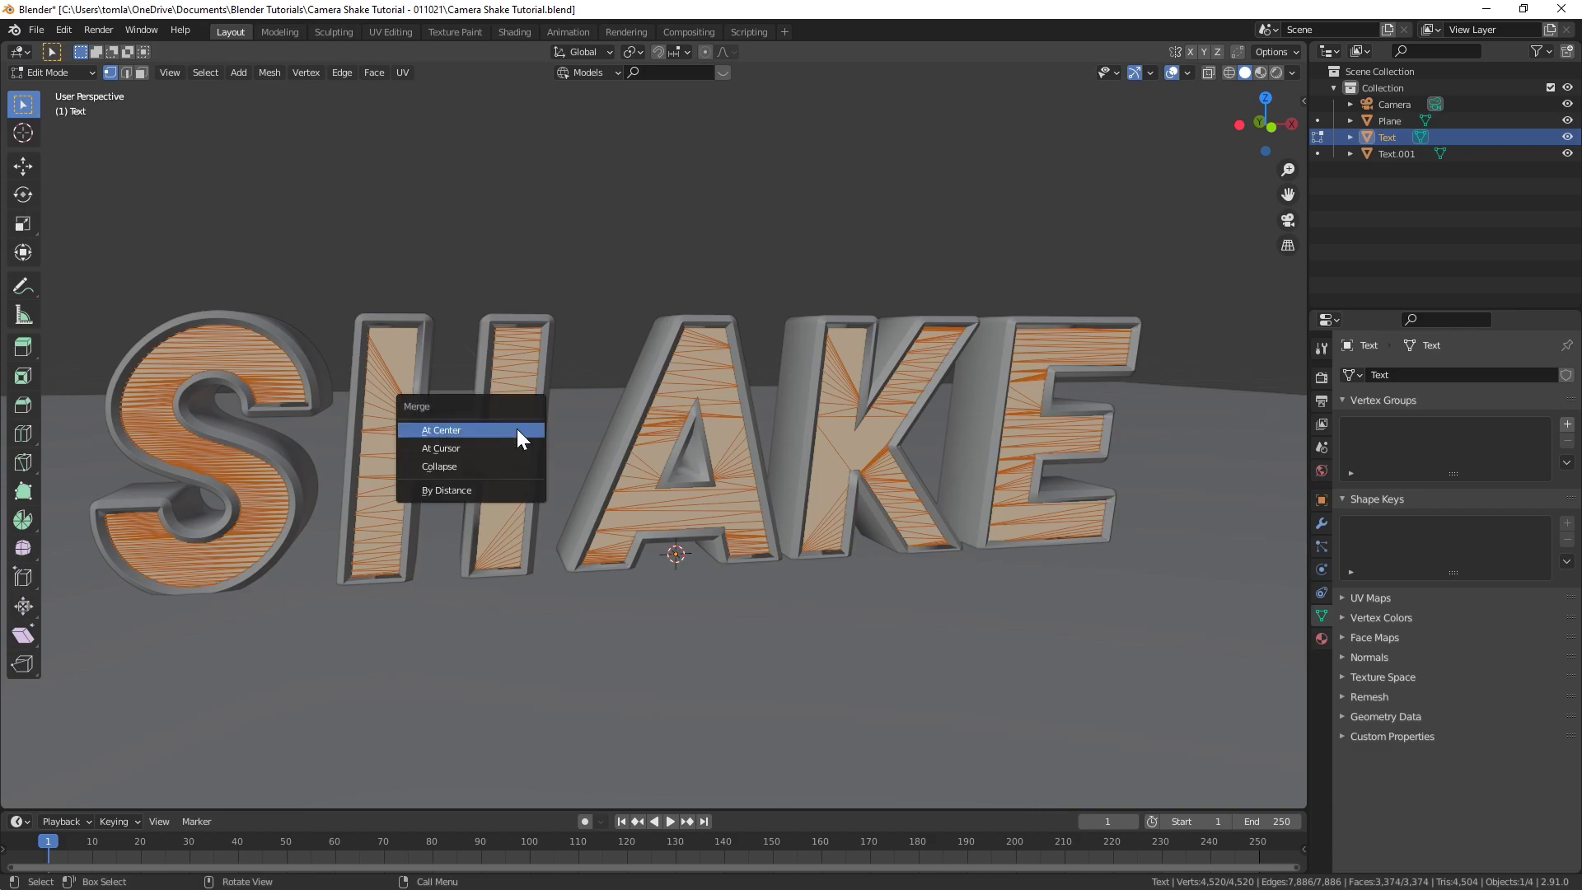
left_click(448, 491)
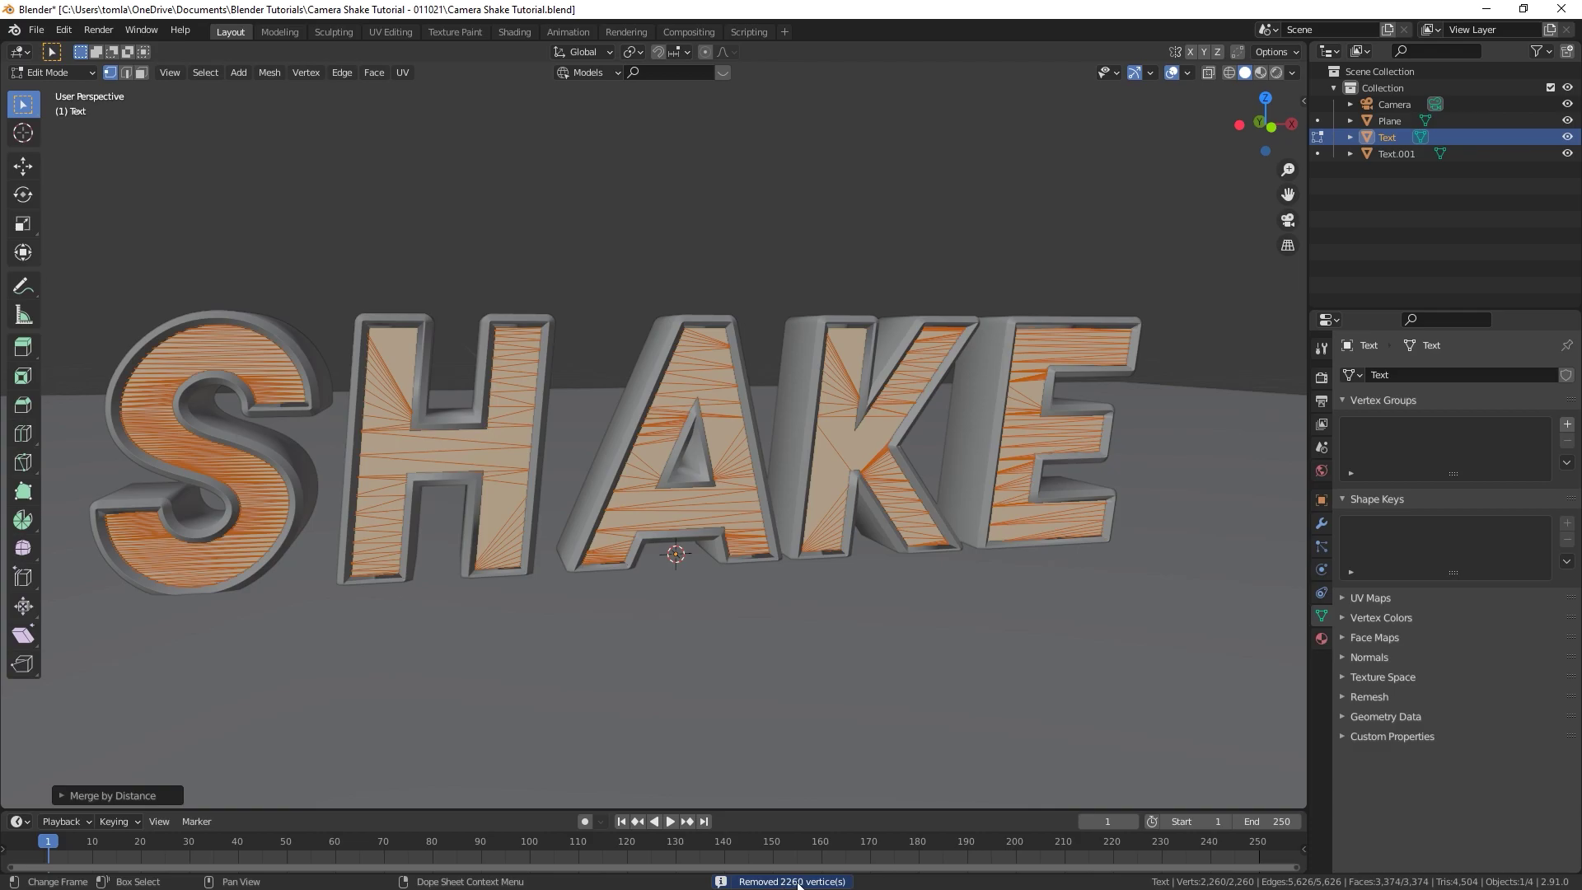
key("Tab")
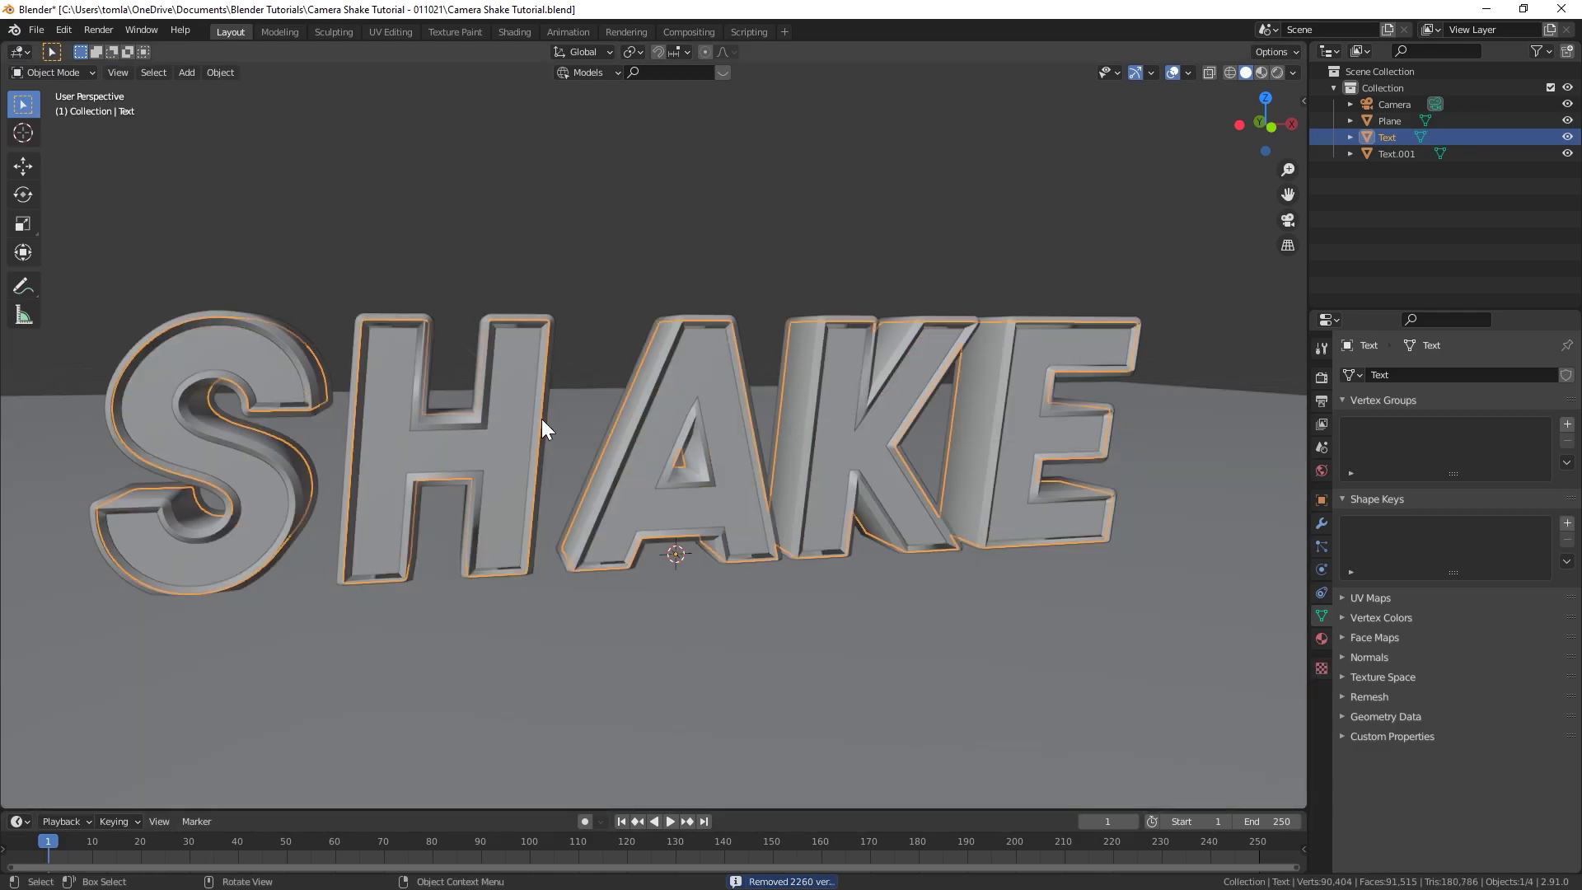
Step: Enable Auto Smooth normals on the outline mesh Text.001
left_click(542, 418)
middle_click_drag(541, 419, 626, 432)
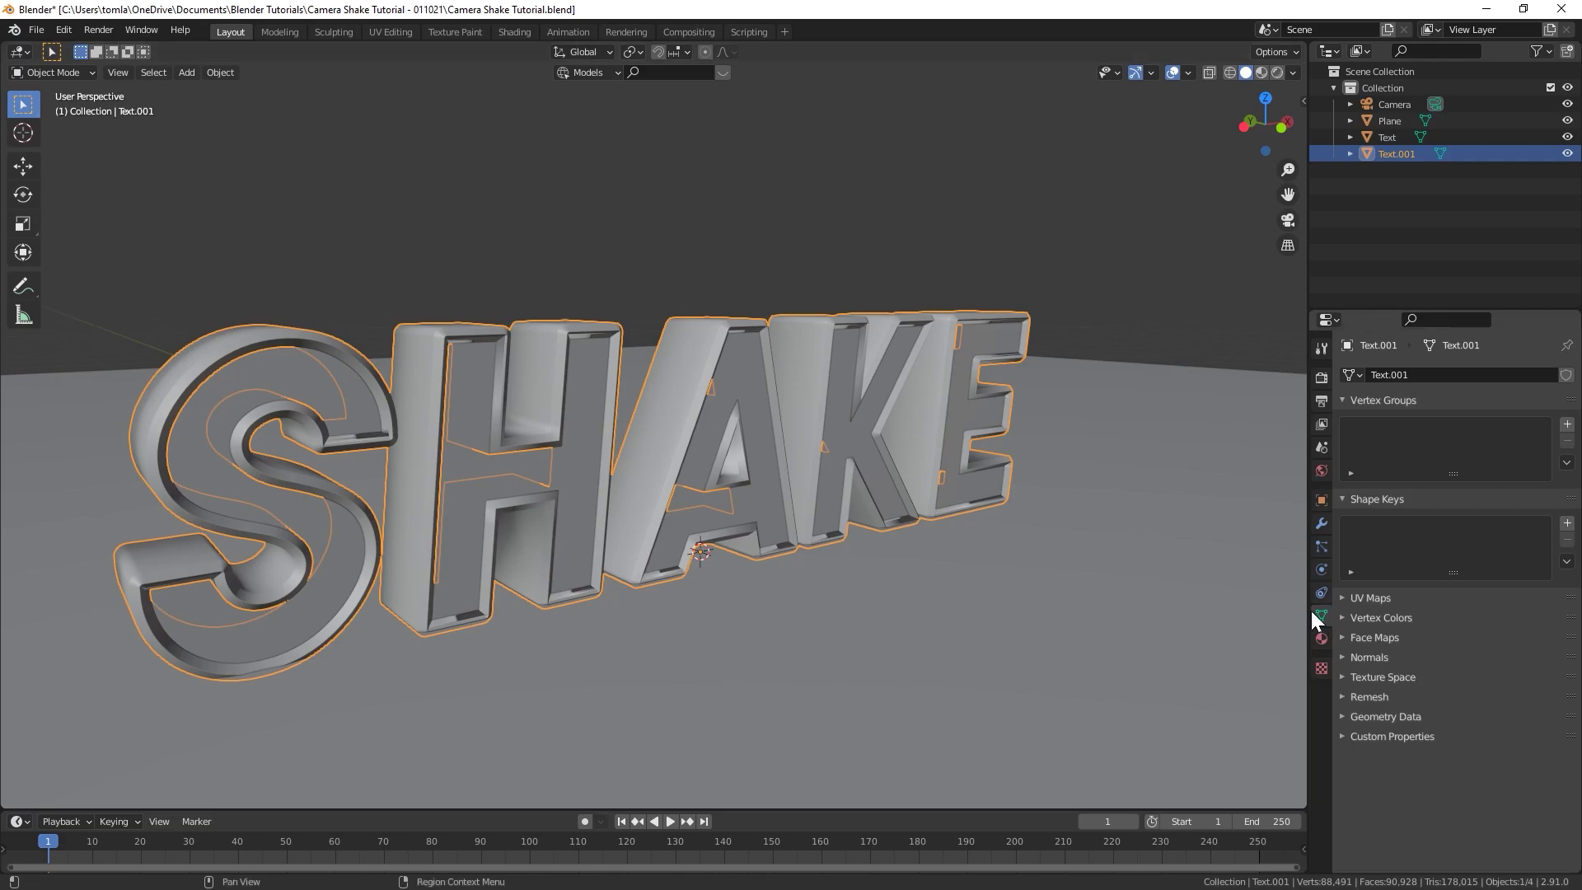
left_click(1355, 659)
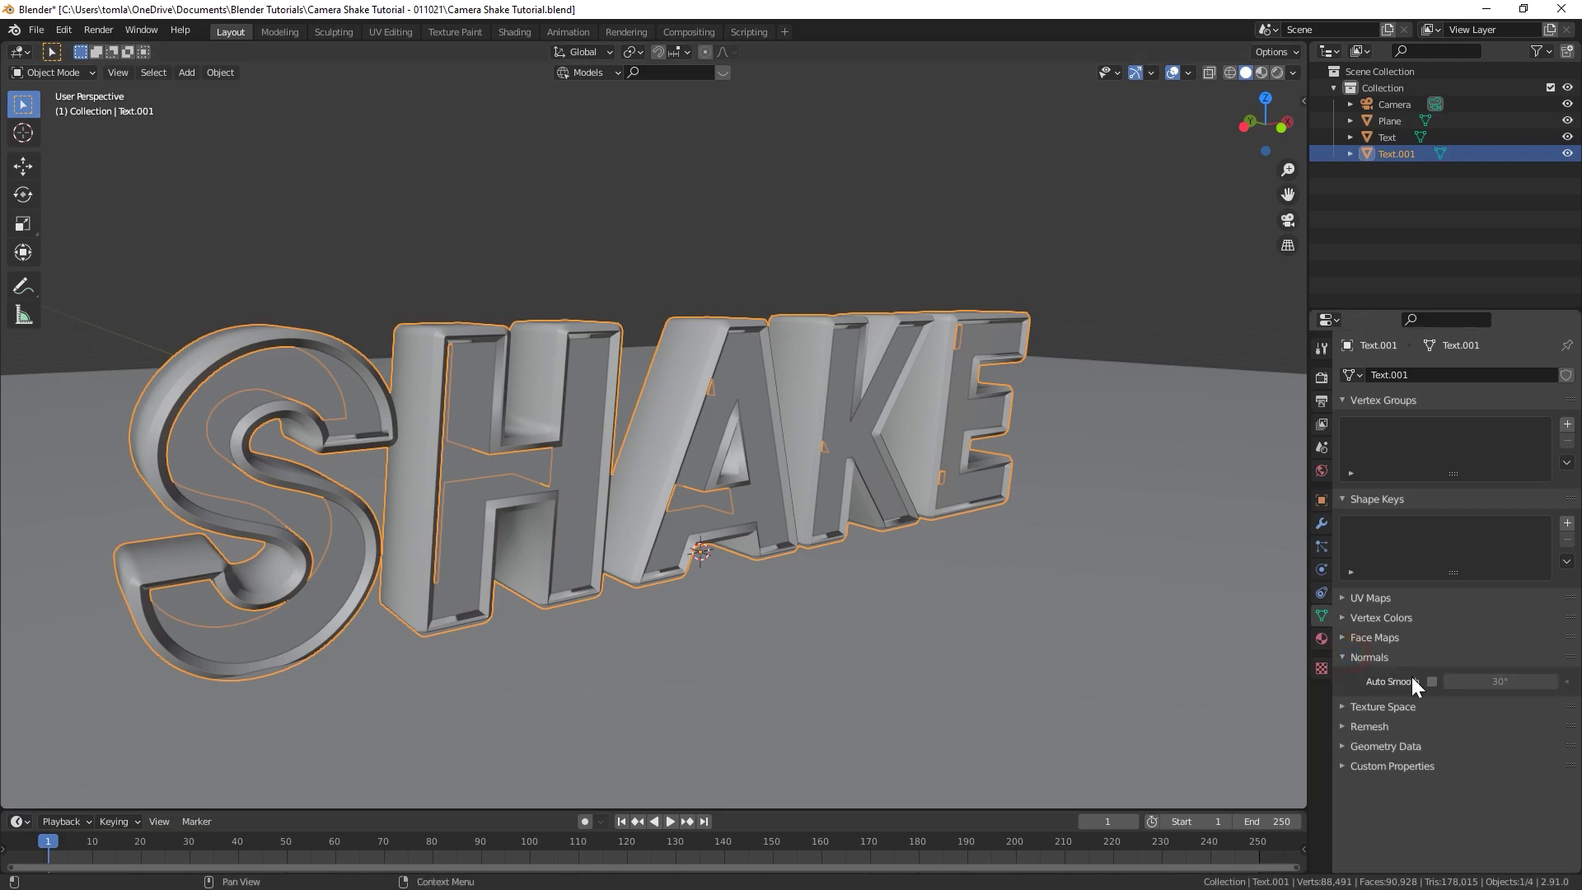
left_click(1434, 681)
Step: Raise both SHAKE meshes together along Z to about 0.02 m so they rest on the ground plane
middle_click_drag(577, 387, 474, 353)
left_click(514, 356, "shift")
middle_click_drag(576, 387, 560, 309)
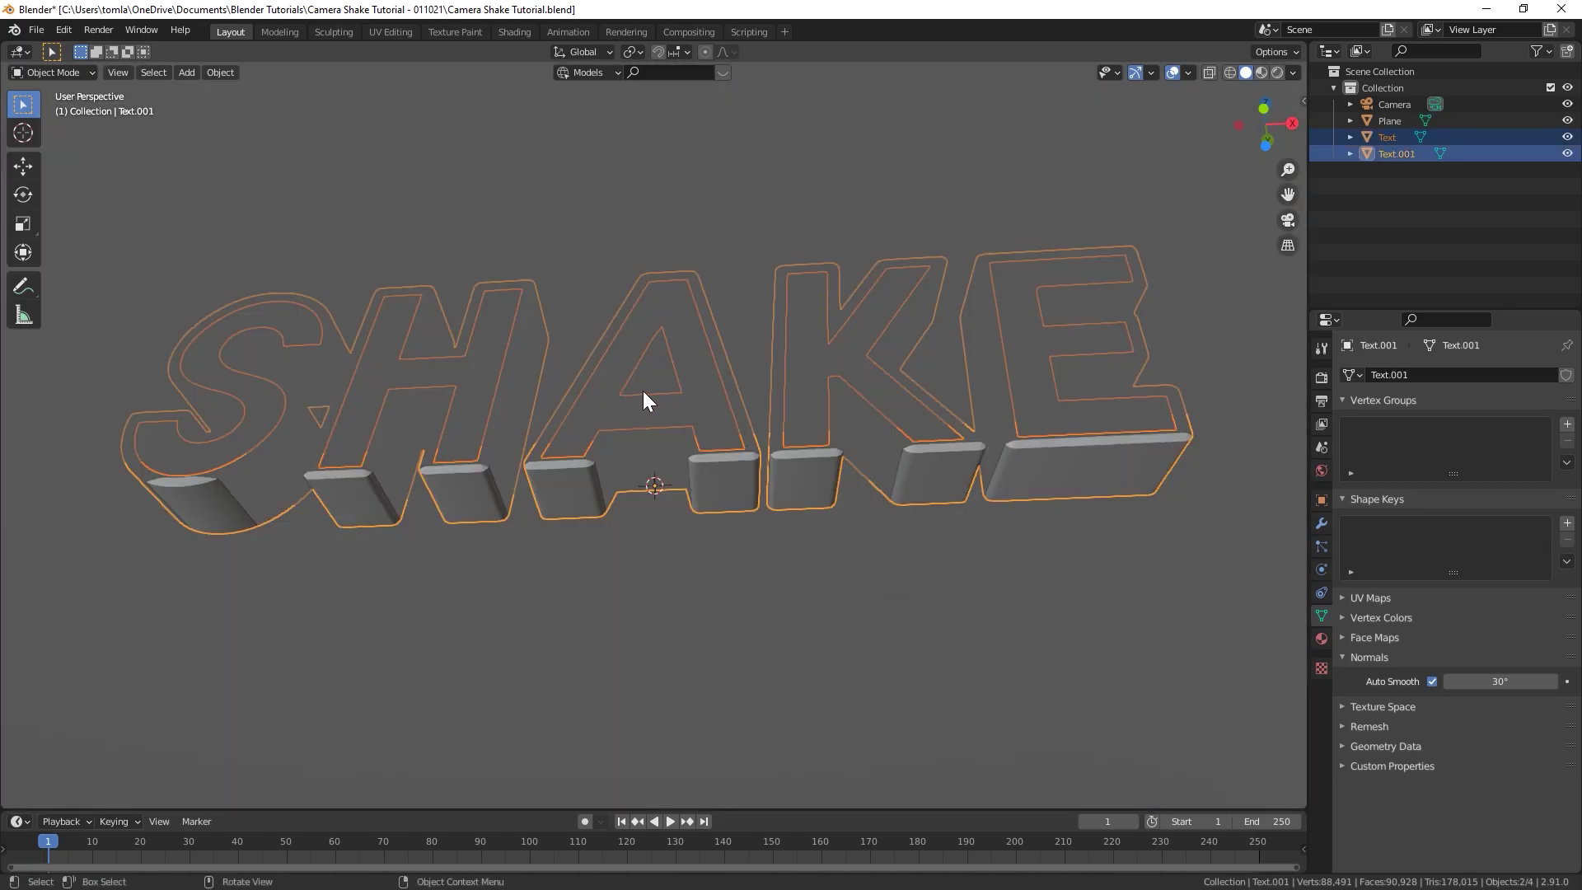
key("g")
key("z")
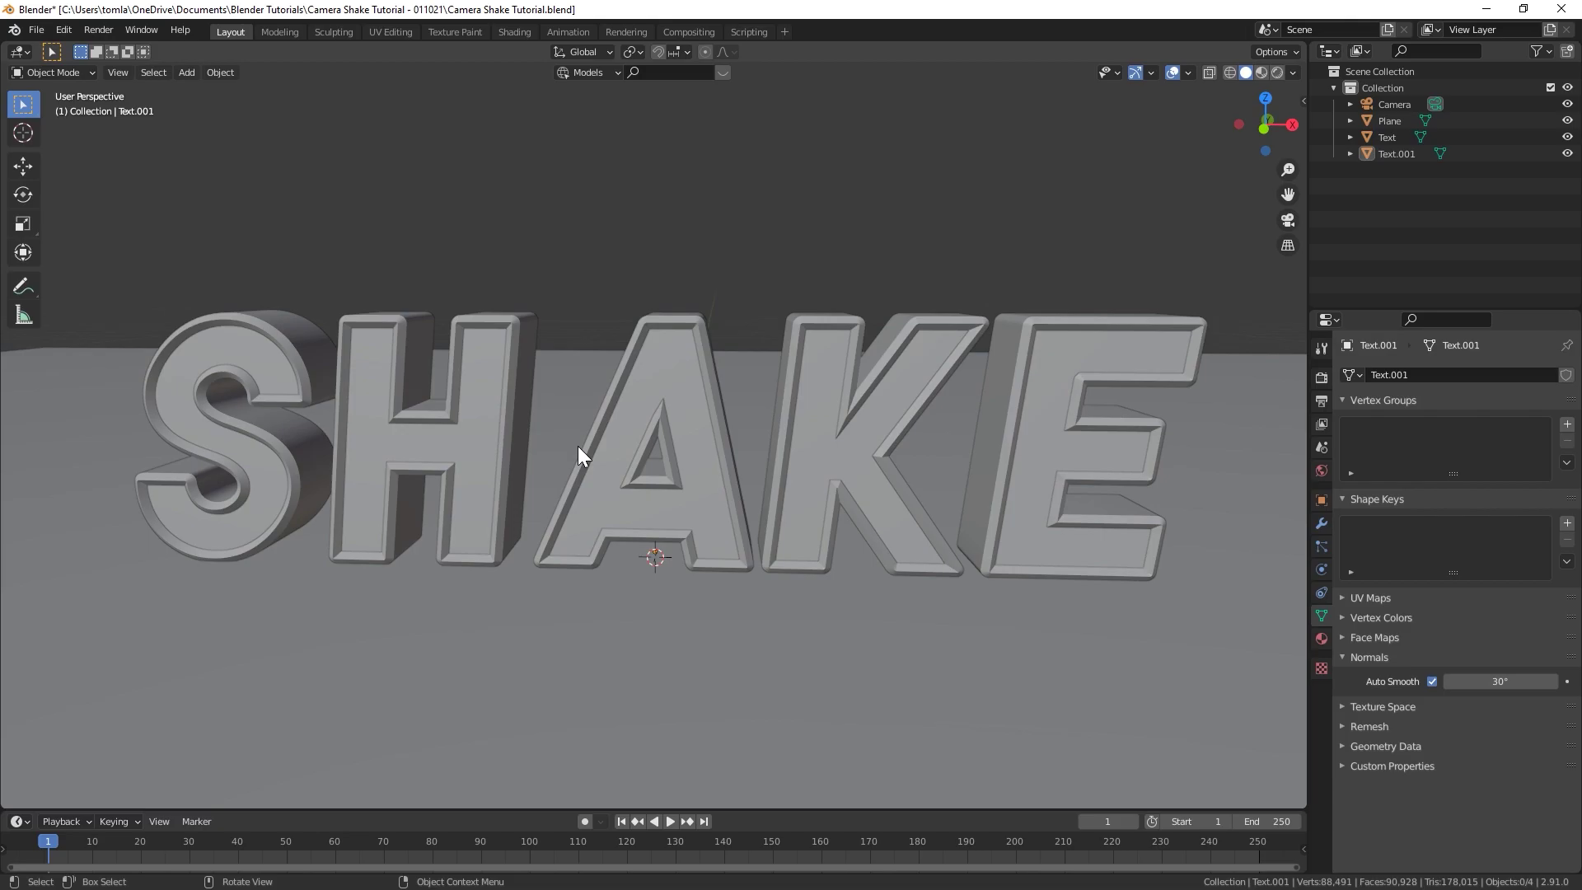
Step: Add an empty at the world origin and name it Text Control Empty
key("shift+a")
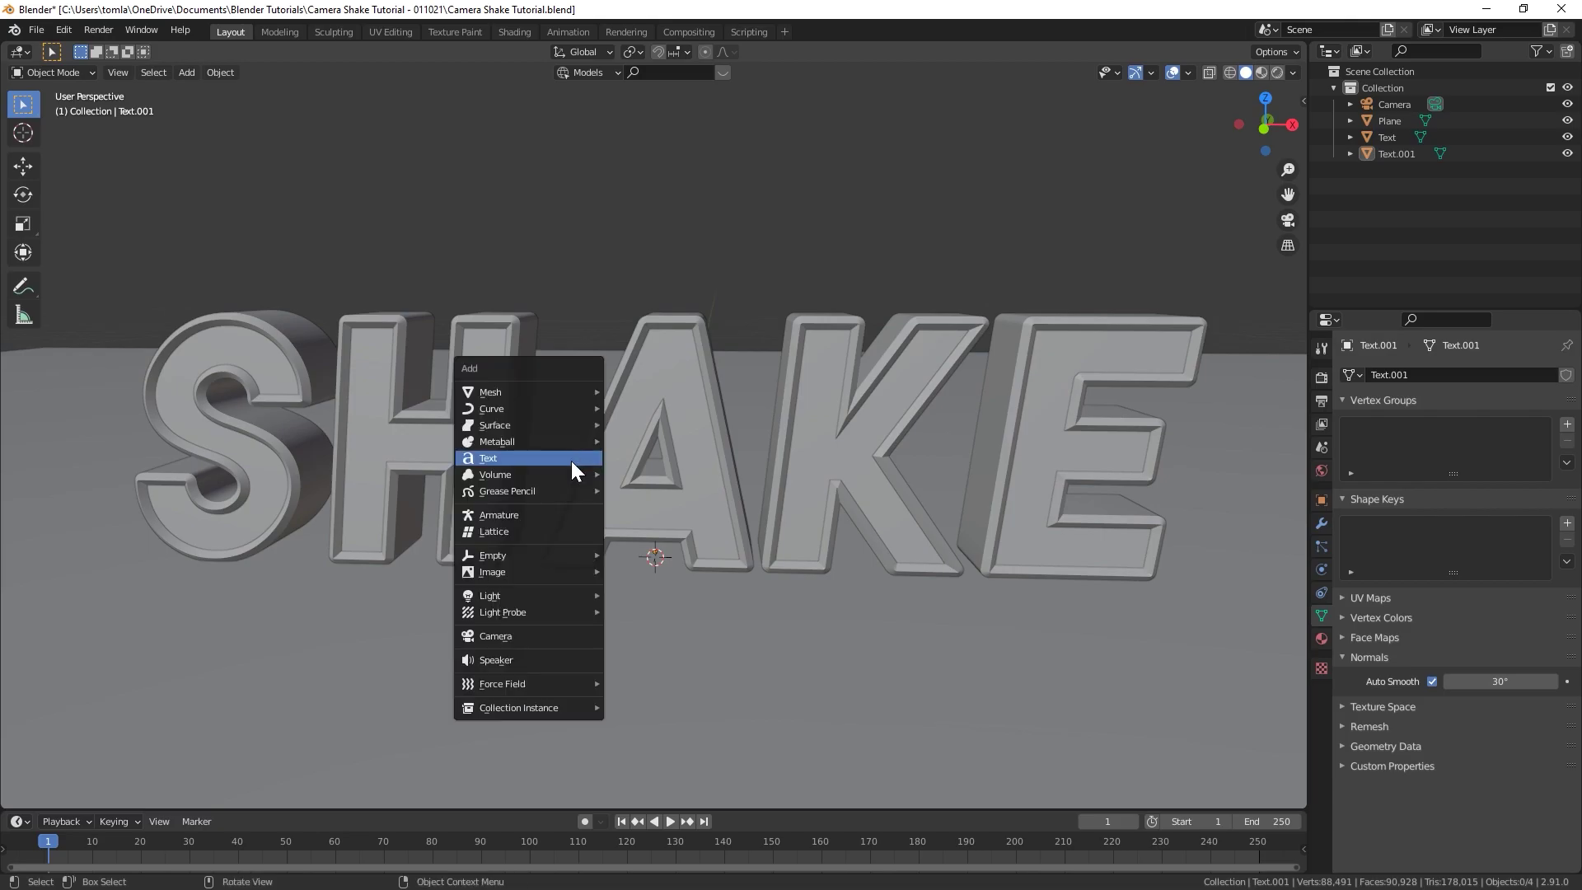
mouse_move(534, 556)
left_click(628, 554)
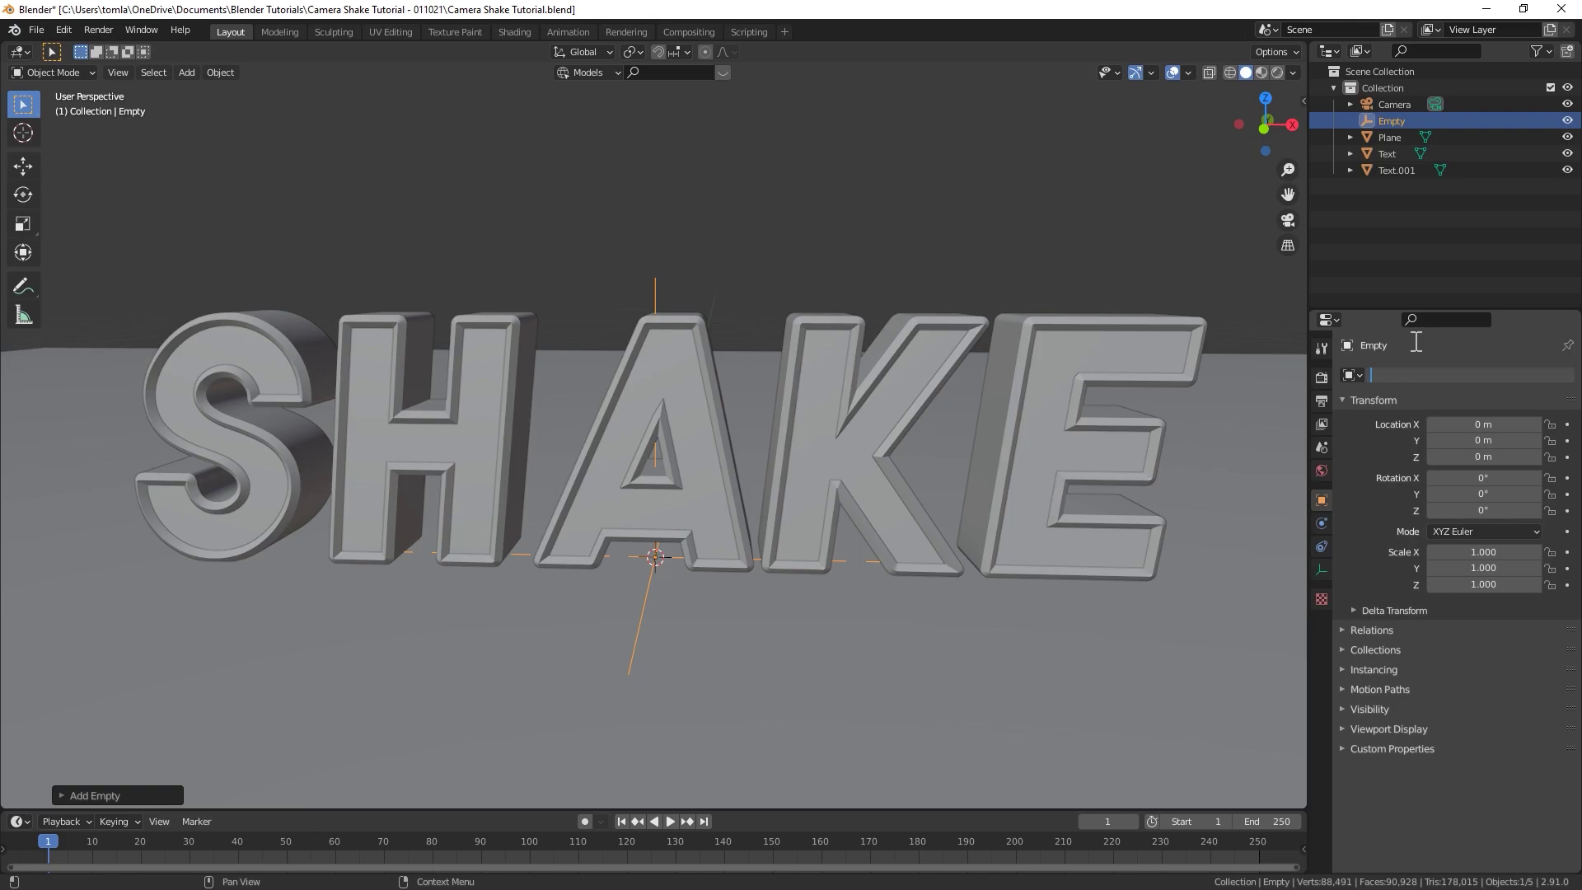
type("Text Control Empty")
key("Return")
Step: Parent both SHAKE meshes to the Text Control Empty using the Object option
left_click(797, 422)
left_click(829, 383, "shift")
left_click(857, 323, "shift")
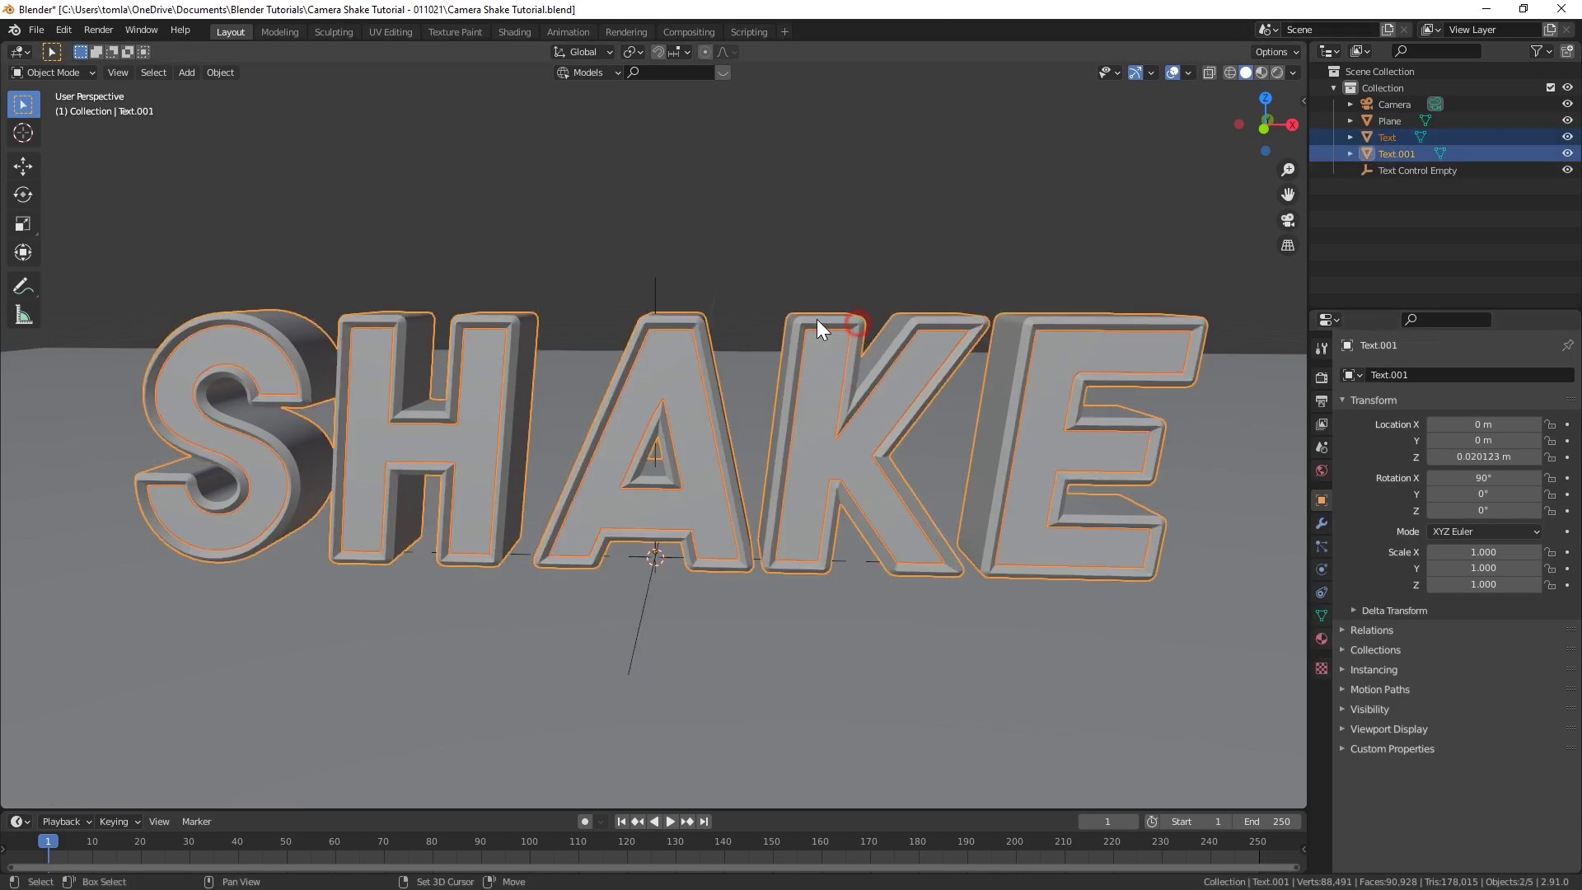
left_click(654, 285, "shift")
key("ctrl+p")
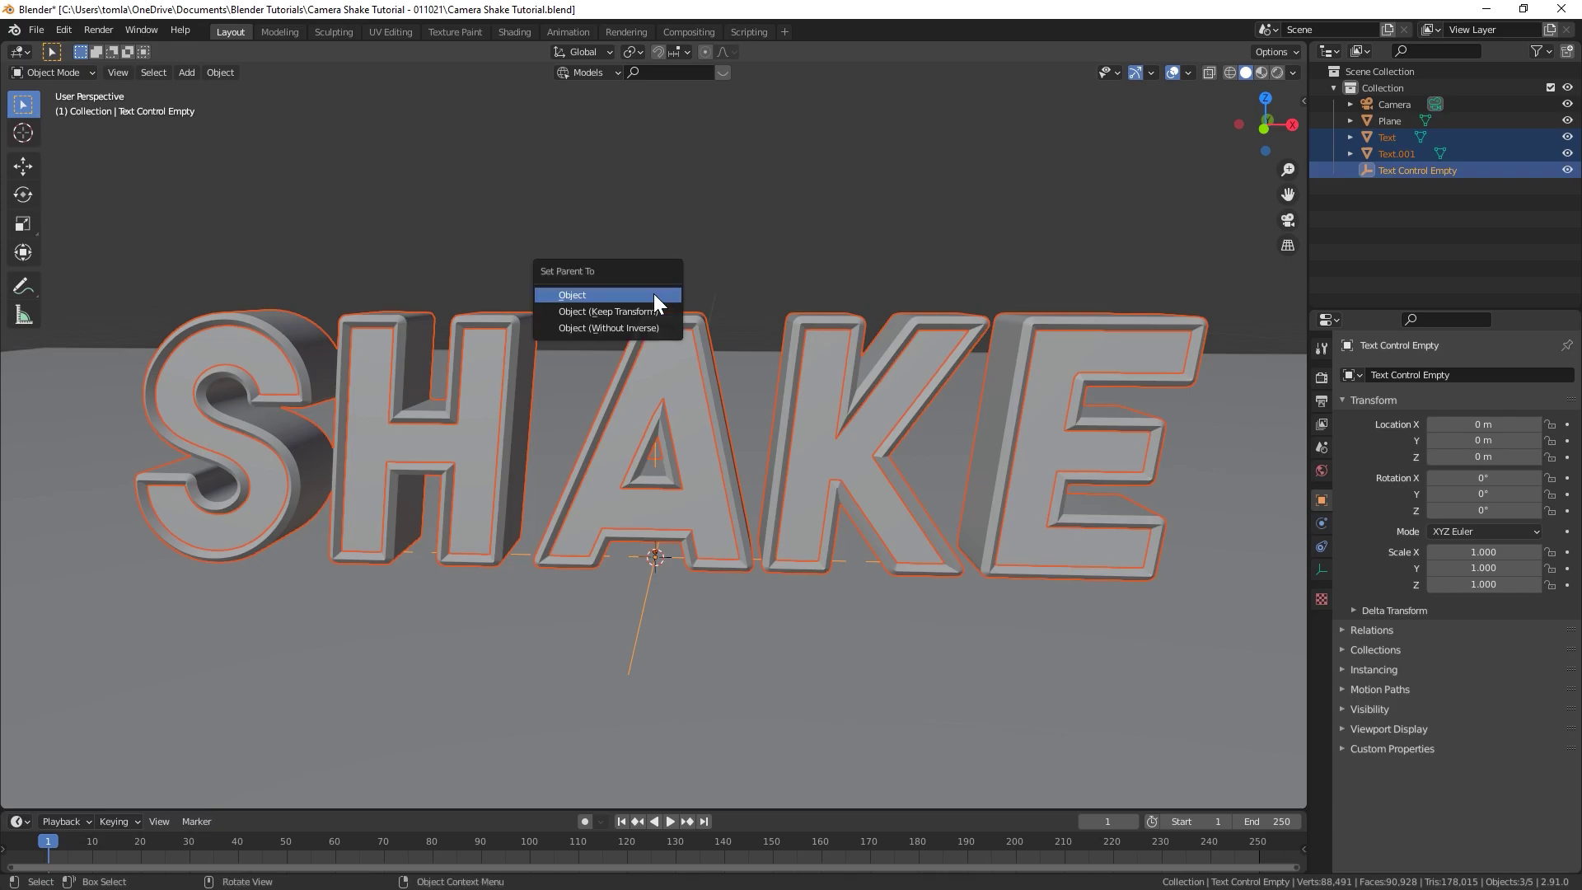
left_click(654, 294)
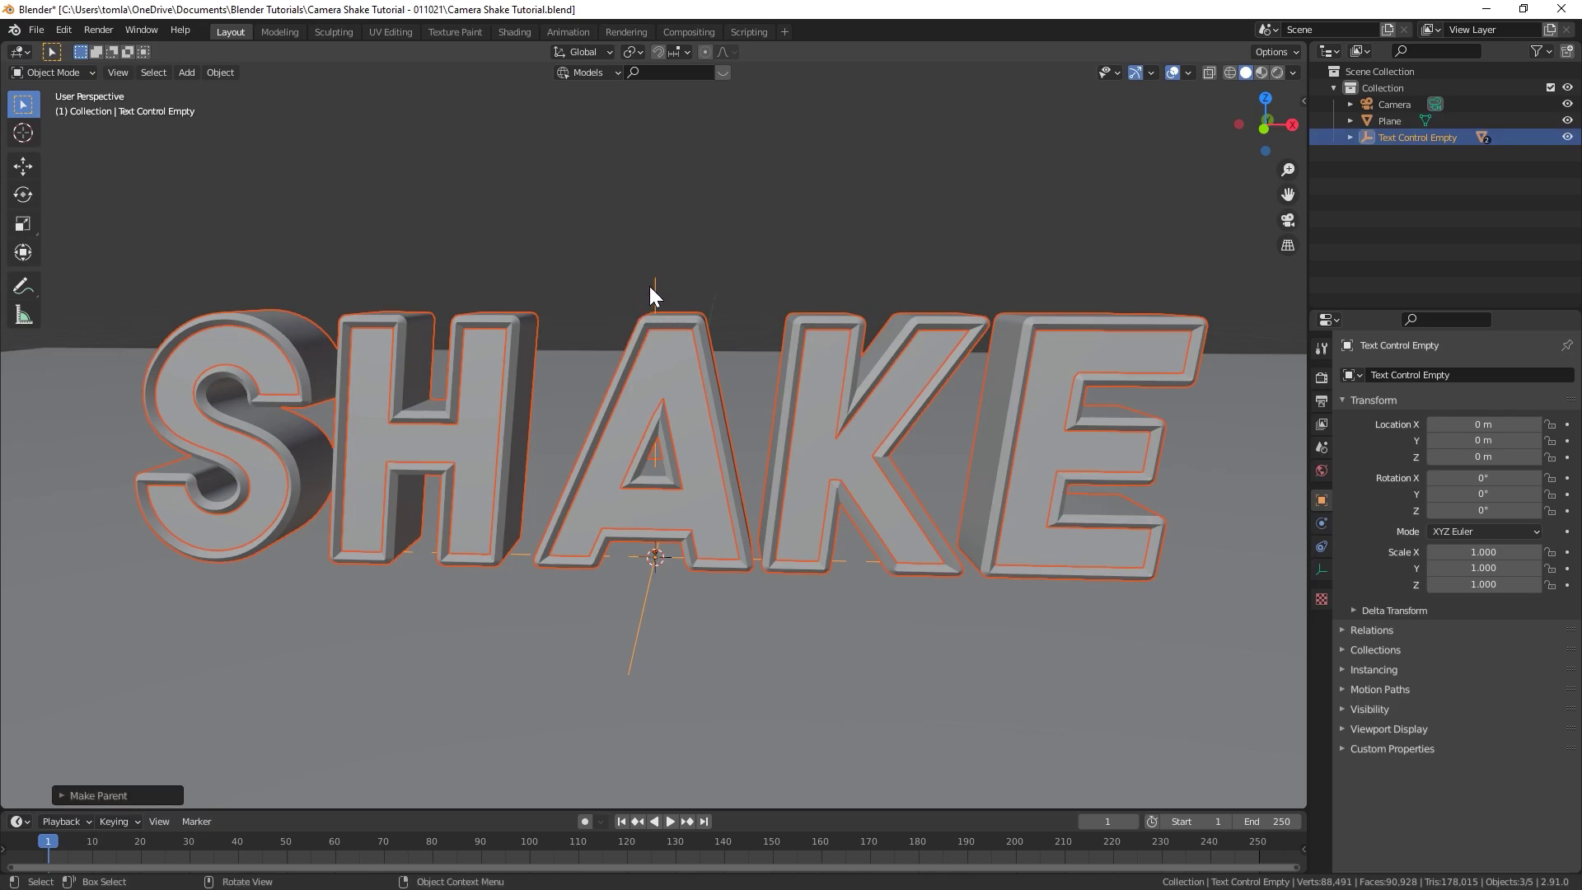
Step: Try moving the Text Control Empty to test whether the SHAKE letters follow it
left_click(651, 284)
key("g")
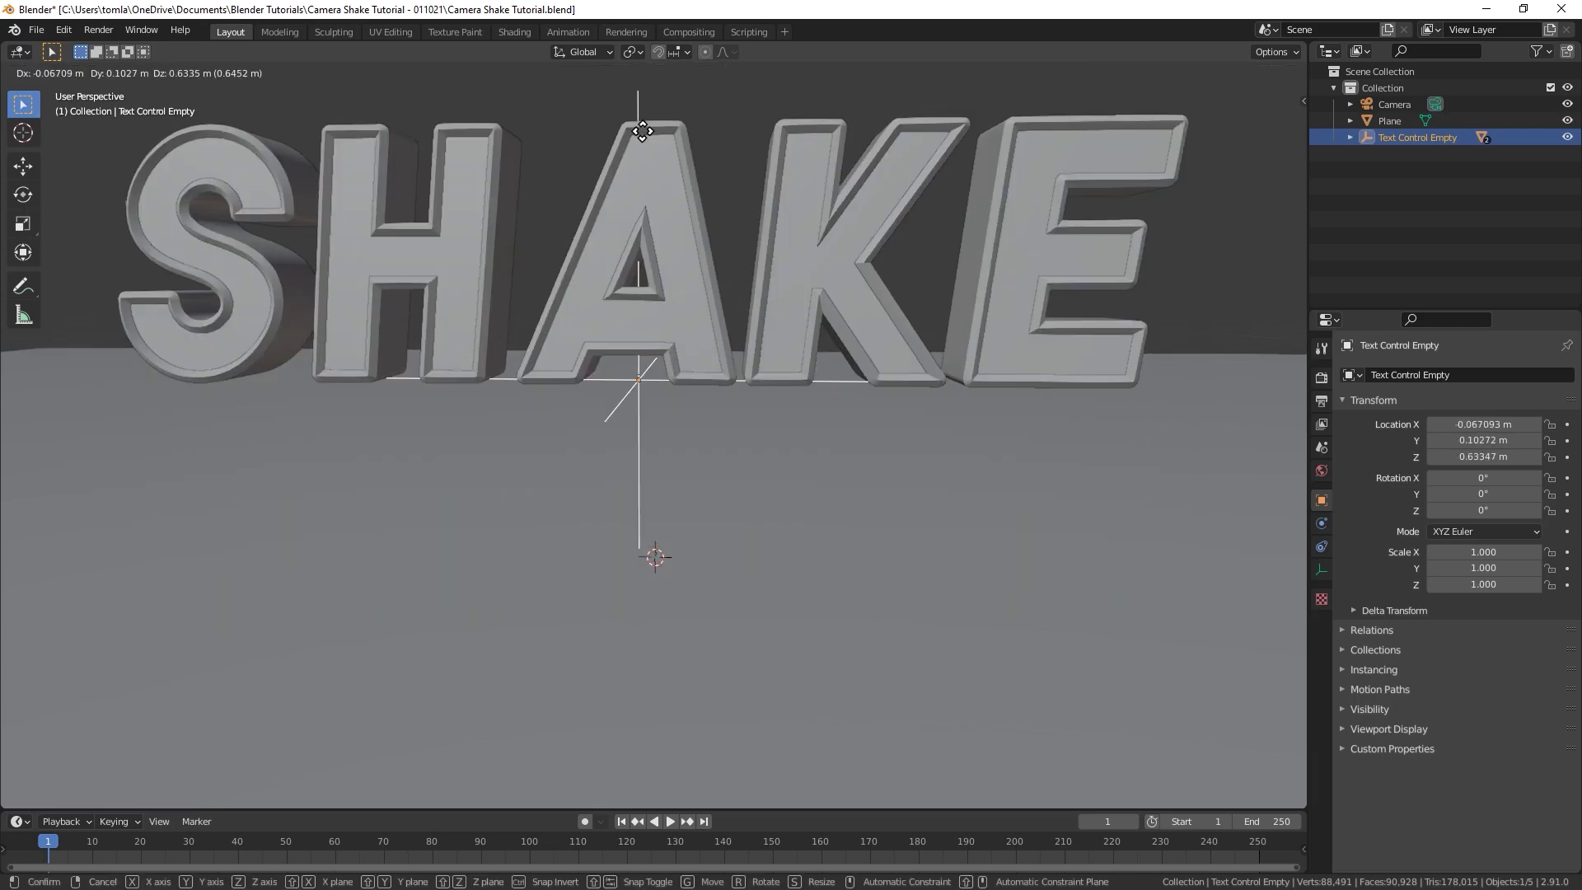
key("Escape")
Step: In front view at frame 30, insert a single keyframe on the Text Control Empty's Z location at 0 m
scroll(543, 445, "down", 3)
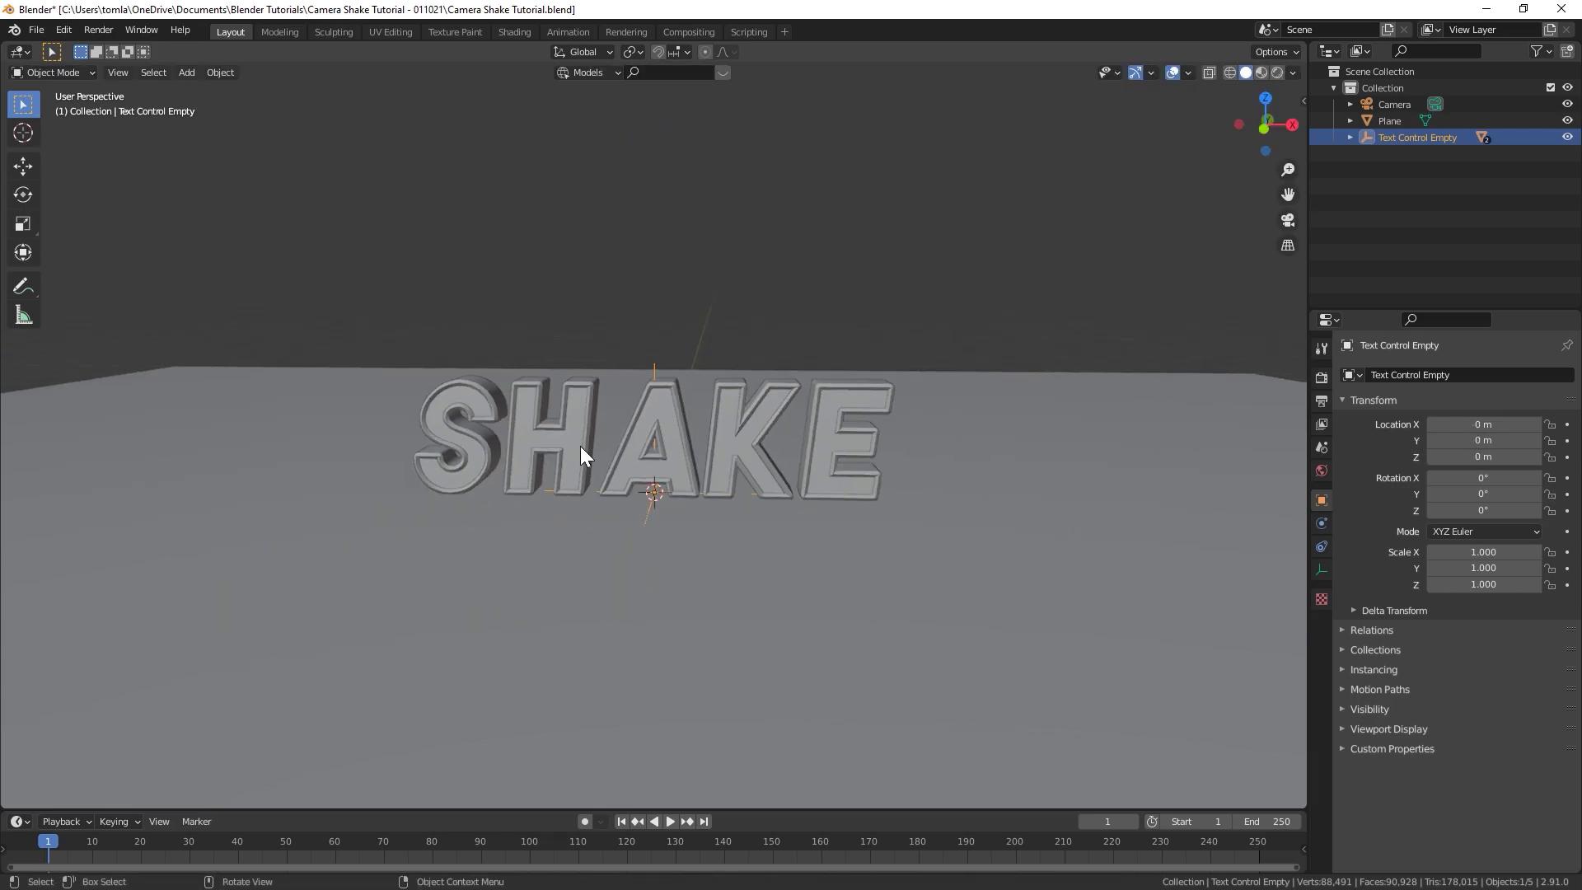
key("KP_1")
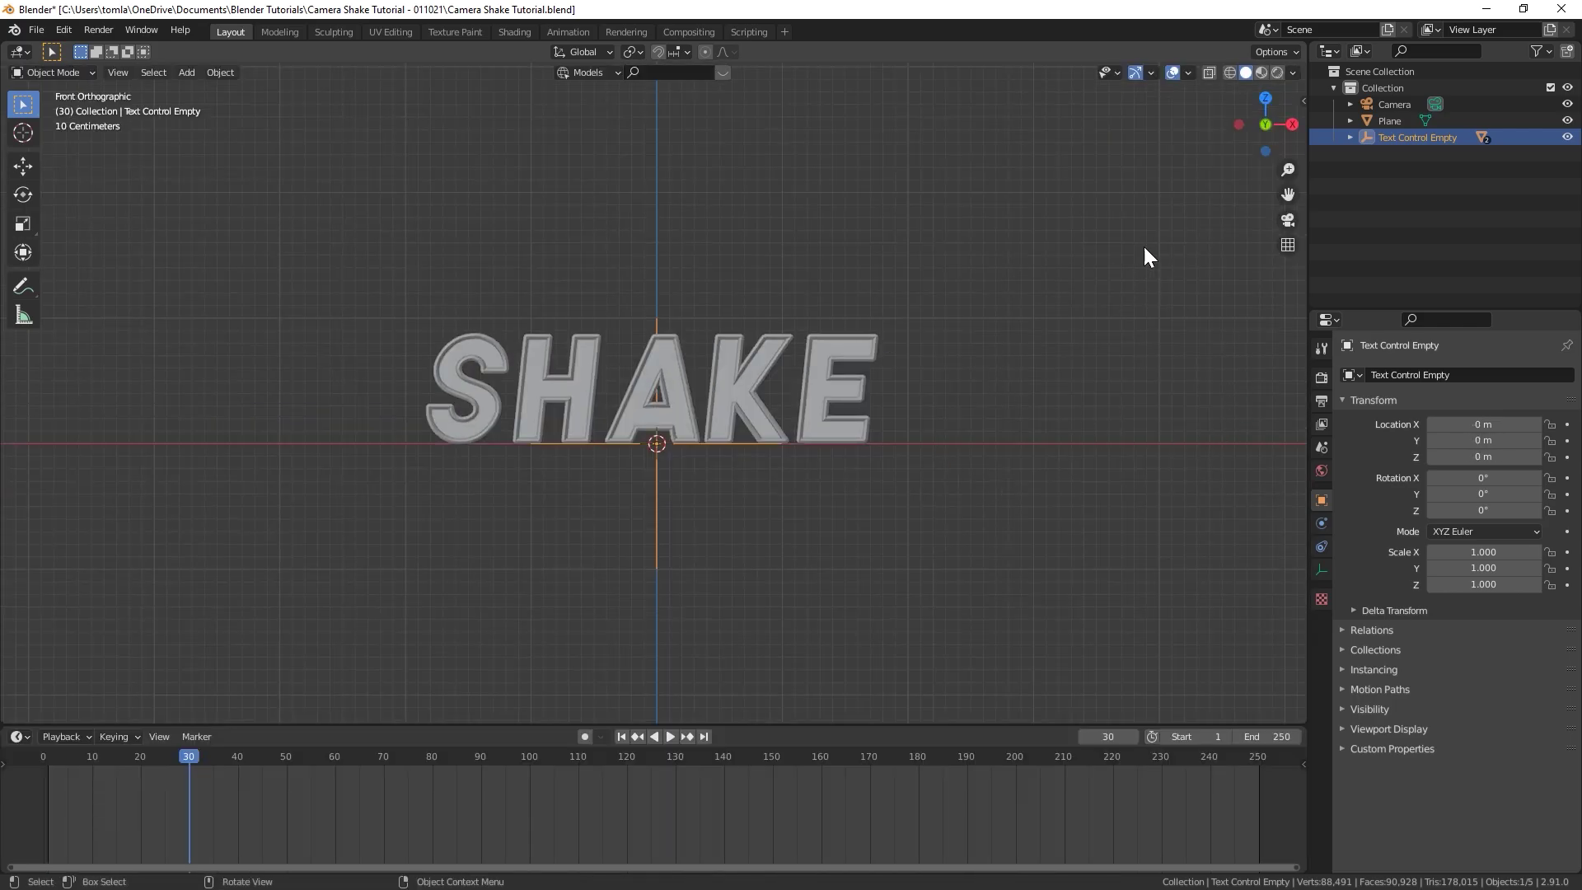
key("n")
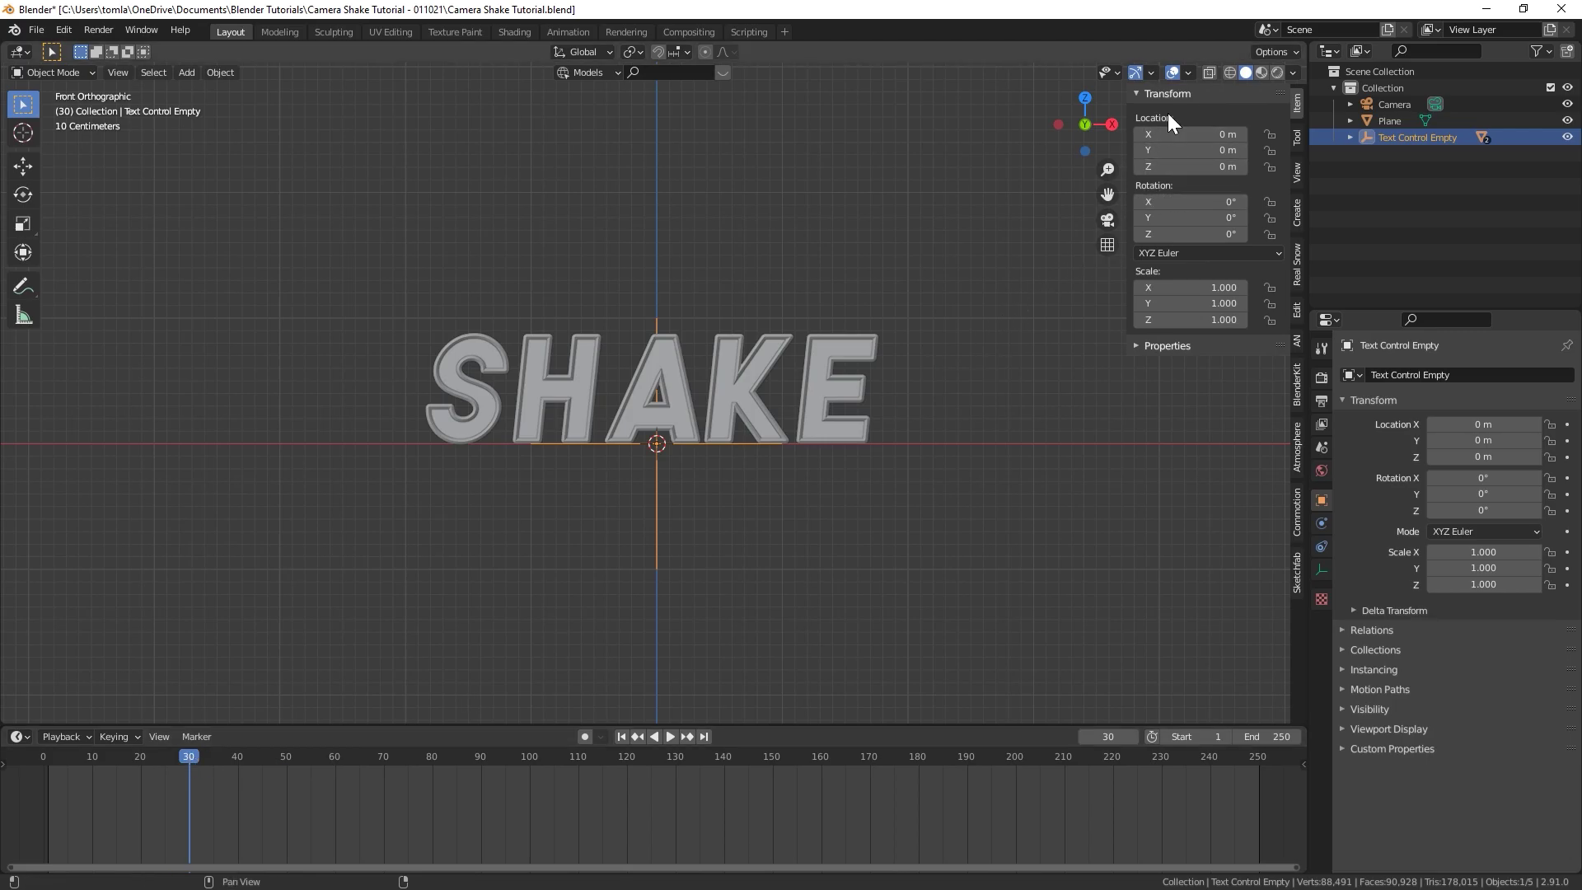
right_click(1191, 167)
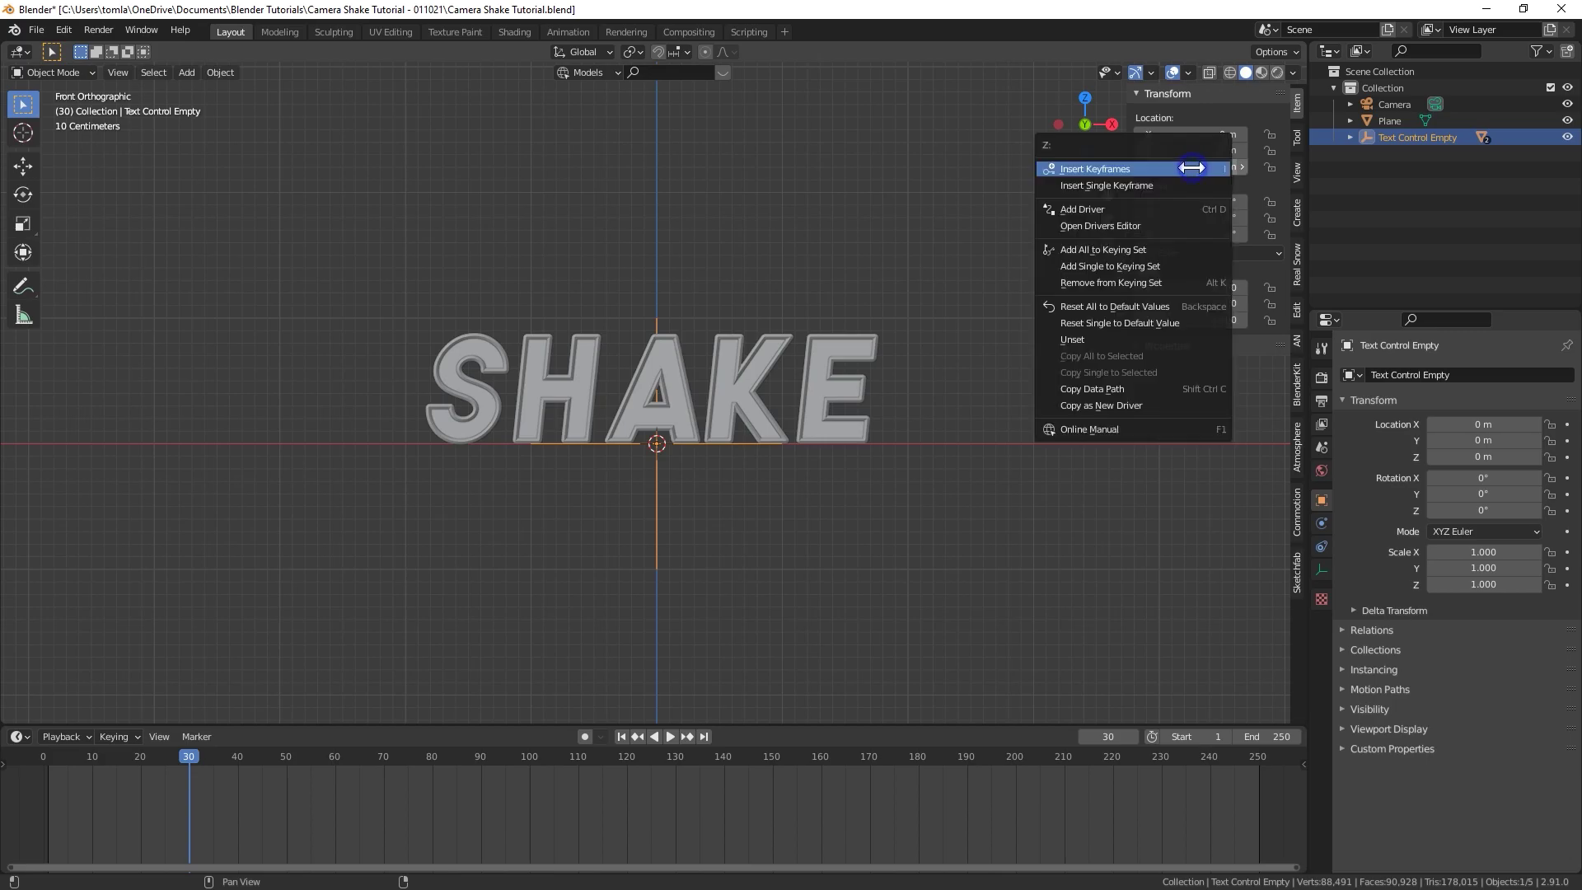
left_click(1133, 187)
Step: At frame 20, raise the Text Control Empty to Z 4 m and insert a single keyframe on its Z location
scroll(600, 367, "down", 1)
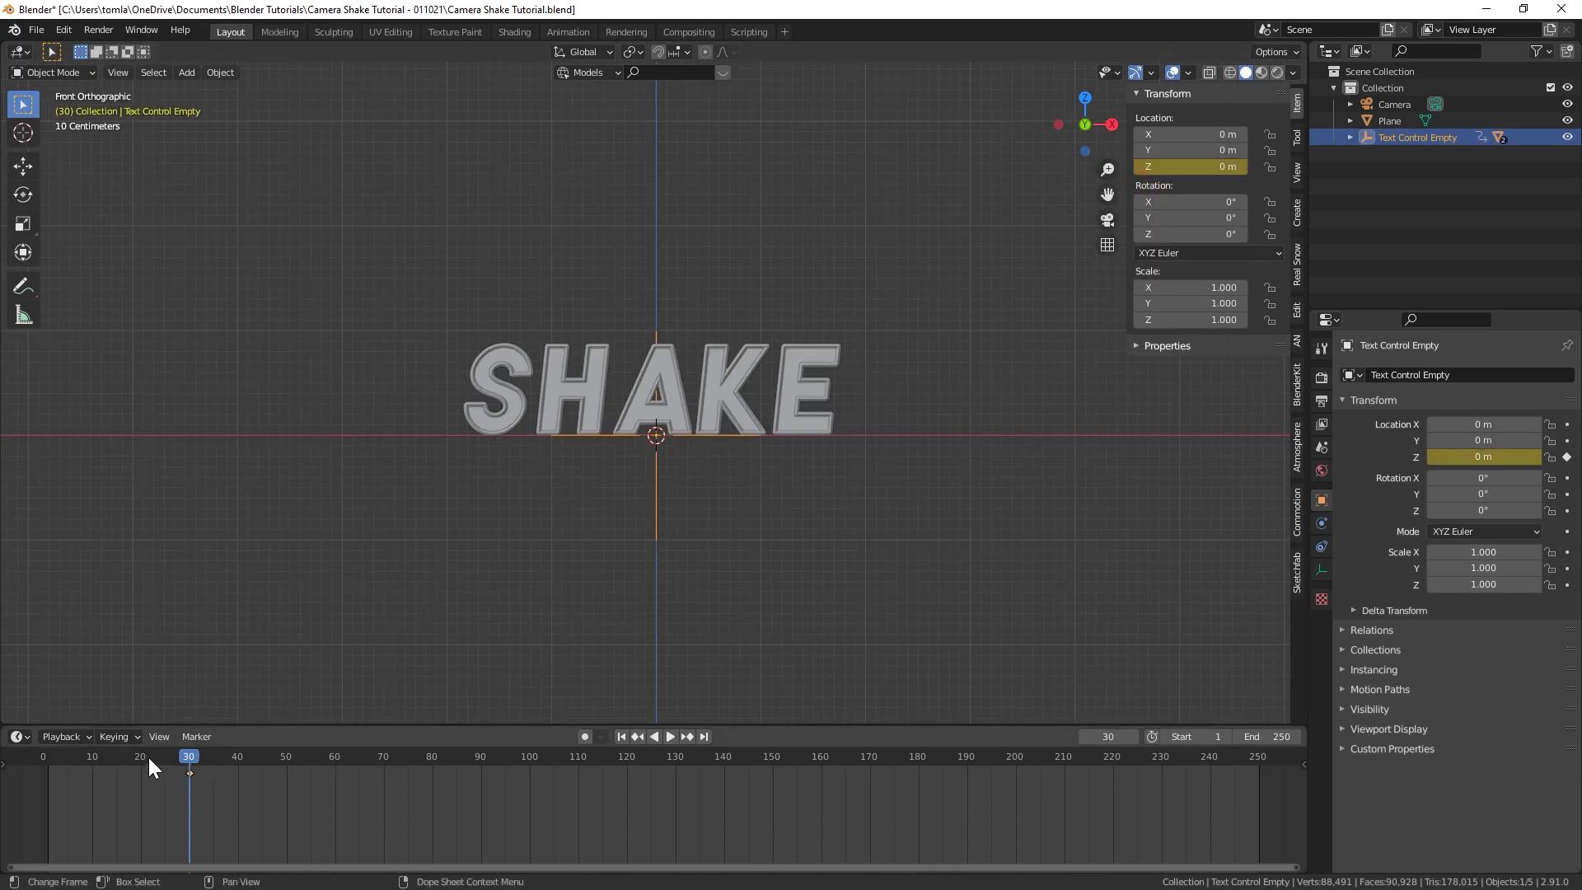
left_click(141, 759)
scroll(751, 478, "up", 3)
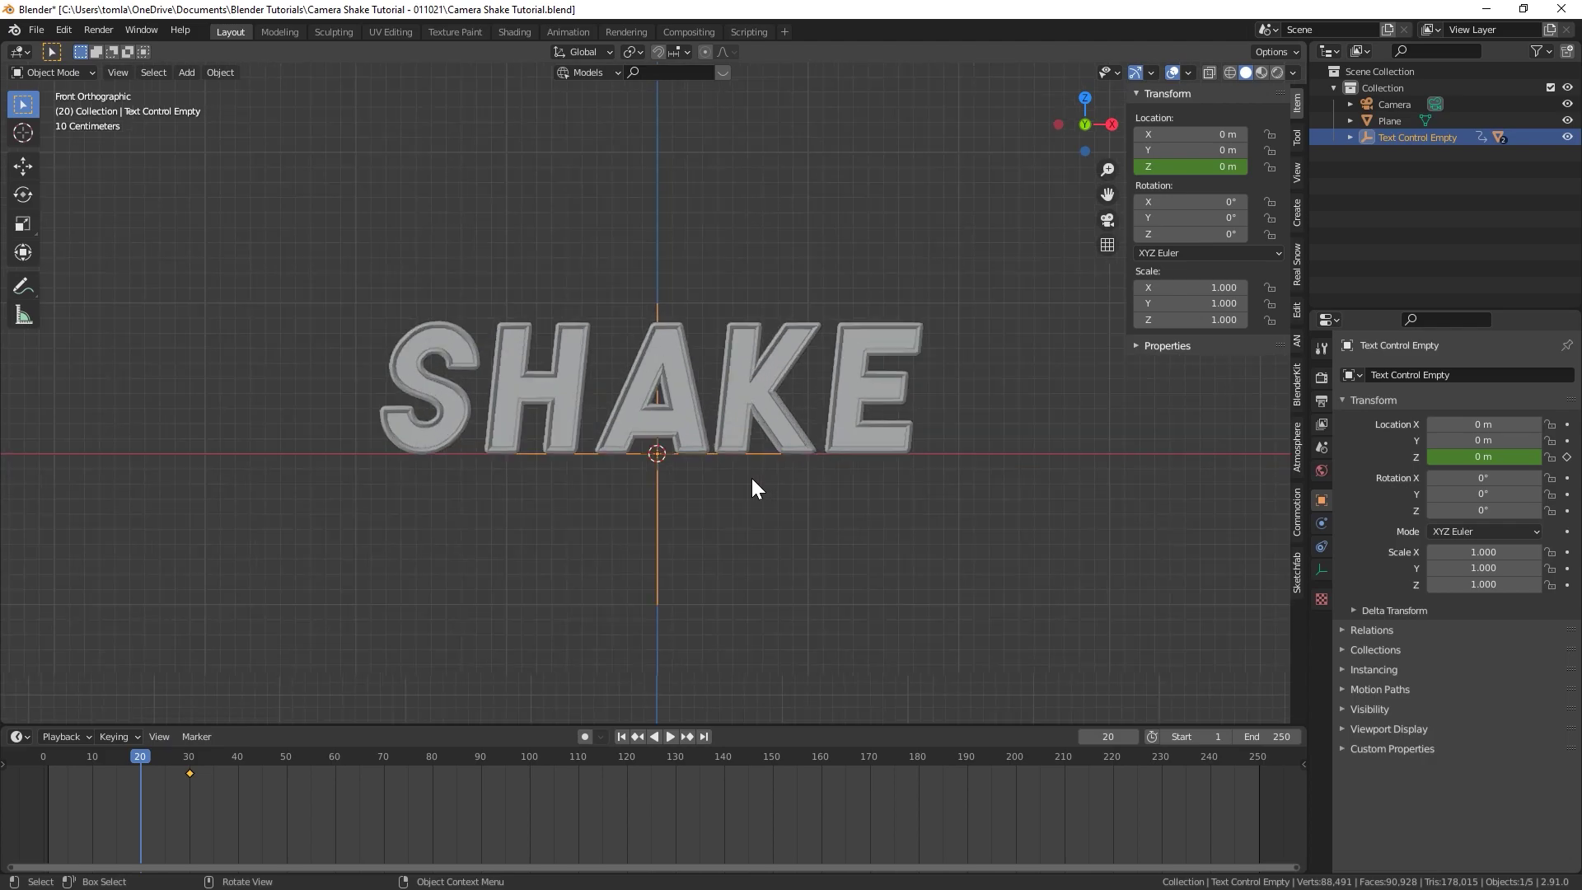
scroll(733, 473, "down", 2)
scroll(730, 445, "down", 3)
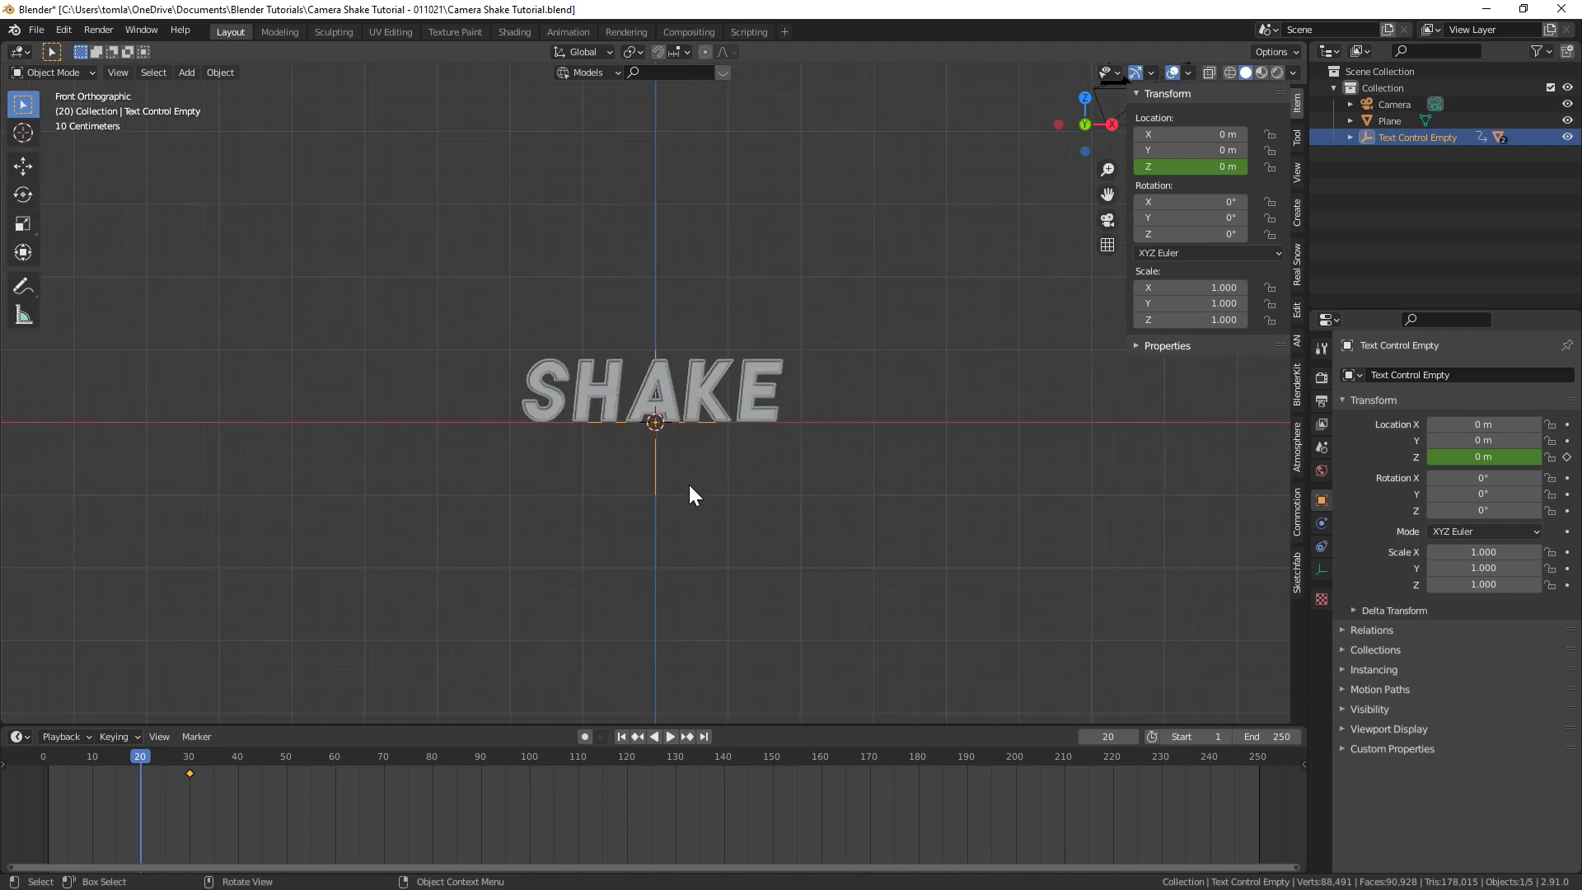
key("g")
key("z")
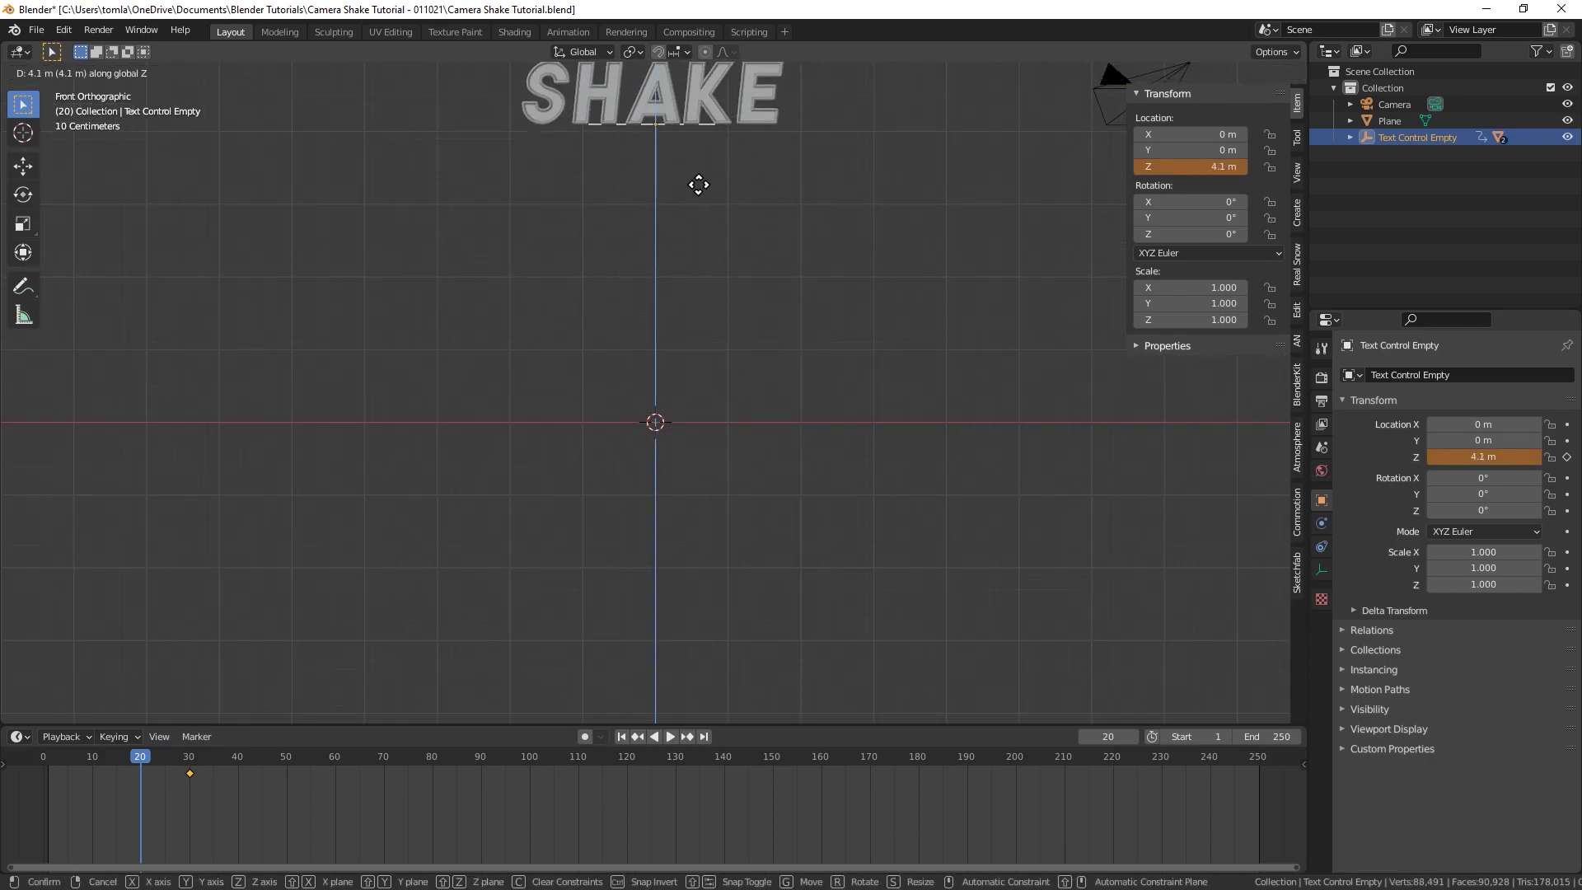
left_click(692, 194)
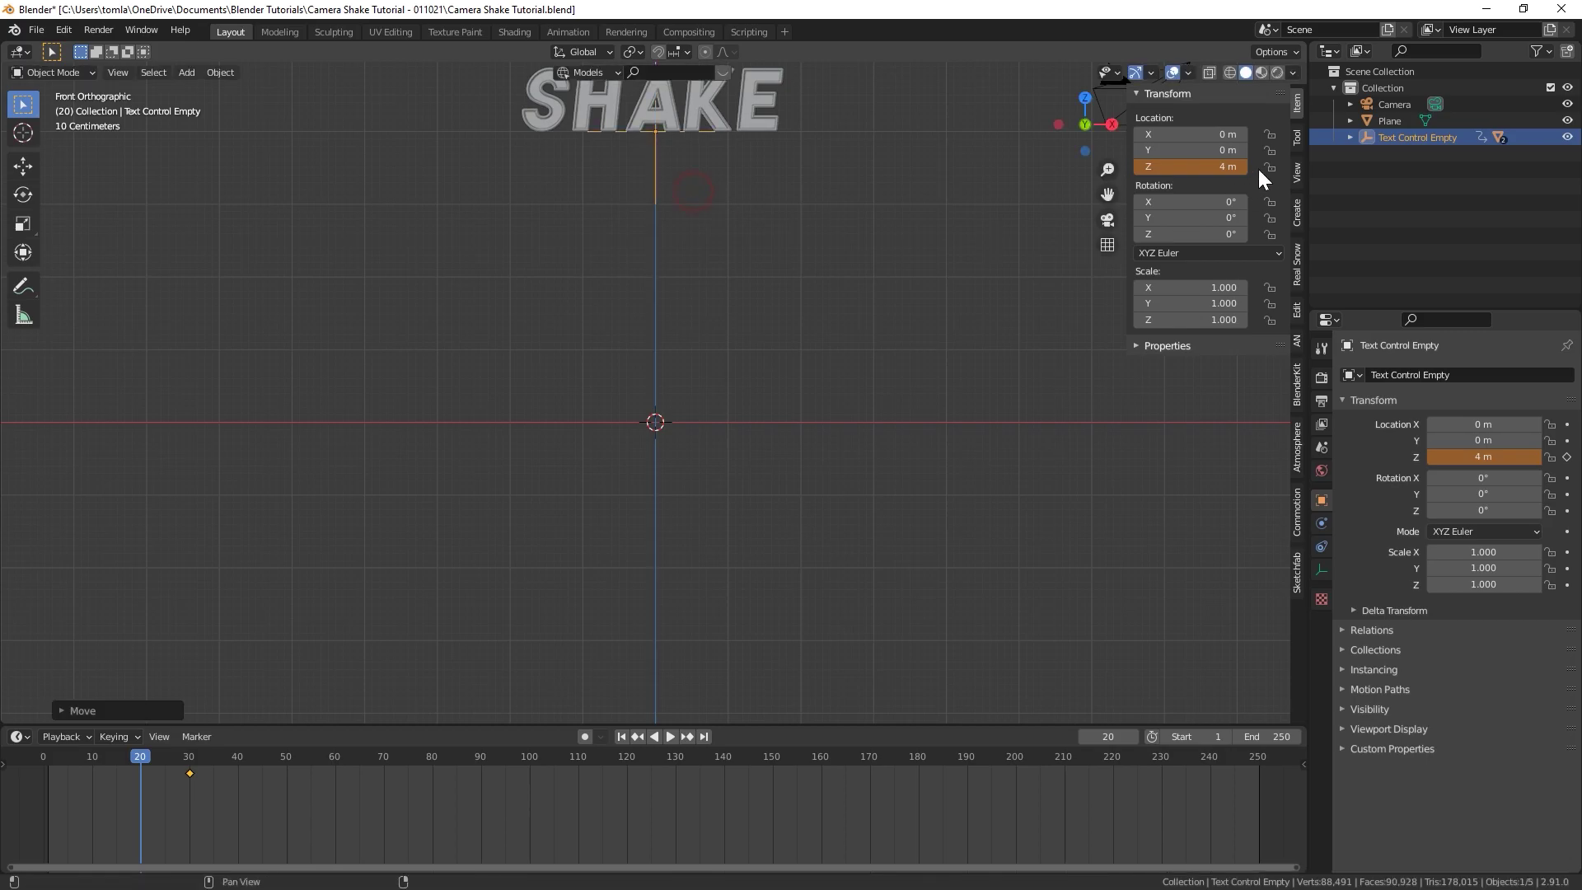
right_click(1201, 164)
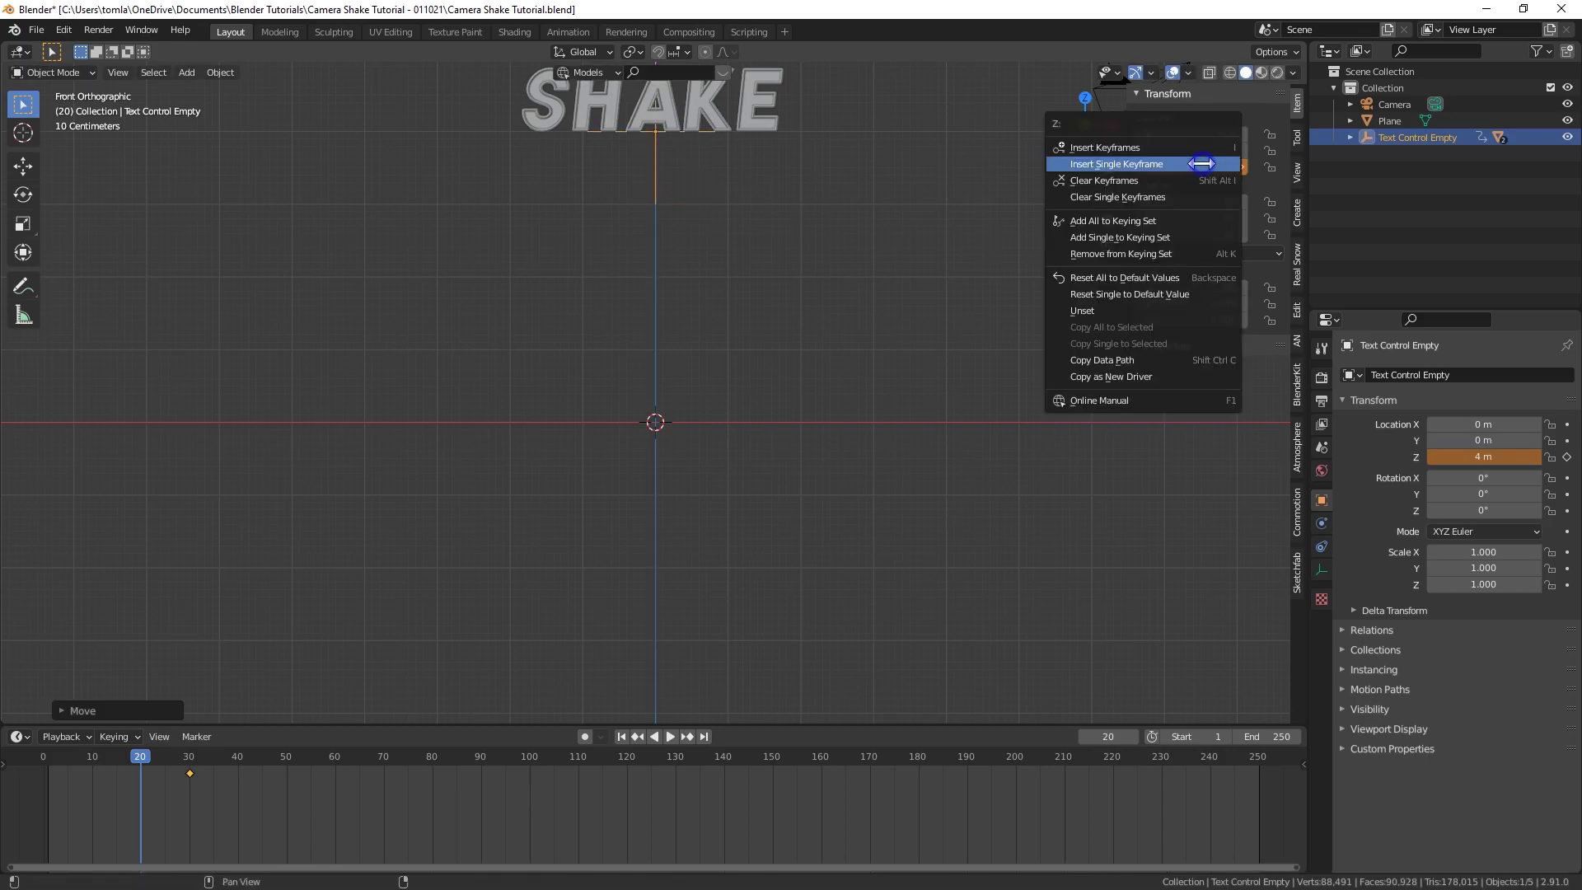
left_click(1129, 165)
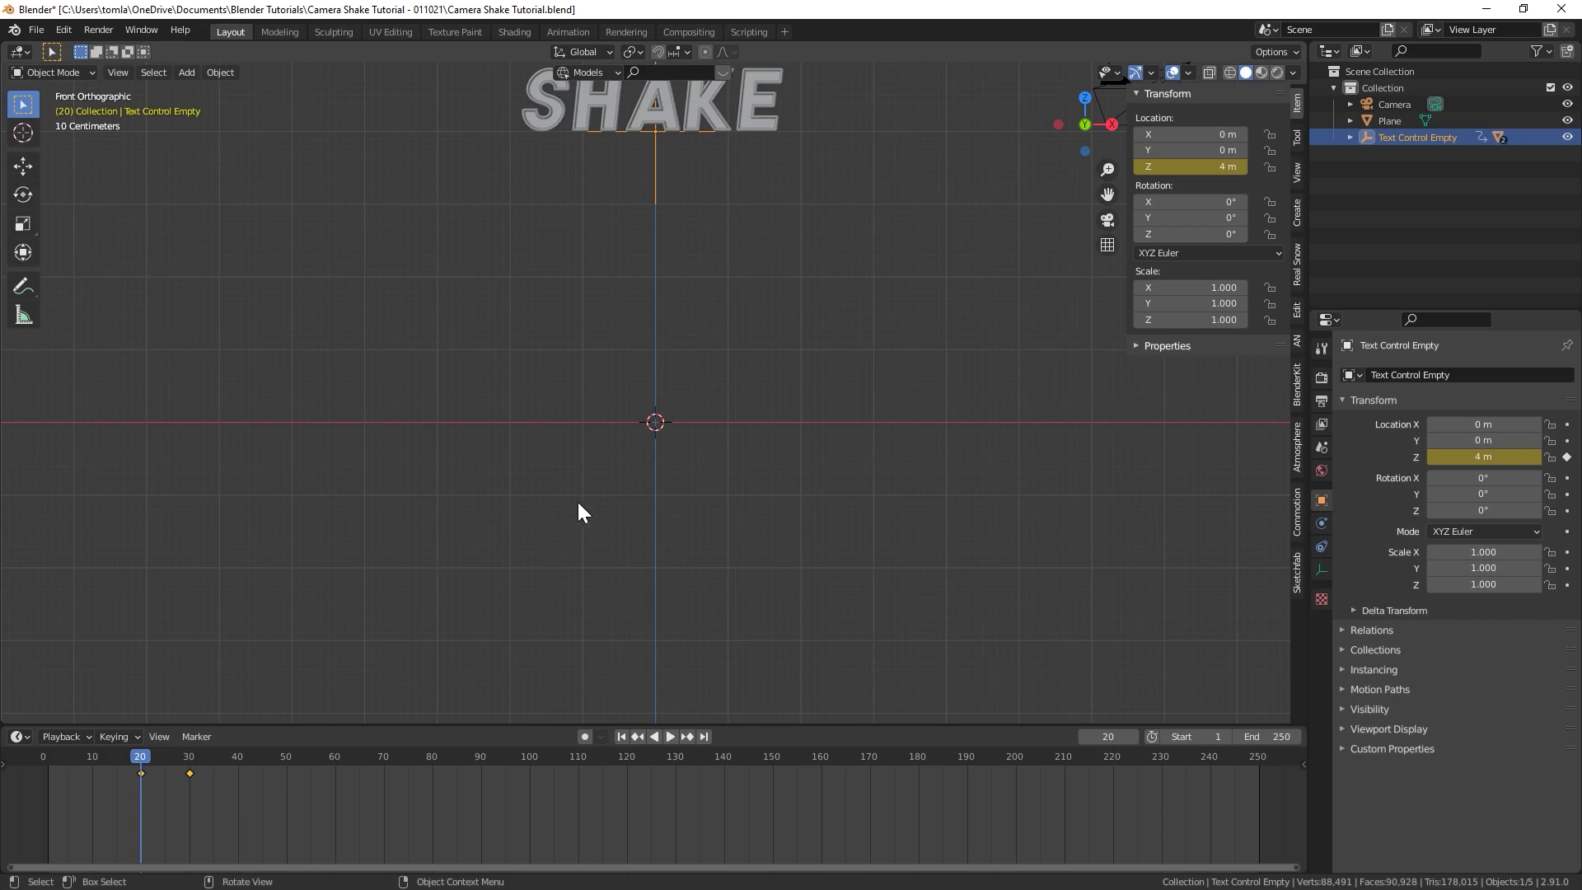
Step: Play the animation from the first frame to check how the SHAKE text falls onto the ground plane
scroll(583, 493, "down", 2)
scroll(581, 491, "down", 20, "alt")
middle_click_drag(591, 357, 669, 410)
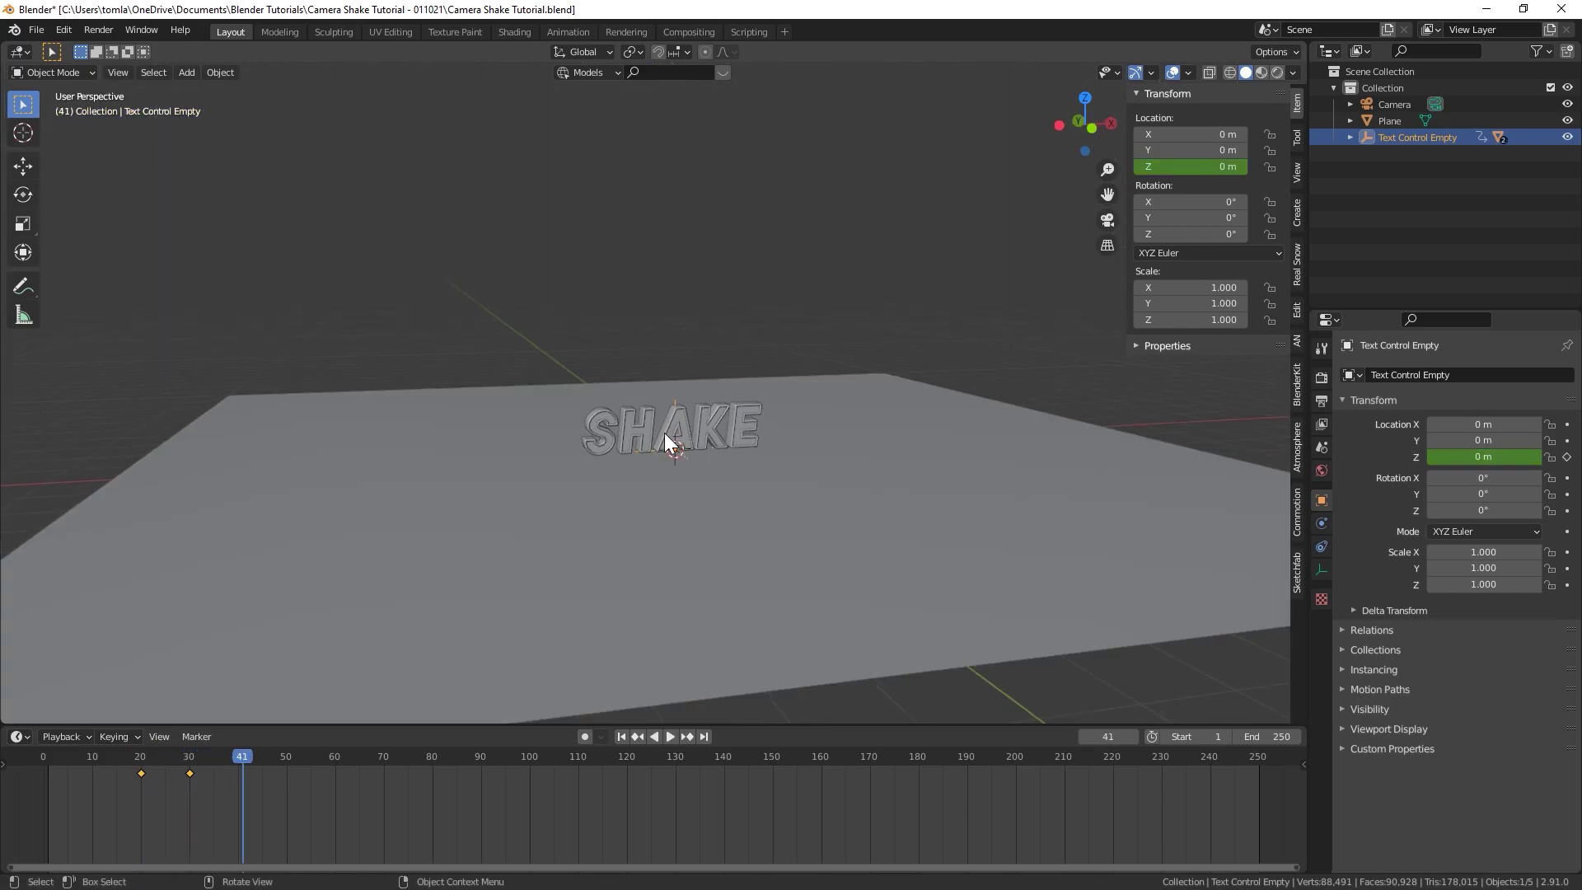
left_click(622, 736)
key("space")
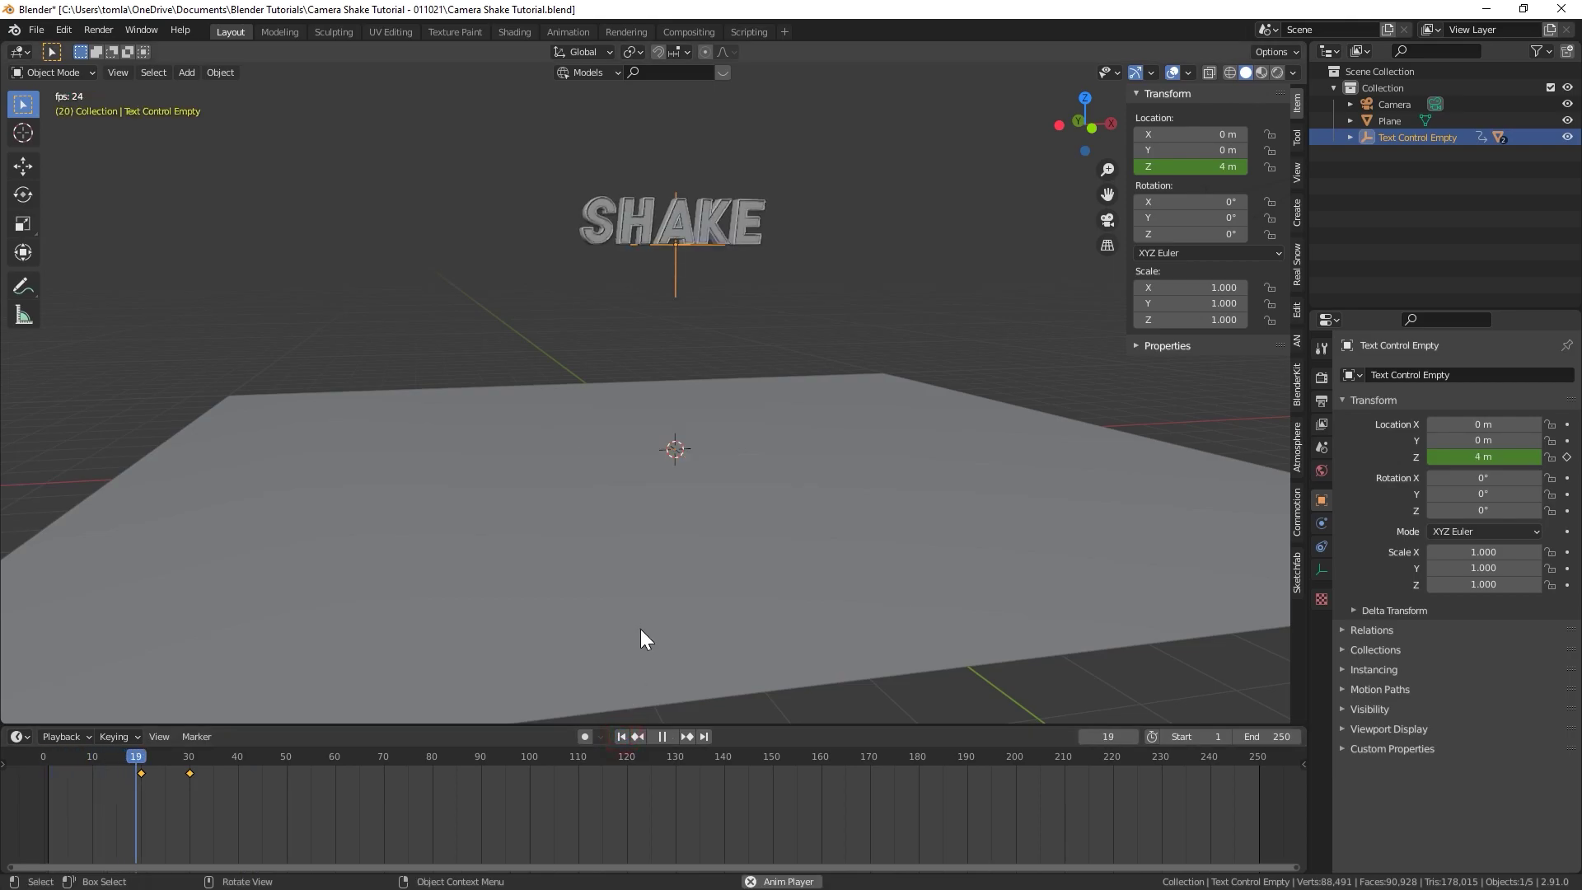
key("space")
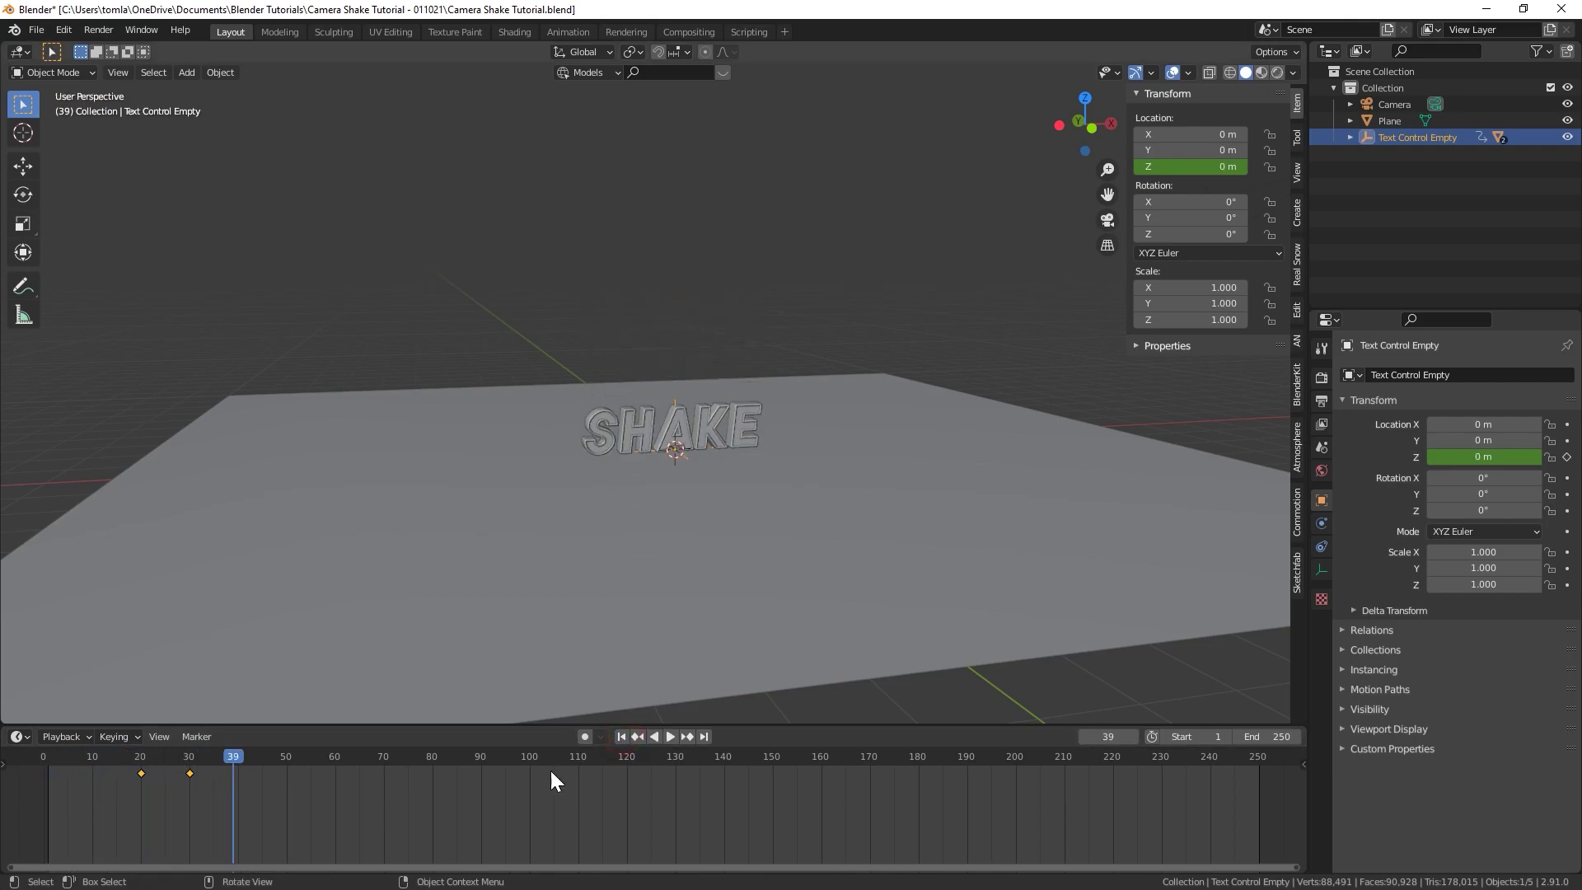
left_click(622, 737)
key("space")
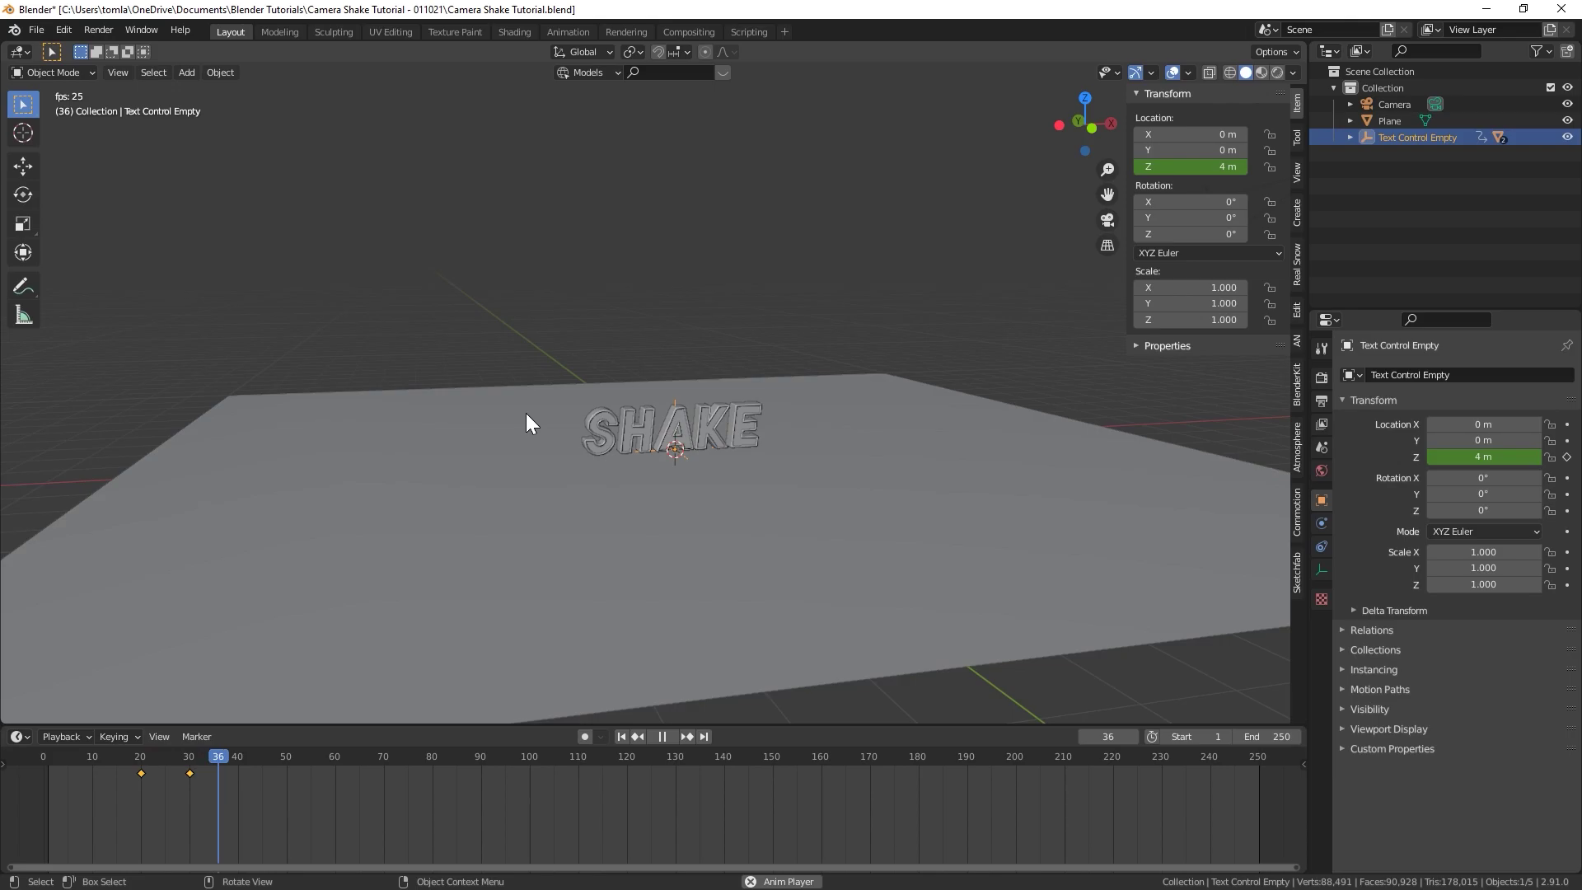
key("space")
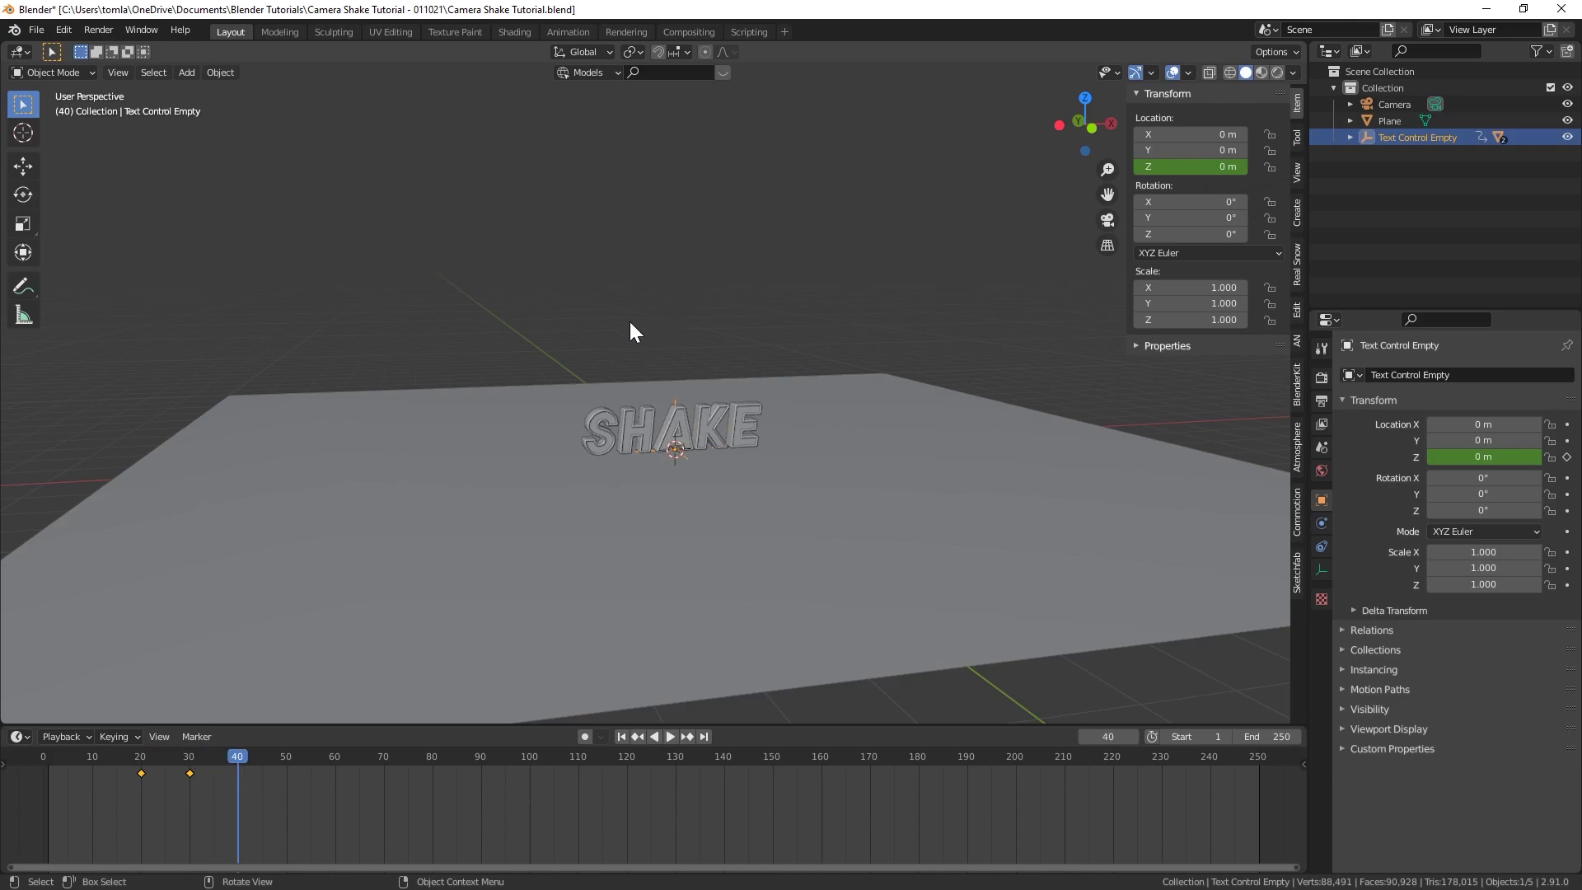
key("KP_1")
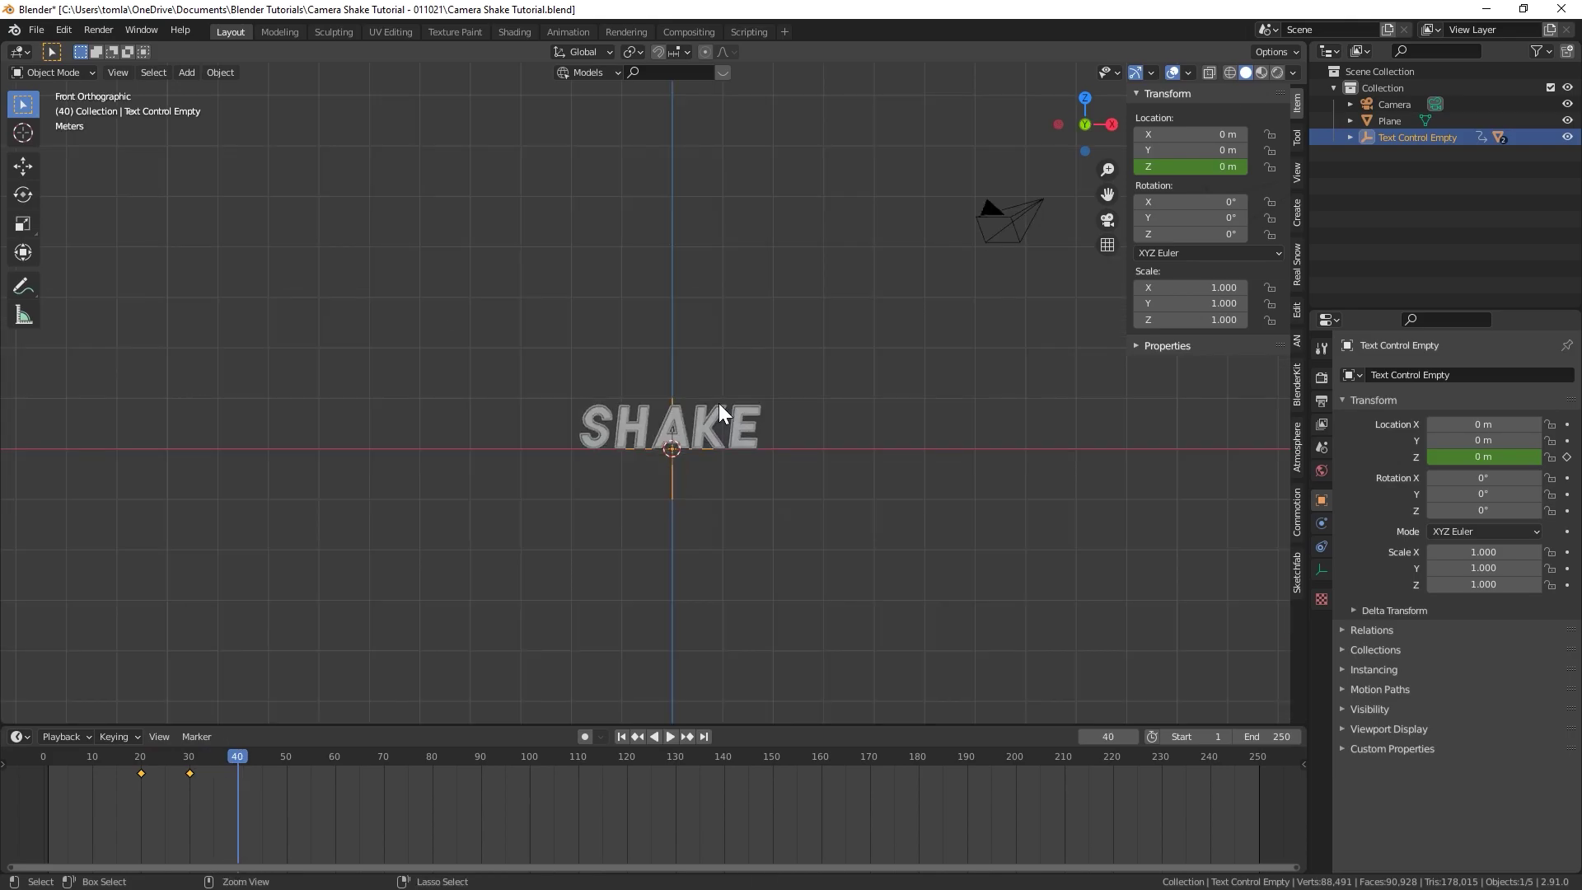
Step: Look through the camera, reposition it to frame the SHAKE text from the front, and set its X location to 0 m
key("KP_0")
left_click_drag(976, 208, 725, 468)
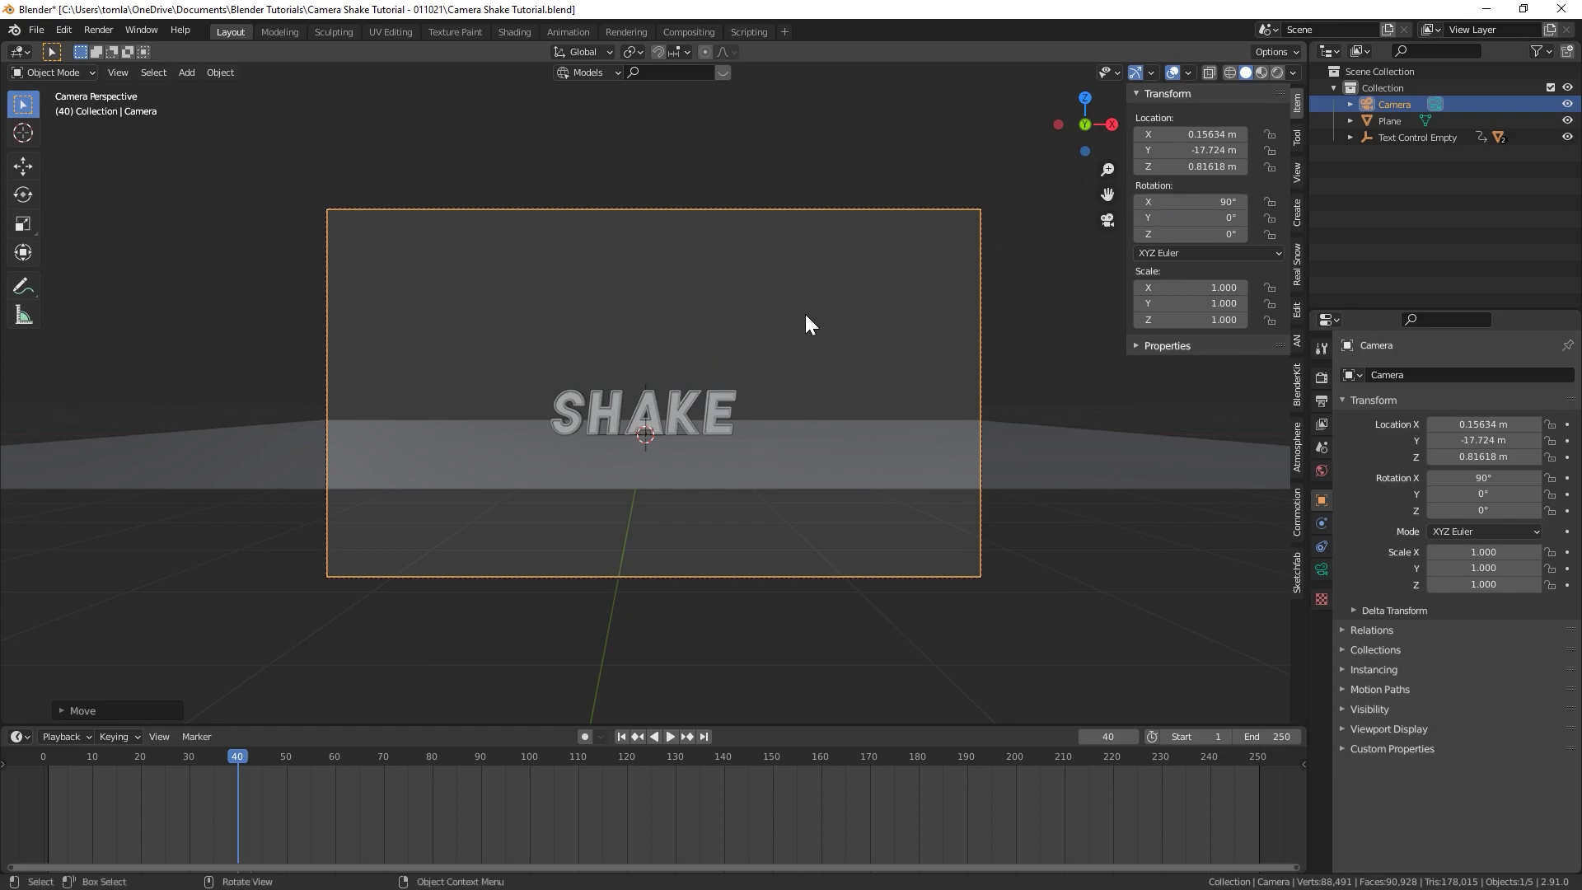
double_click(1188, 133)
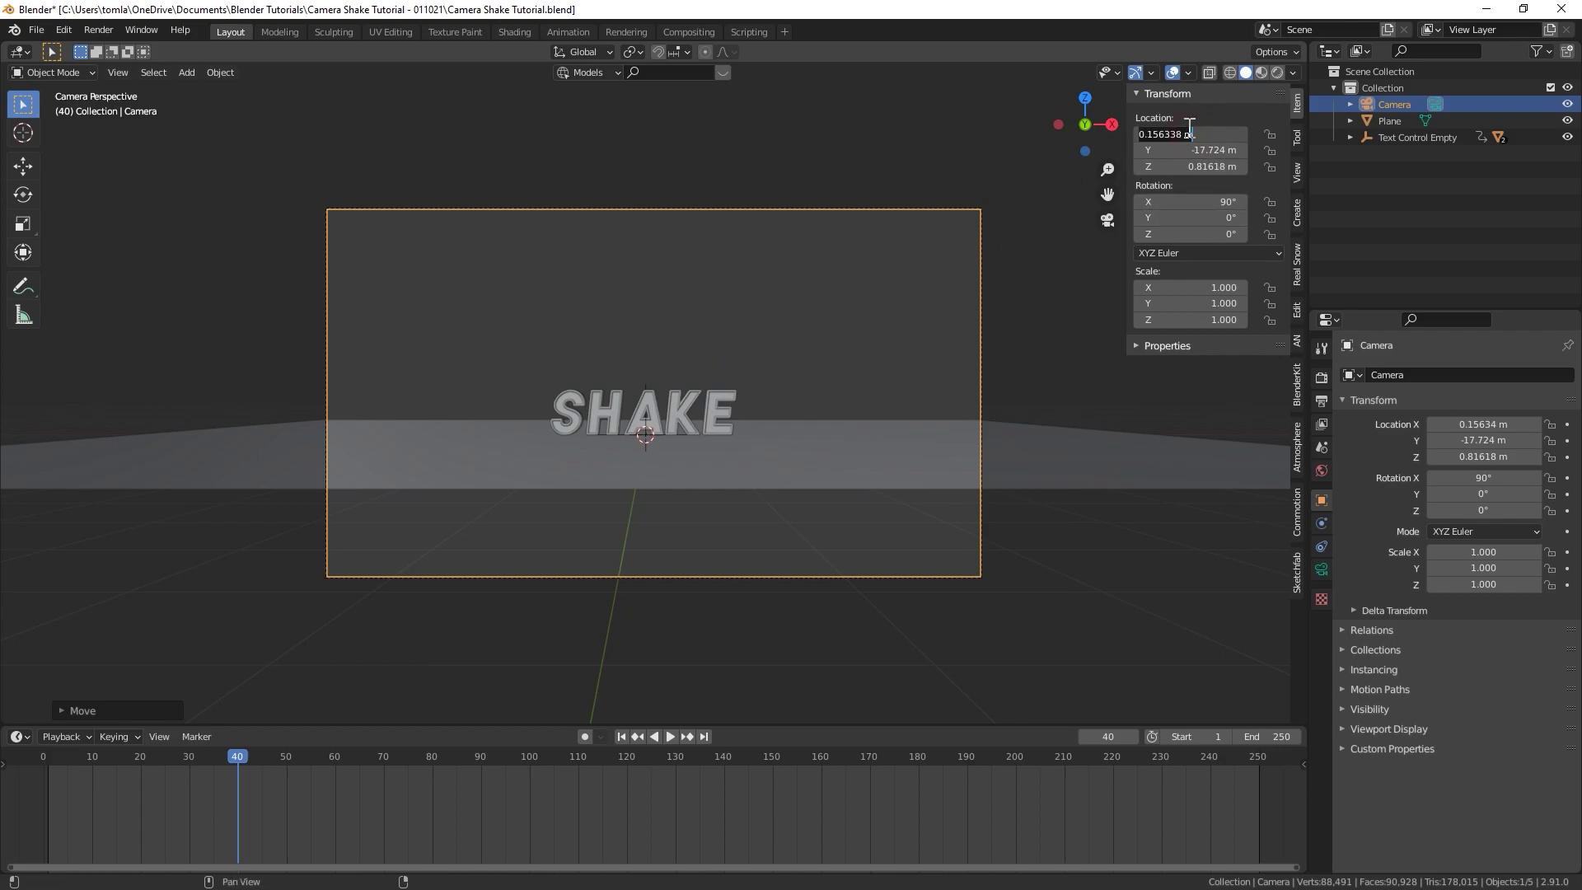
type("0")
key("Return")
Step: Move the camera close to the text at about Y -2.79 m and lower it to about Z 0.09 m
left_click_drag(1188, 150, 1417, 123)
key("g")
key("z")
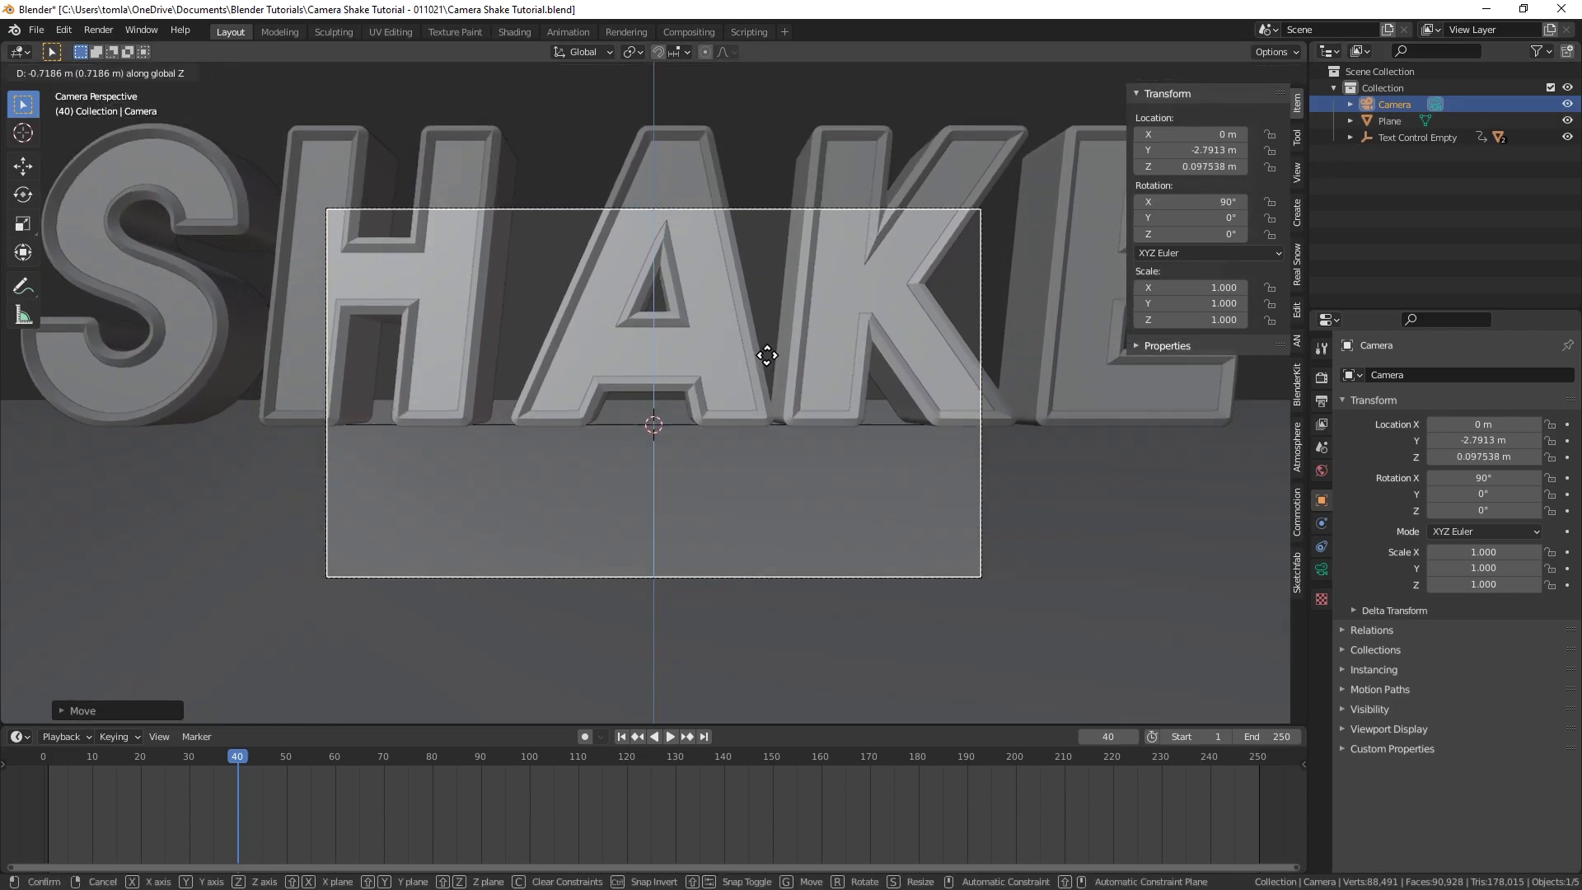
left_click(767, 356)
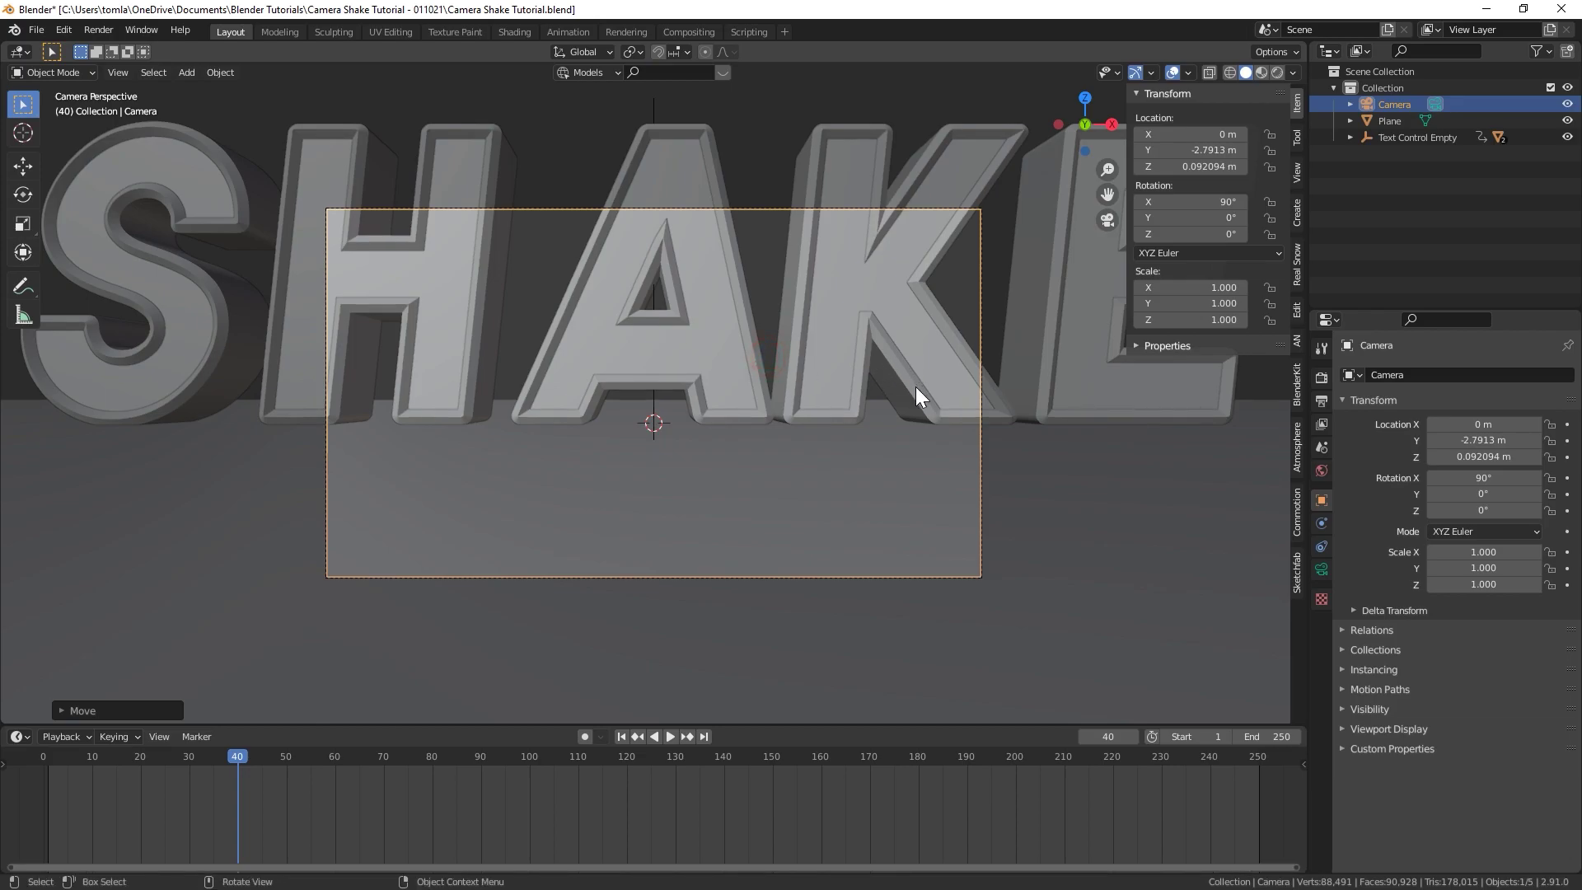
Step: Tilt the camera upward around the global X axis to a rotation of about 96.9°
key("r")
key("x")
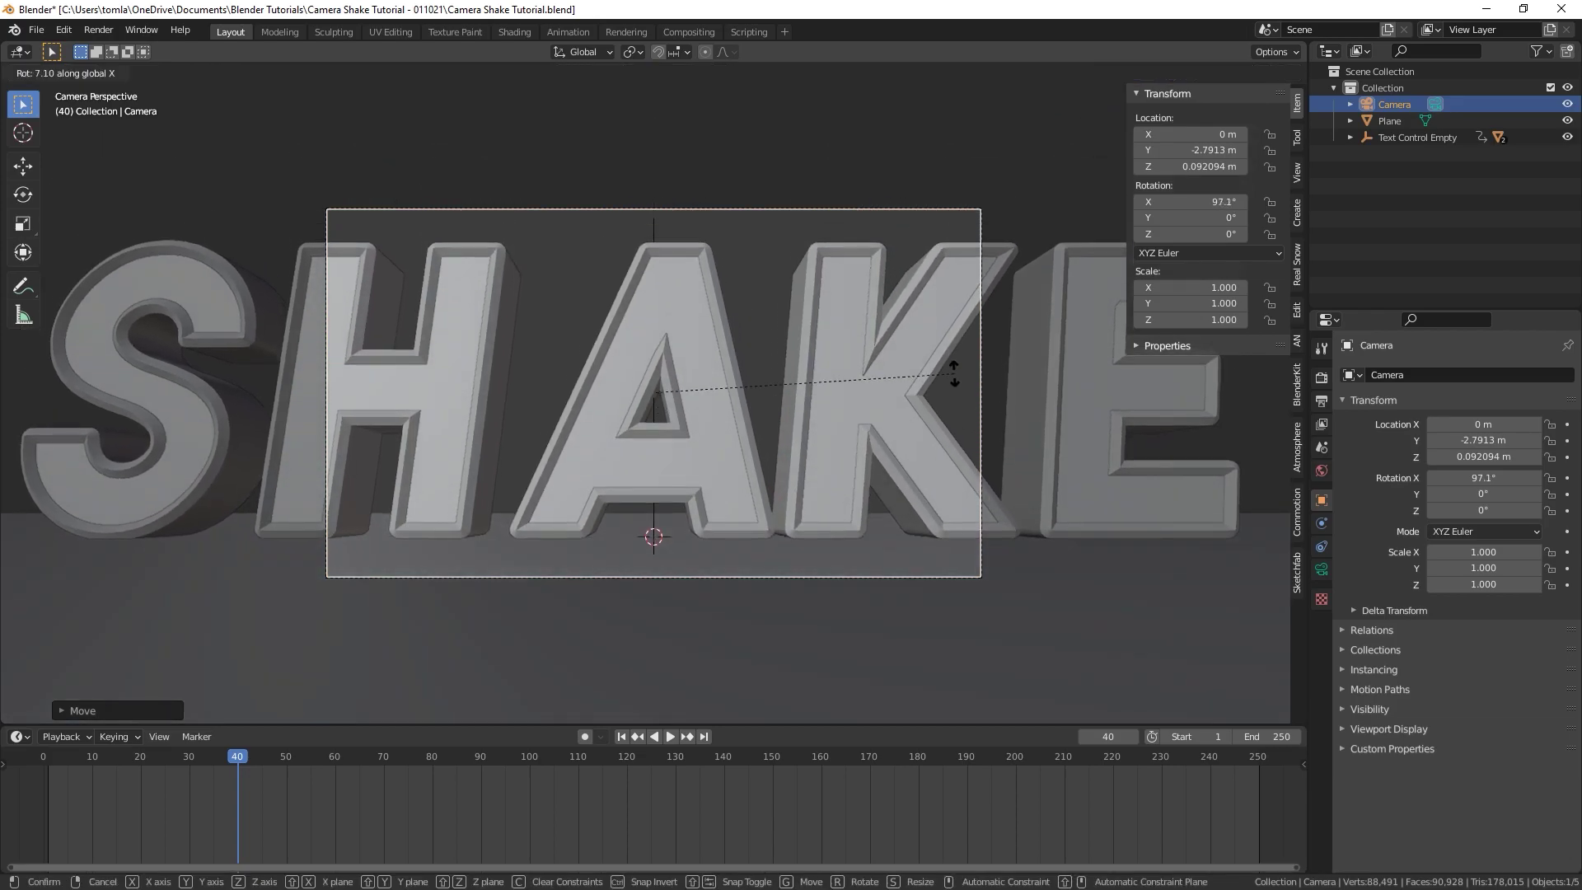
left_click(954, 373)
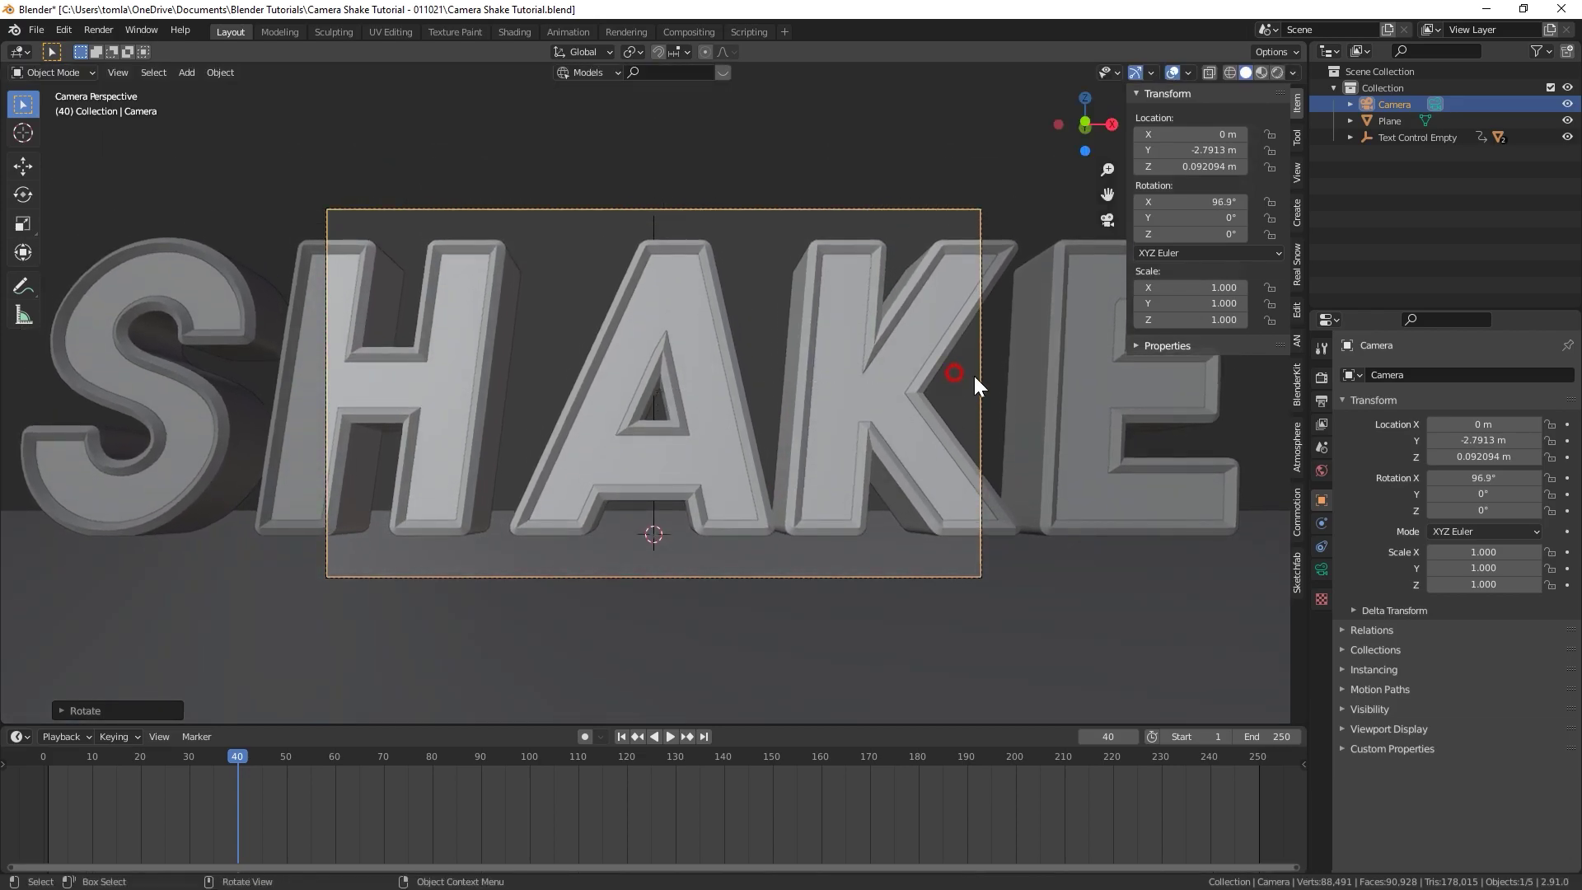
Step: Set the camera's focal length to 20 mm so the whole SHAKE word fits in the frame
left_click(1323, 567)
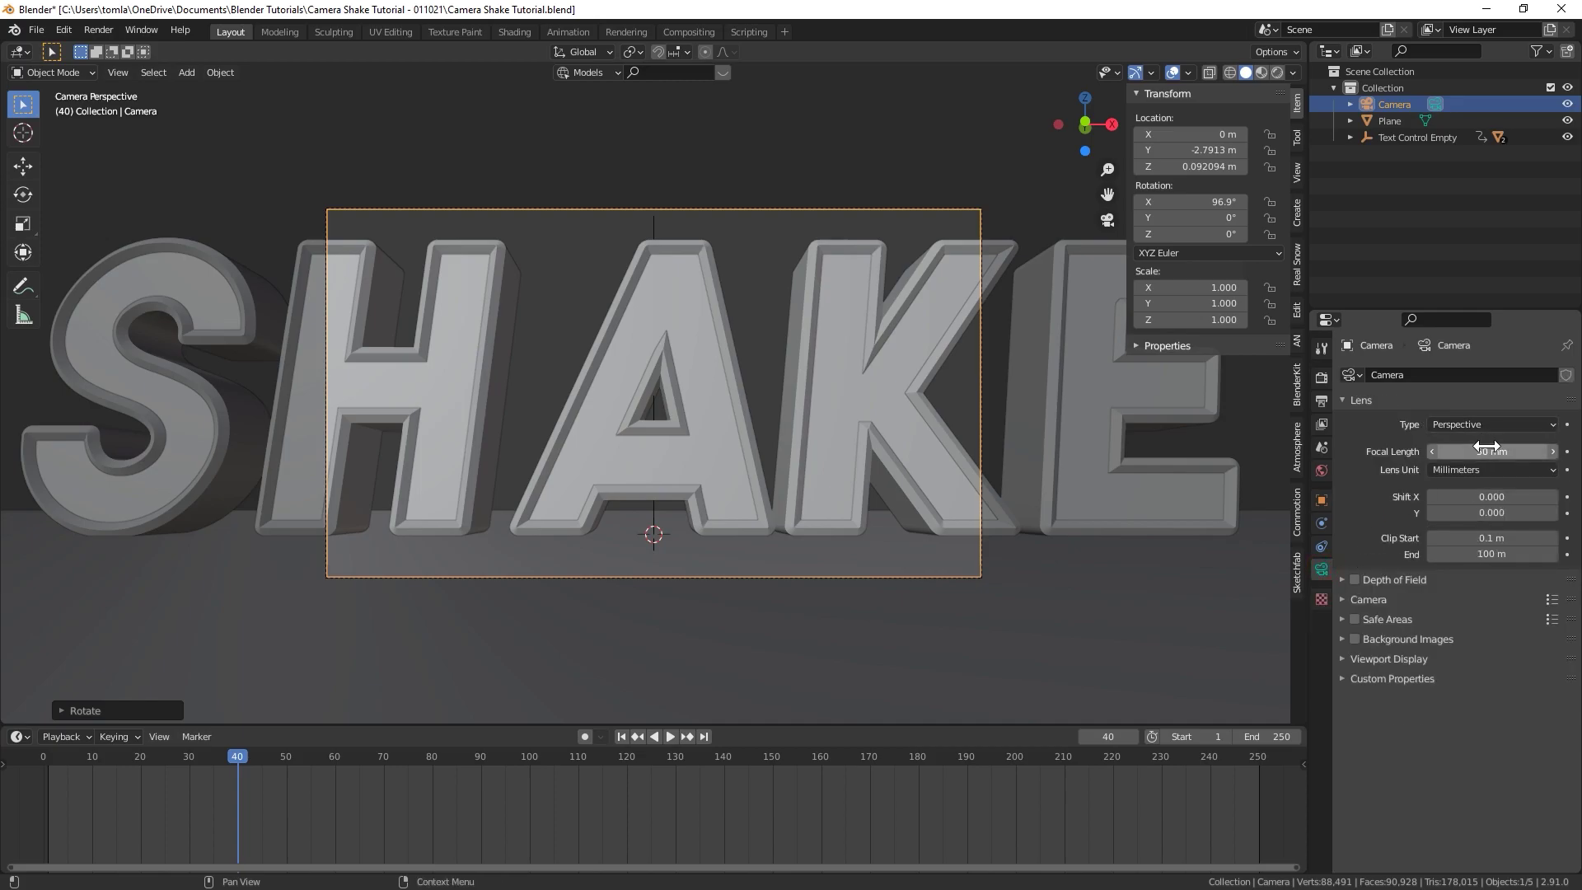
left_click_drag(1488, 449, 1409, 481)
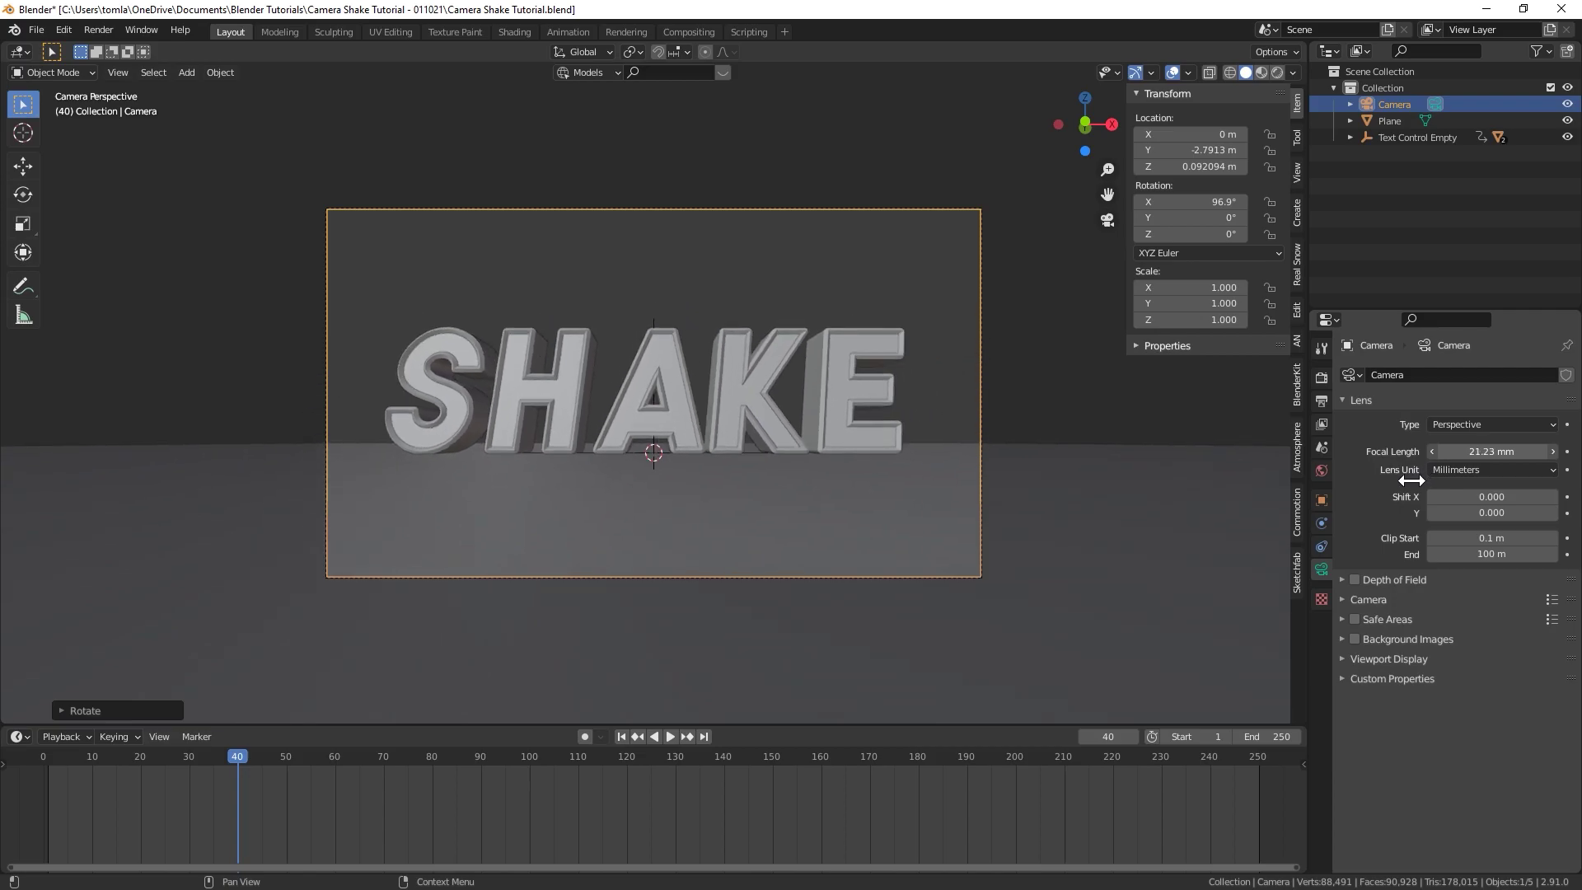
left_click(1504, 446)
type("20")
key("Return")
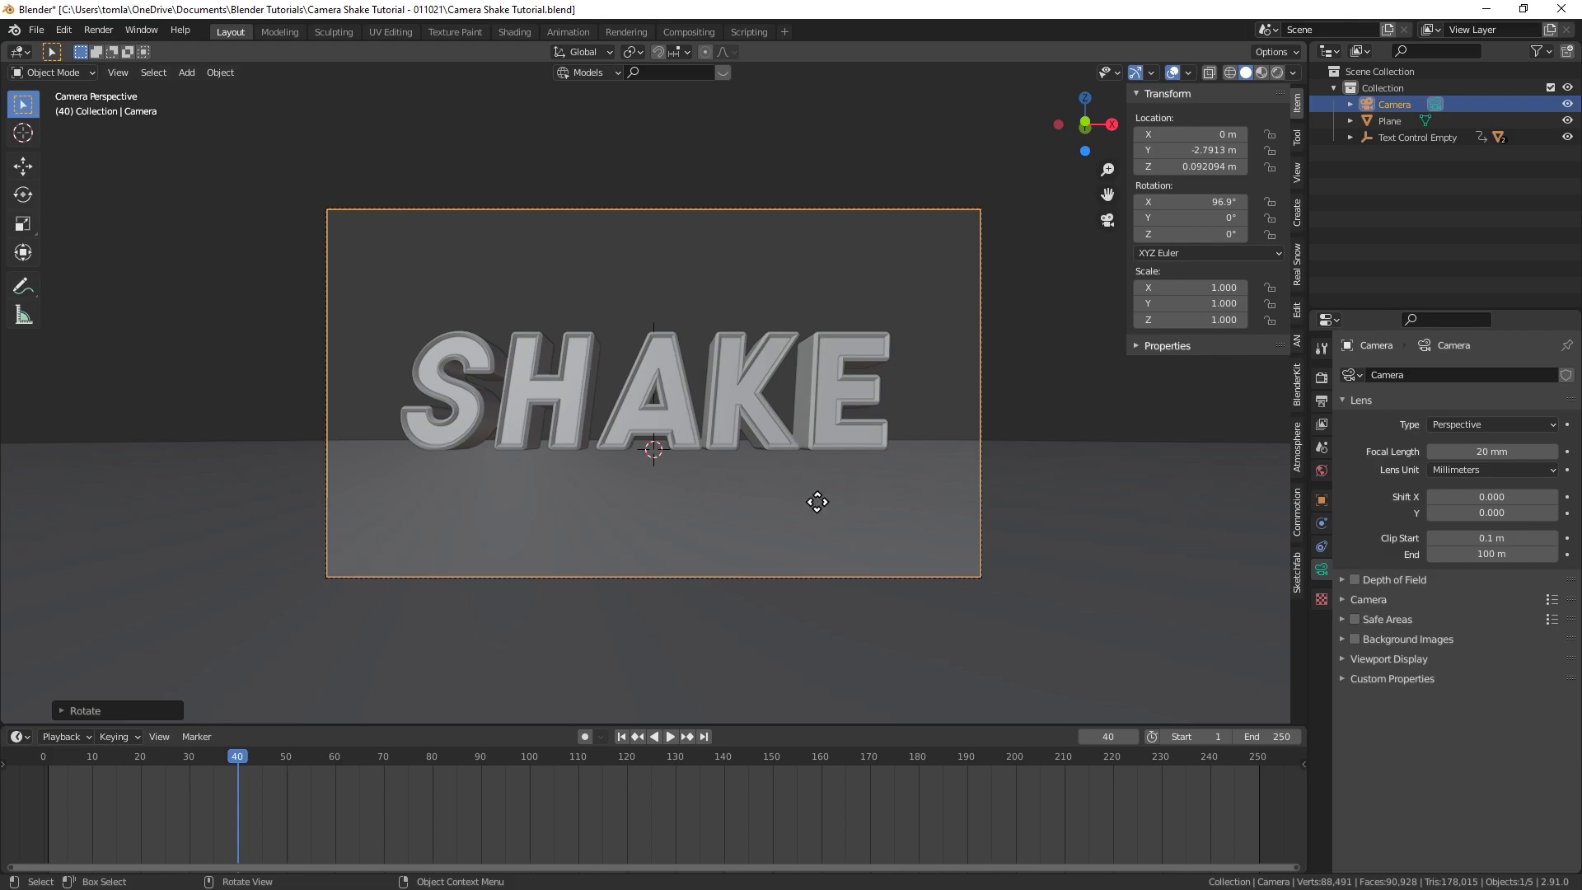
Step: Move the camera along Y to about -2.32 m and tilt it up to an X rotation of about 108°
key("g")
key("y")
left_click(871, 481)
key("r")
key("x")
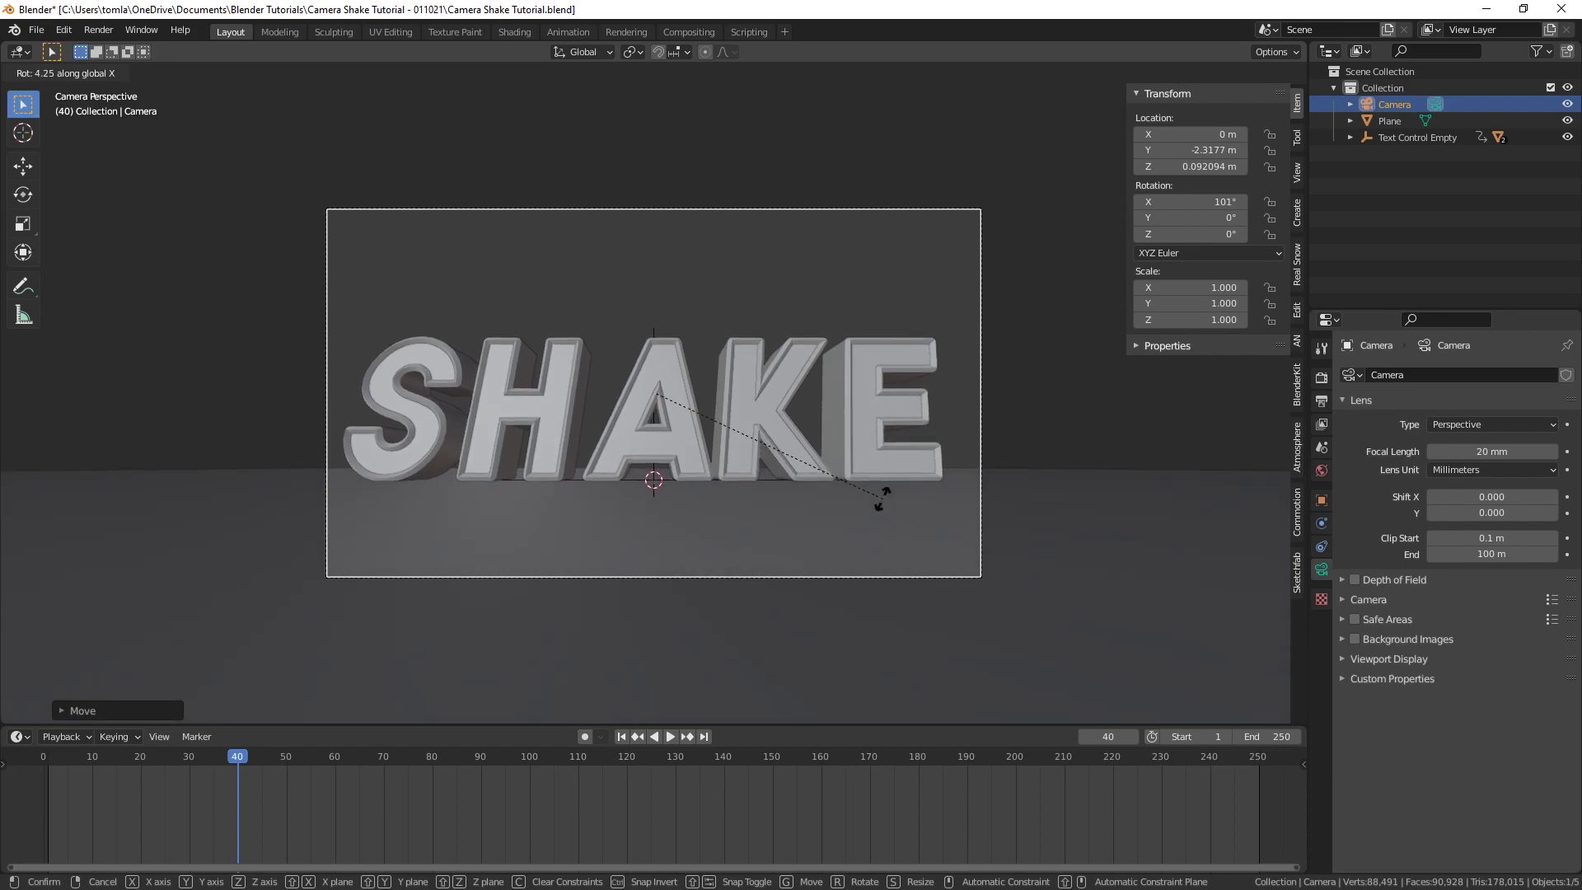
left_click(878, 540)
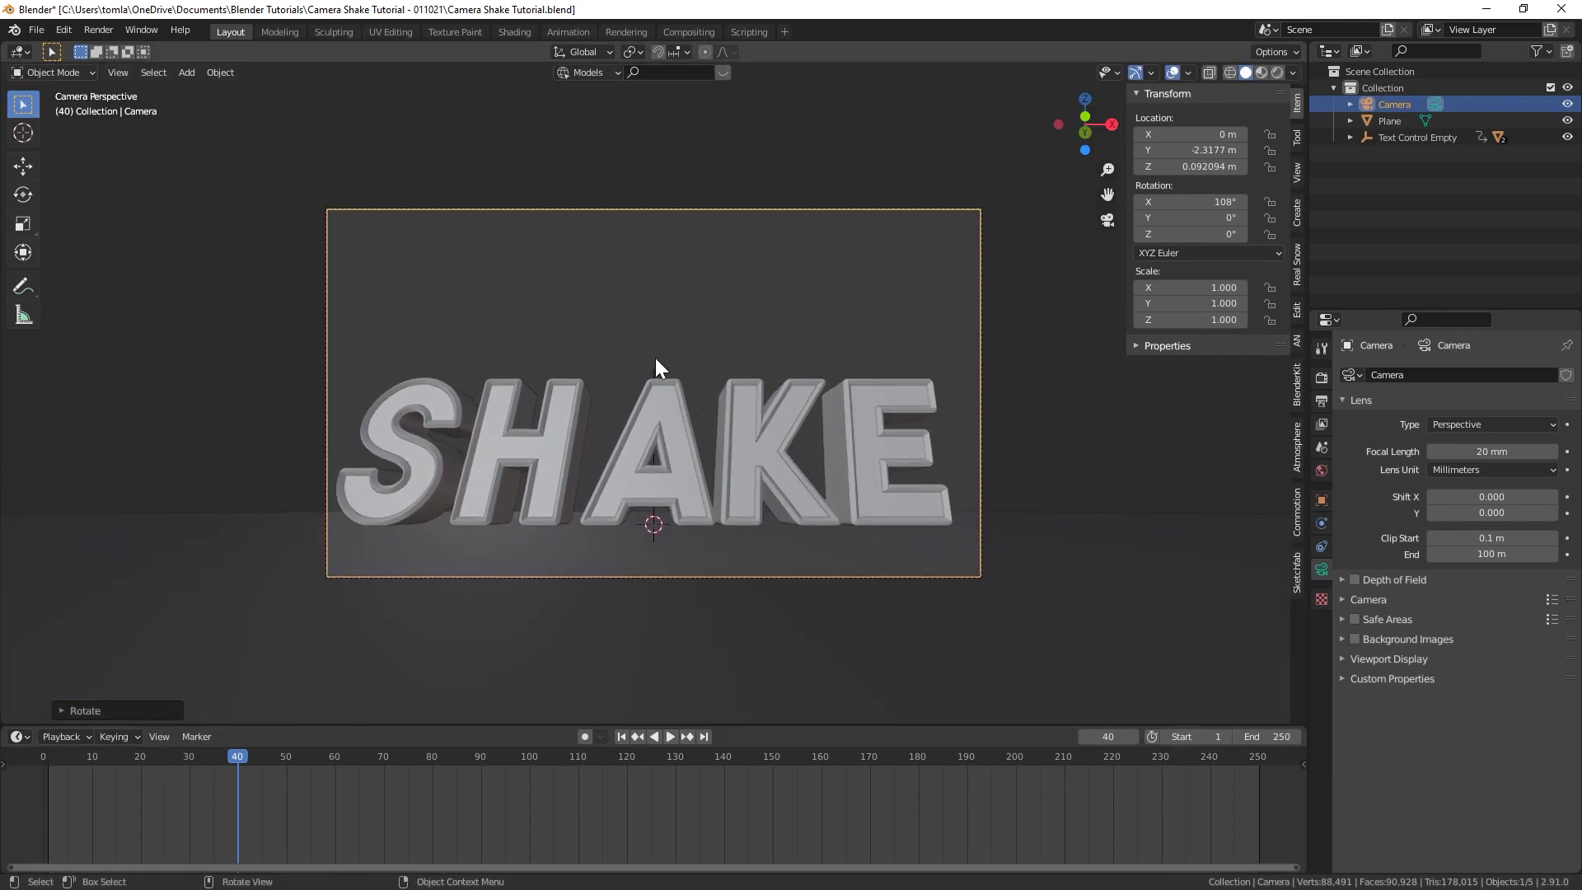
Step: Select the Text Control Empty and preview the text's fall through the camera from frame 20
left_click(654, 368)
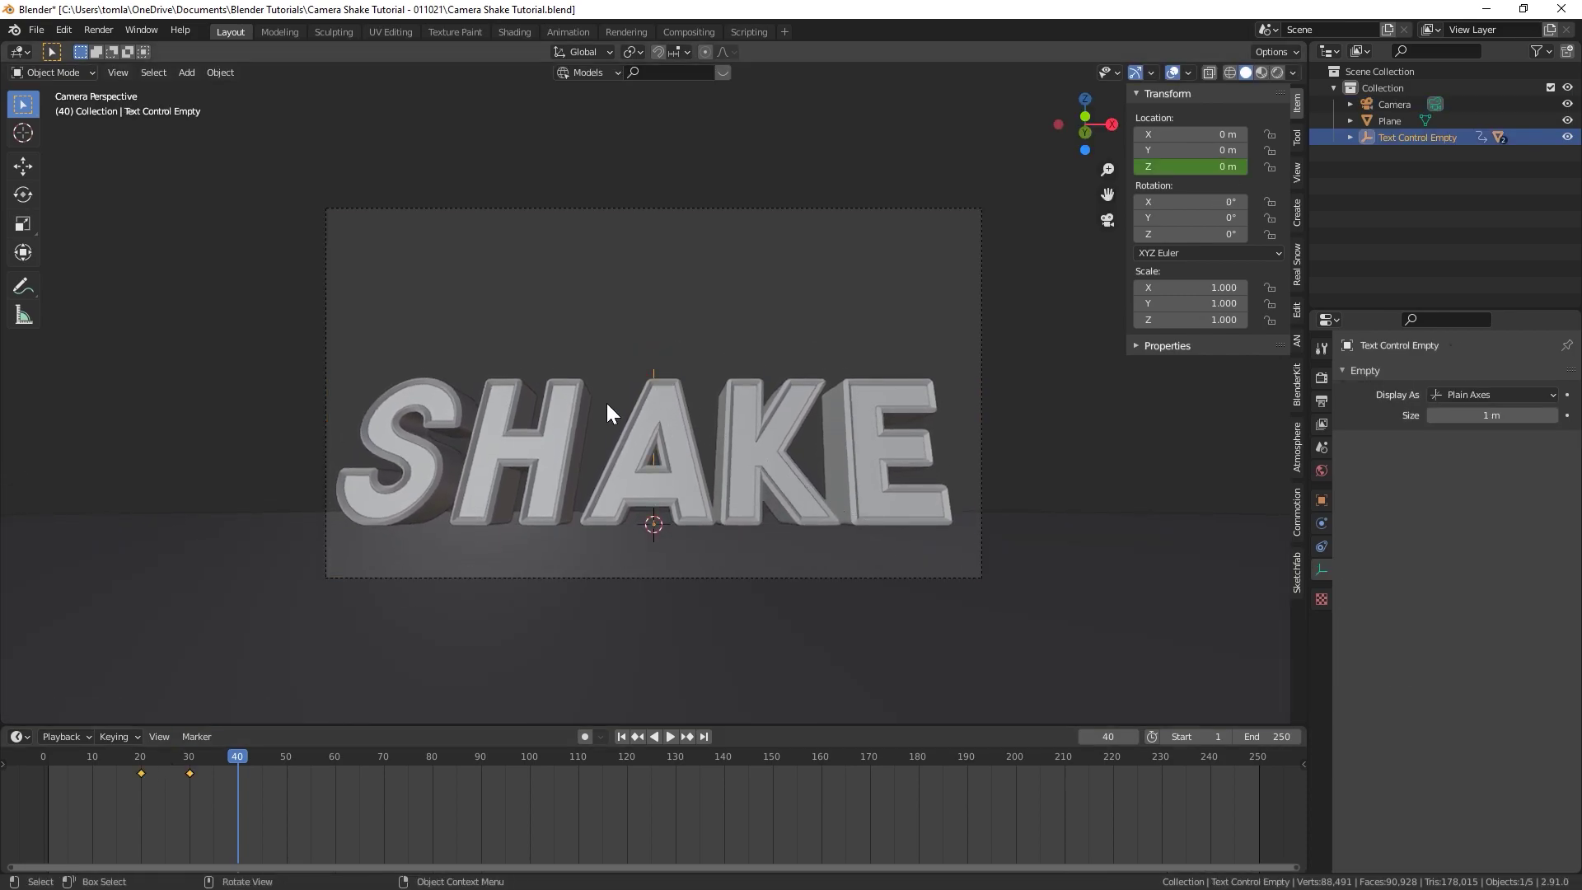
left_click(140, 758)
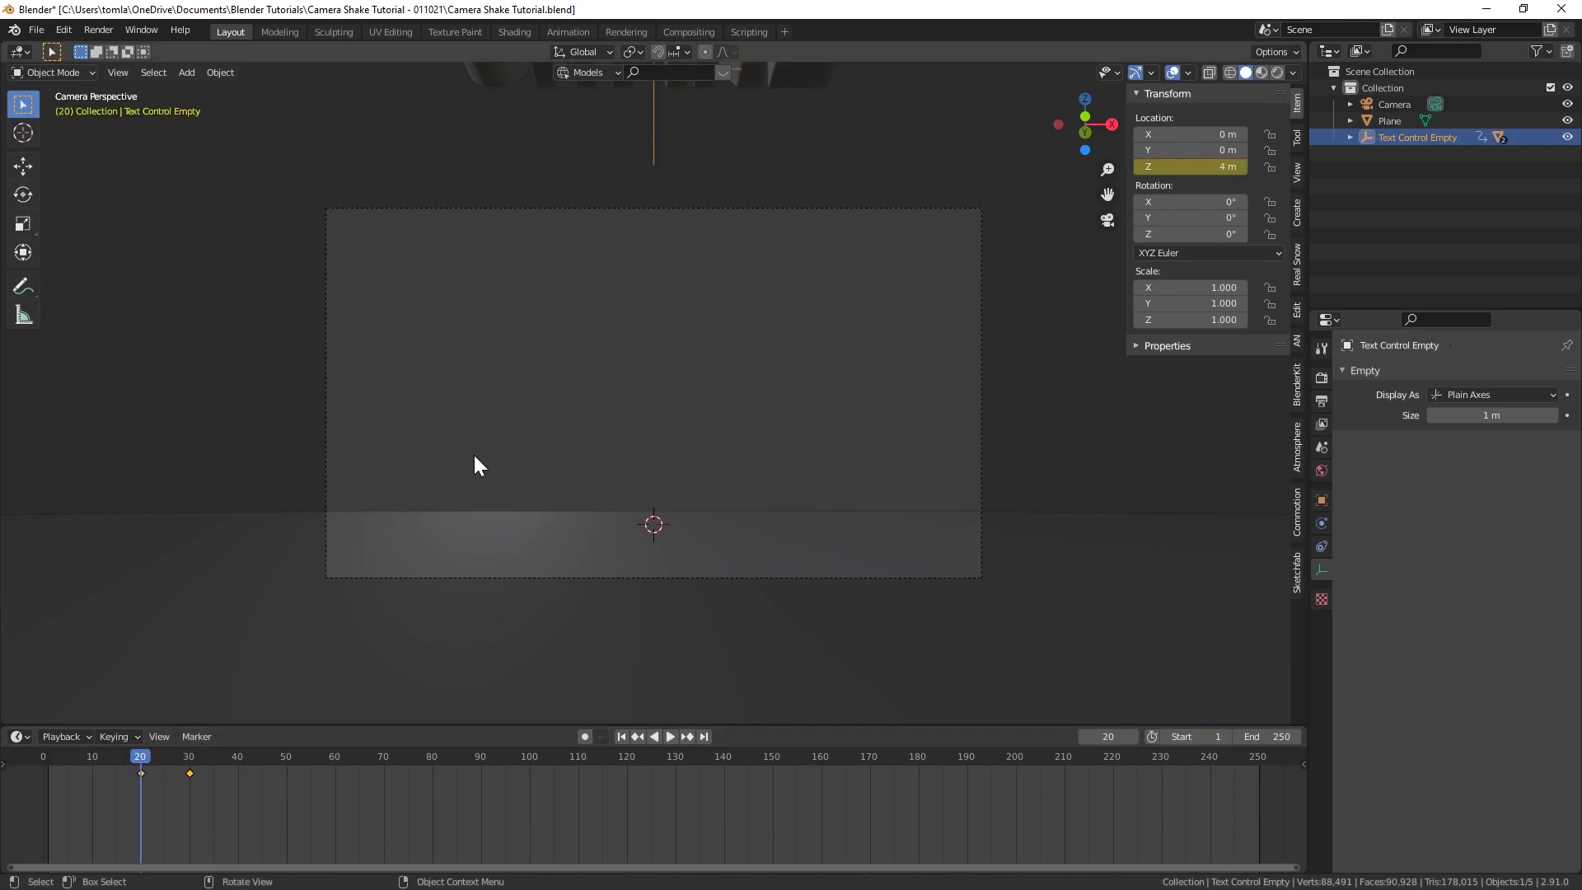
scroll(634, 164, "down", 2)
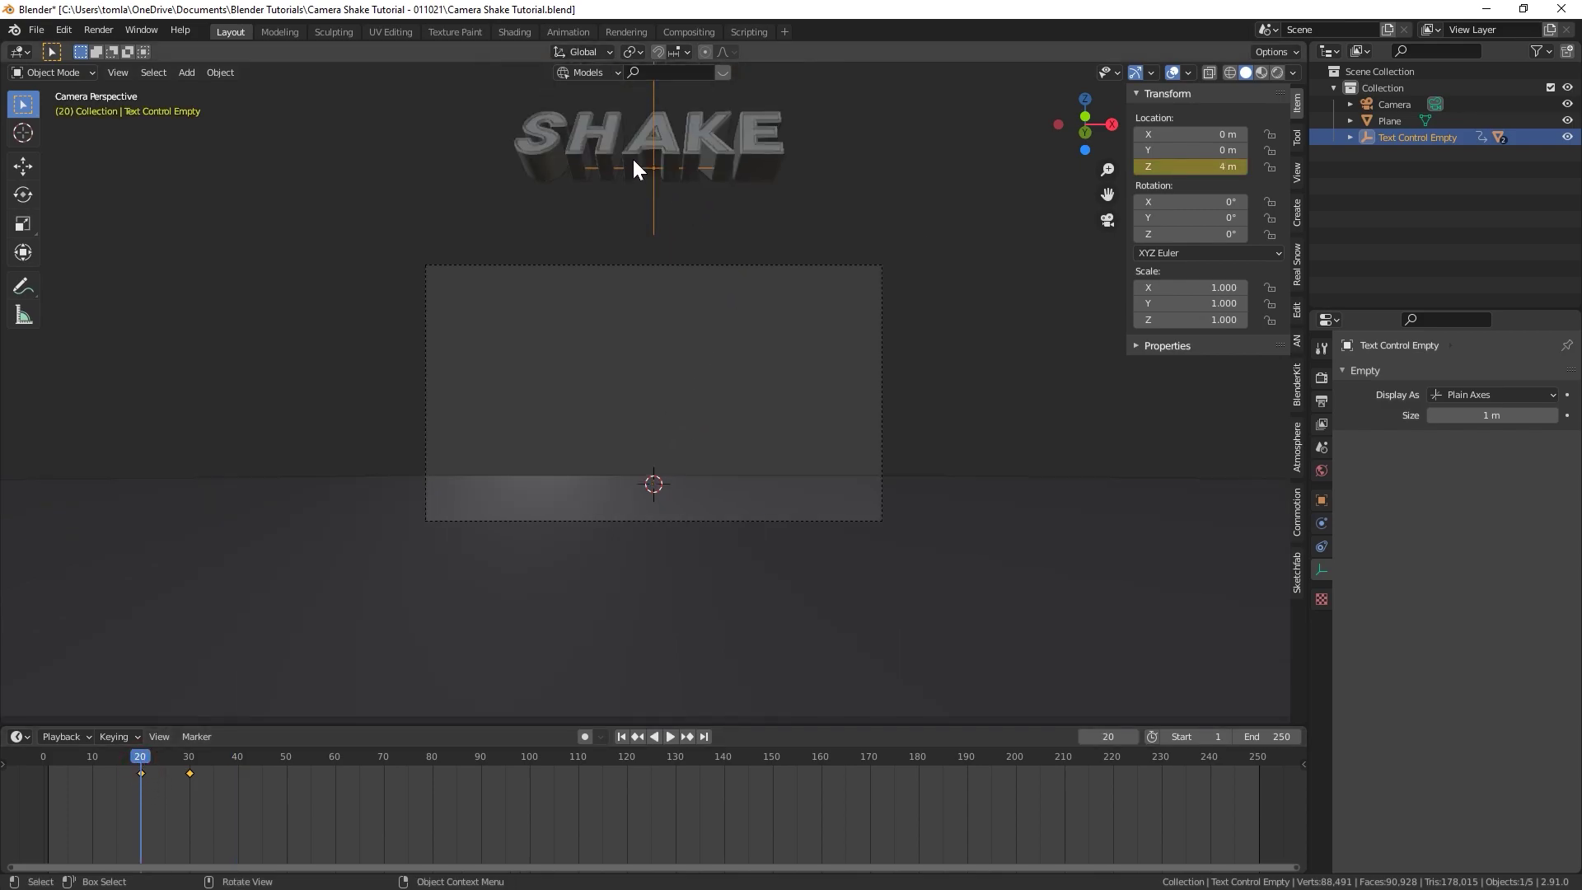
scroll(647, 233, "up", 2)
key("space")
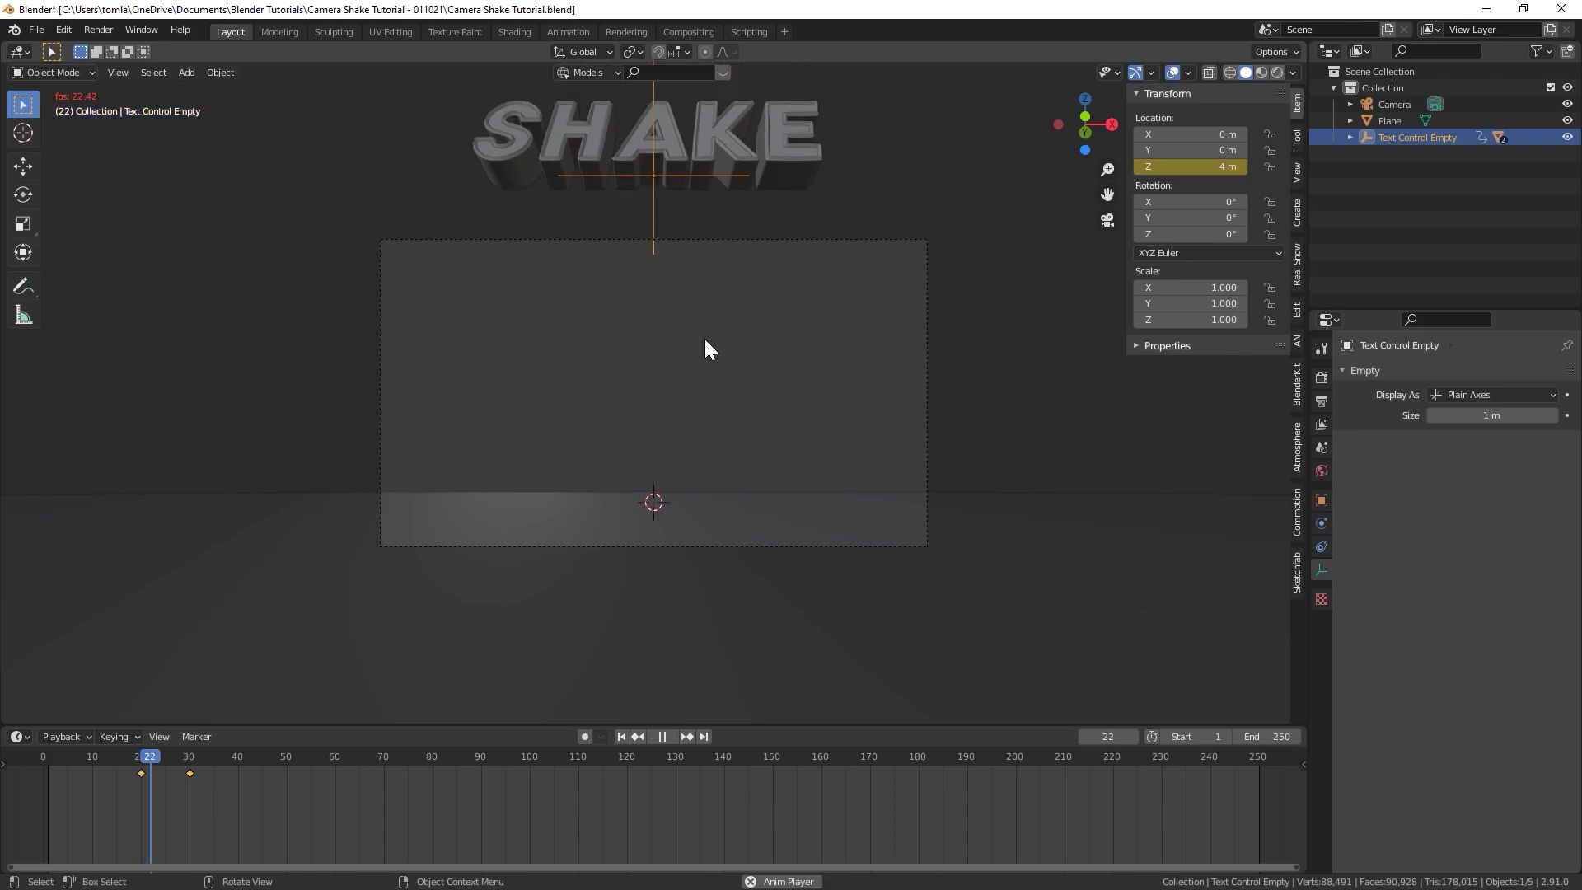
key("space")
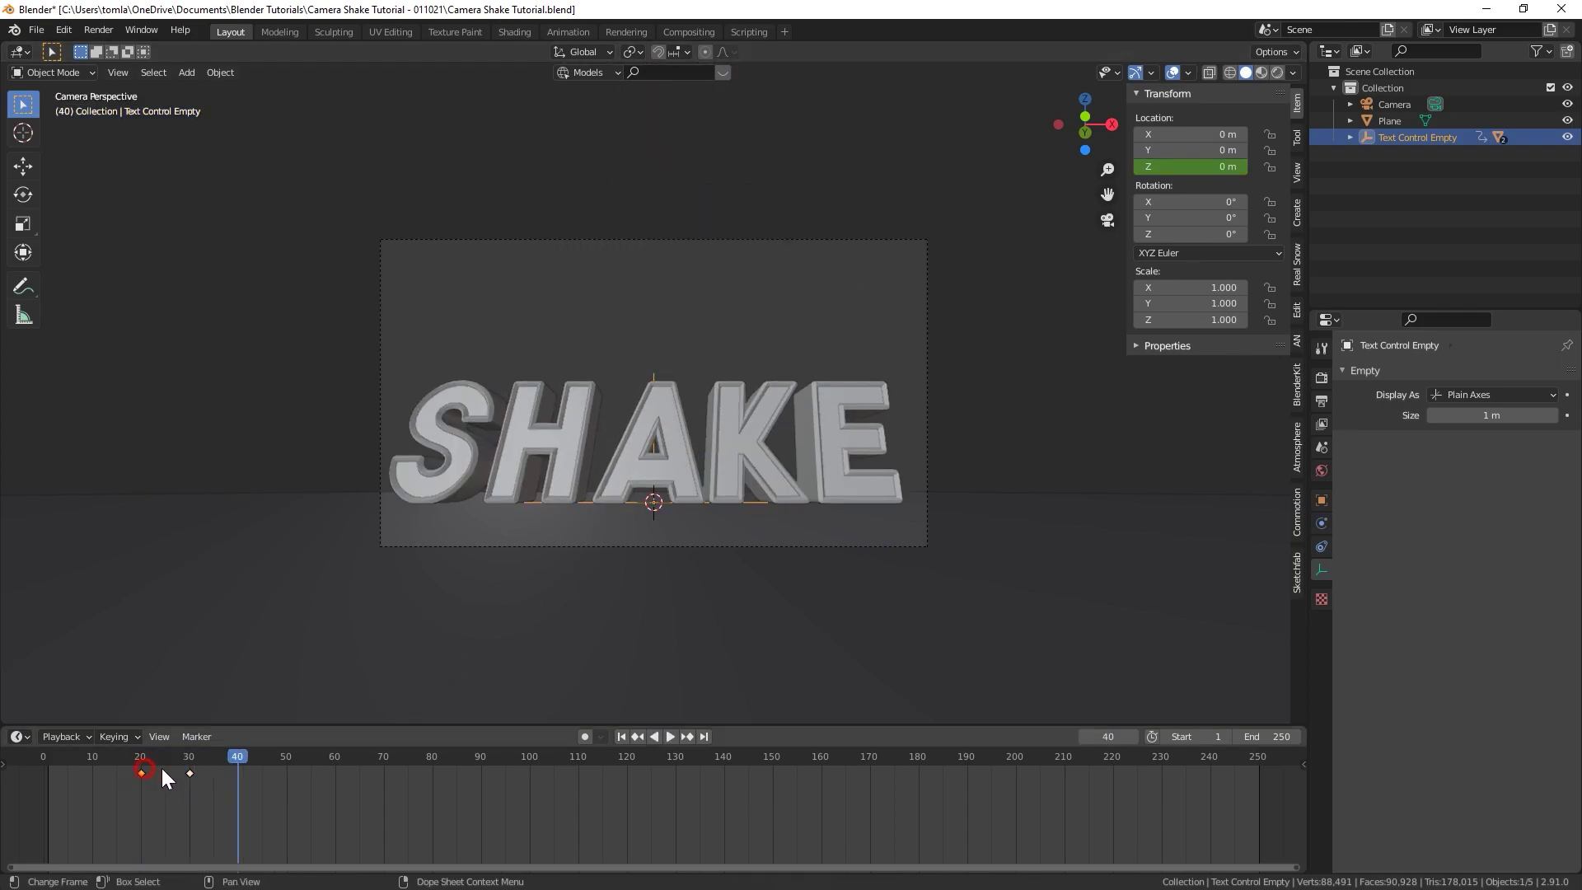
left_click_drag(178, 759, 145, 759)
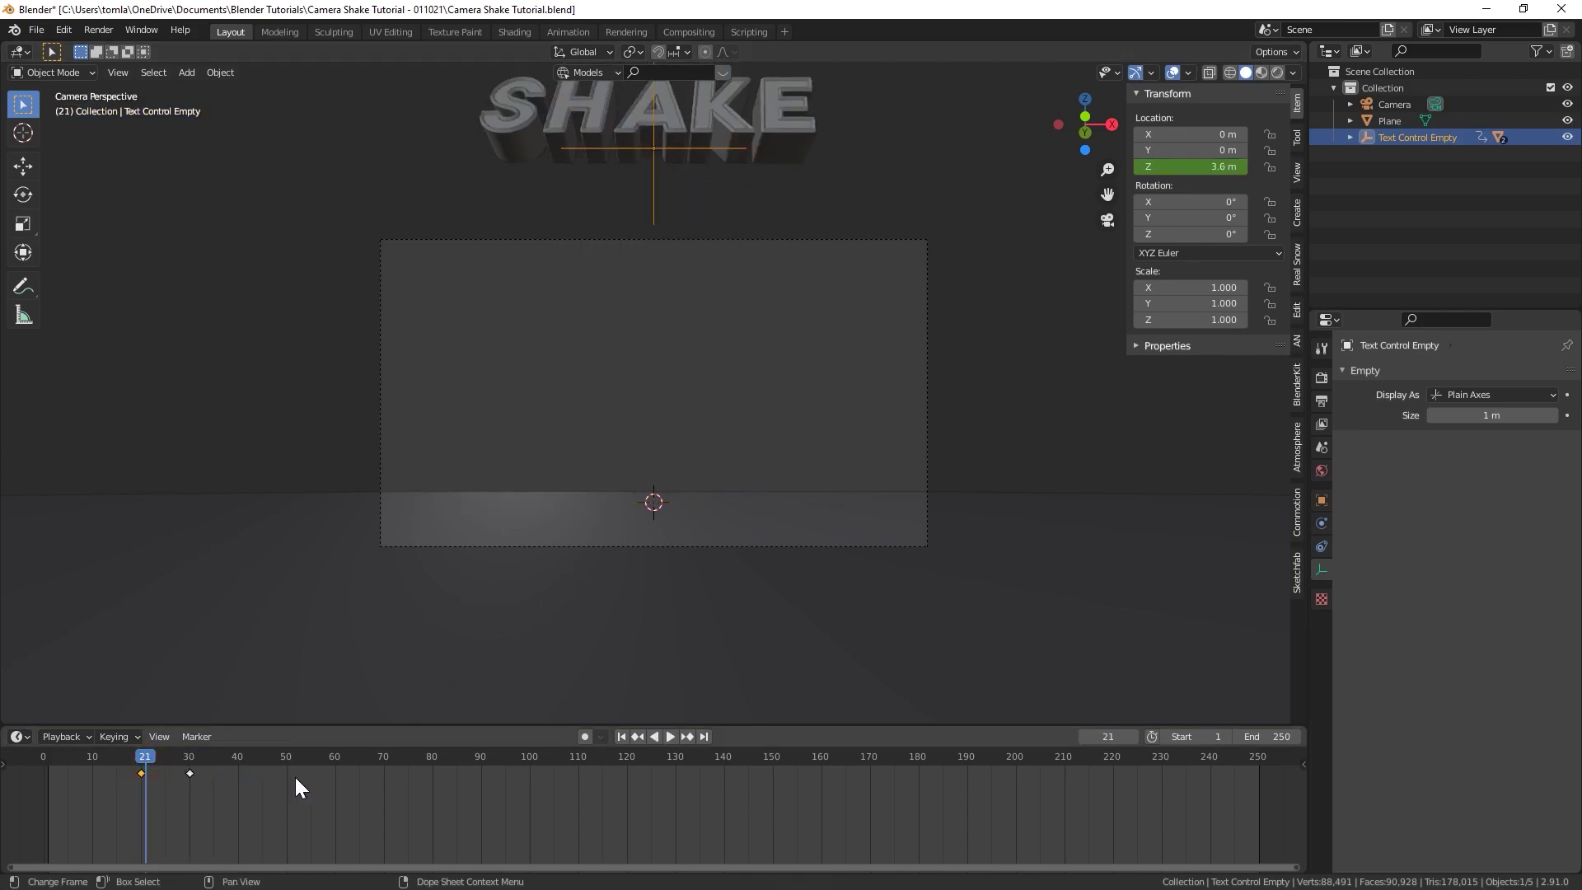
Step: Set the scene's end frame to 60 and fit the timeline to the new frame range
left_click(1263, 737)
type("60")
key("Return")
key("Home")
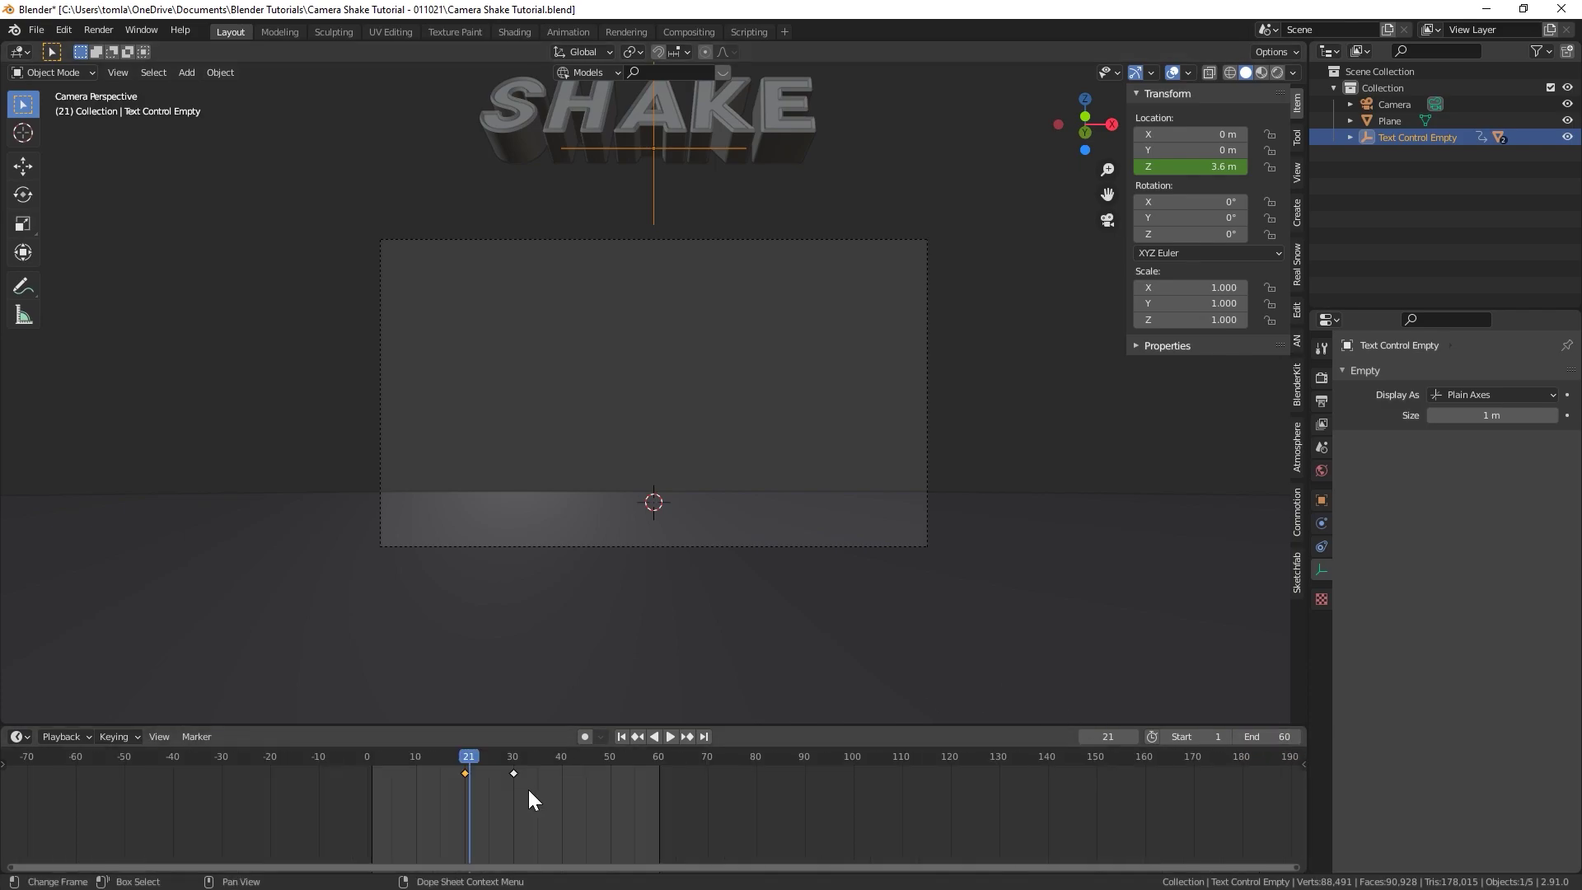
Step: Play the shortened animation to check the text drop, and save the Blender file
key("space")
key("space")
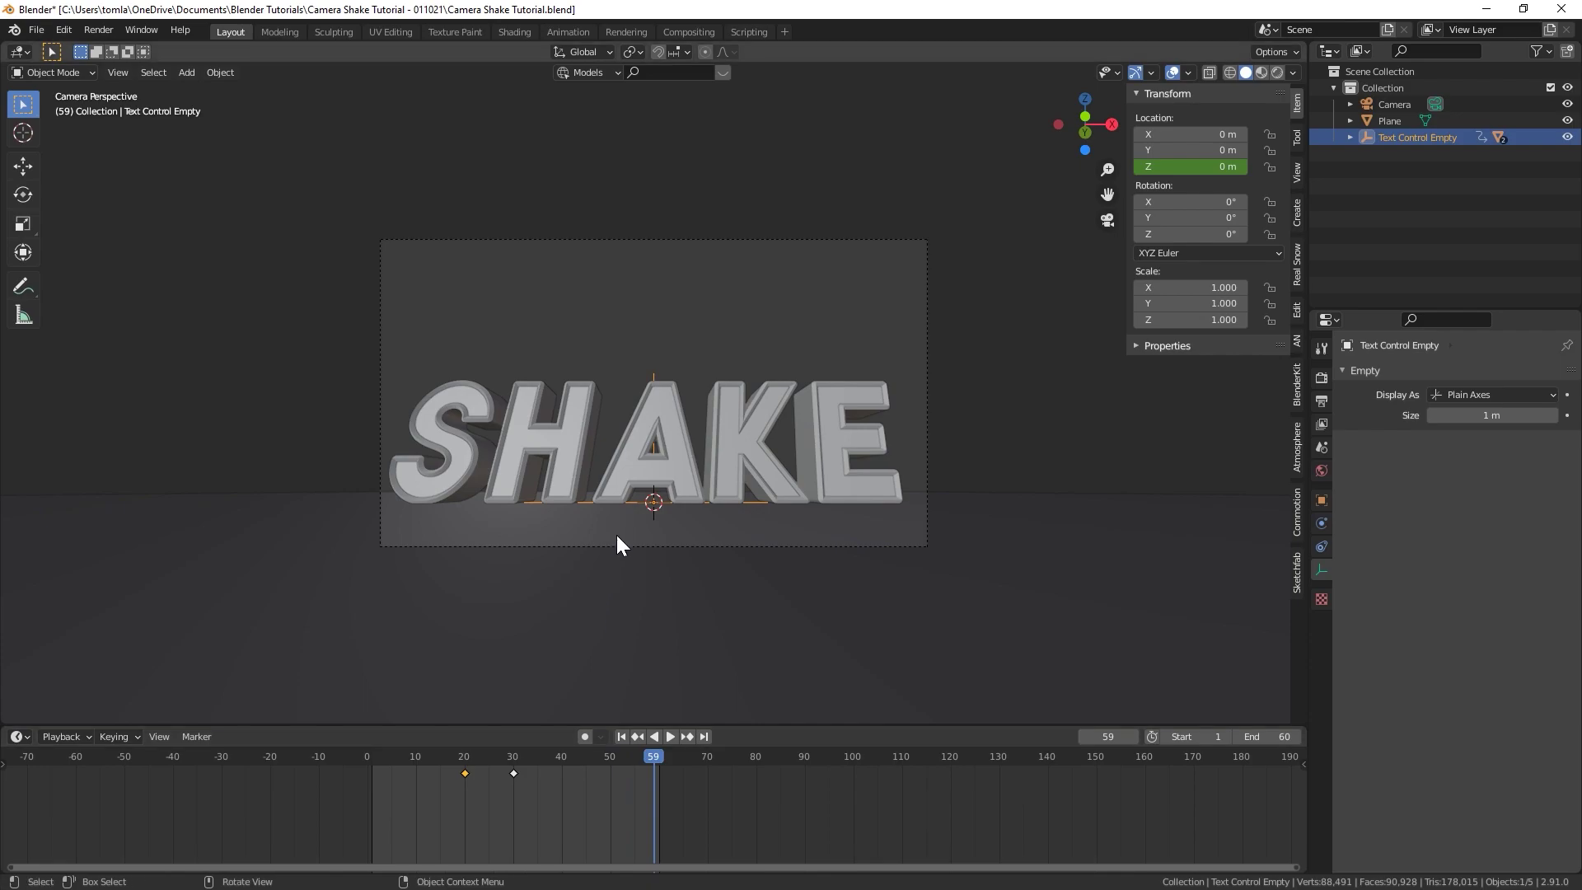
key("ctrl+s")
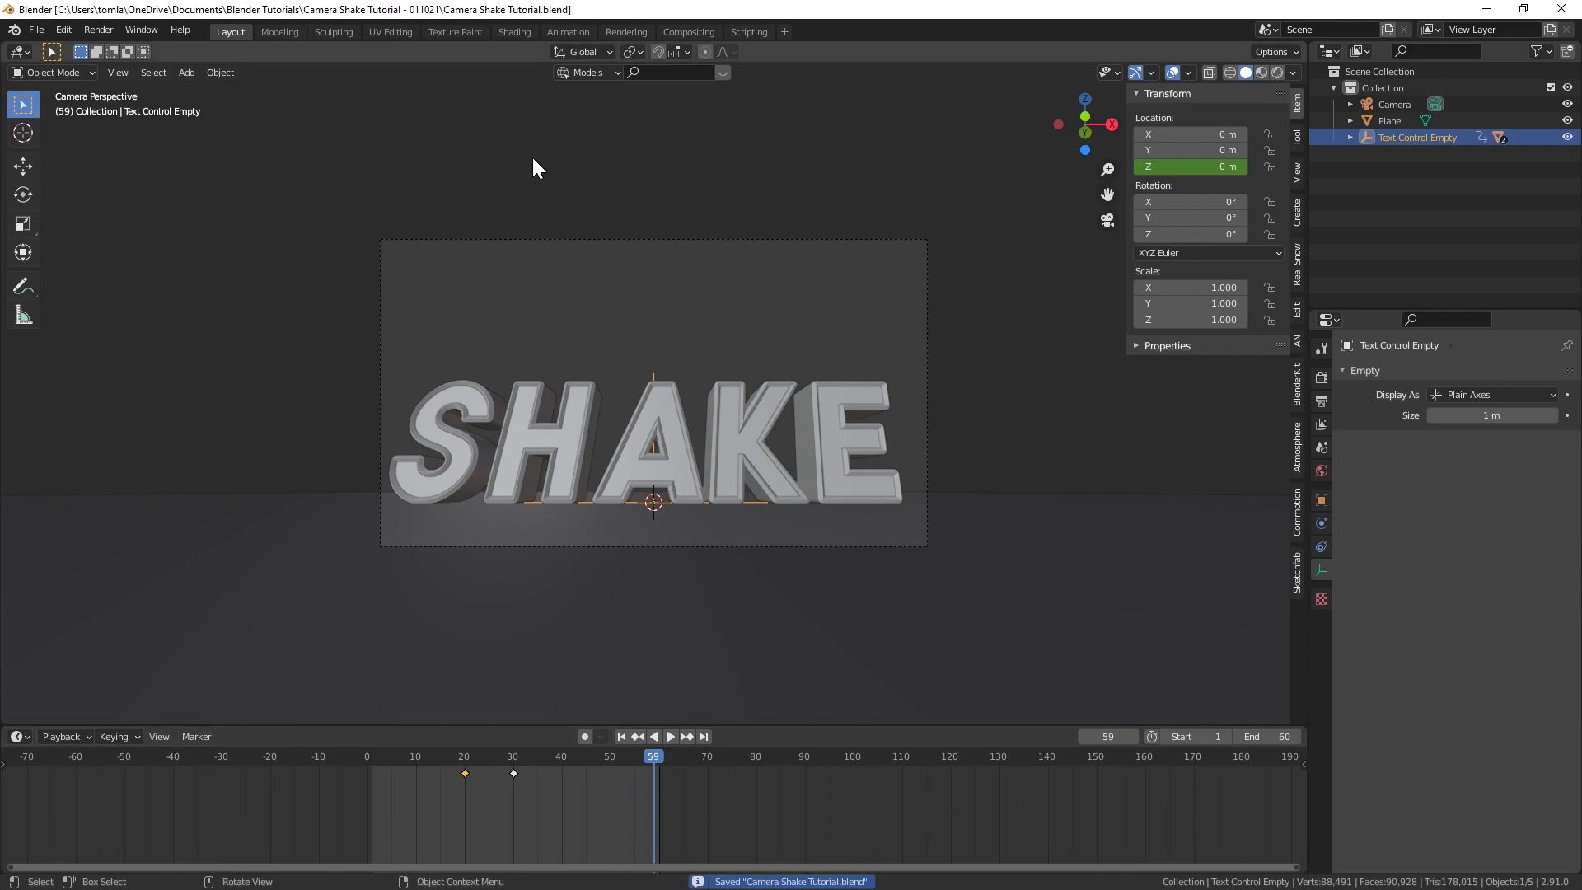
Step: Switch to the Animation workspace and change its large 3D viewport to the Graph Editor
left_click(565, 33)
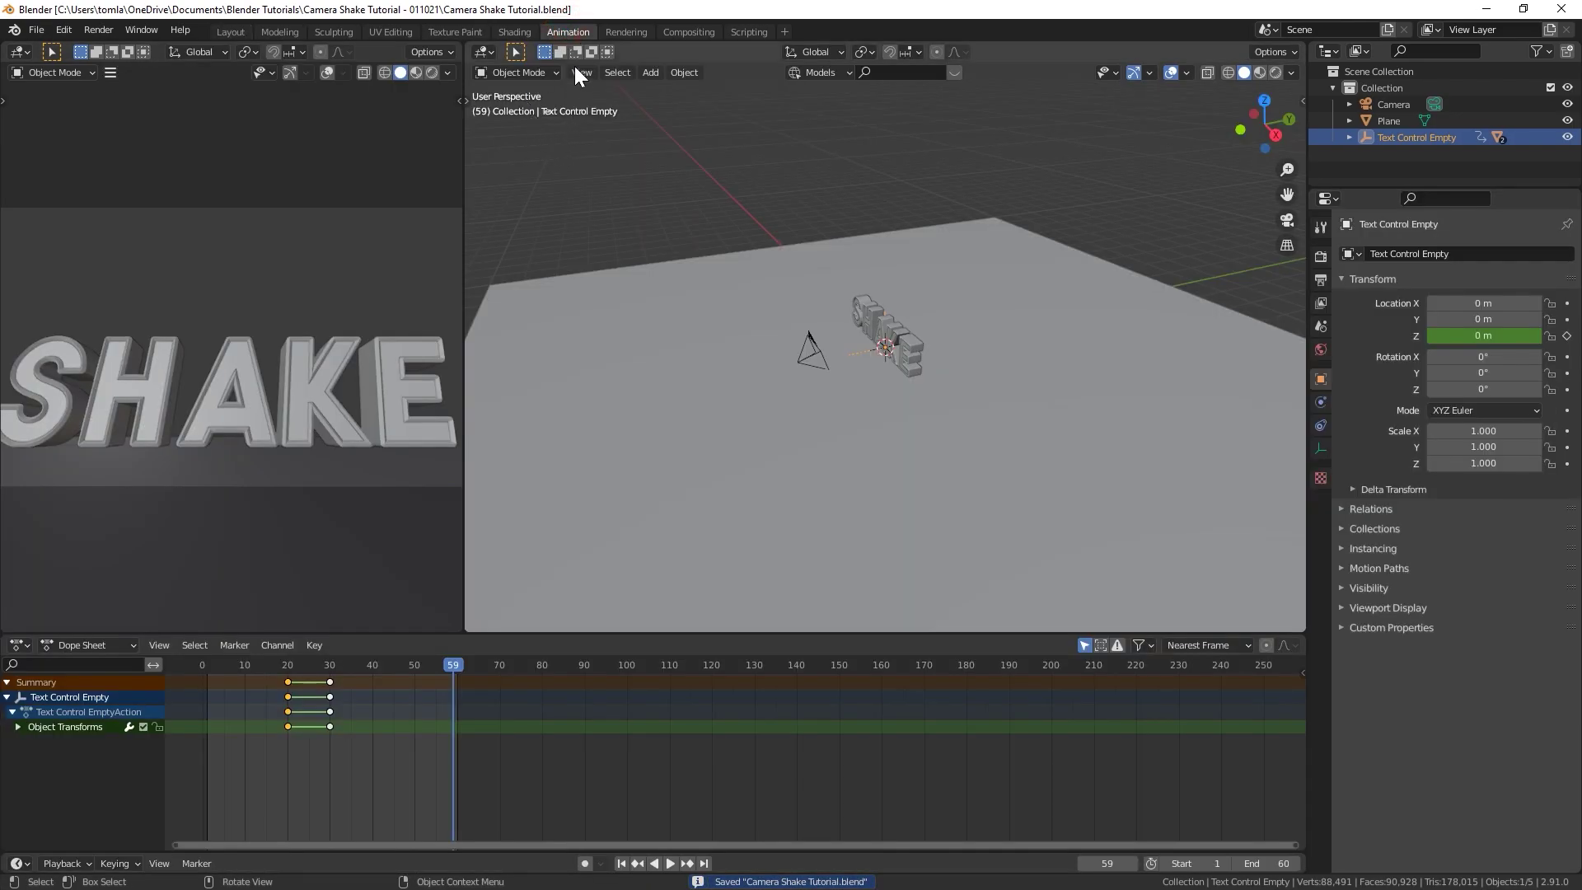
left_click(484, 51)
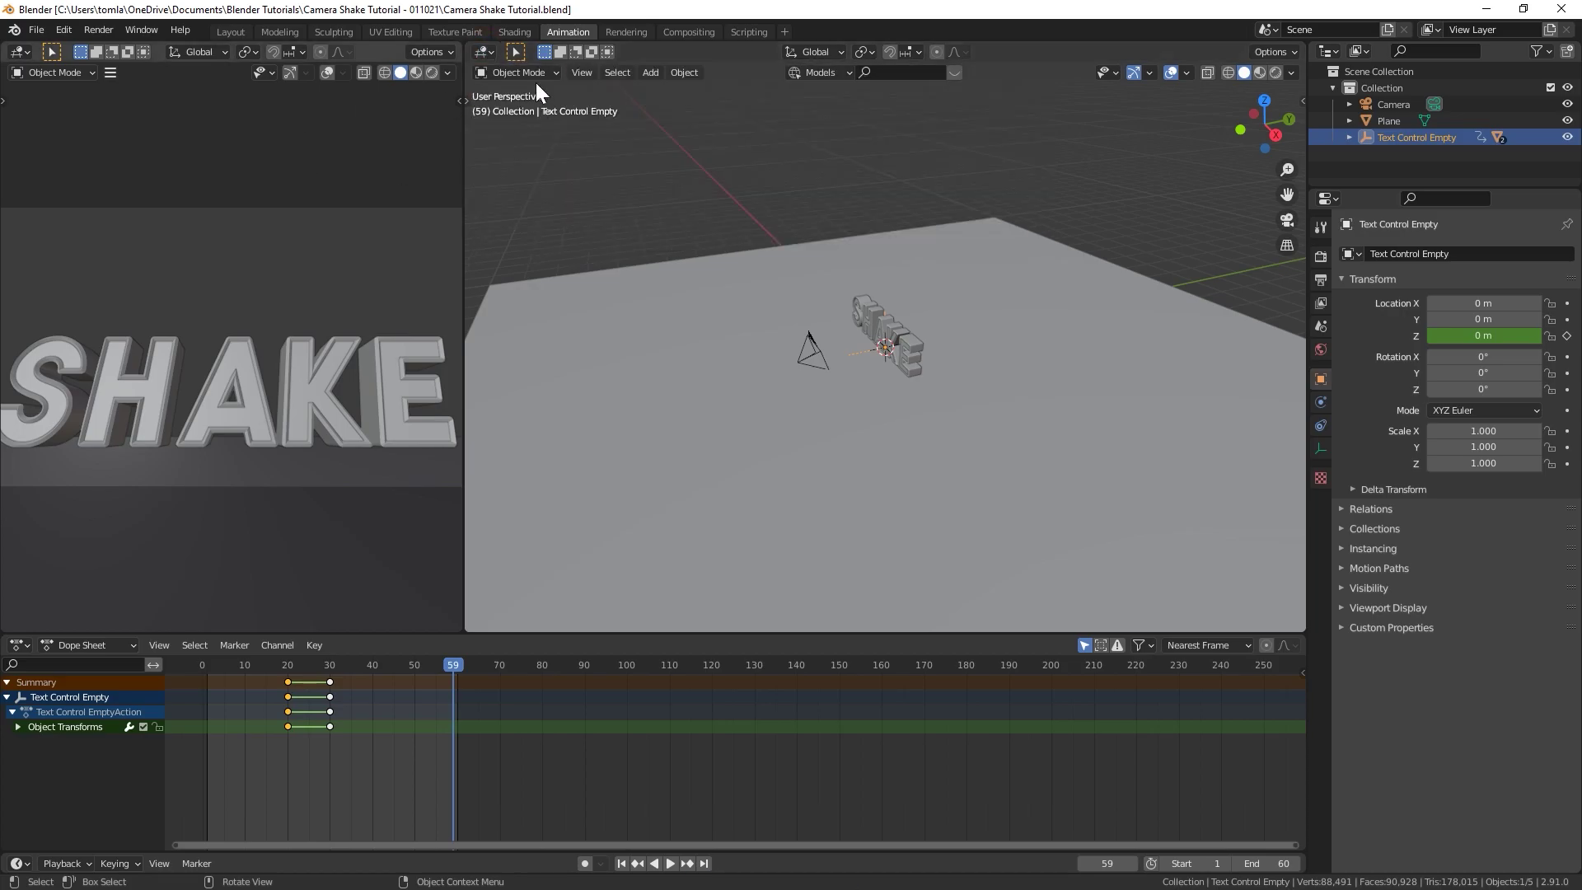
left_click(479, 52)
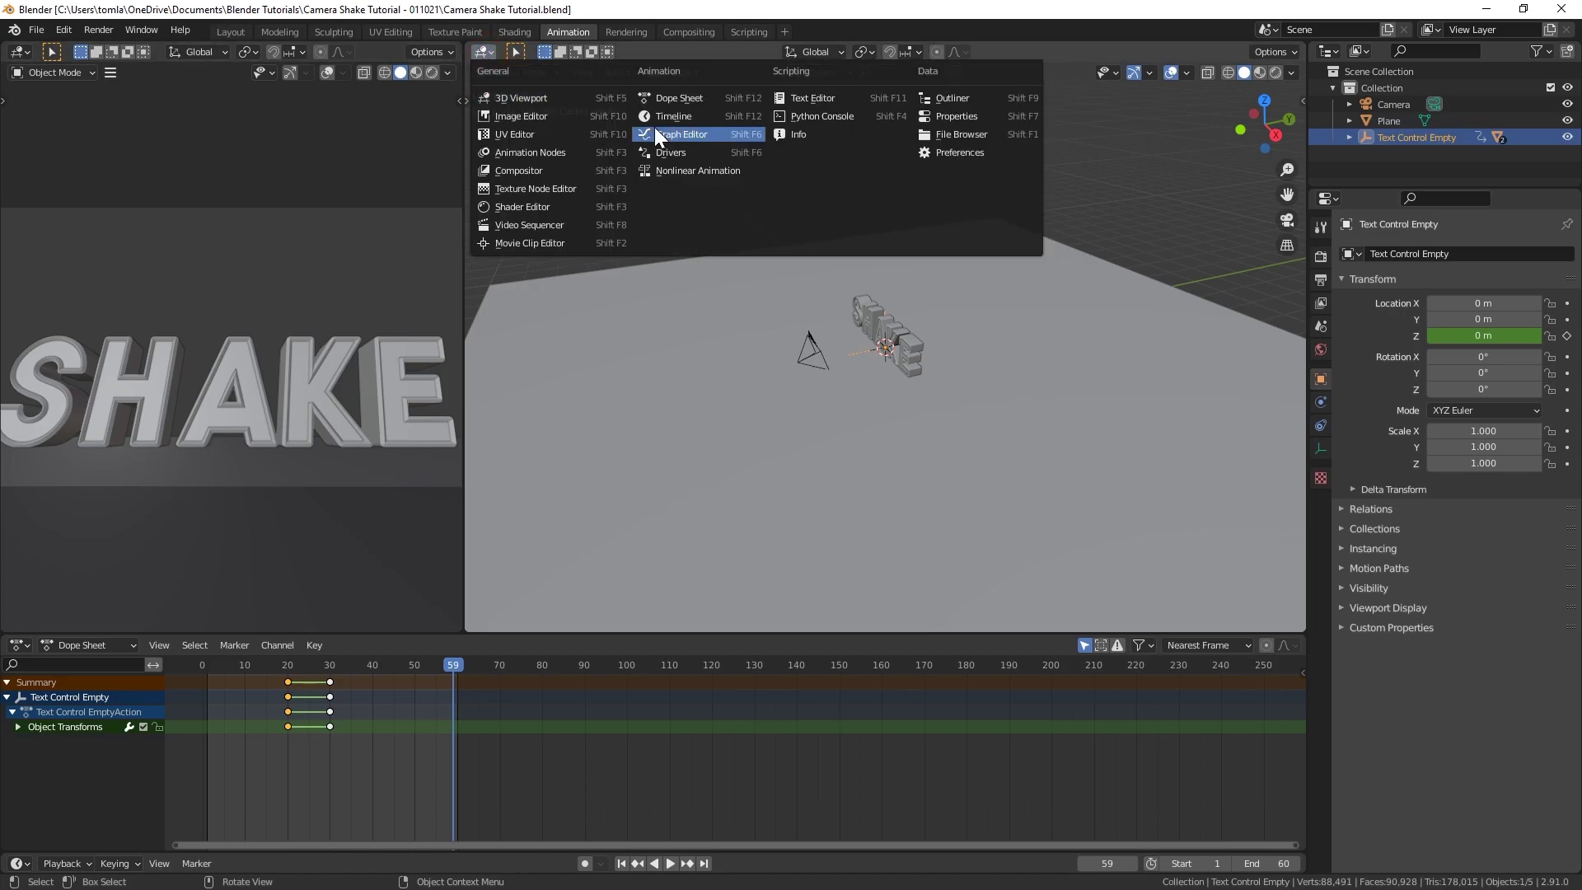
left_click(678, 135)
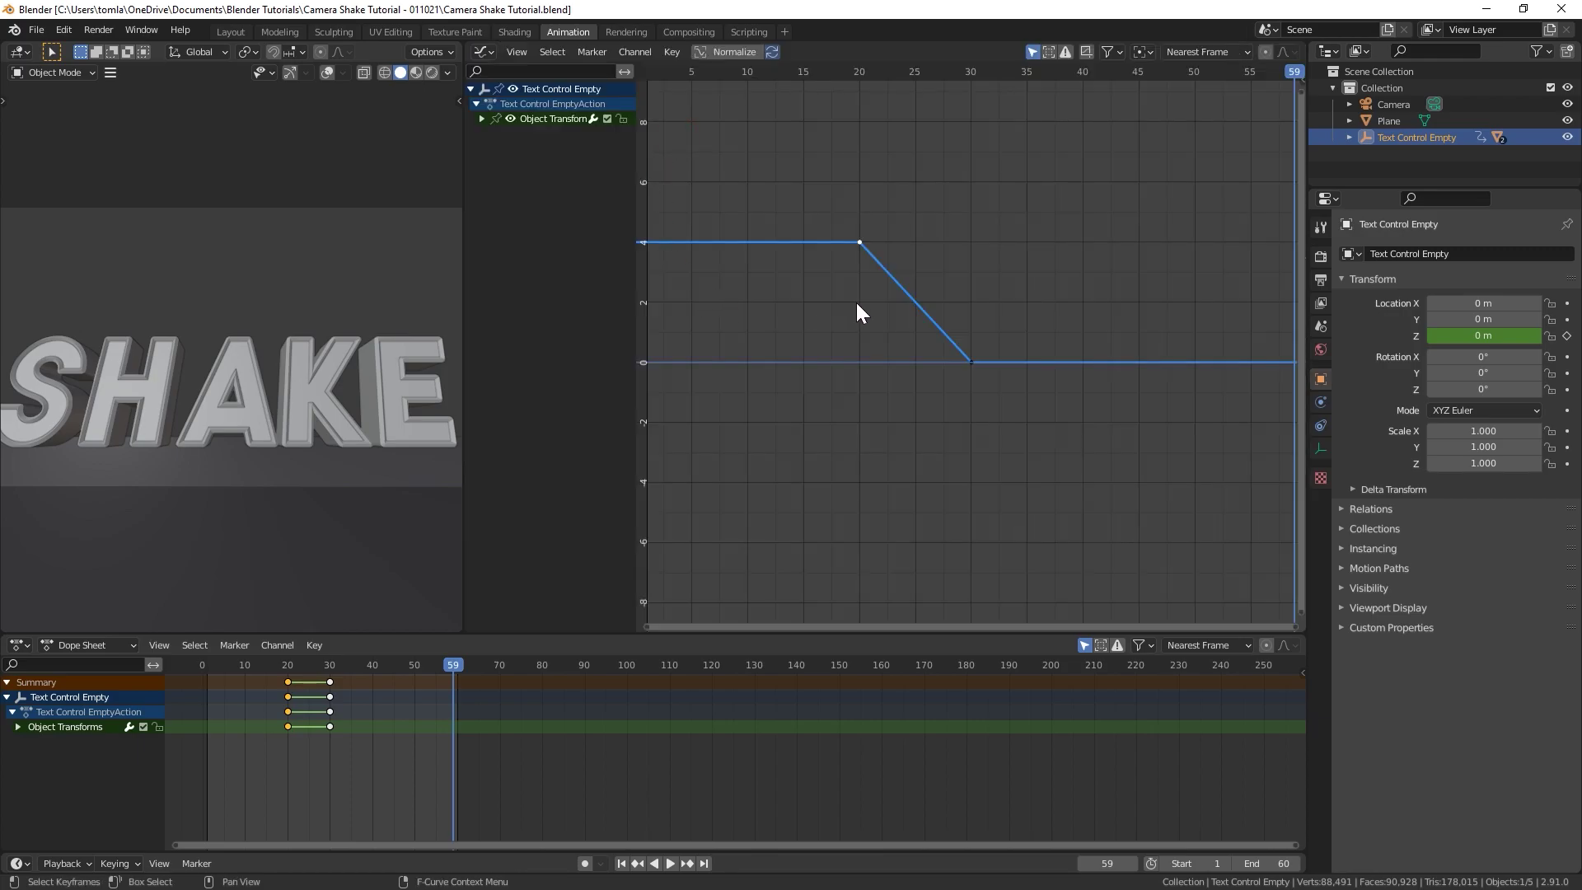
middle_click_drag(960, 307, 977, 367)
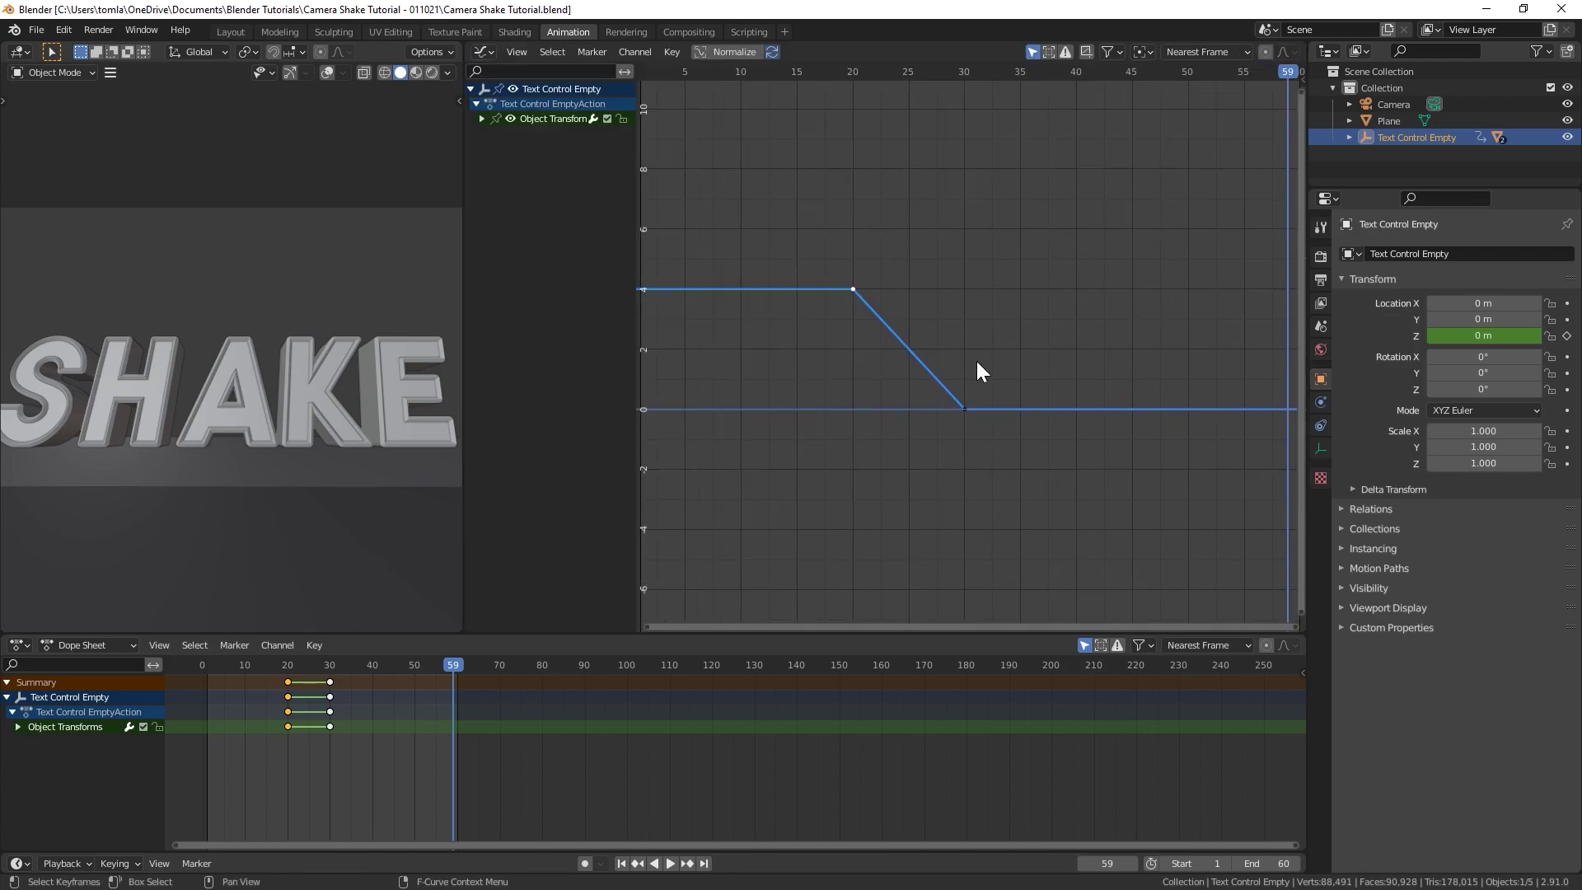
Step: Set both Z Location keyframes of the Text Control Empty to Bezier interpolation
left_click(481, 119)
left_click(801, 235)
left_click_drag(860, 320, 926, 347)
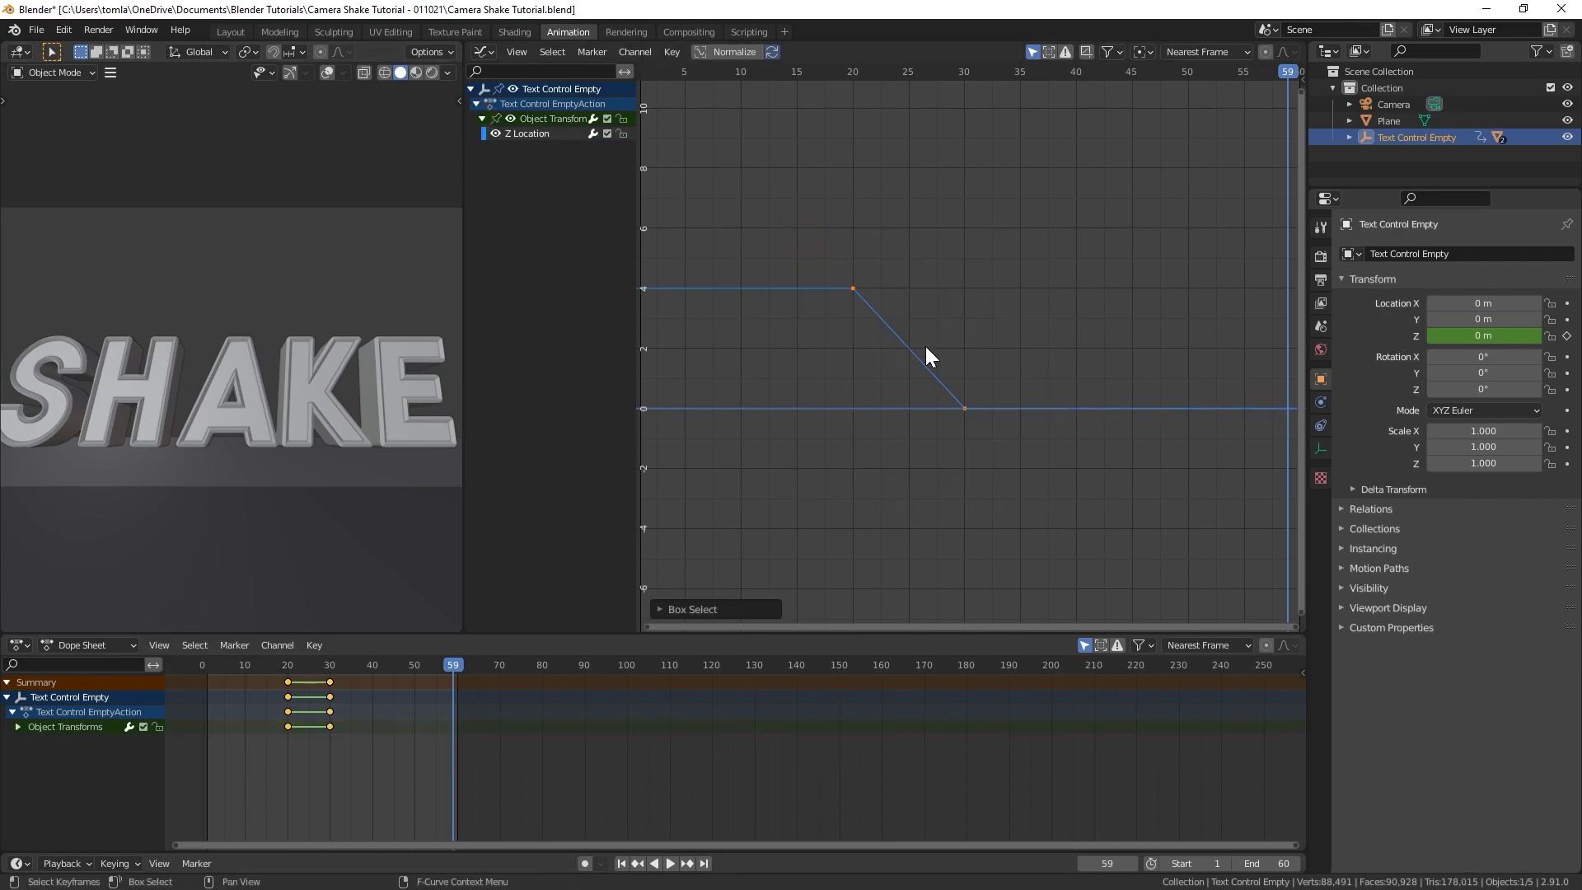
right_click(854, 288)
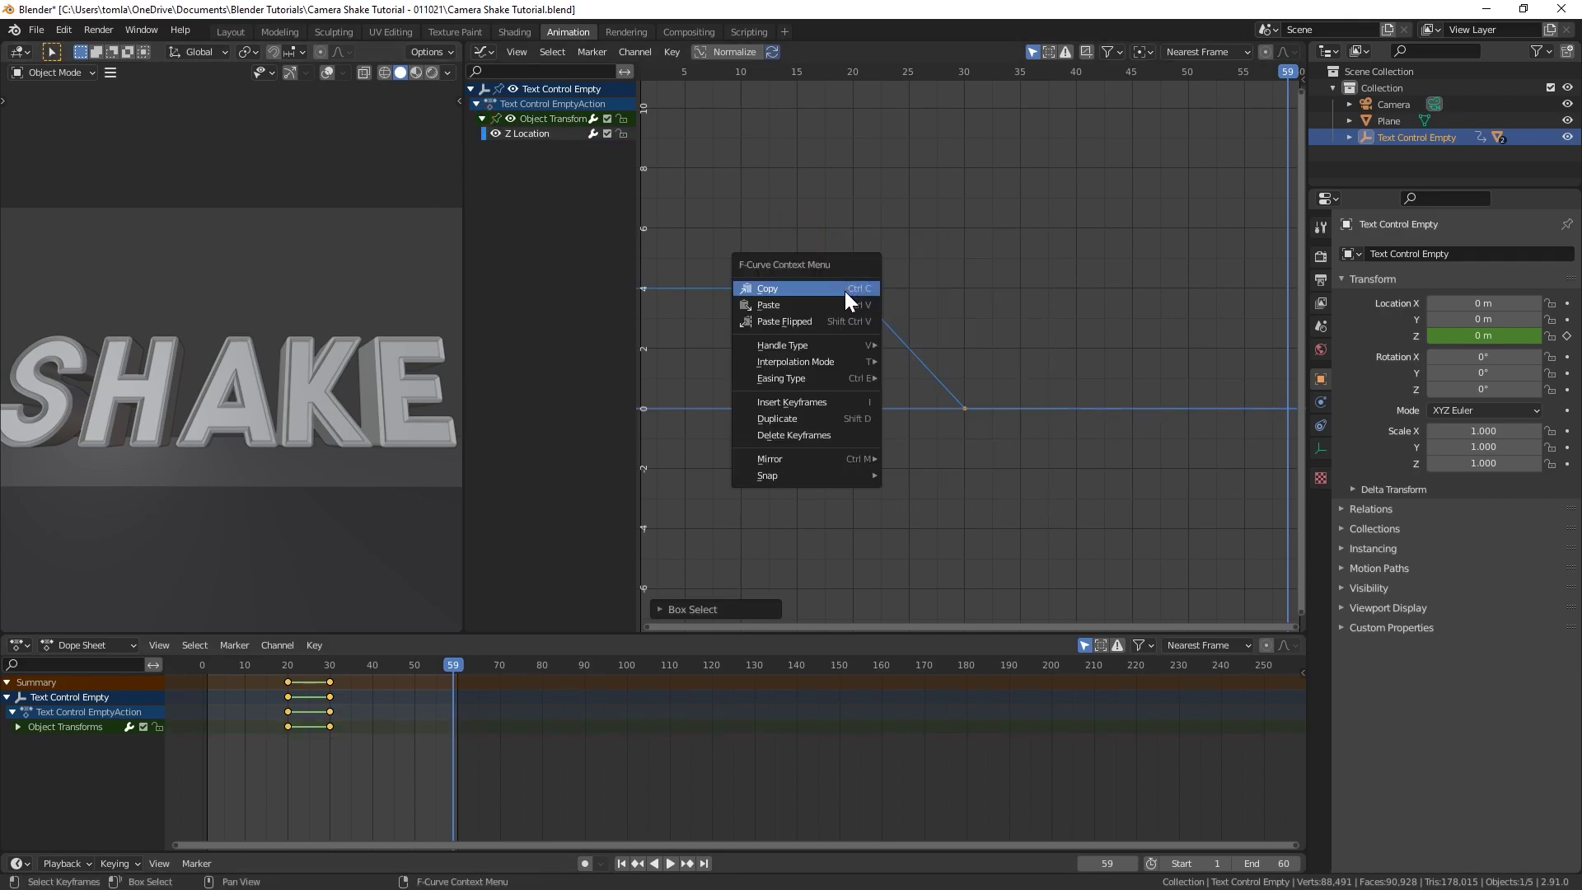
mouse_move(783, 362)
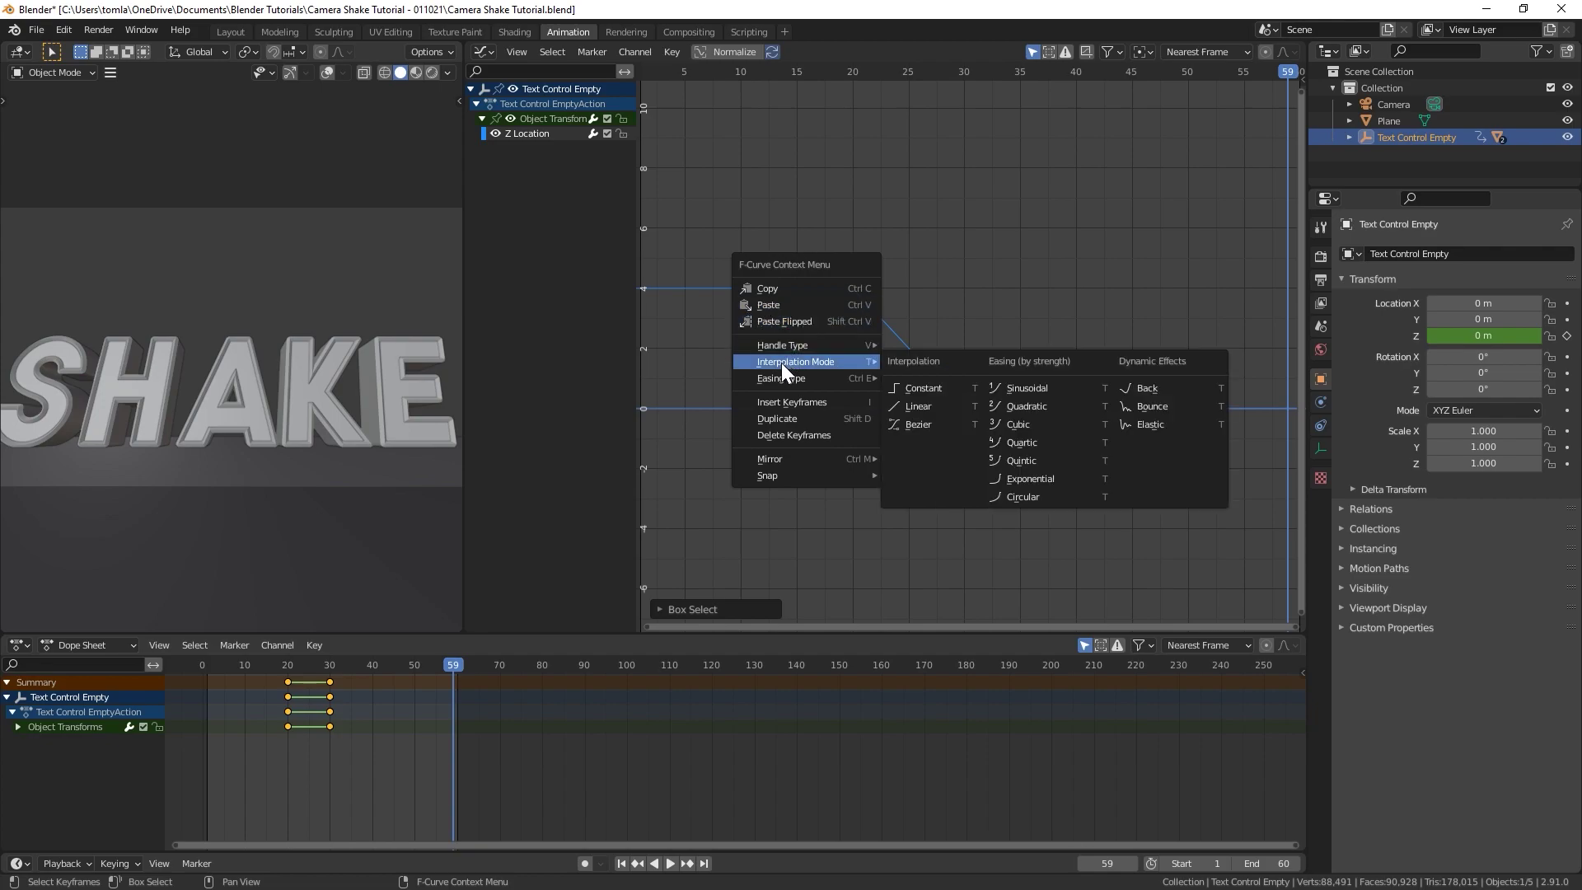
left_click(936, 425)
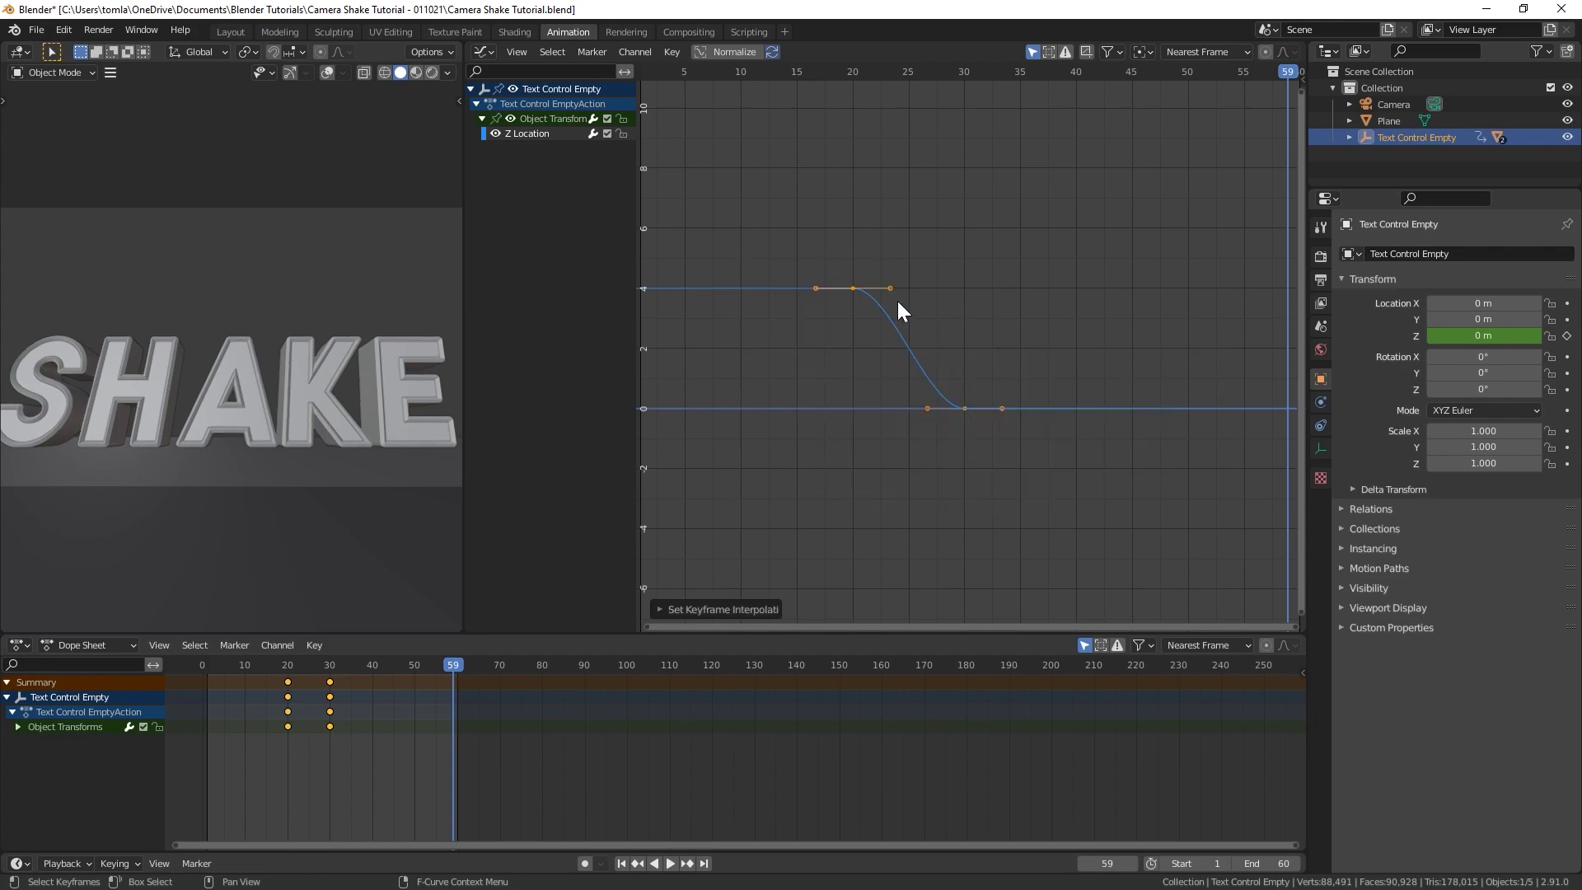
Step: Play and scrub the animation up to frame 28 to examine the eased fall in a zoomed-out camera view
key("space")
key("space")
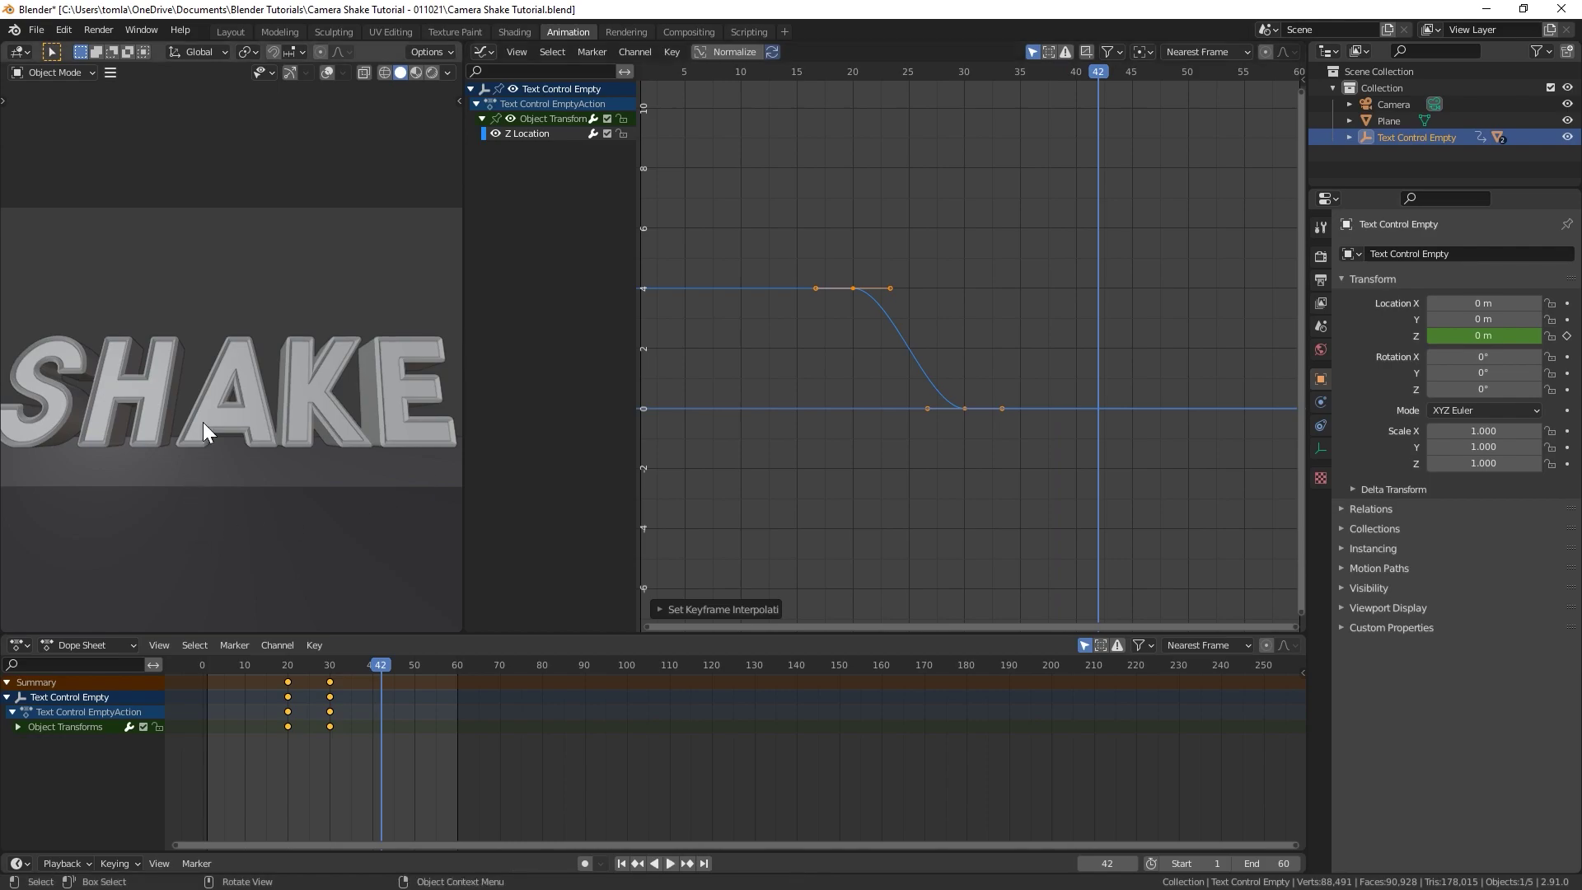
scroll(206, 420, "down", 2)
key("space")
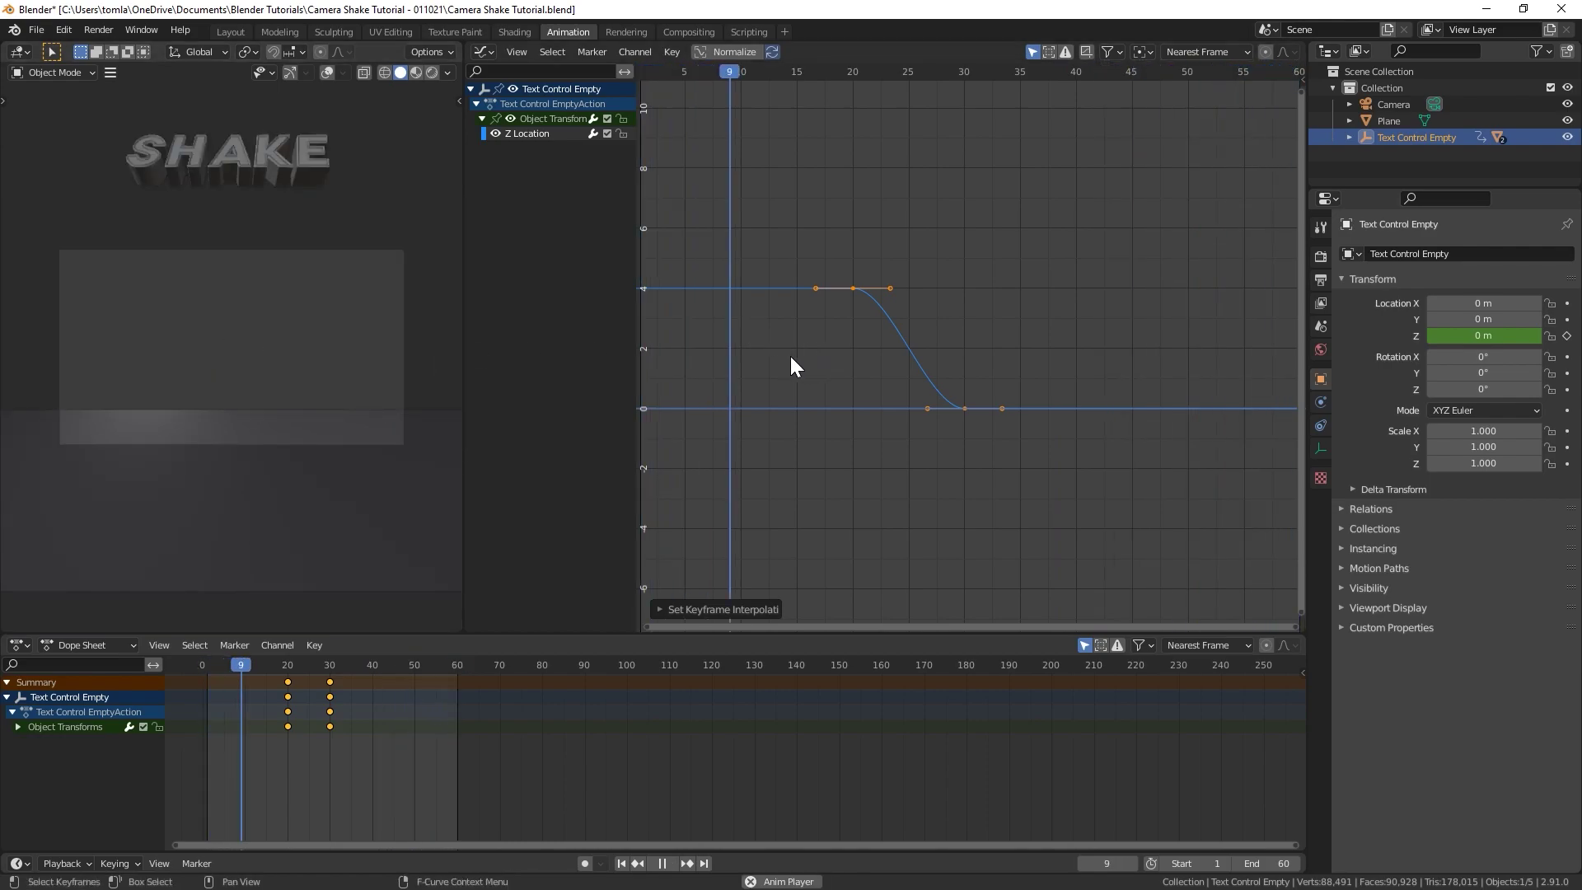
left_click(799, 70)
left_click_drag(828, 71, 942, 73)
key("space")
Step: Scale down the handles of the frame 30 Z Location keyframe to make the text's landing more abrupt
left_click(965, 409)
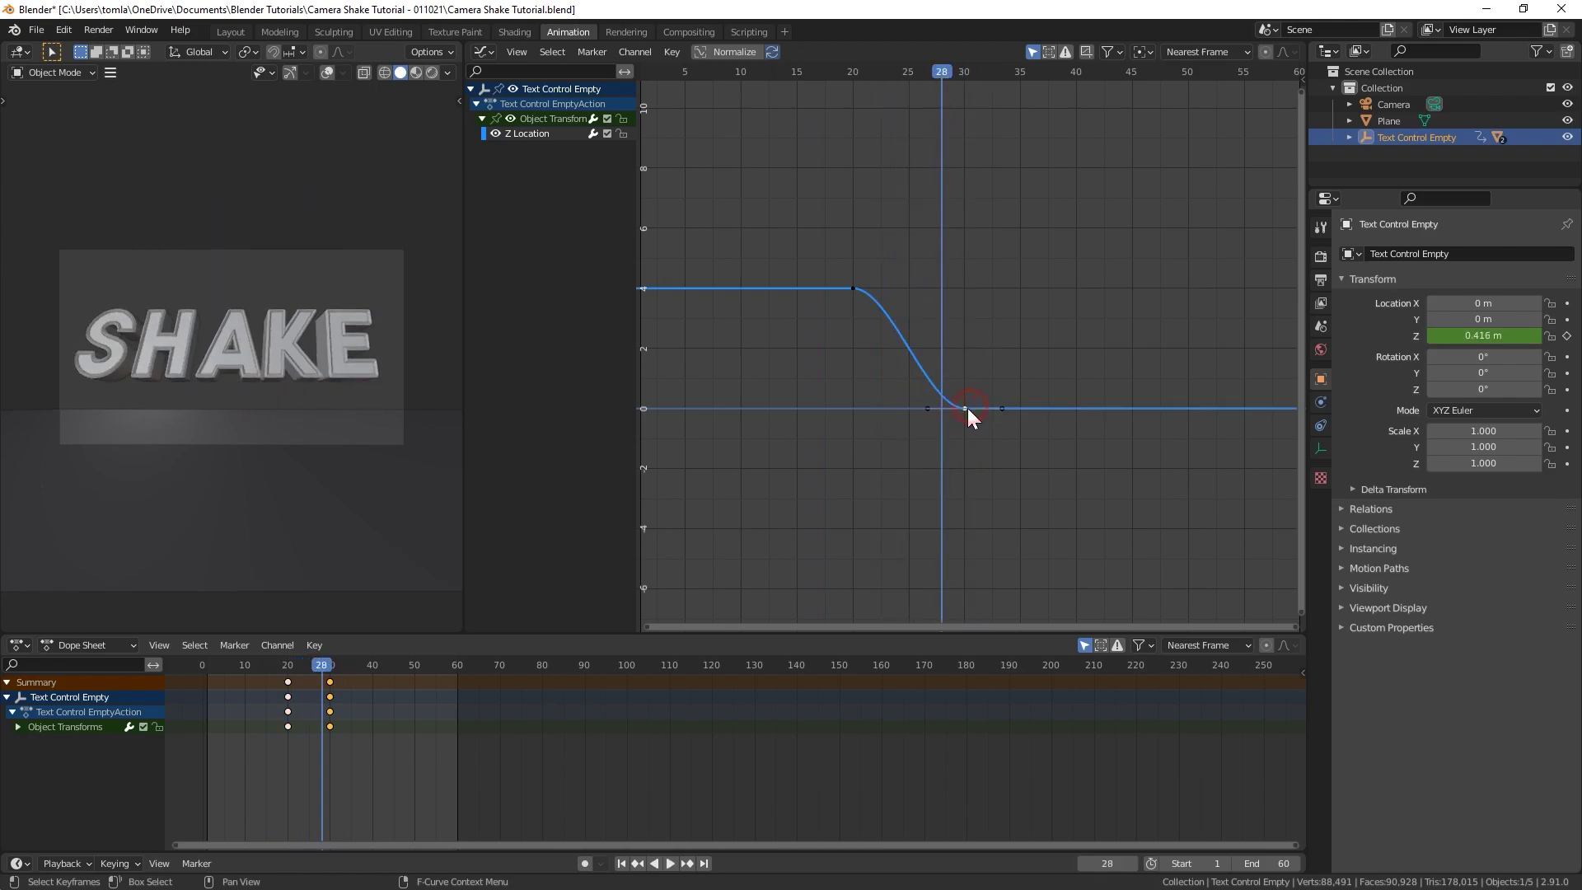
scroll(962, 406, "up", 3)
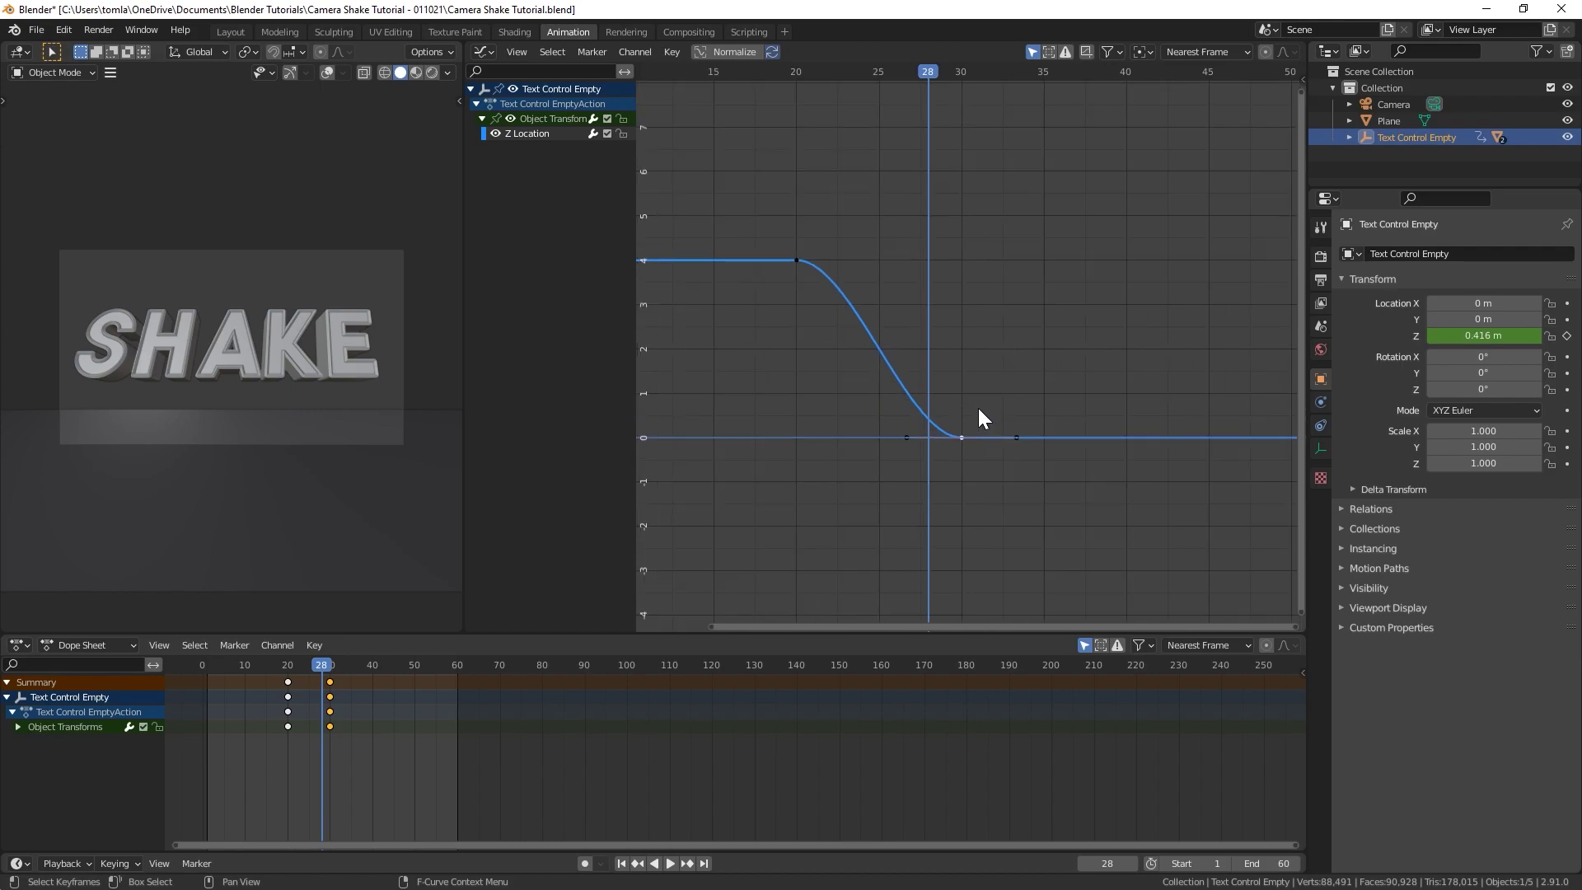
scroll(922, 412, "up", 2)
scroll(884, 417, "down", 2)
key("s")
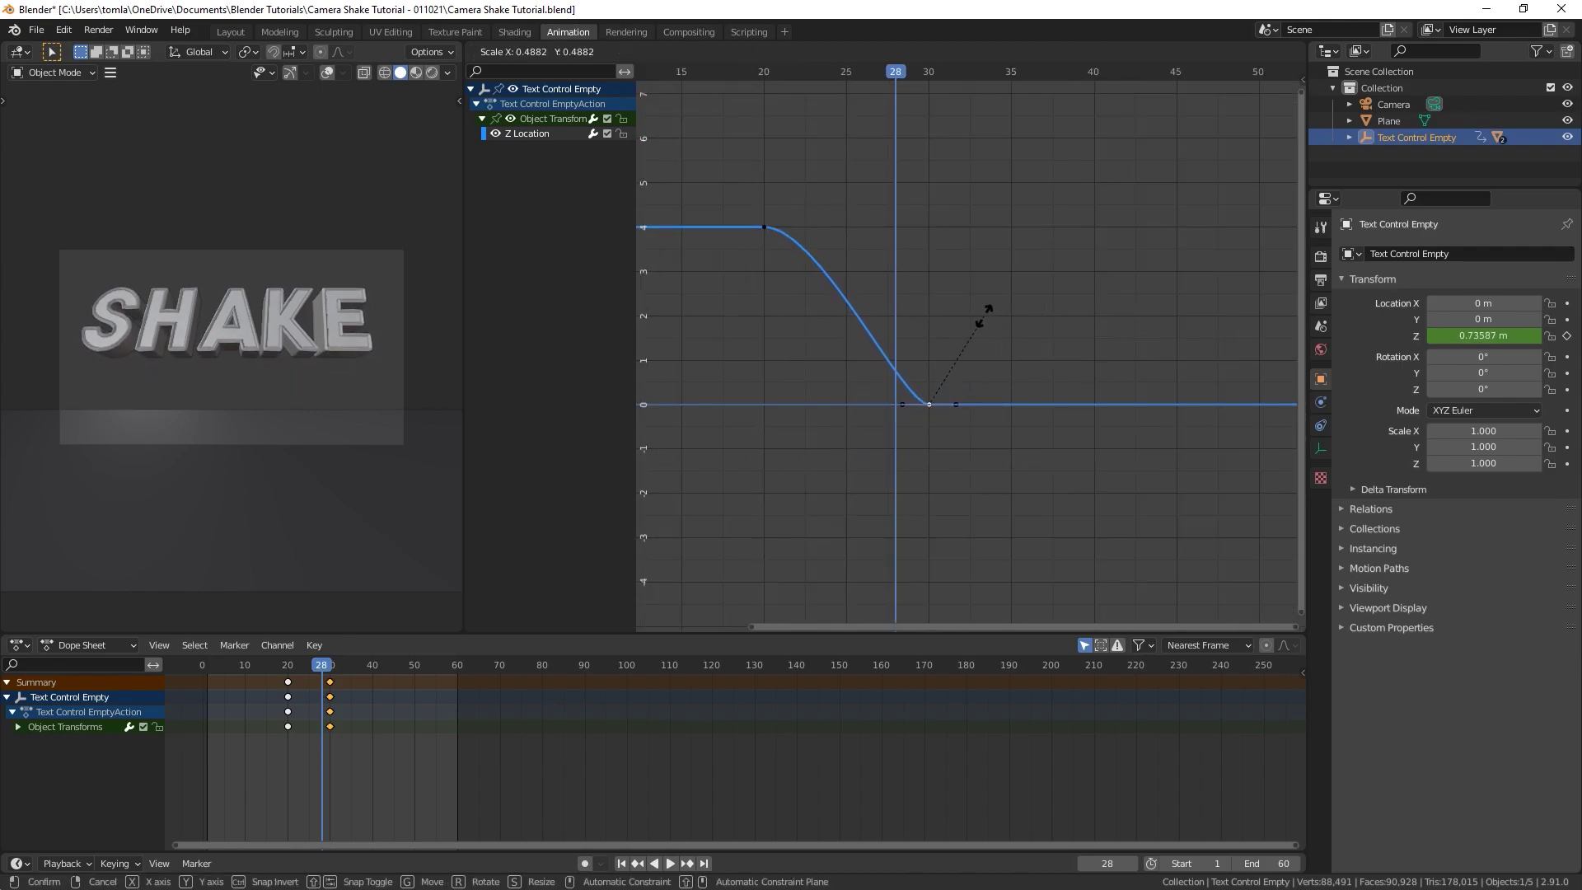
left_click(958, 359)
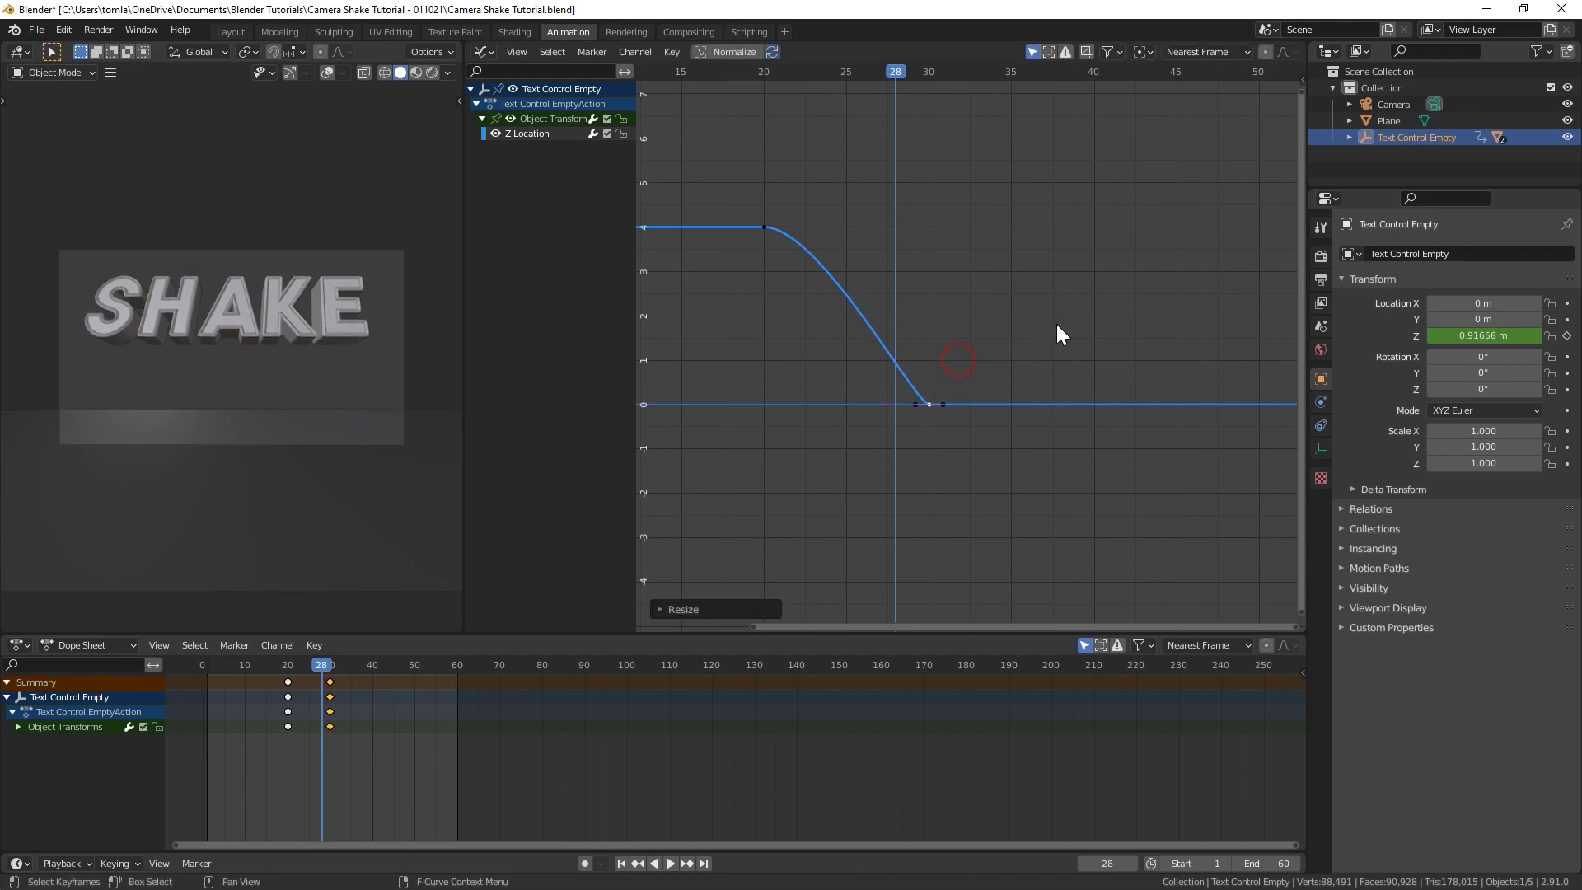
Step: Rotate the frame 30 Z Location keyframe's handles to follow the slope of the fall, and play back the landing
key("r")
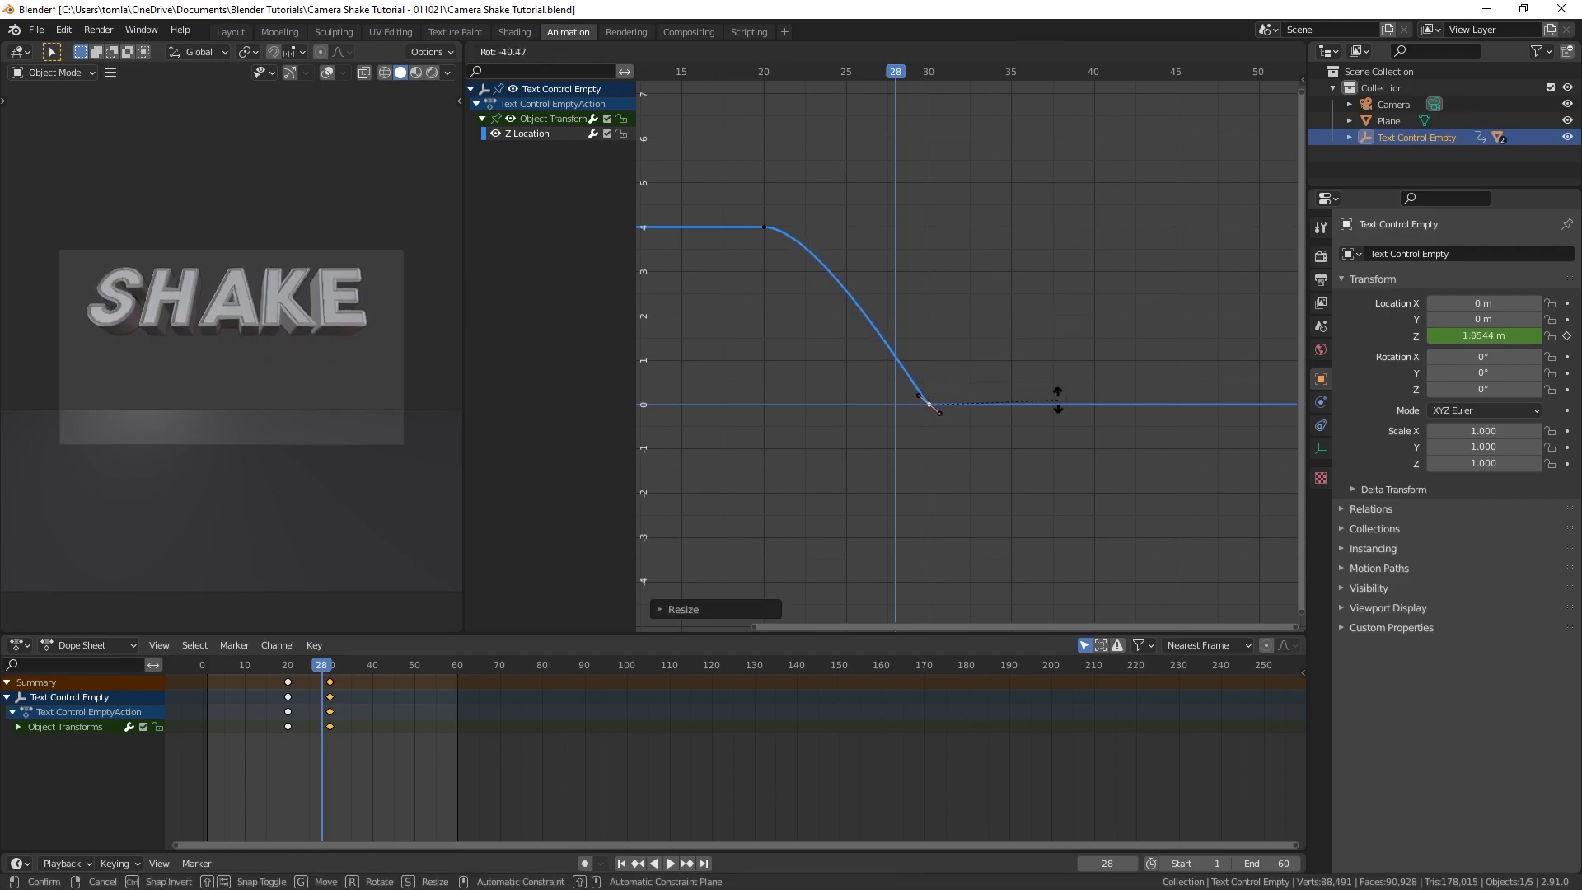
left_click(1026, 434)
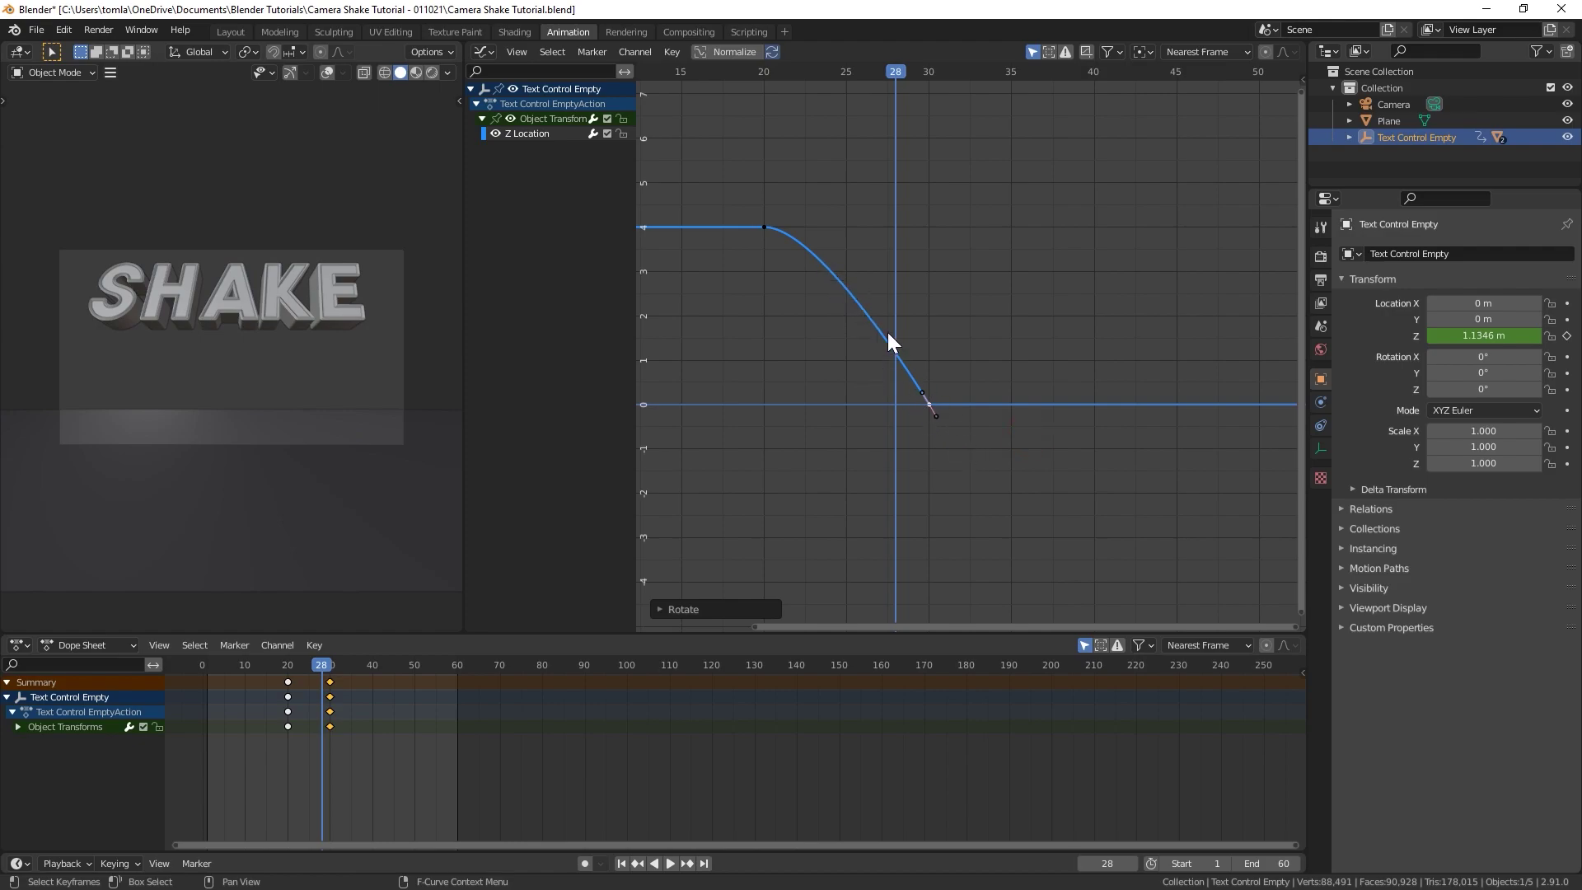
key("space")
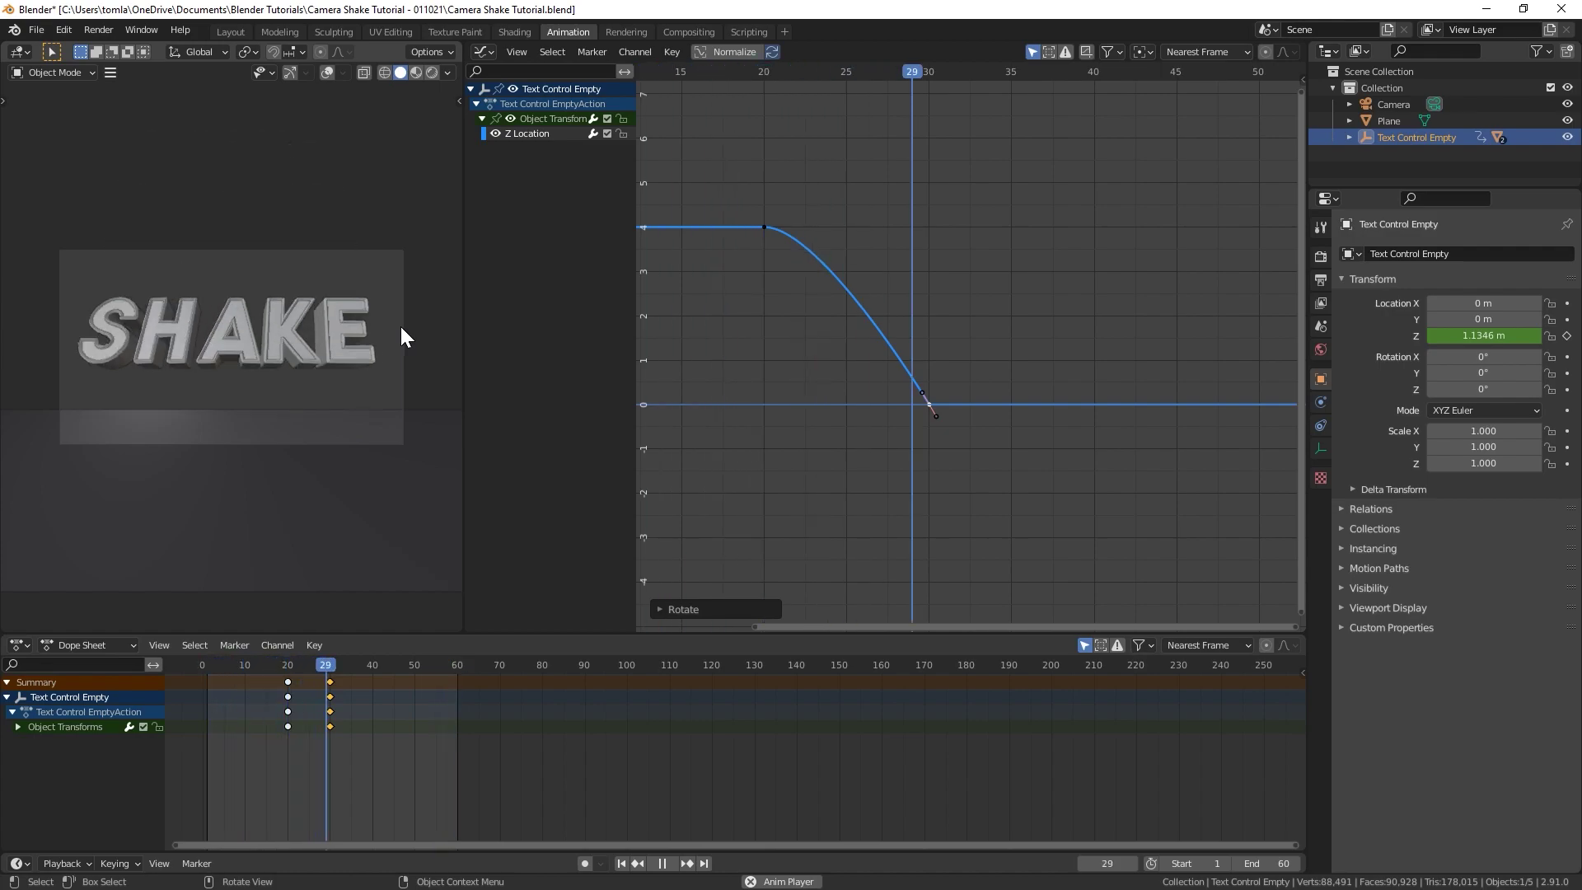
key("space")
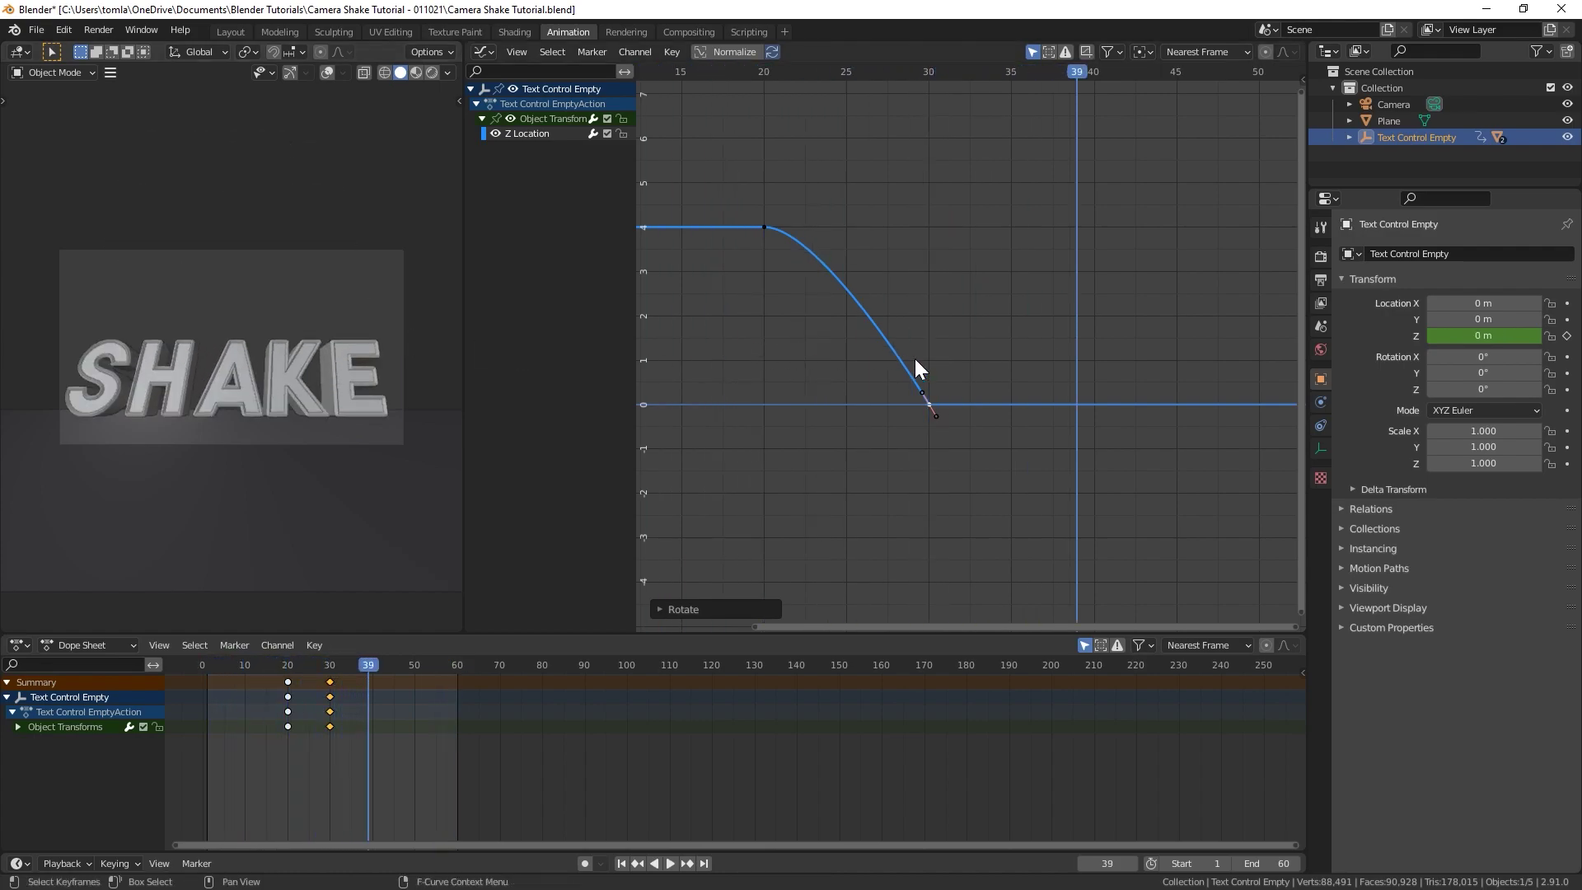
Step: Scale up the handles of the frame 20 Z Location keyframe to about twice their length for a slower start to the fall
left_click(764, 226)
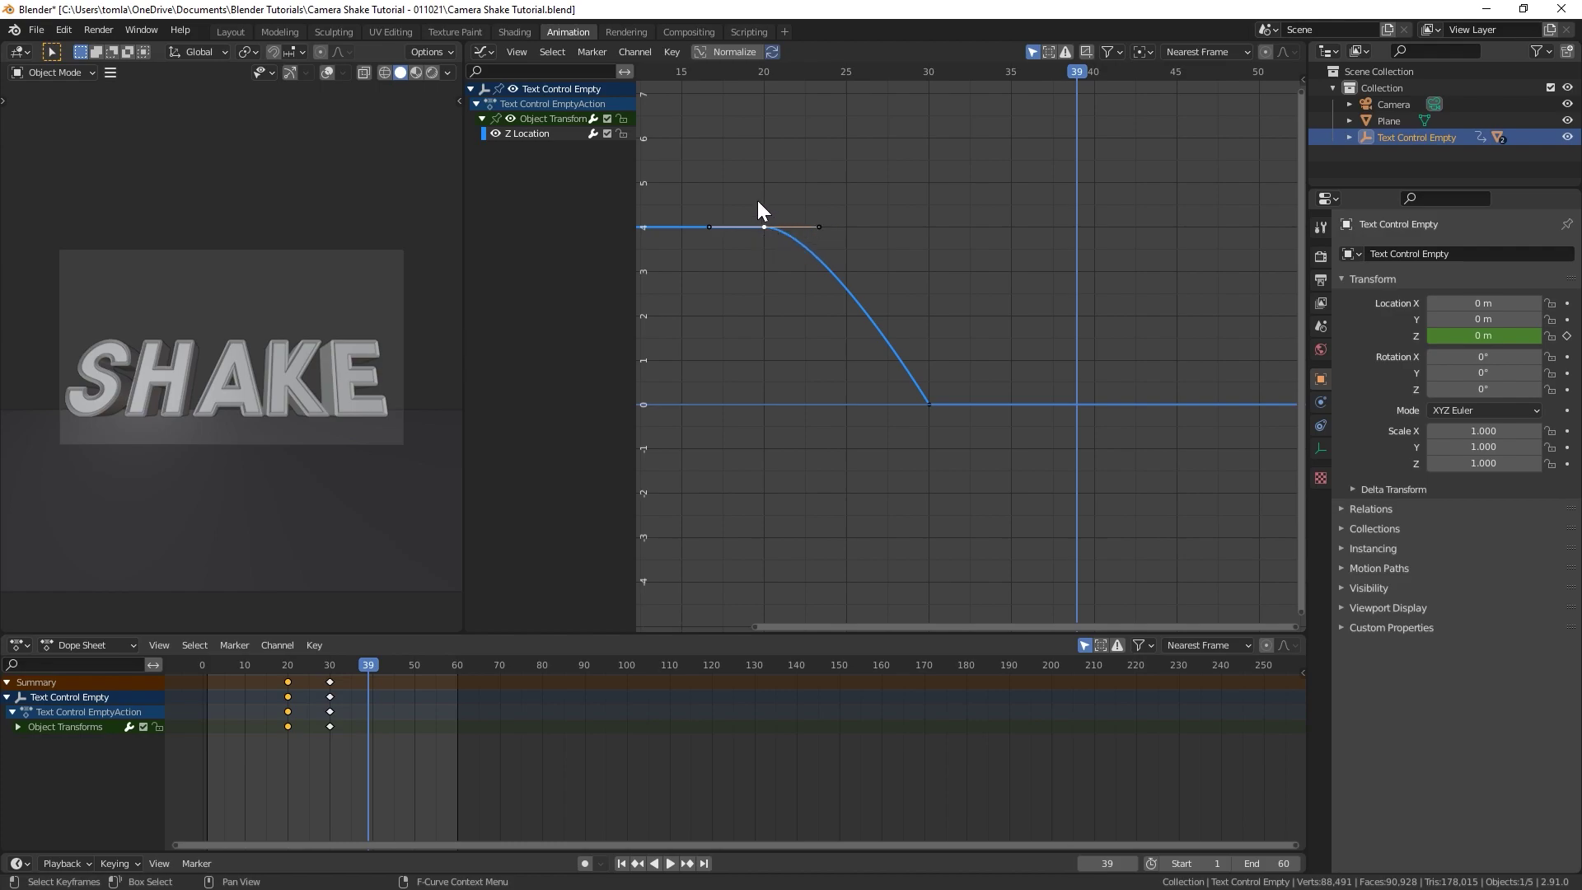
key("s")
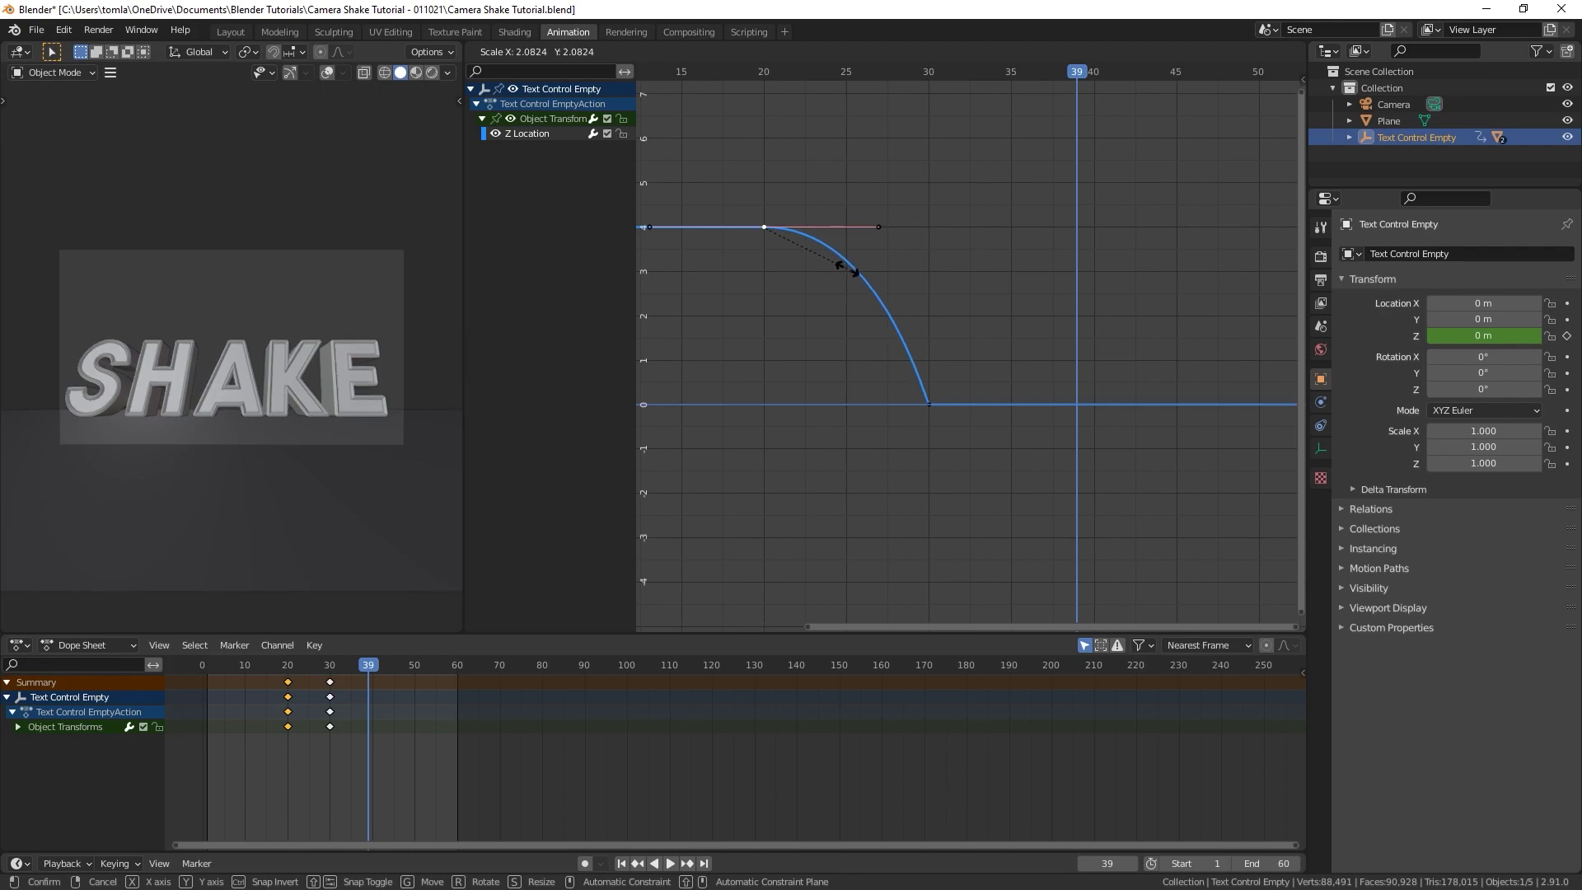
left_click(846, 268)
Step: Rotate the frame 30 keyframe's handles to a steeper angle that lines up with the end of the fall curve
left_click_drag(952, 386, 873, 455)
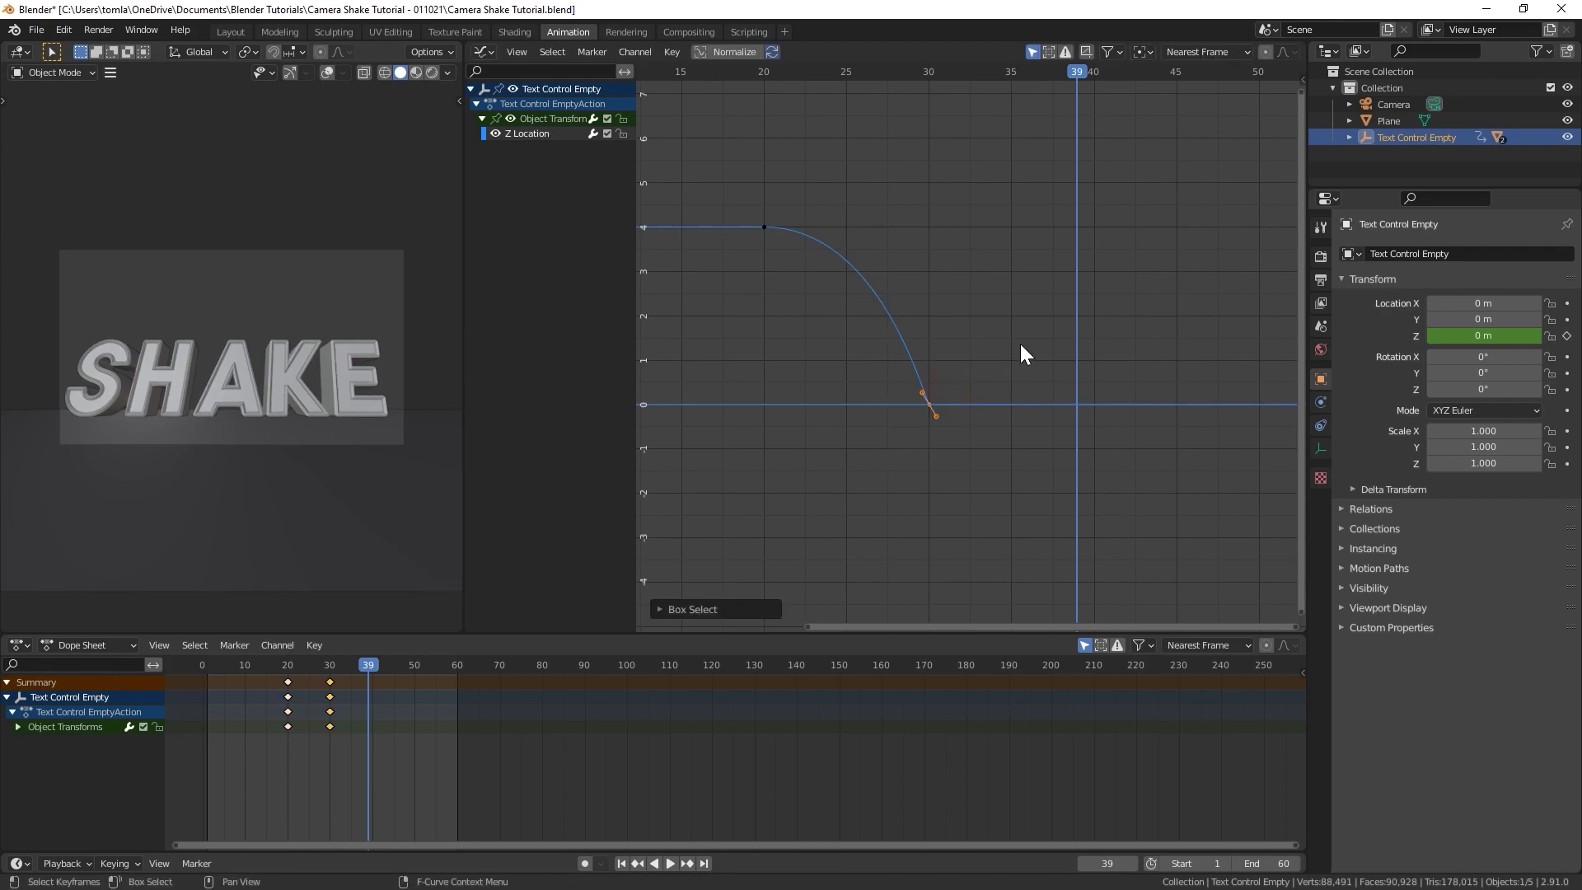
key("r")
left_click(1012, 371)
scroll(998, 416, "up", 2)
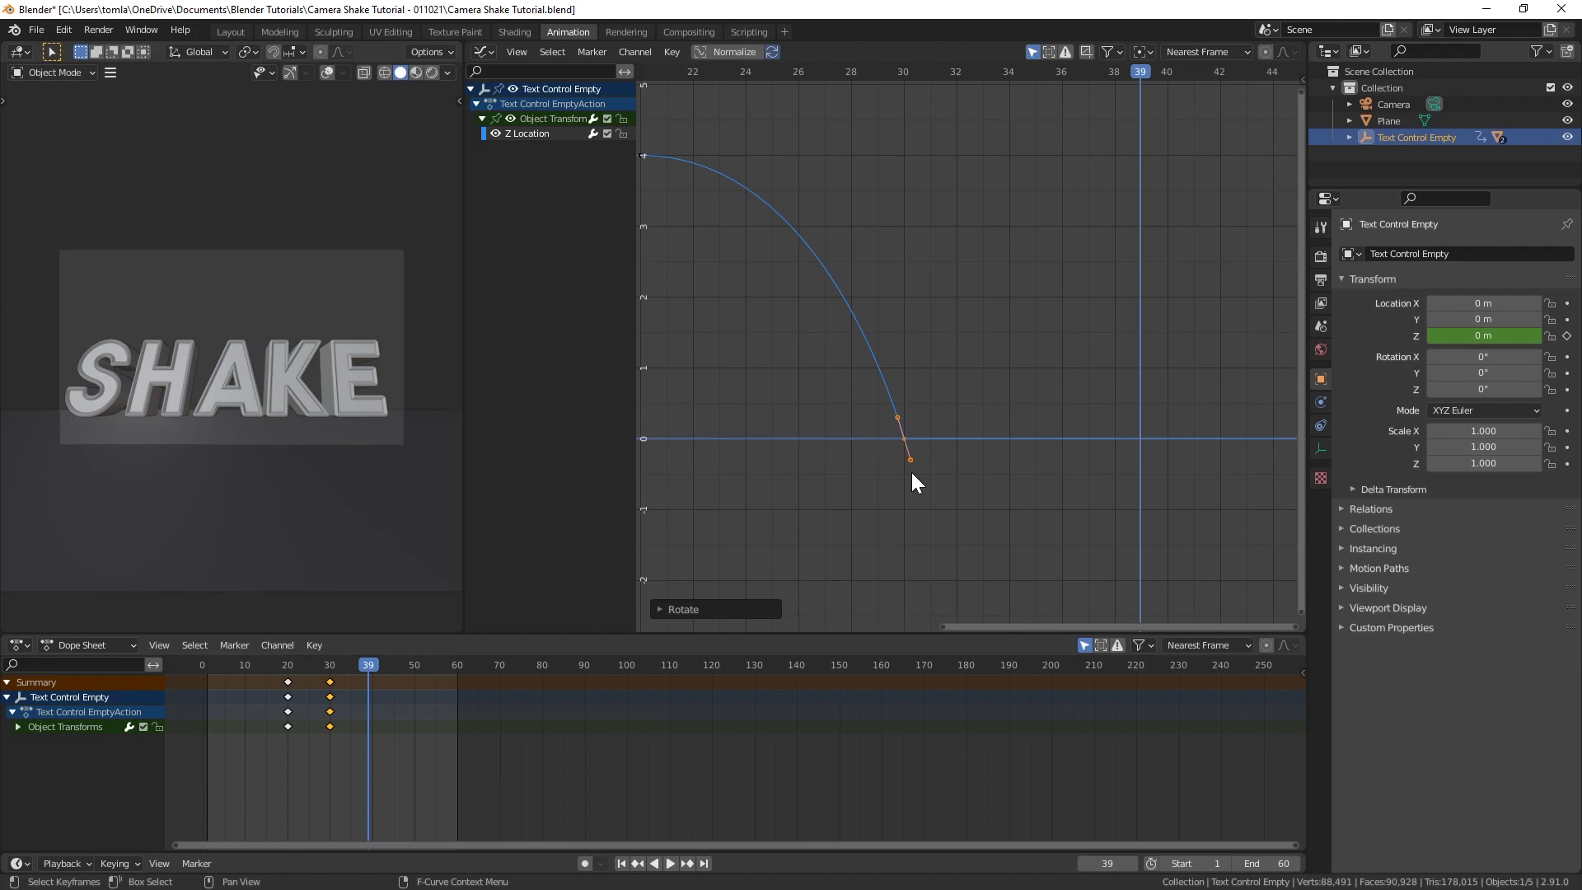
scroll(857, 263, "down", 2)
Step: Play the text drop from frame 1 to check its timing, and save the blend file
left_click(208, 664)
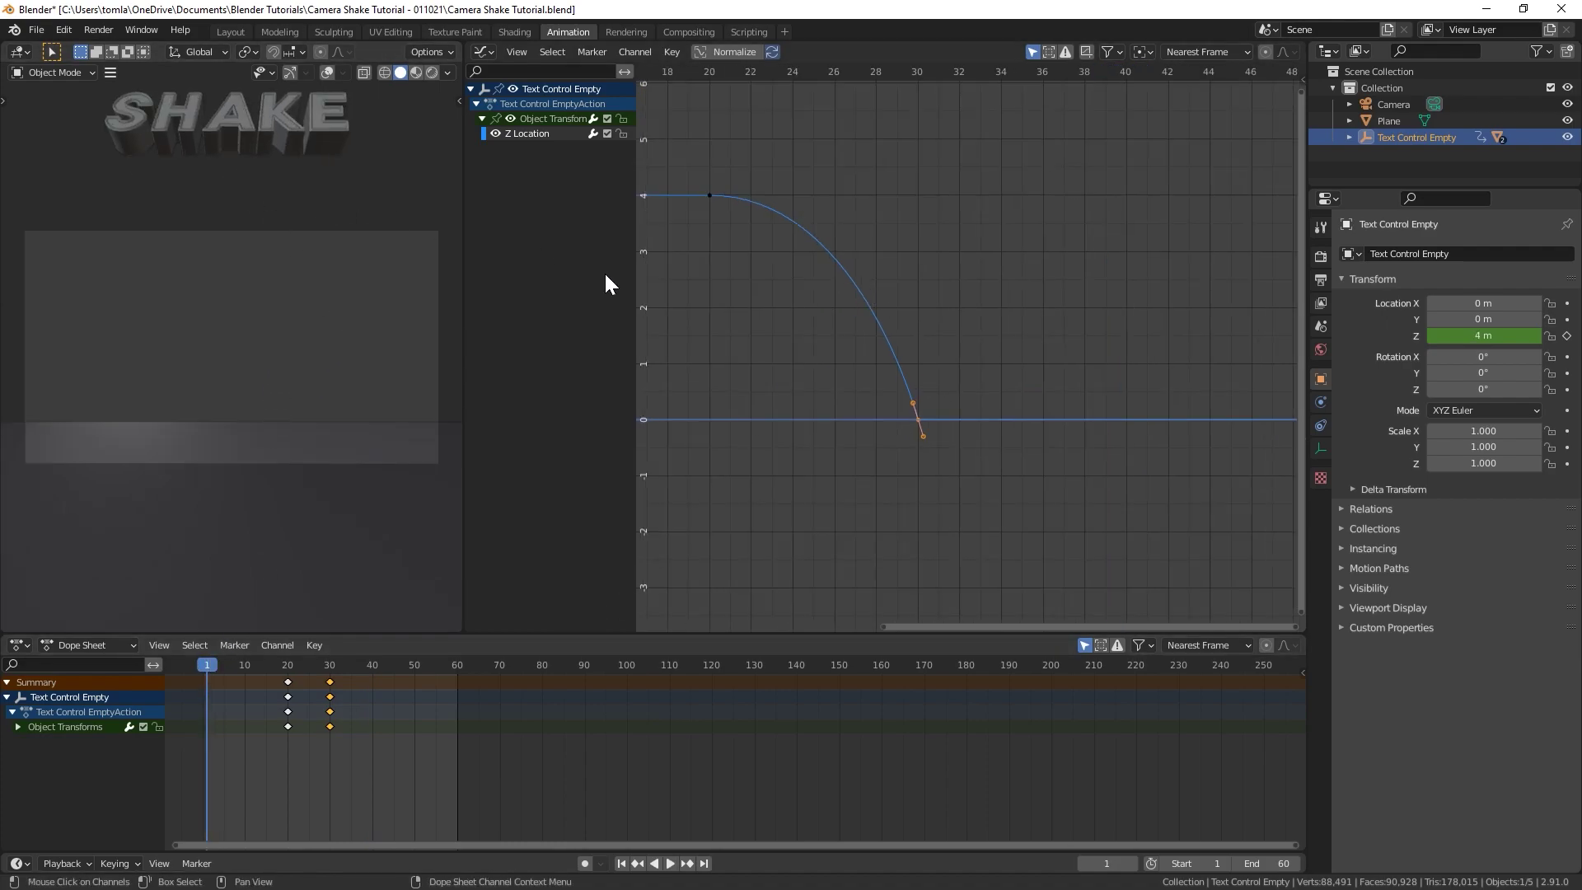
key("space")
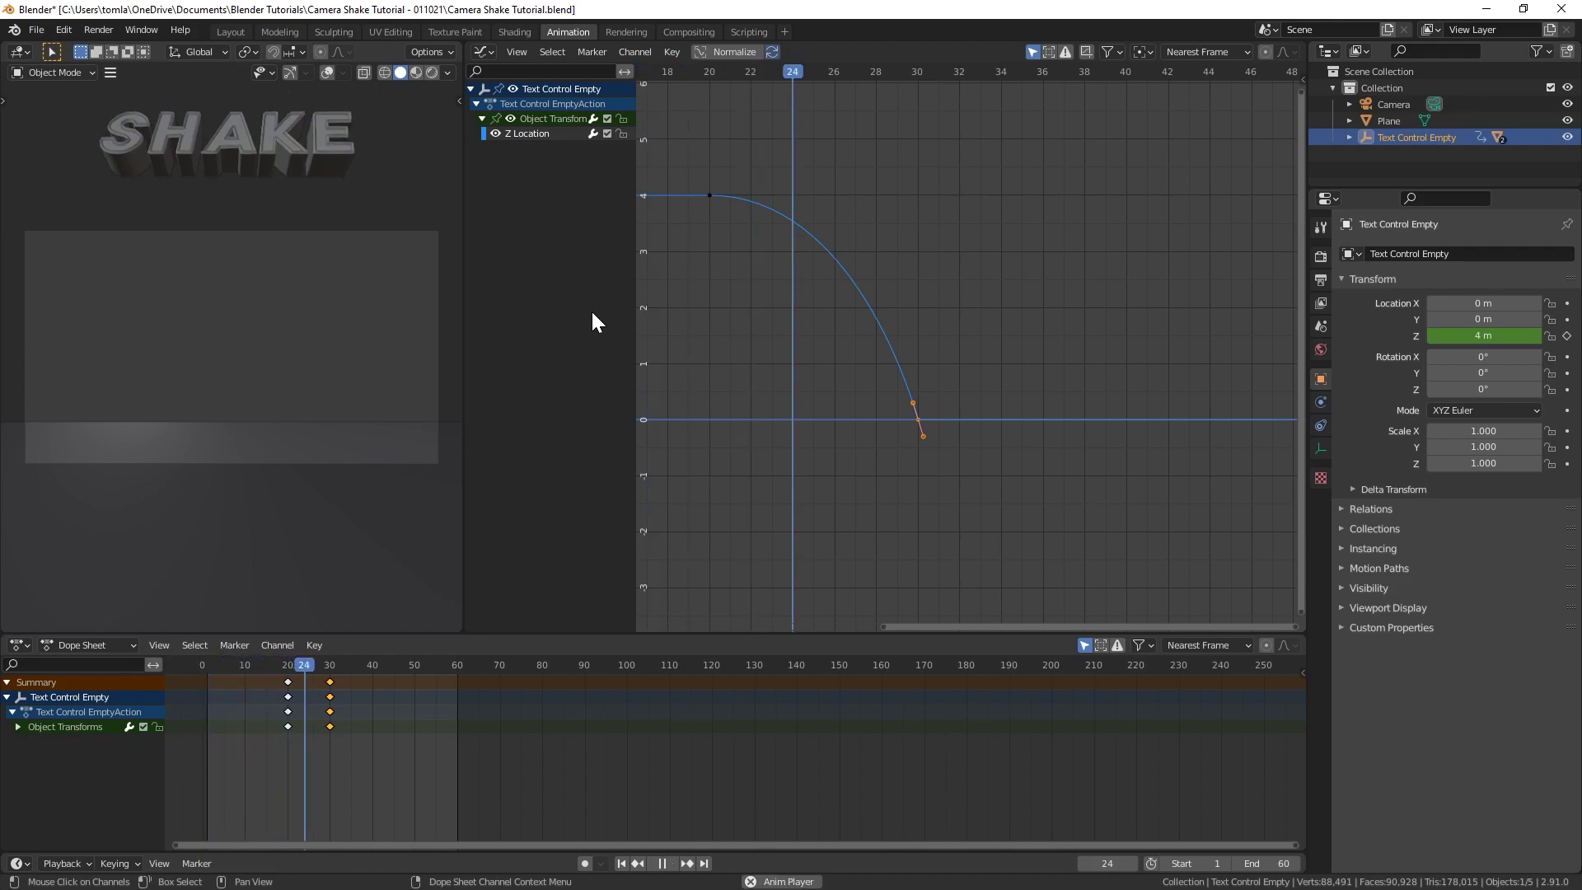
key("ctrl+s")
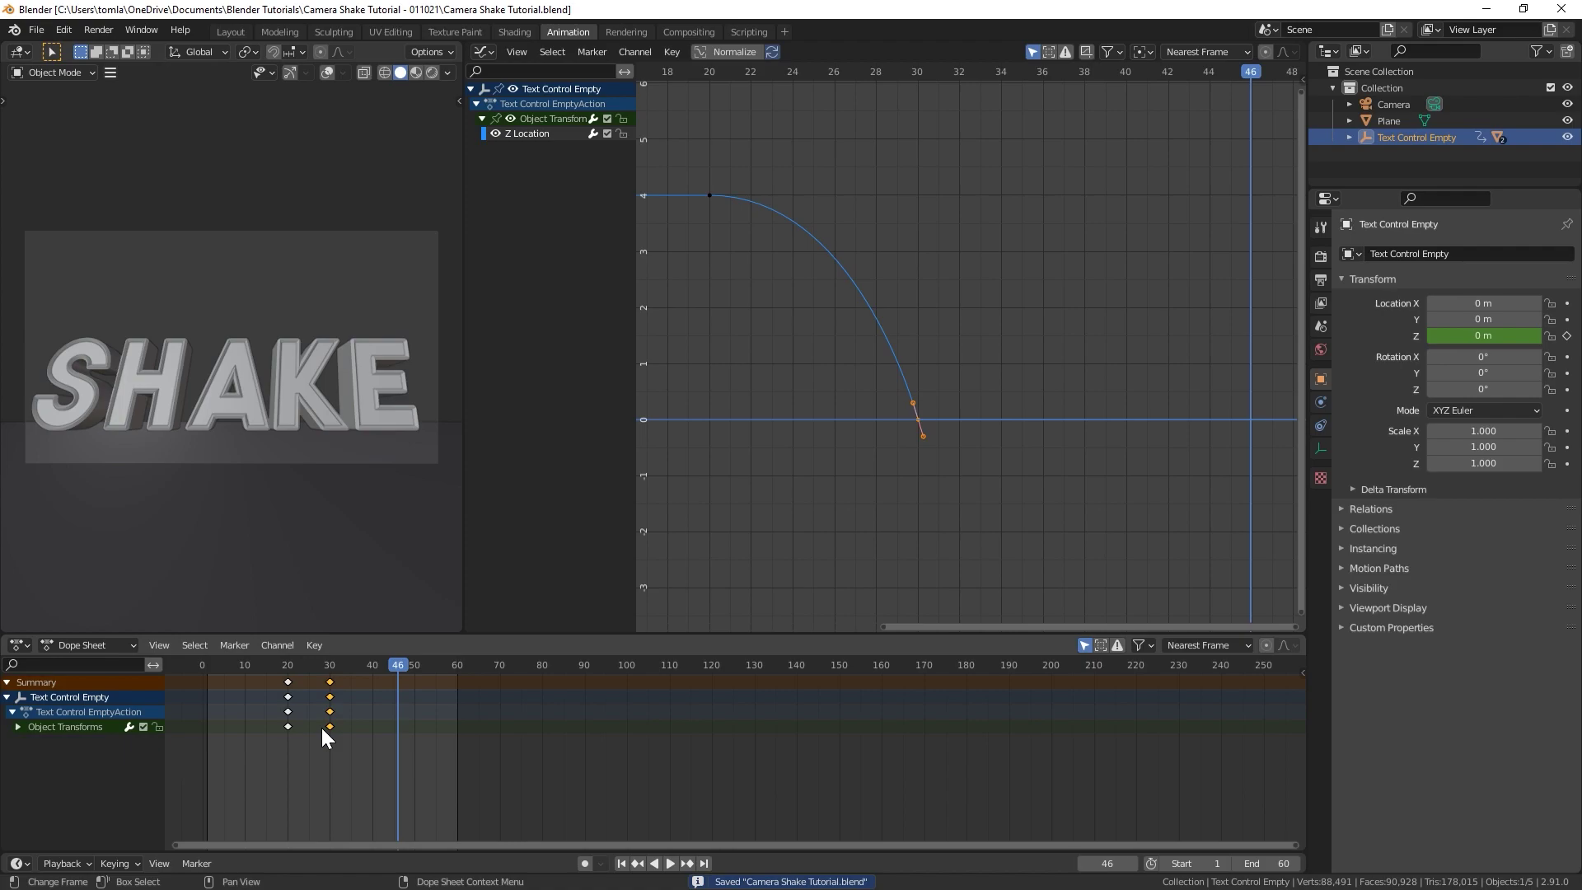
key("space")
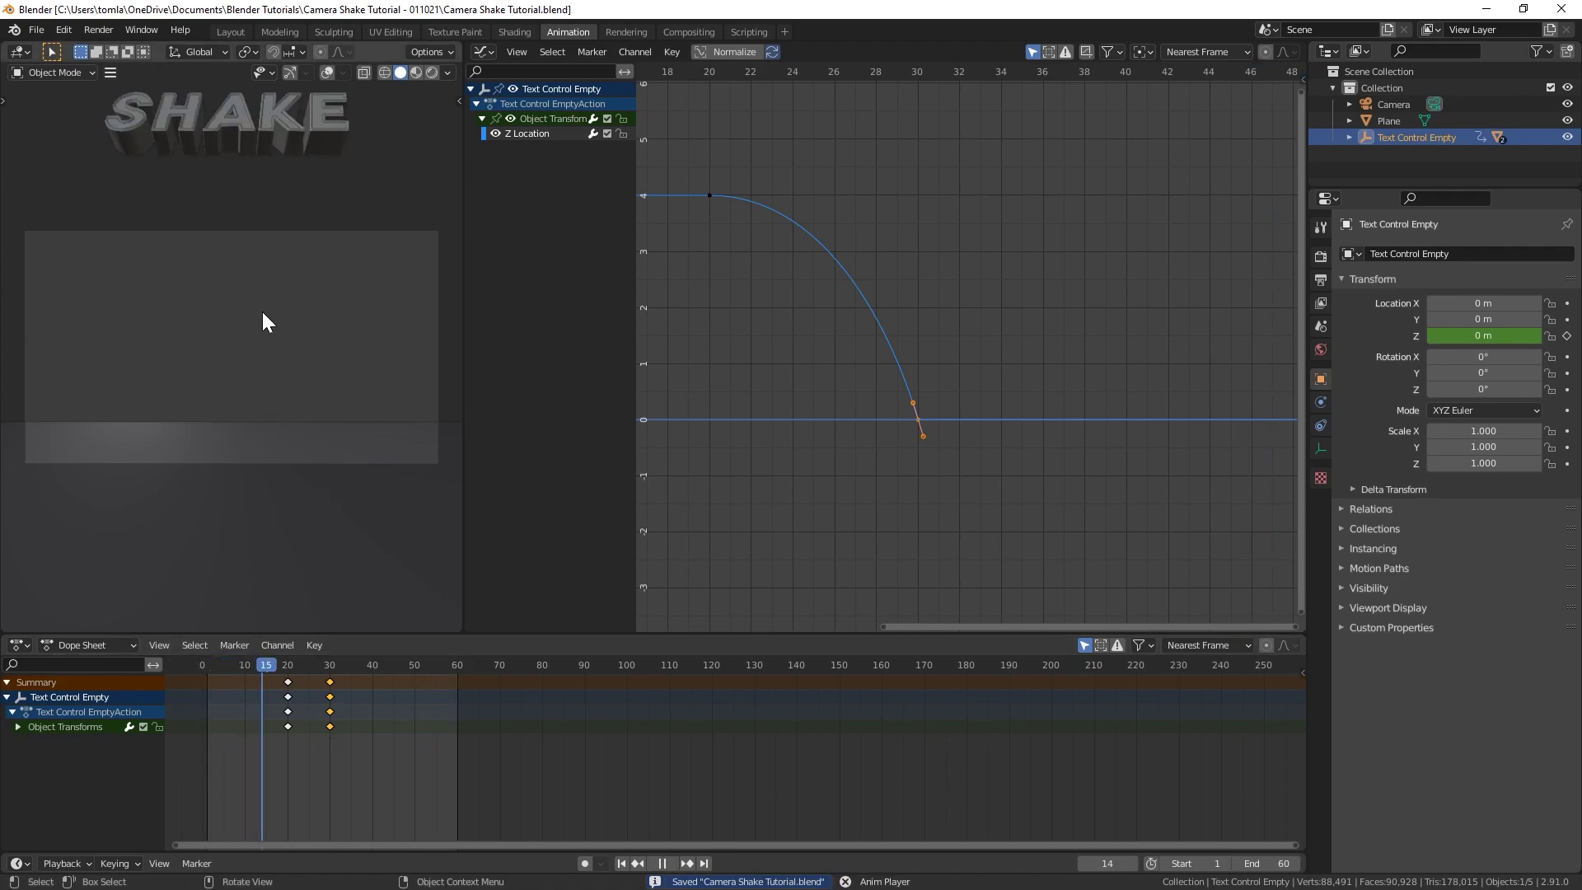
key("space")
Step: Insert single keyframes on the Camera's X and Z rotation at frame 30
left_click(368, 233)
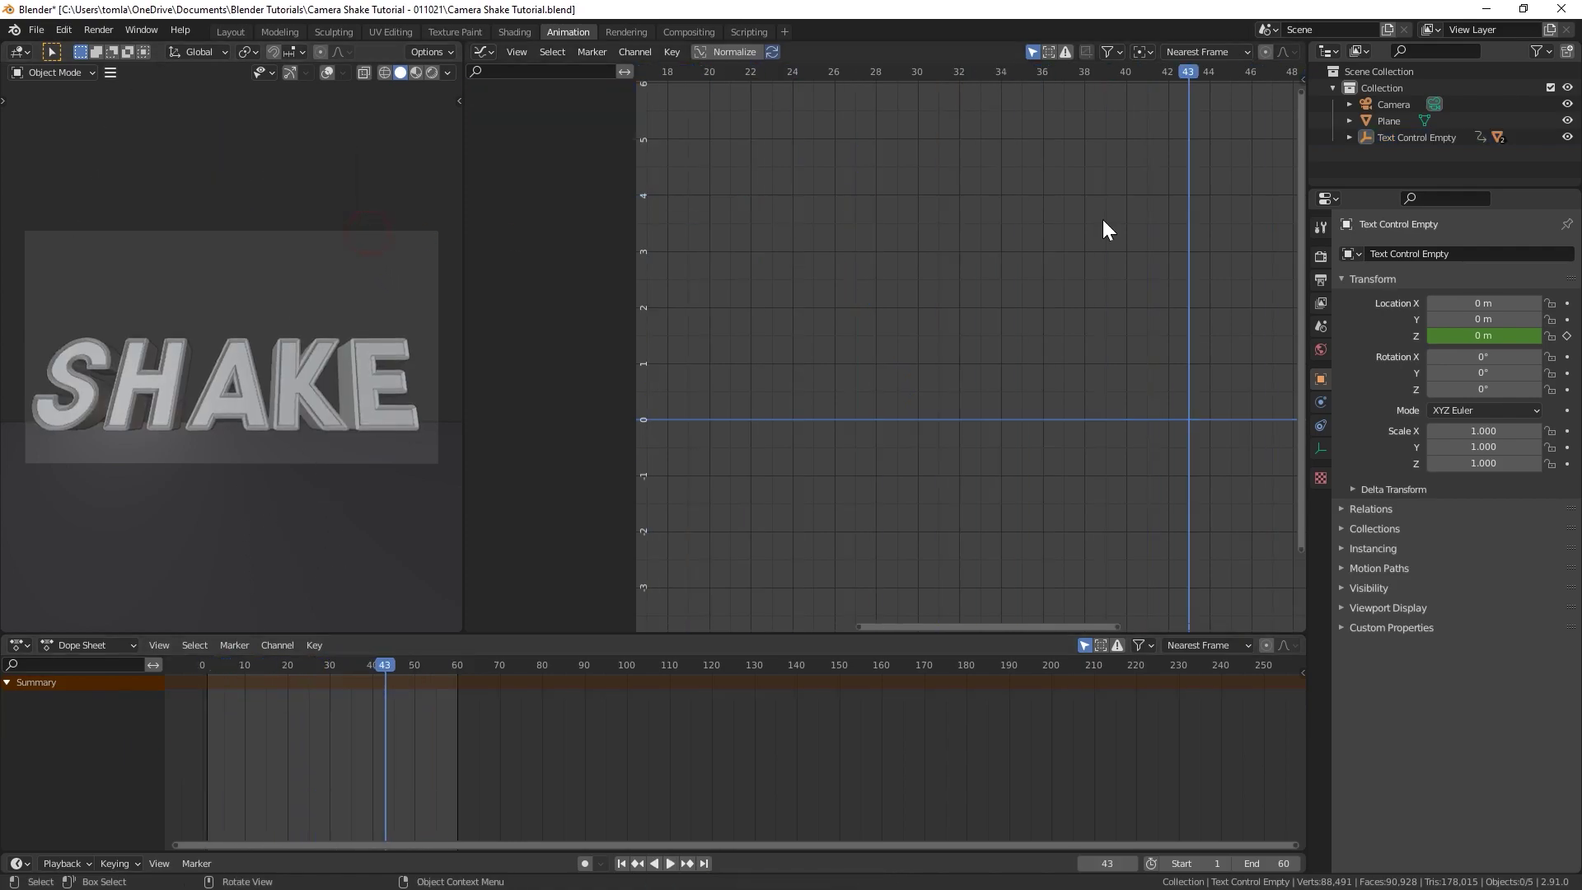
left_click(1401, 104)
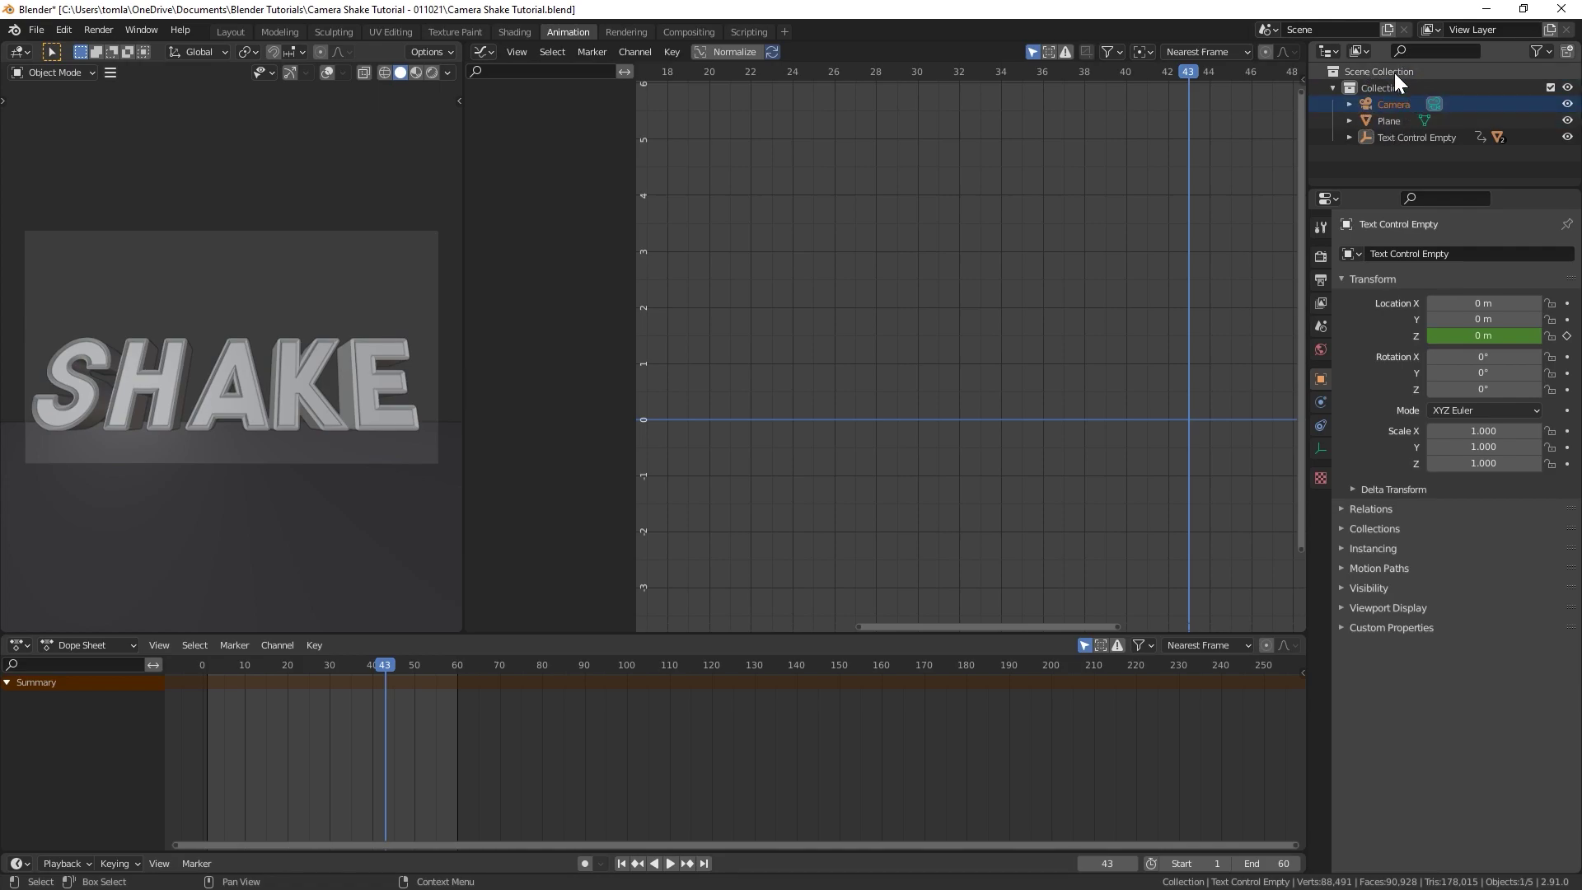
key("Home")
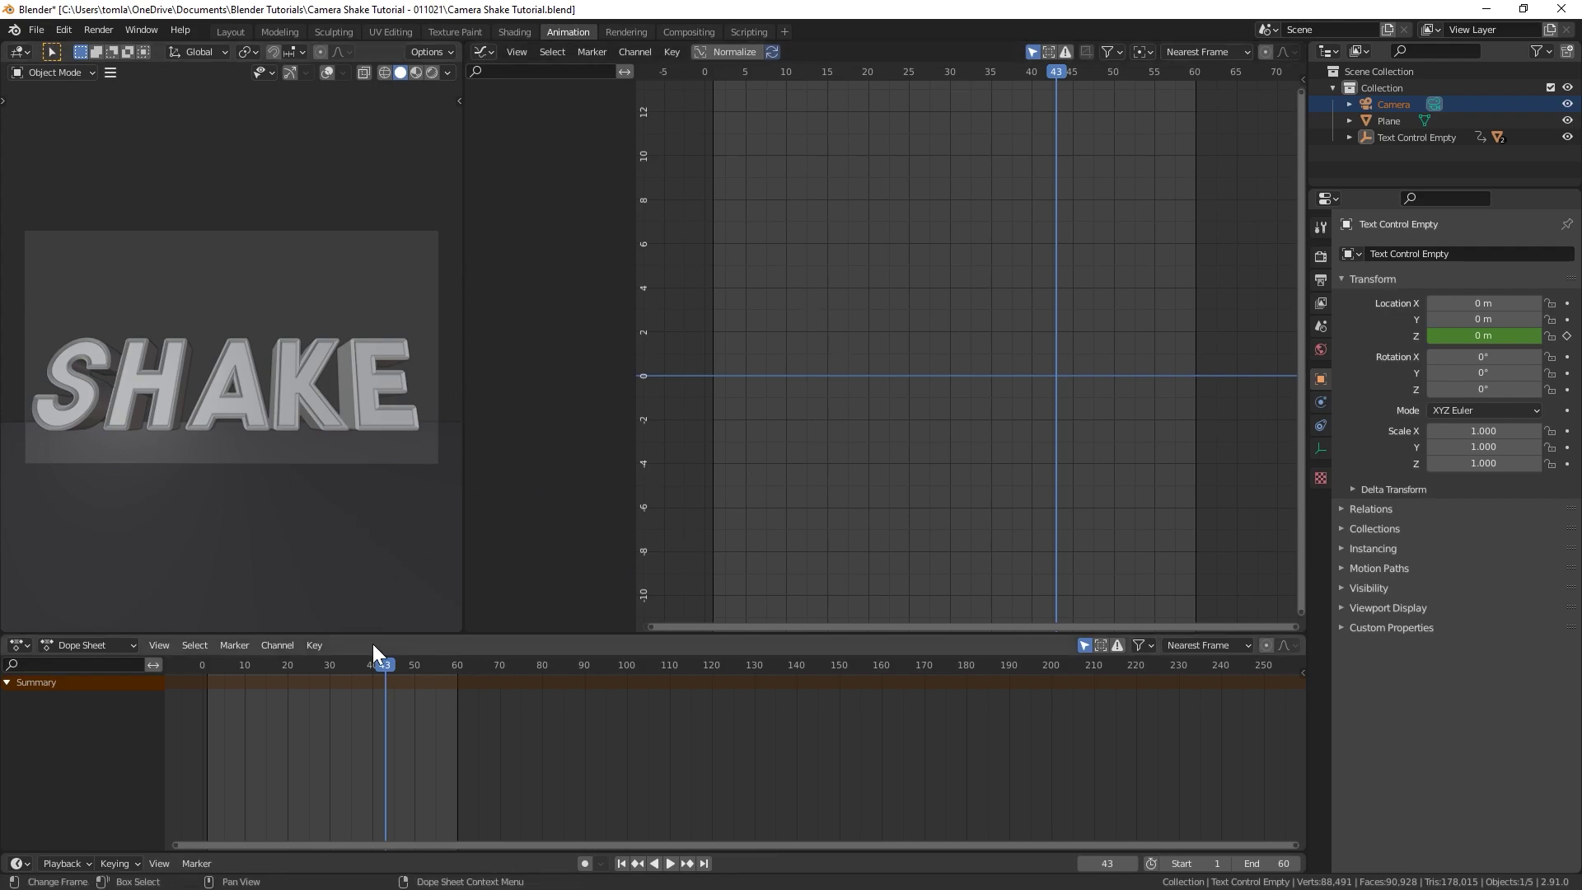
left_click(327, 669)
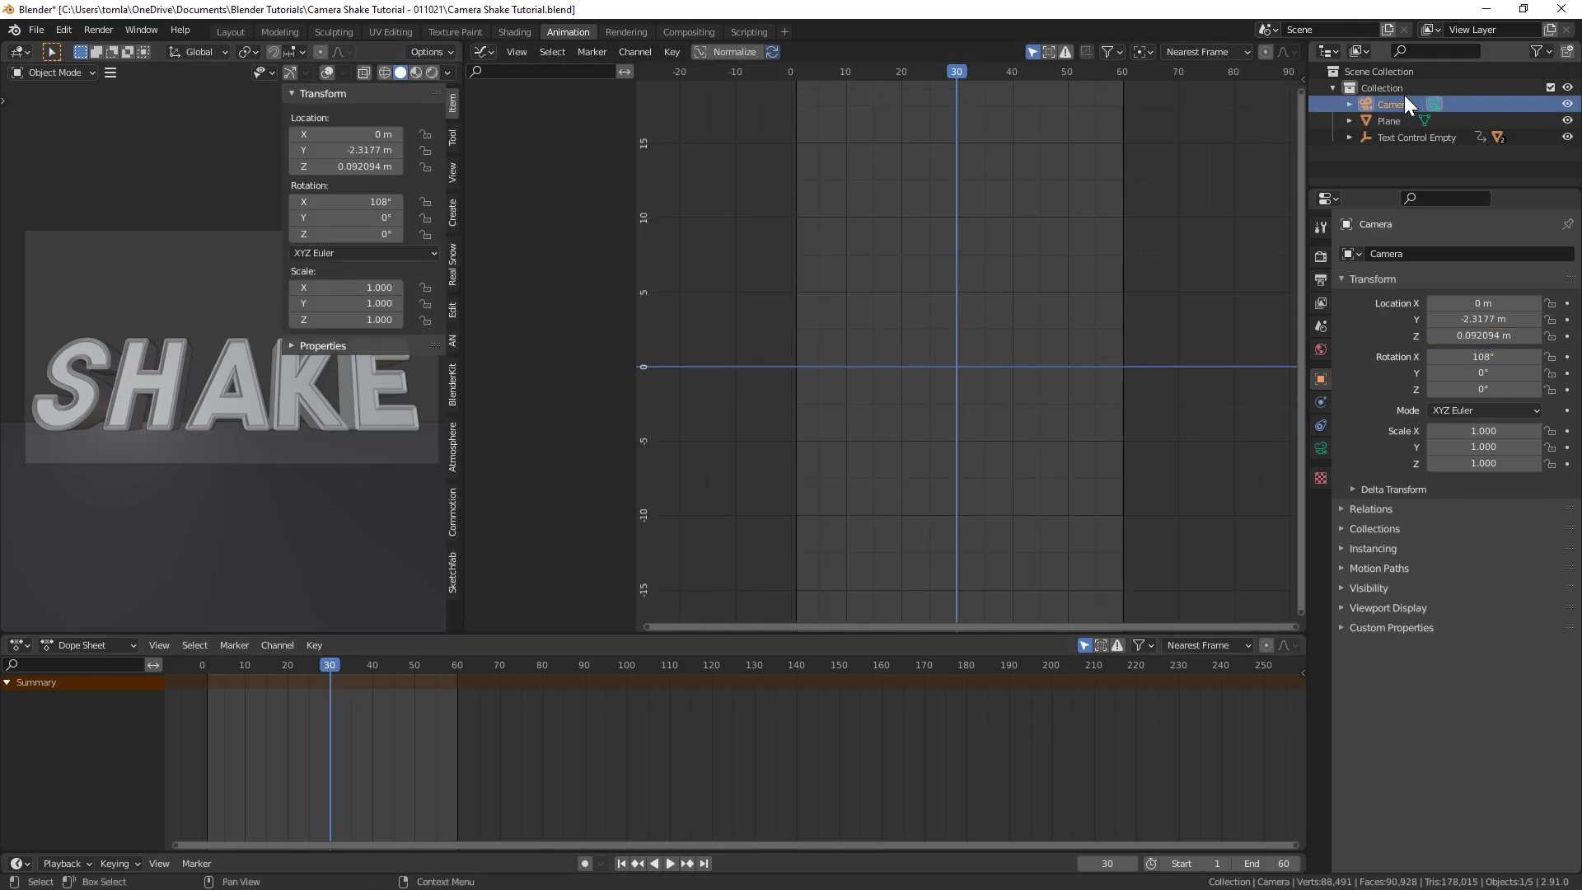
right_click(352, 201)
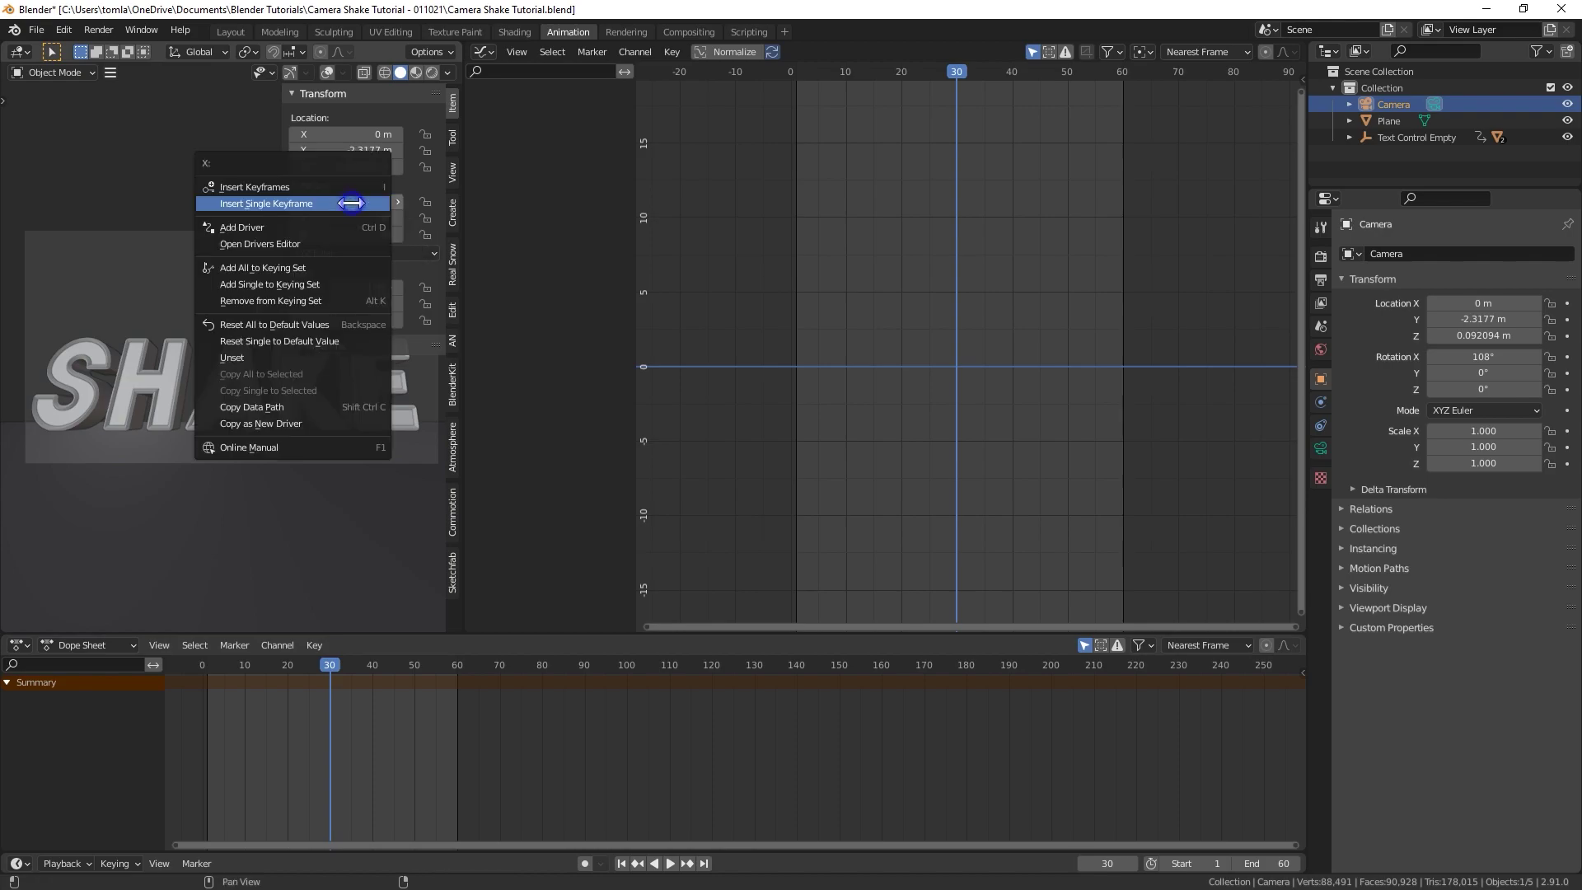
left_click(274, 207)
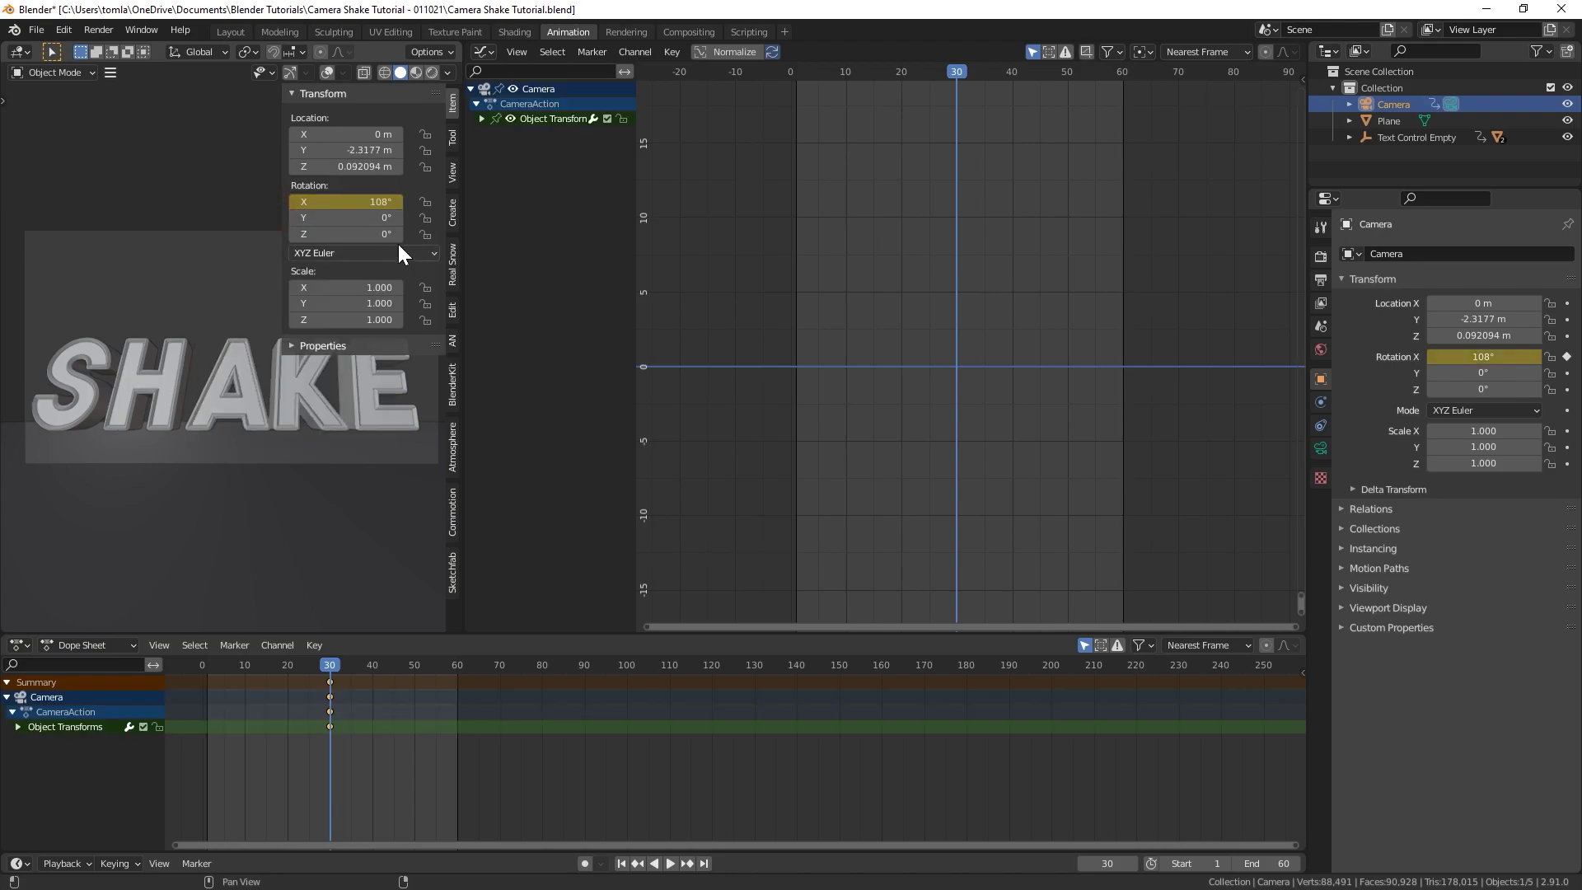
key("i")
Step: Add a Noise modifier to the Camera's X Euler Rotation curve
left_click(482, 119)
left_click(525, 135)
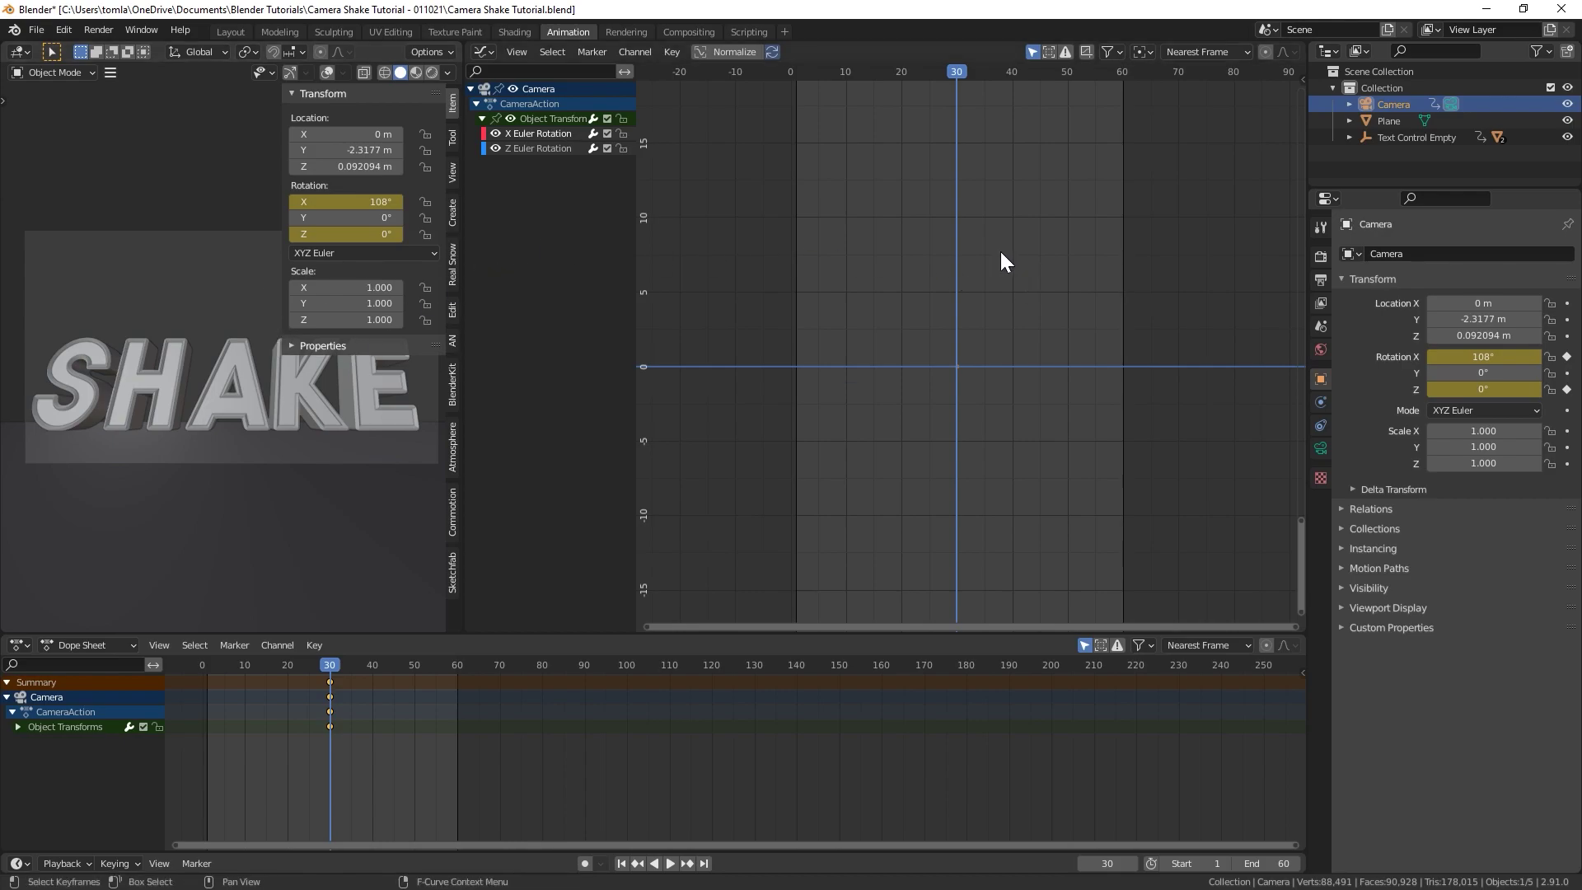
key("n")
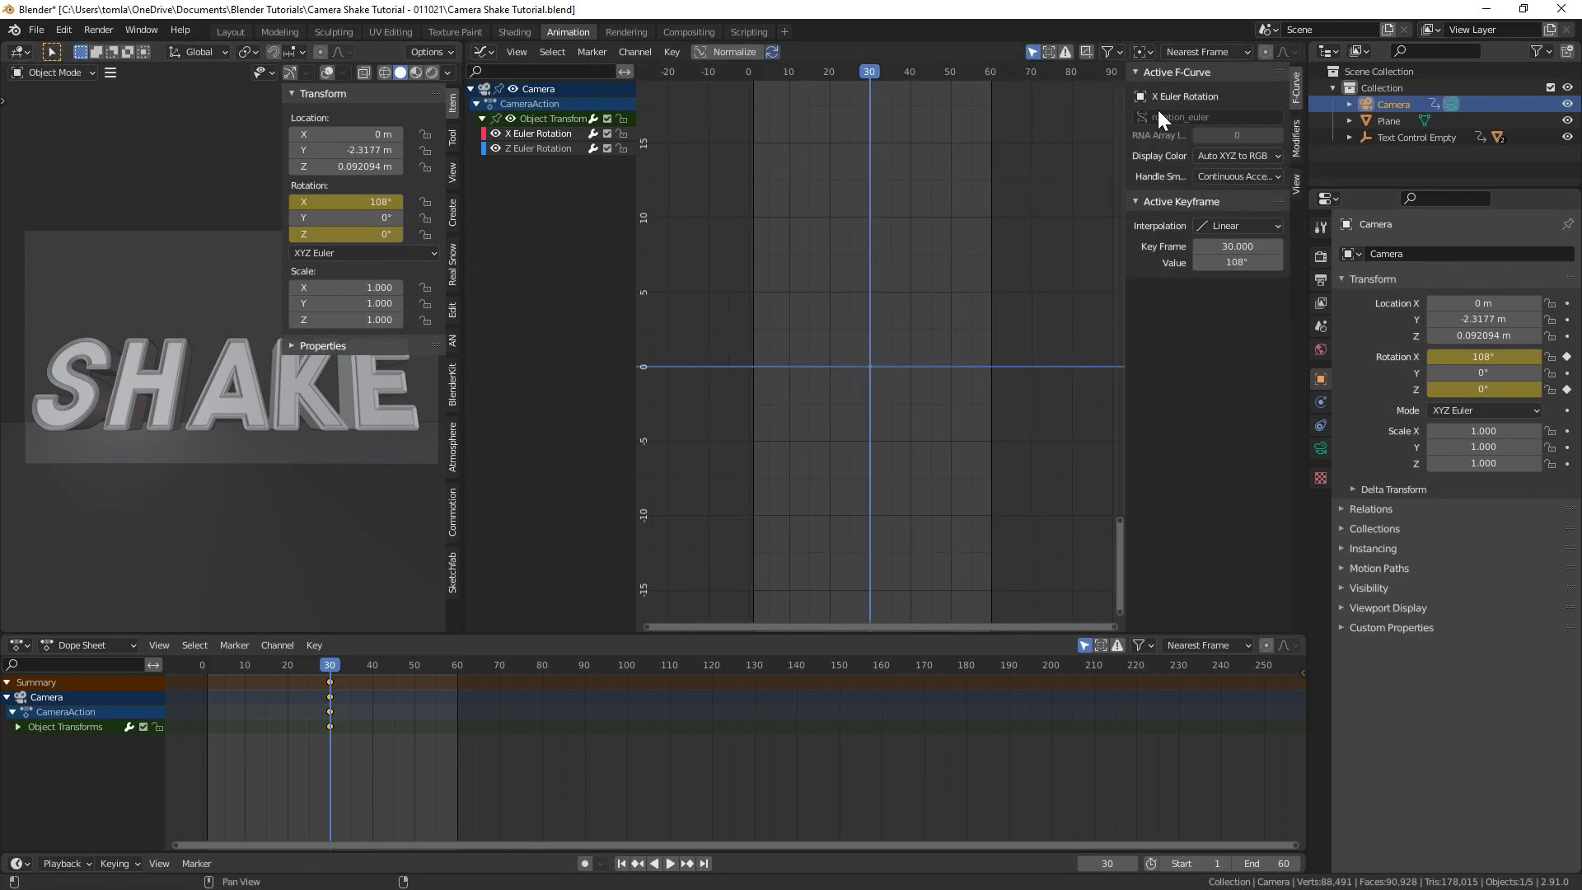
left_click(1295, 133)
left_click(1208, 94)
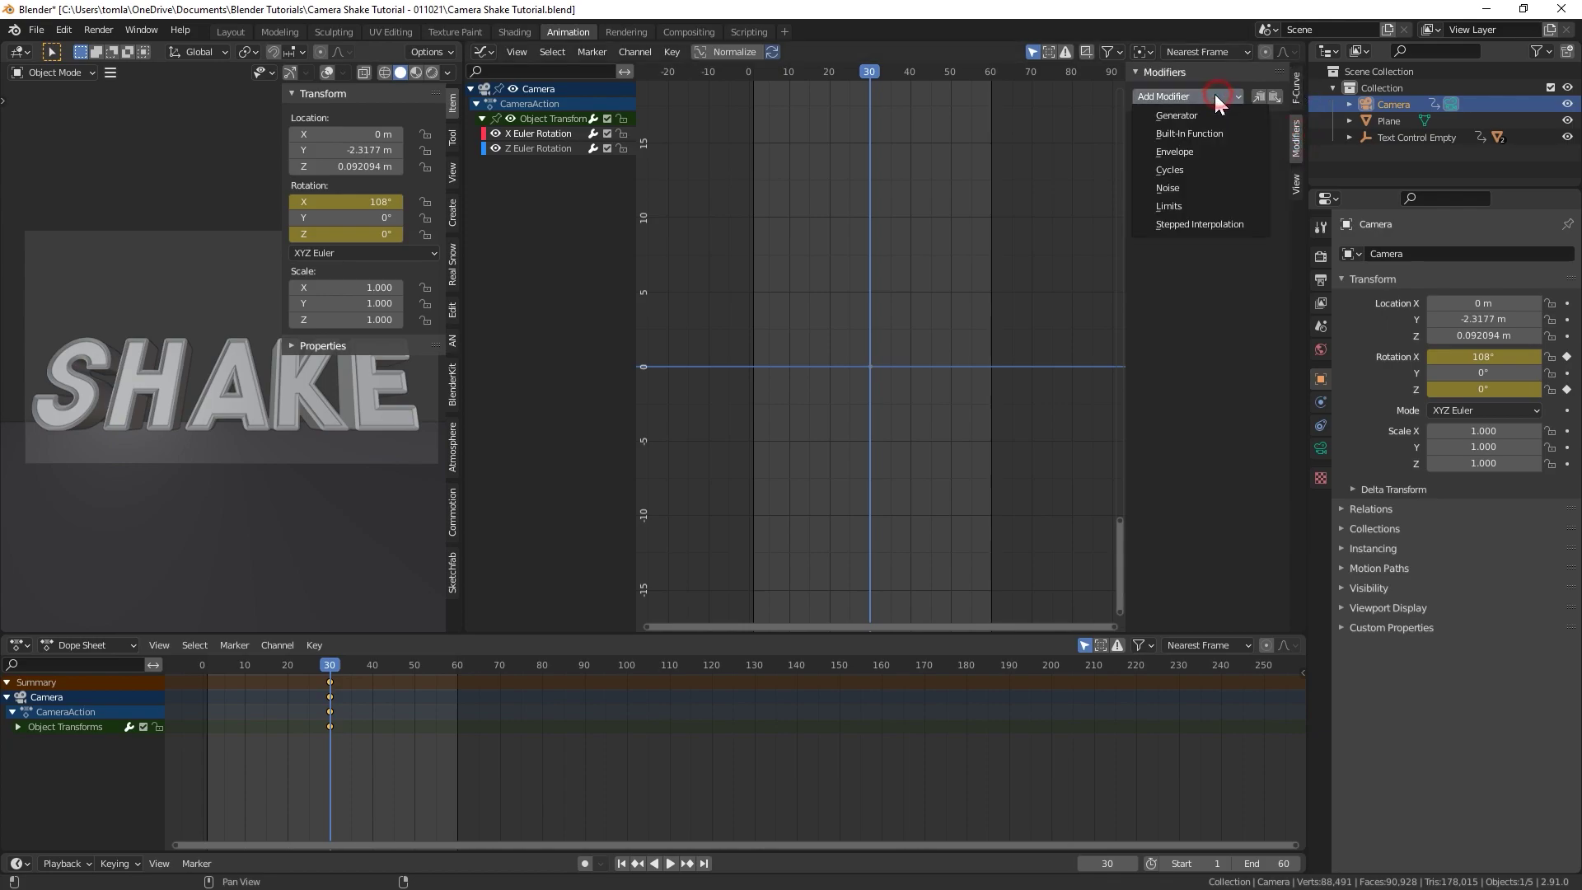
left_click(1178, 190)
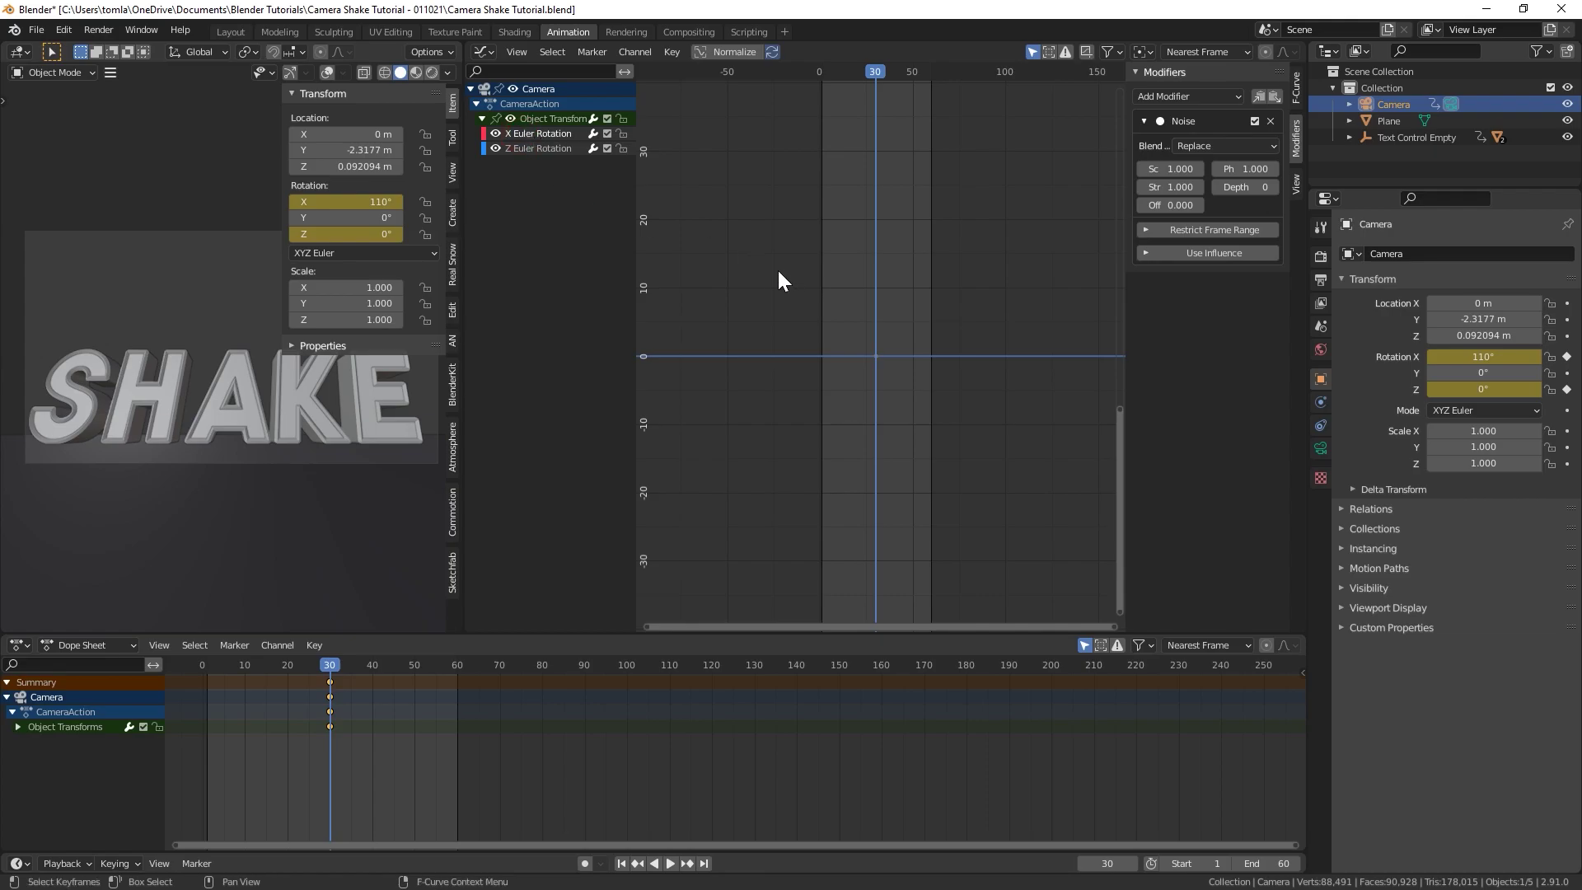
Step: Examine the X rotation noise curve, play the shaking camera animation, and return to frame 30
key("Home")
scroll(783, 264, "down", 5)
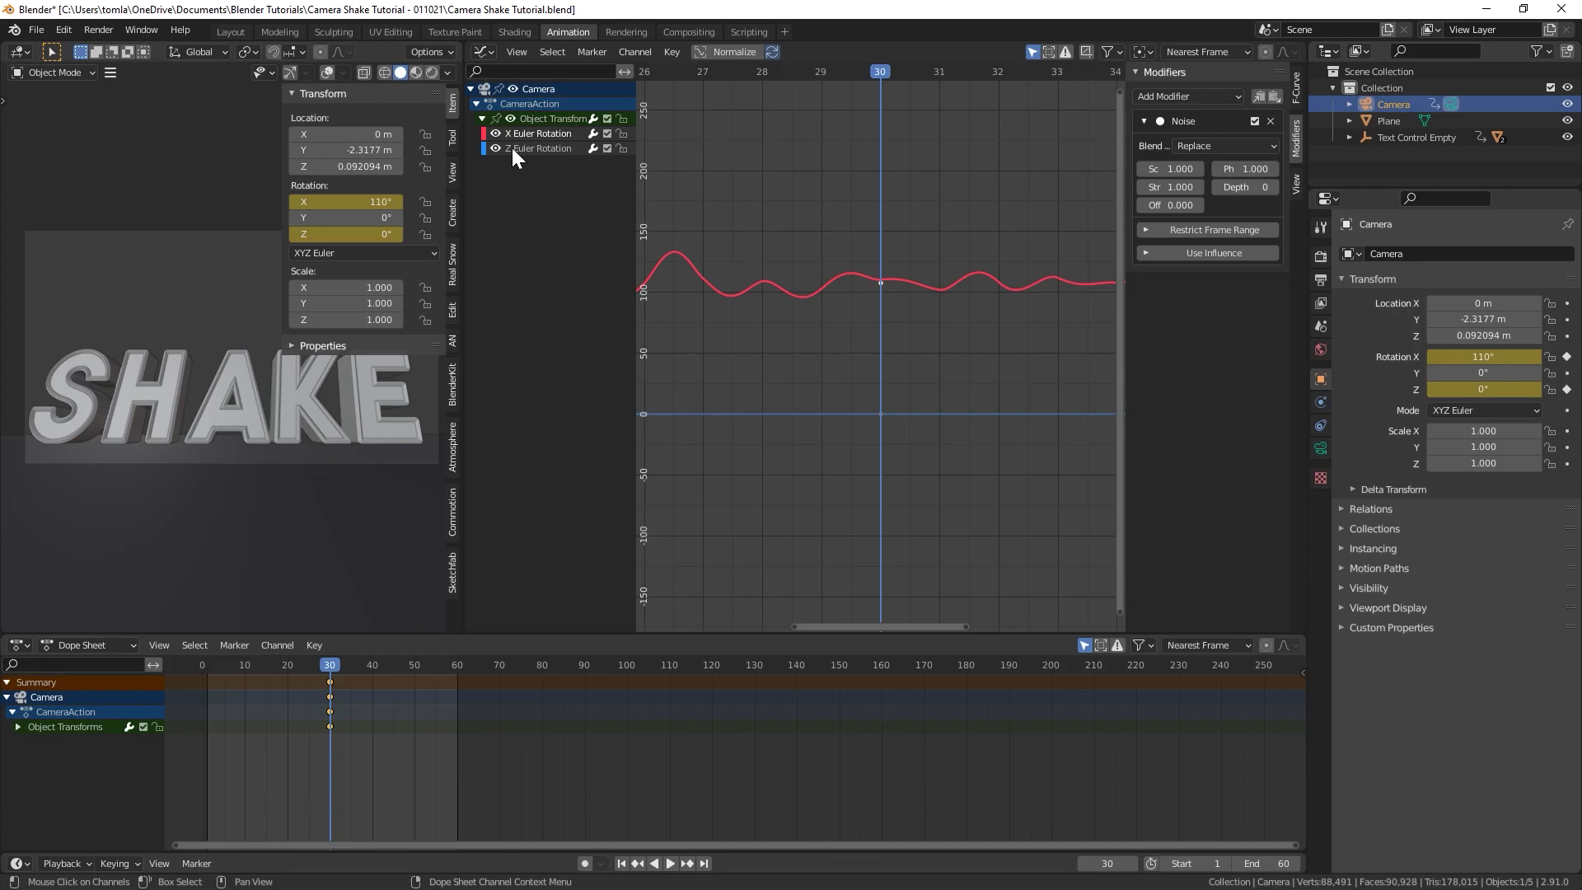
scroll(865, 280, "up", 2)
key("space")
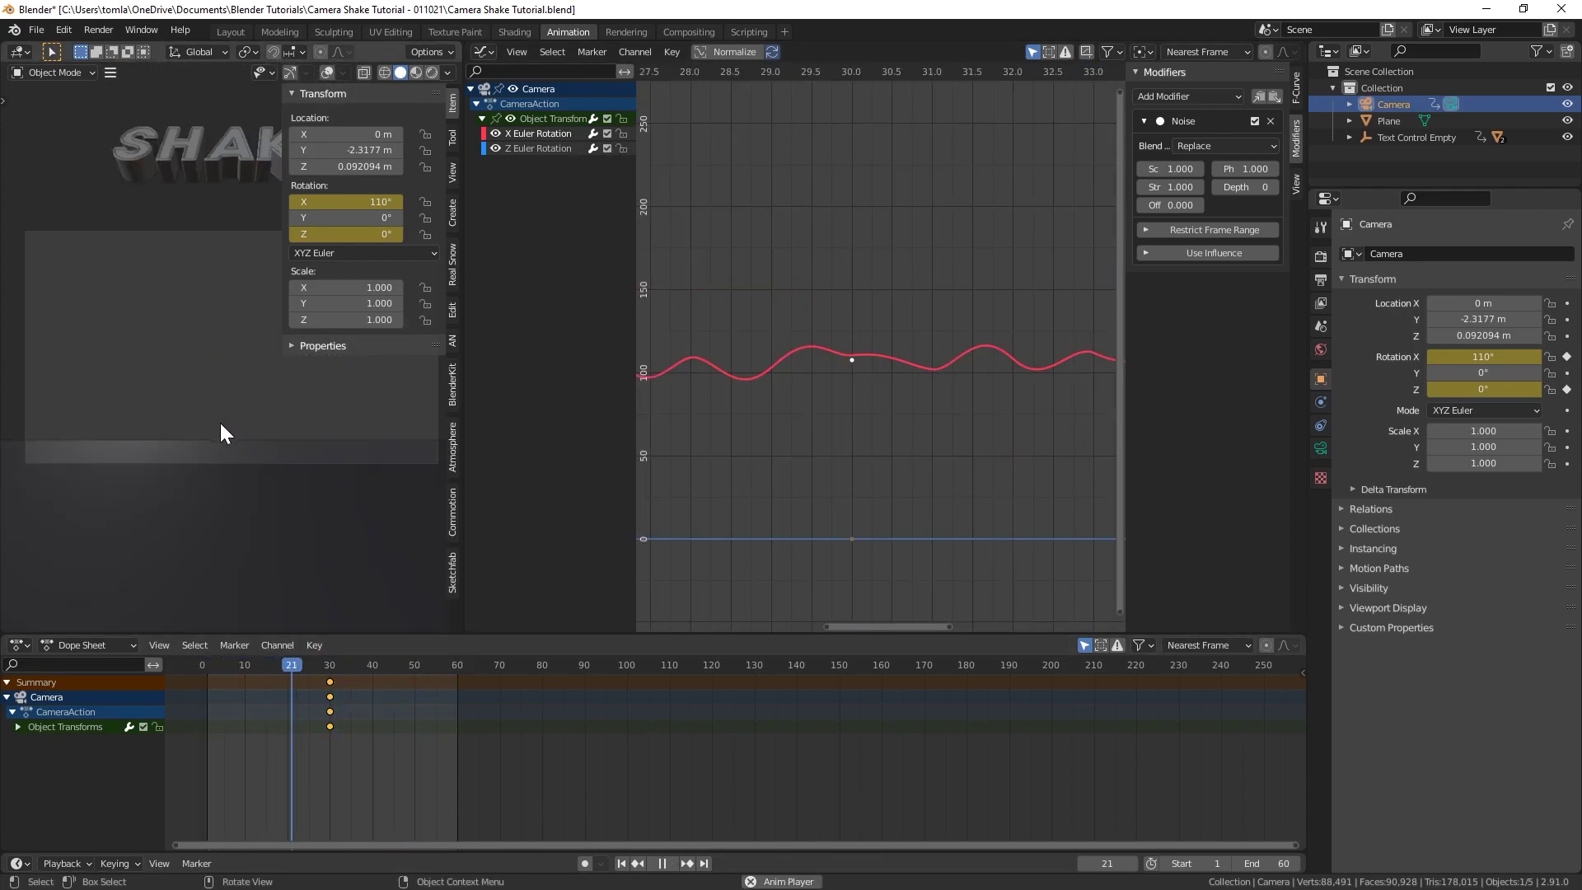
key("space")
left_click(324, 664)
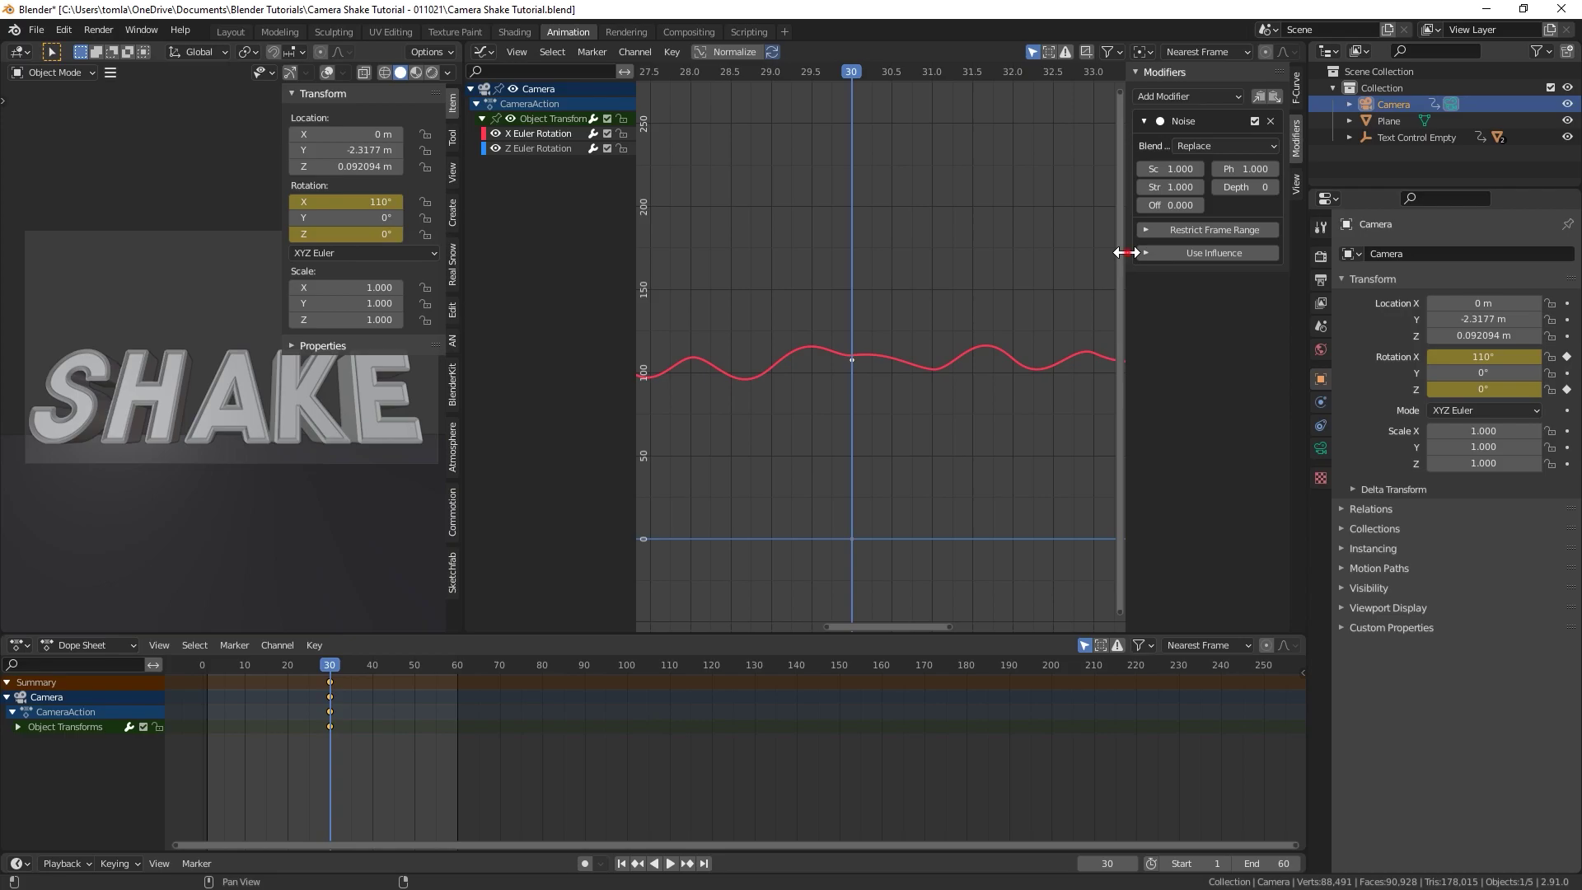
Step: Widen the modifier settings area and restrict the Noise modifier's frame range to start at 30 and end at 42
left_click_drag(1125, 252, 1001, 252)
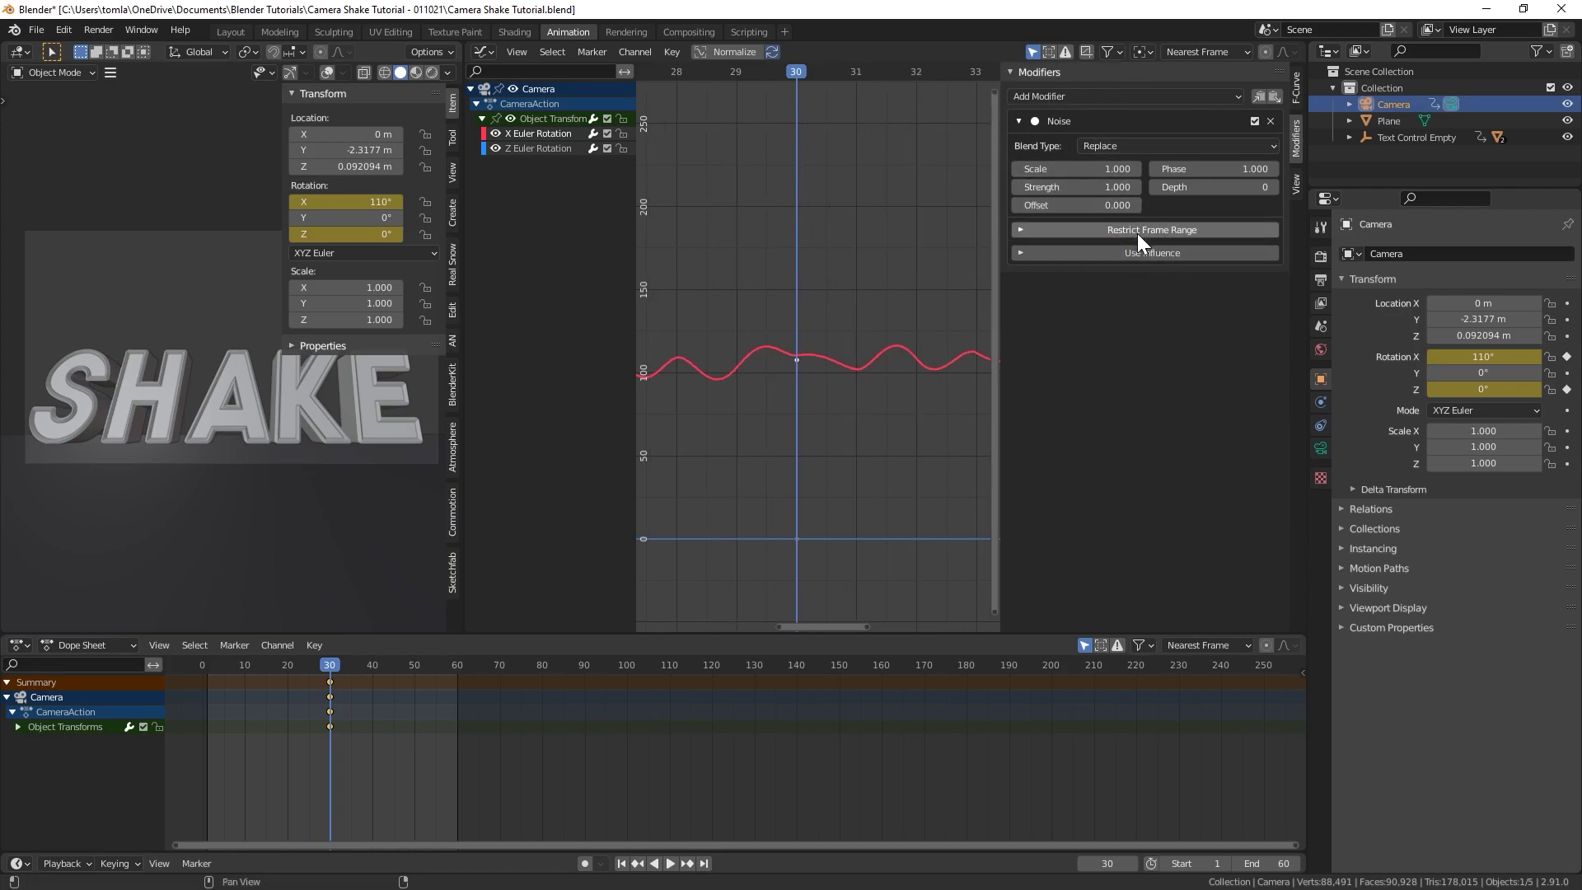
left_click(1021, 227)
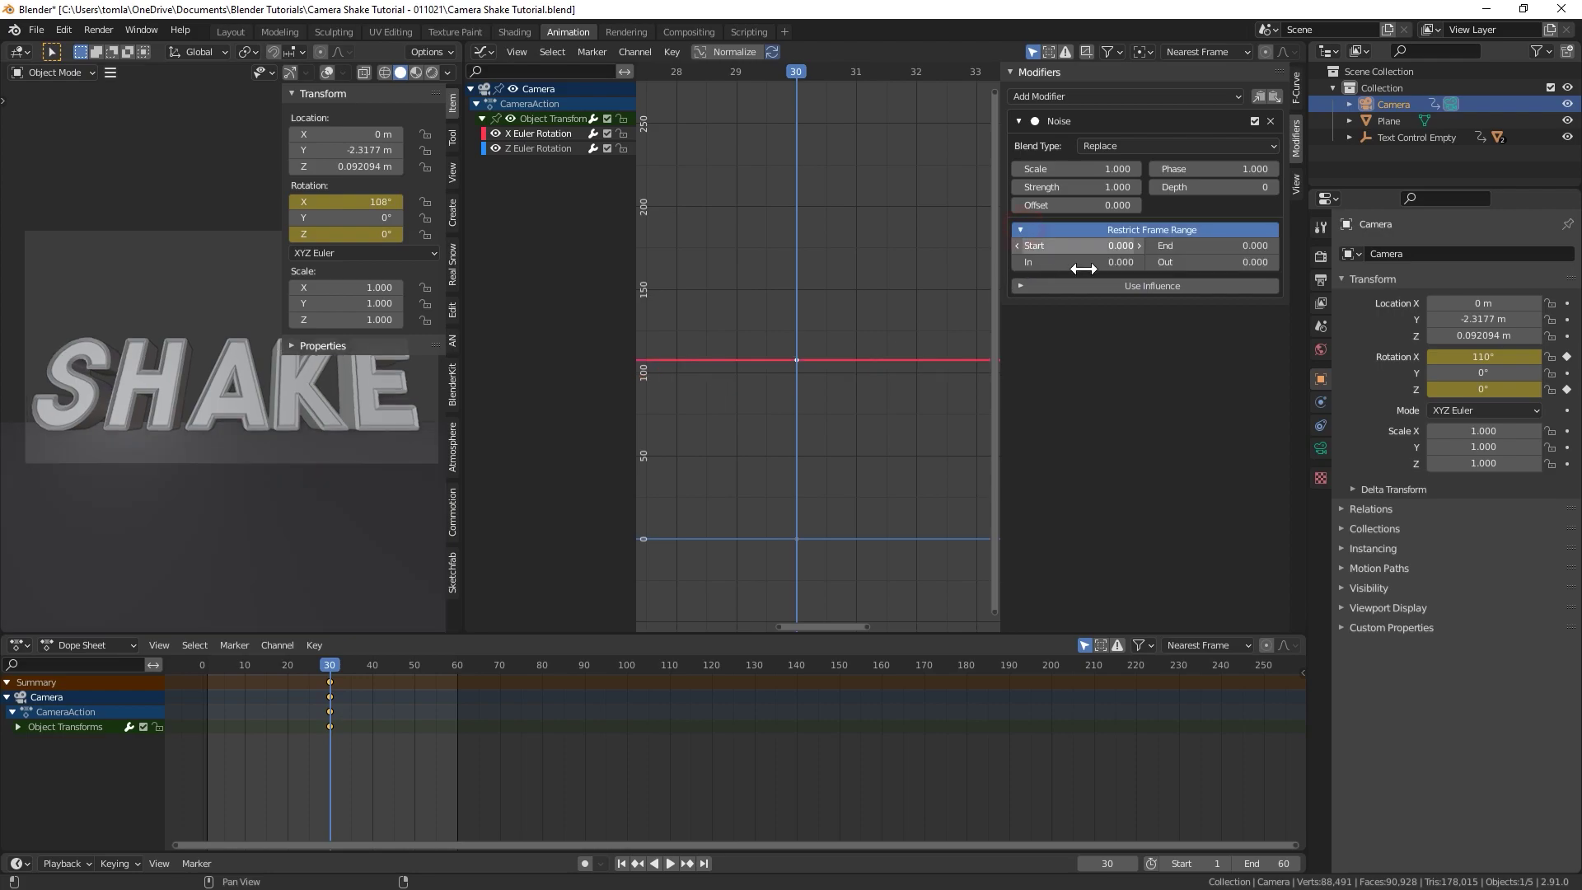
left_click(1086, 251)
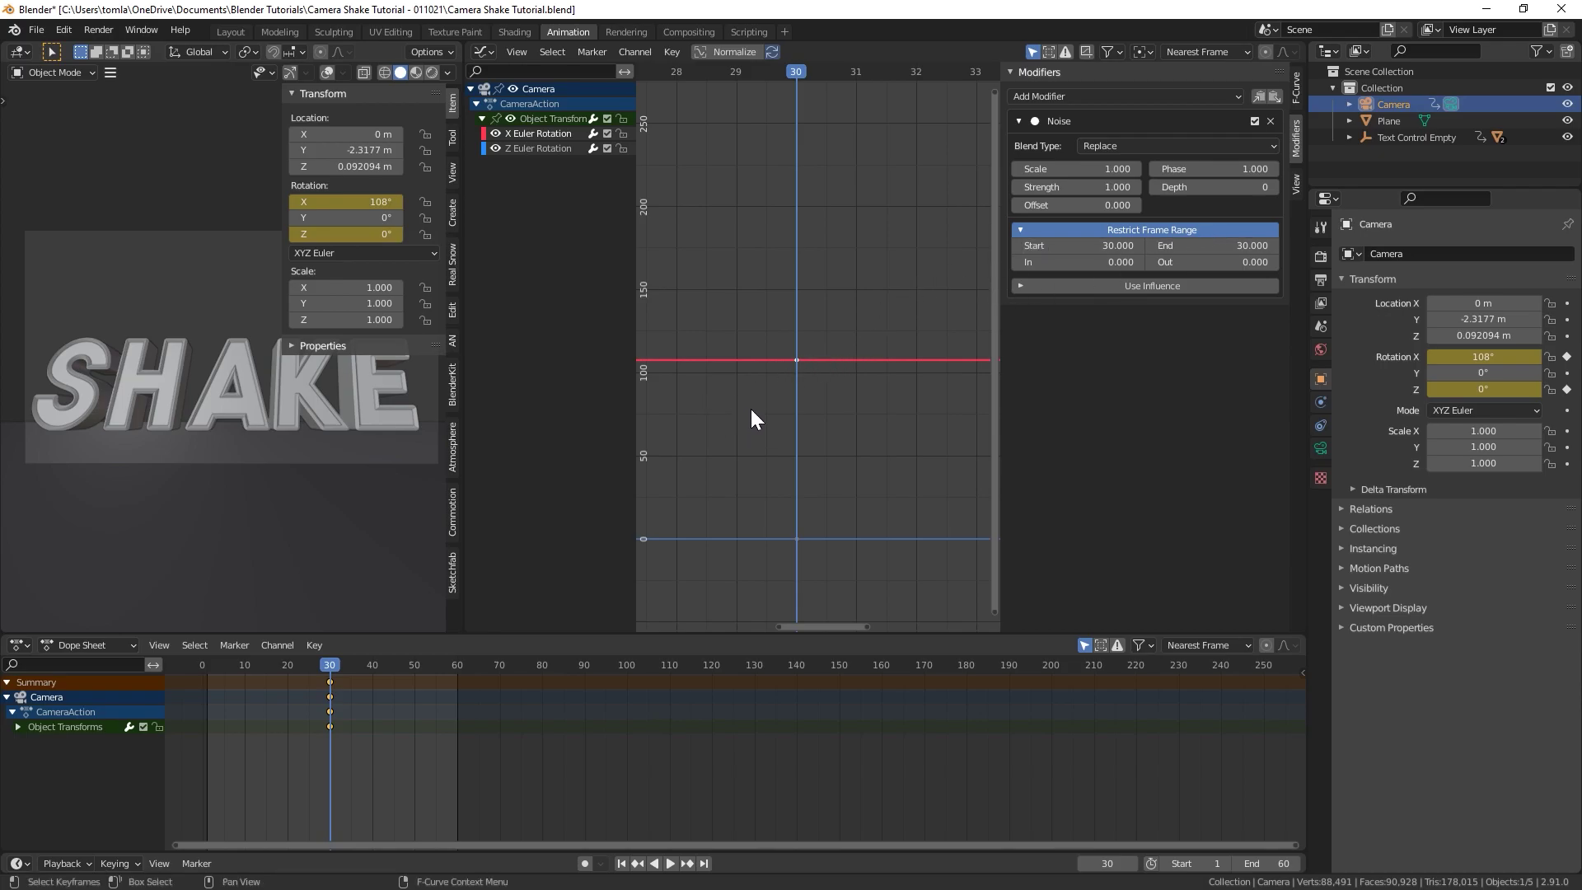
left_click(1229, 246)
type("42")
key("Return")
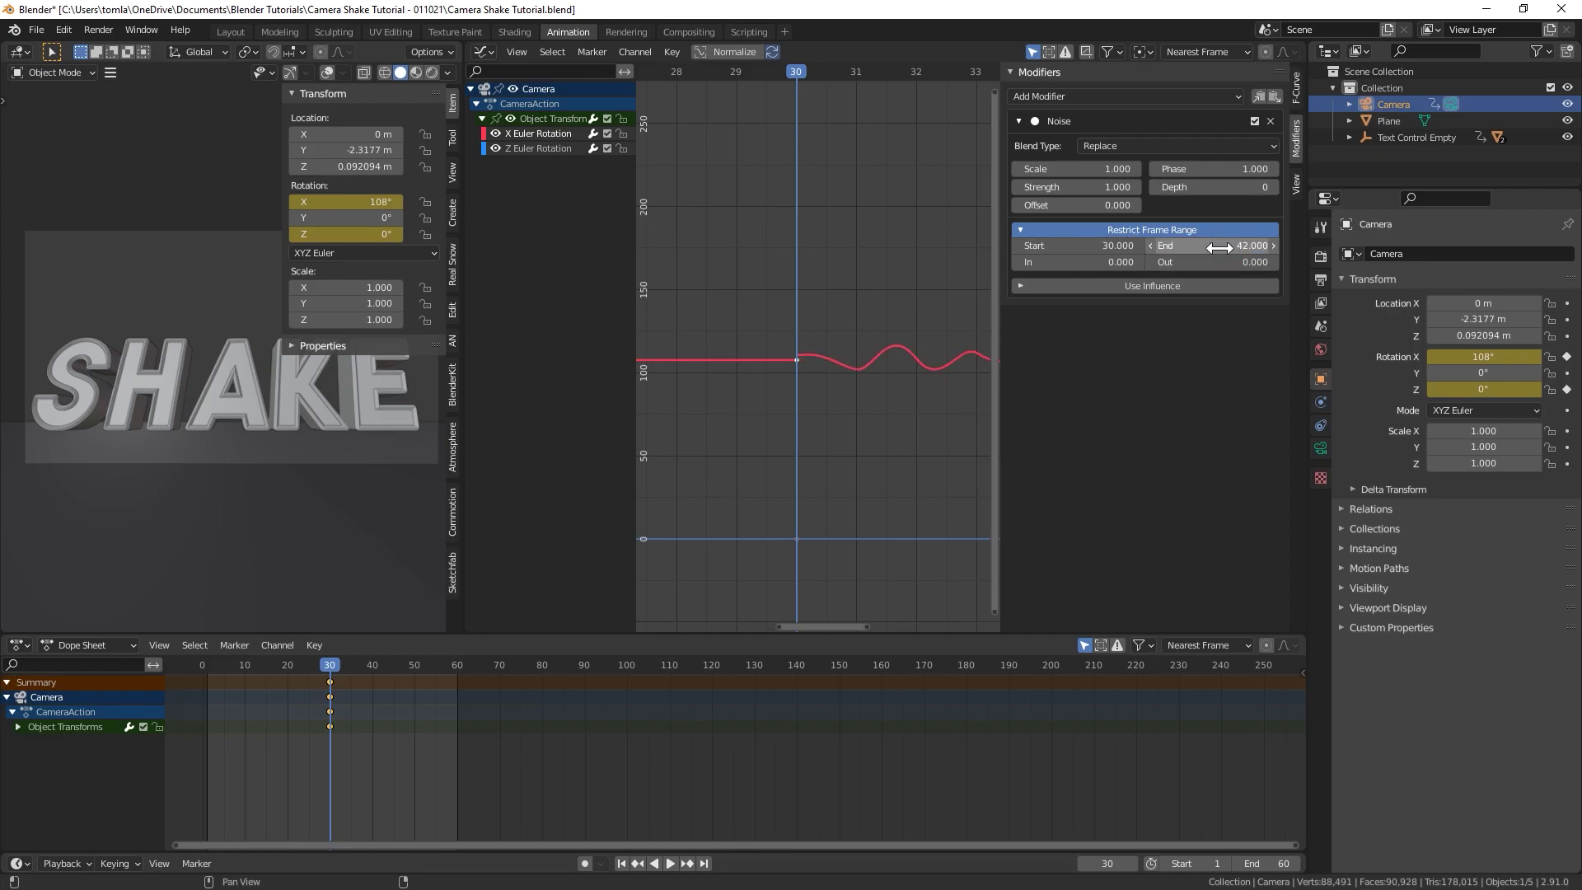
Step: Set the Noise modifier's Out value to 12 so the shake fades out across its range
key("Home")
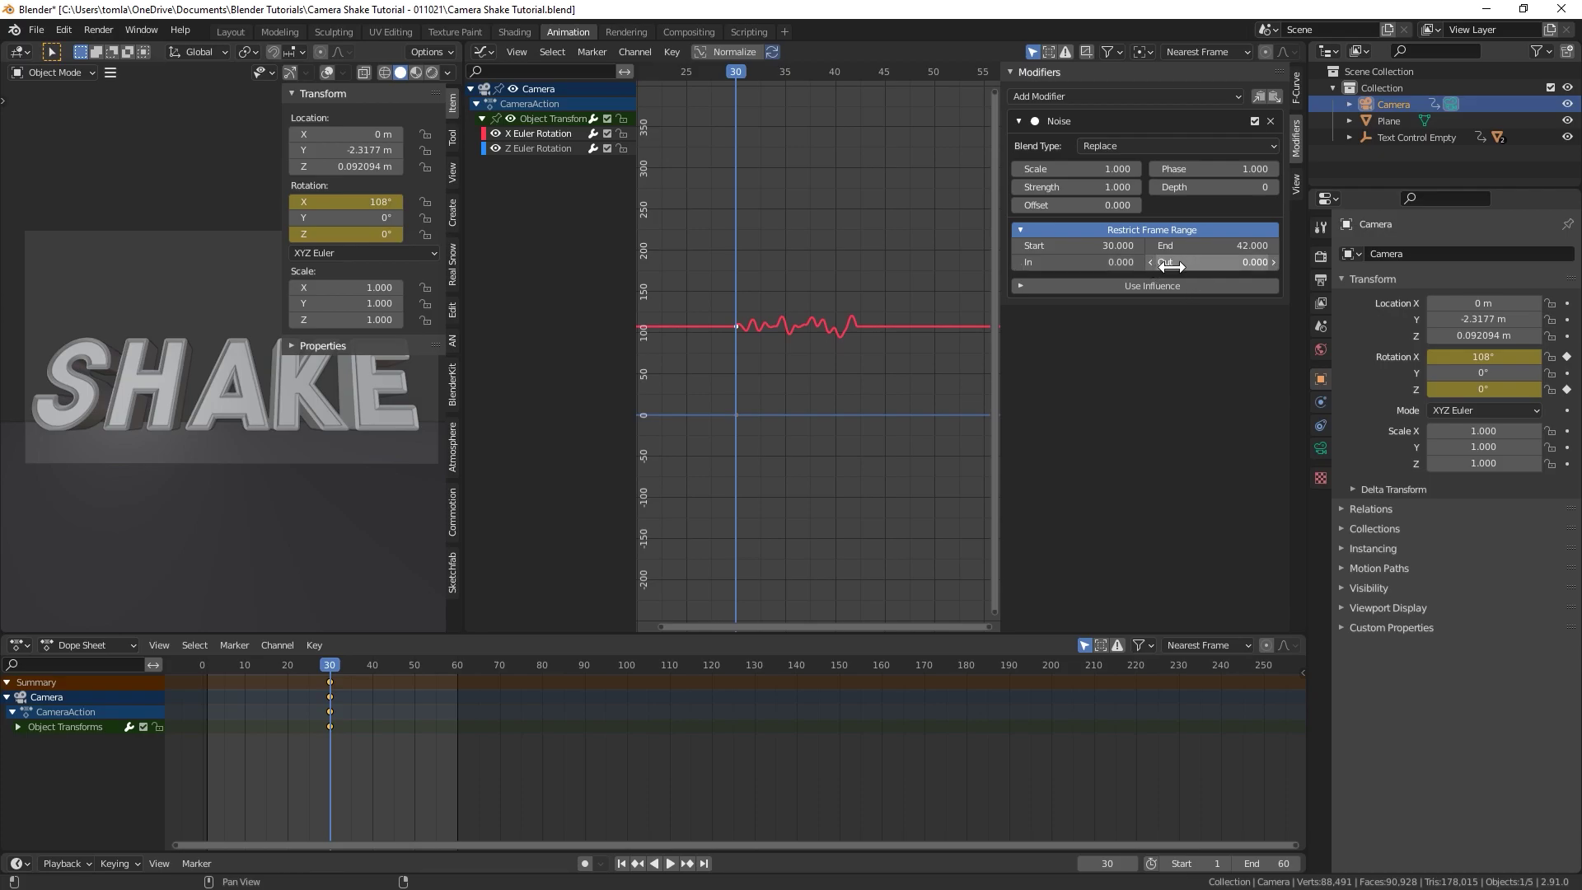
left_click(1242, 262)
type("0.0")
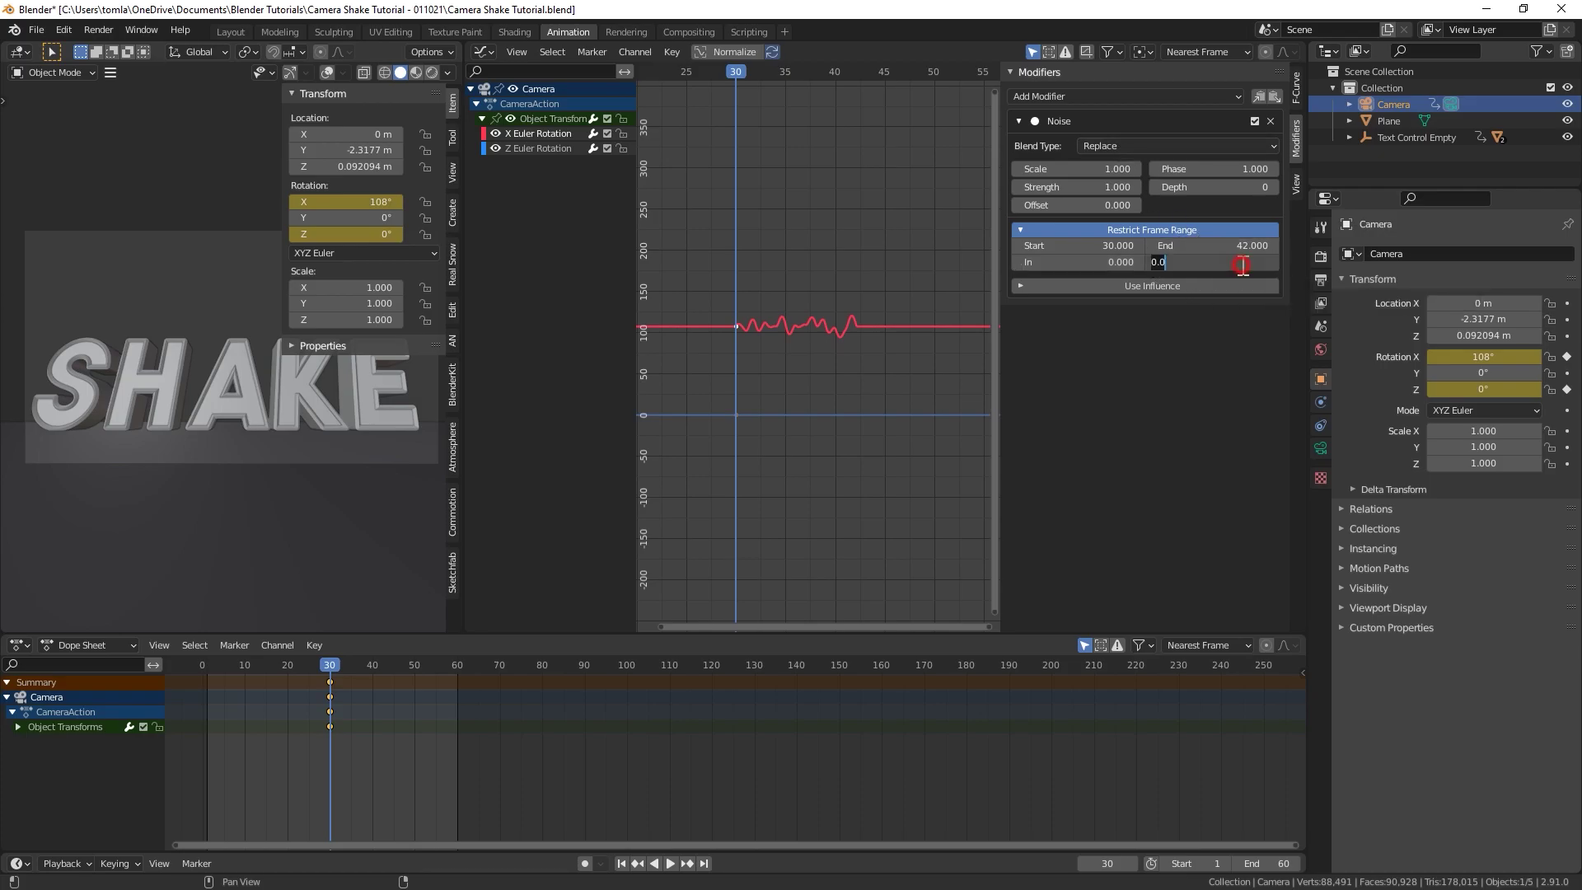
type("12")
key("Return")
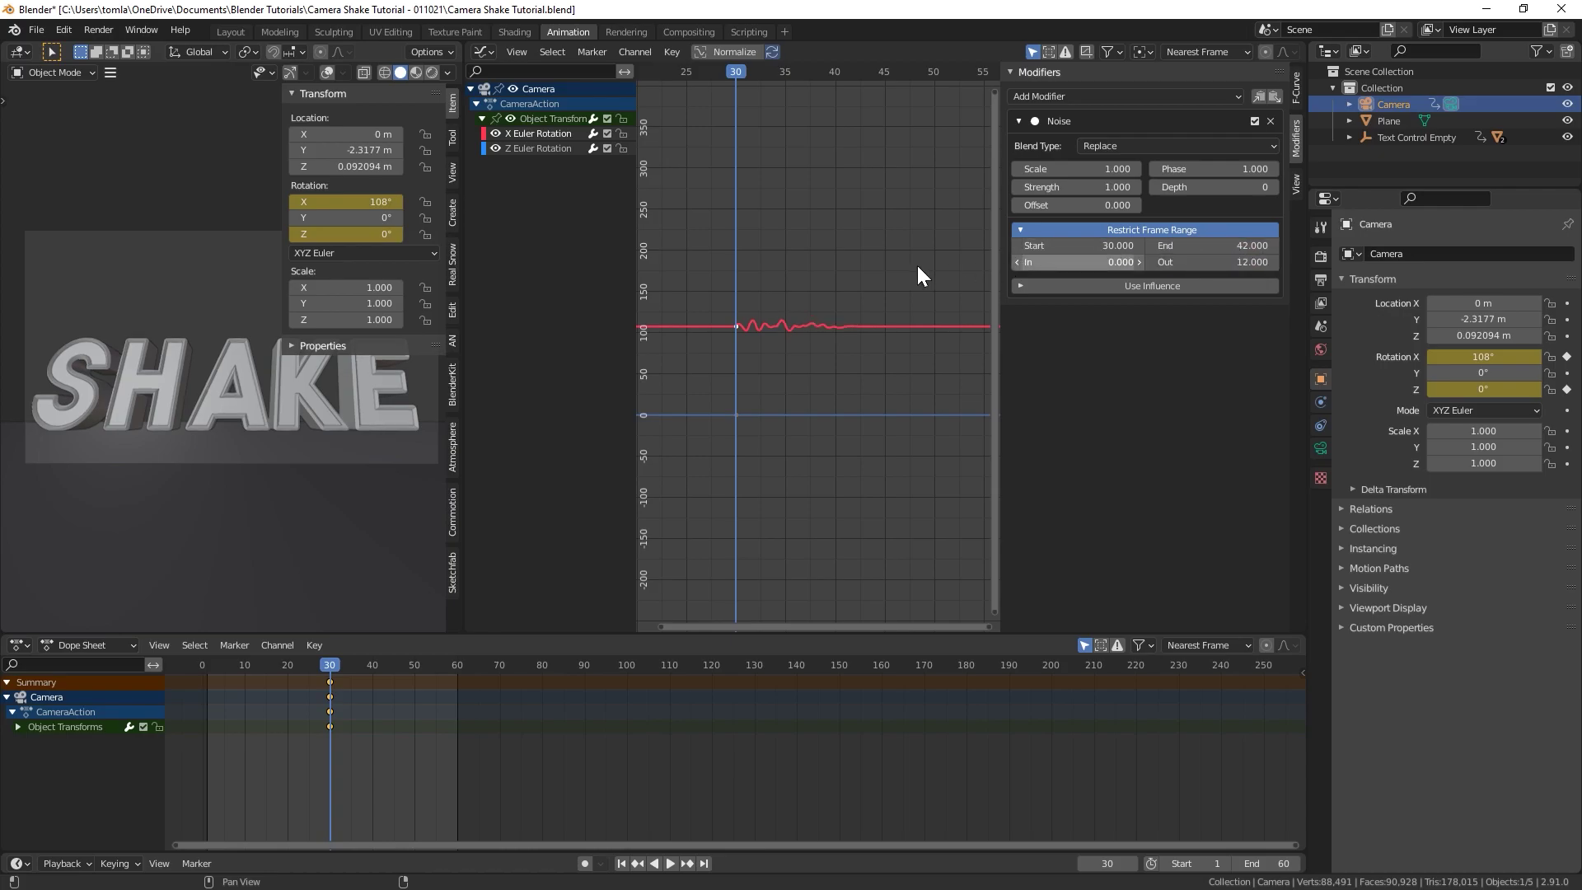
Step: Play the animation with the 3D viewport sidebar hidden, and examine the fading X rotation noise up close
key("space")
key("n")
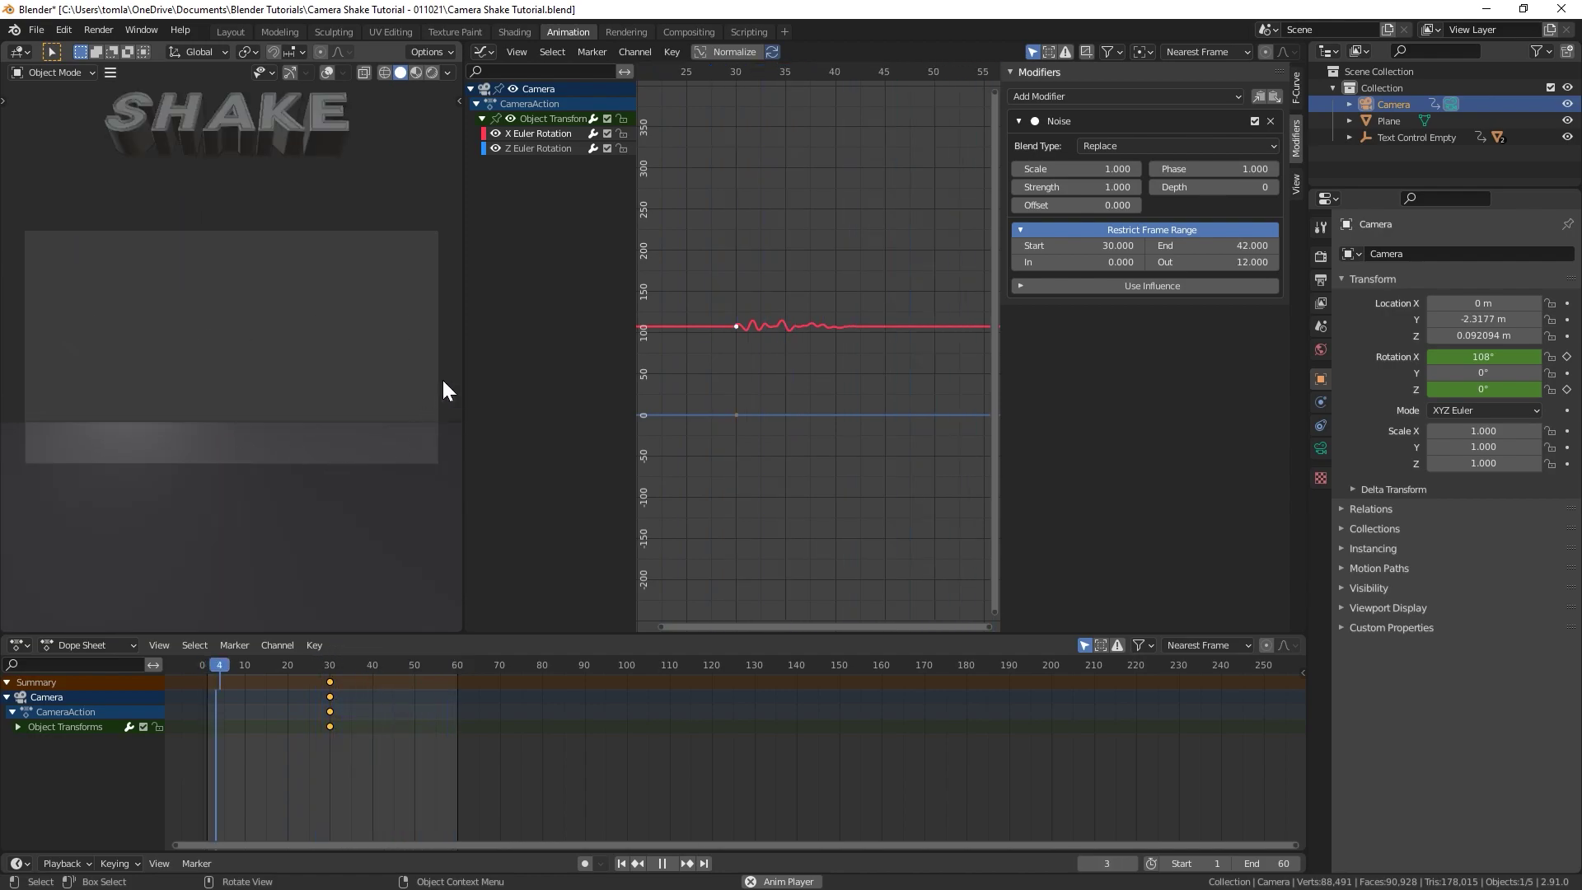
key("space")
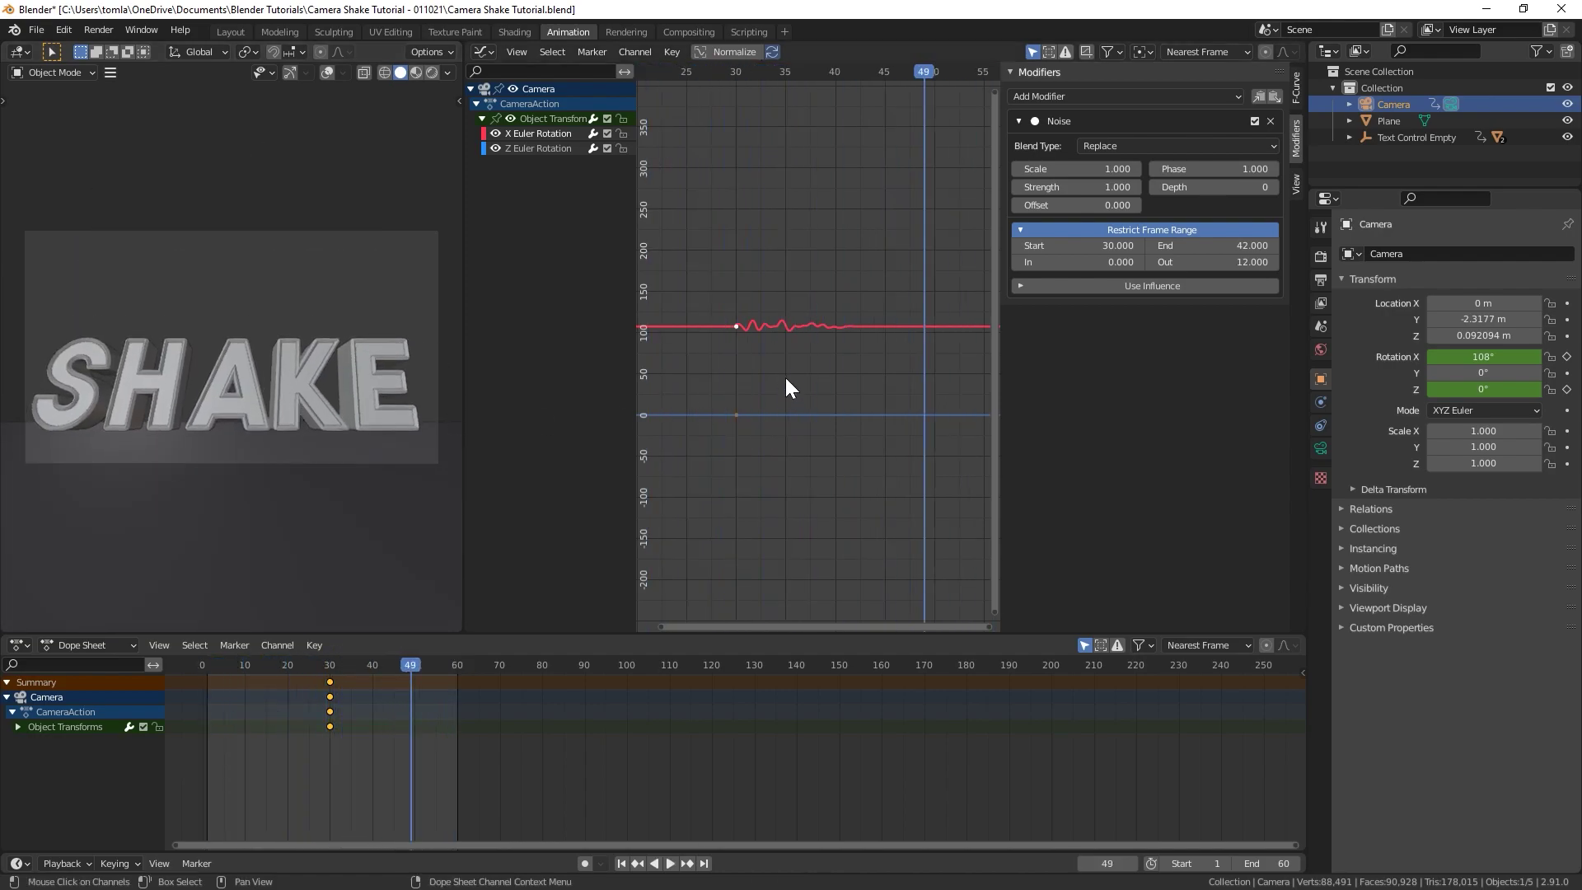
scroll(865, 346, "up", 3)
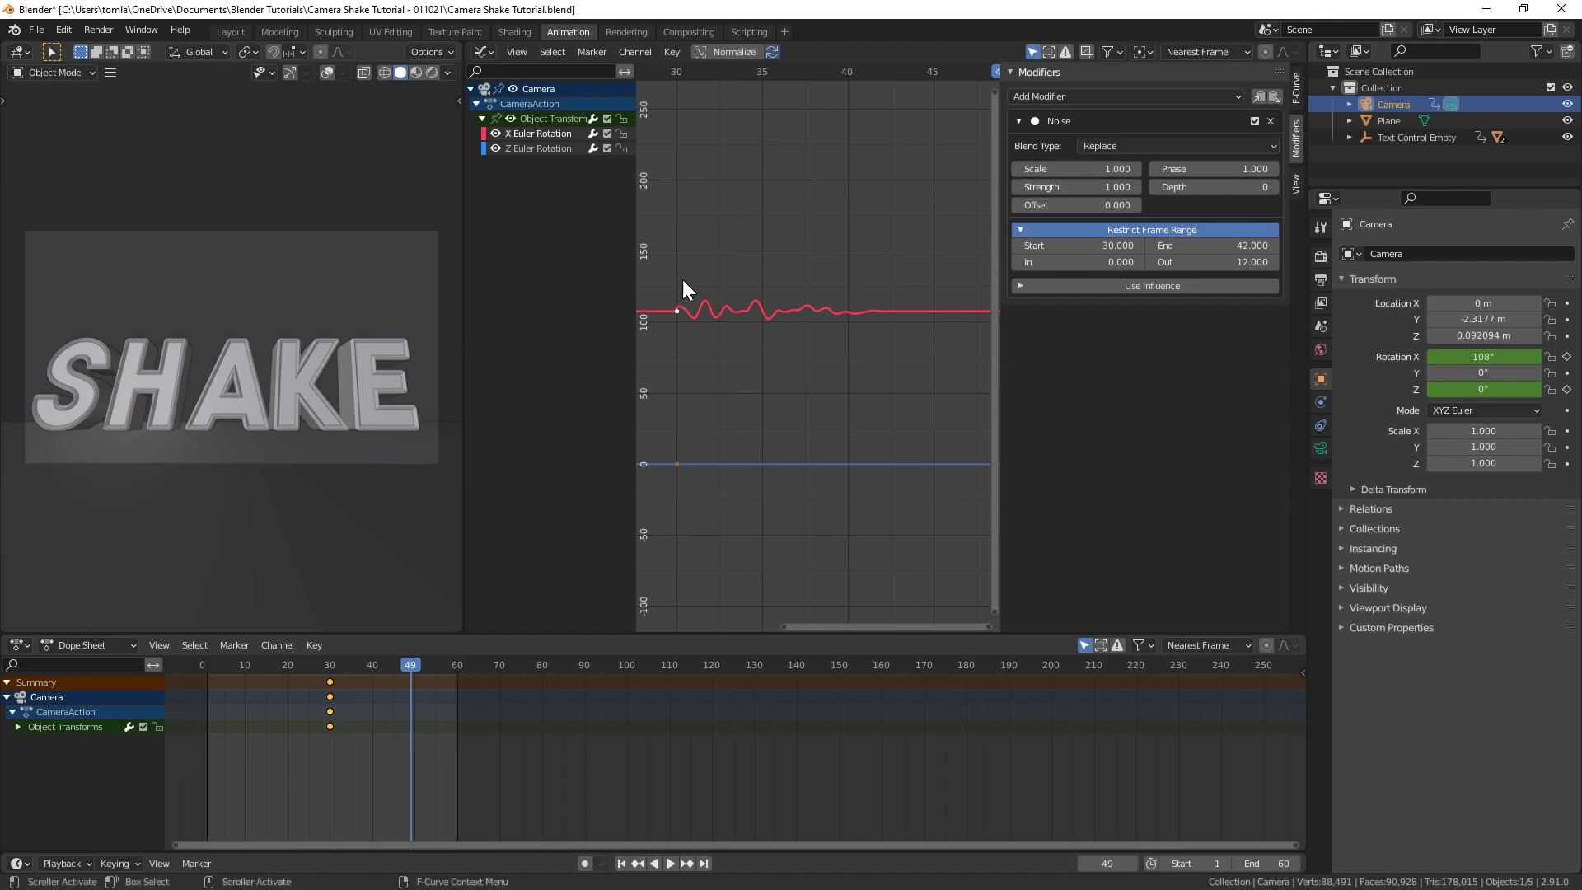
Step: Try reducing the X rotation Noise modifier's Scale to about 0.384 and play the animation
mouse_move(1075, 168)
left_mouse_down()
mouse_move(1026, 168)
mouse_move(1096, 169)
mouse_move(1071, 172)
left_mouse_up()
key("space")
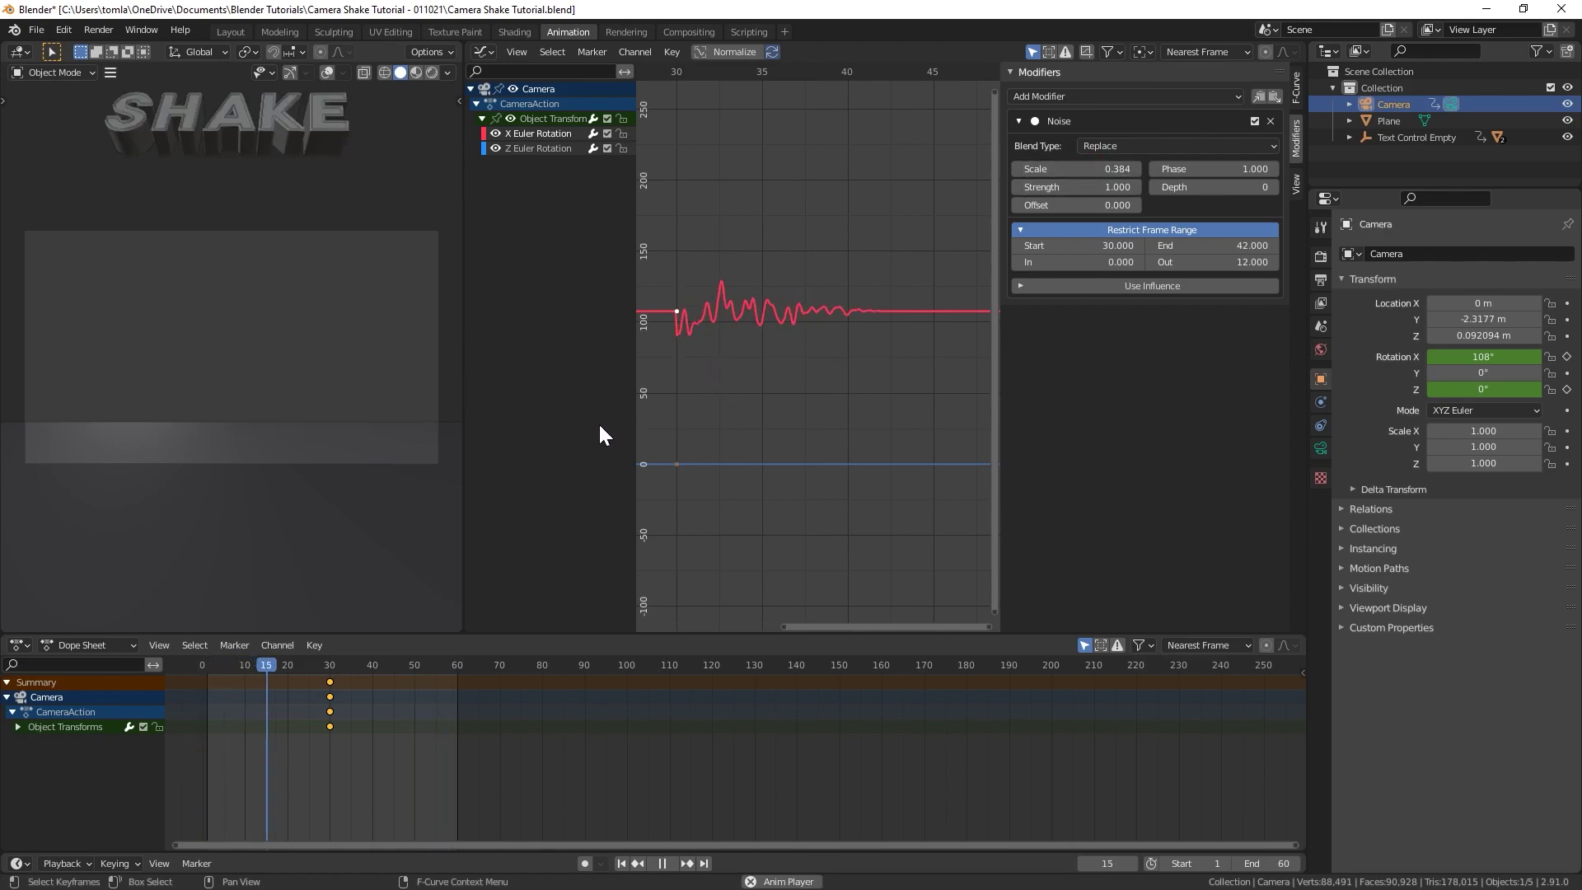
key("space")
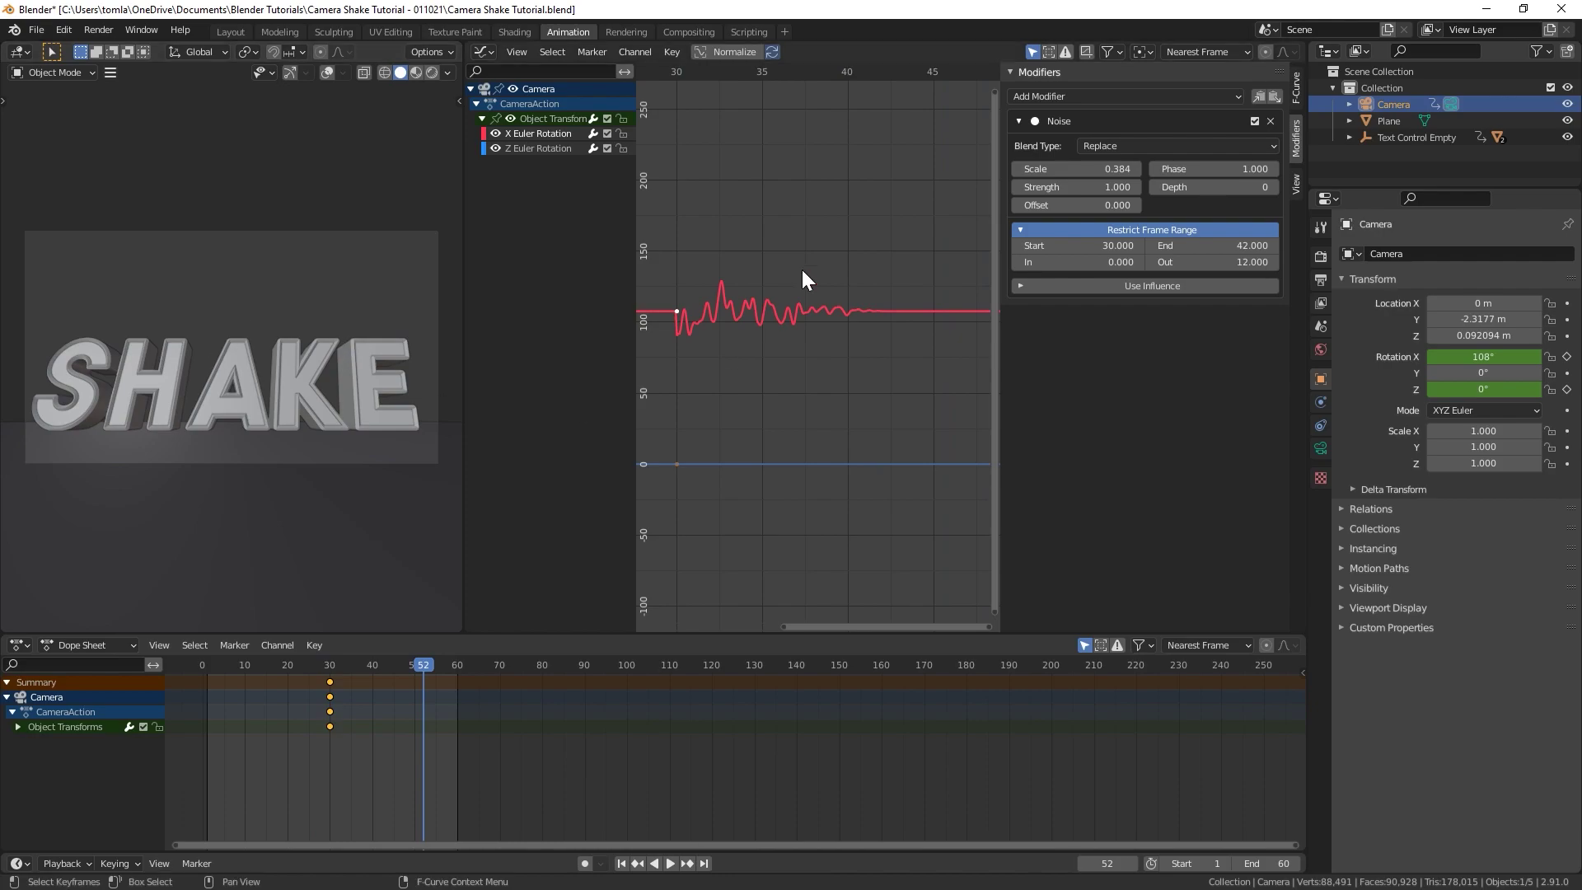
Step: Set the X rotation Noise modifier's Scale back to 1 and replay the animation
double_click(1080, 168)
type("1")
key("Return")
key("Left")
key("Left")
key("Left")
key("Left")
key("Left")
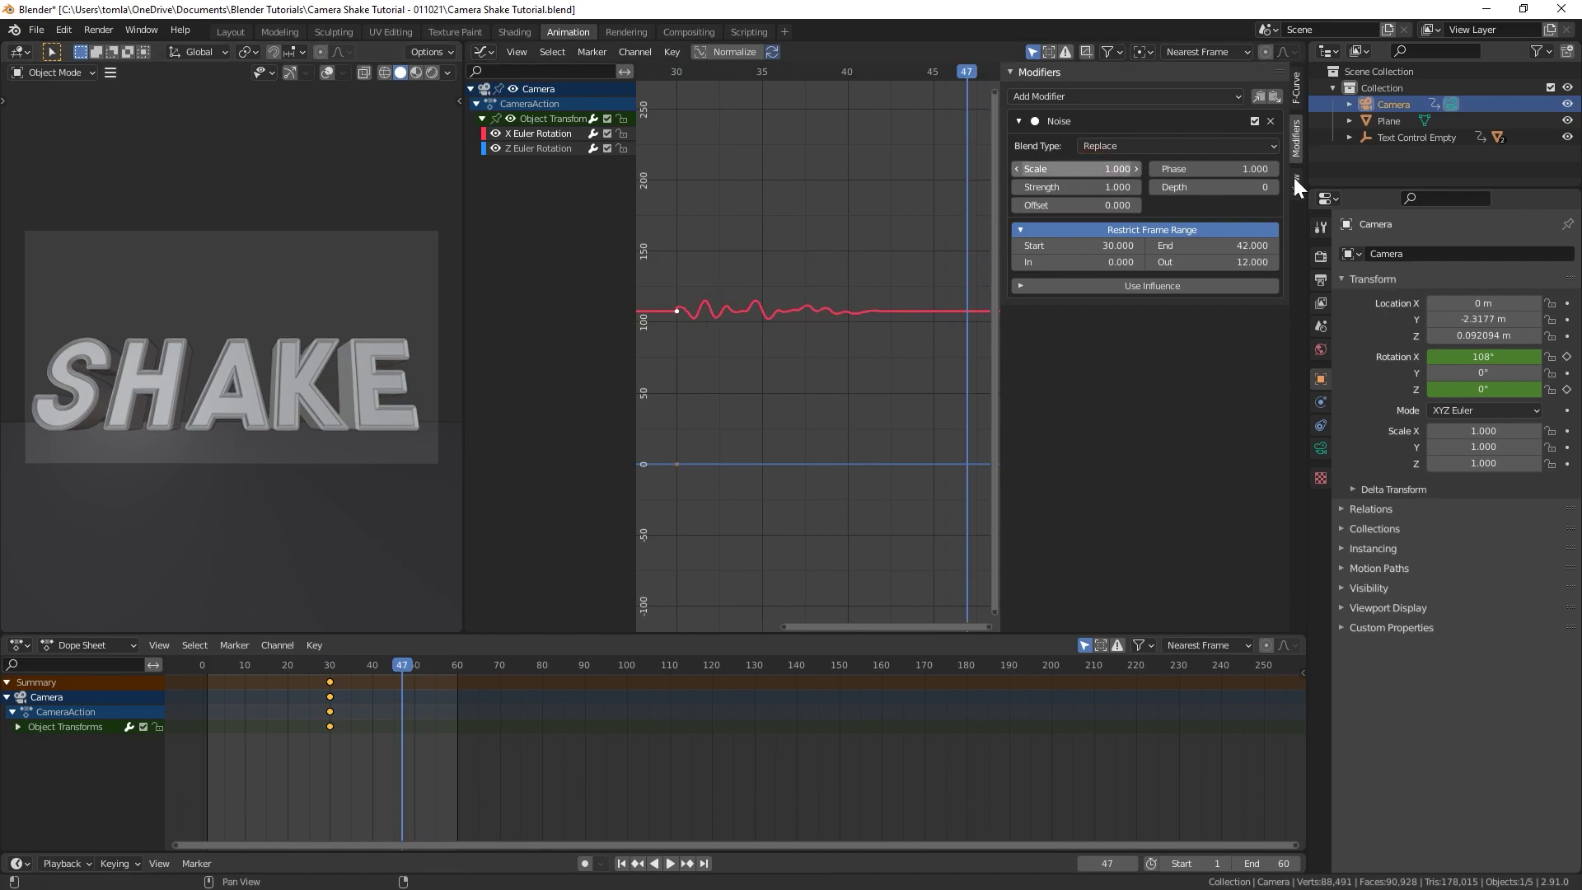
key("space")
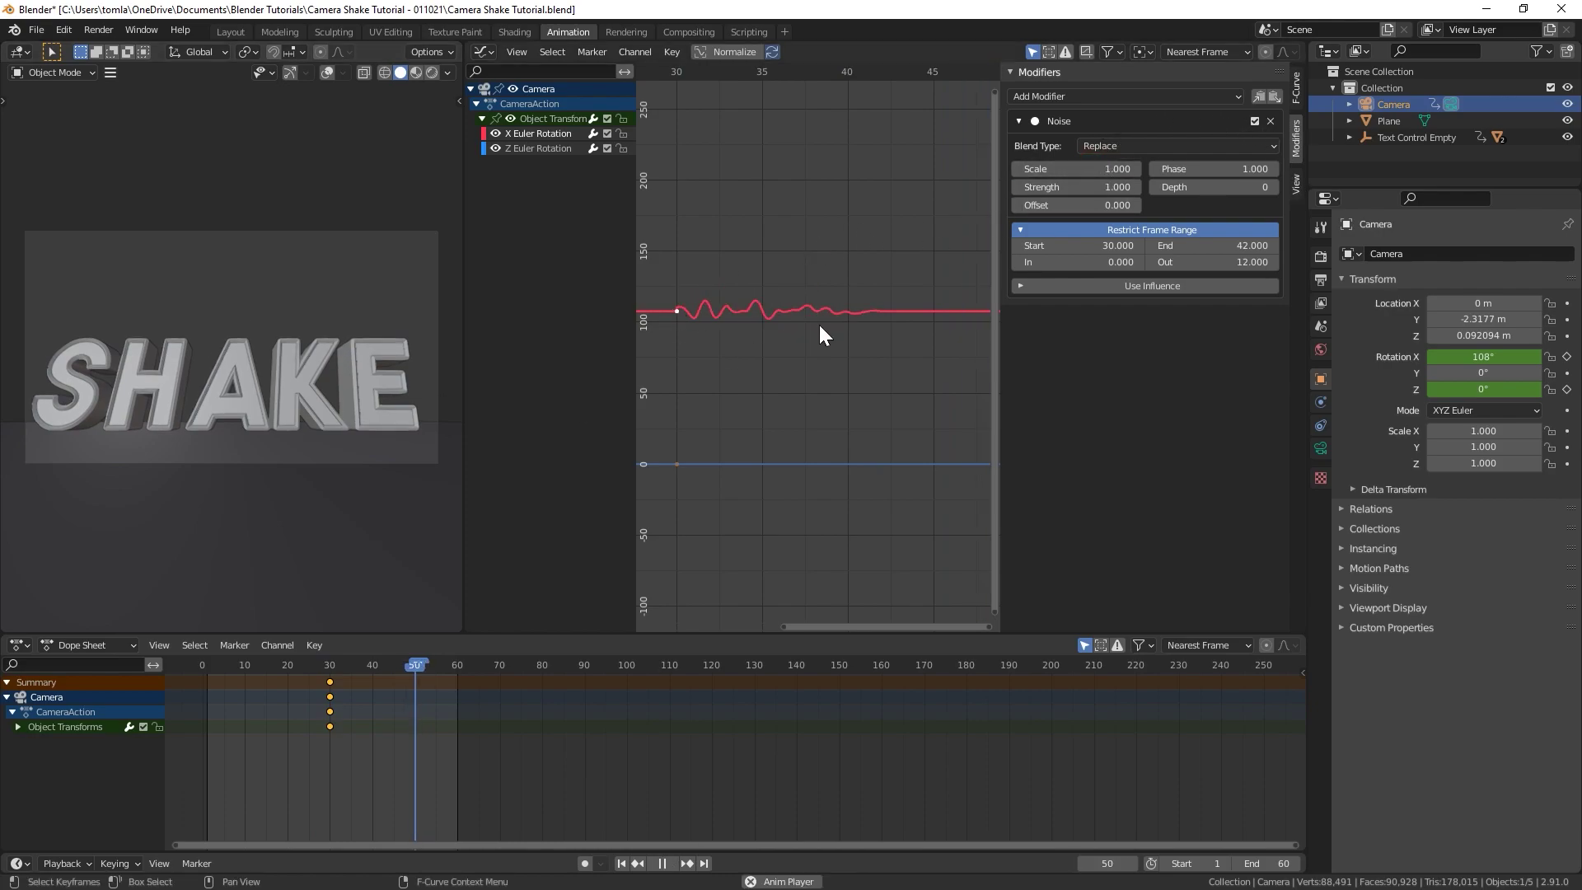
key("space")
Step: Raise the X rotation Noise modifier's Strength to 2.2 and preview the animation
left_click_drag(1076, 186, 1088, 188)
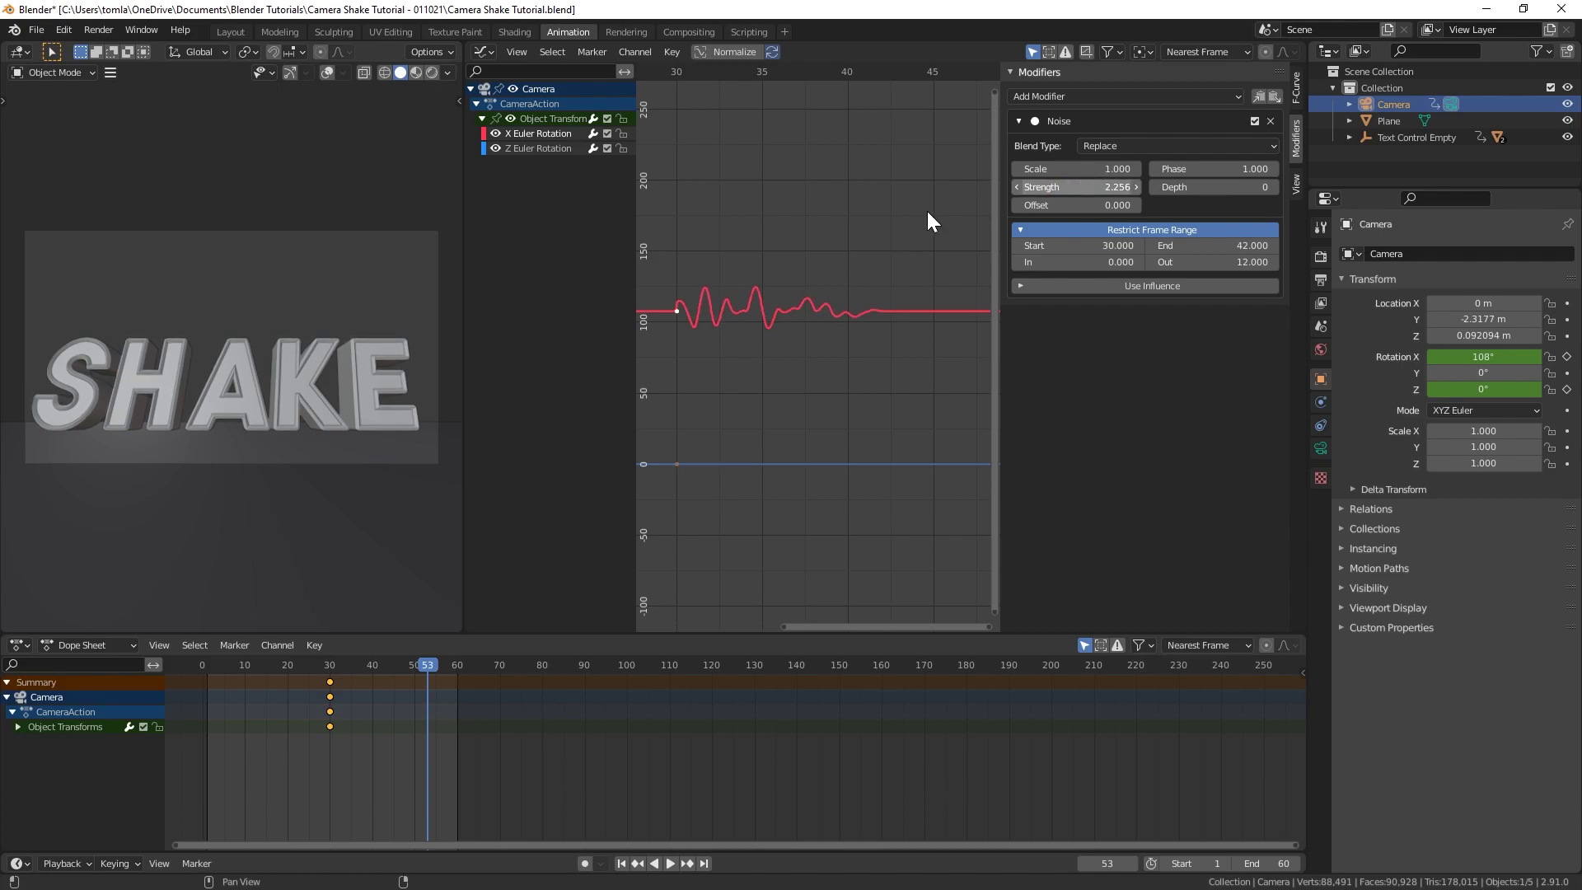
left_click(1101, 186)
type("2.2")
key("Return")
key("space")
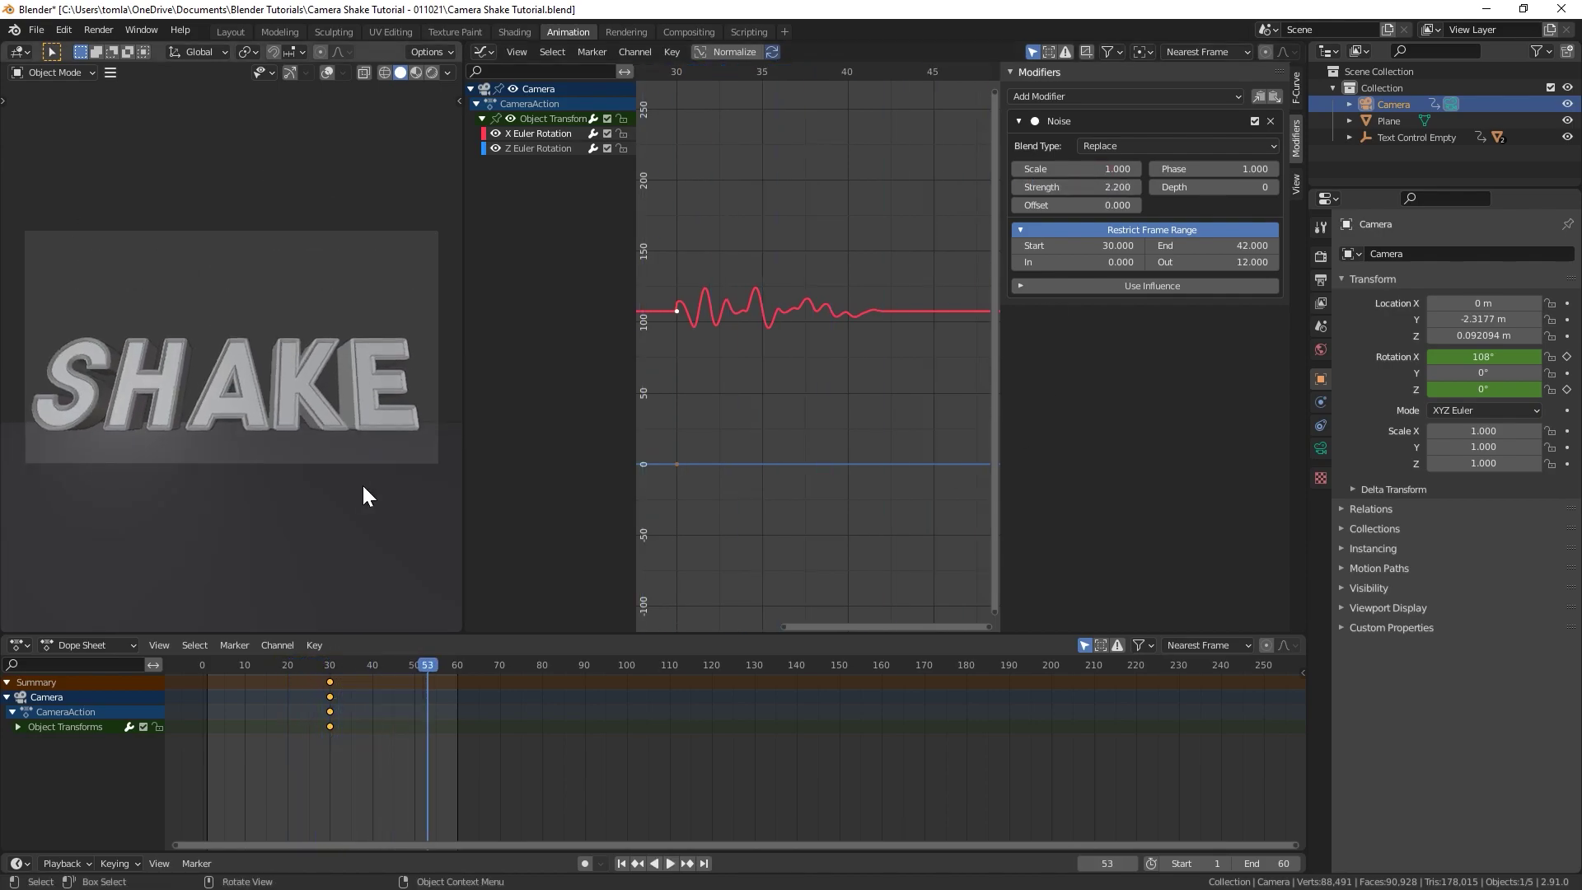
left_click(662, 863)
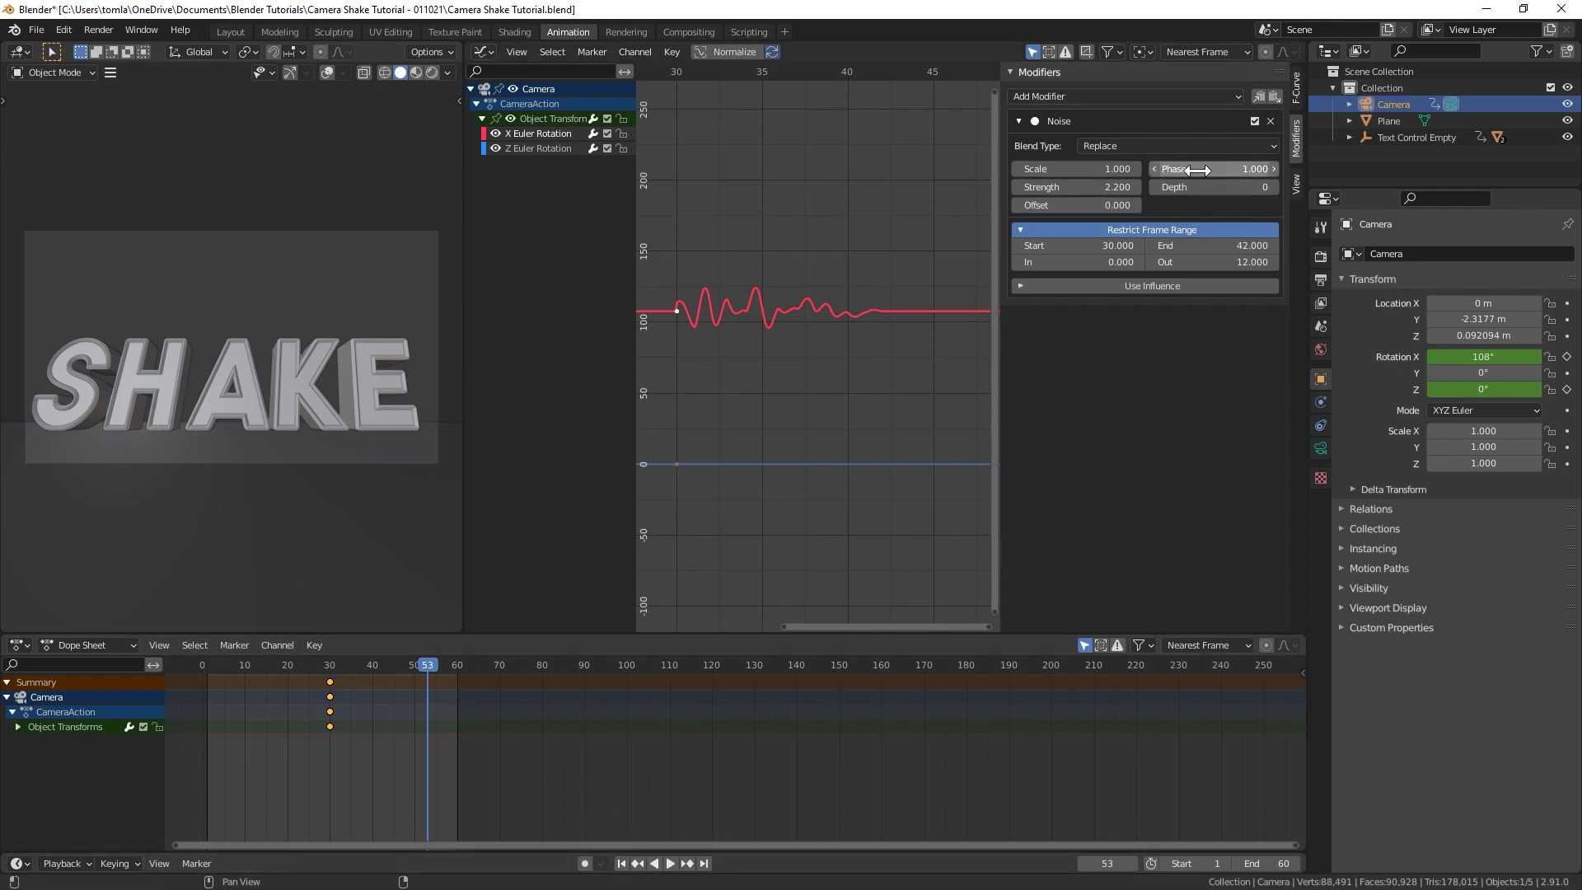
Step: Shift the X rotation Noise modifier's Offset to about -1.656 and play the animation to check the first jolt
scroll(741, 329, "up", 3)
middle_click_drag(783, 363, 709, 347, "ctrl")
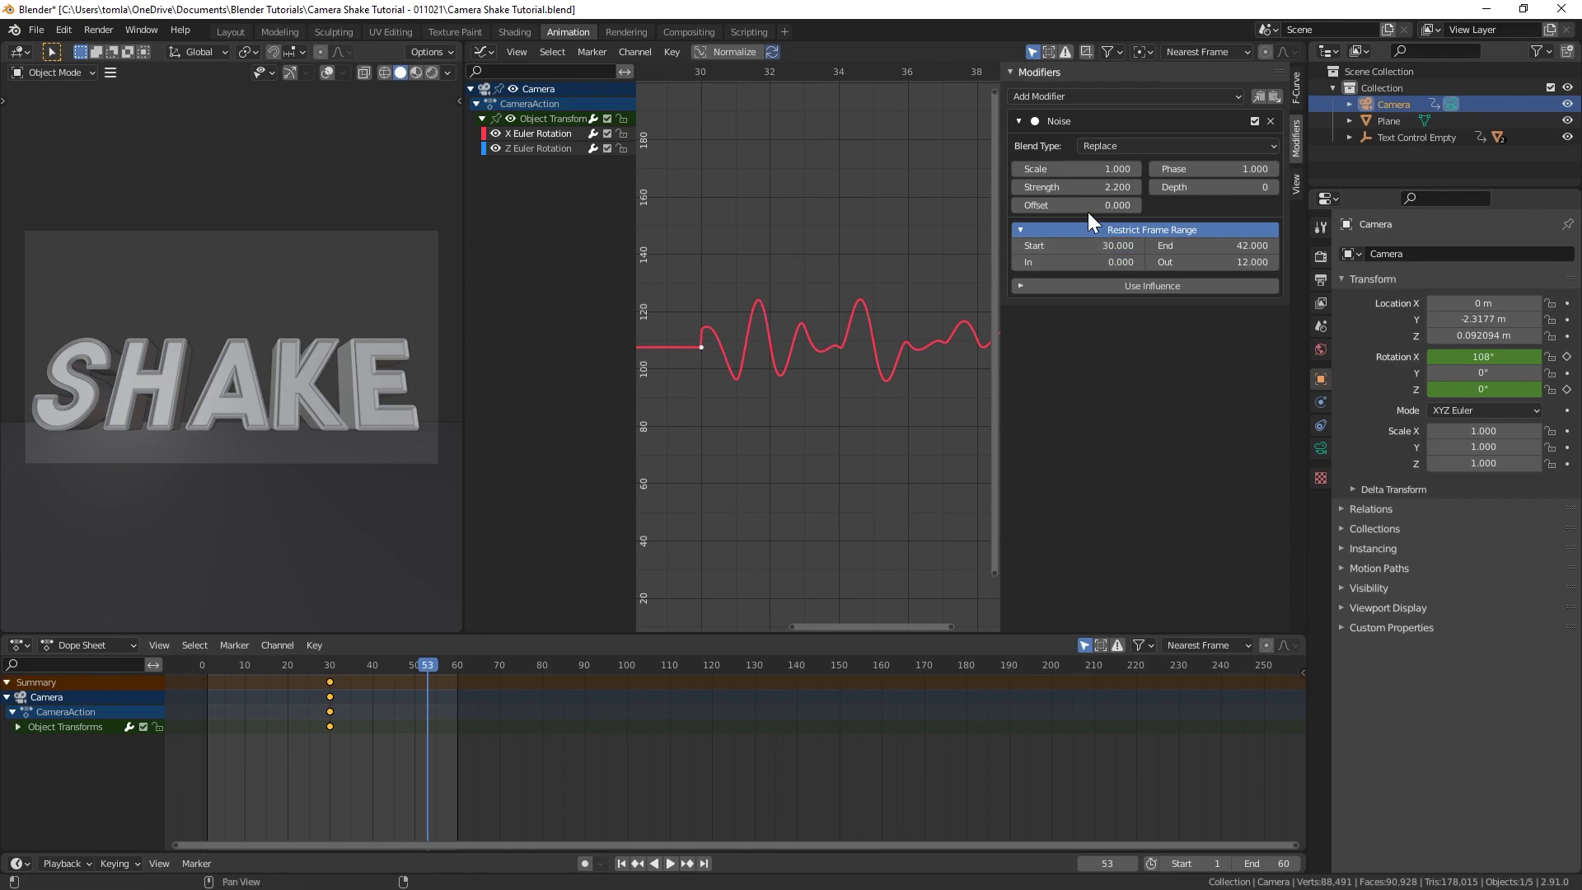
left_click_drag(1078, 205, 1057, 219)
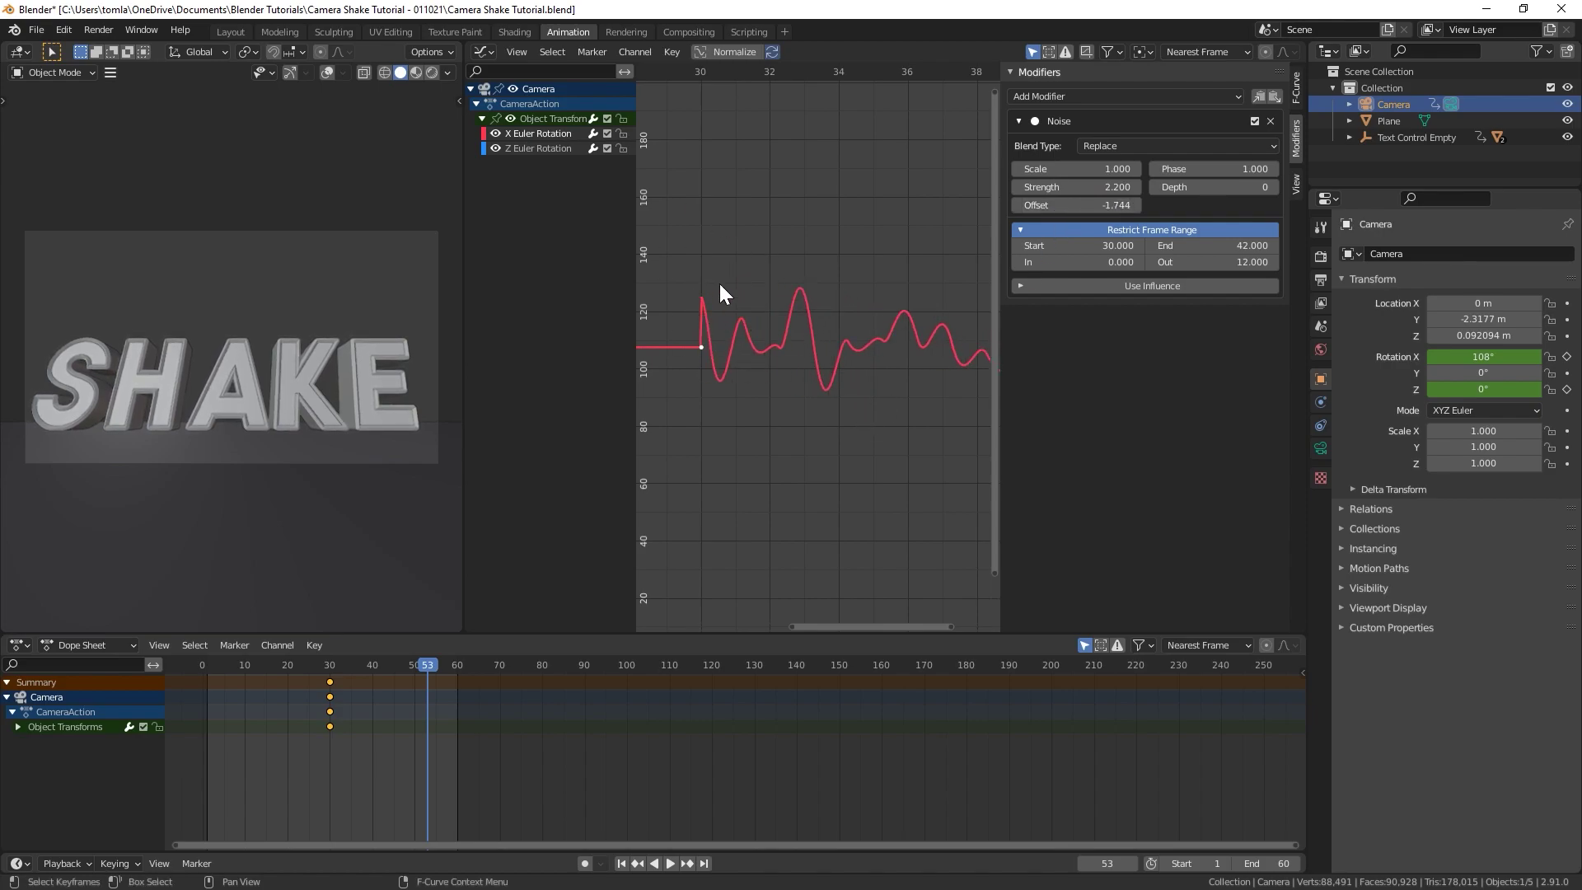
left_click_drag(1092, 206, 1096, 205)
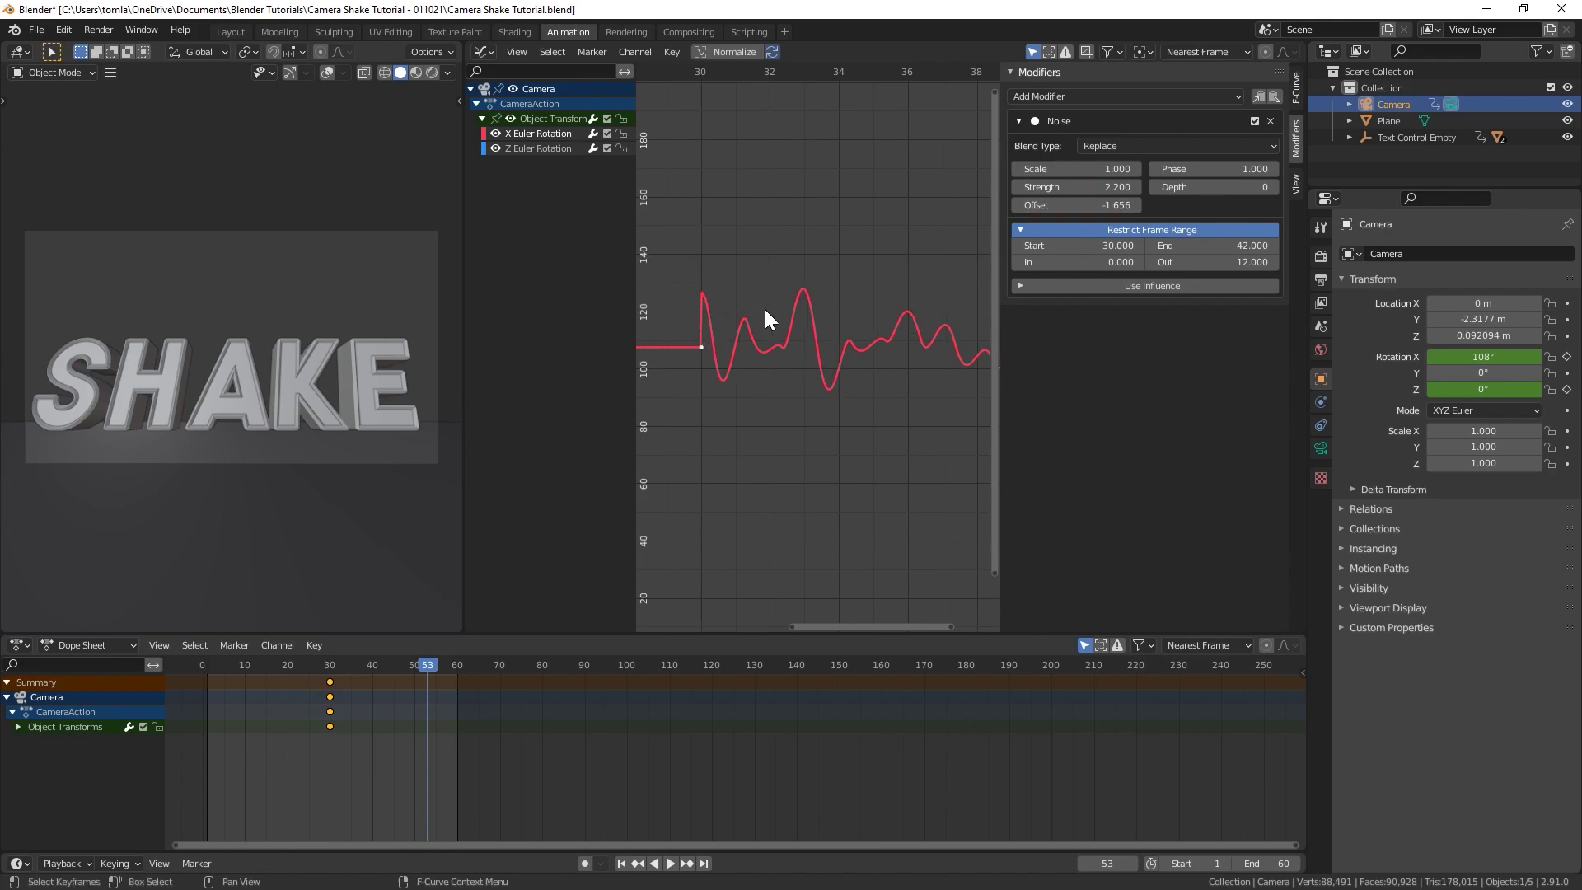
key("space")
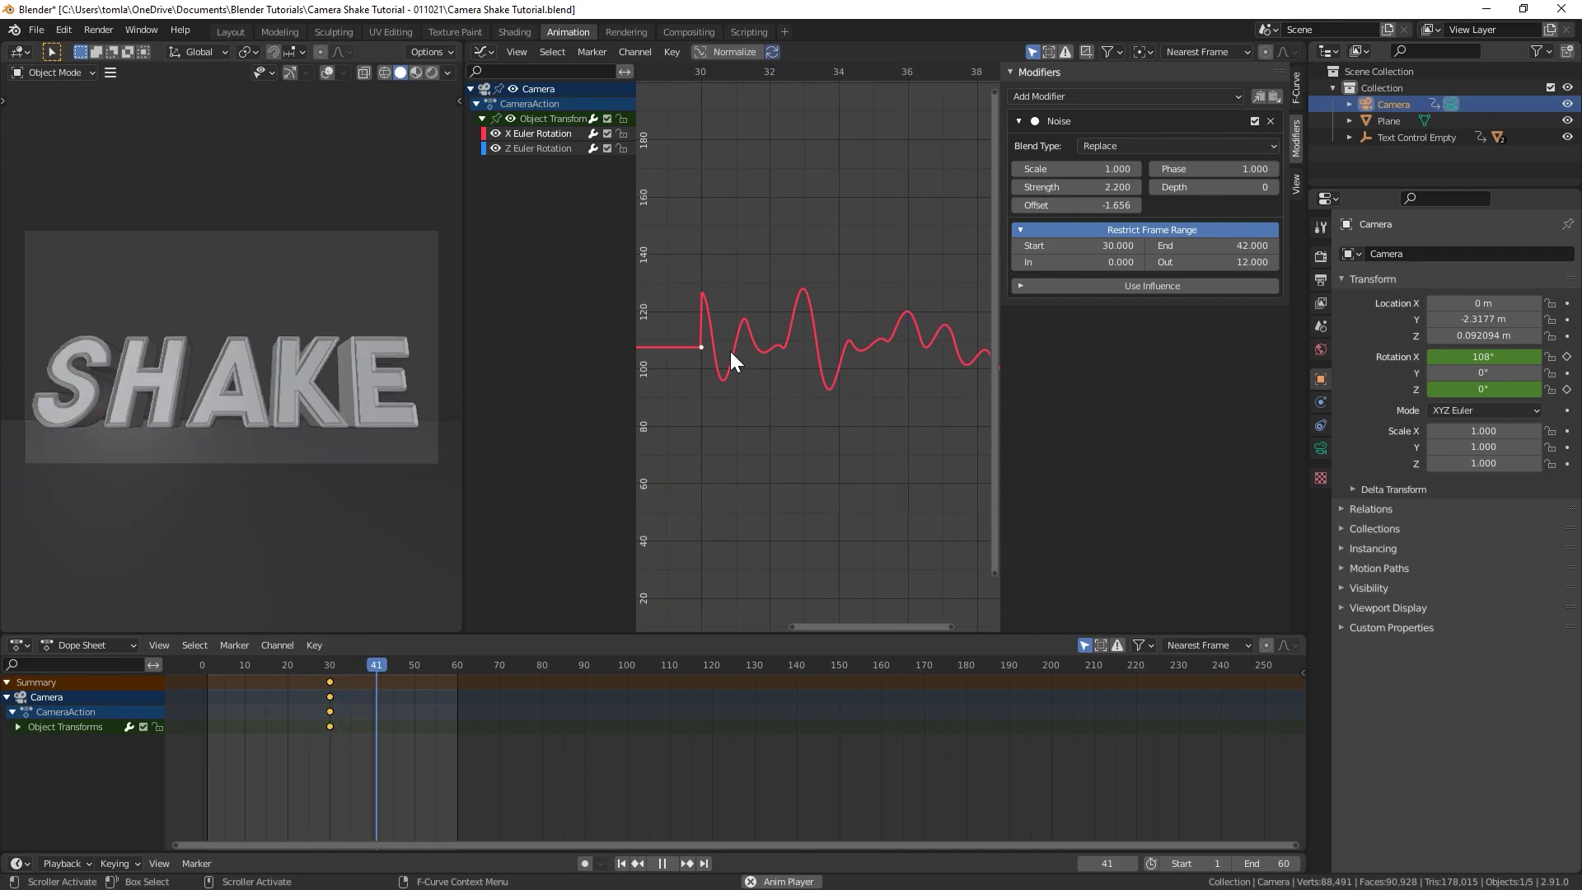
key("space")
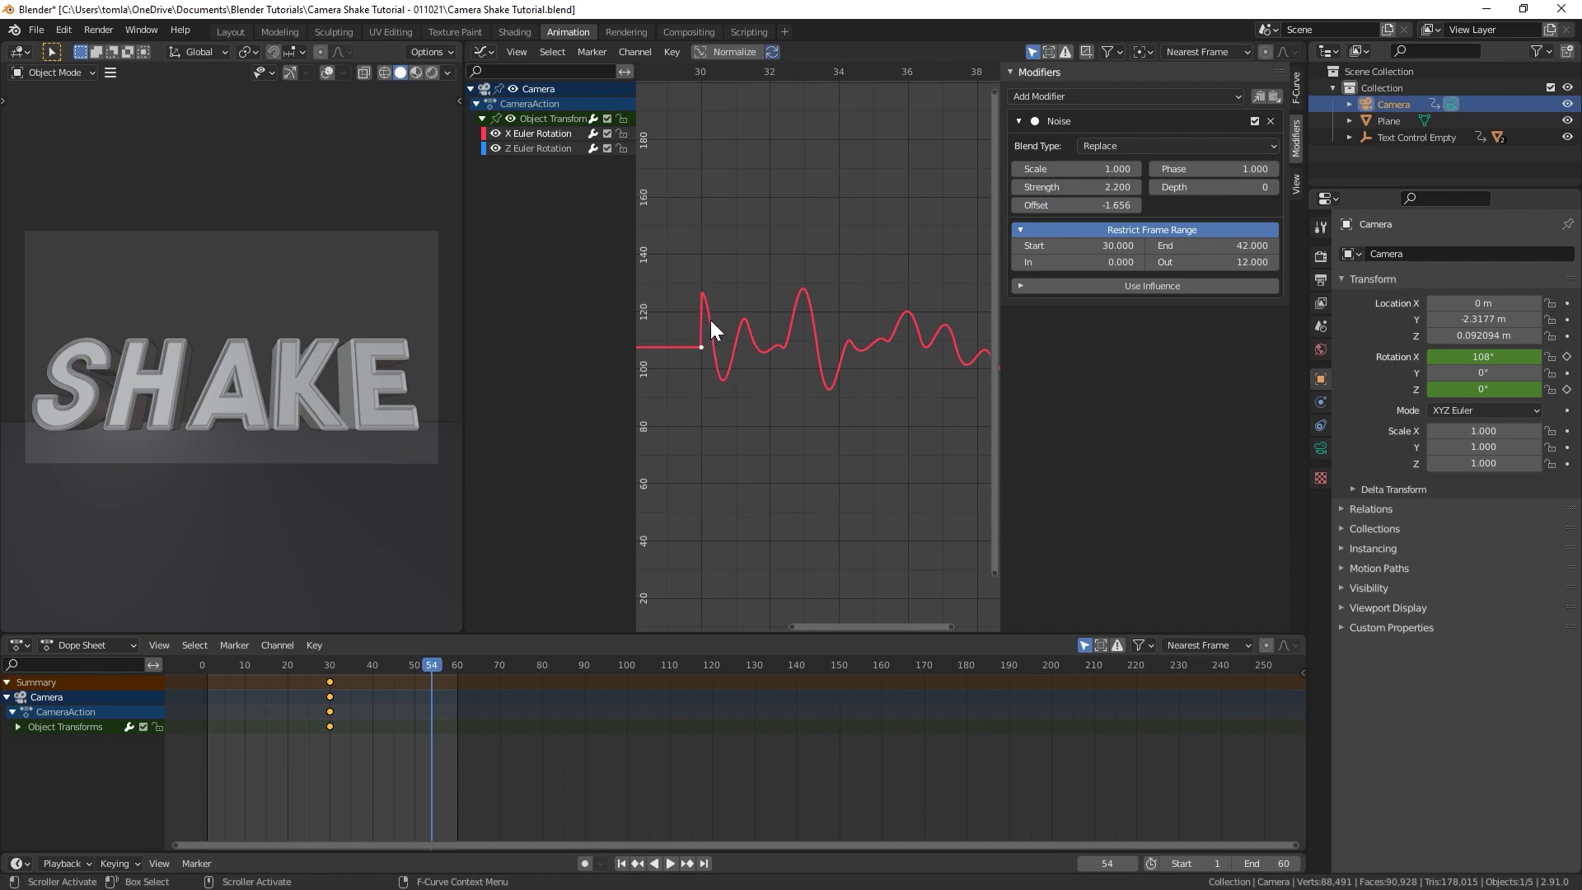
key("space")
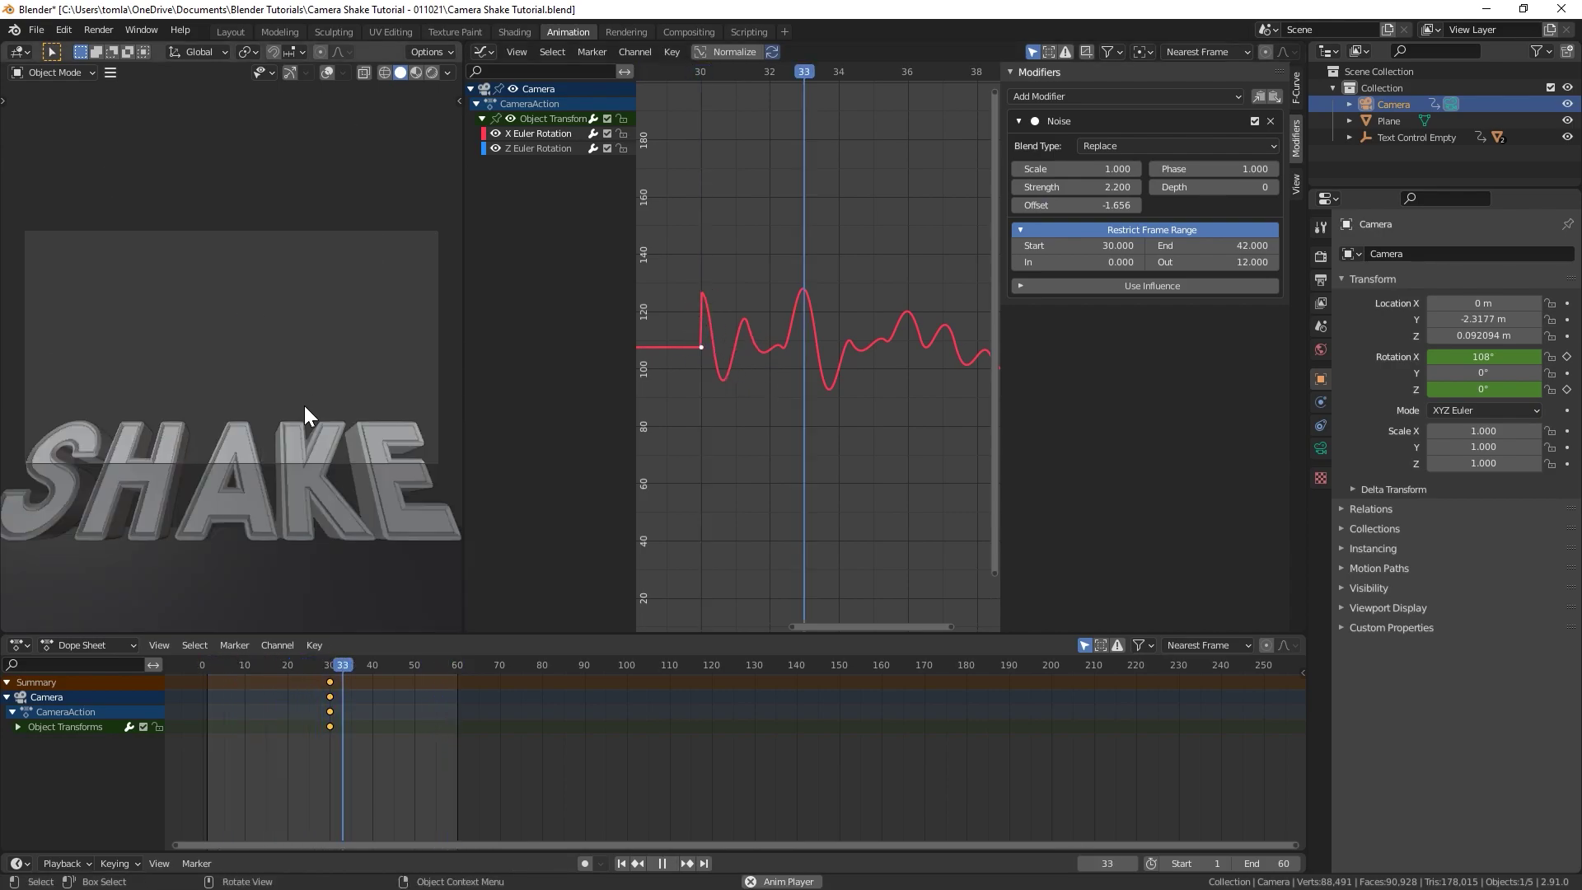
key("space")
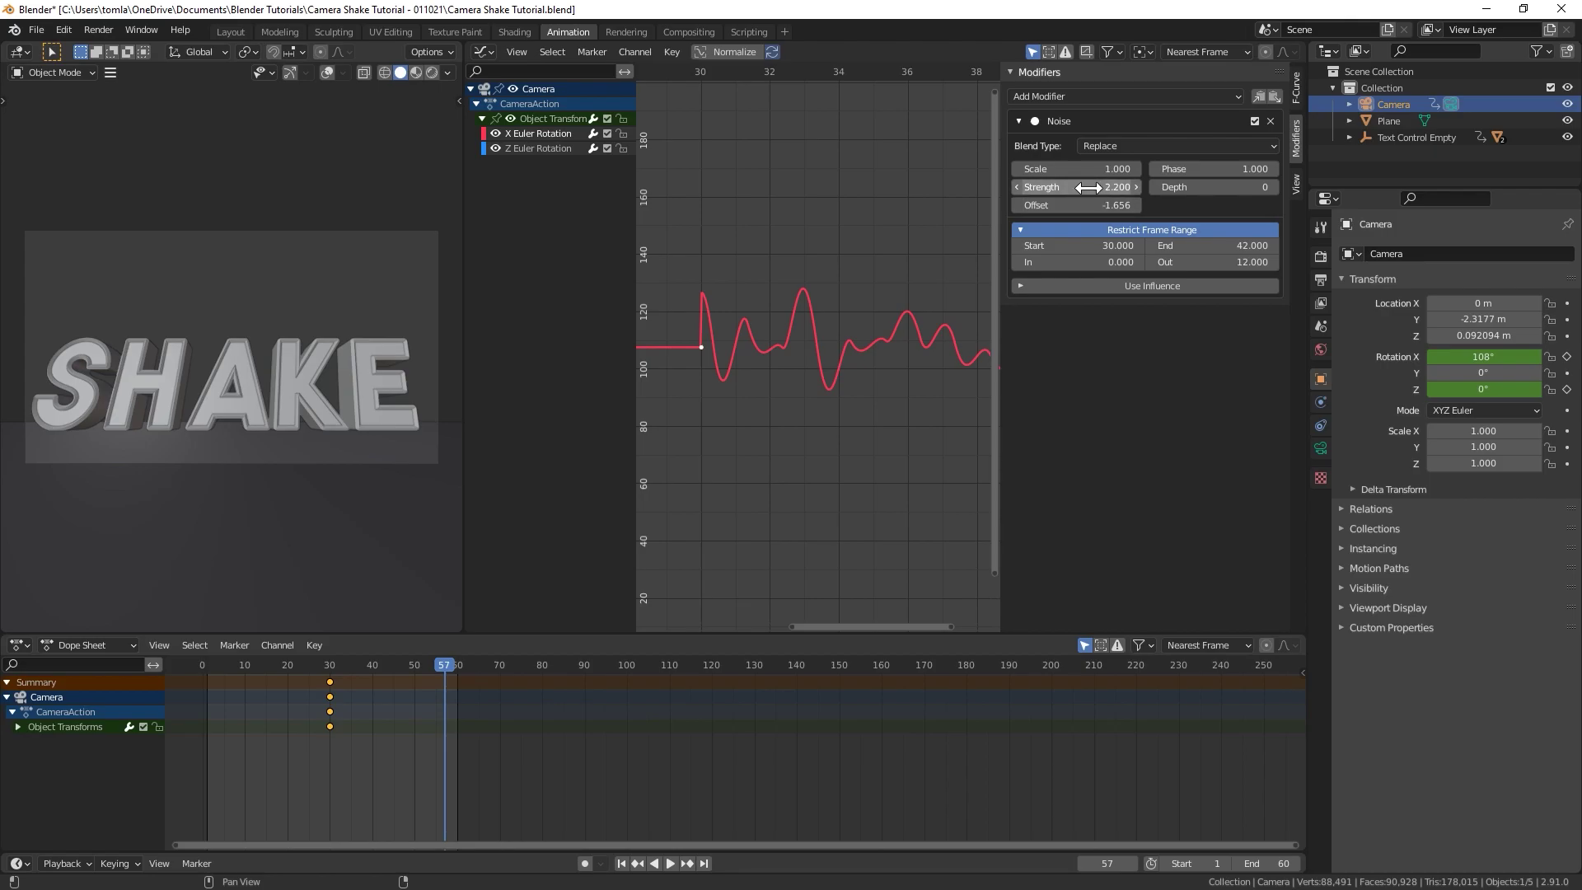
Step: Set the X rotation Noise modifier's Strength to 1.2, preview the shake, and return to frame 30
left_click(1089, 187)
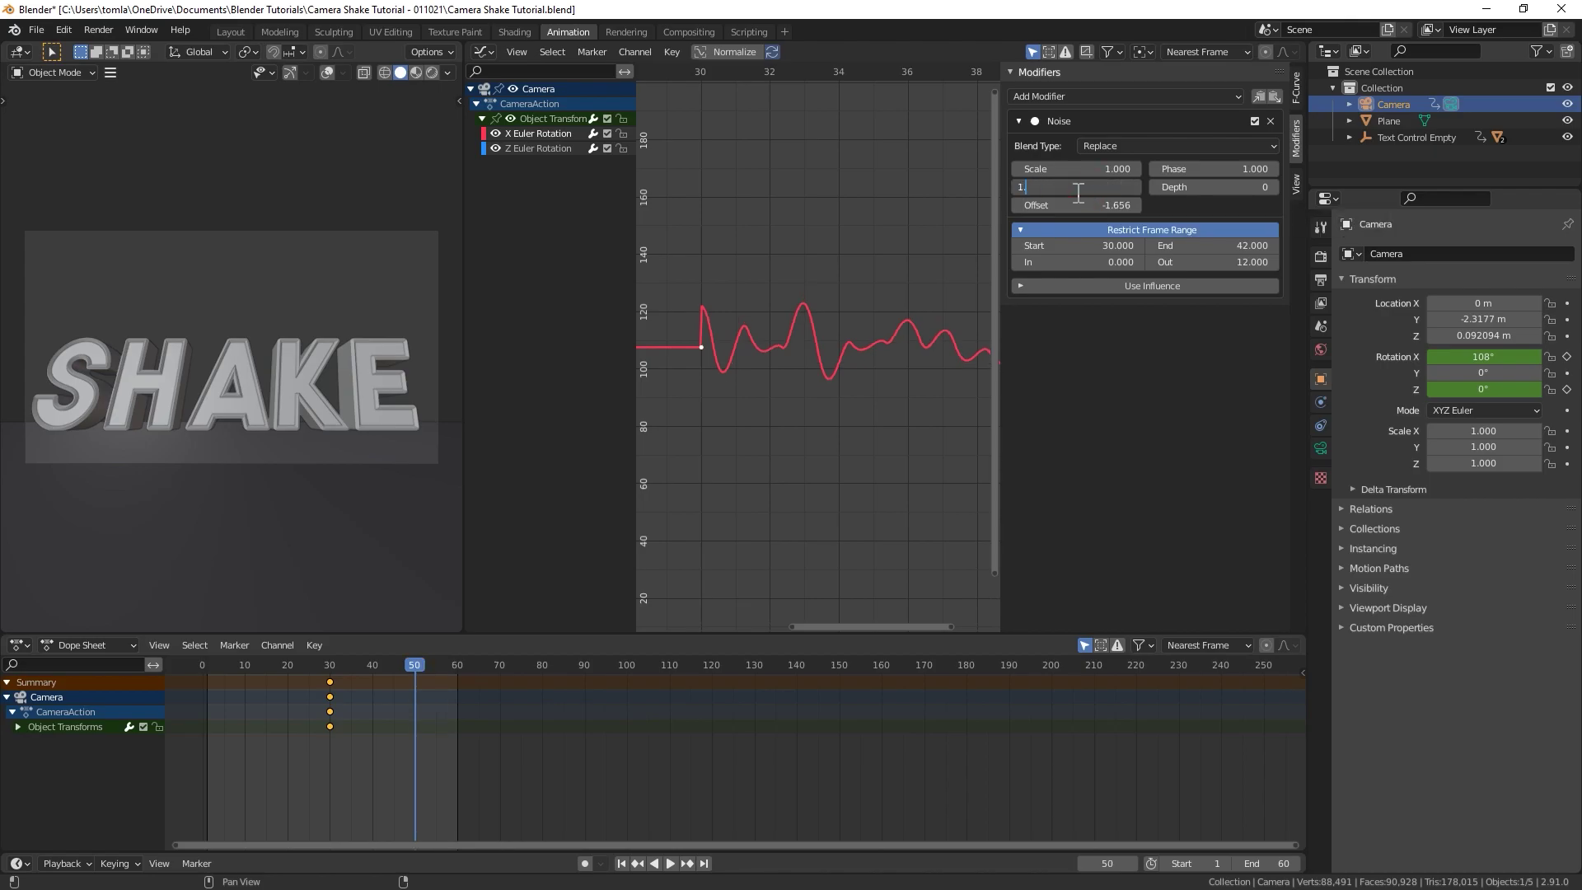
type("1.2")
key("Return")
key("space")
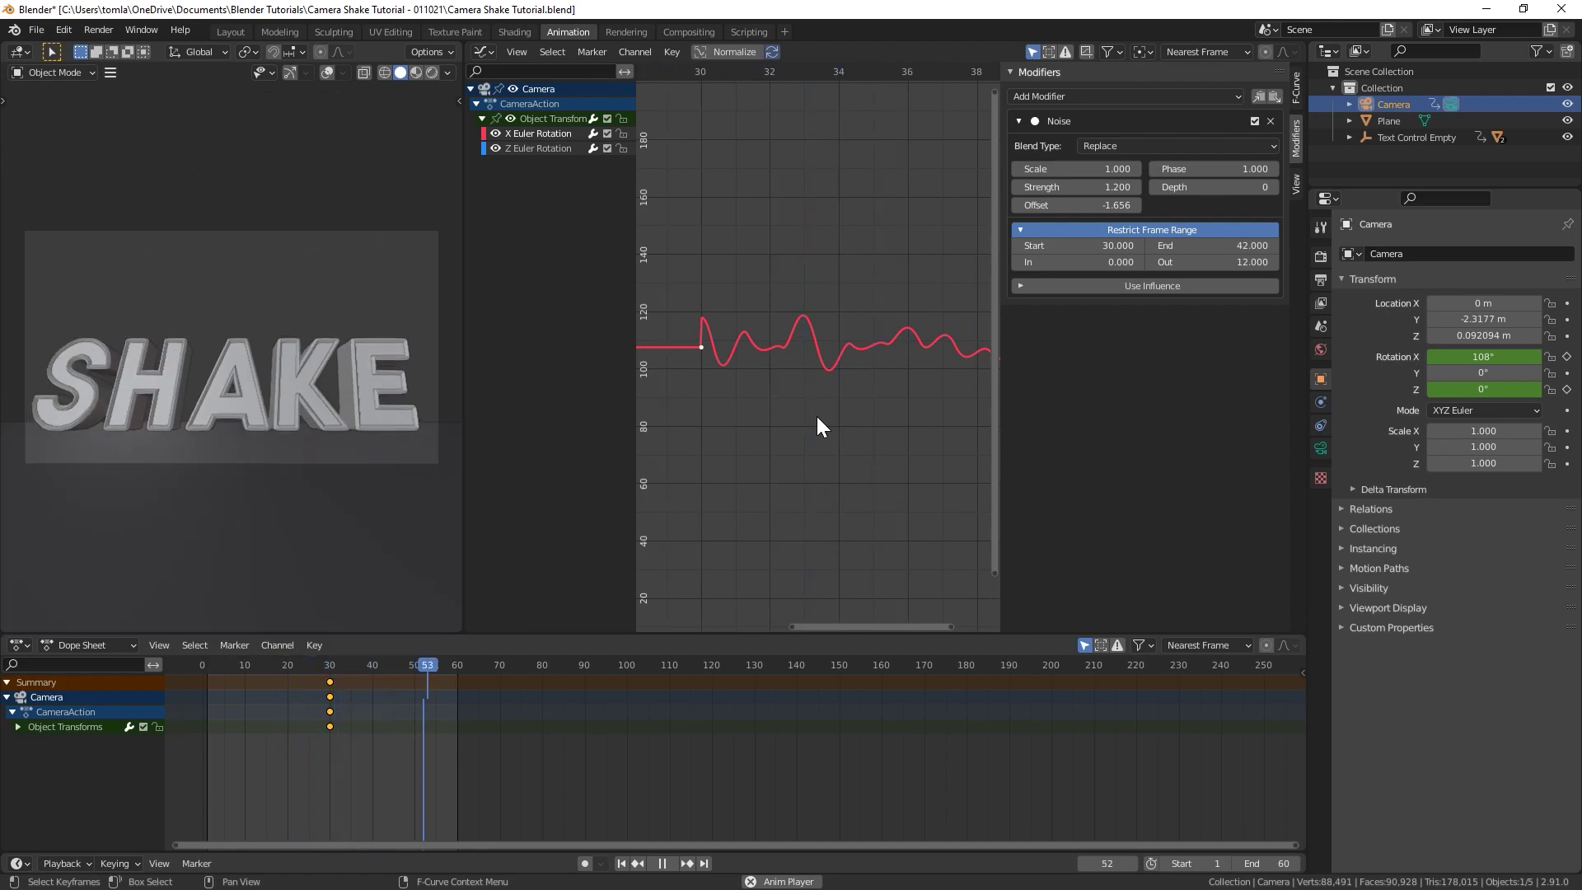
key("space")
left_click_drag(330, 666, 329, 666)
Step: Copy the Noise modifier from the X Euler Rotation curve and paste it onto the Z Euler Rotation curve
left_click(536, 150)
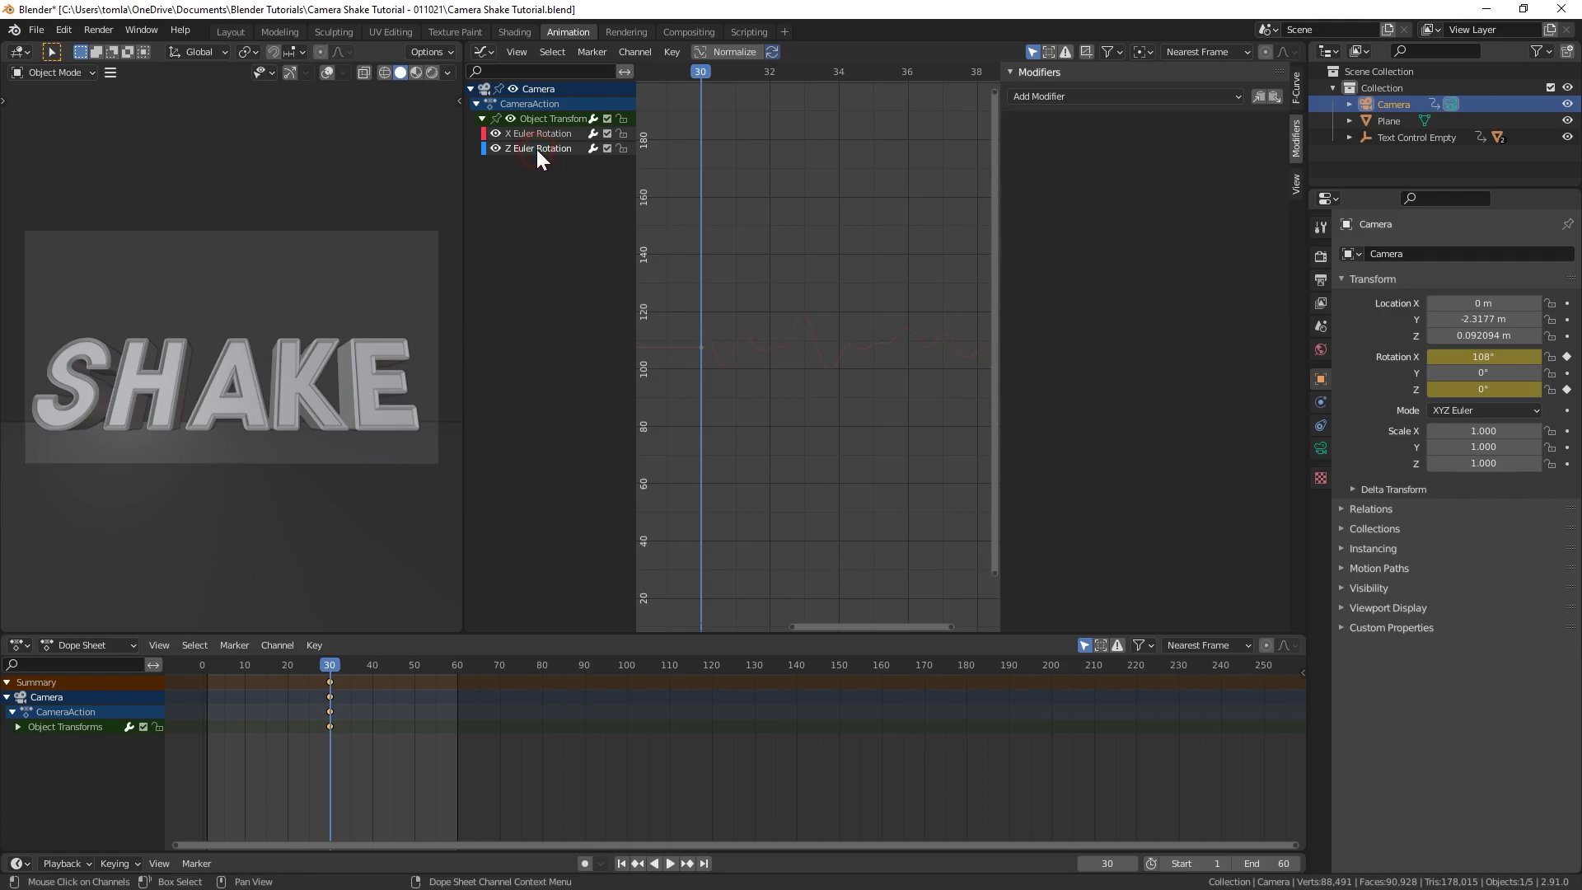
left_click(519, 135)
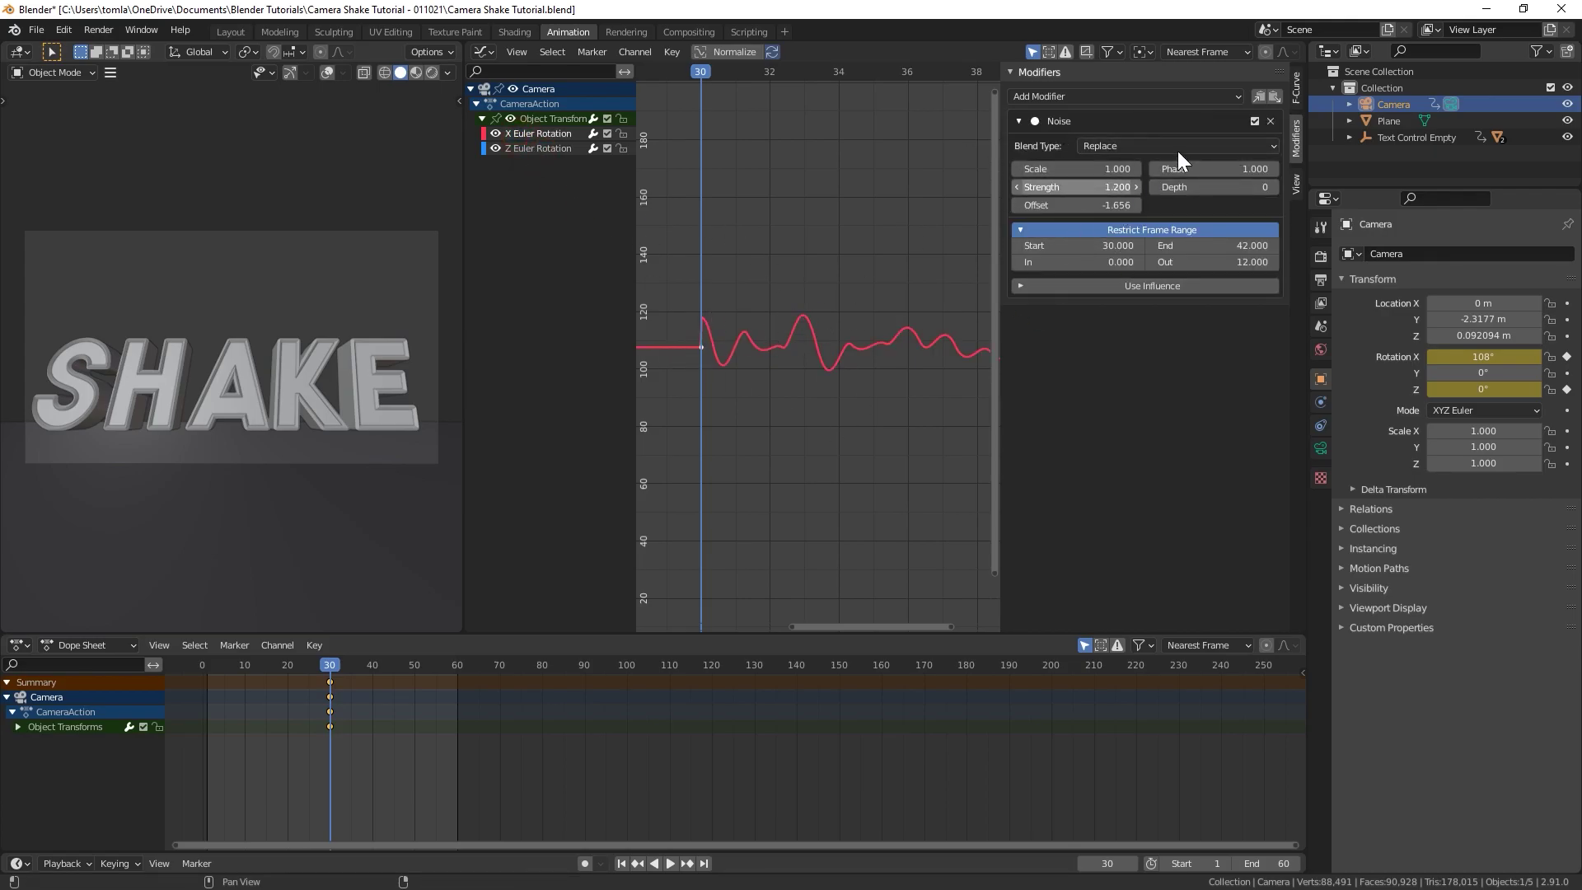
left_click(1258, 96)
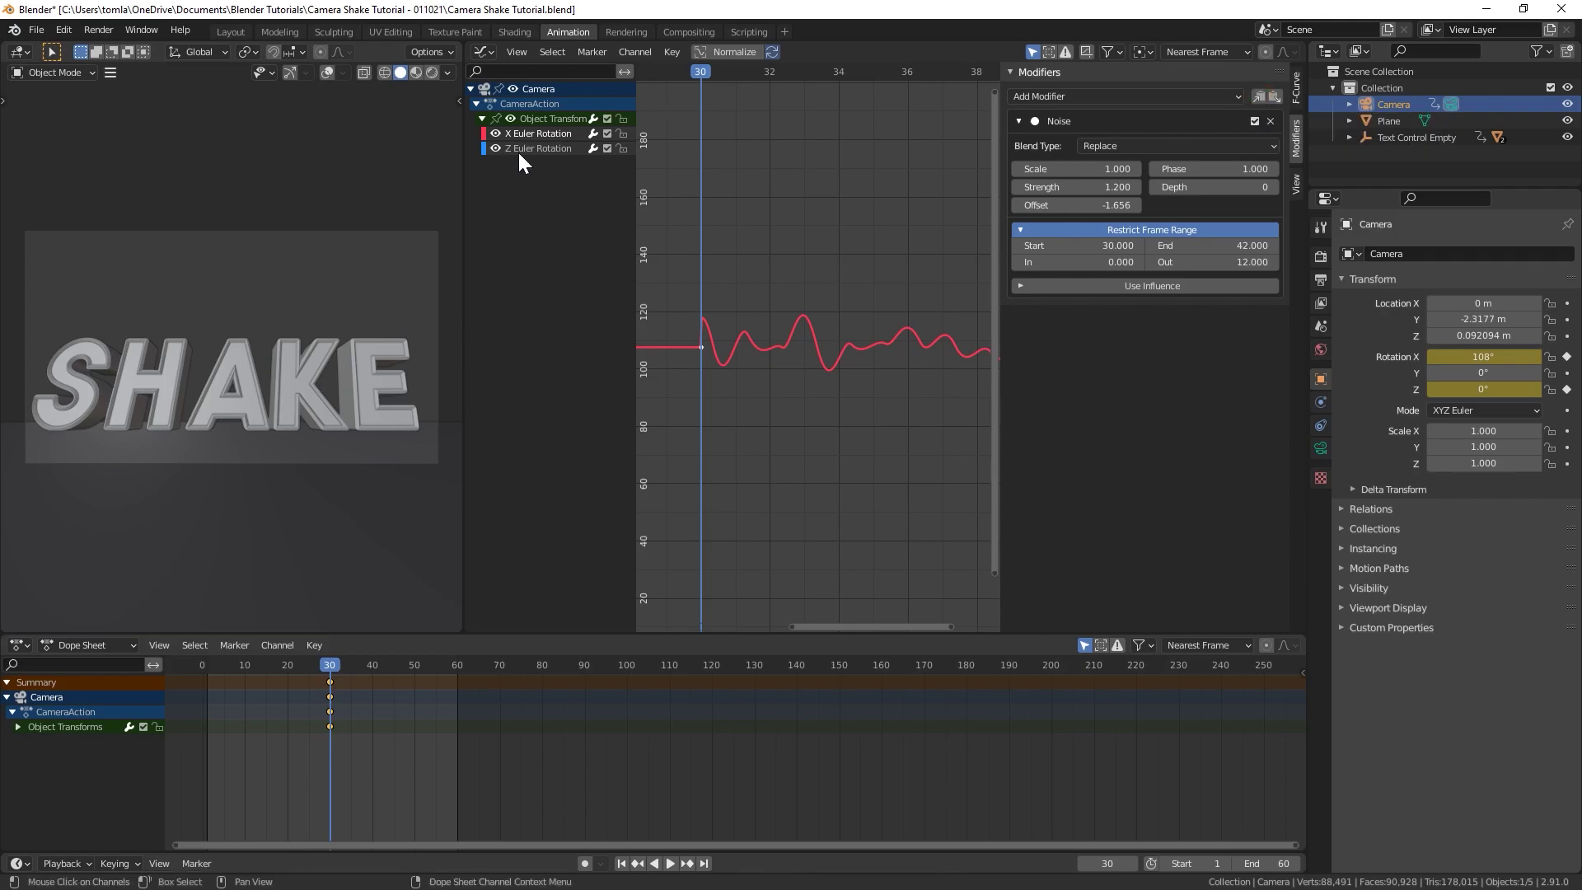
left_click(556, 149)
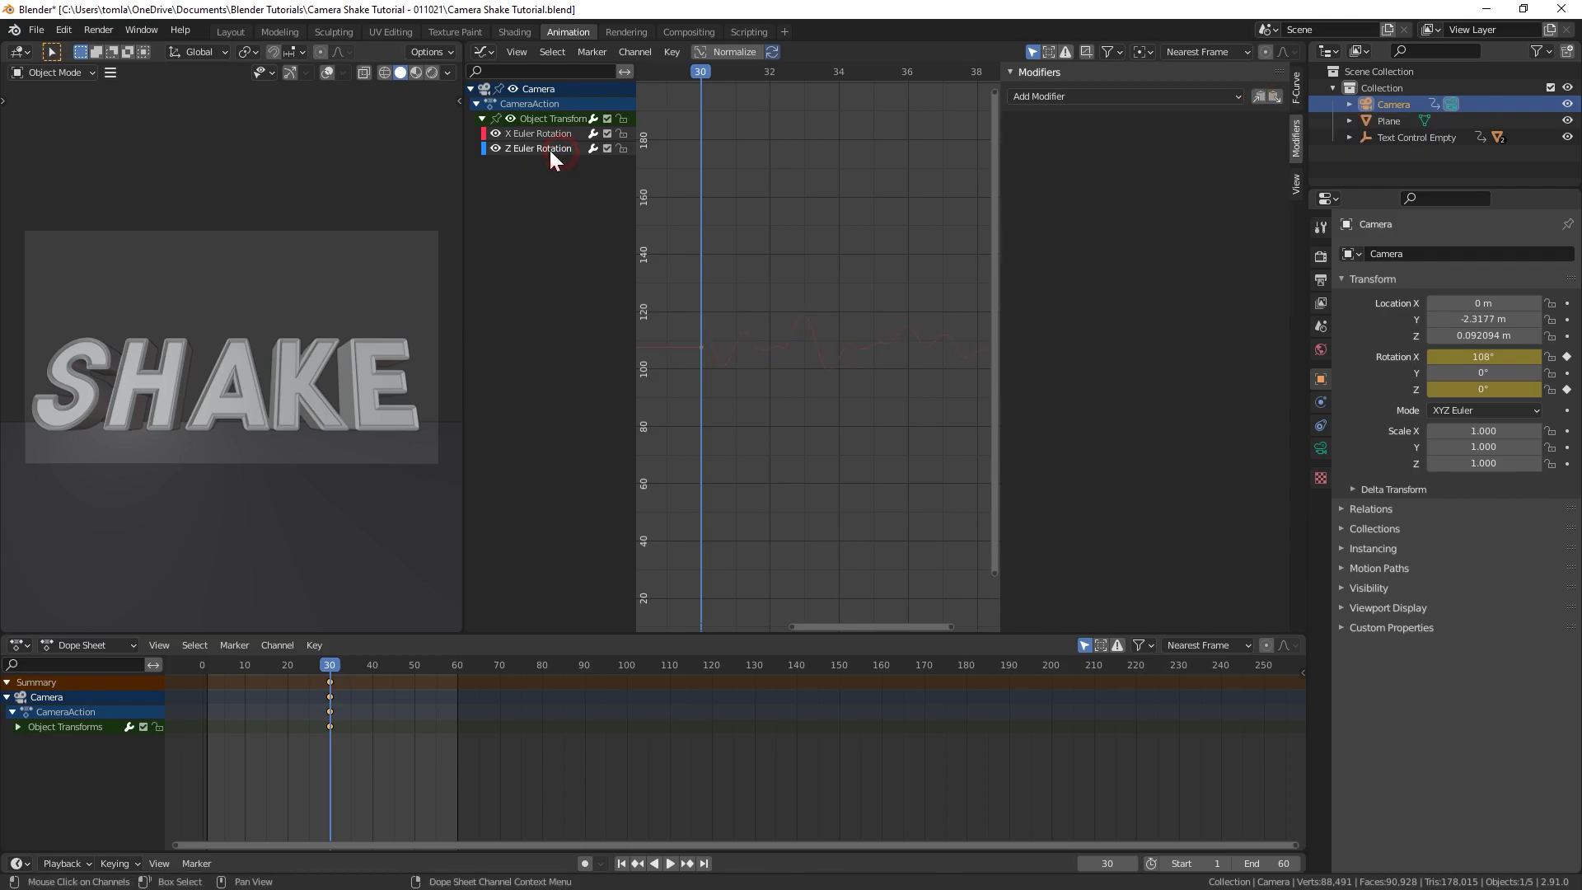
left_click(1275, 96)
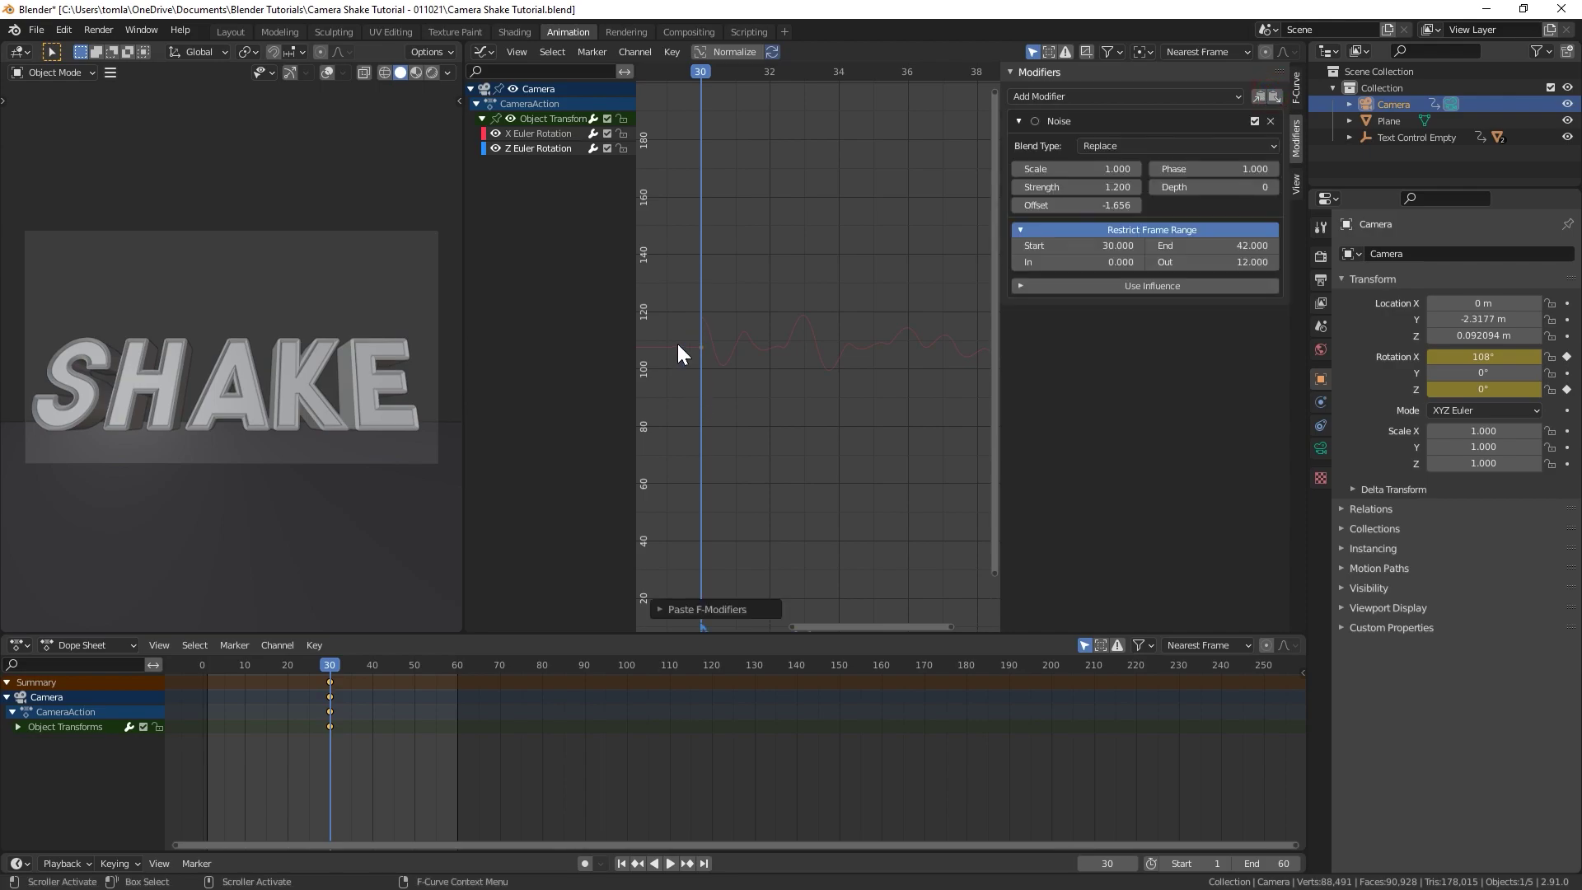
key("Home")
middle_click_drag(677, 344, 823, 320, "ctrl")
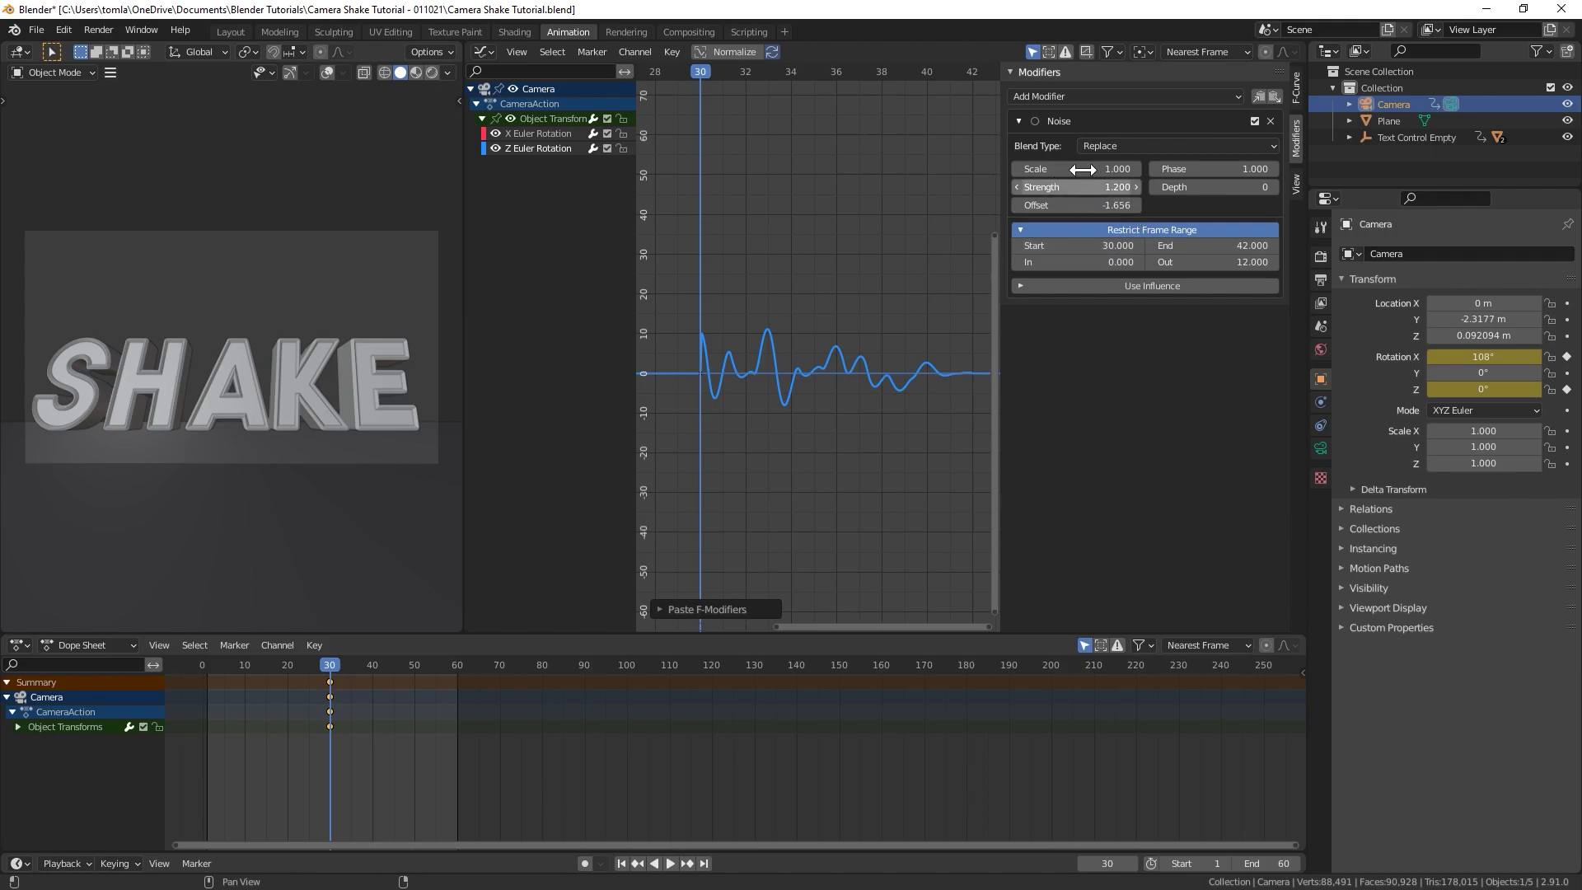
Step: Change the Z rotation noise's Phase to about -0.784 and its Strength to 0.4, and play the animation
mouse_move(1199, 169)
left_mouse_down()
mouse_move(1185, 176)
mouse_move(1196, 169)
left_mouse_up()
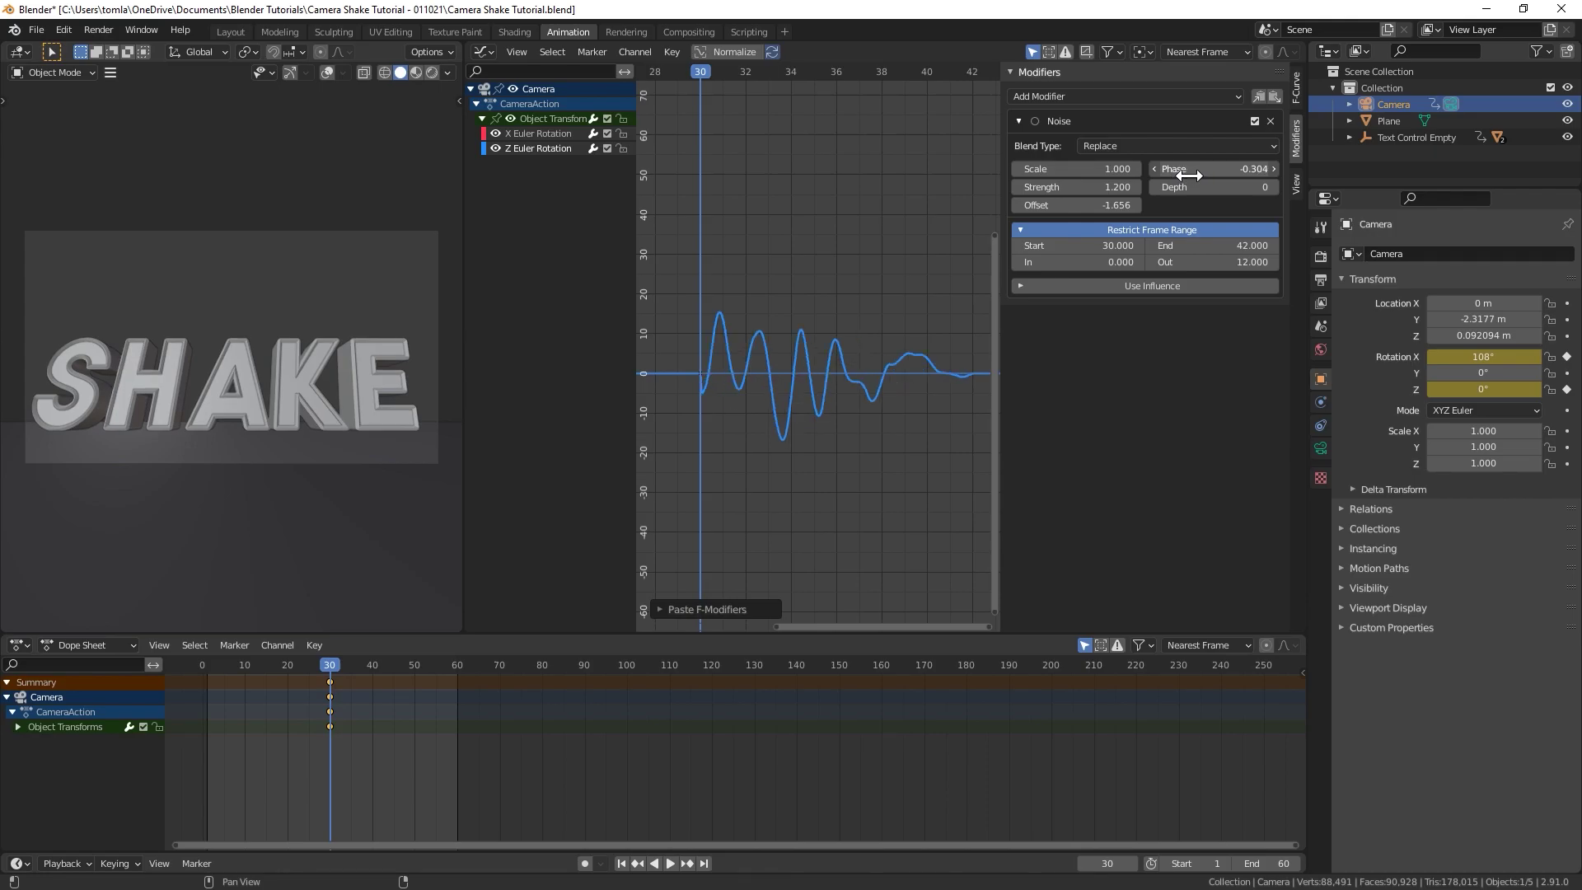
left_click(1070, 187)
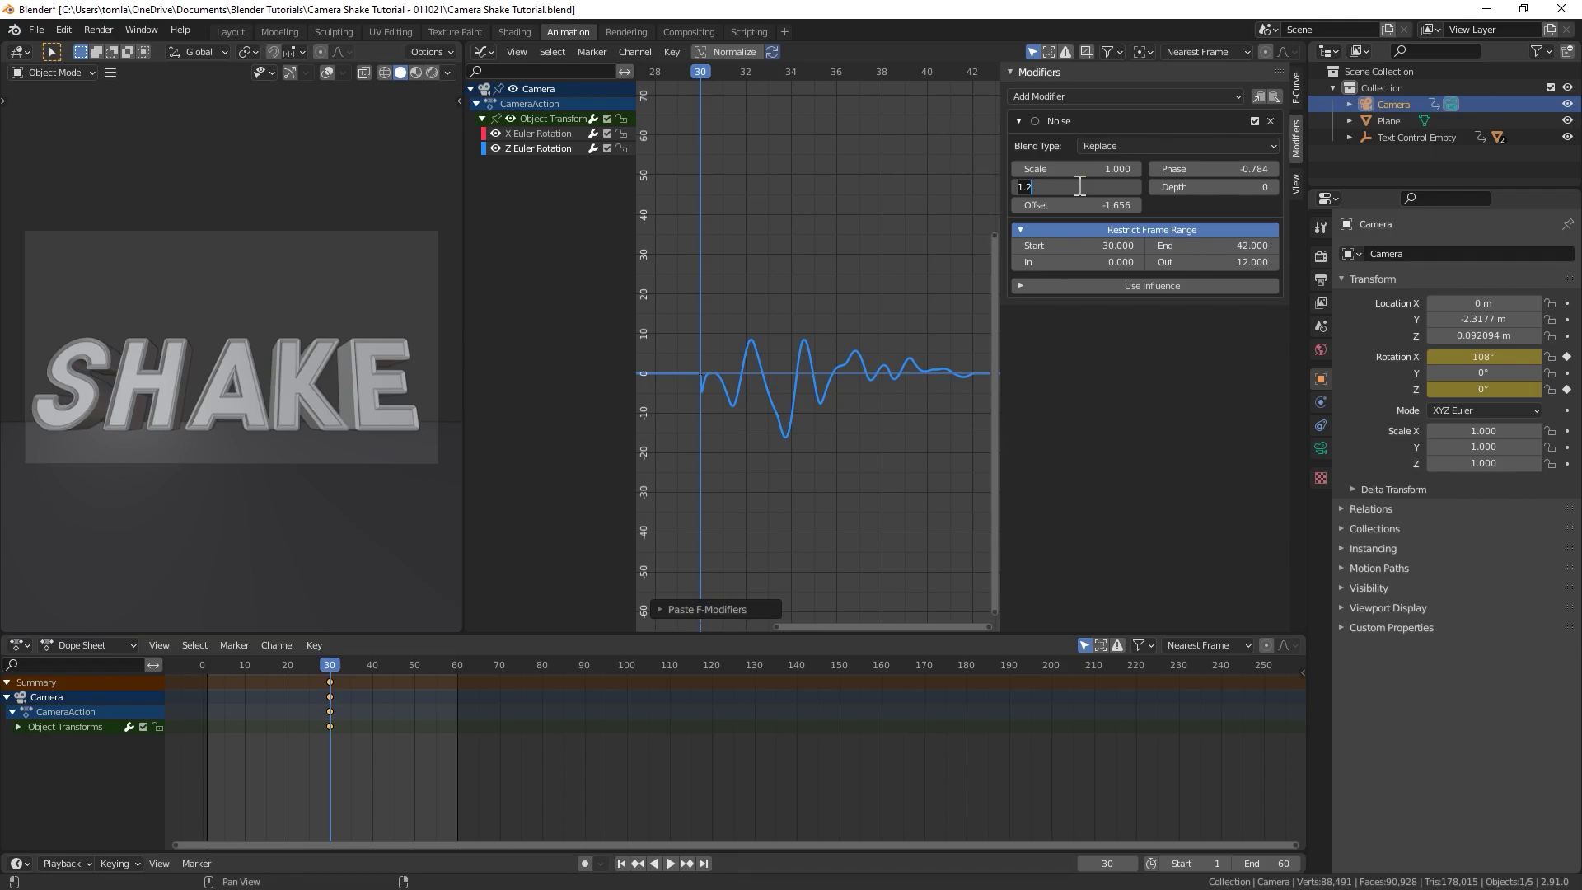
key("Return")
key("space")
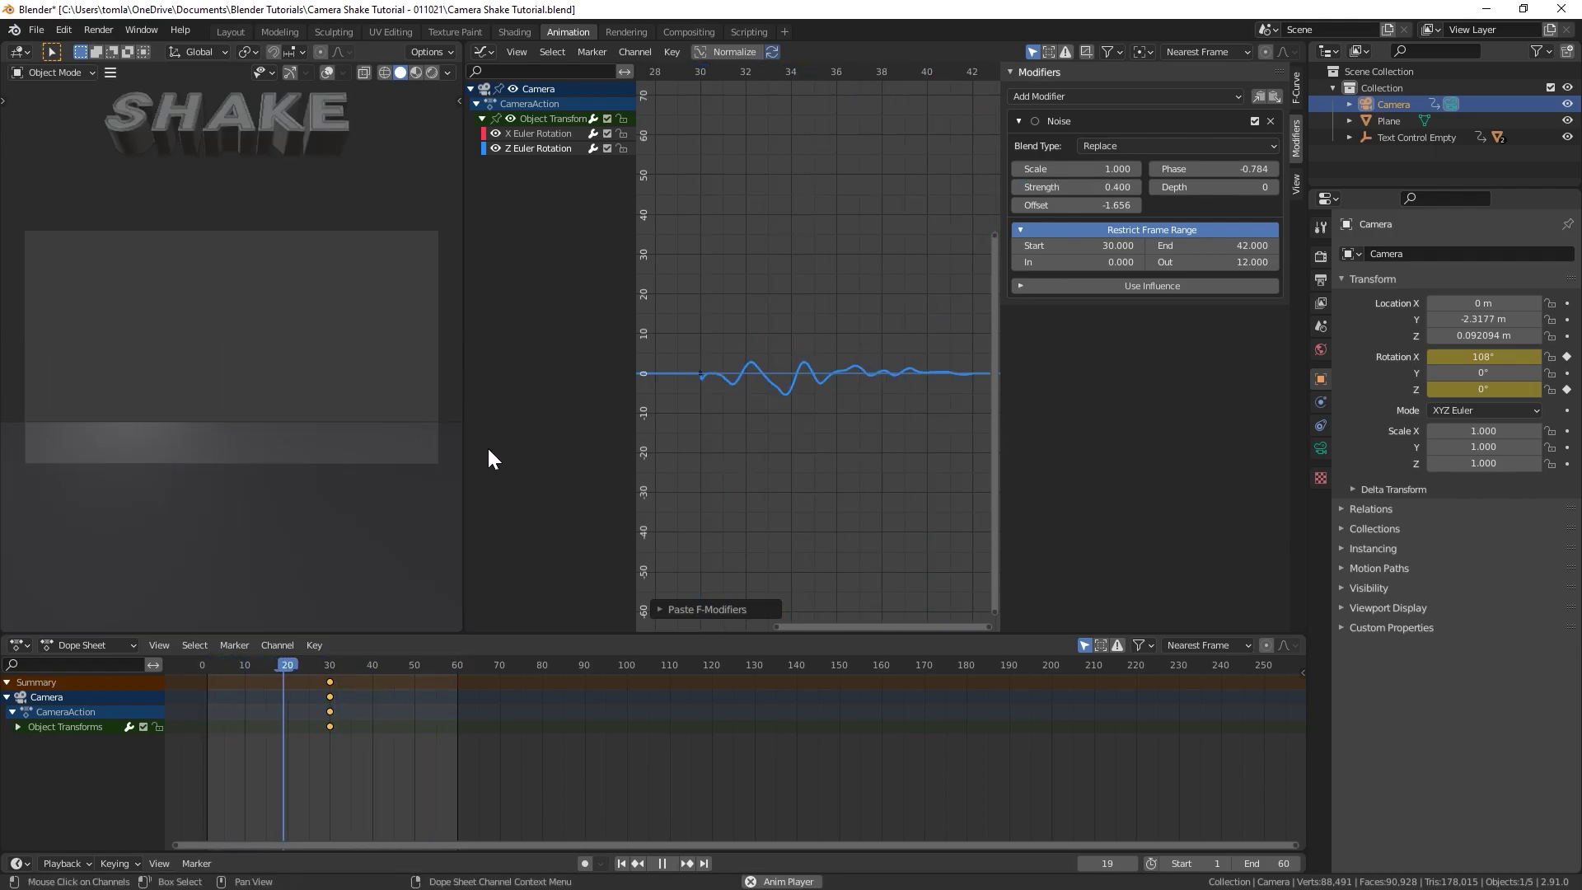
key("space")
Step: Set the Z rotation Noise modifier's Strength to 0.25 and play the animation
left_click(1123, 188)
type(".25")
key("Return")
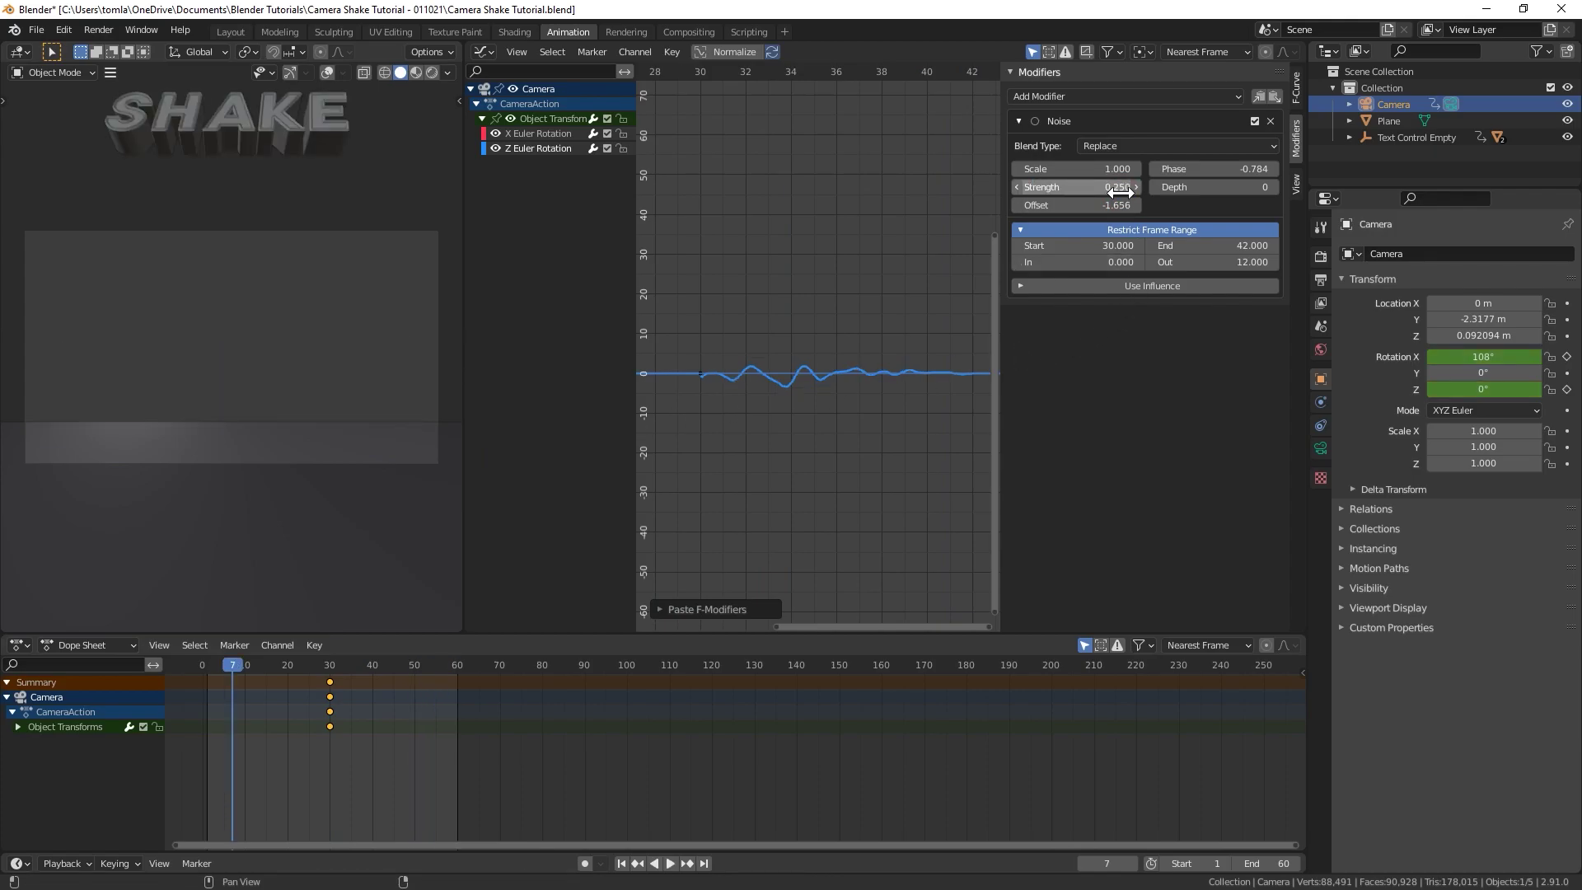
key("space")
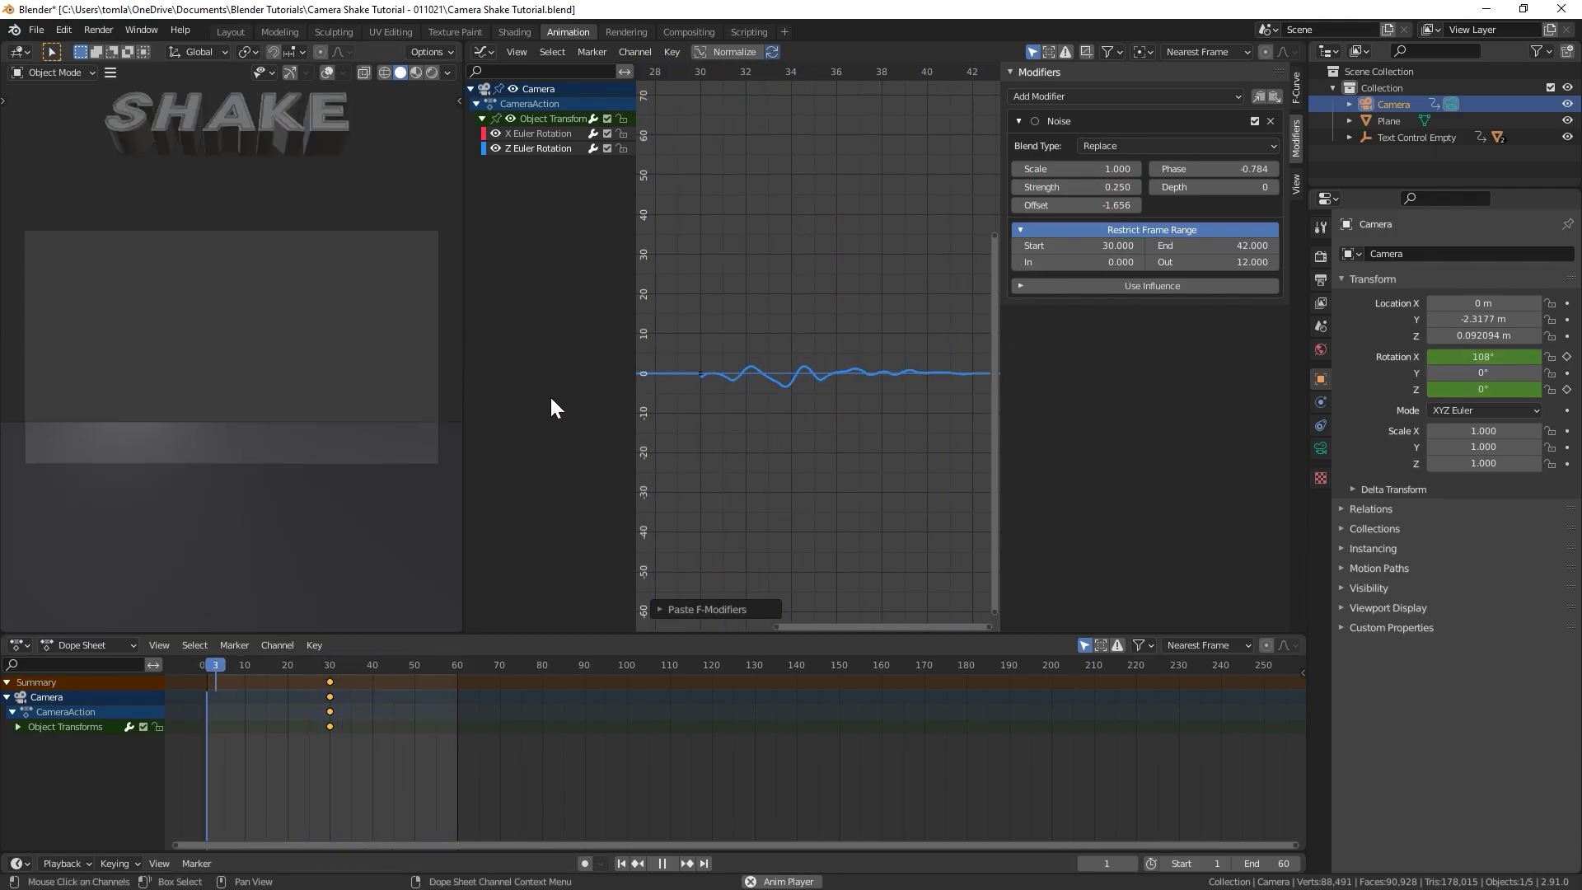
key("space")
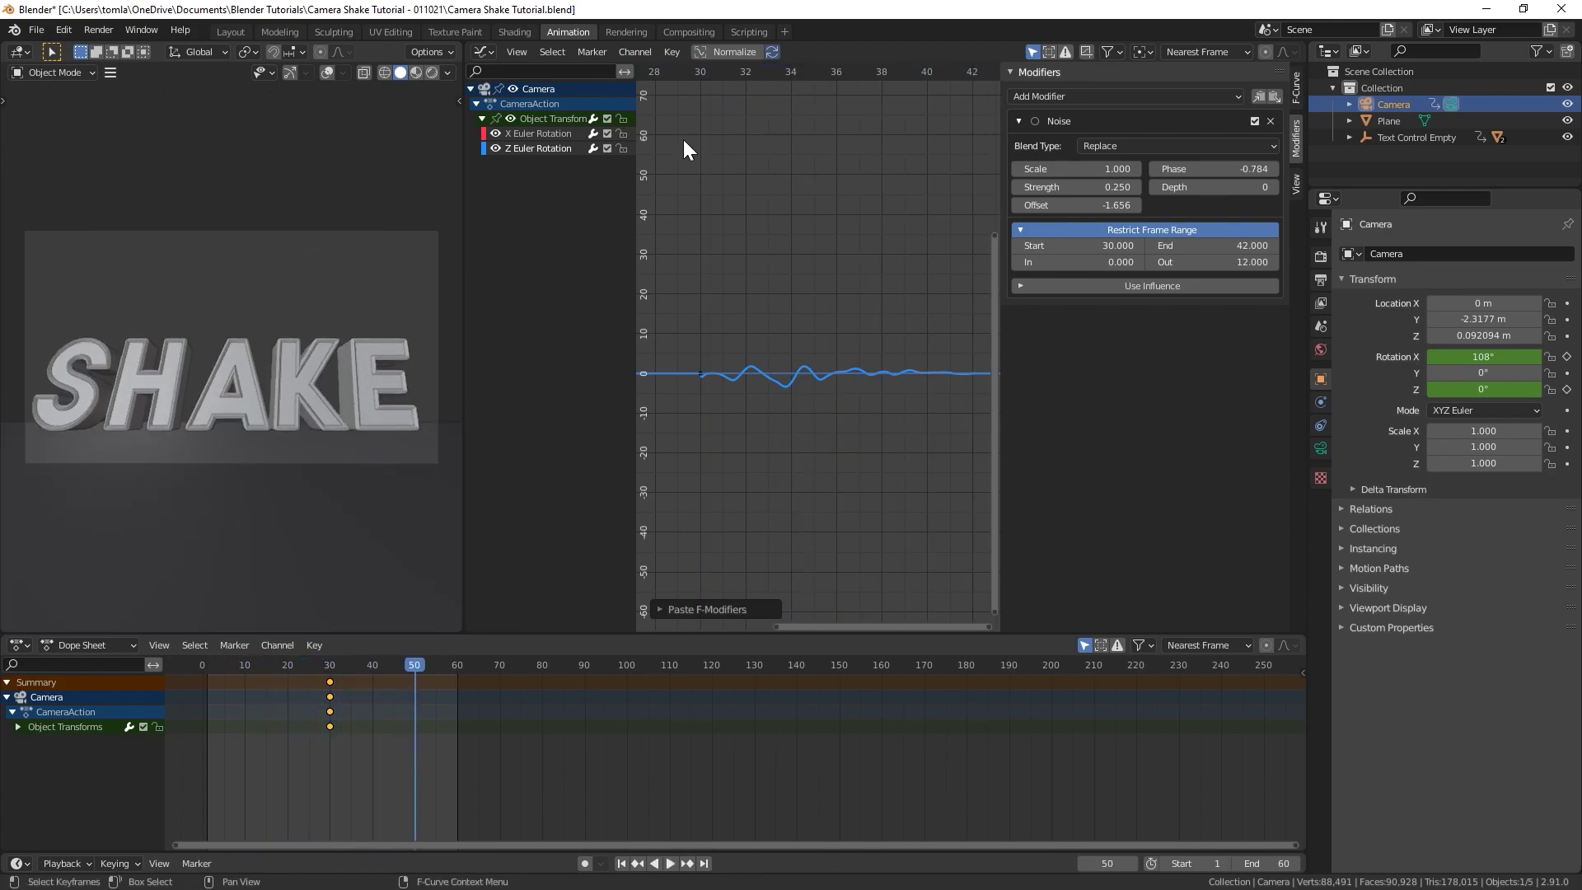
Step: Set the Noise modifier's Depth to 2 on the X Euler Rotation curve and play the rougher shake
left_click(524, 133)
middle_click_drag(814, 194, 807, 486)
scroll(822, 318, "up", 5, "shift")
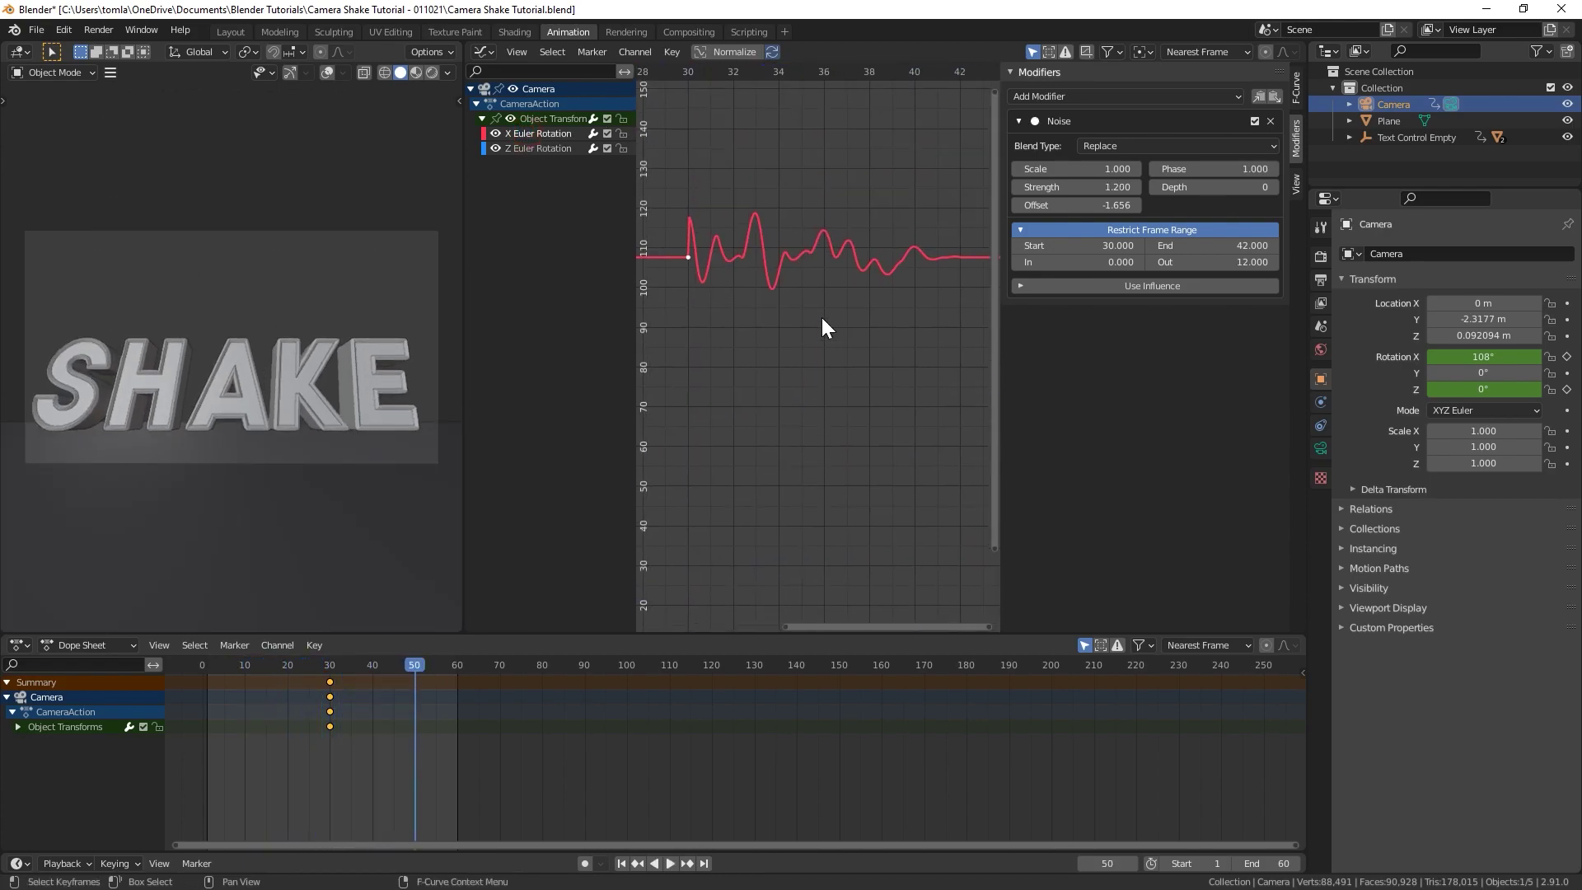
left_click(1276, 187)
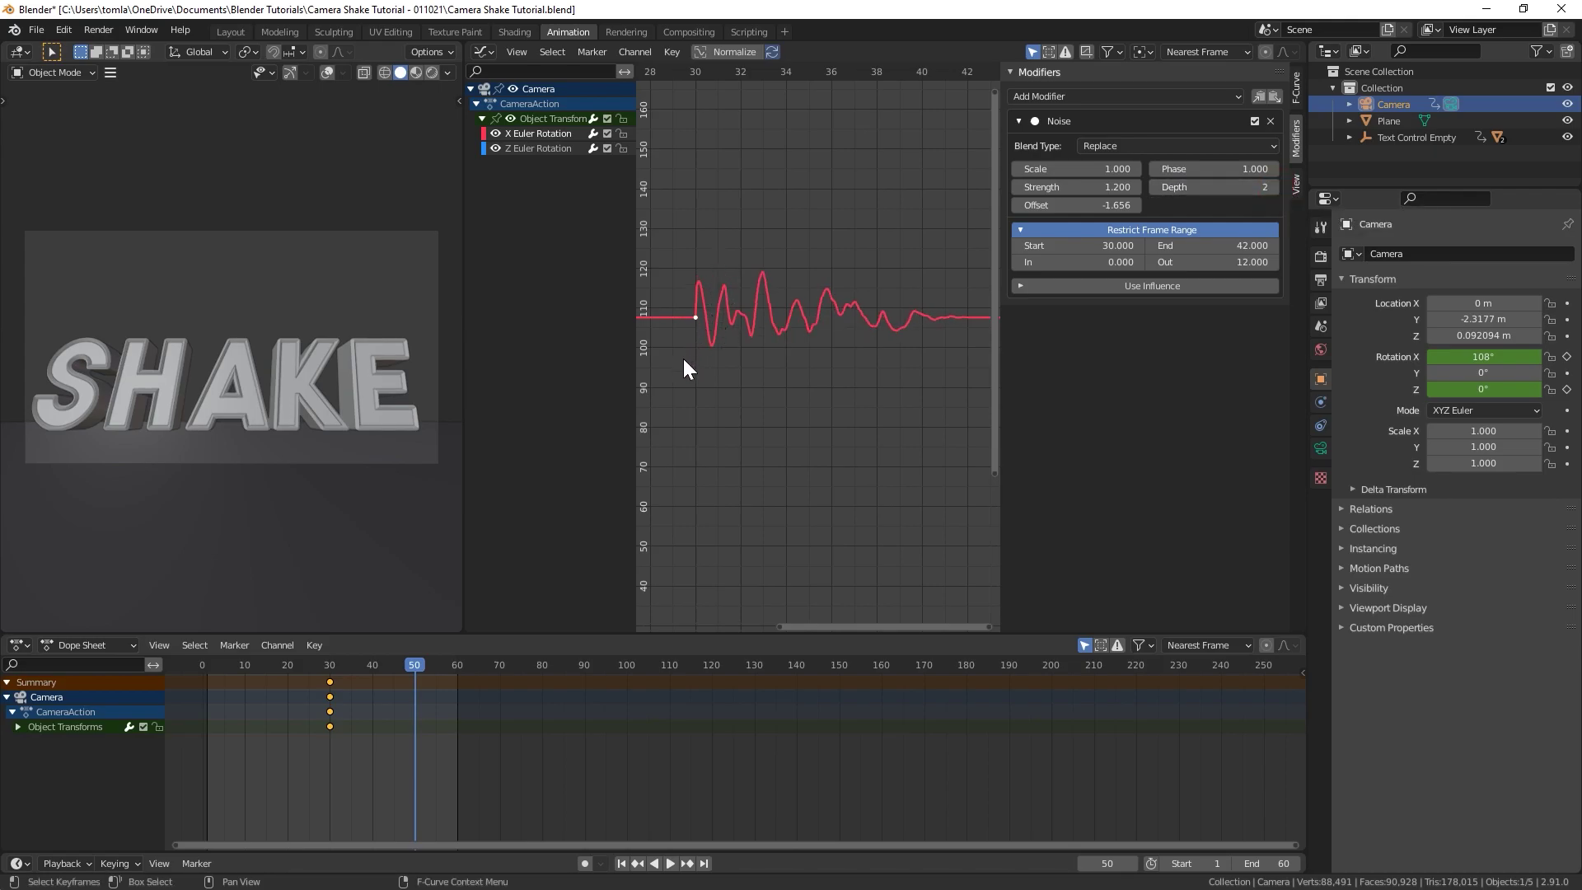
key("space")
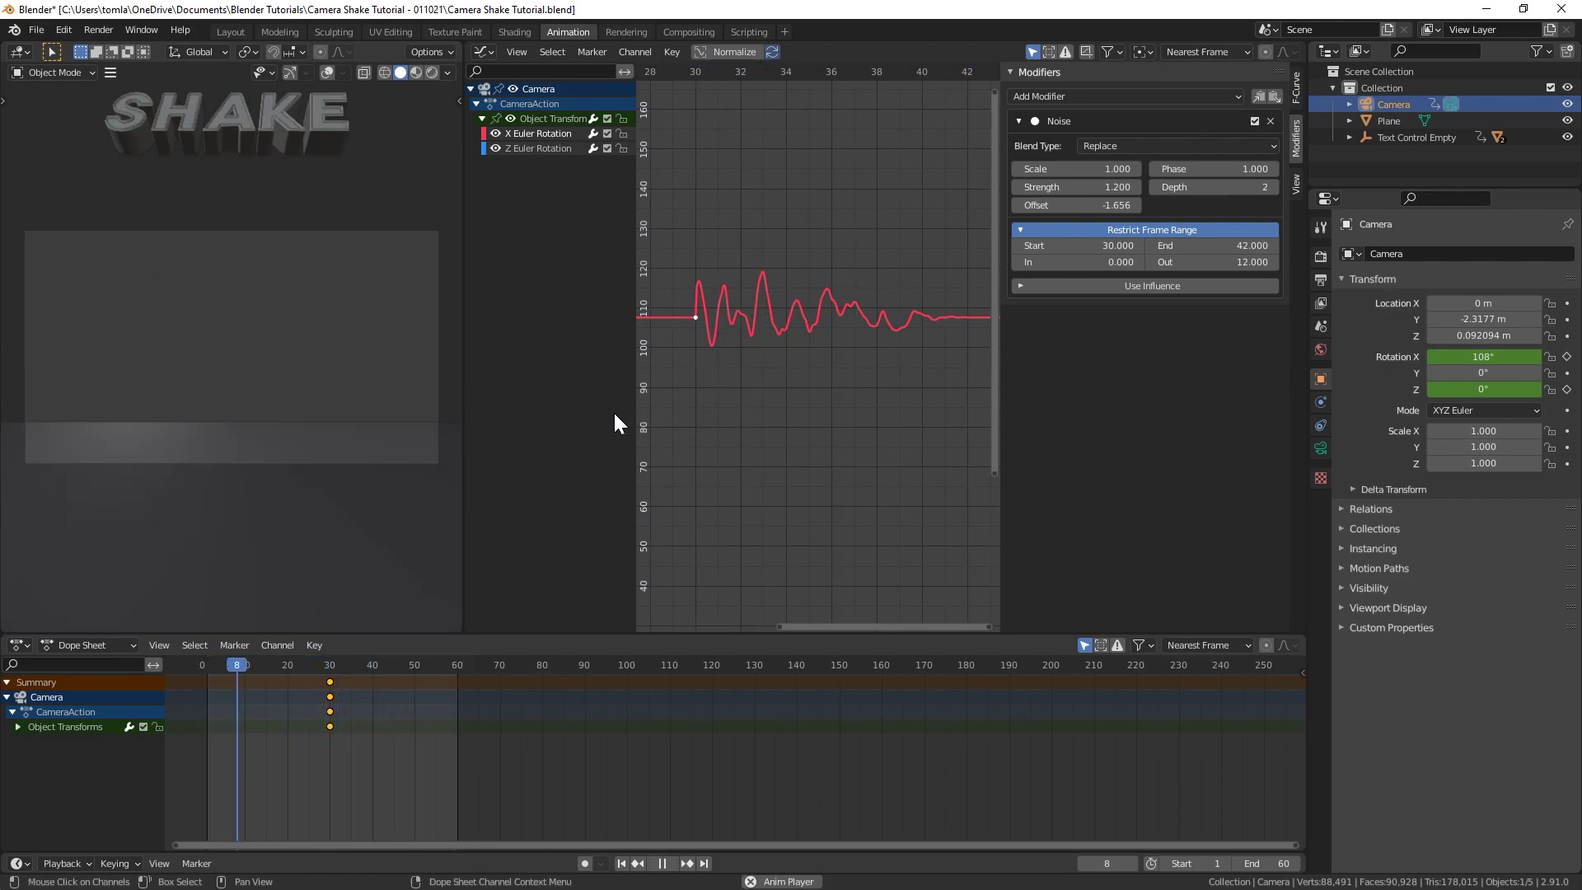
key("space")
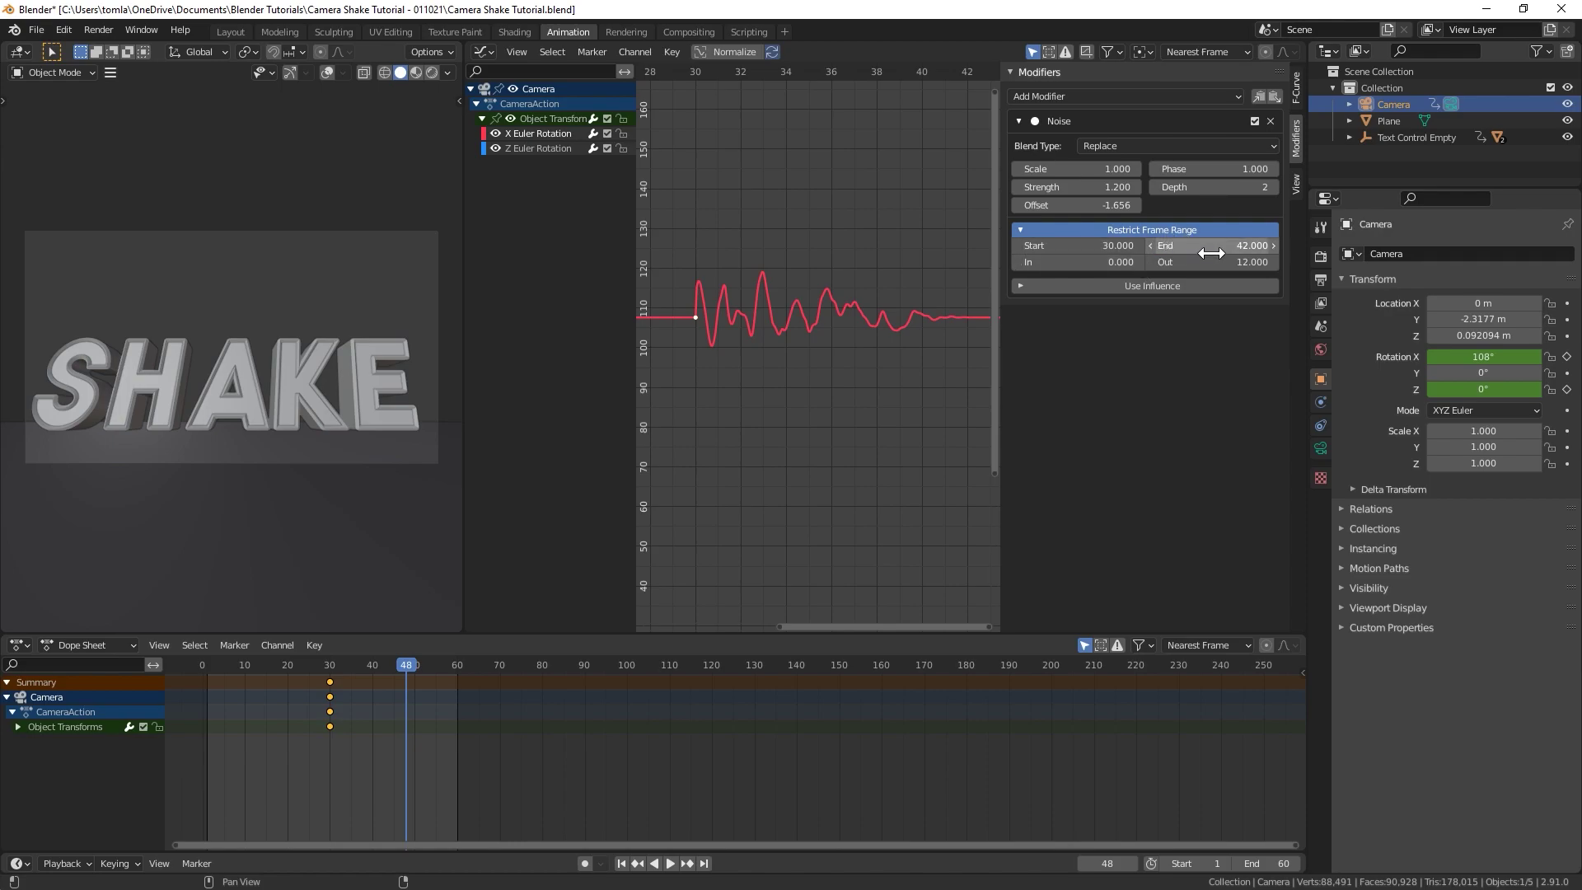
Step: Save the file and switch to the Layout workspace
key("ctrl+s")
left_click(230, 33)
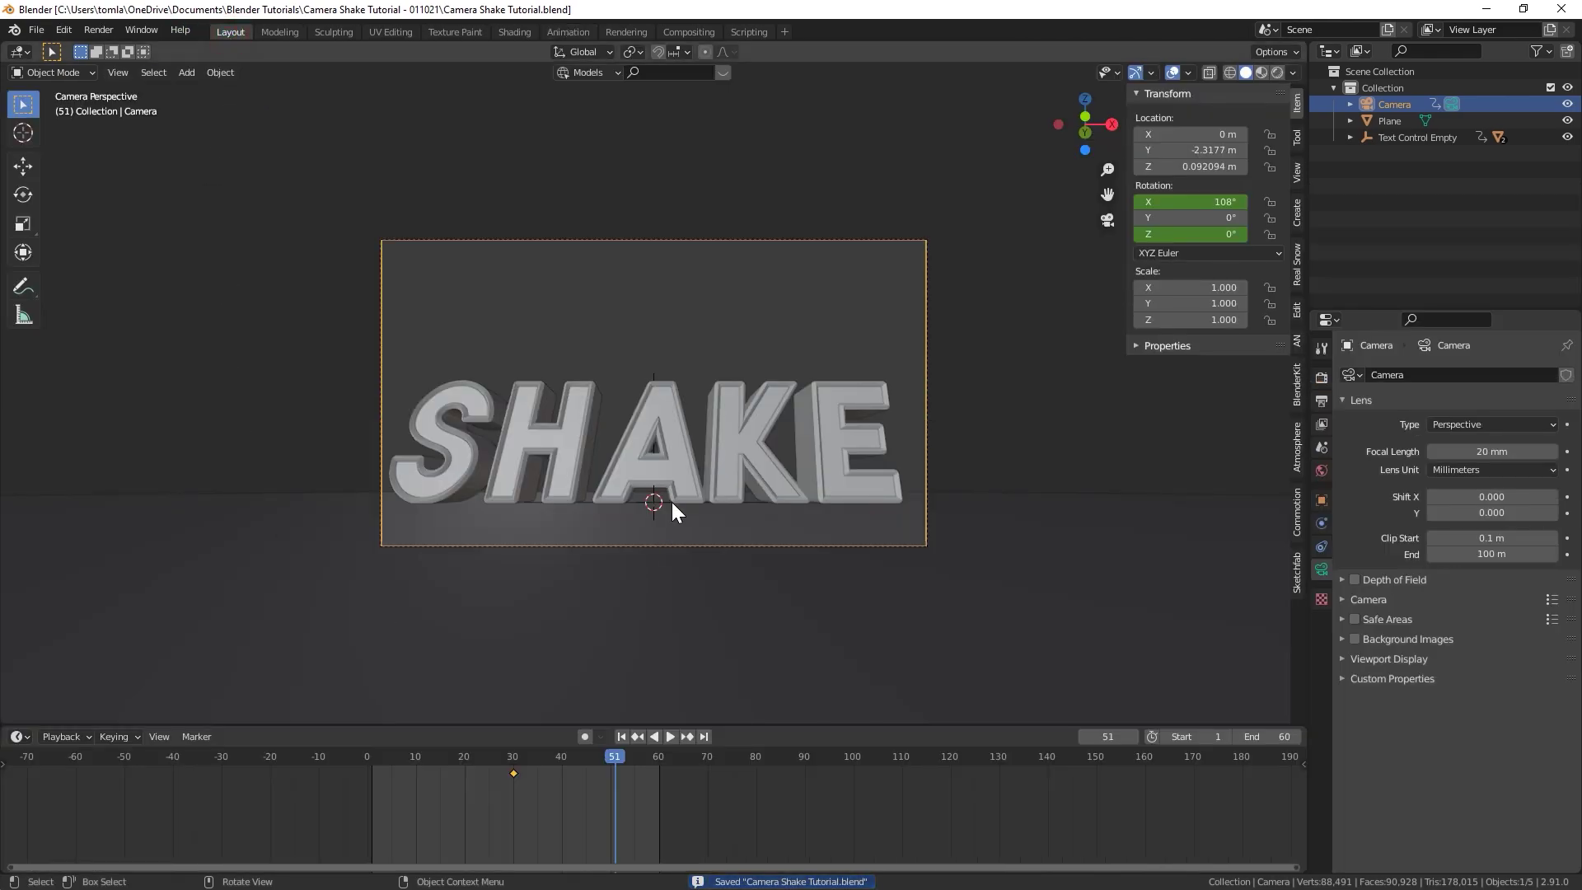
key("Right")
Step: Add a cone mesh at the scene's centre, outside the camera view
middle_click_drag(687, 489, 509, 433)
key("shift+a")
mouse_move(499, 440)
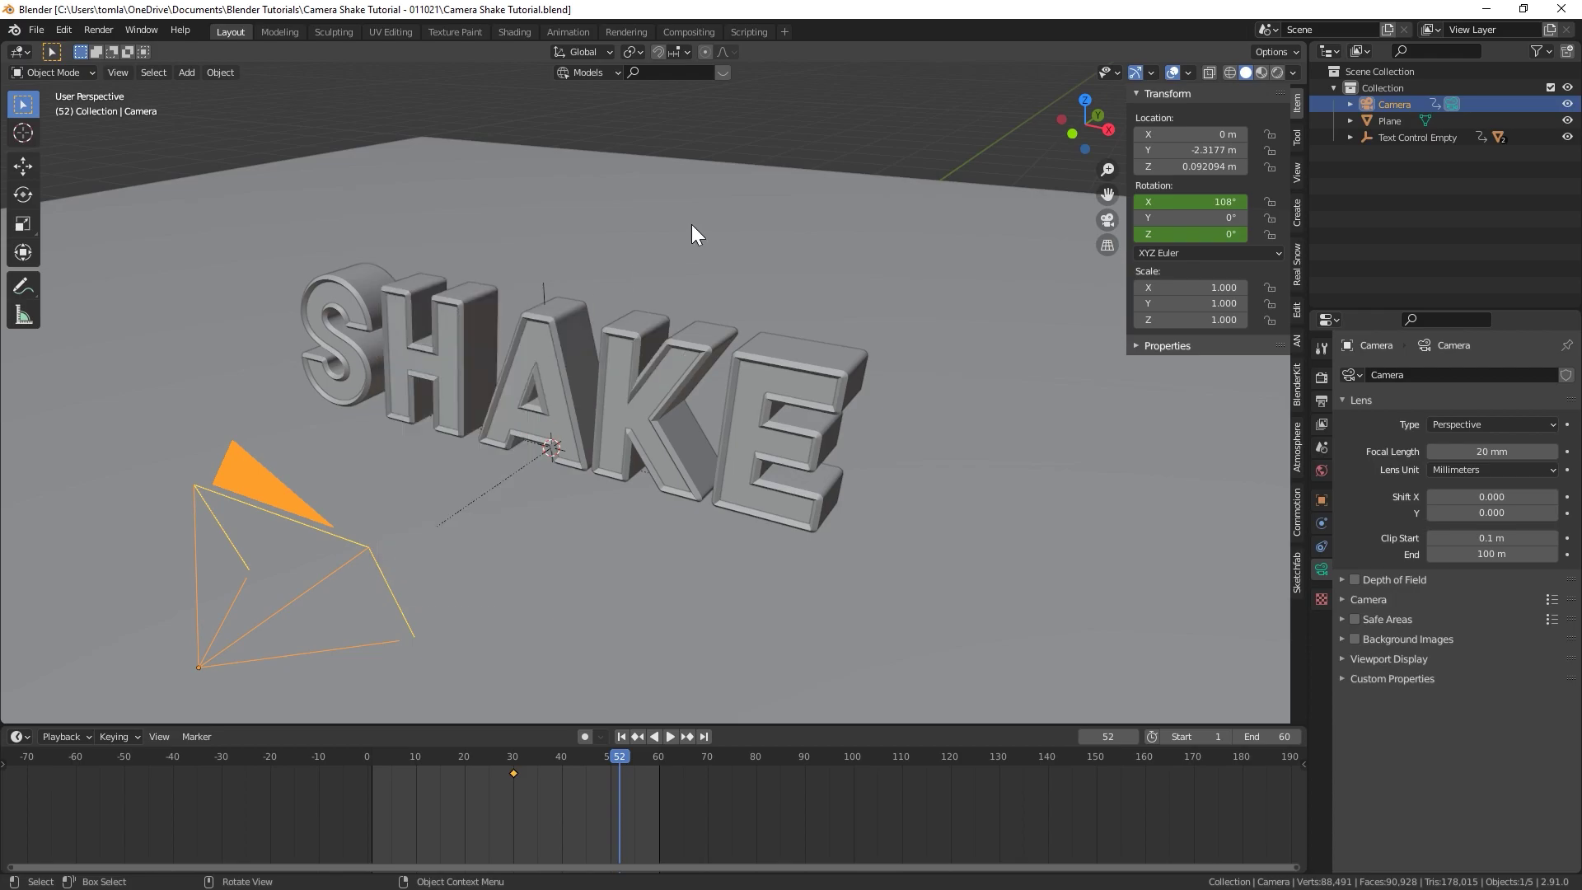
key("shift+a")
mouse_move(443, 119)
left_click(527, 234)
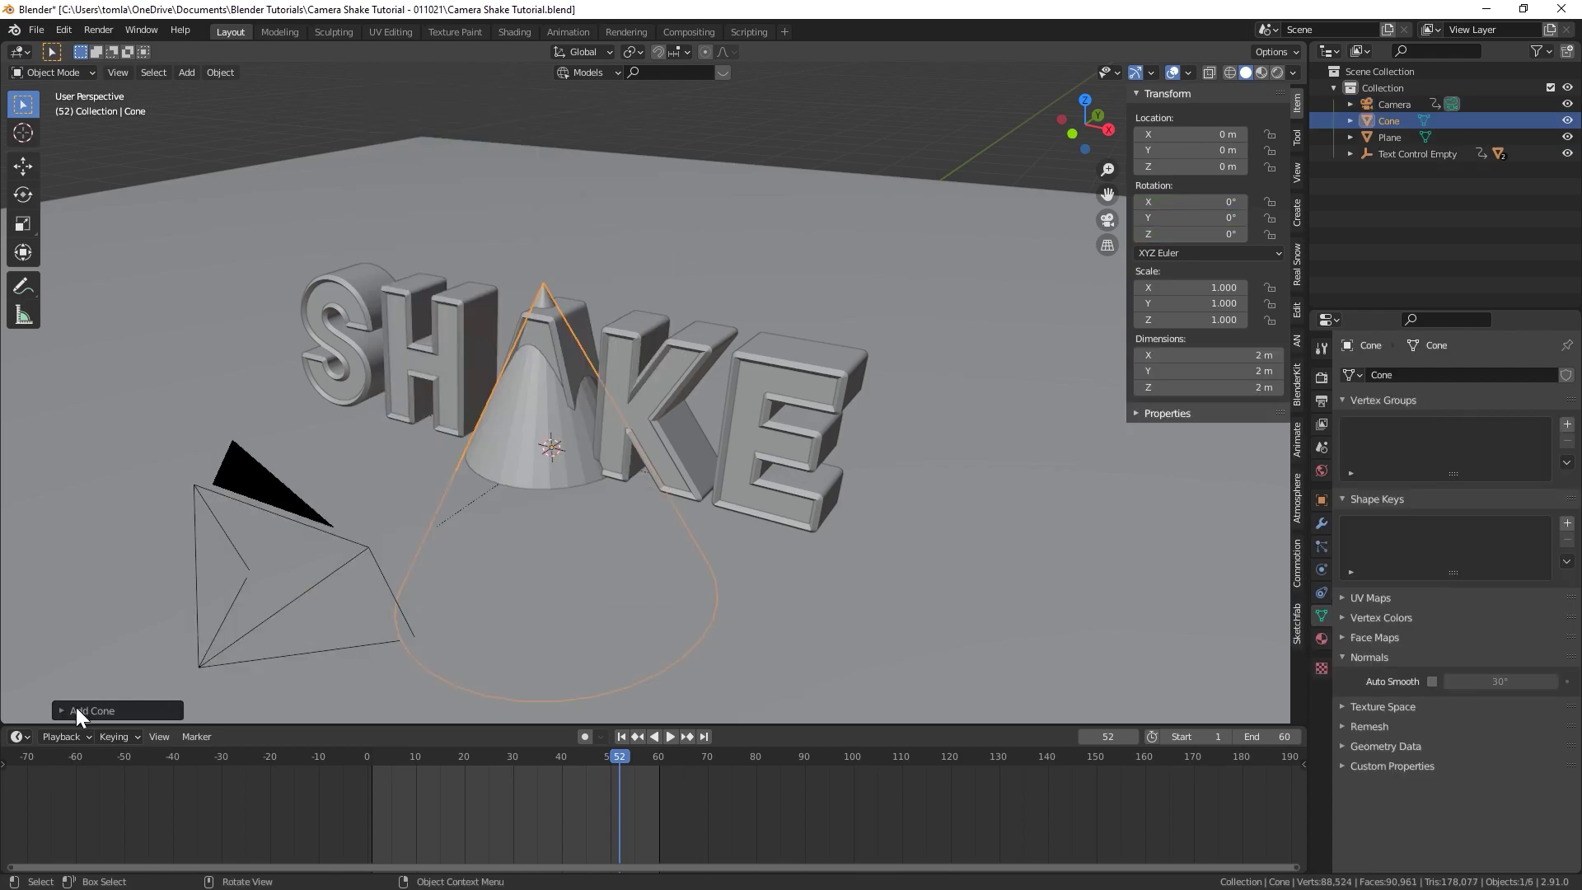
Step: Give the new cone 4 vertices and reduce its depth to form a low pyramid
left_click(62, 710)
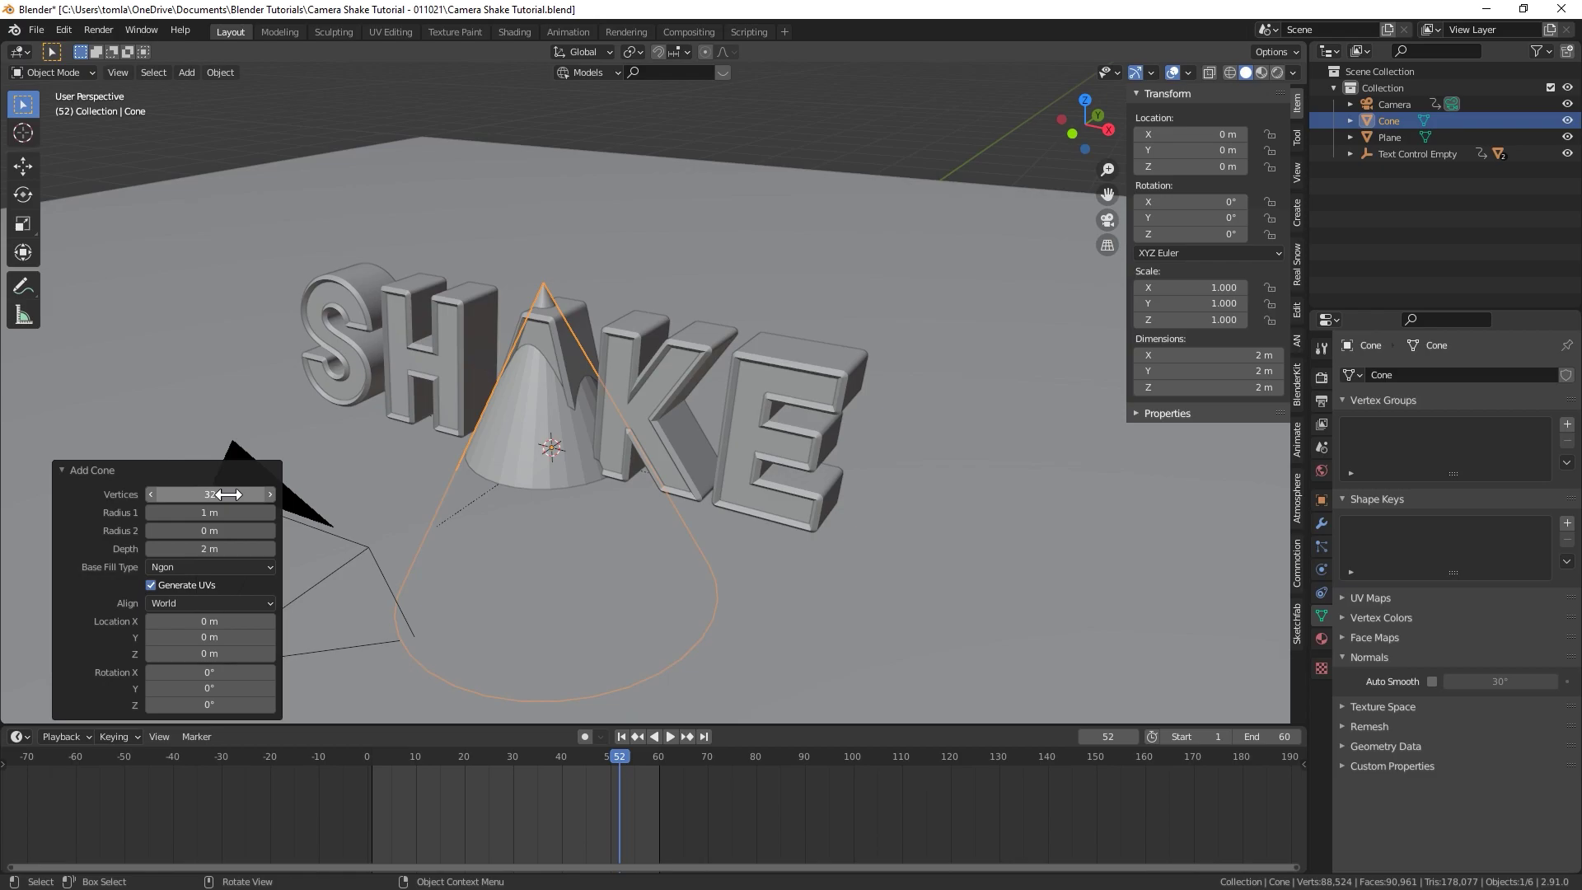
left_click_drag(221, 494, 145, 498)
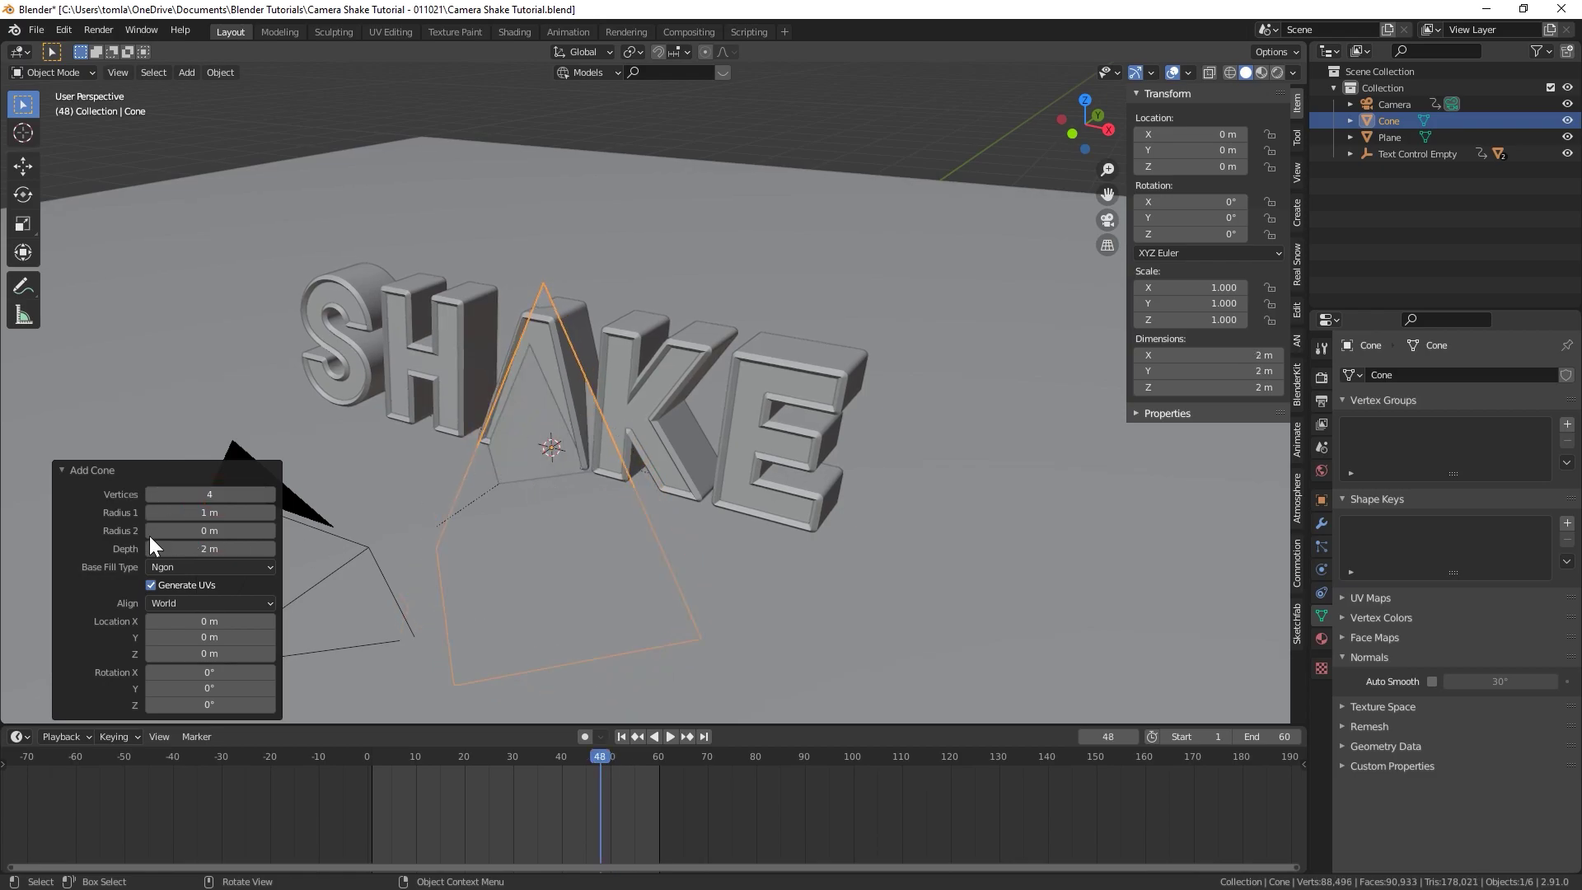
mouse_move(211, 545)
left_mouse_down()
mouse_move(148, 560)
mouse_move(207, 548)
mouse_move(188, 562)
left_mouse_up()
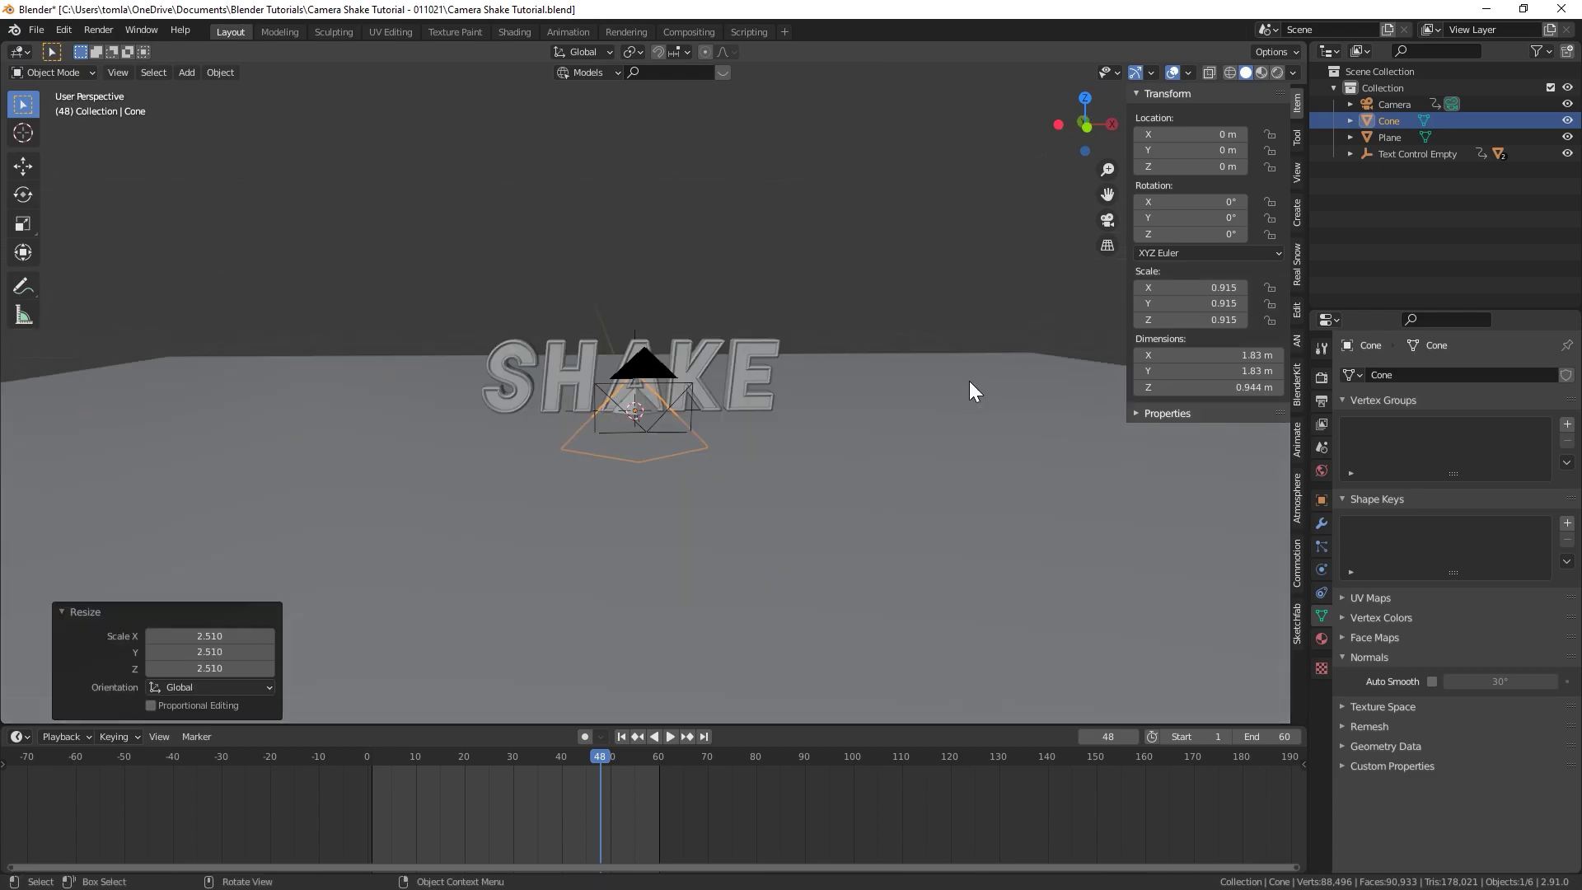
Step: Scale the cone down to about 0.35 and lower it about 0.82 m along Z, beneath the ground plane
key("s")
left_click(802, 401)
key("g")
key("z")
left_click(746, 468)
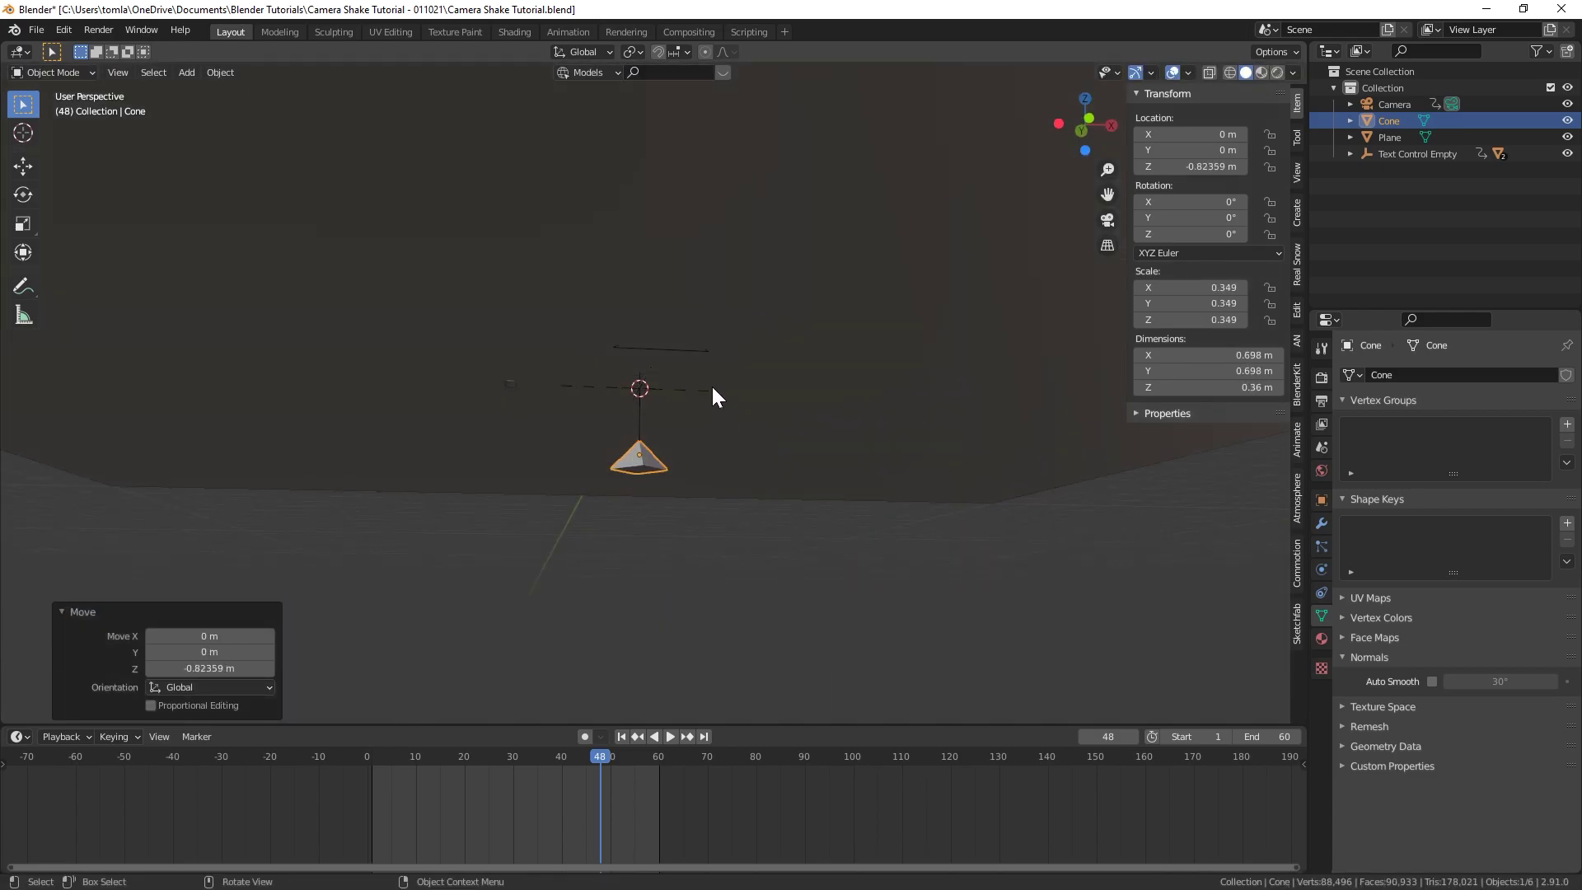
Step: Apply the cone's scale
scroll(660, 373, "down", 3)
scroll(679, 519, "up", 3)
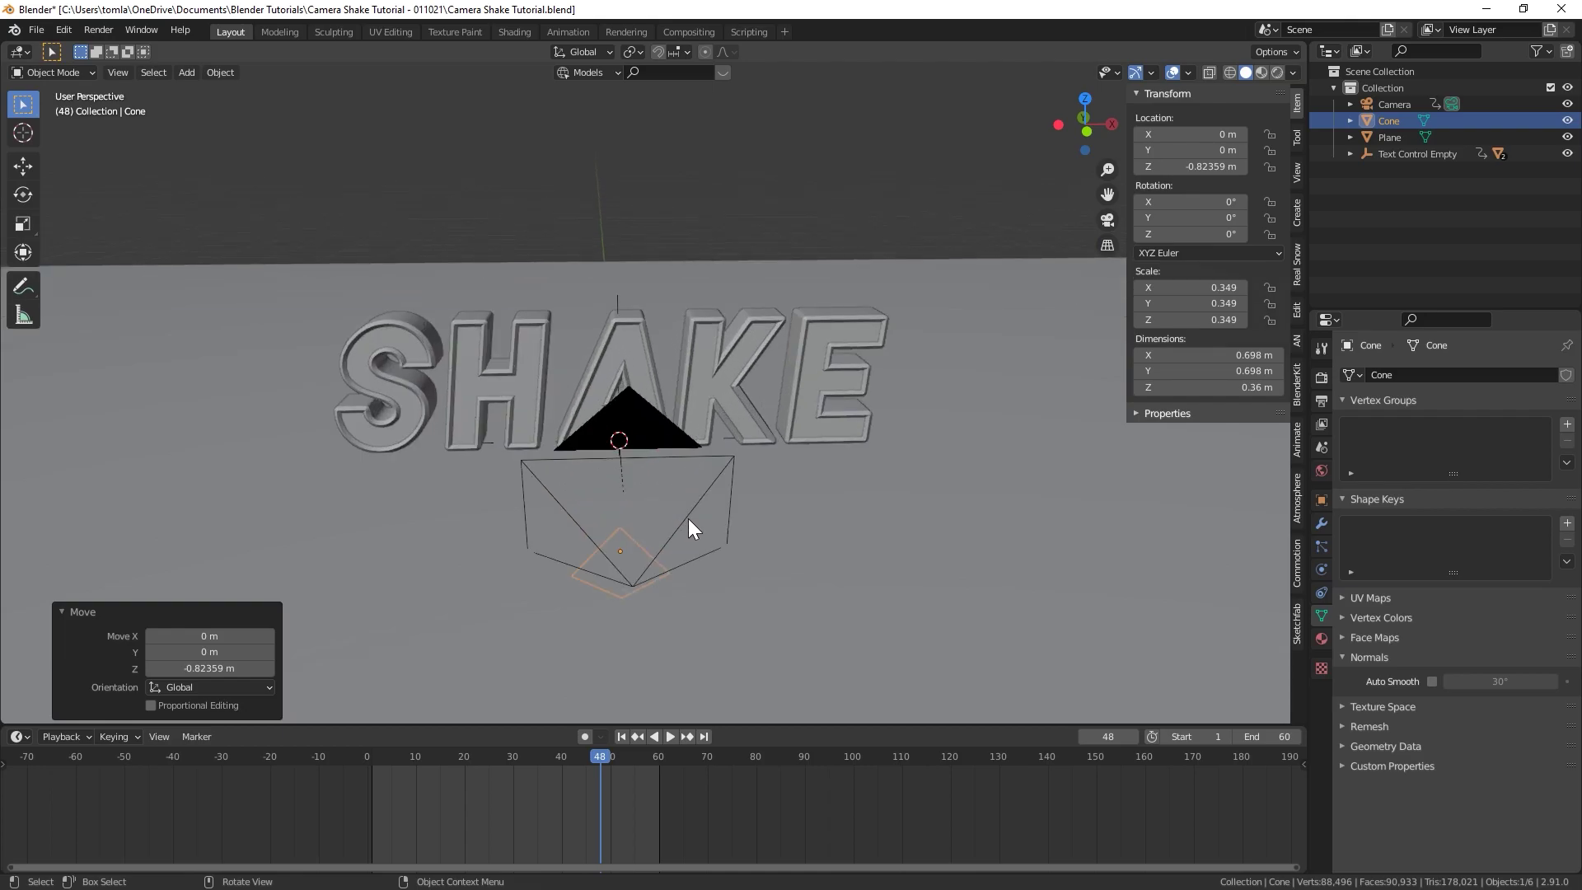
middle_click_drag(685, 522, 578, 572)
key("ctrl+a")
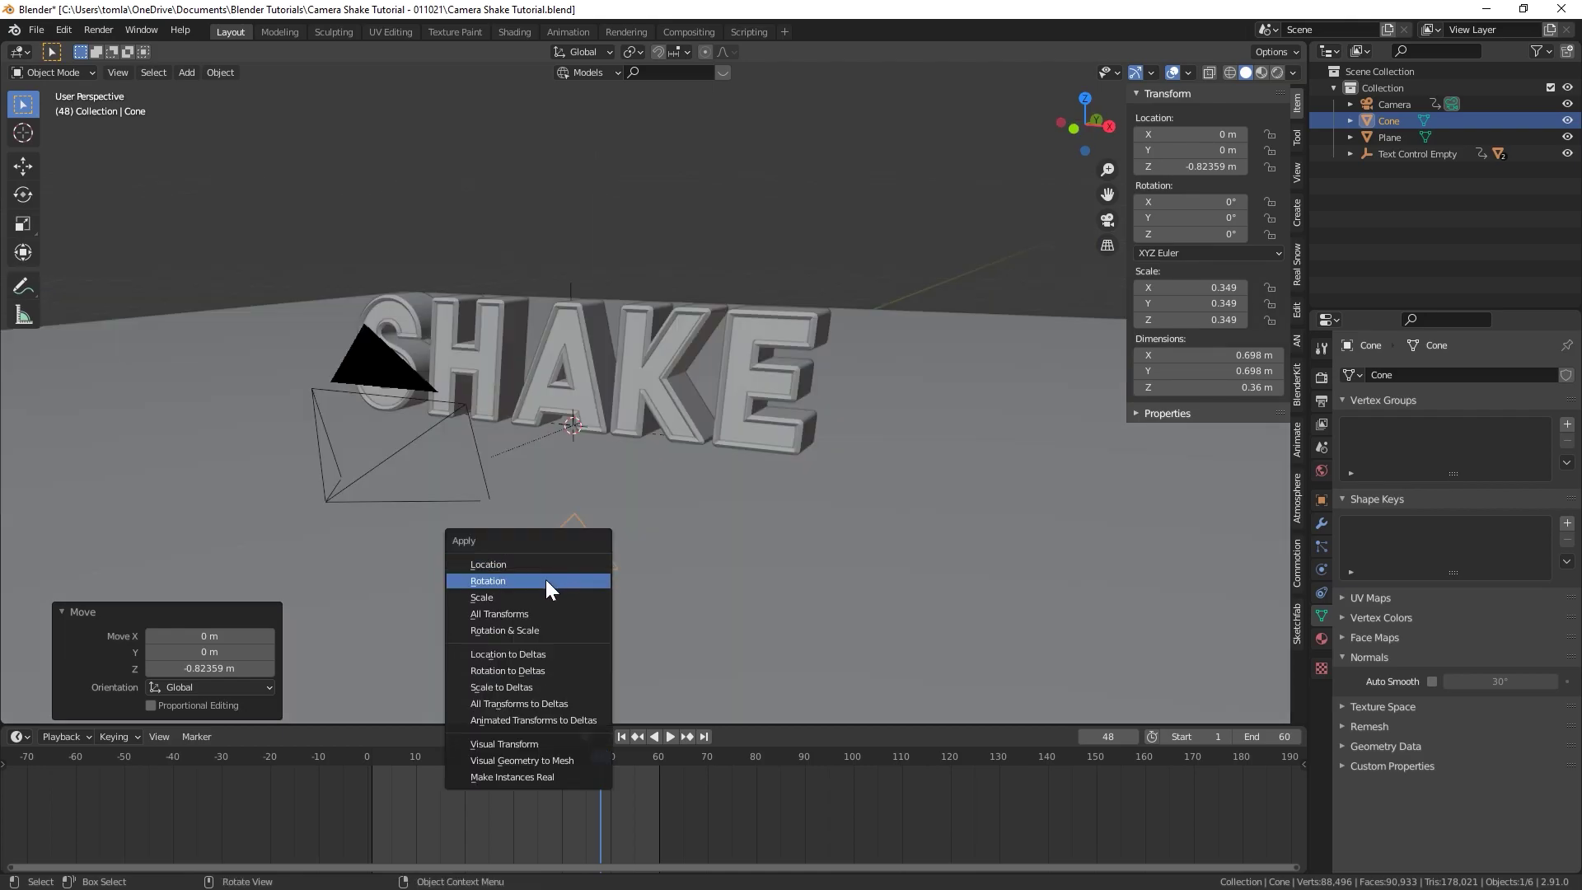
left_click(532, 597)
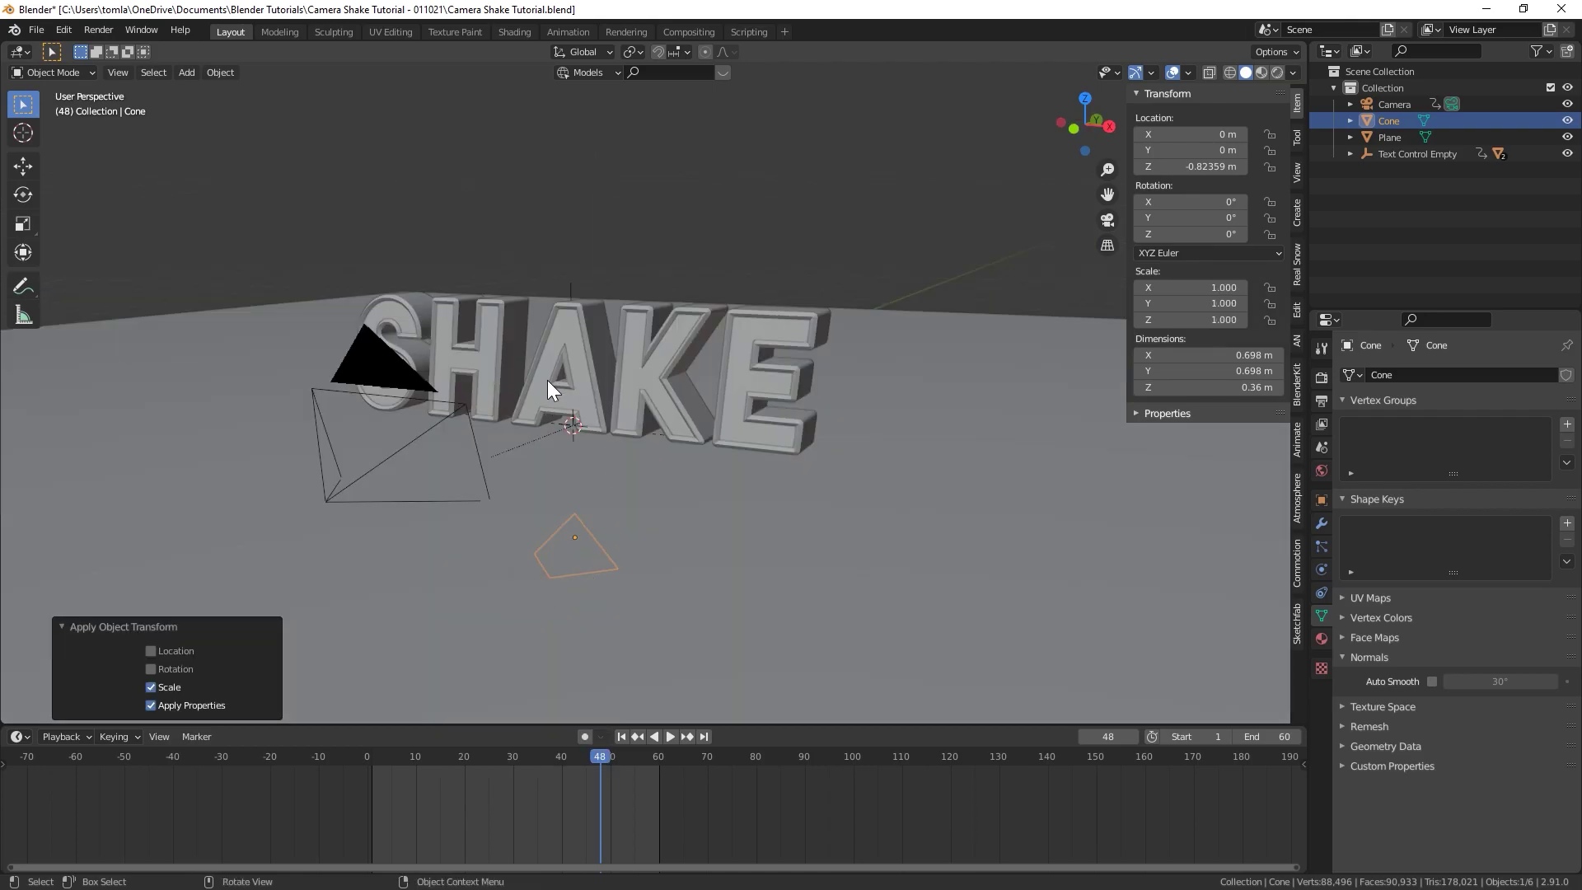
Step: Add a plane at the scene's centre and stretch it along X to about 4.94 m
key("shift+a")
left_click(597, 289)
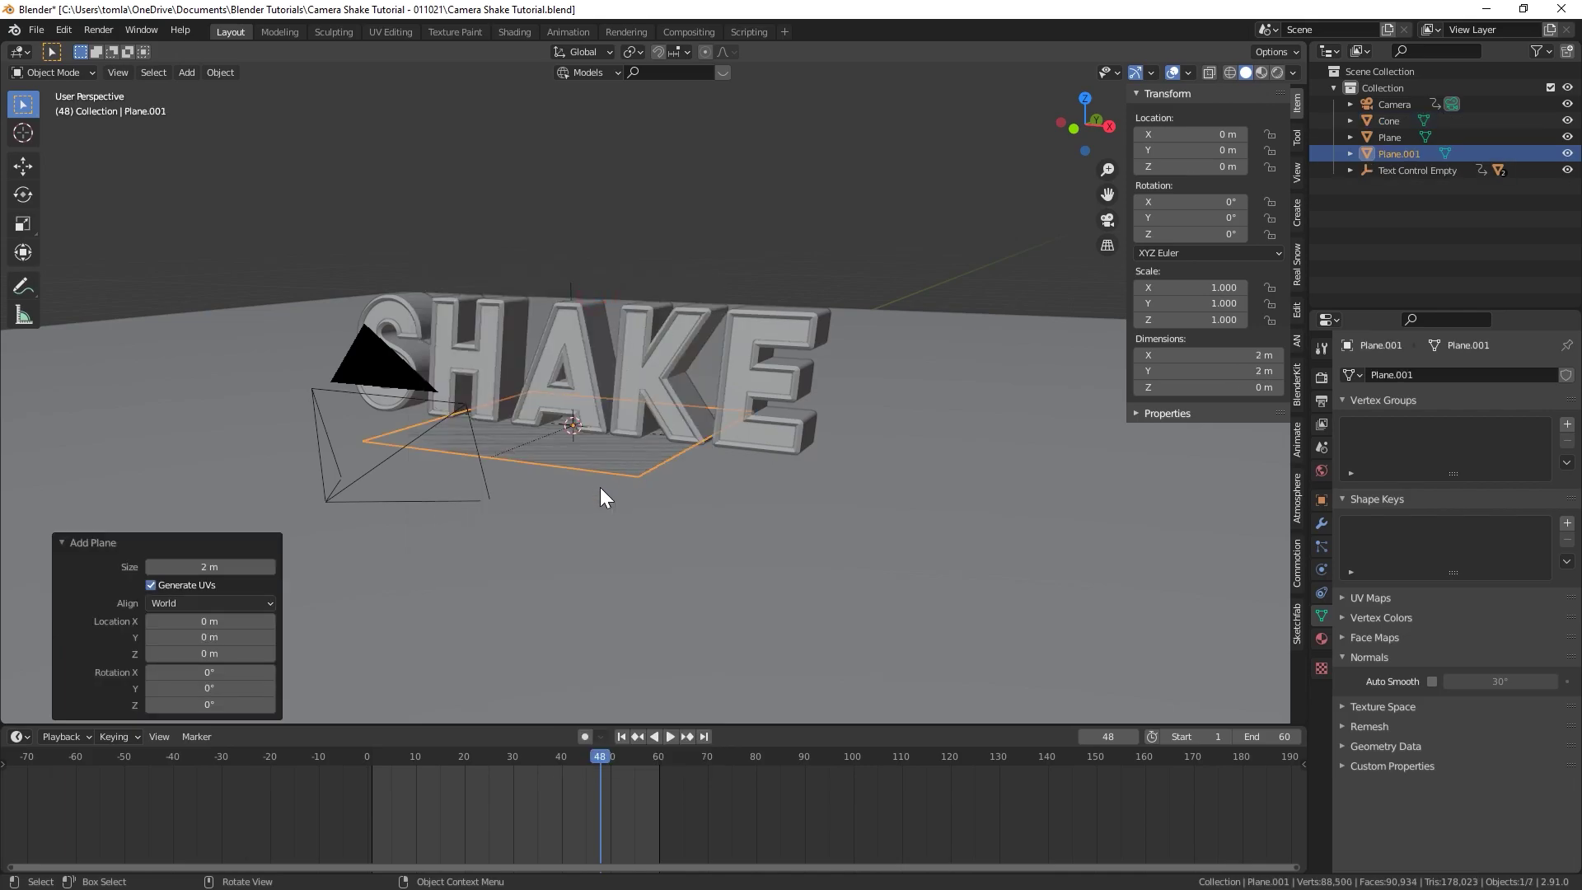
key("g")
key("x")
left_click(824, 489)
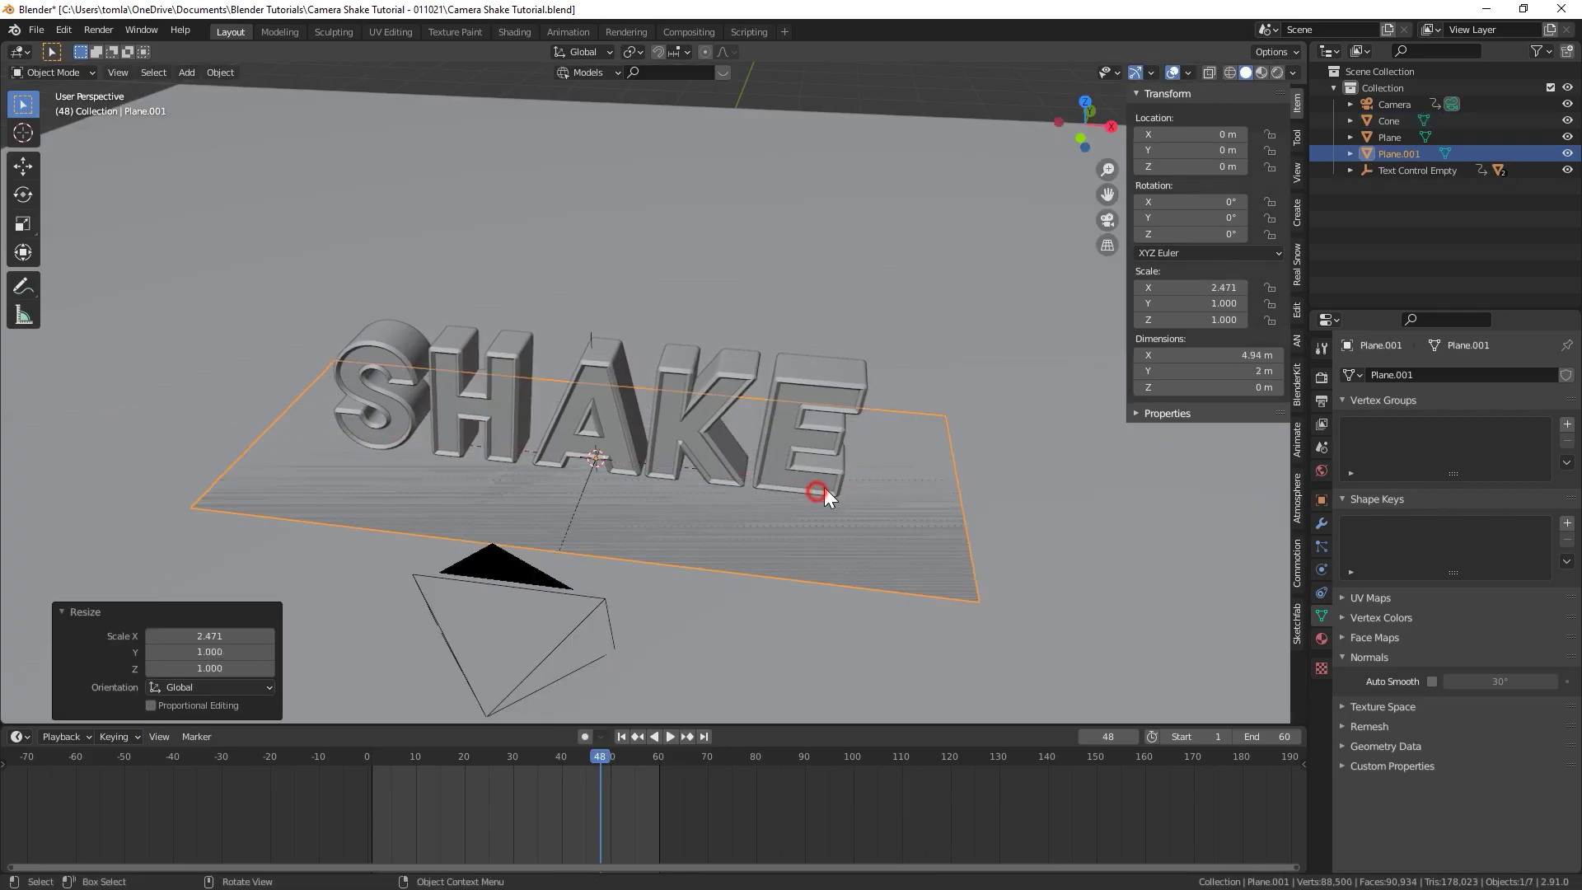
Step: Scale the new plane down around the text's footprint to about 4.52 m by 1.3 m
key("KP_7")
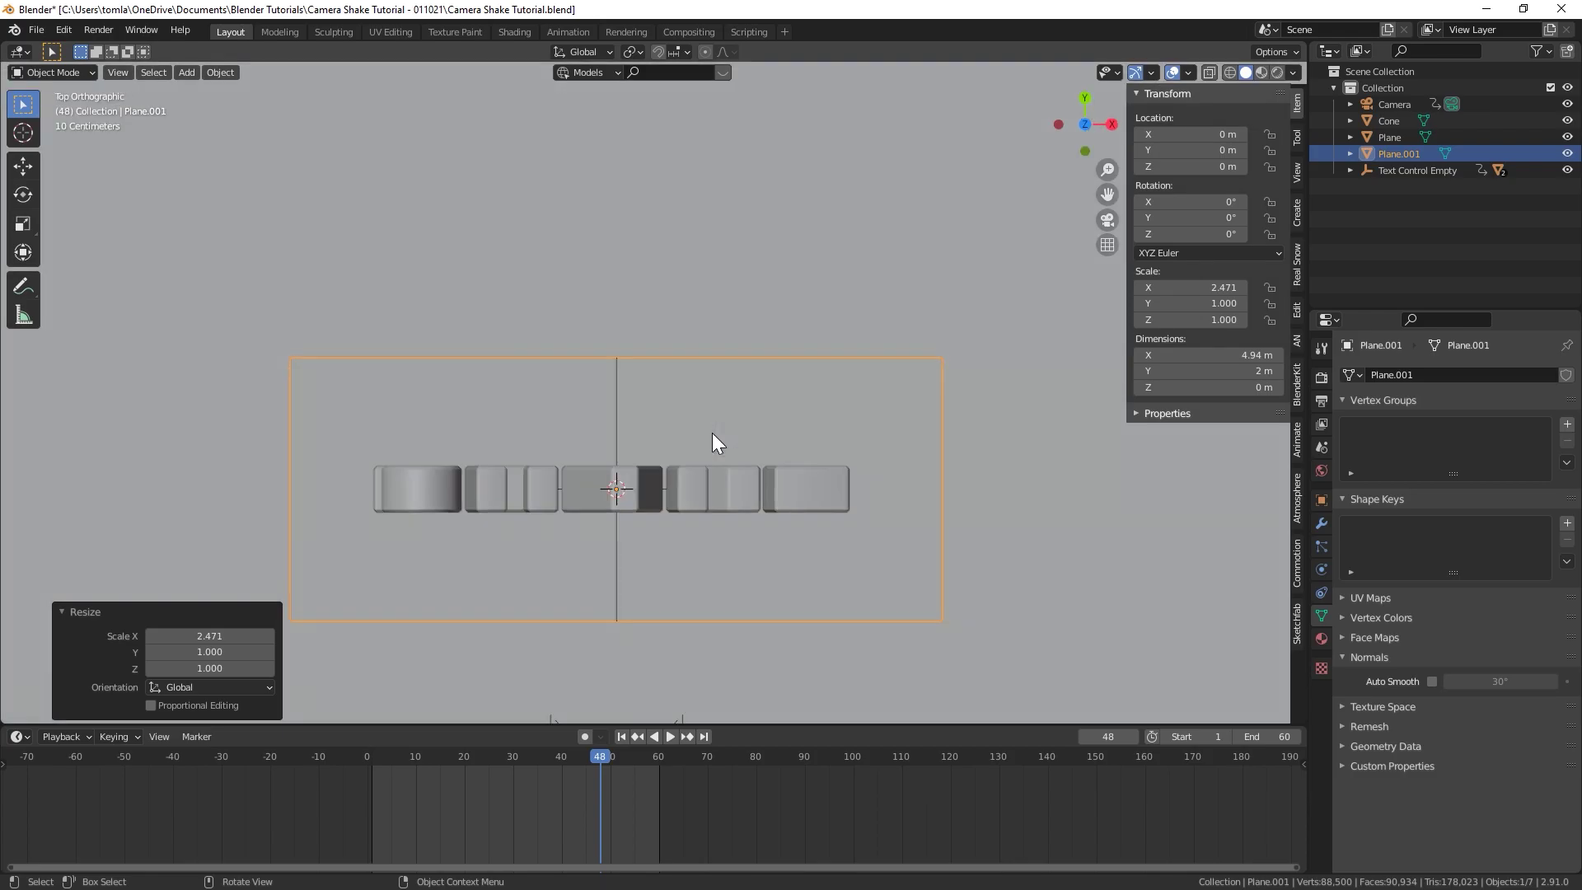
key("s")
key("y")
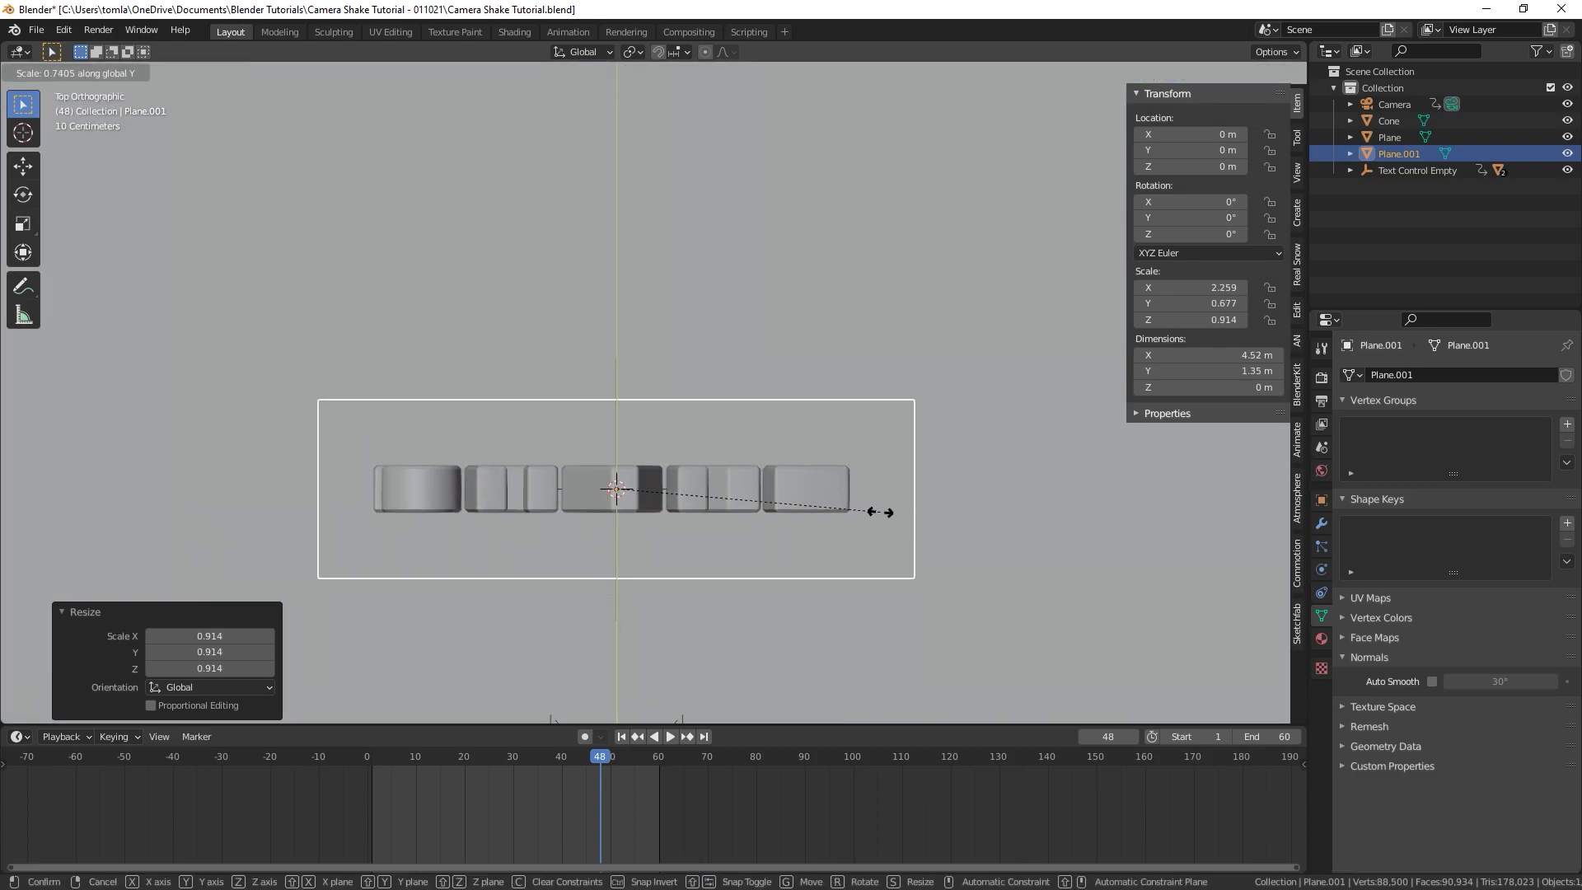
left_click(878, 519)
middle_click_drag(872, 522, 1071, 510)
Step: Rename the new plane as Emitter
left_click(1320, 500)
left_click(1401, 374)
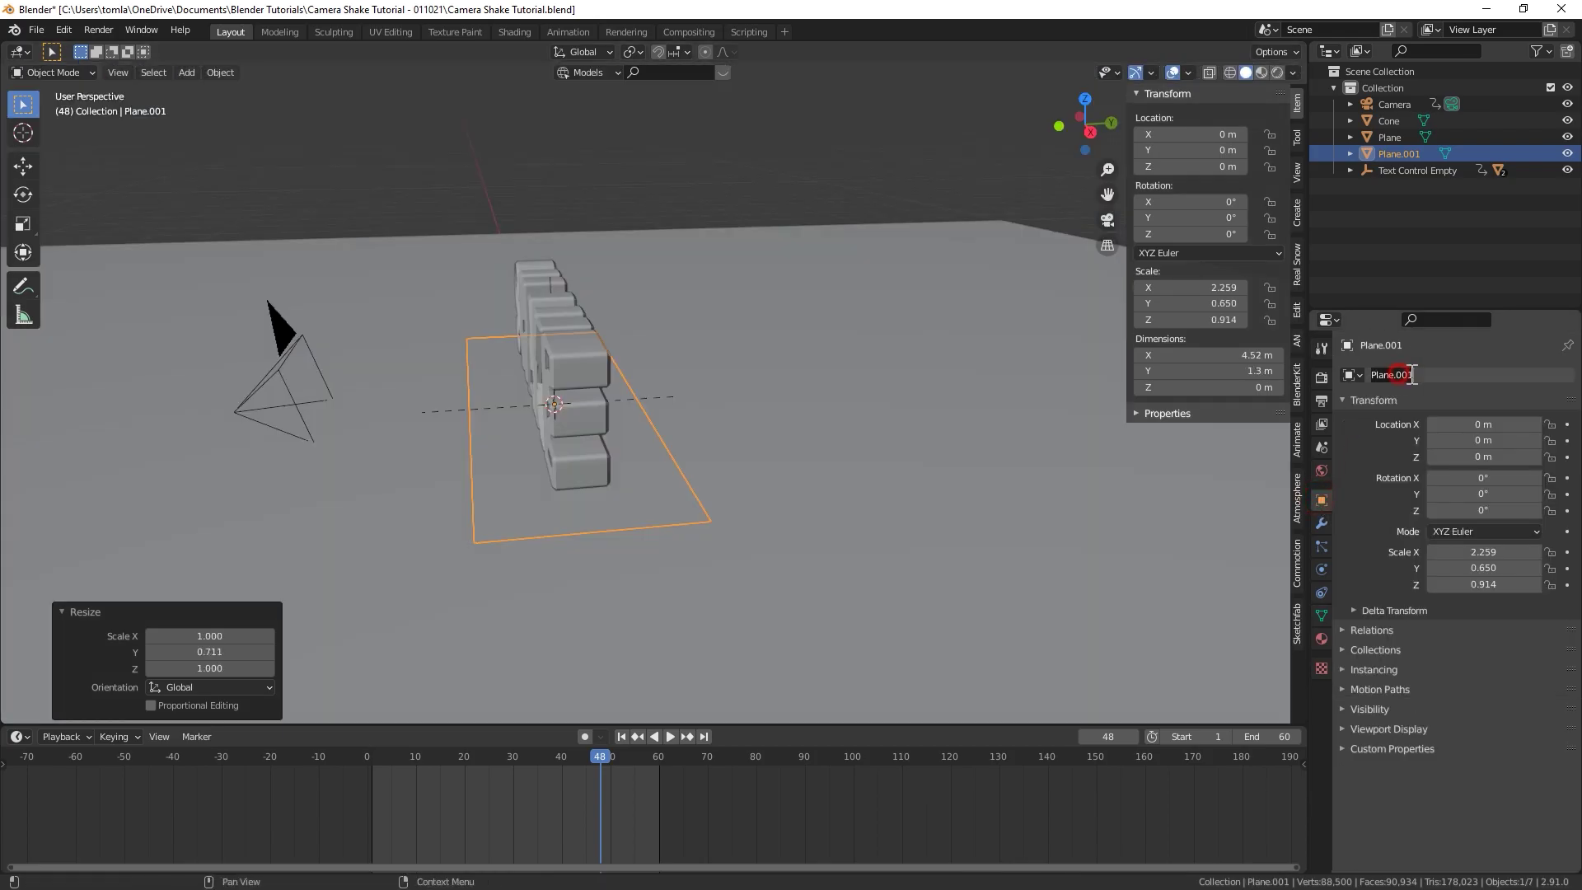
type("Em")
key("Return")
Step: Add a particle system to the Emitter plane and set its Seed to 191
left_click(1322, 546)
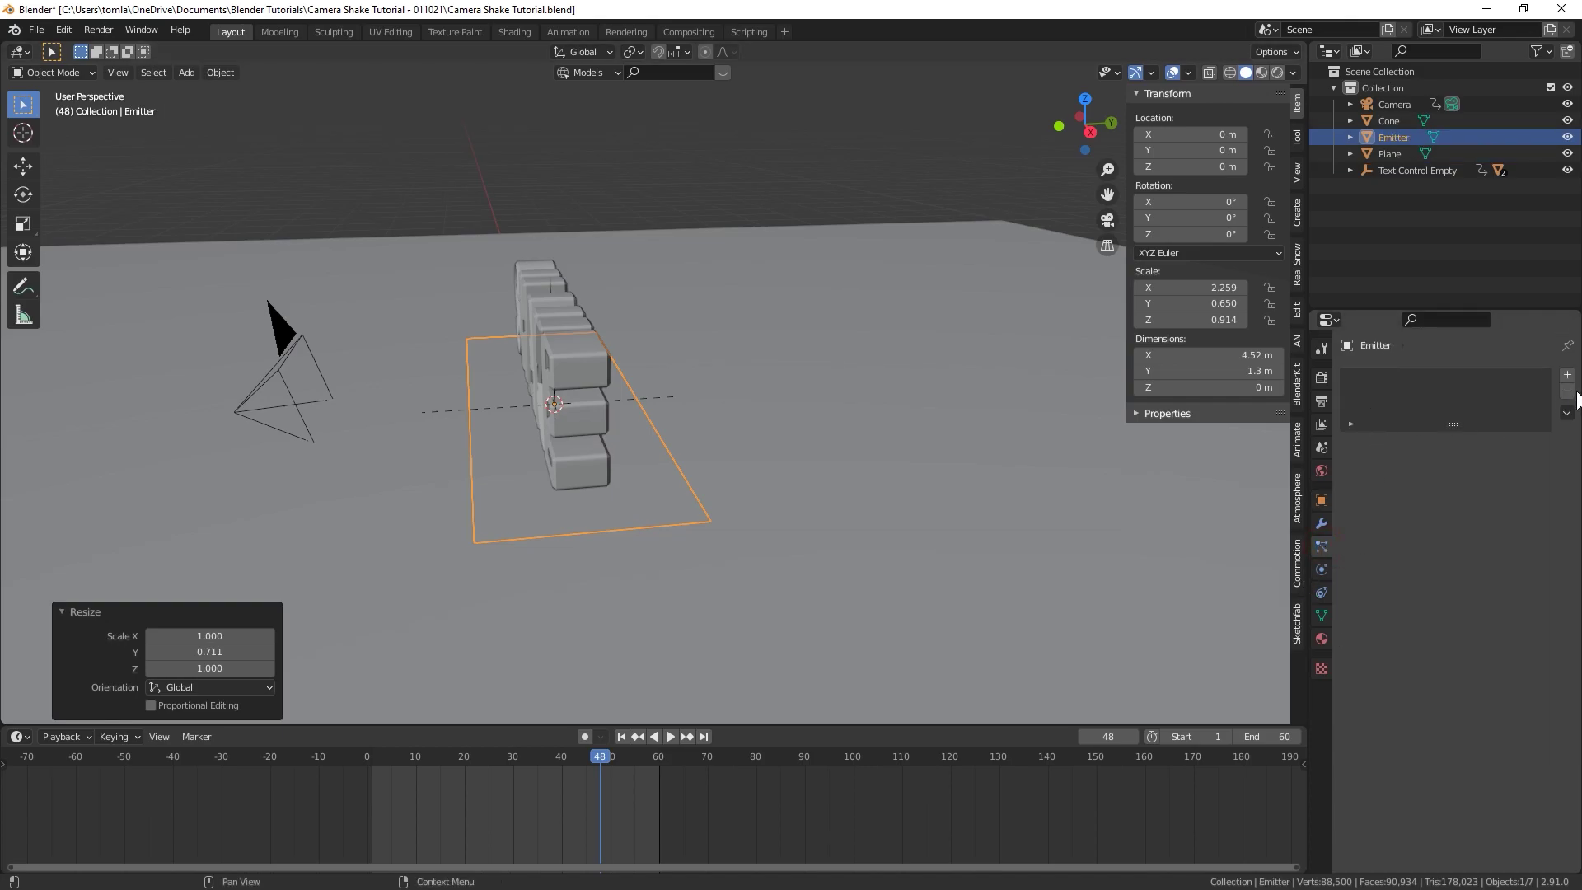
left_click(1566, 374)
middle_click_drag(906, 536, 832, 478)
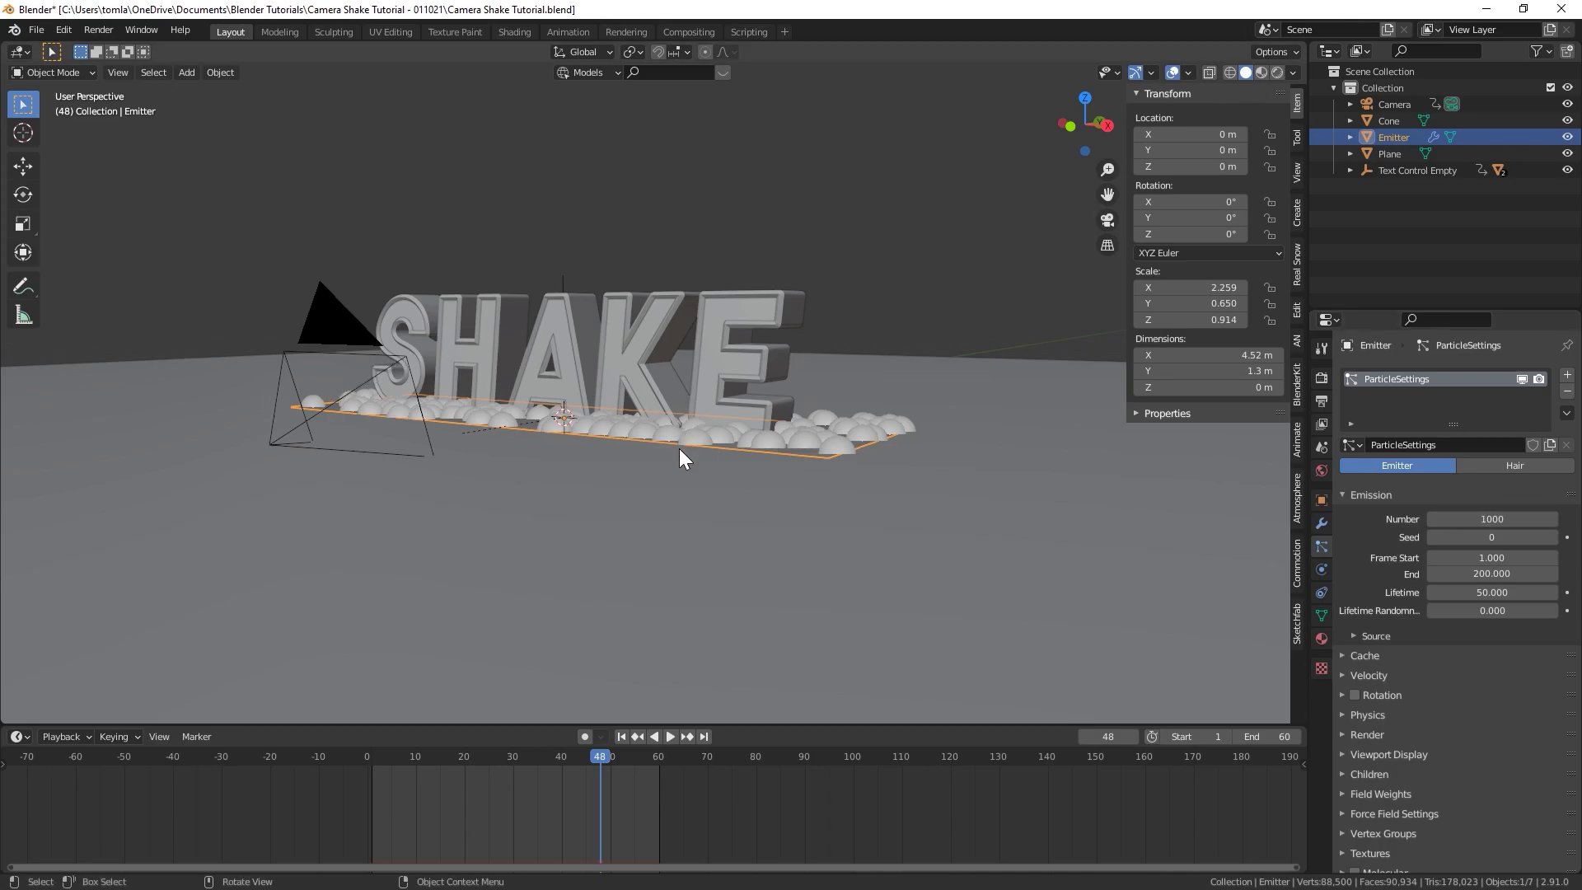
middle_click_drag(679, 448, 760, 426)
left_click(1472, 537)
type("191")
key("Return")
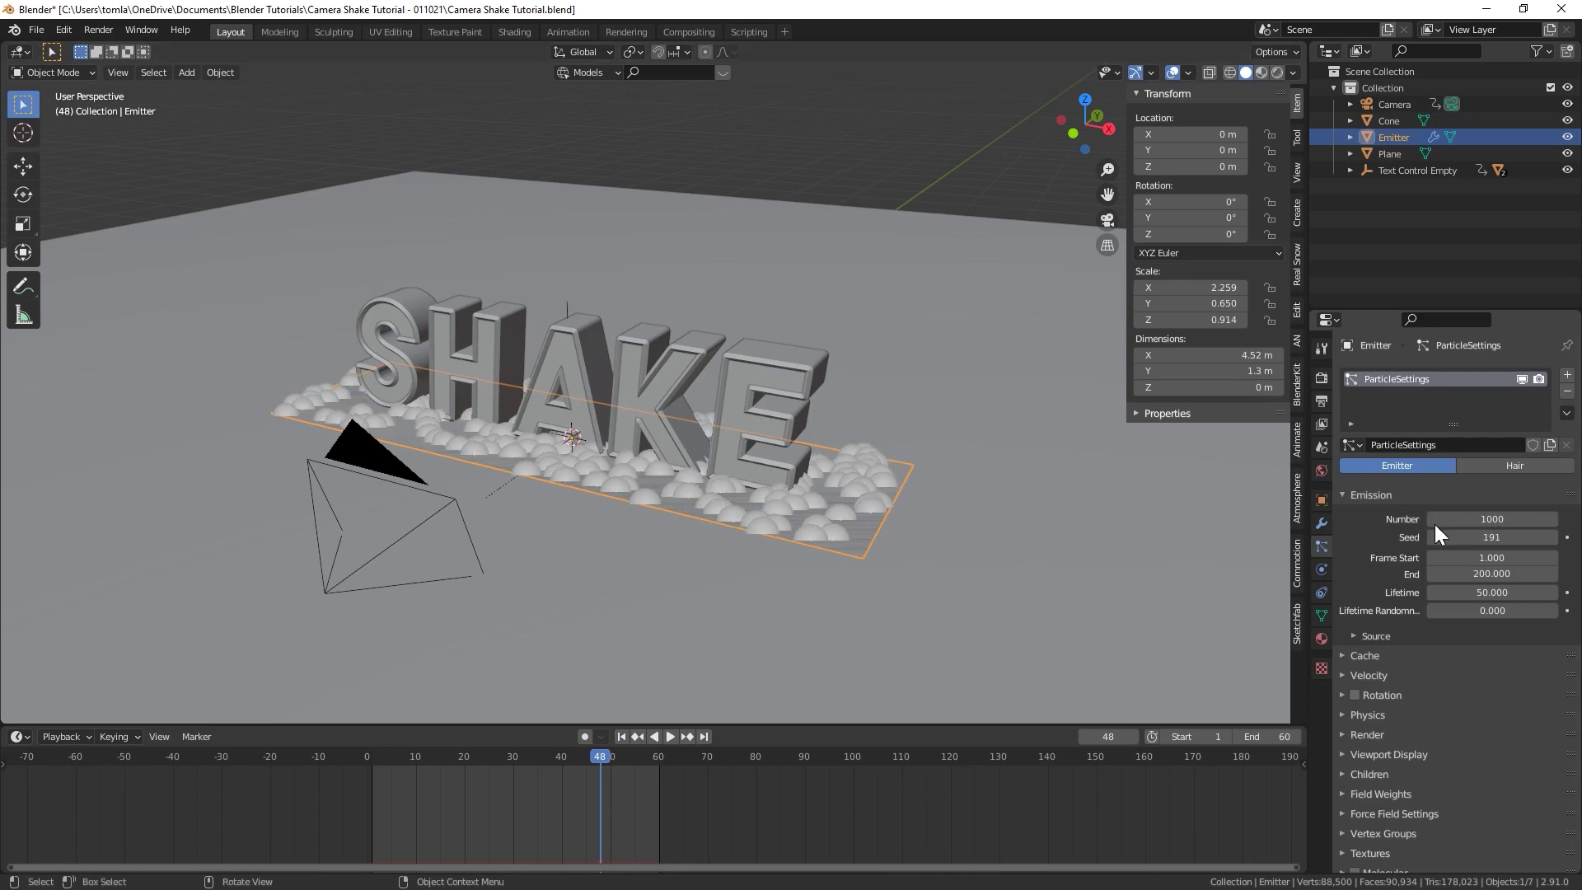
Step: Set the particle emission's Frame Start to 30 and End to 31
left_click(1495, 561)
type("30")
key("Return")
left_click(1491, 574)
type("31")
key("Return")
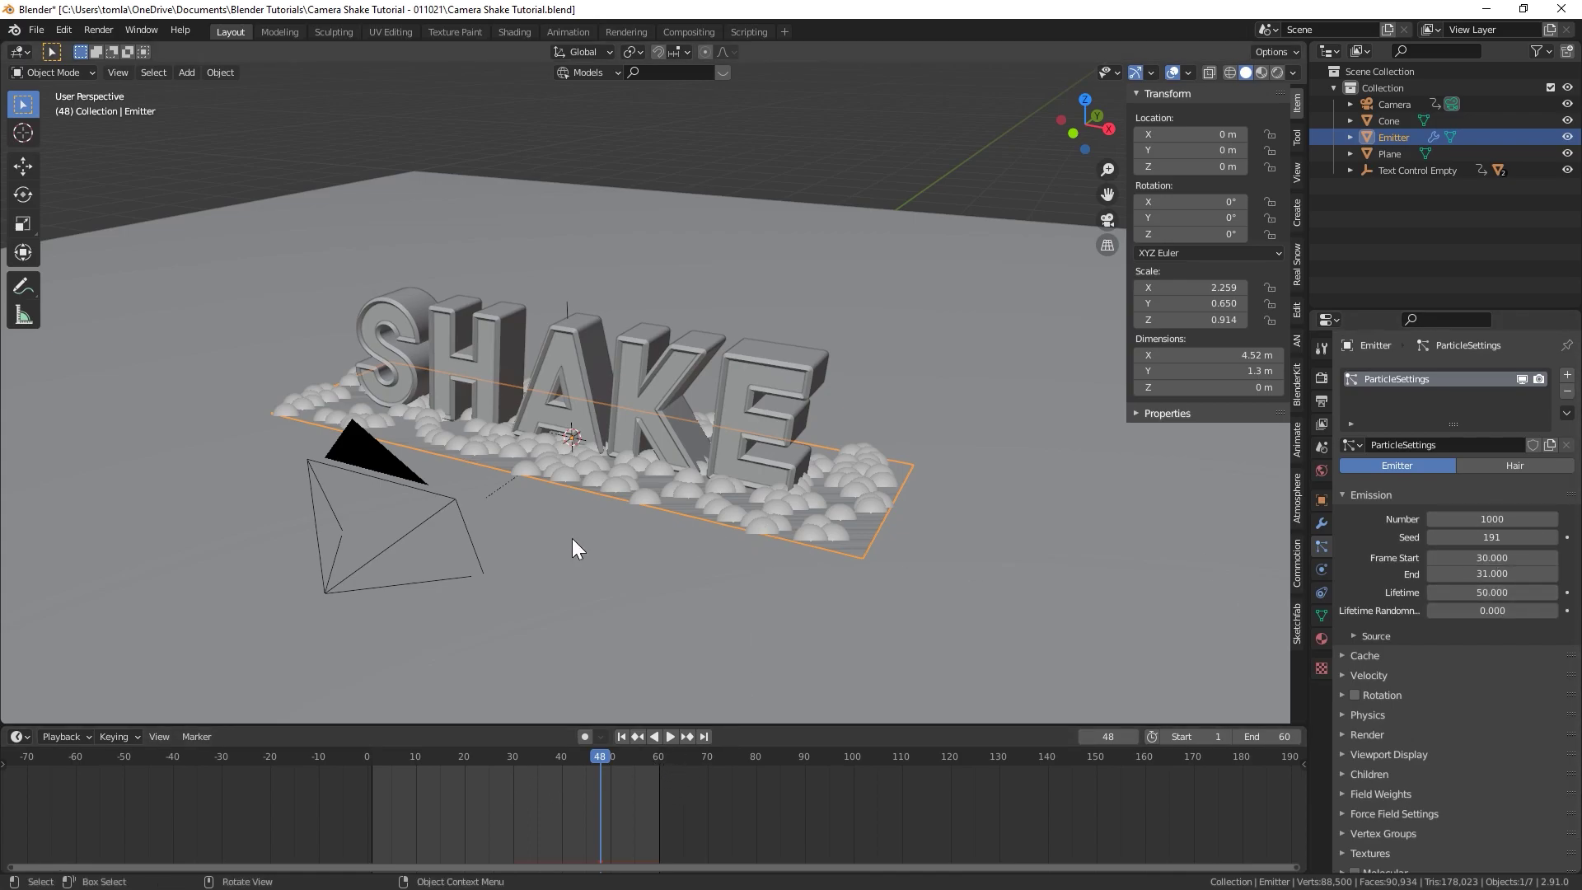
Step: Return to frame 1 and enable Collision physics on the large ground plane
key("shift+Left")
left_click(746, 400)
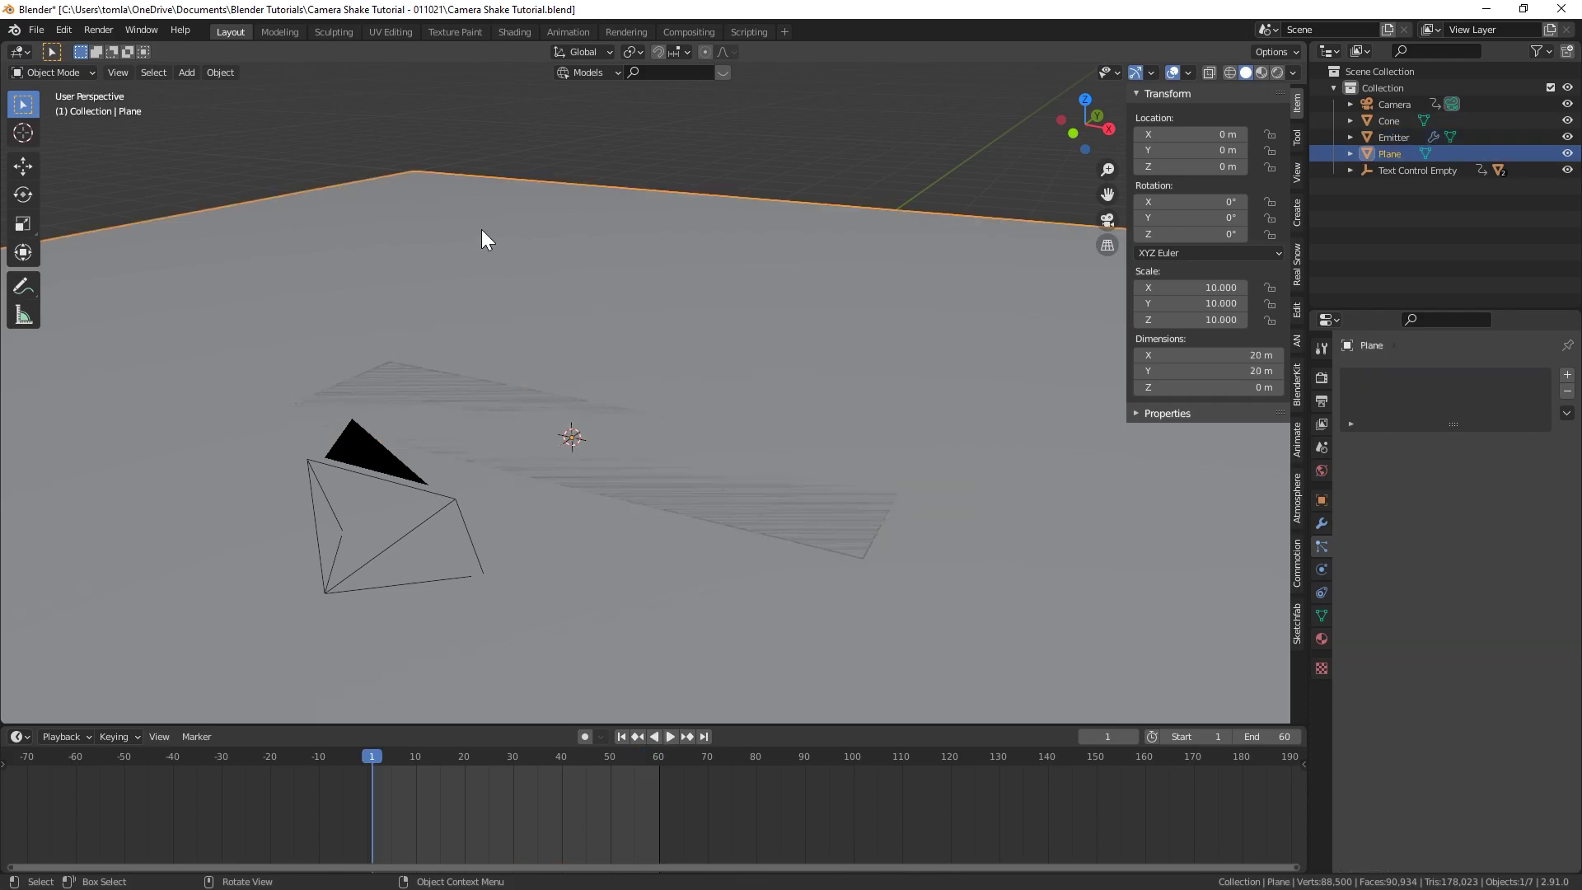
left_click(1323, 570)
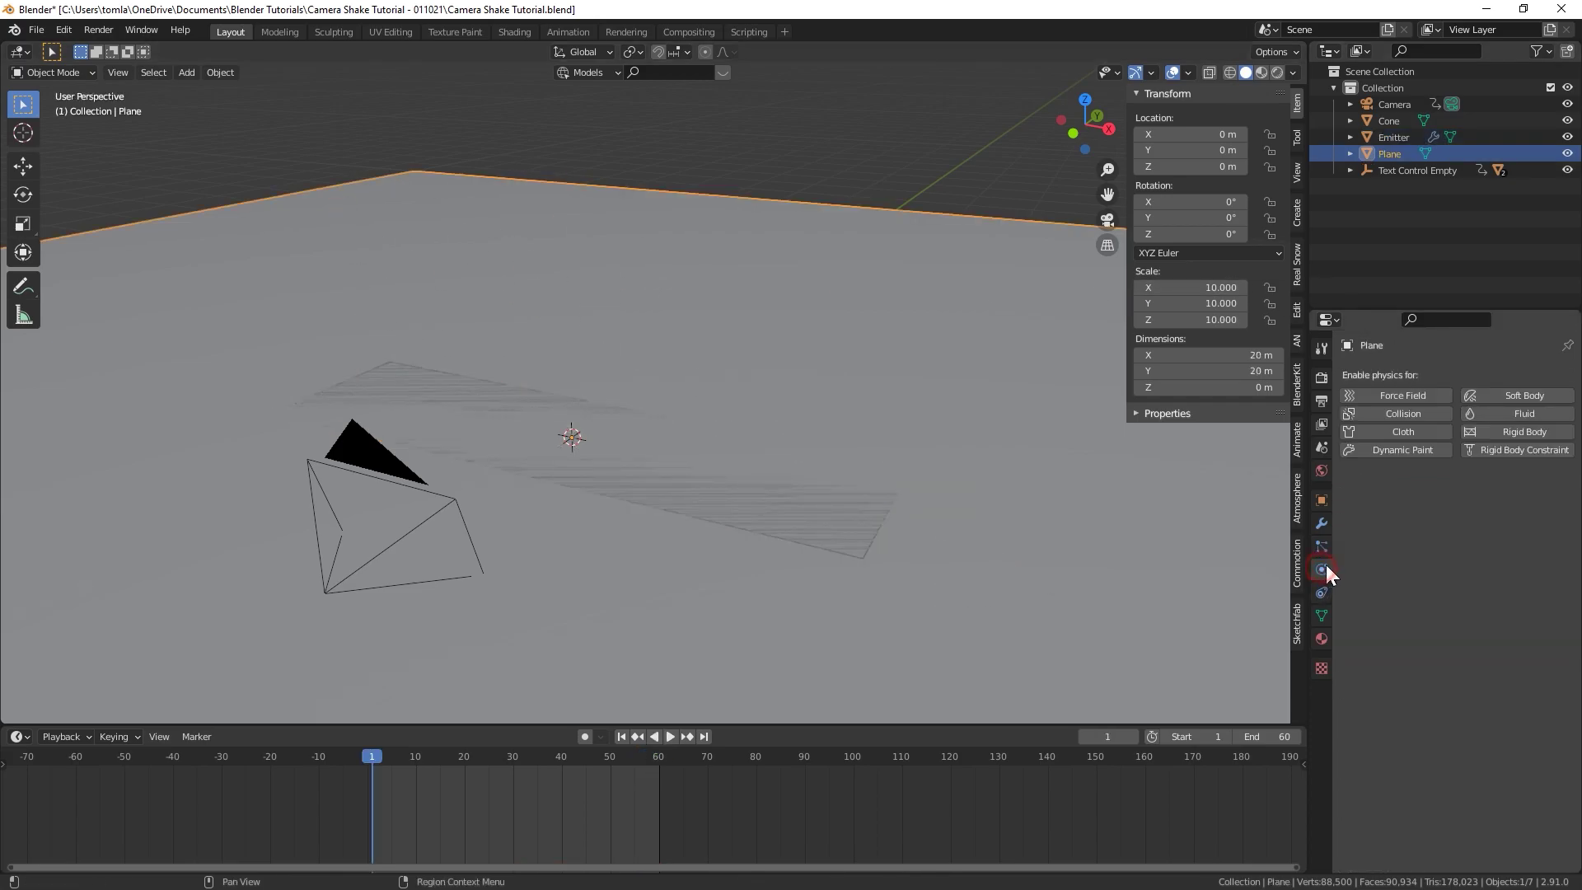
left_click(1401, 414)
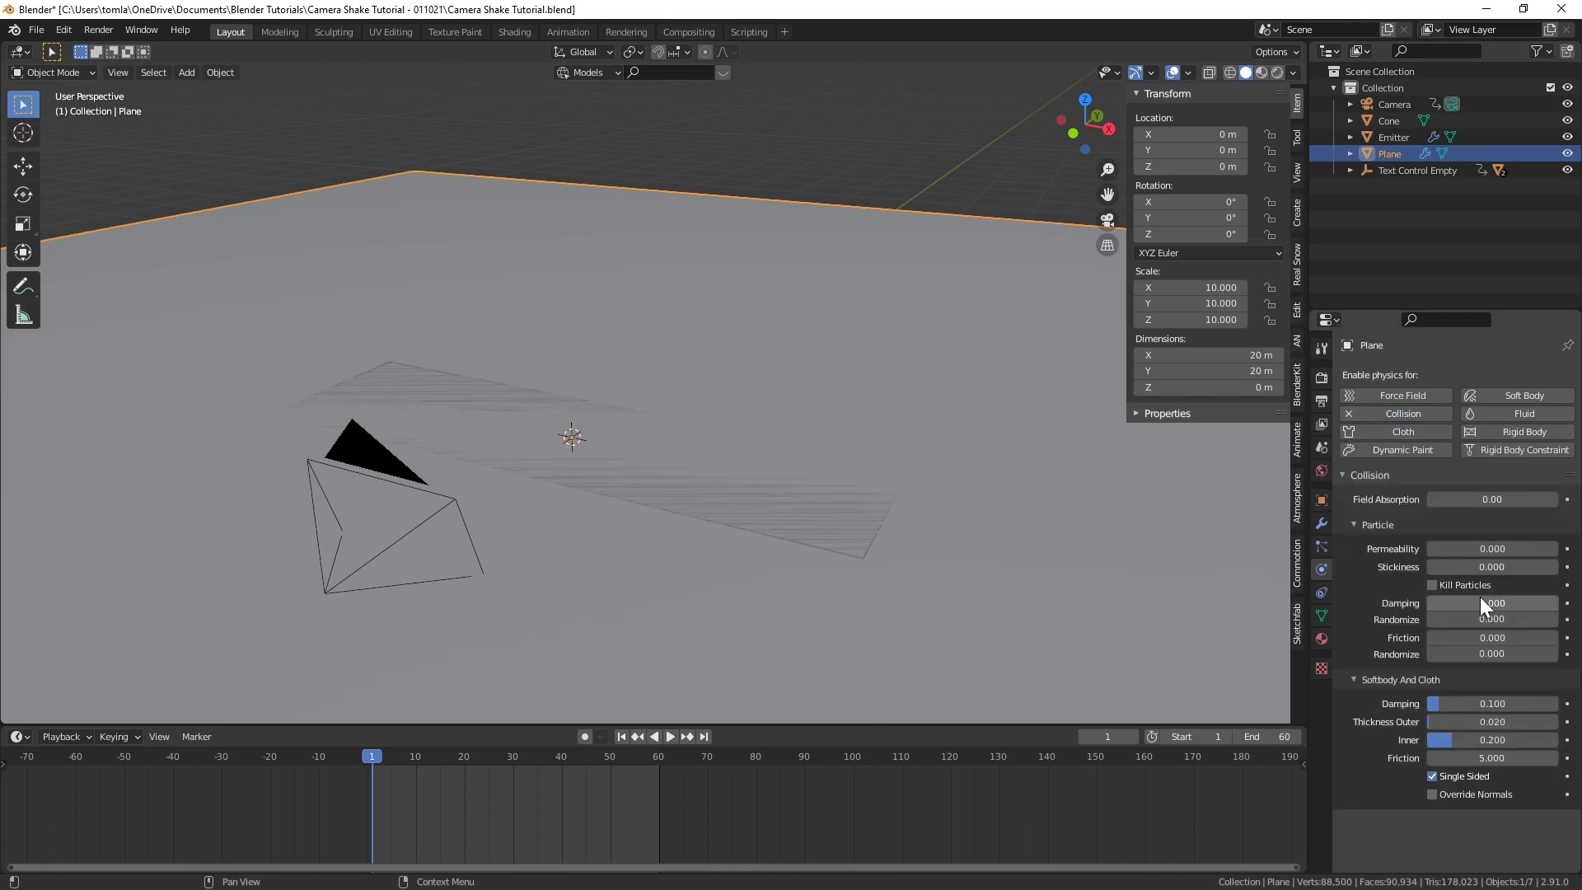
Step: Set the ground plane's particle collision Damping and Friction to 1
left_click(1502, 602)
type("1")
key("Tab")
type("1")
key("Return")
left_click(1474, 616)
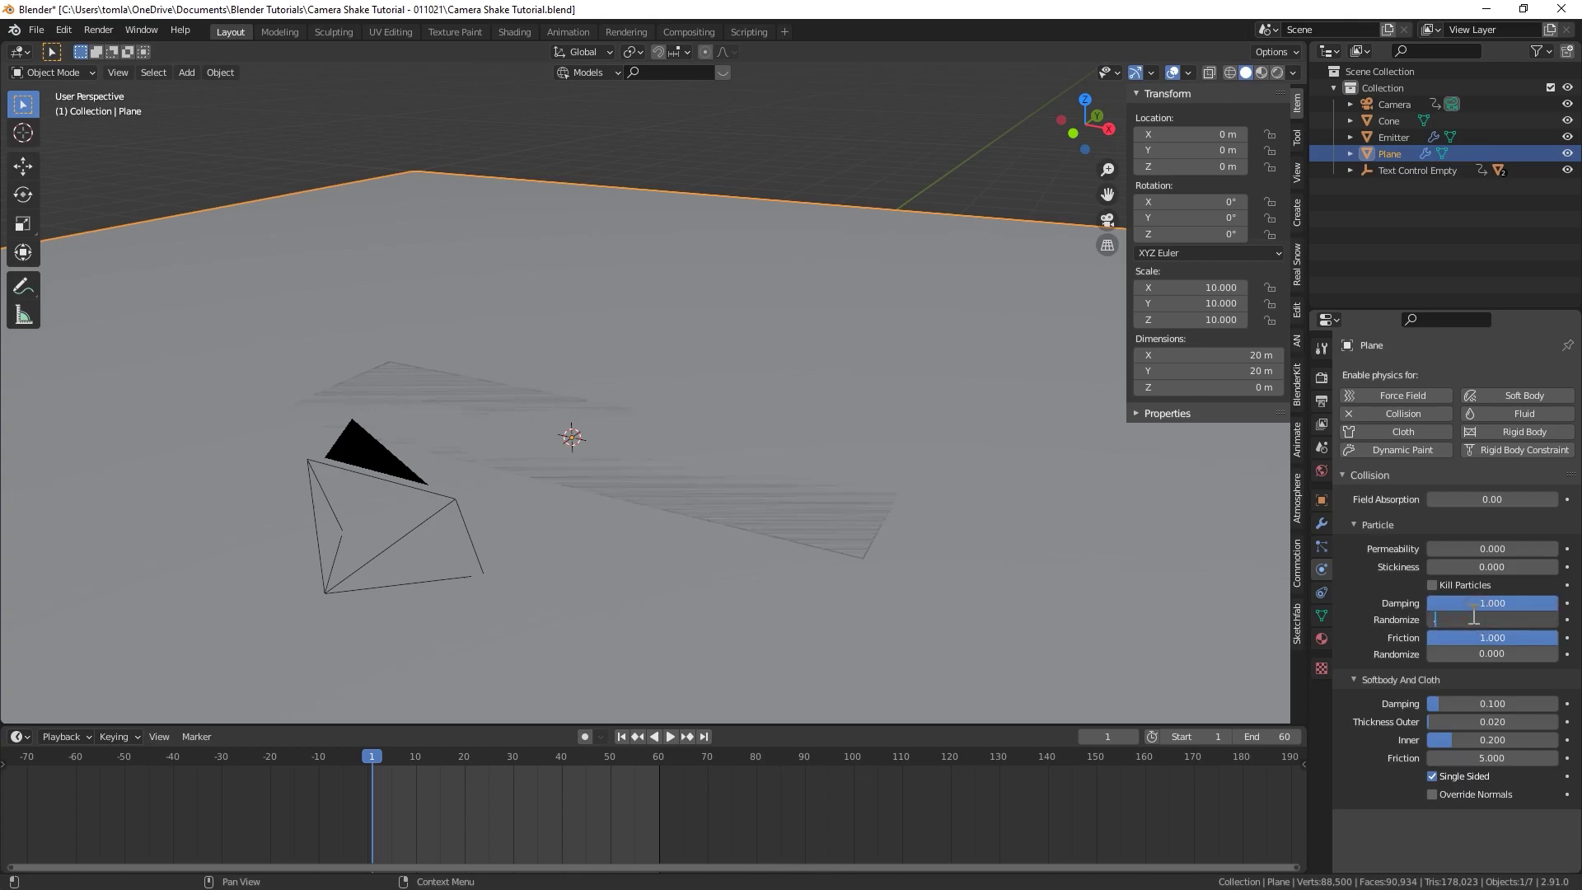
Step: Enable Collision physics on both SHAKE text objects
left_click(732, 496)
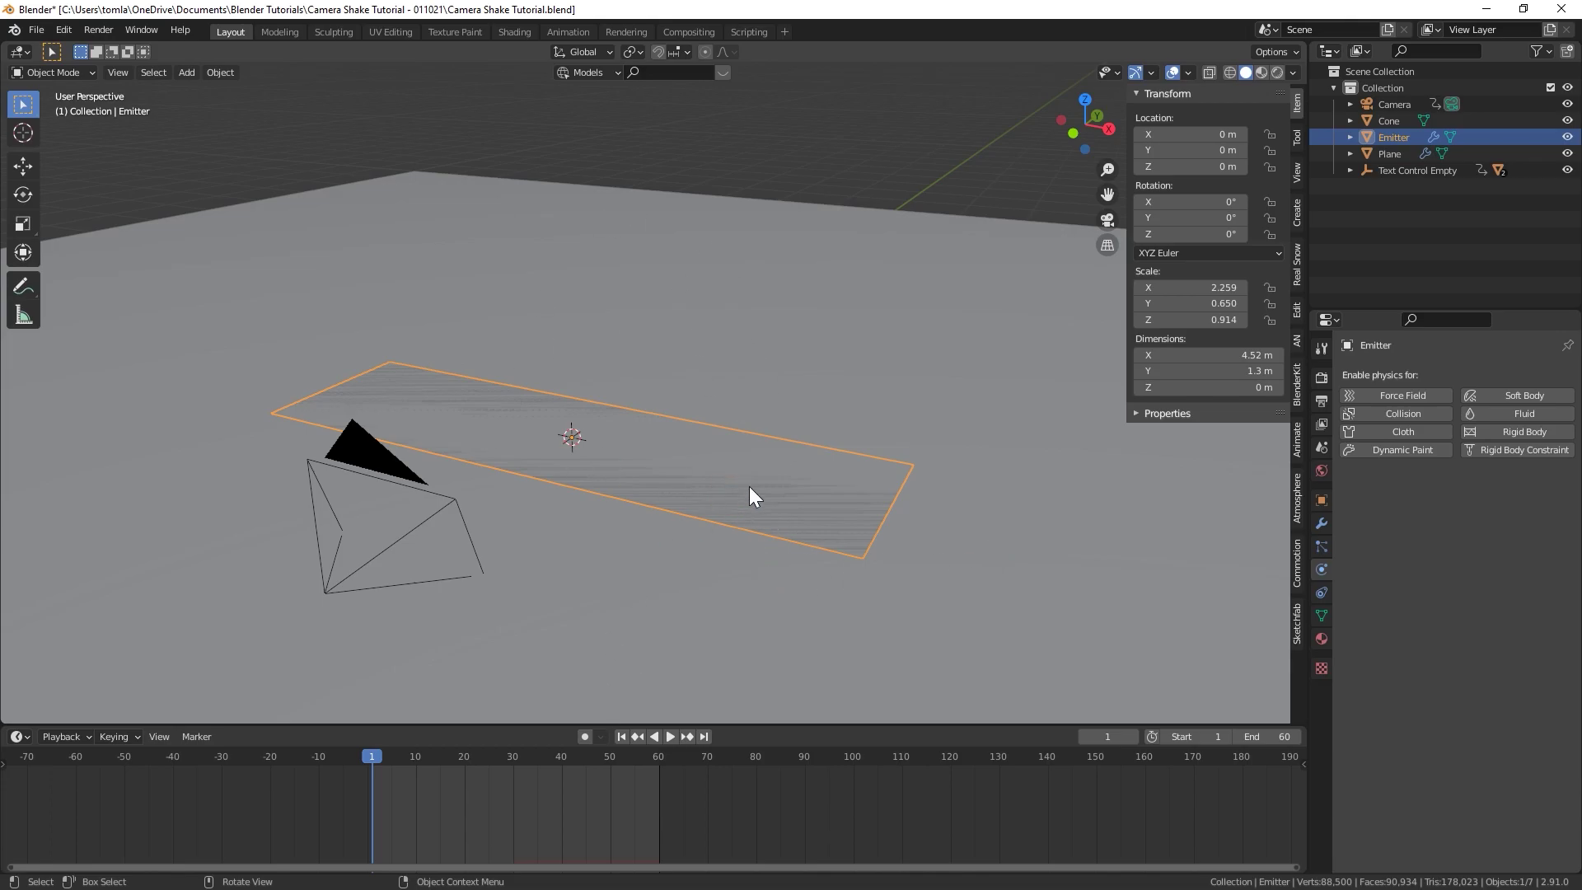
scroll(749, 478, "down", 5)
left_click(721, 144)
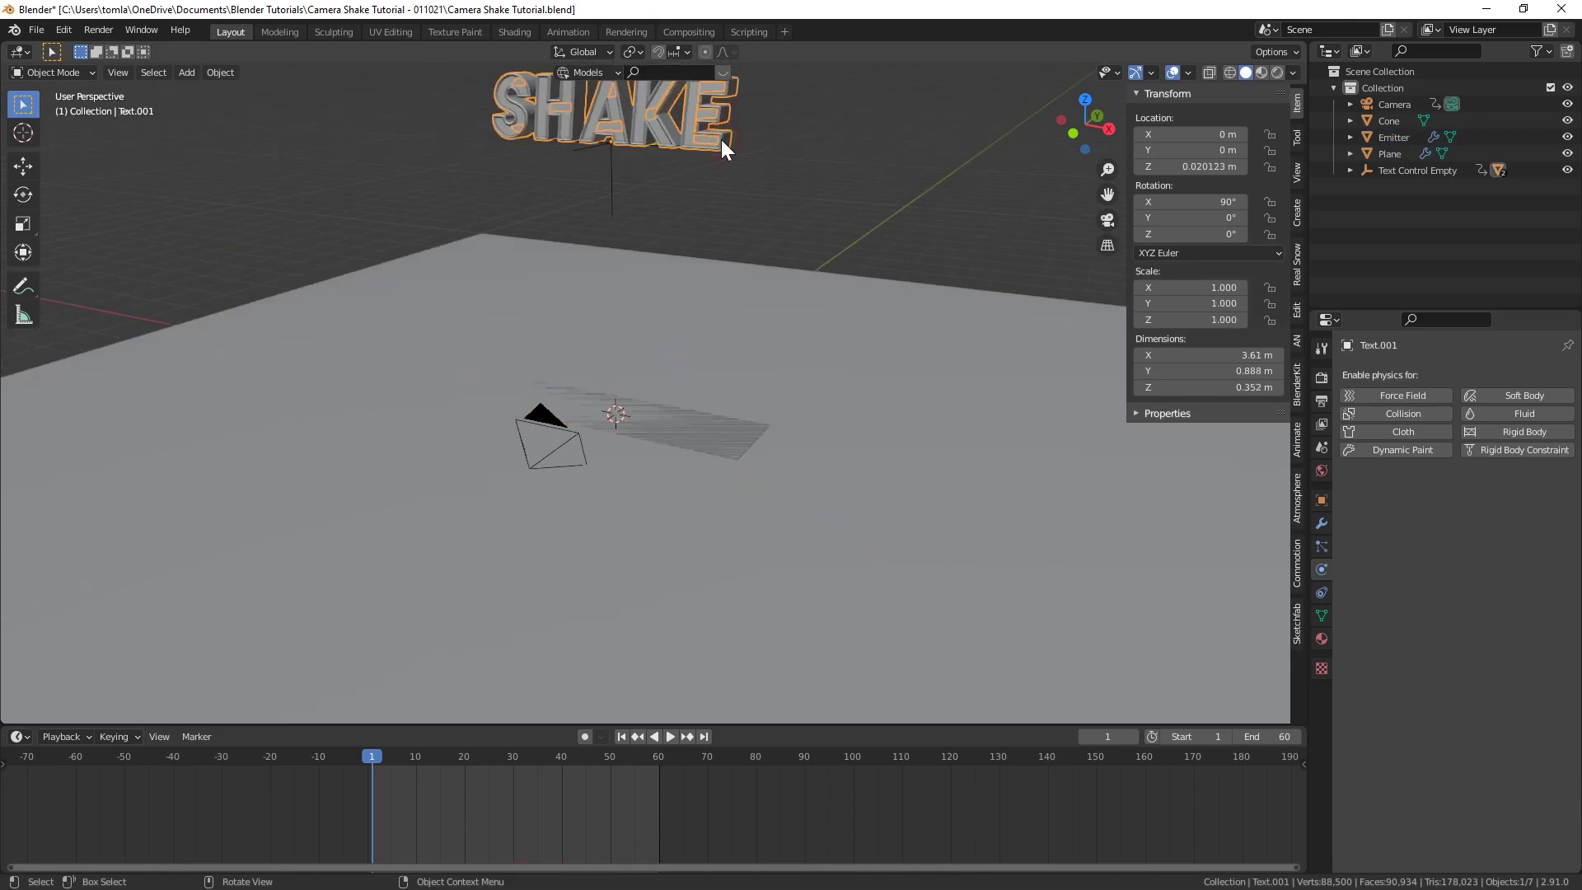
middle_click_drag(722, 132, 714, 239)
left_click(1406, 415)
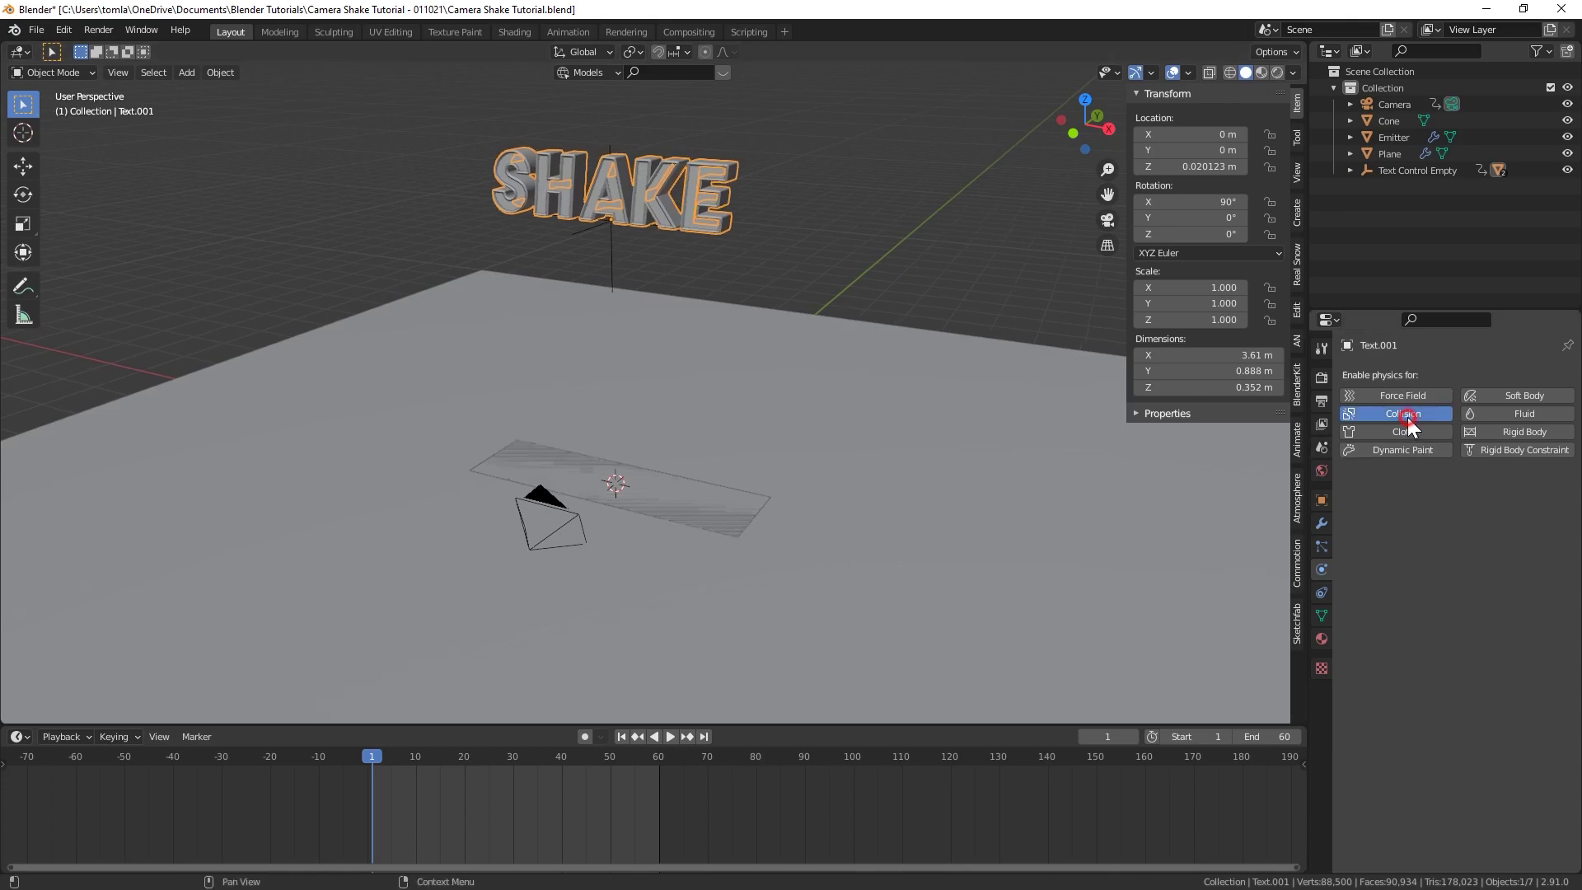
left_click(616, 198)
left_click(1396, 414)
scroll(762, 165, "up", 4)
scroll(761, 165, "down", 4)
left_click(725, 195)
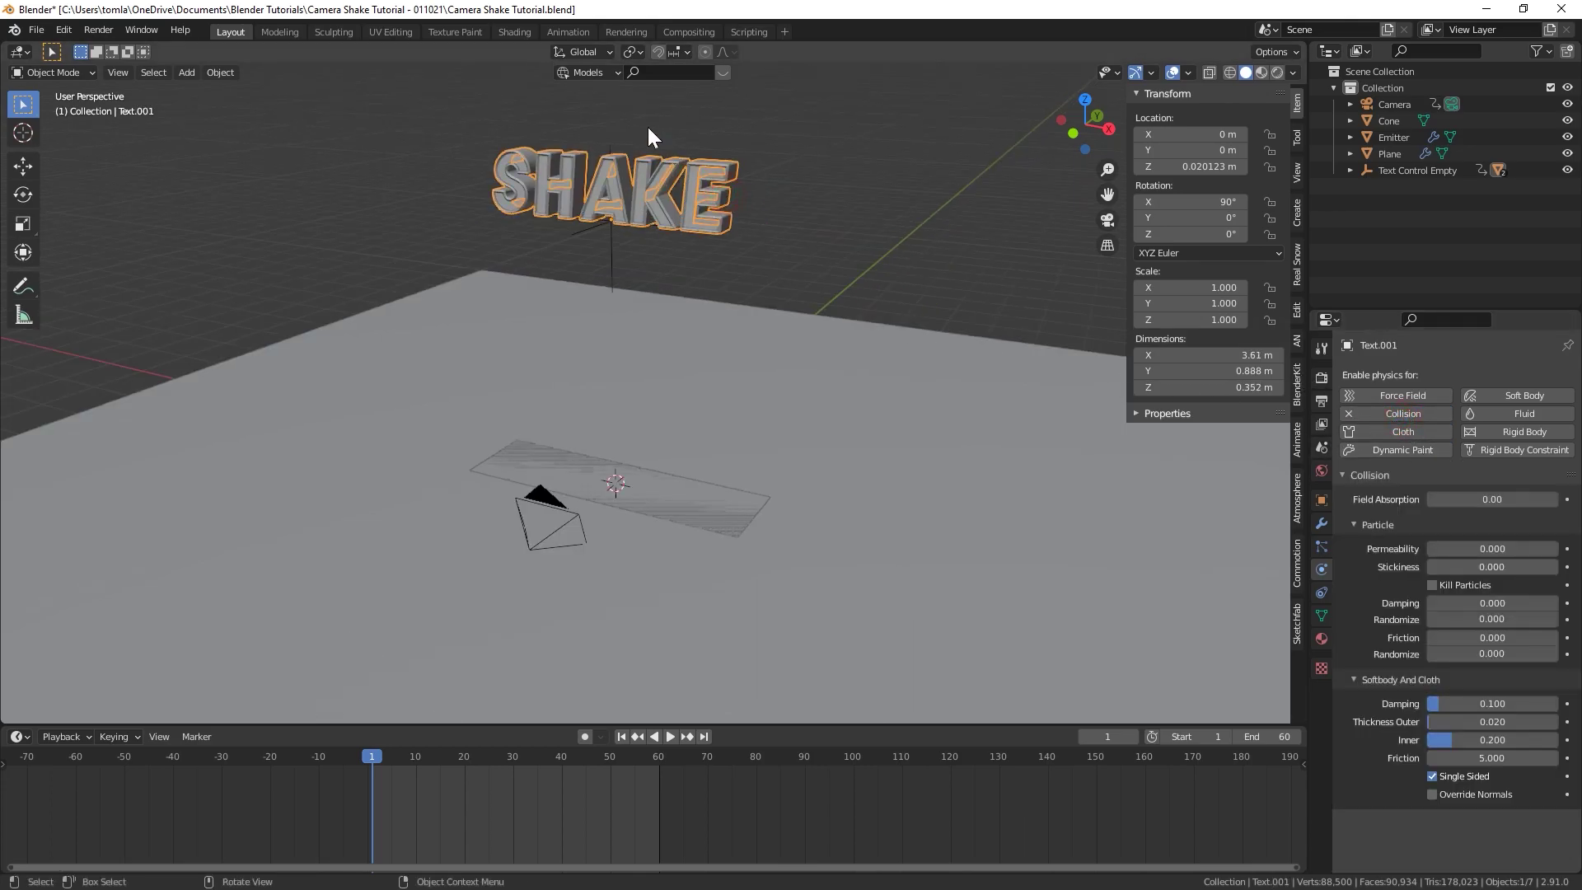
scroll(607, 527, "up", 2)
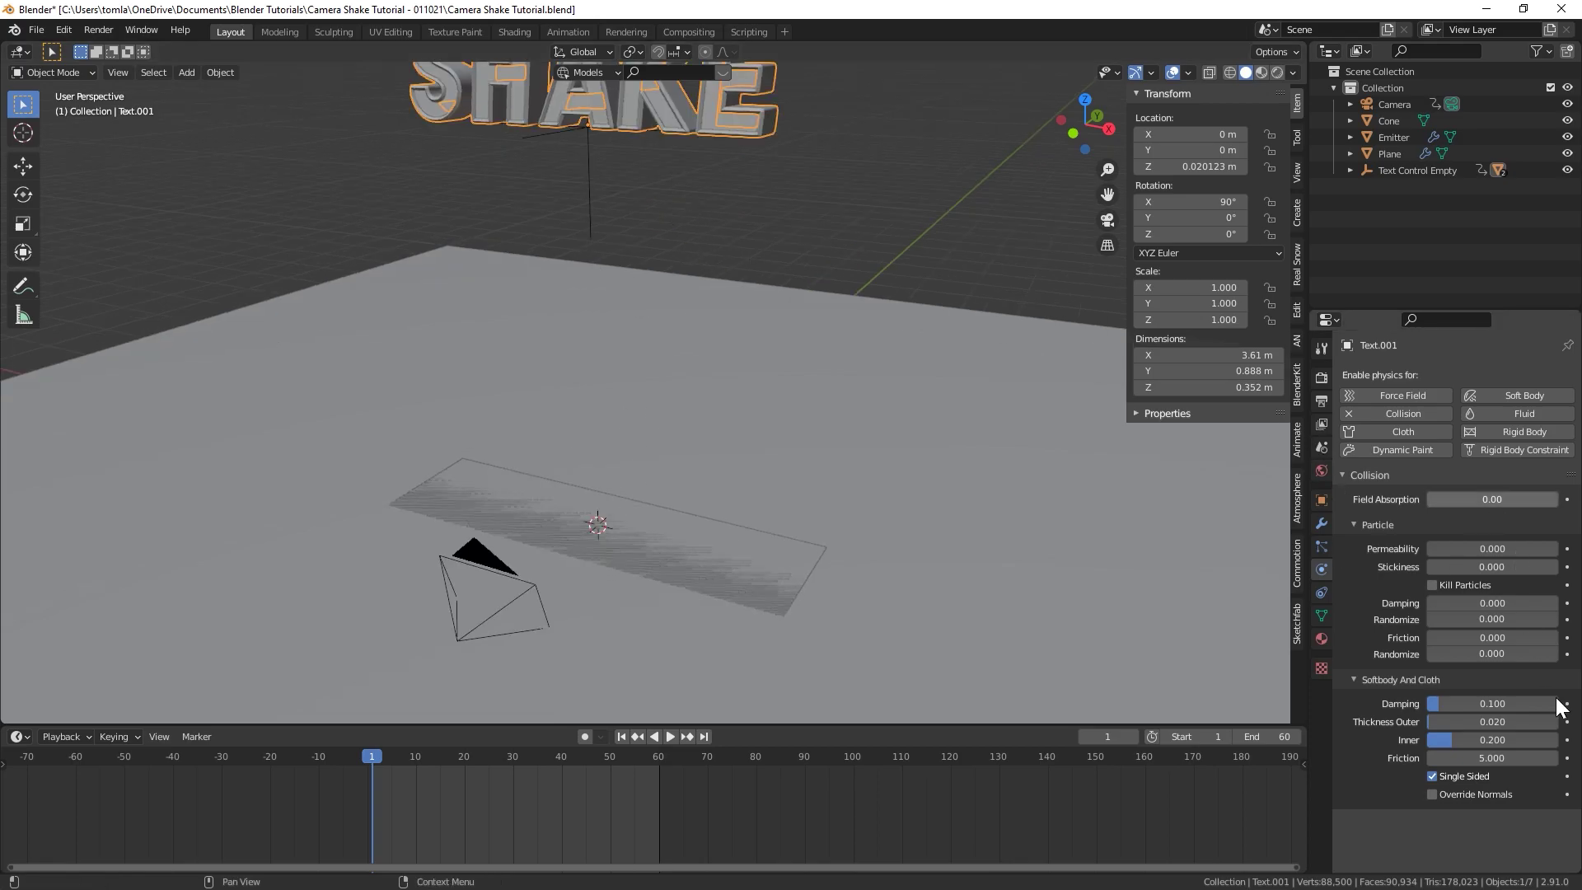
Step: Select the Emitter plane and save the file
left_click(782, 576)
left_click(629, 503)
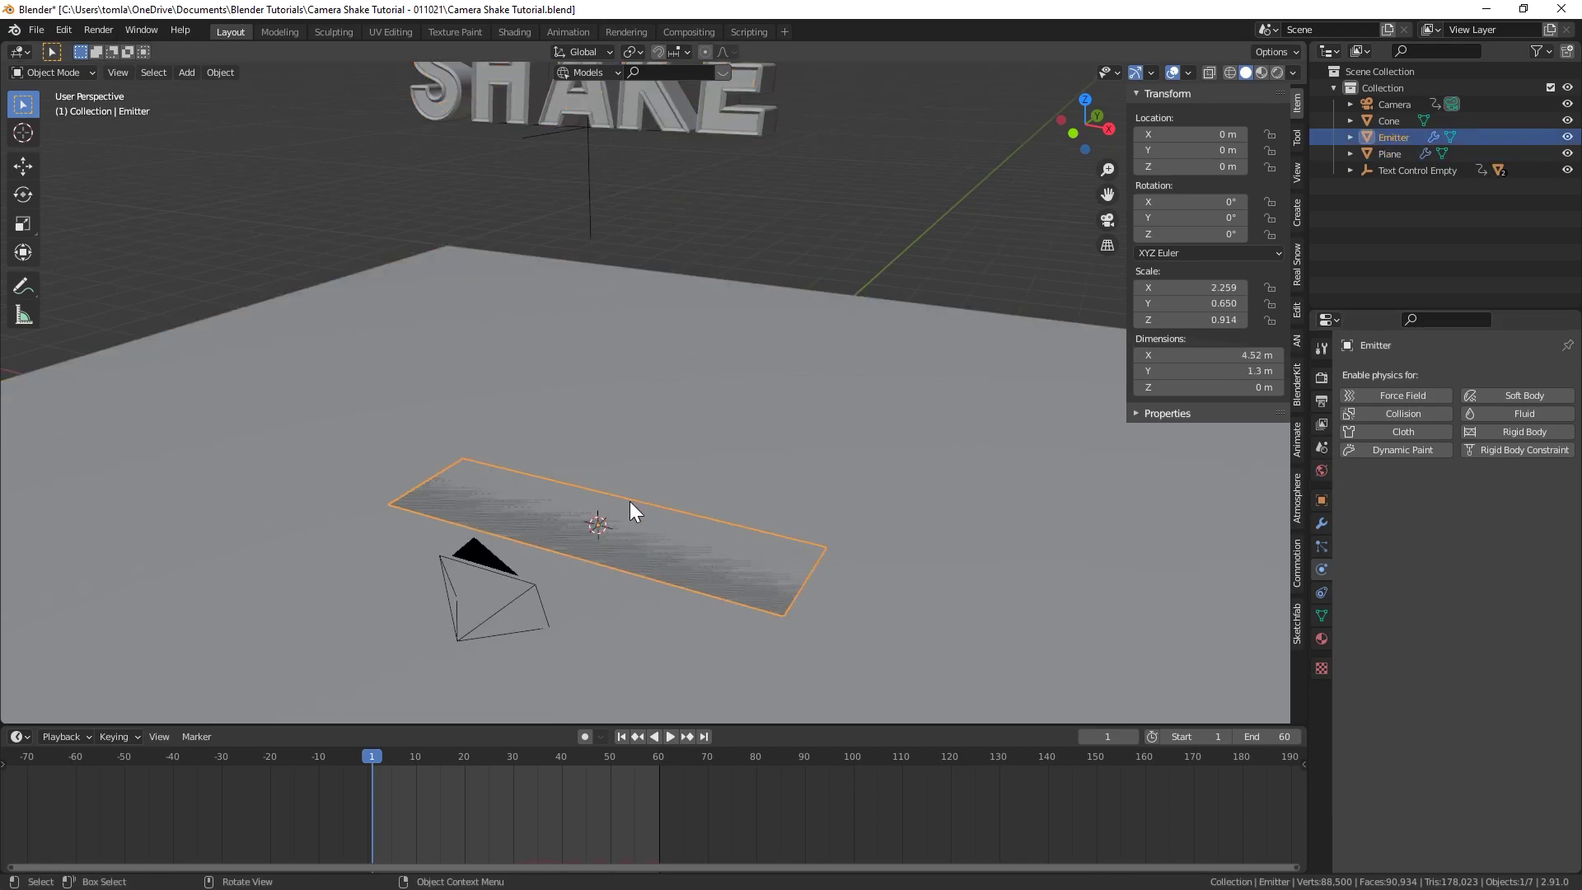
key("ctrl+s")
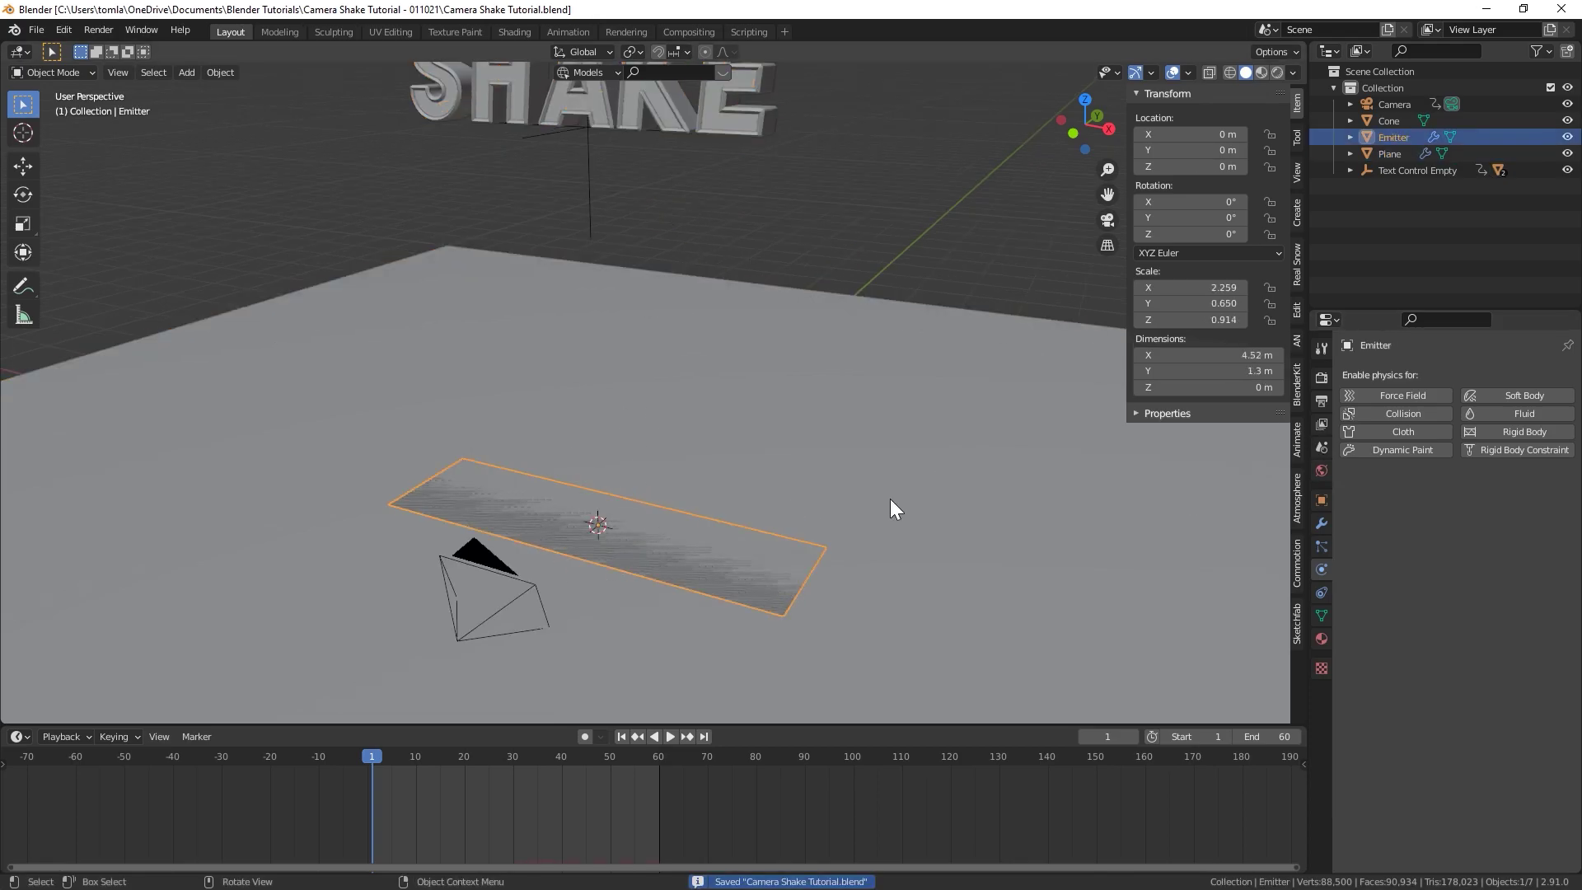
Step: Set the Emitter's particle Normal velocity to 3 m/s
left_click(1322, 545)
scroll(1386, 667, "down", 1)
left_click(1400, 651)
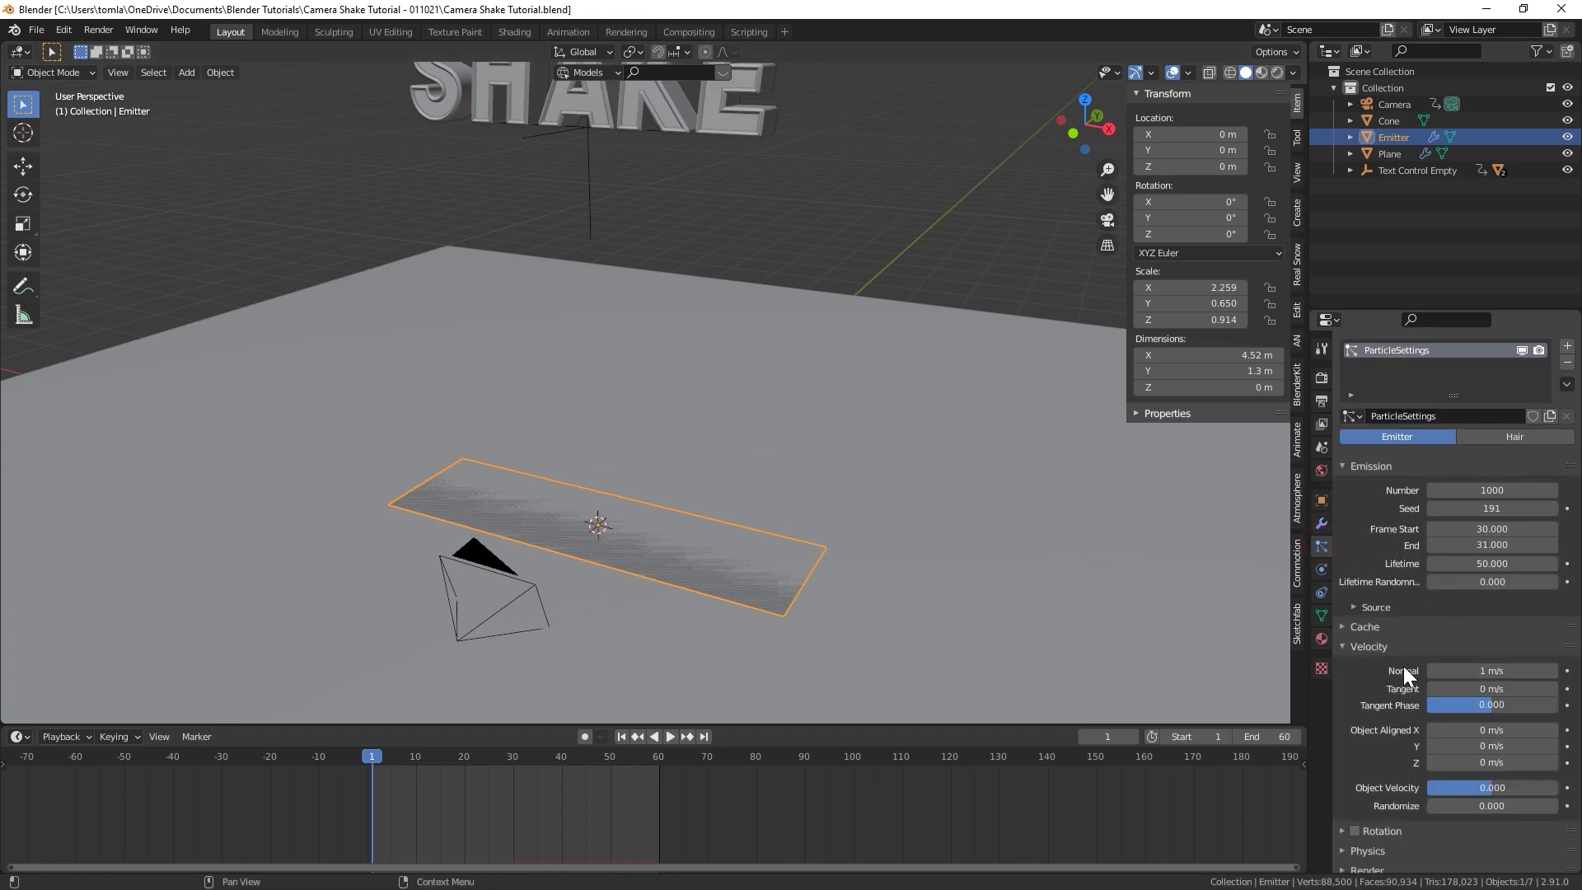
left_click(1498, 670)
type("3")
key("Return")
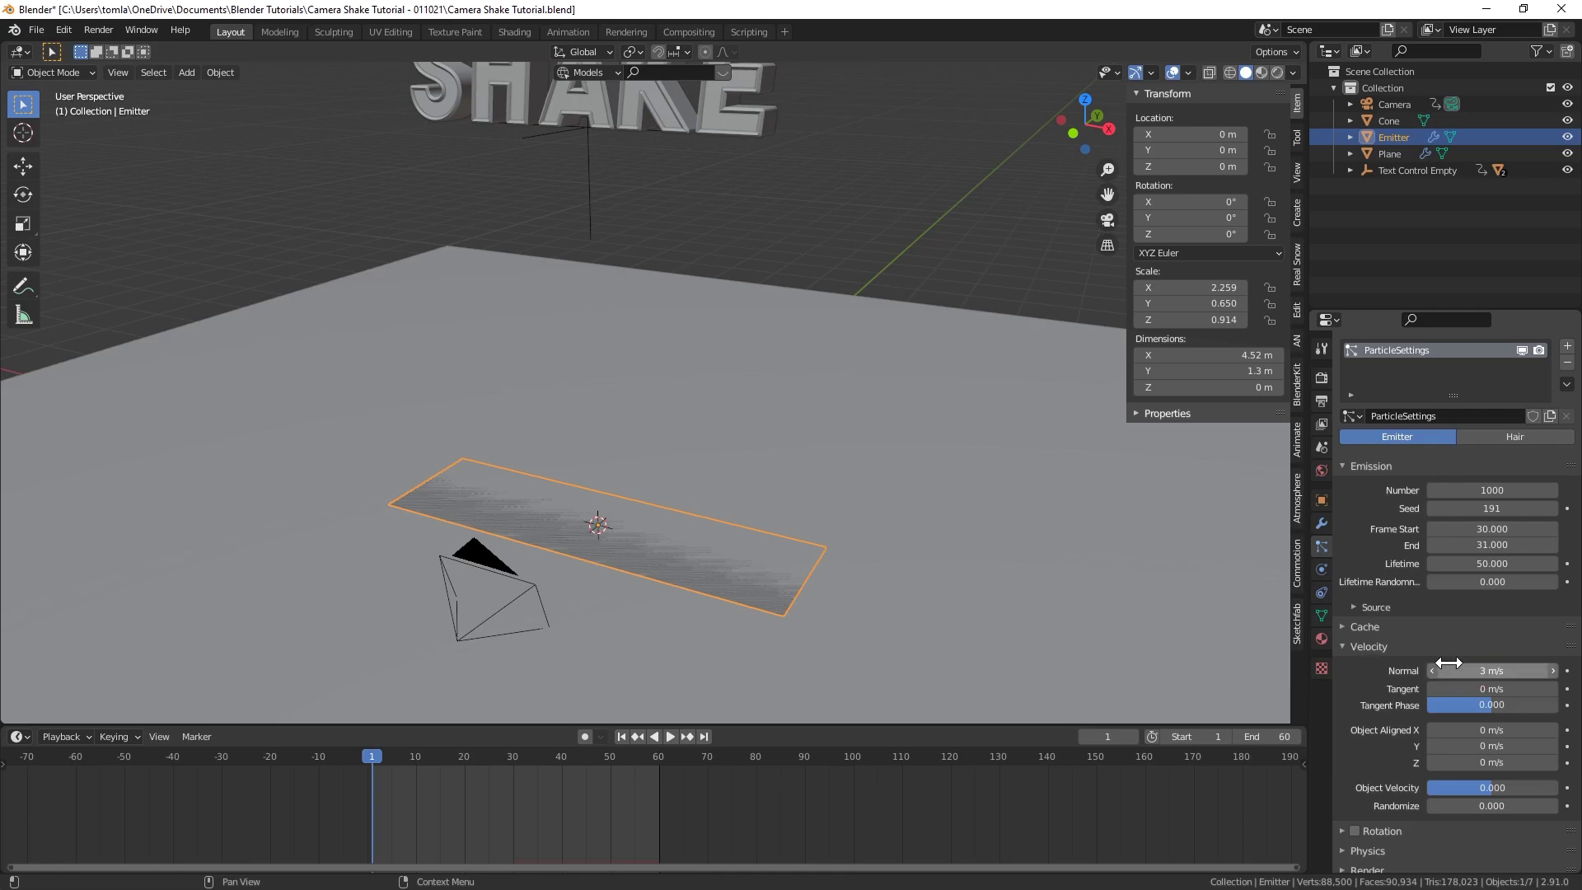
Step: Set the particles' Object Aligned Z velocity to 1.5 m/s and rewind the simulation to frame 1
left_click(1495, 762)
type("1.5")
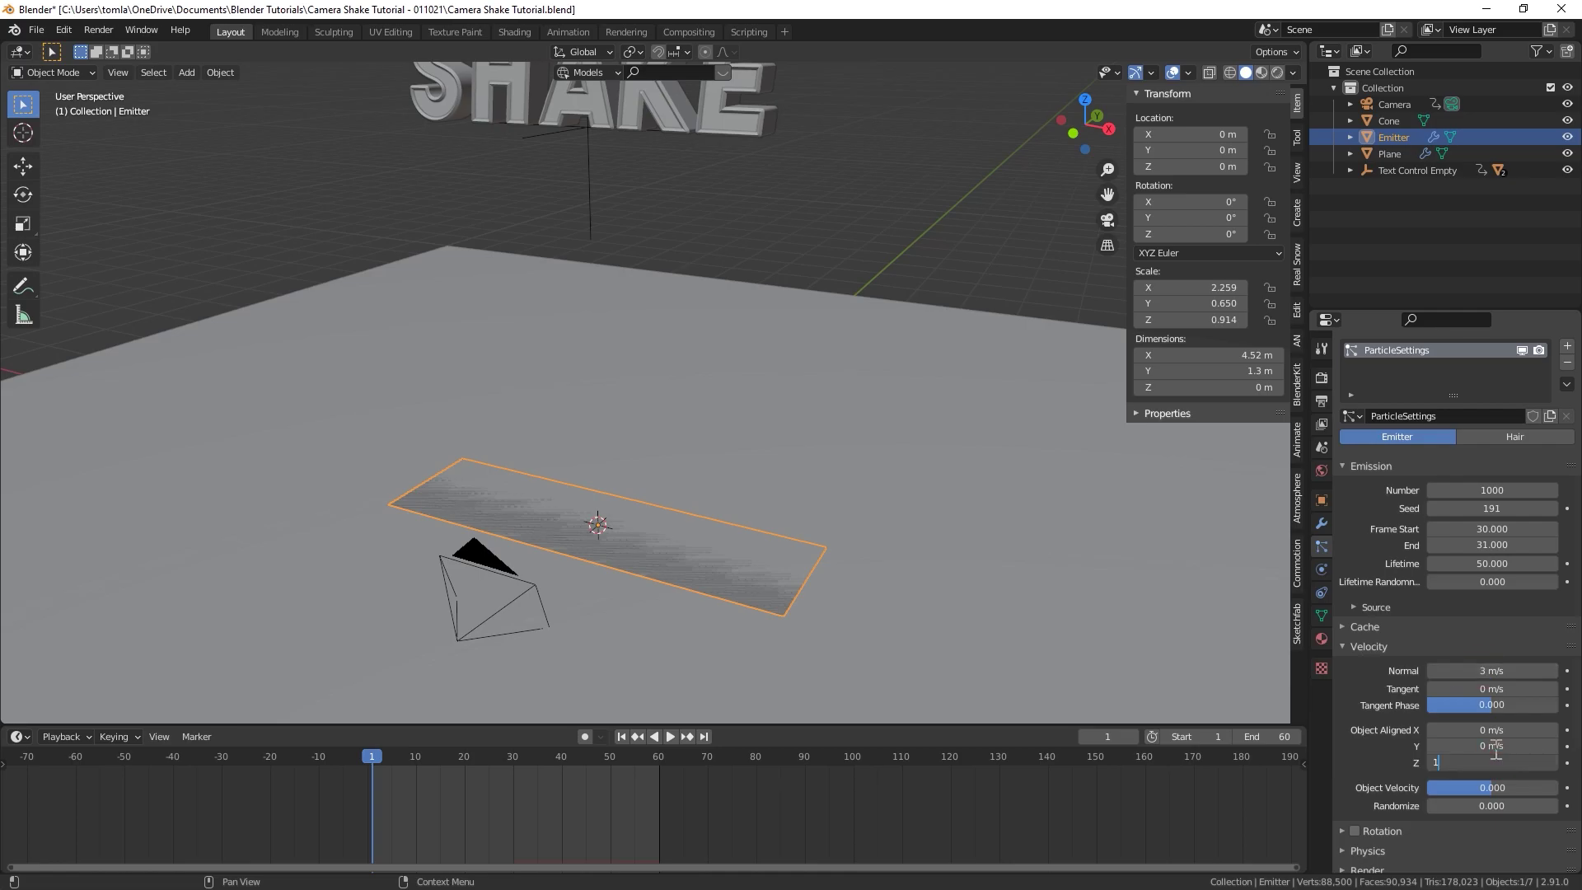
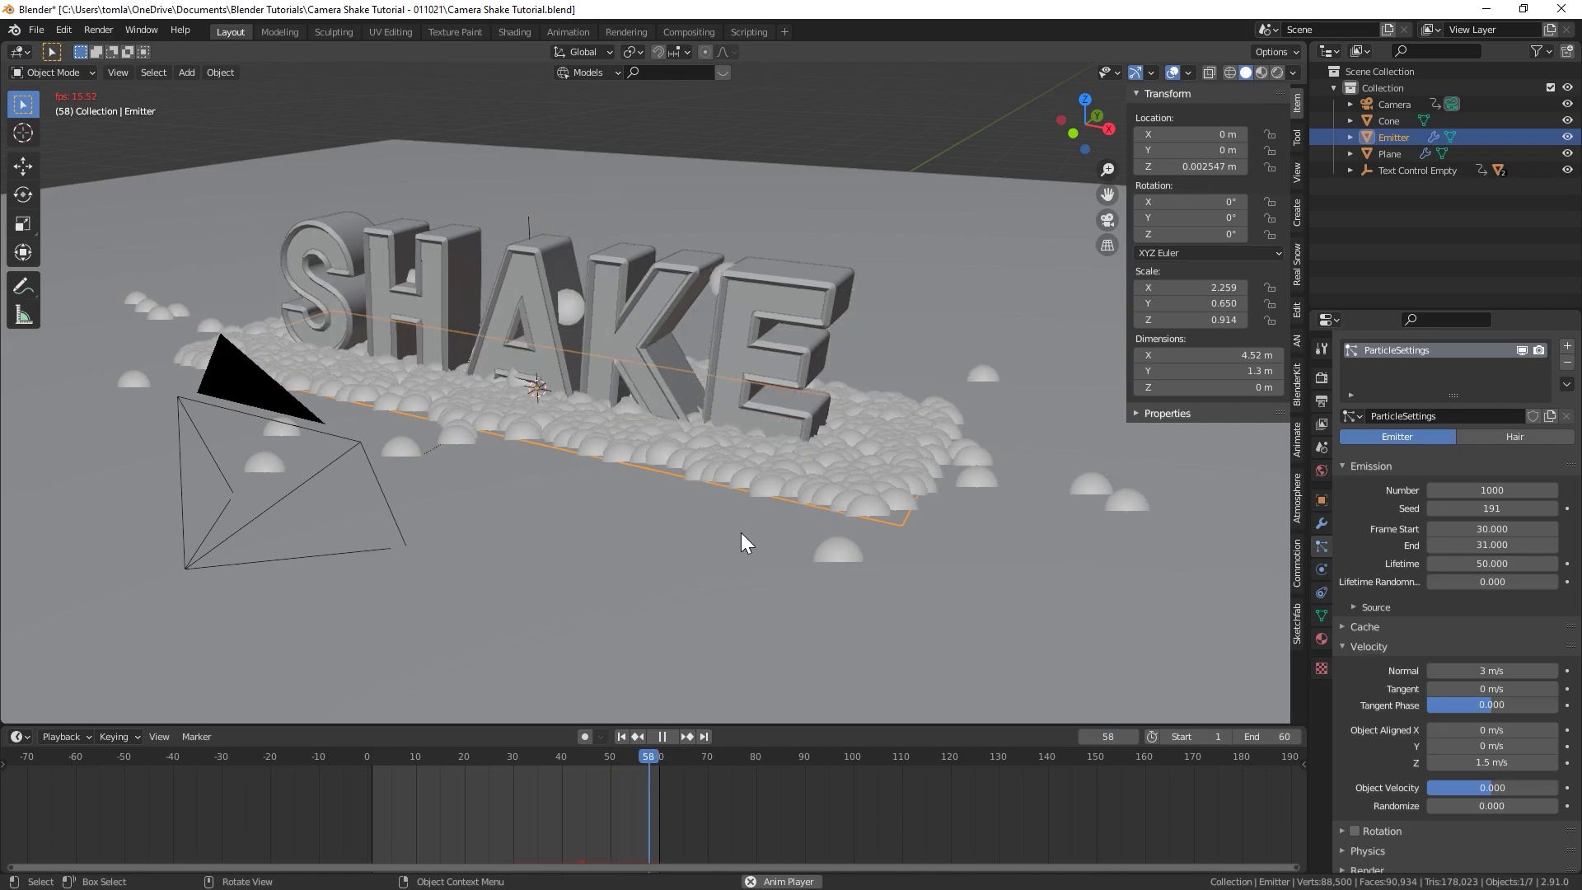
left_click(621, 735)
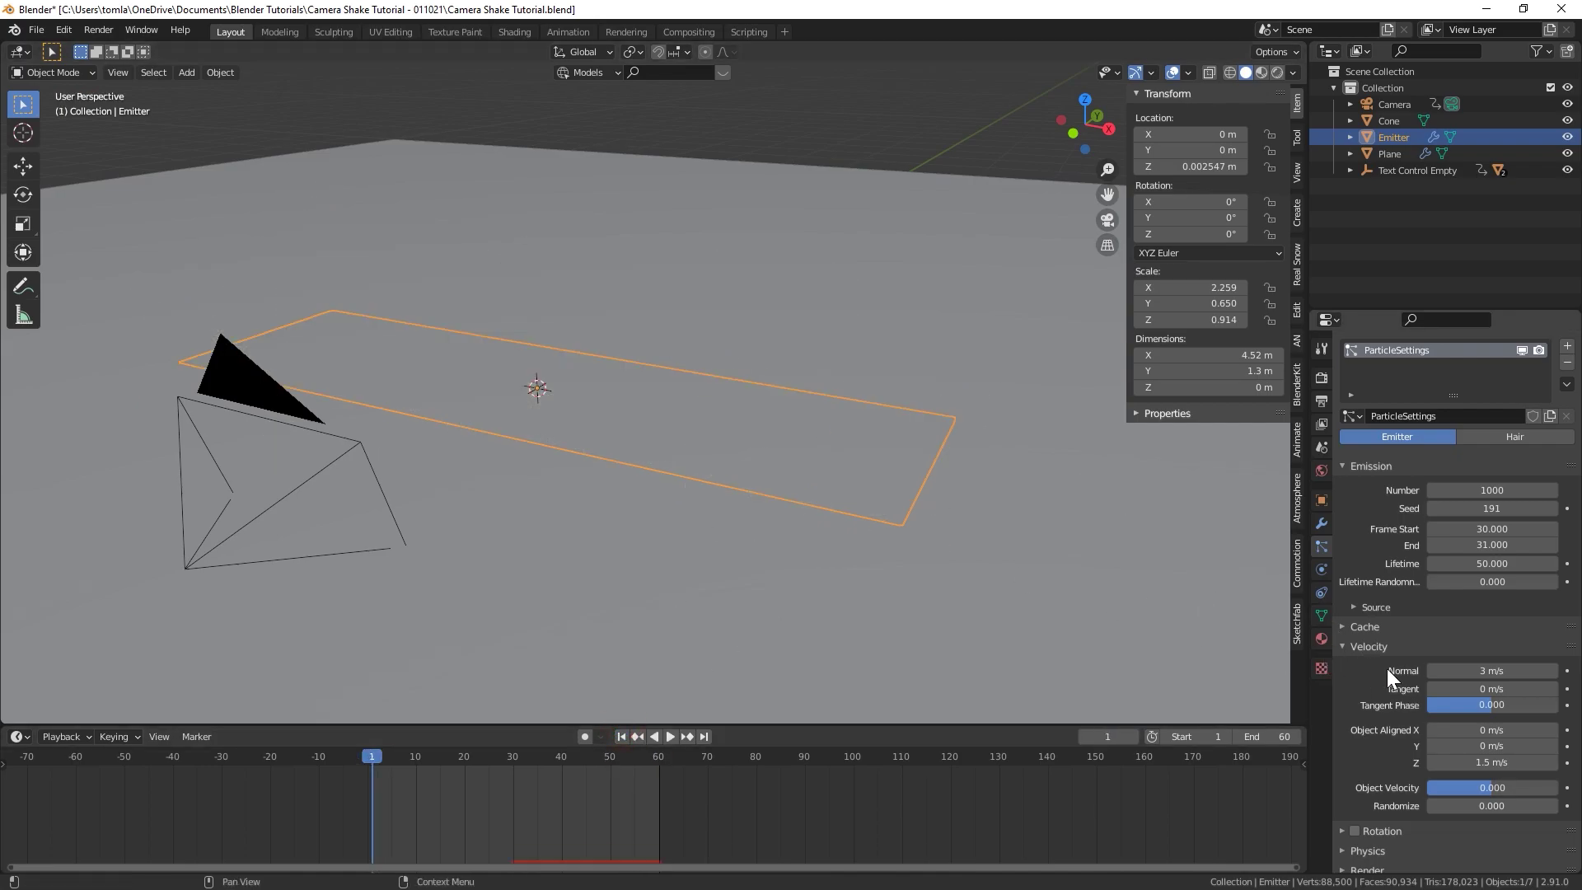
Step: Render the Emitter's particles as Object, using the Cone as the instance object
scroll(1387, 669, "down", 5)
left_click(1341, 708)
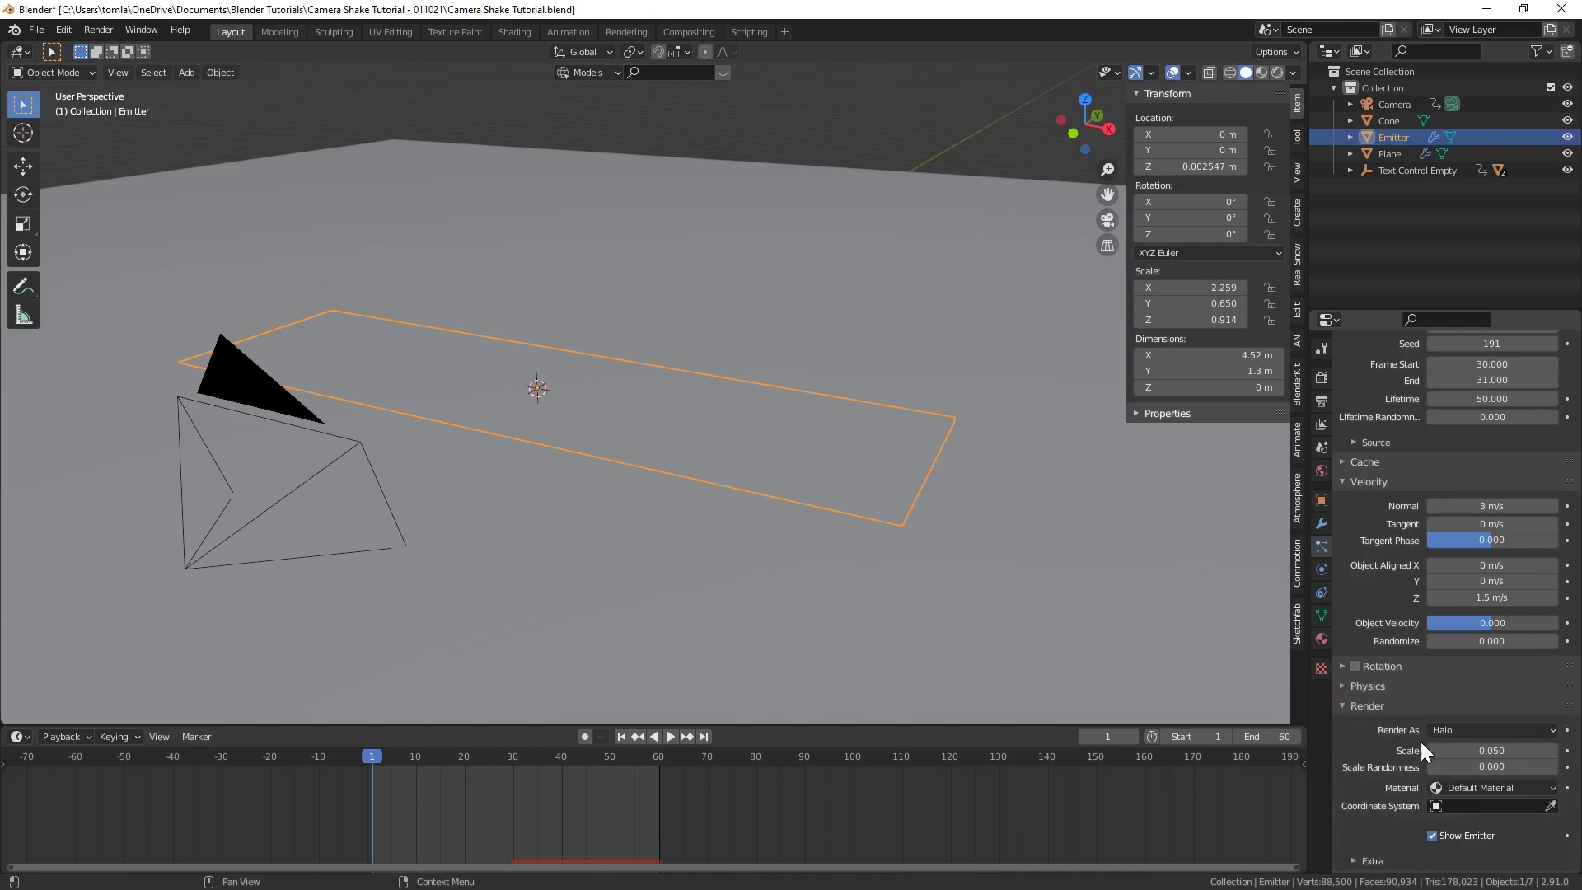
left_click(1450, 731)
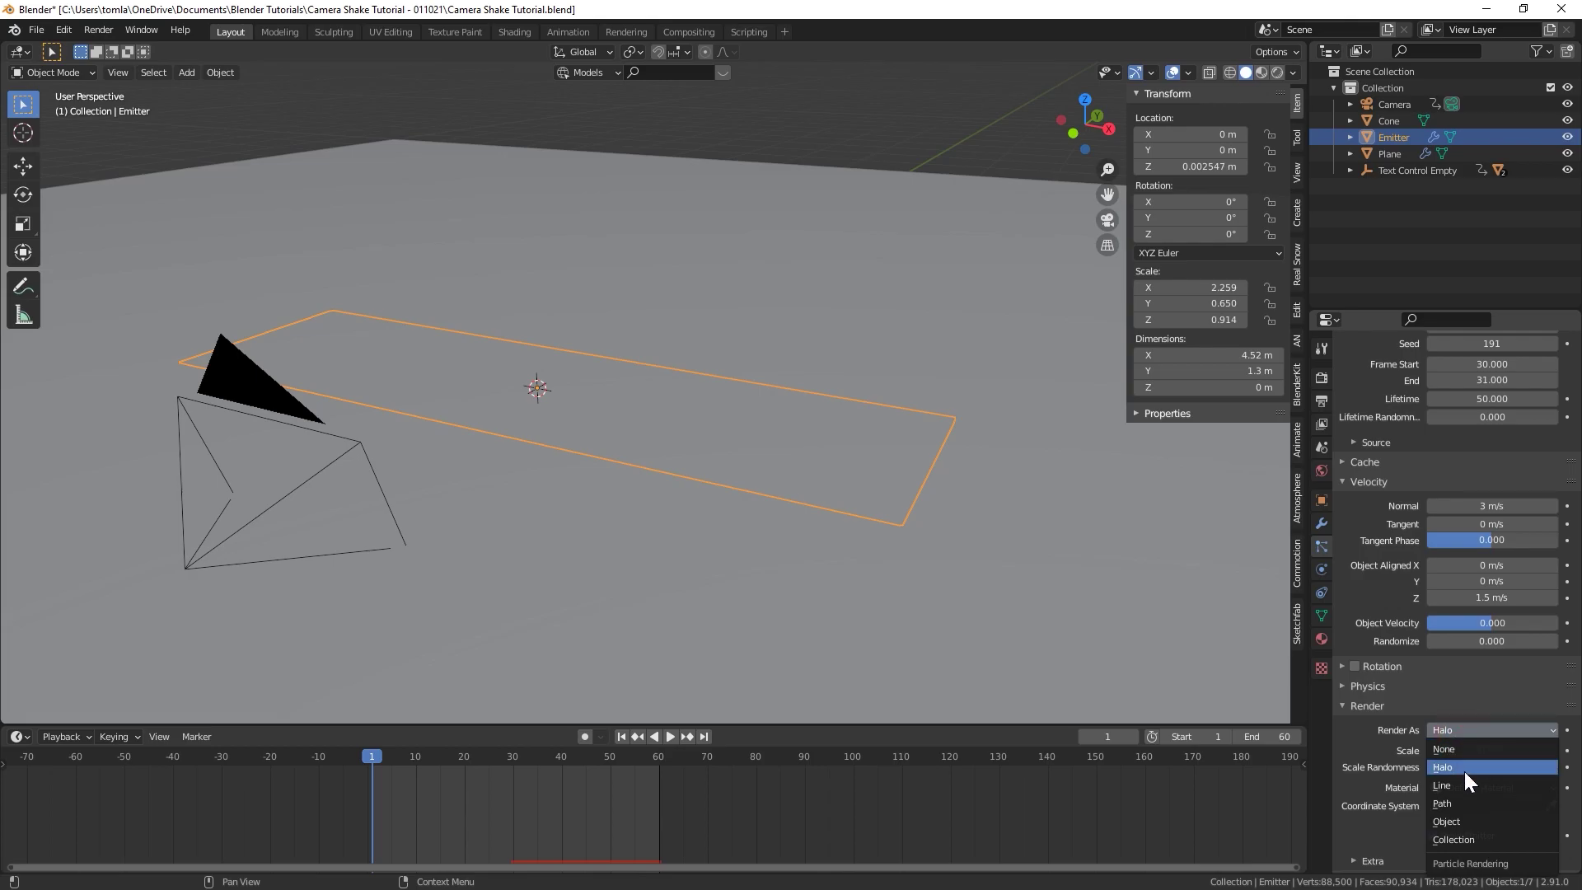
left_click(1460, 823)
scroll(1437, 695, "down", 5)
left_click(1458, 685)
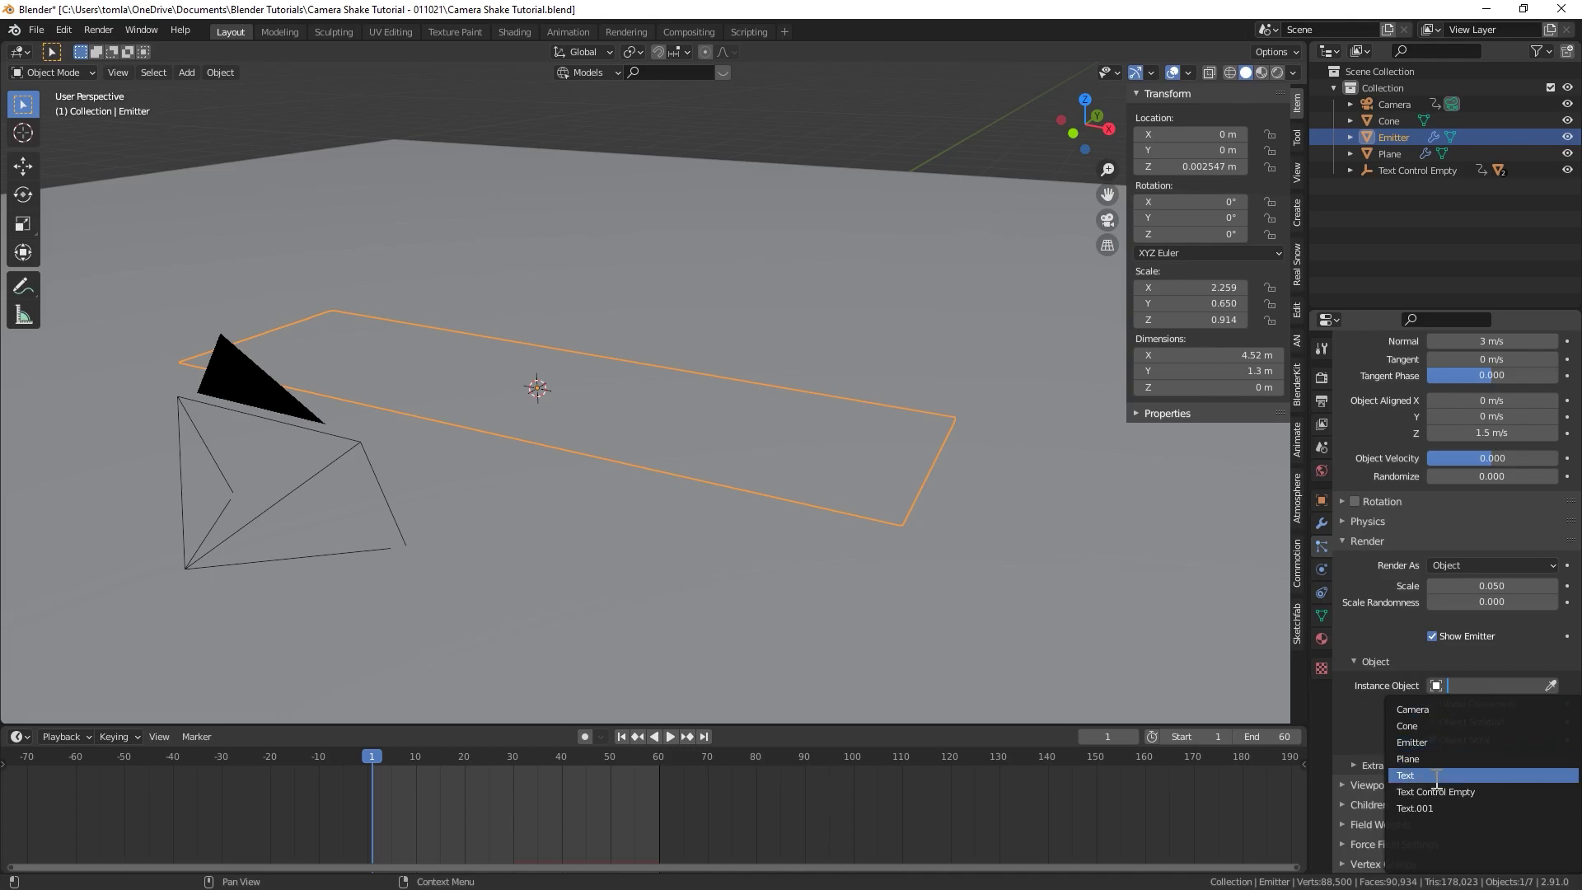
left_click(1441, 726)
Step: Play the animation to the debris burst, and set the particle render Scale to 0.230 and Scale Randomness to 1.000
key("space")
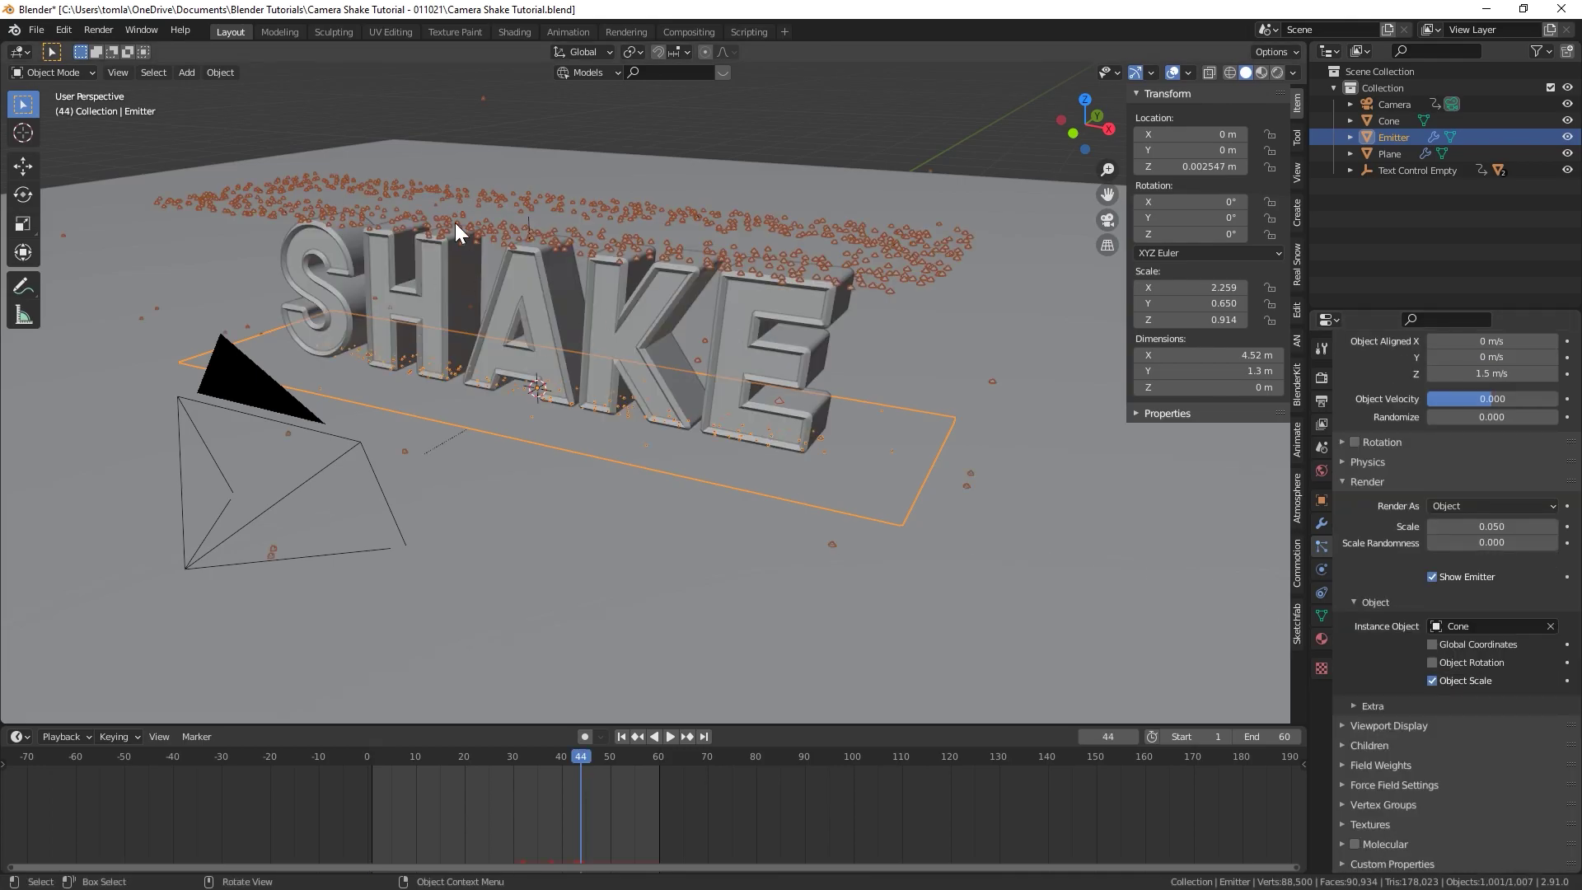
middle_click_drag(772, 353, 646, 343)
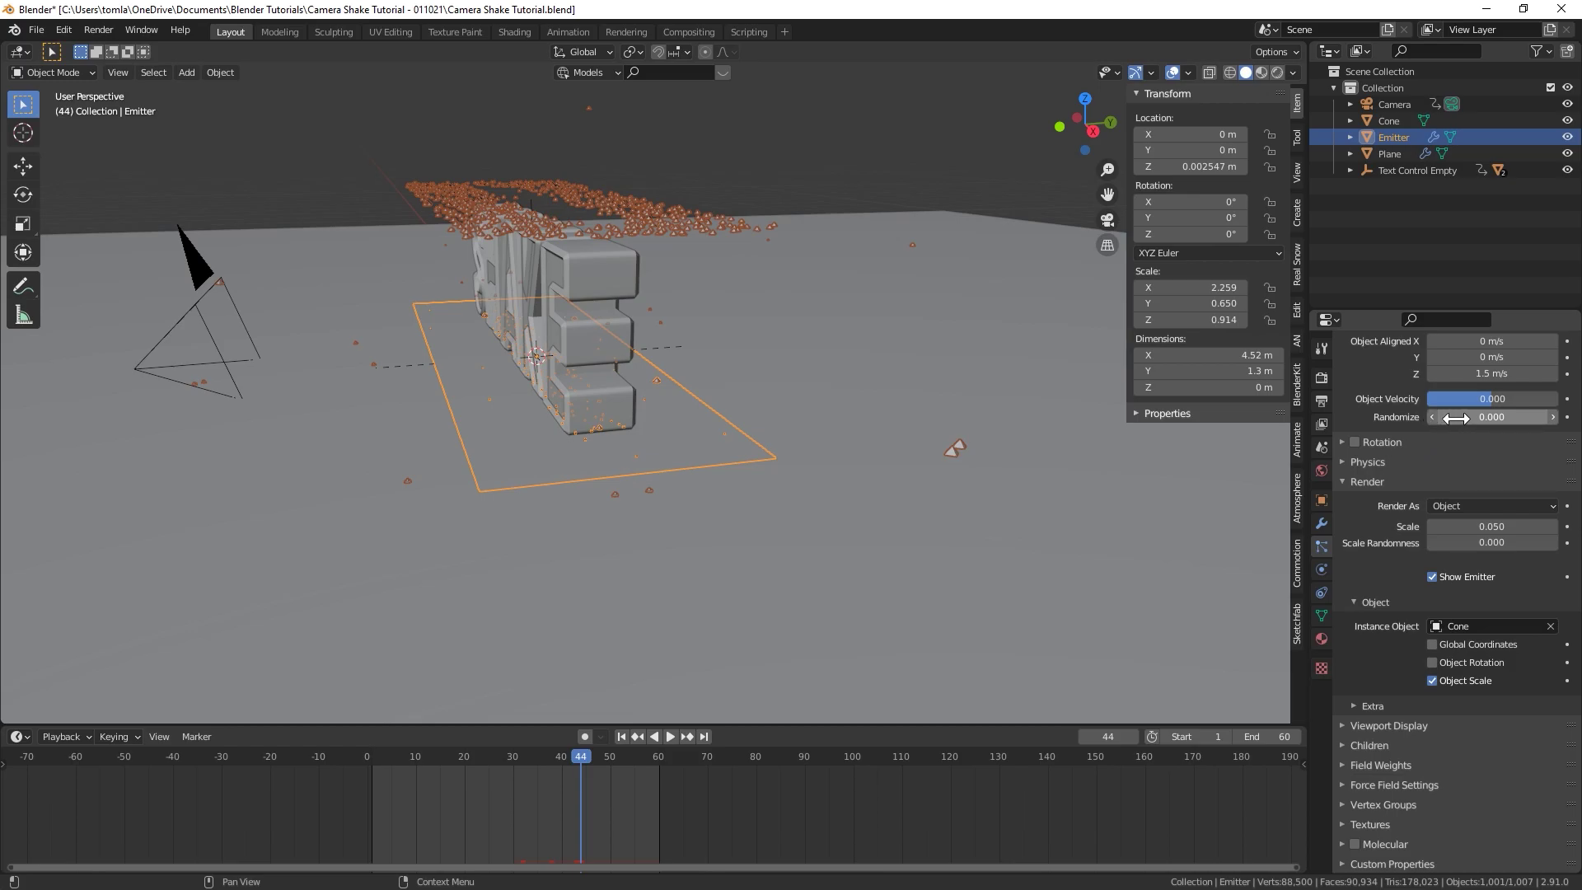
left_click_drag(1483, 527, 1511, 529)
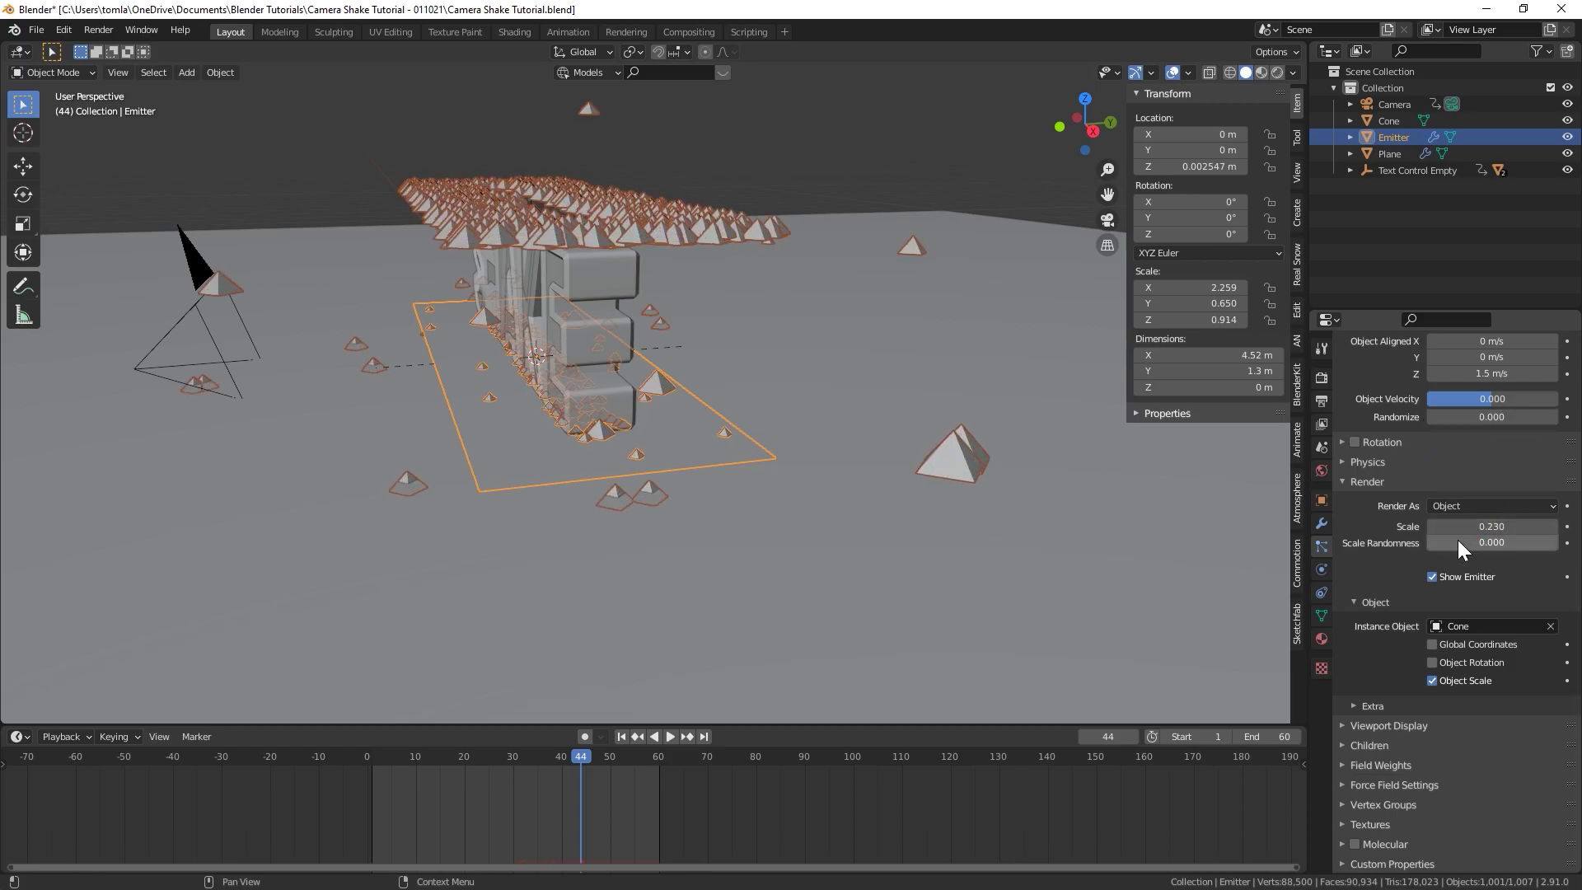
left_click_drag(1475, 539, 1549, 539)
Step: Replay the impact from just before frame 30 to about frame 40 and examine the debris around the text
middle_click_drag(462, 229, 556, 321)
middle_click_drag(449, 360, 604, 311)
left_click(622, 736)
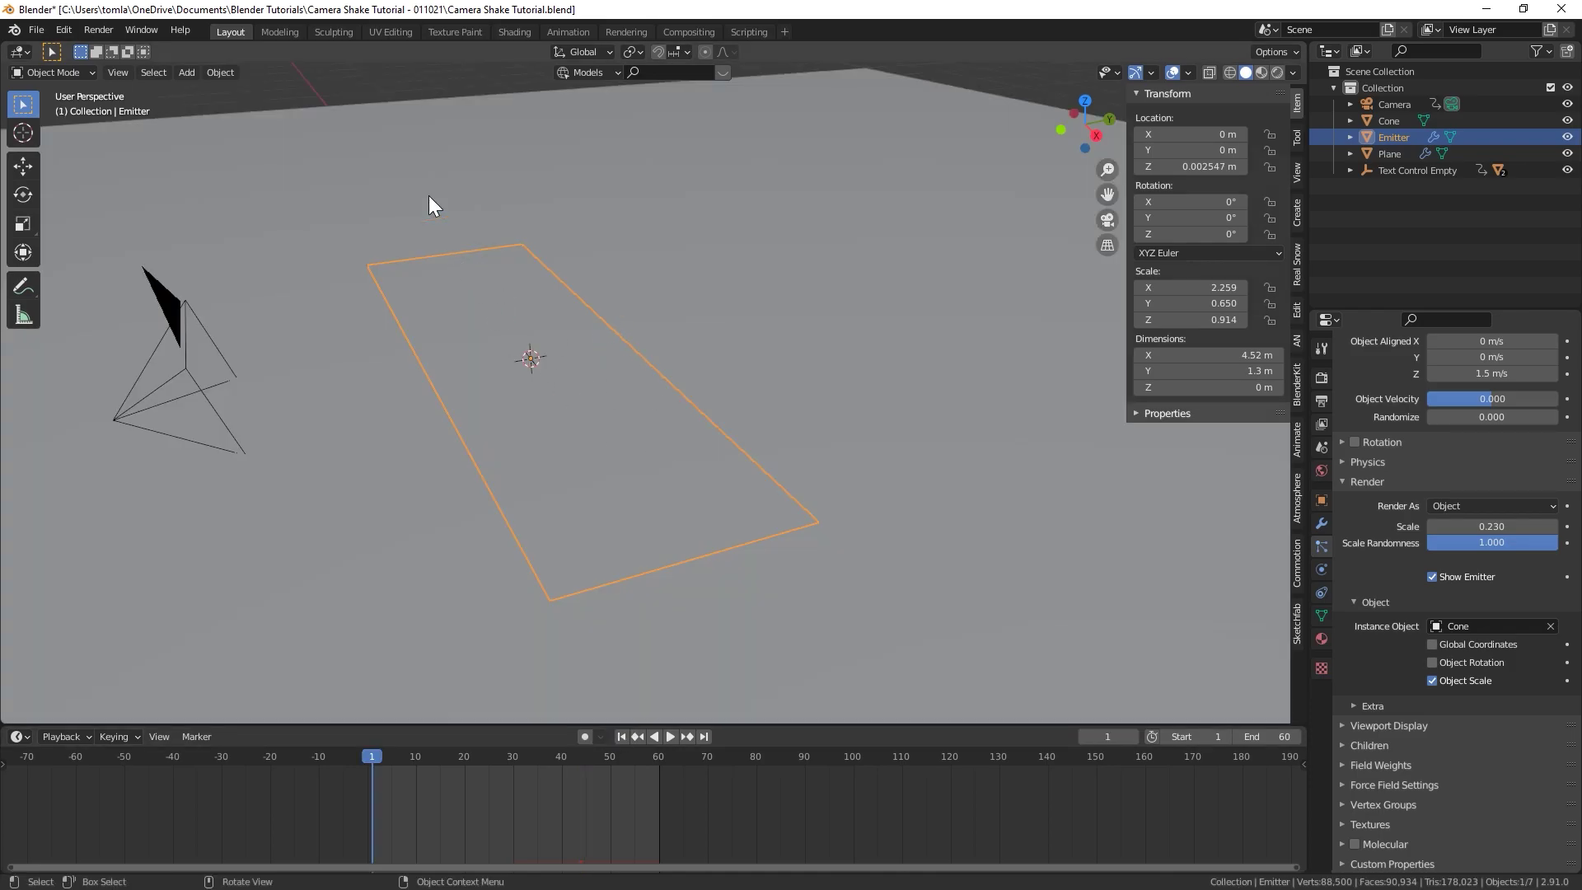
left_click(507, 759)
key("space")
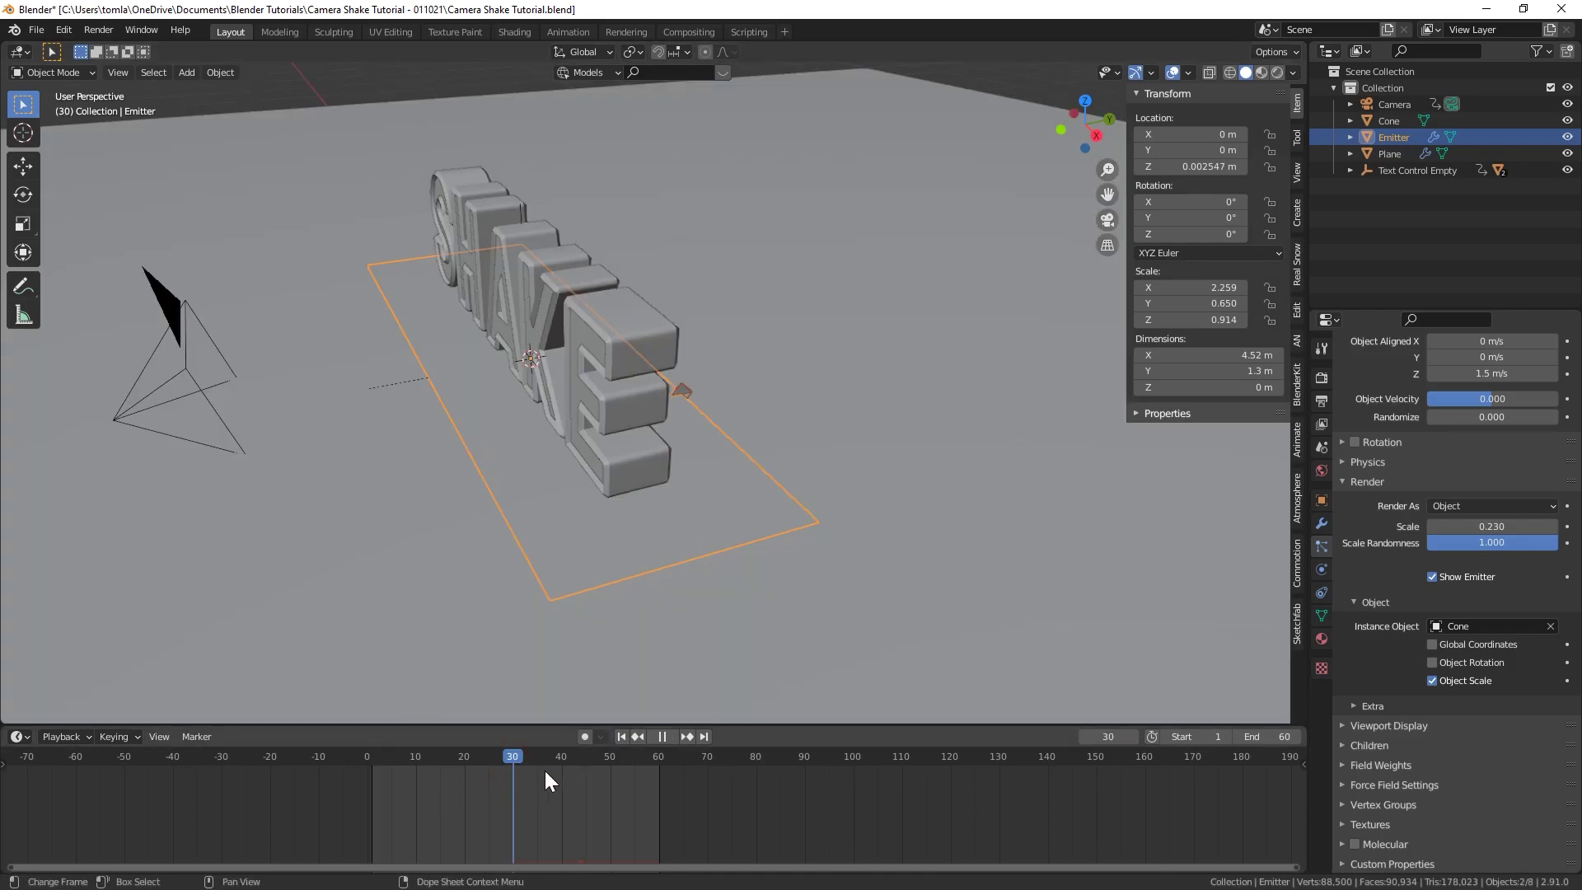
key("space")
middle_click_drag(563, 659, 607, 500)
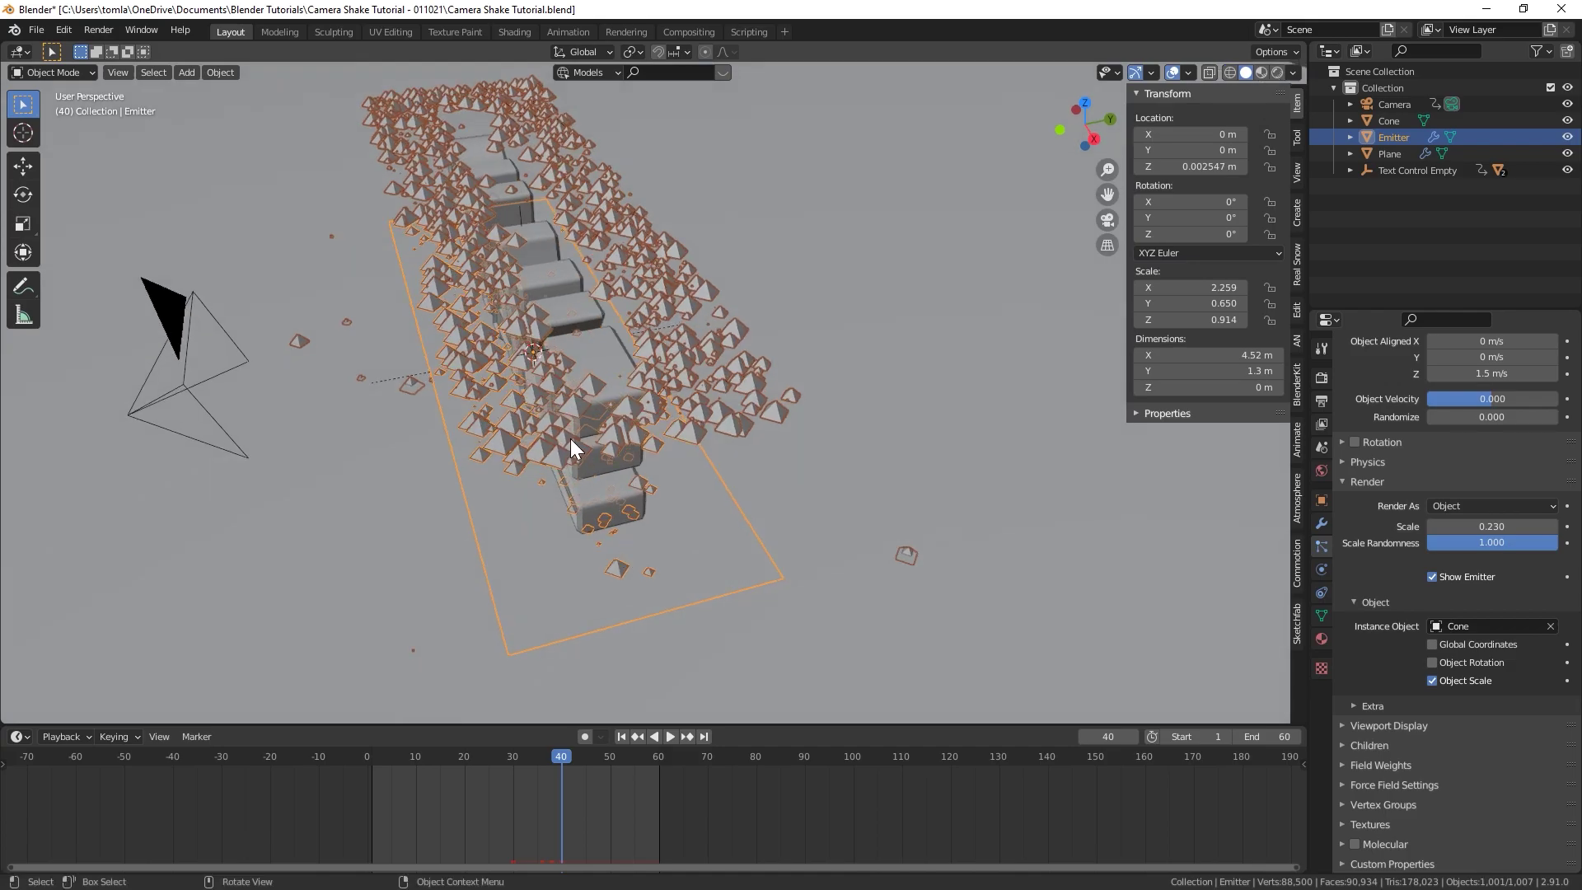
Step: Add two evenly spaced lengthwise loop cuts to the Emitter plane, on either side of the text
key("KP_7")
scroll(773, 522, "up", 4)
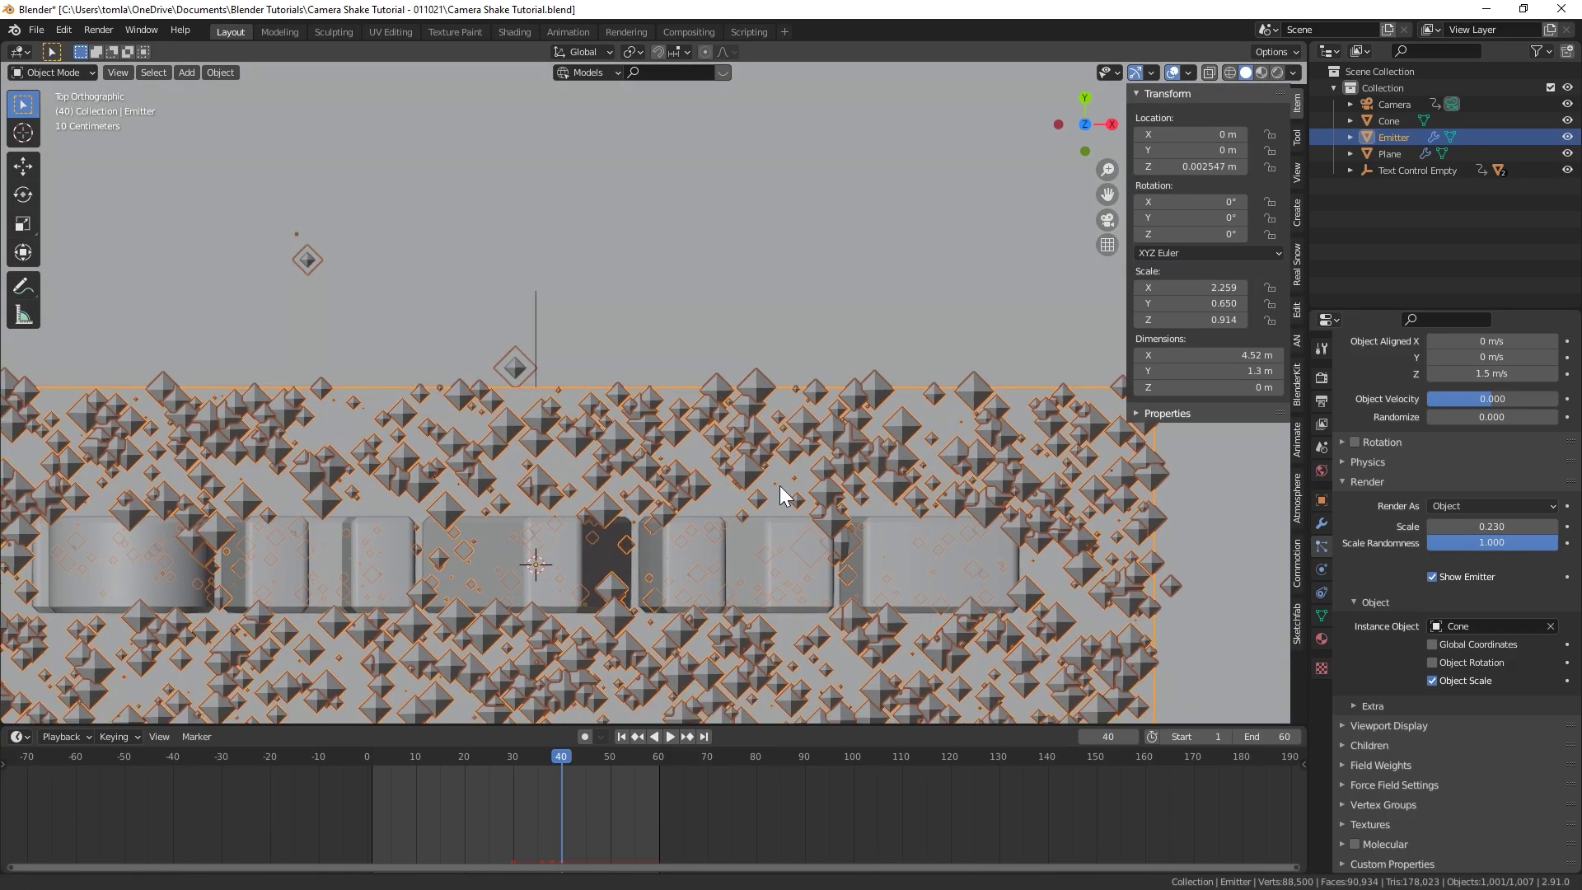
scroll(775, 504, "down", 3)
key("Tab")
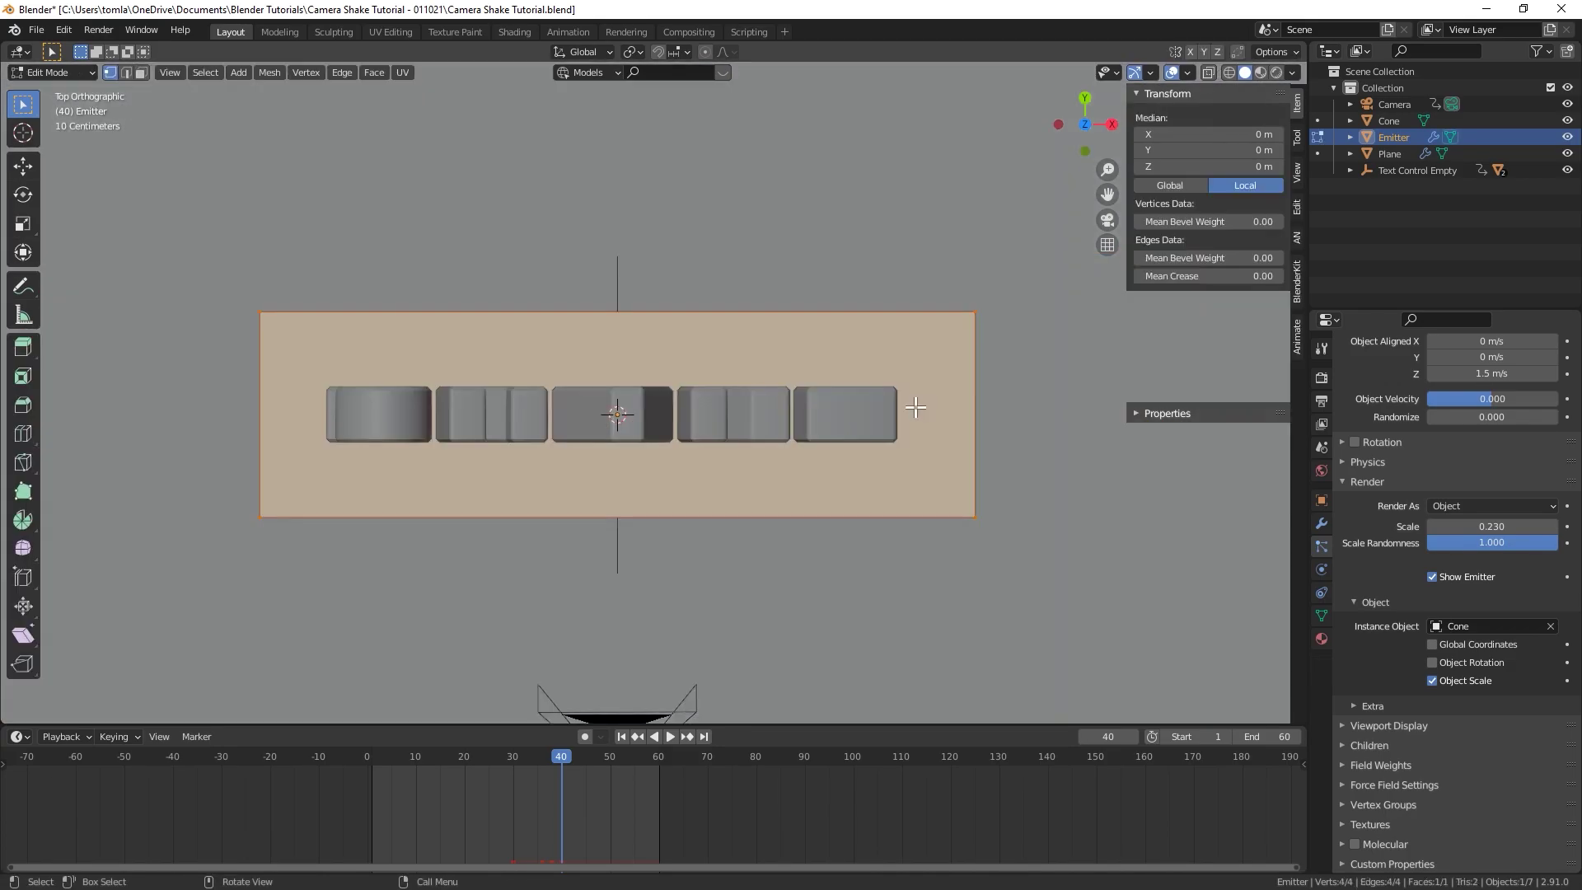
key("ctrl+r")
scroll(952, 404, "up", 1)
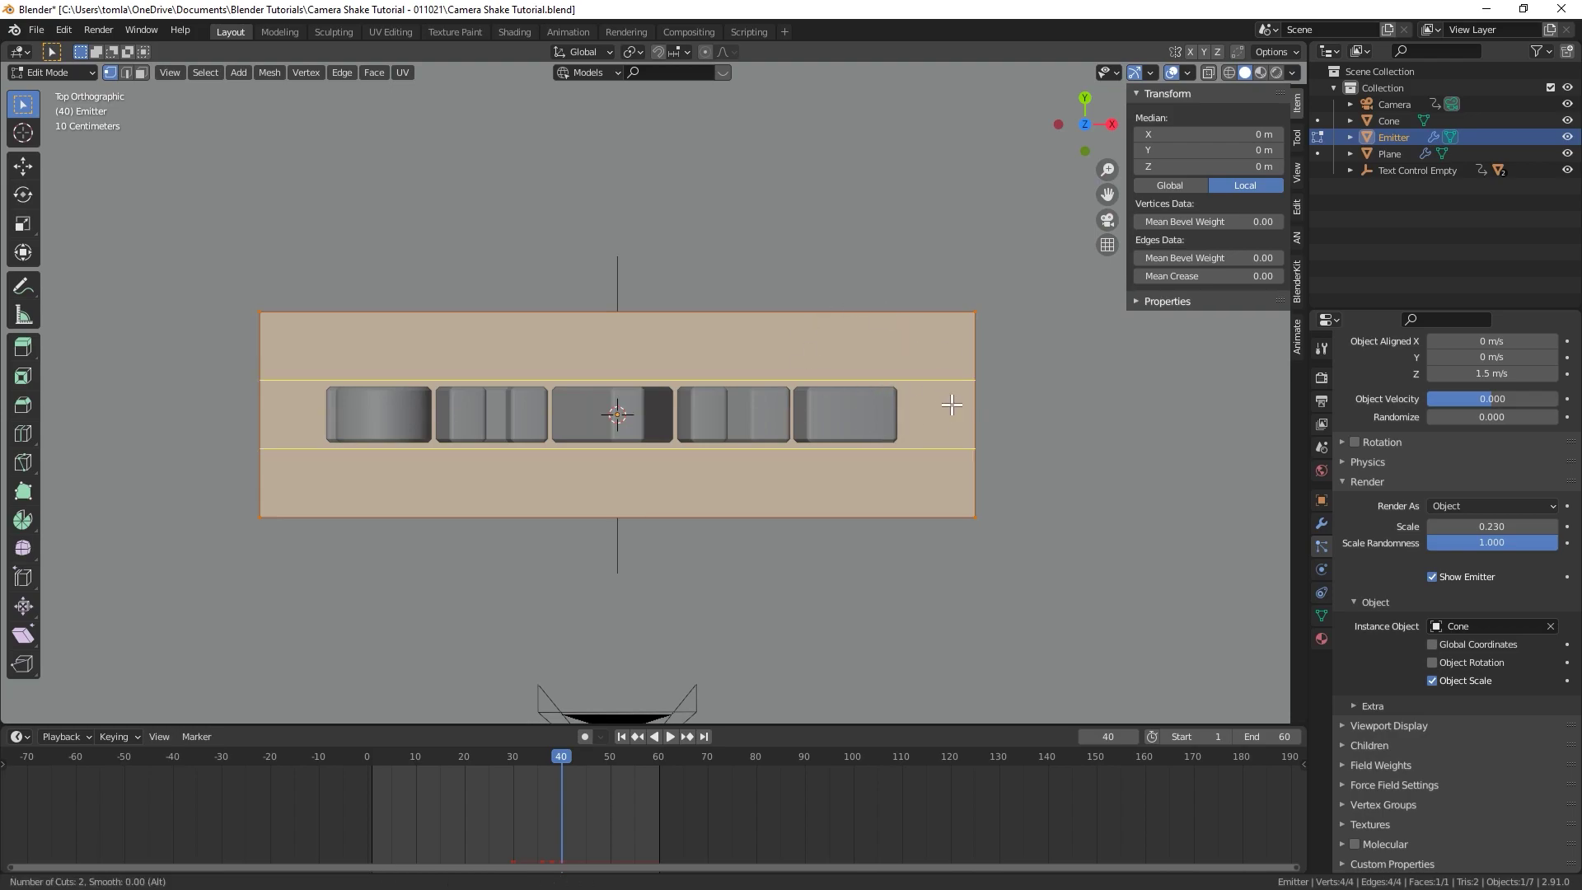
left_click(952, 404)
right_click(949, 388)
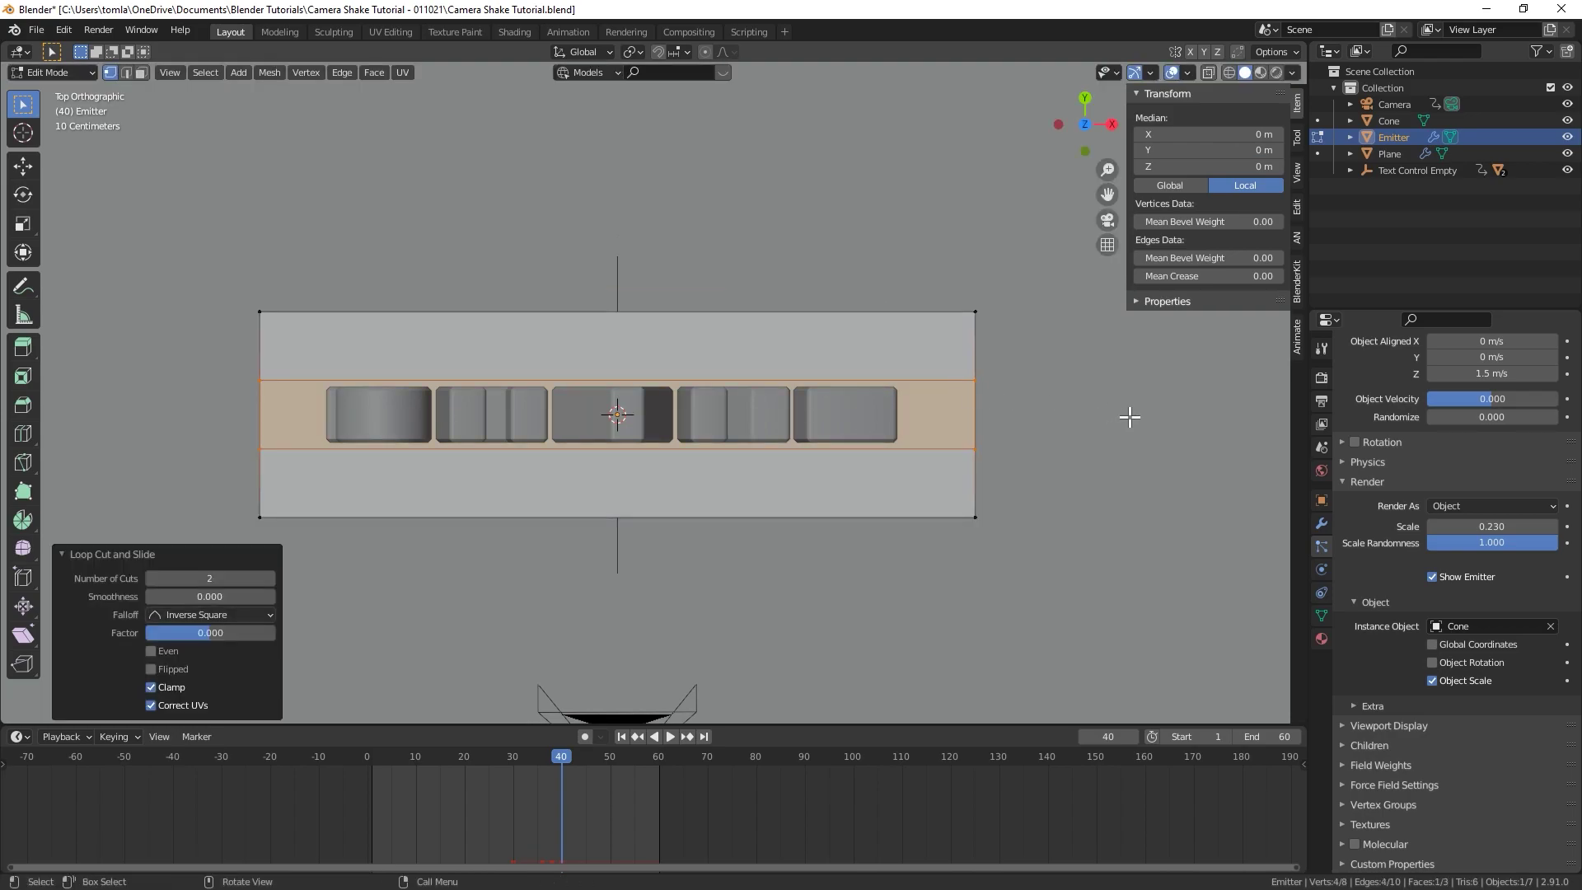
Step: Scale the two lengthwise loop cuts along Y to about 0.93, closer to the text
key("s")
key("y")
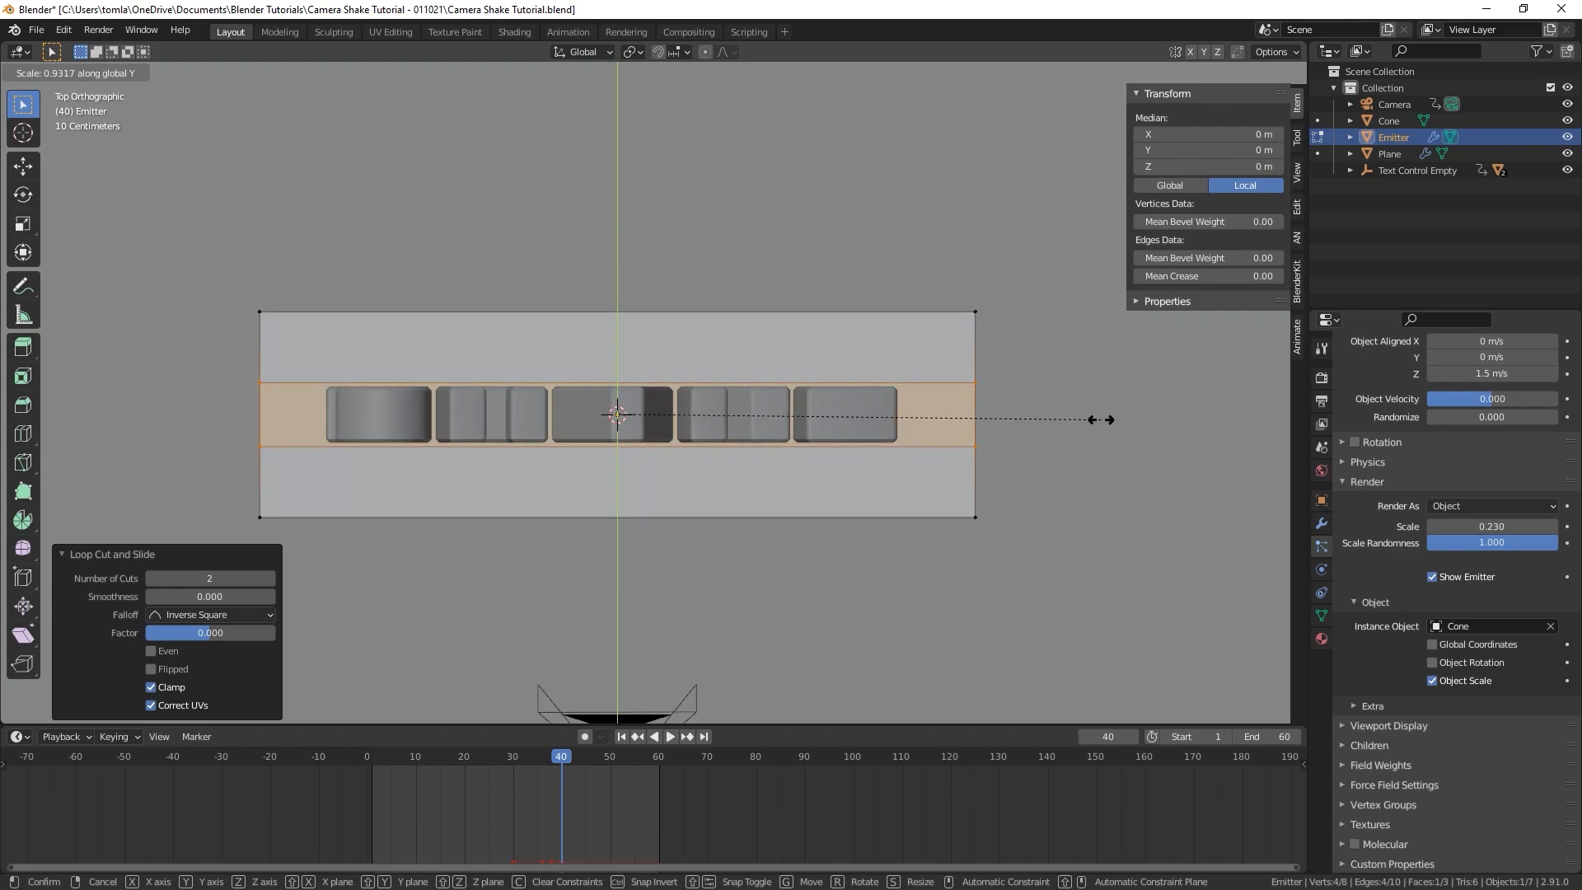
left_click(1046, 414)
left_click(603, 436)
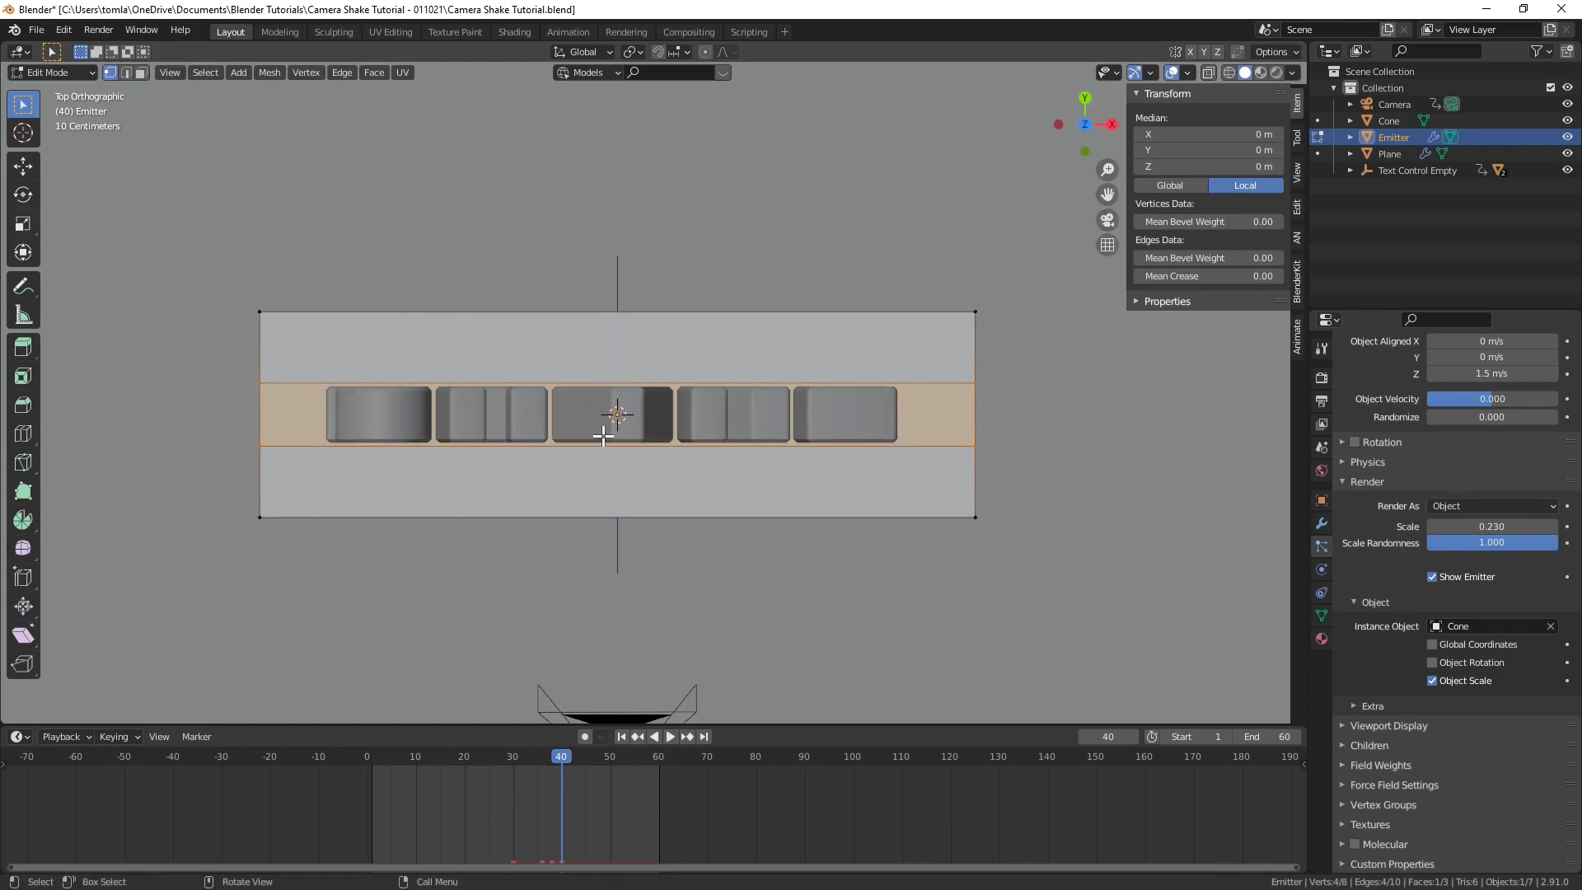
Step: Add two crosswise loop cuts to the Emitter and scale them outward along X just past the ends of the text
key("ctrl+r")
left_click(595, 319)
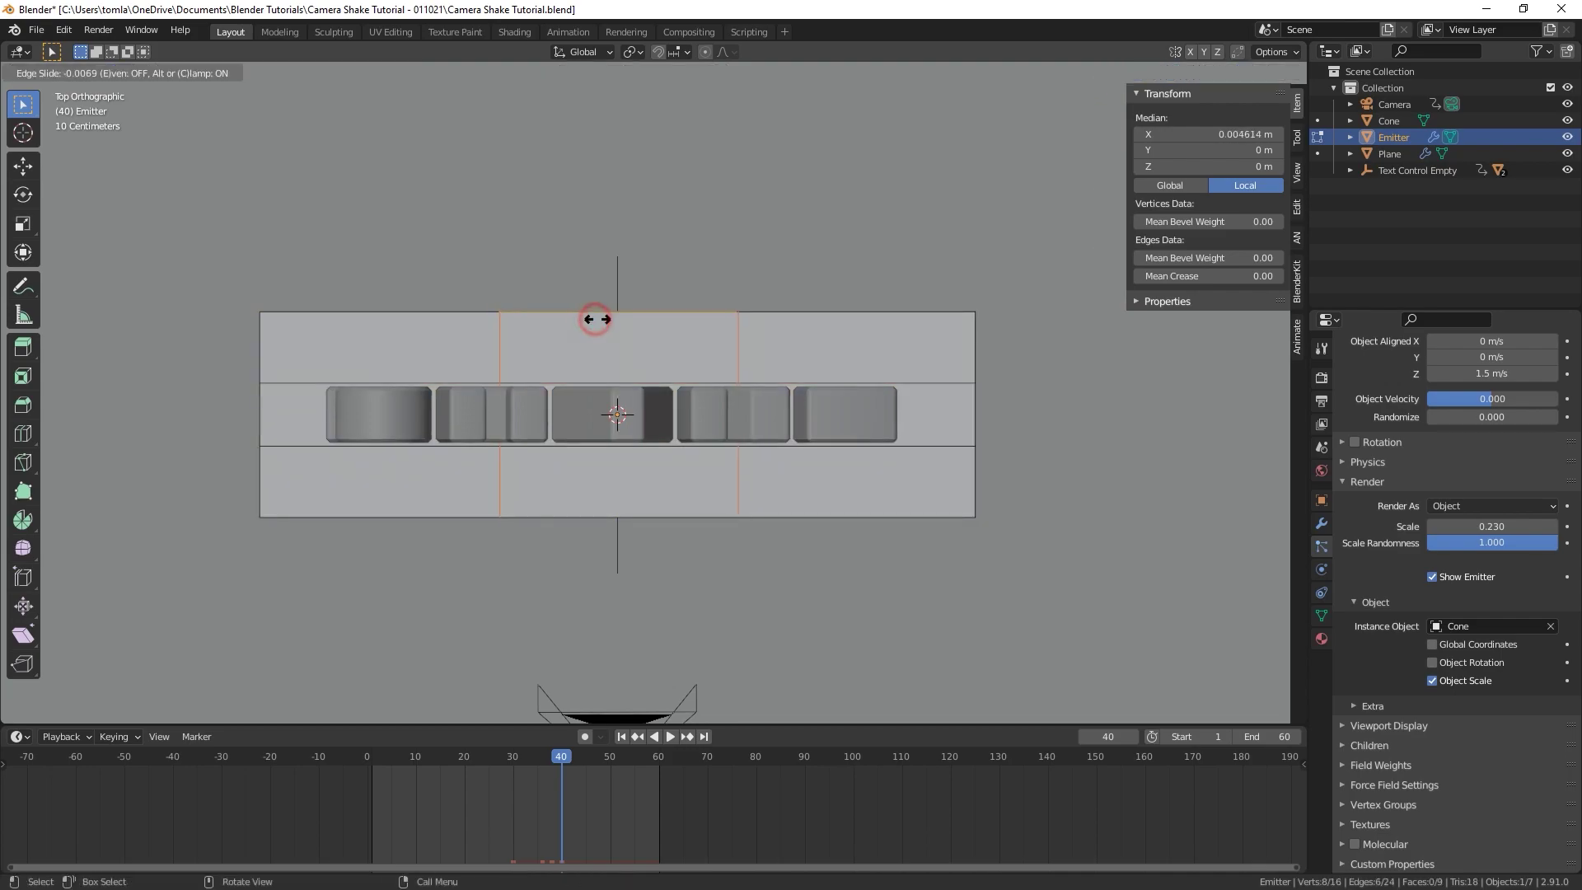
right_click(597, 318)
key("s")
key("x")
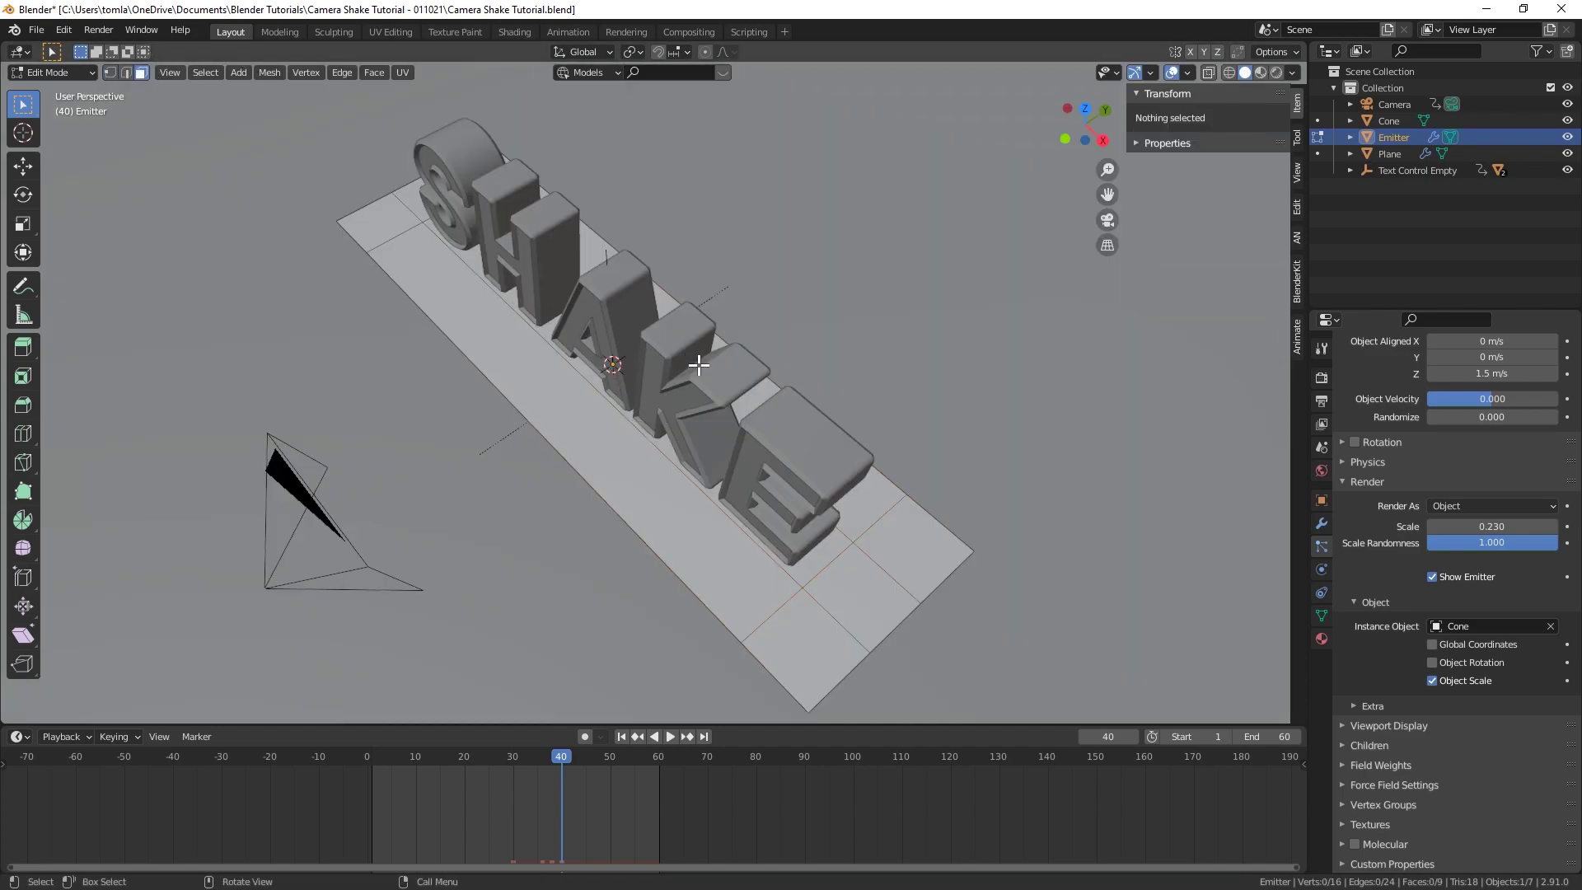
Step: Raise the Emitter's central face beneath the text about 0.16 m along Z
key("shift+z")
left_click(589, 363)
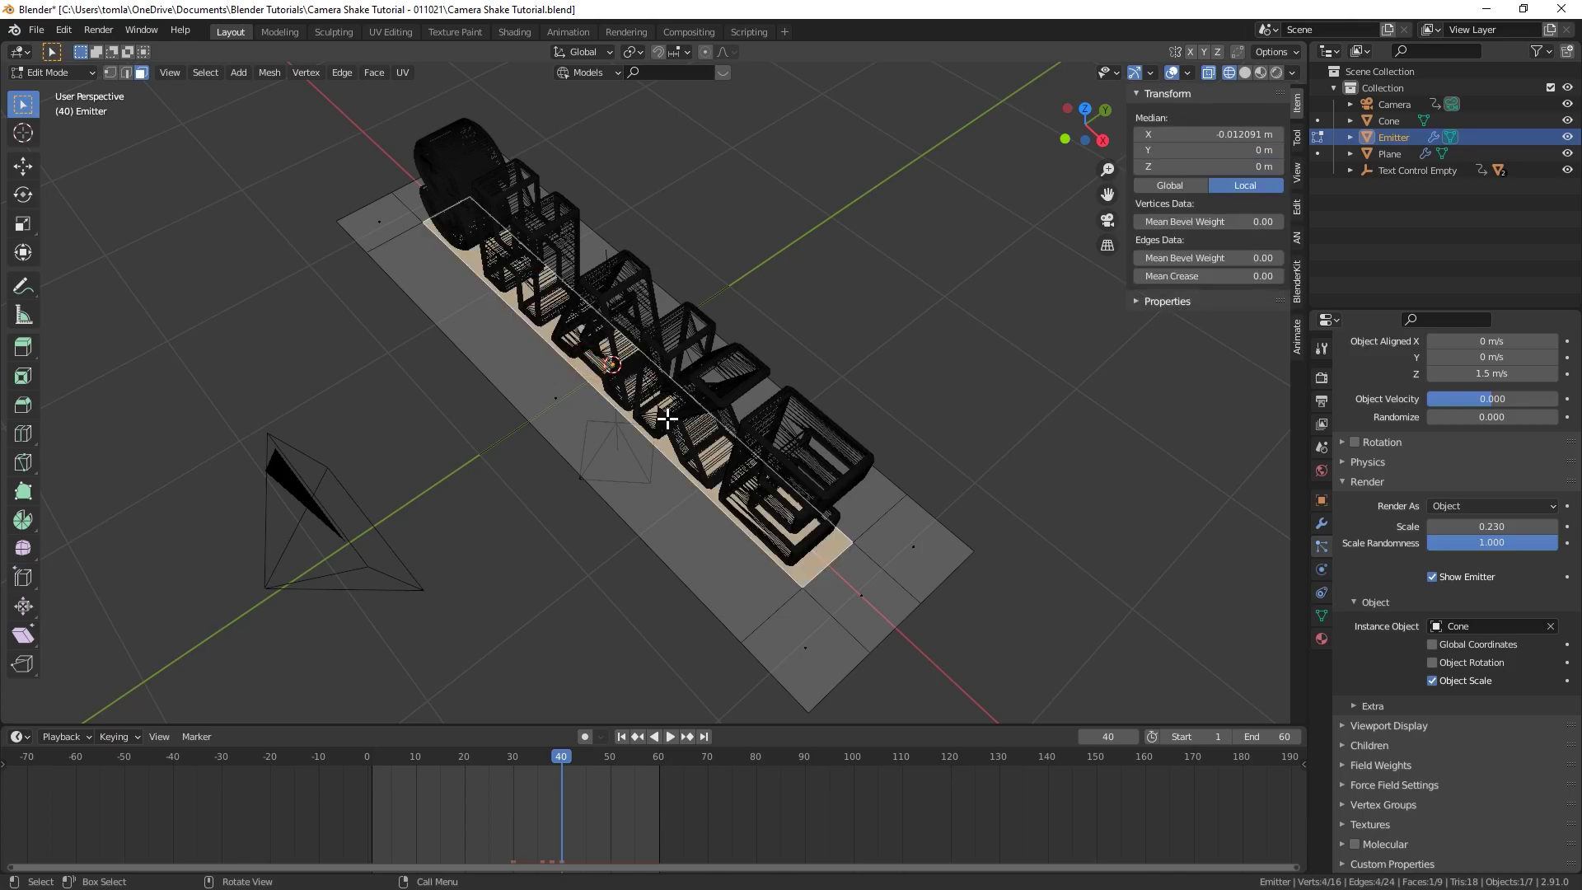
middle_click_drag(605, 397, 648, 423)
key("g")
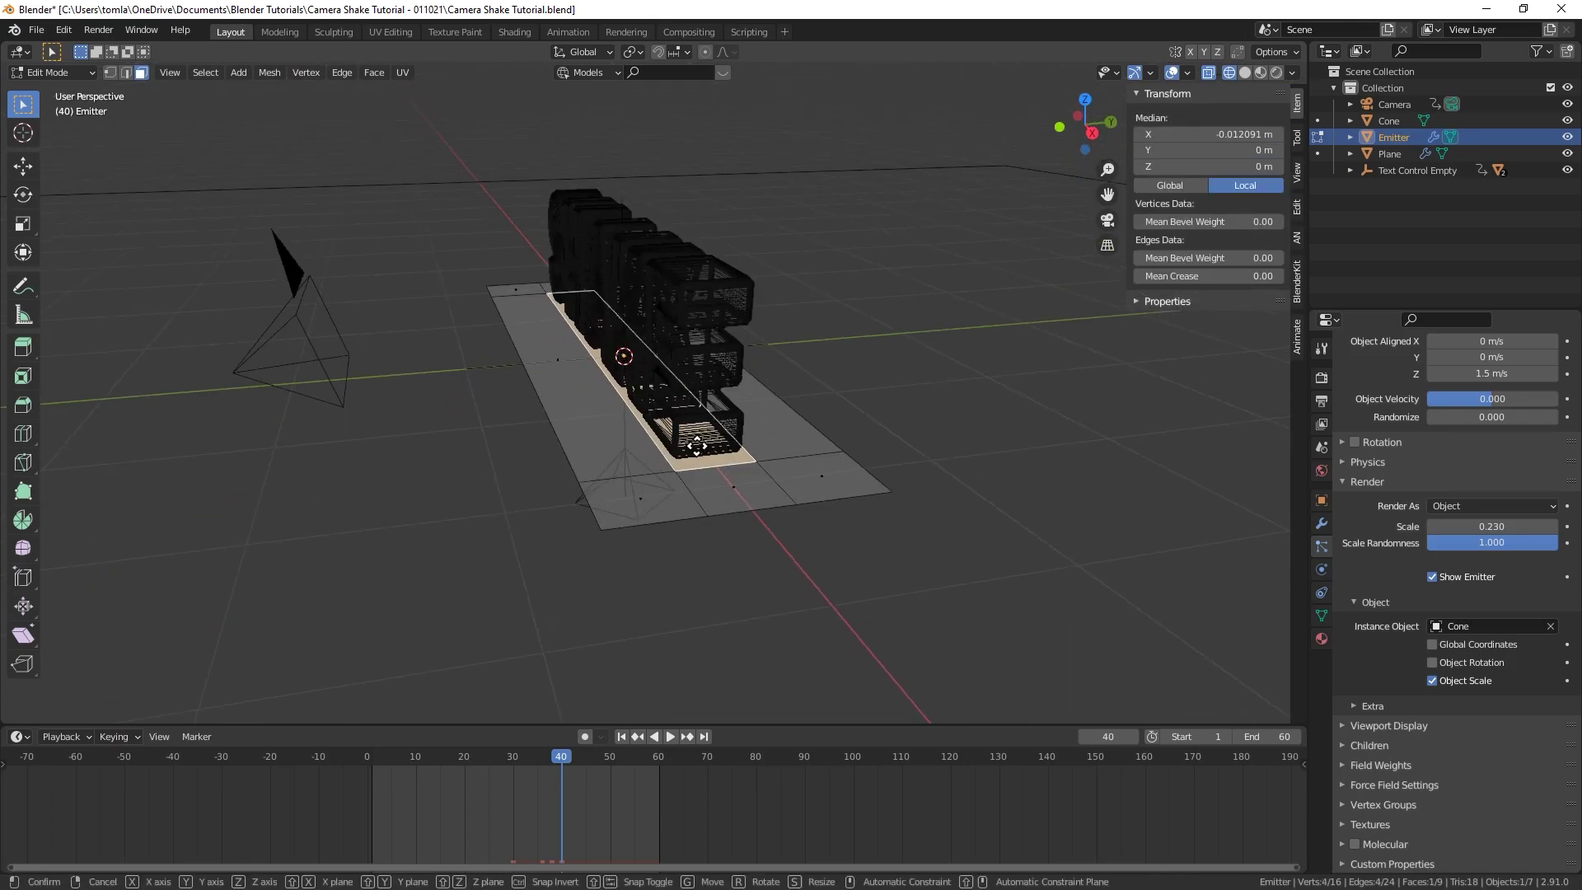
key("z")
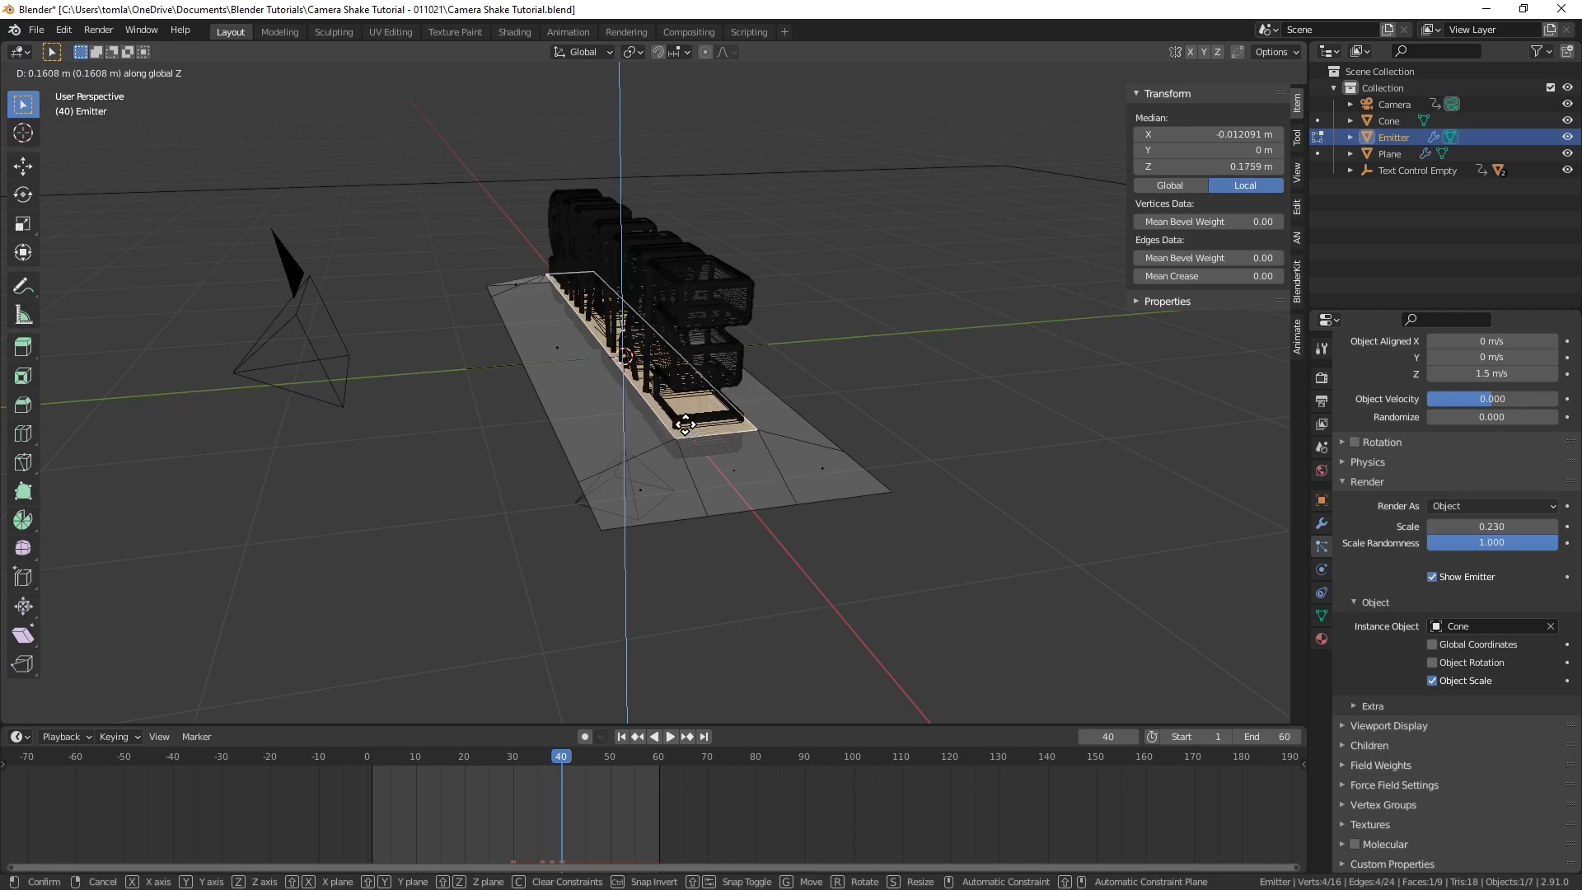
left_click(662, 368)
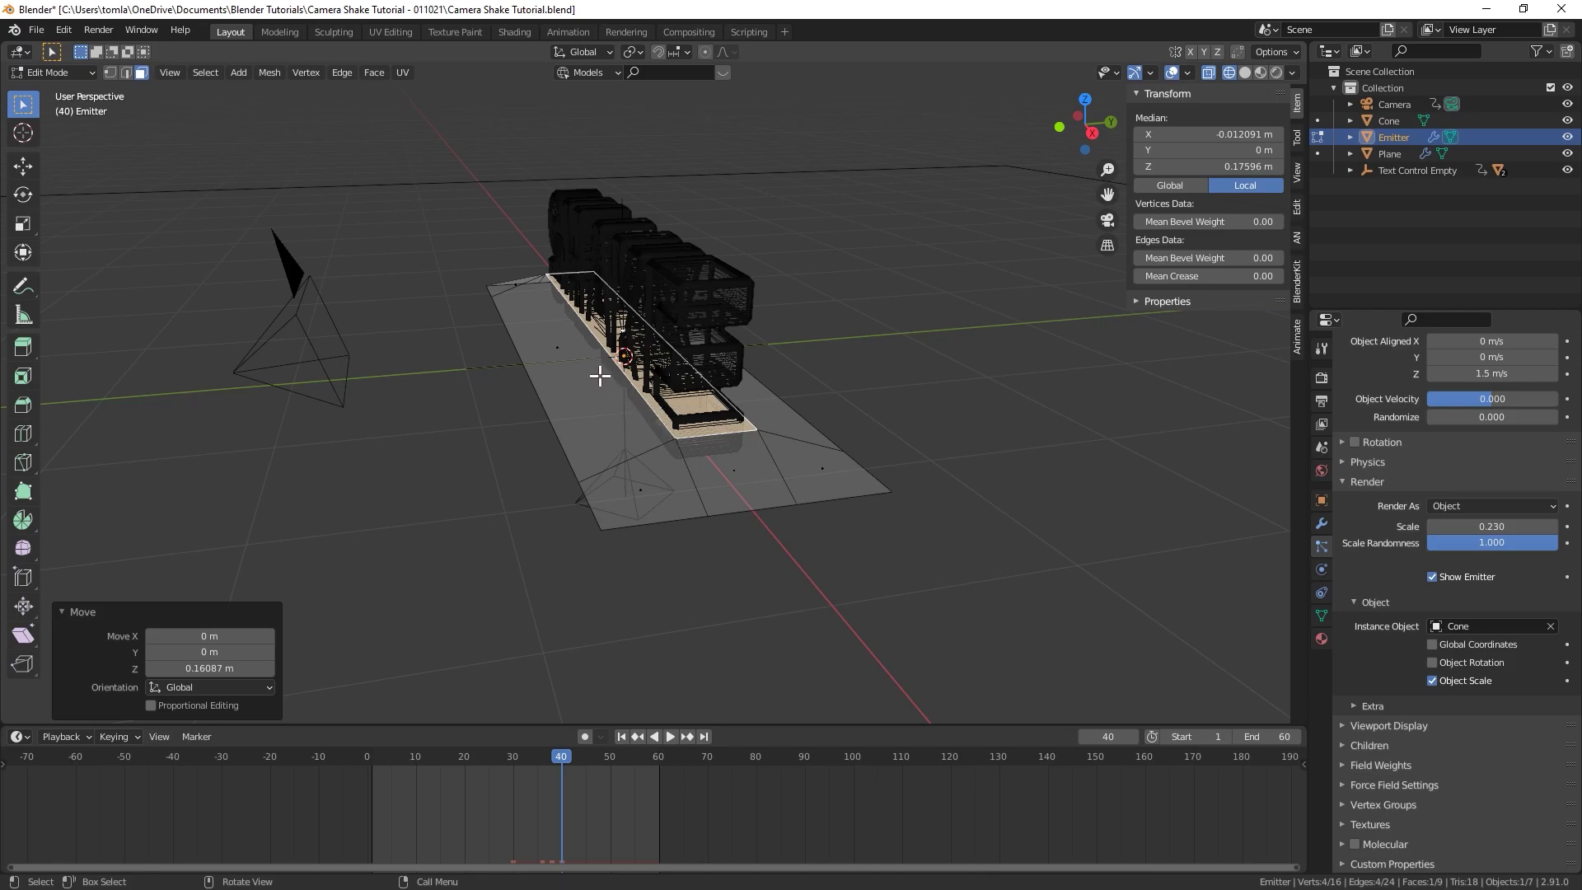
Step: Scale the Emitter's two long outer edges inward along Y to about 0.61 and return to Object Mode
left_click(125, 71)
left_click(618, 420, "alt")
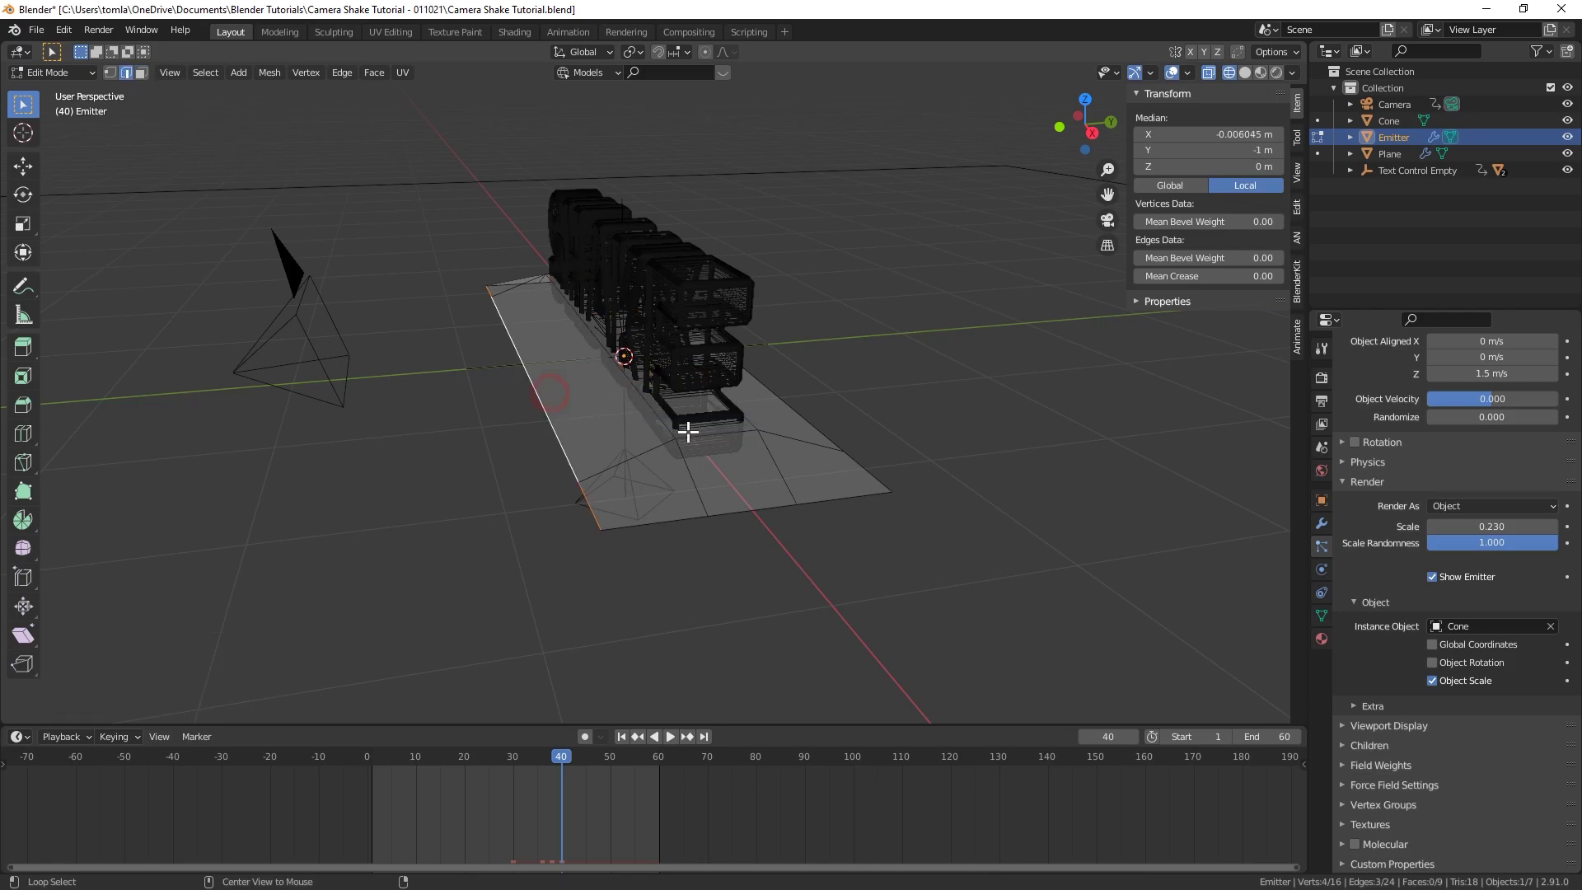
left_click(811, 406, "alt+shift")
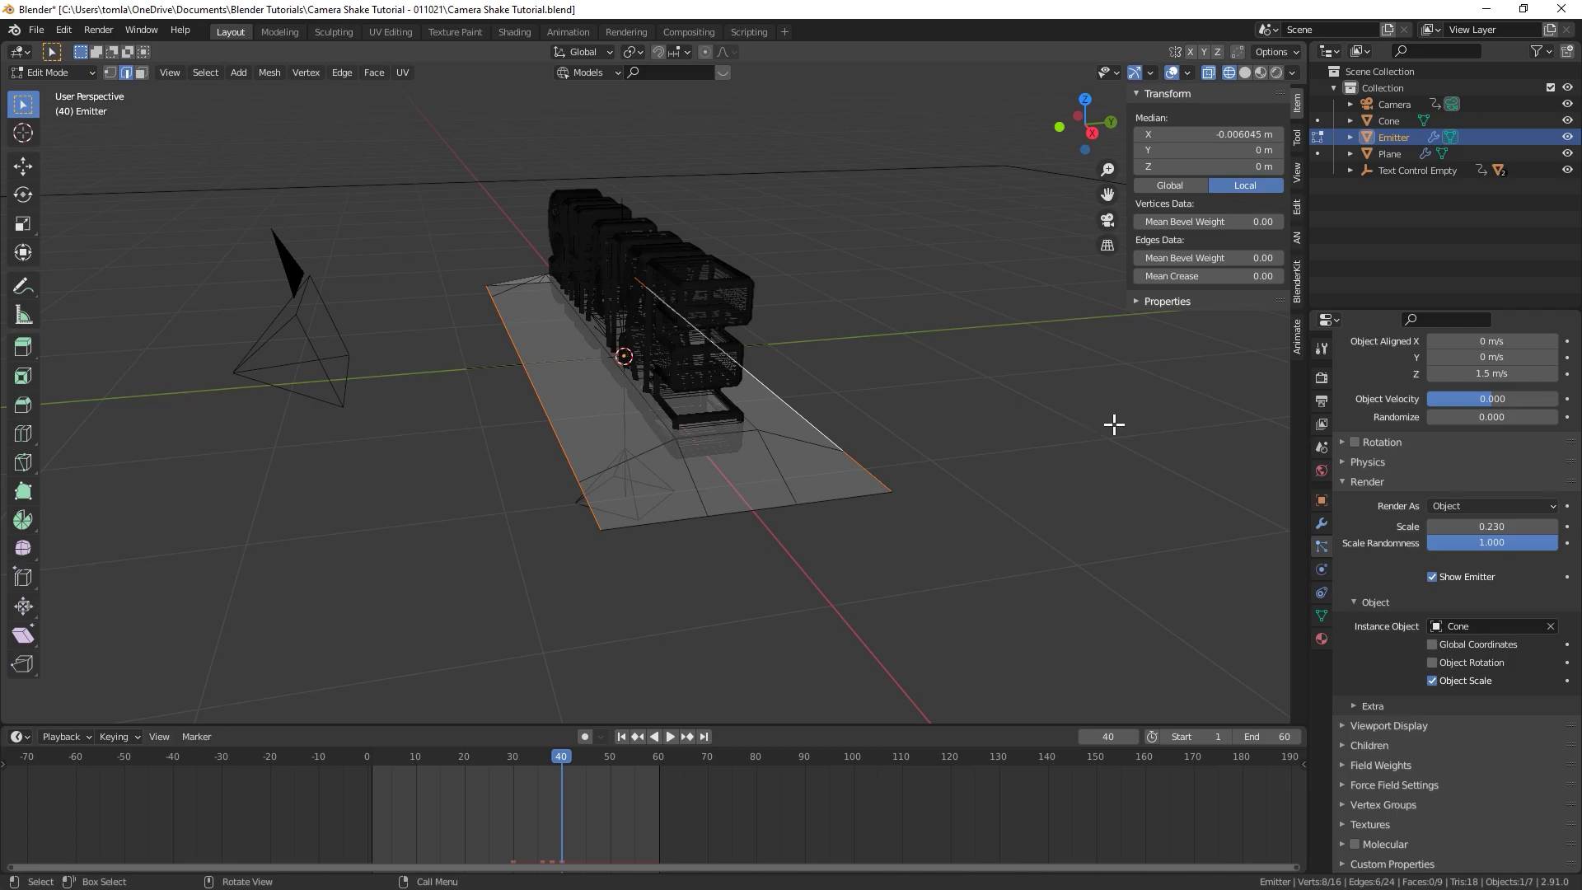
key("s")
key("y")
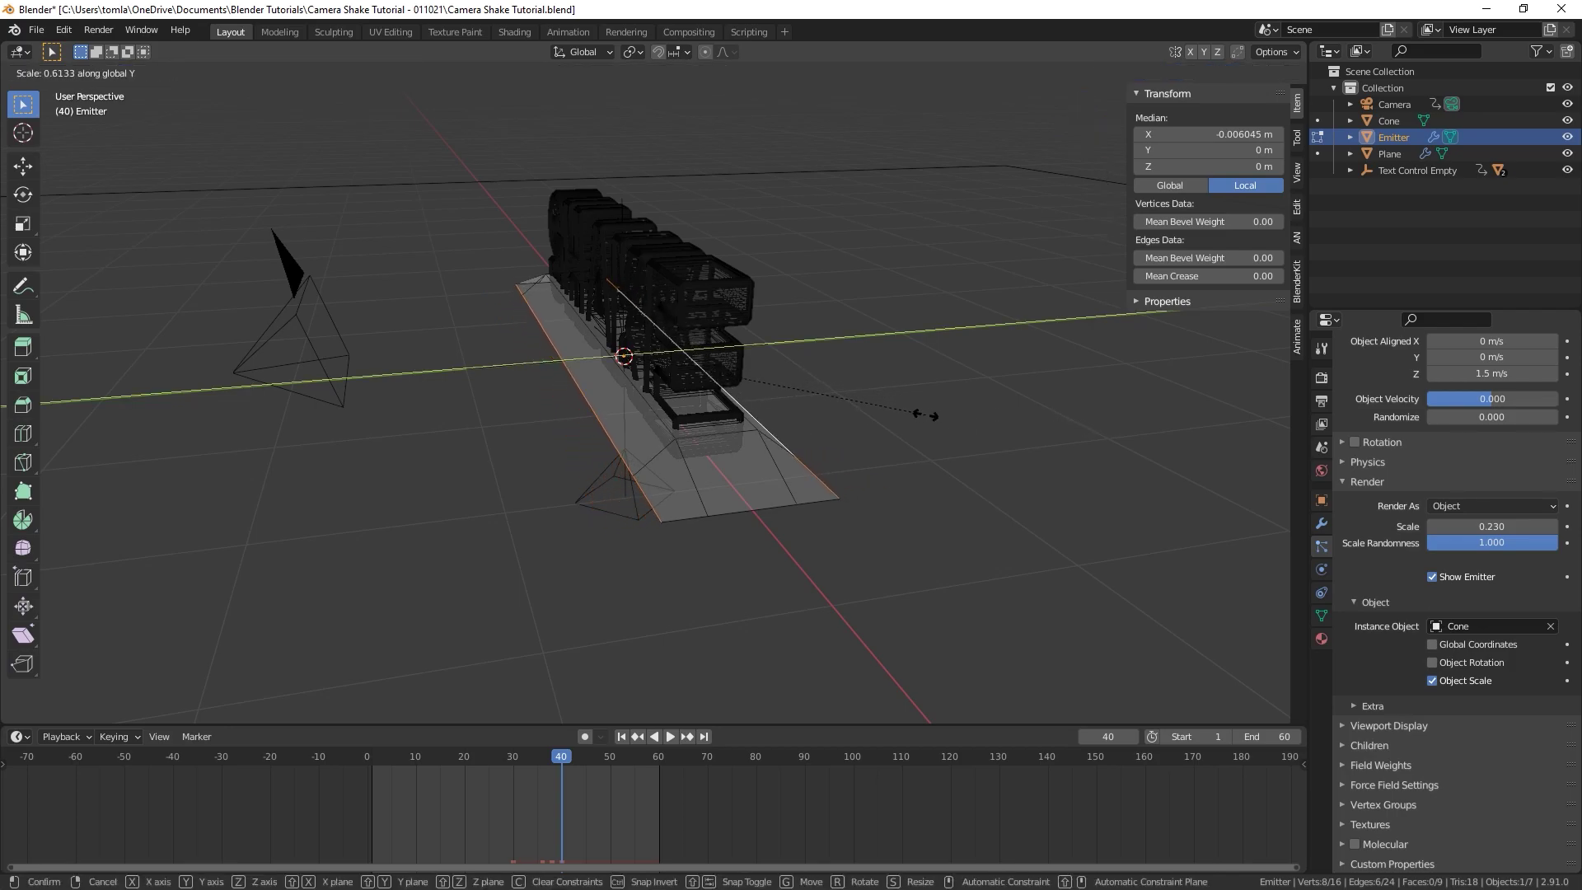
left_click(924, 414)
key("Tab")
middle_click_drag(733, 473, 656, 433)
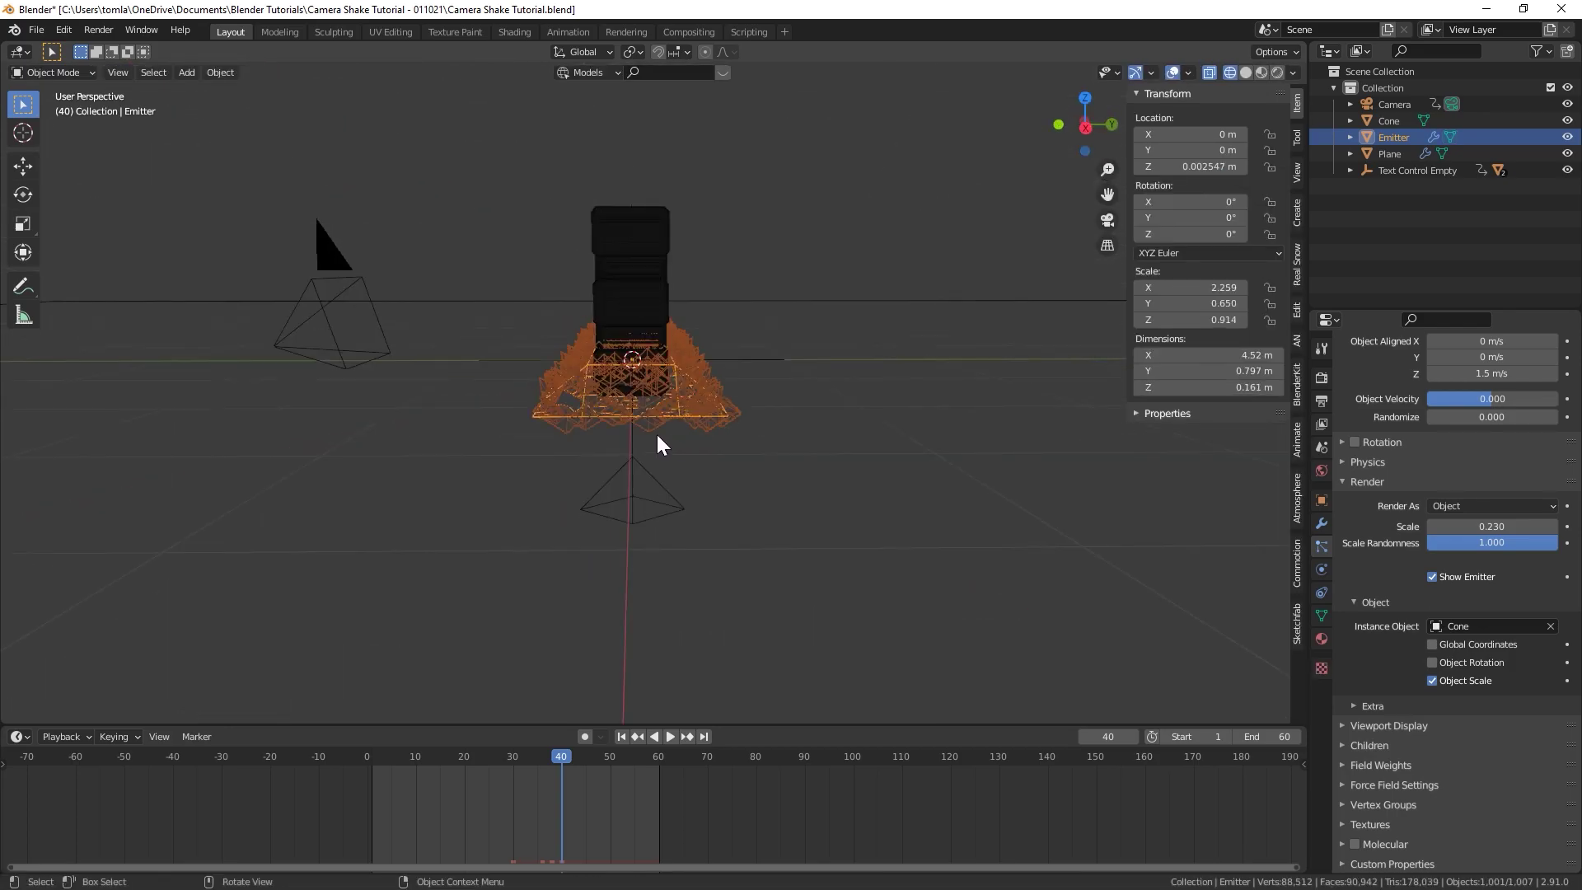
Step: Rewind to frame 1 and delete the Emitter's raised central face
left_click(621, 736)
middle_click_drag(626, 709, 640, 448)
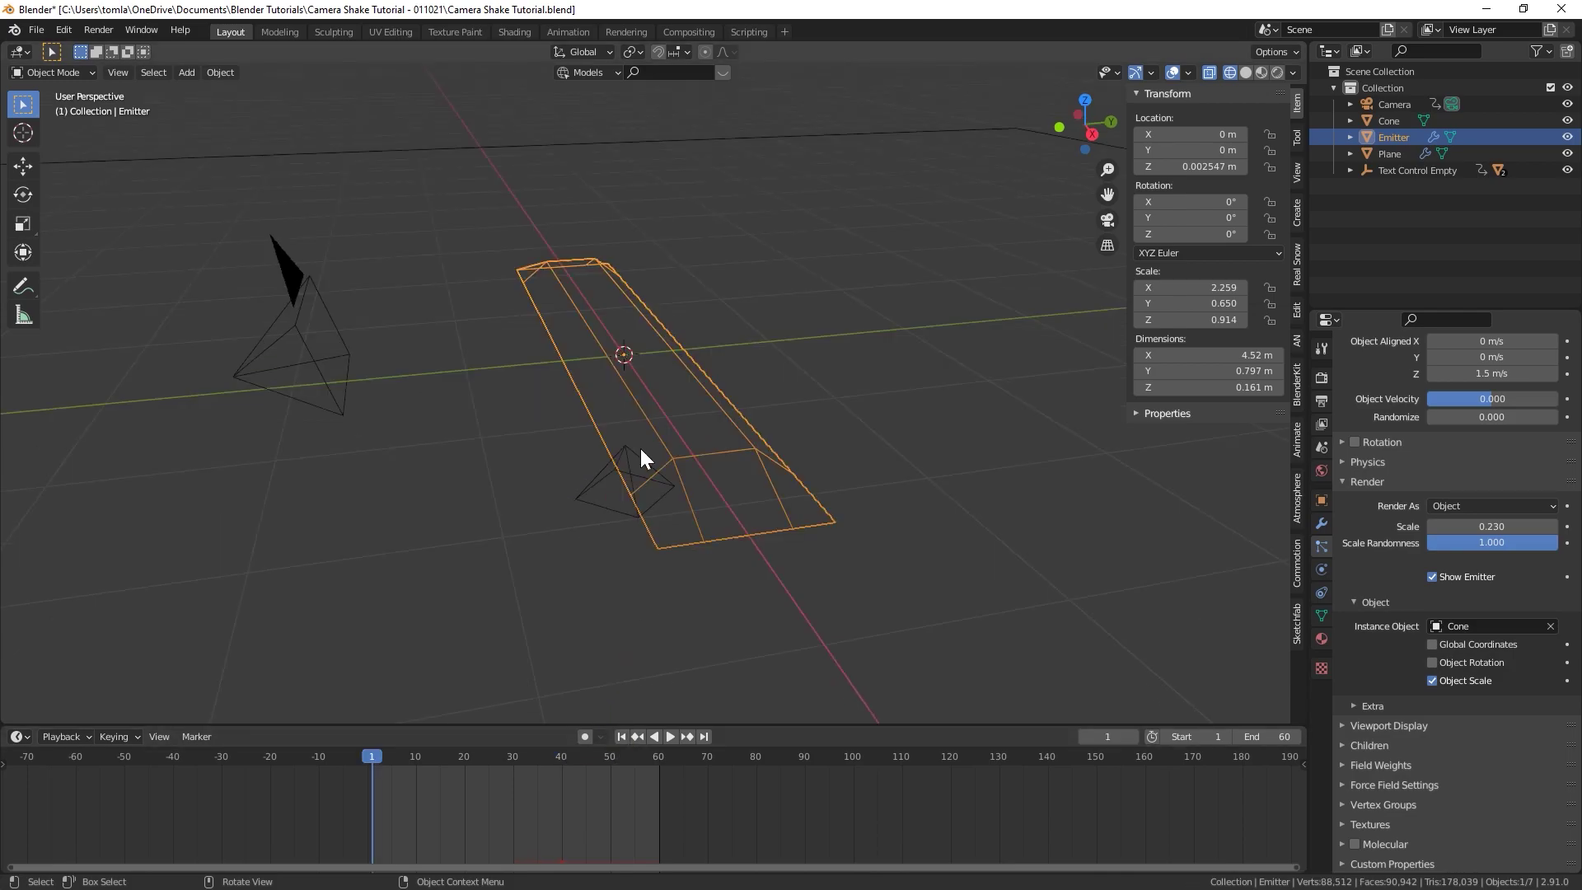
key("Tab")
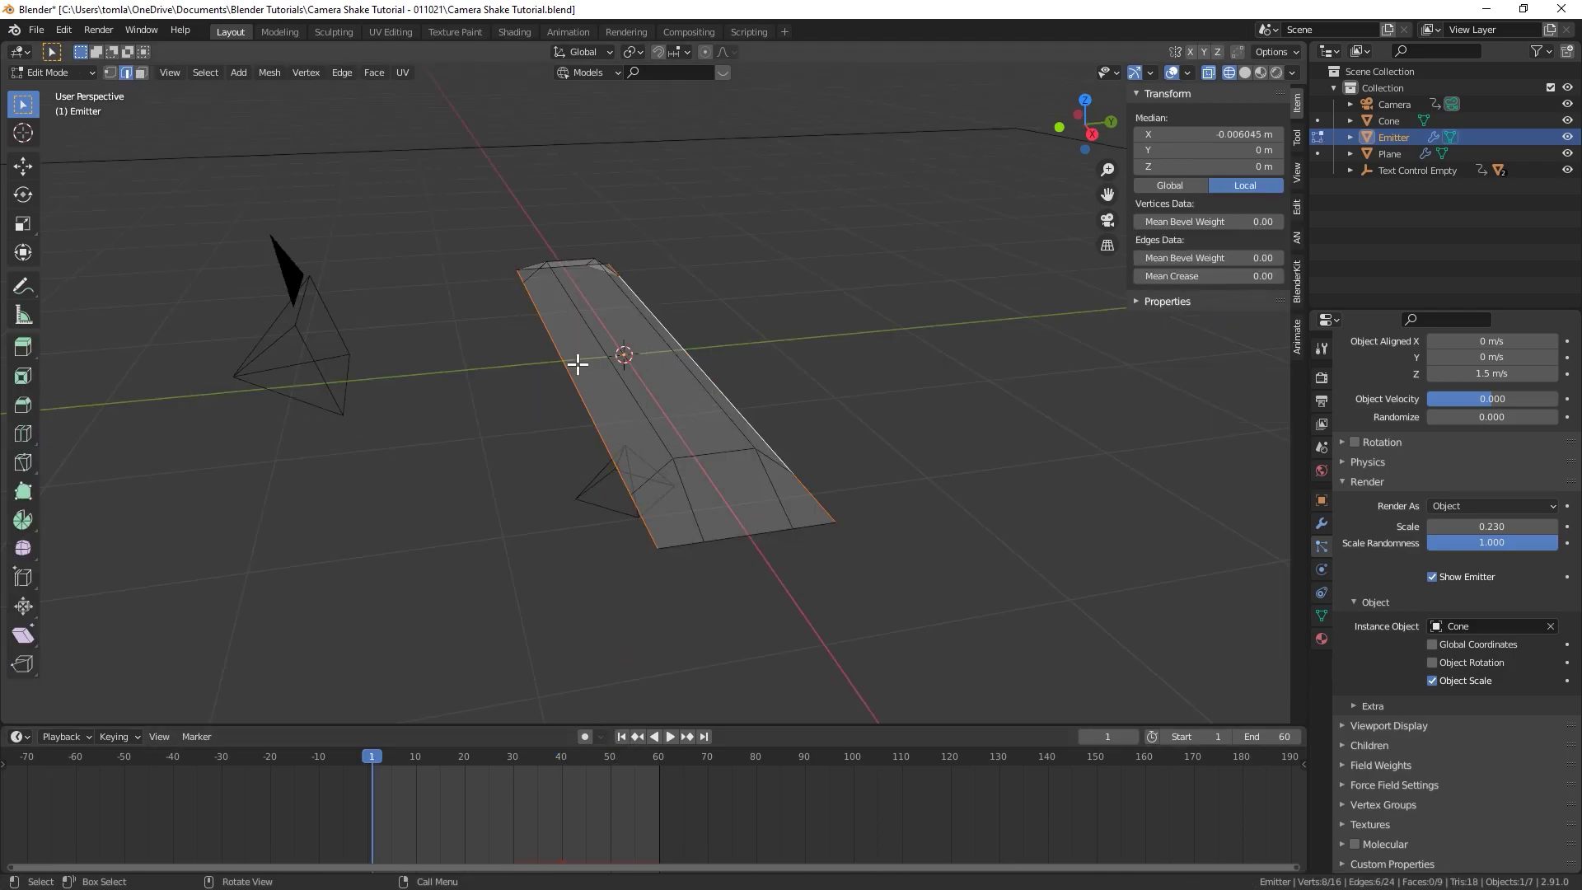
key("3")
left_click(620, 330)
key("x")
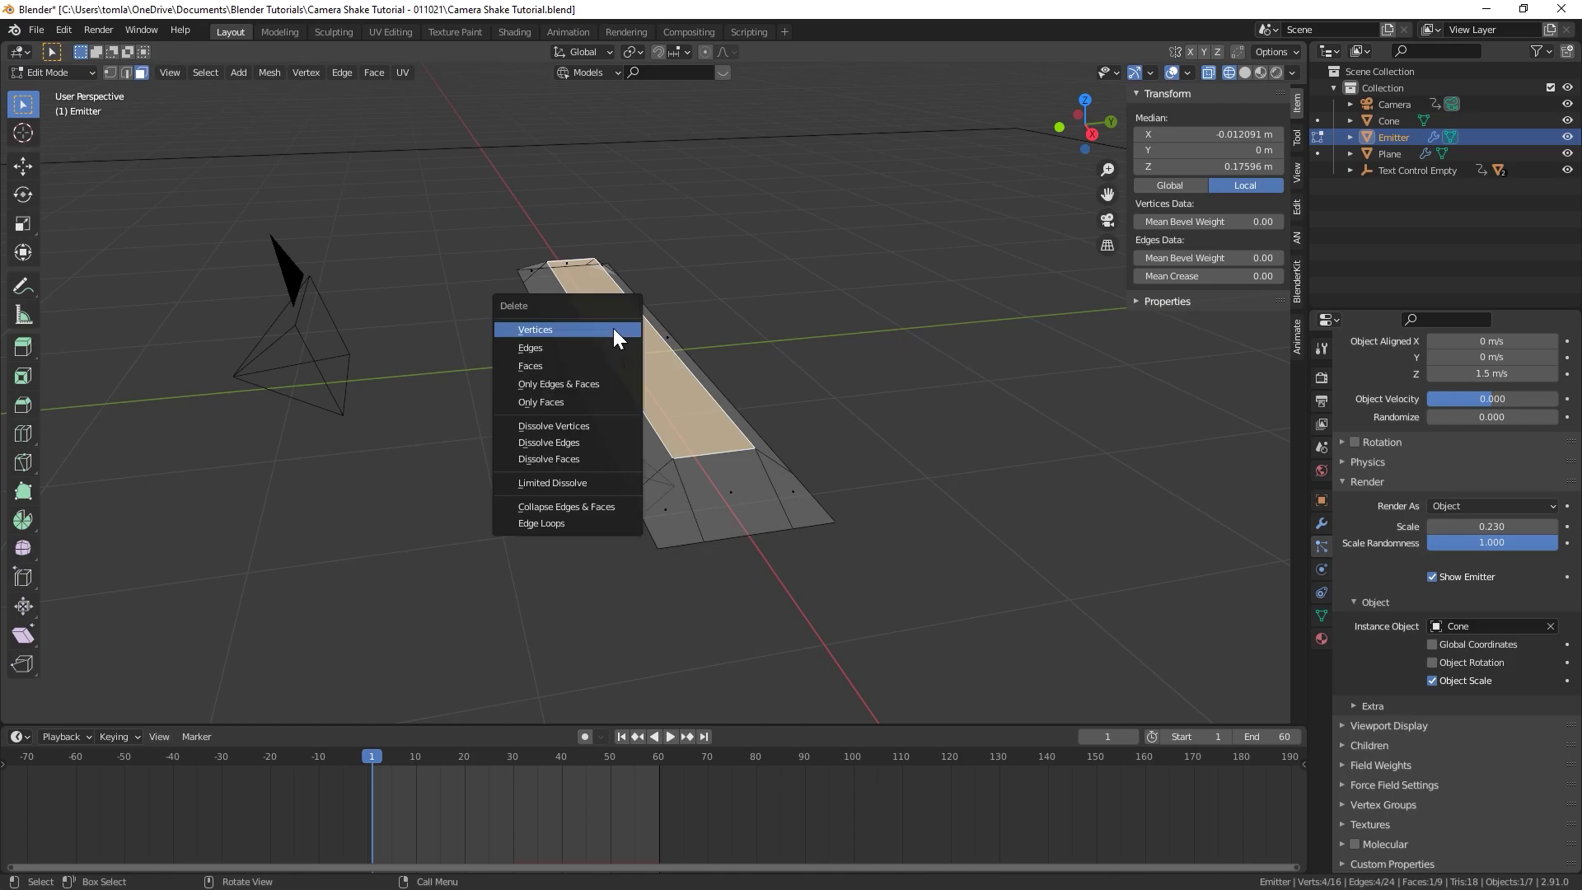
left_click(562, 363)
key("Tab")
Step: Play the animation in solid shading and examine how the debris spreads from the reshaped Emitter
key("shift+z")
mouse_move(684, 434)
middle_mouse_down()
mouse_move(787, 414)
mouse_move(755, 384)
middle_mouse_up()
key("space")
scroll(754, 384, "down", 3)
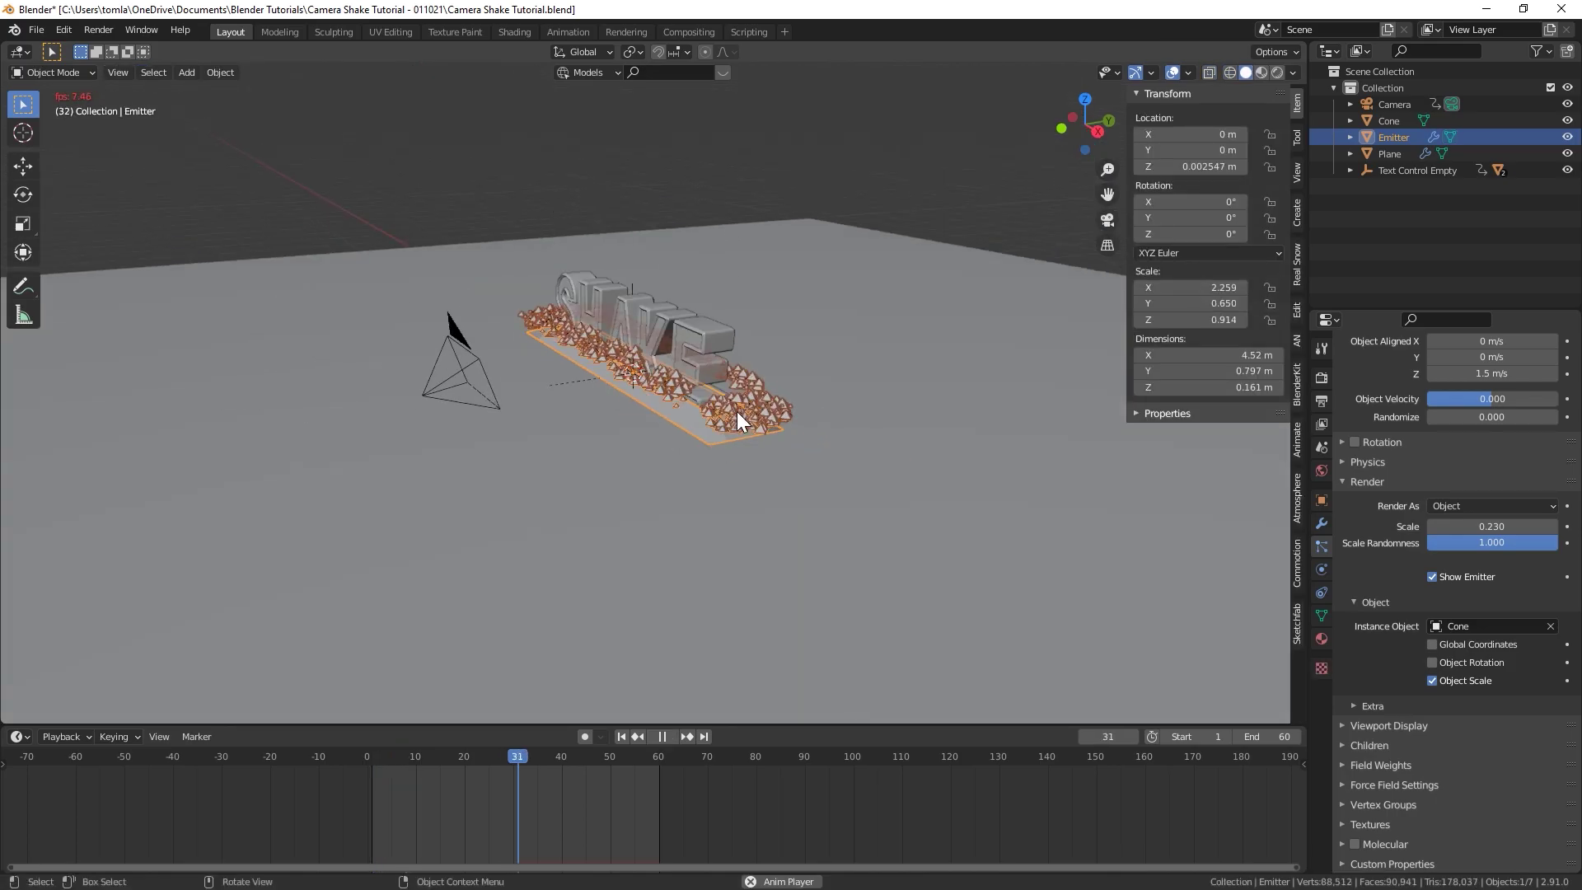
key("space")
middle_click_drag(728, 427, 583, 300)
middle_click_drag(565, 408, 511, 348)
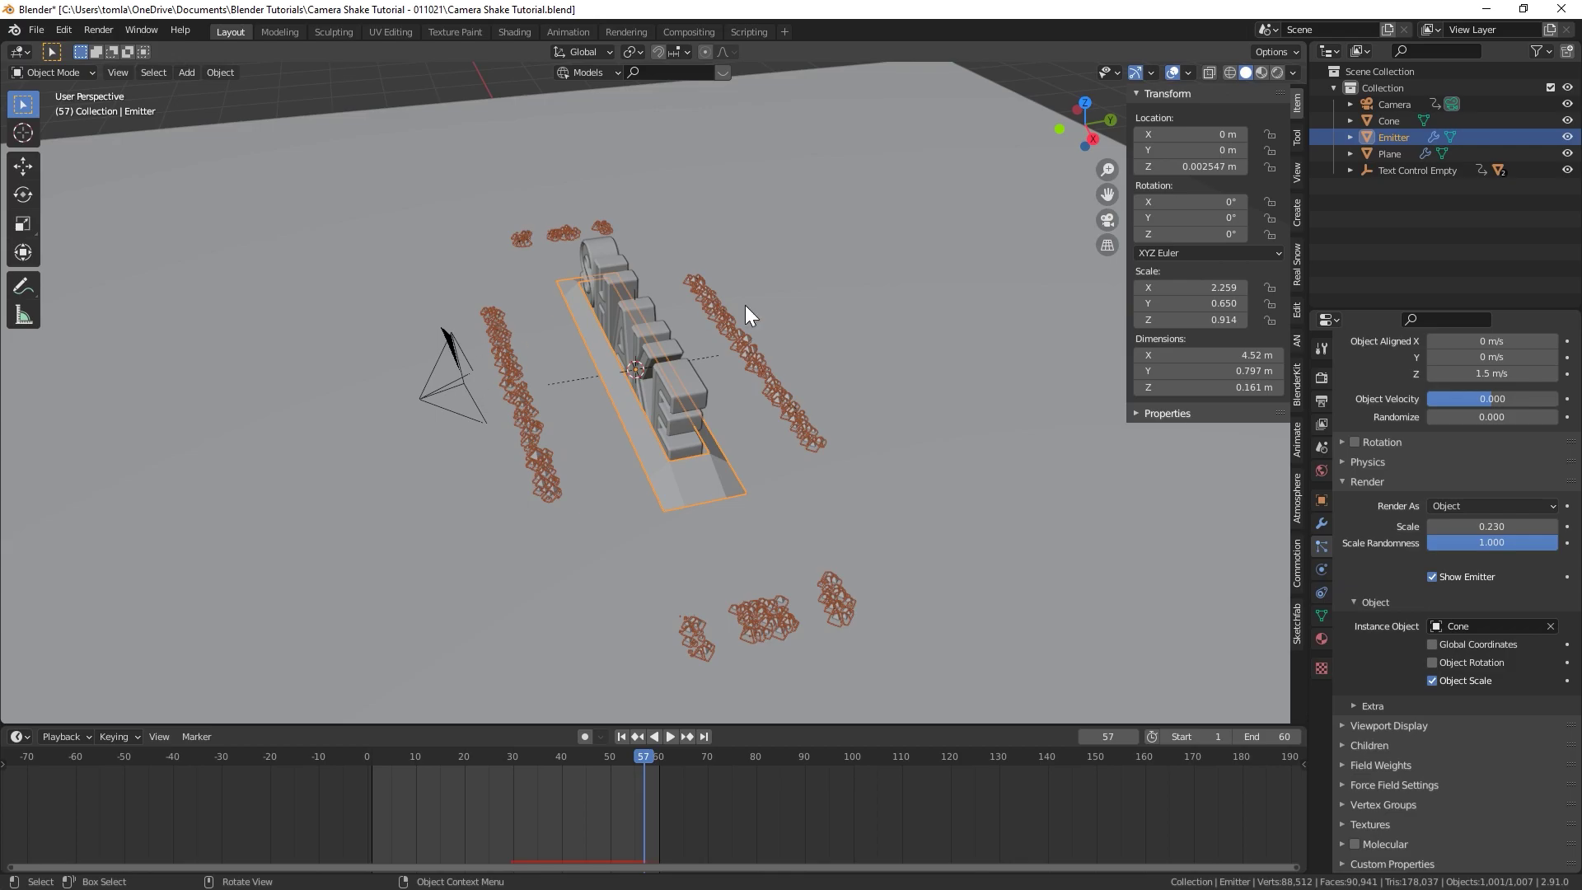
scroll(640, 461, "up", 3)
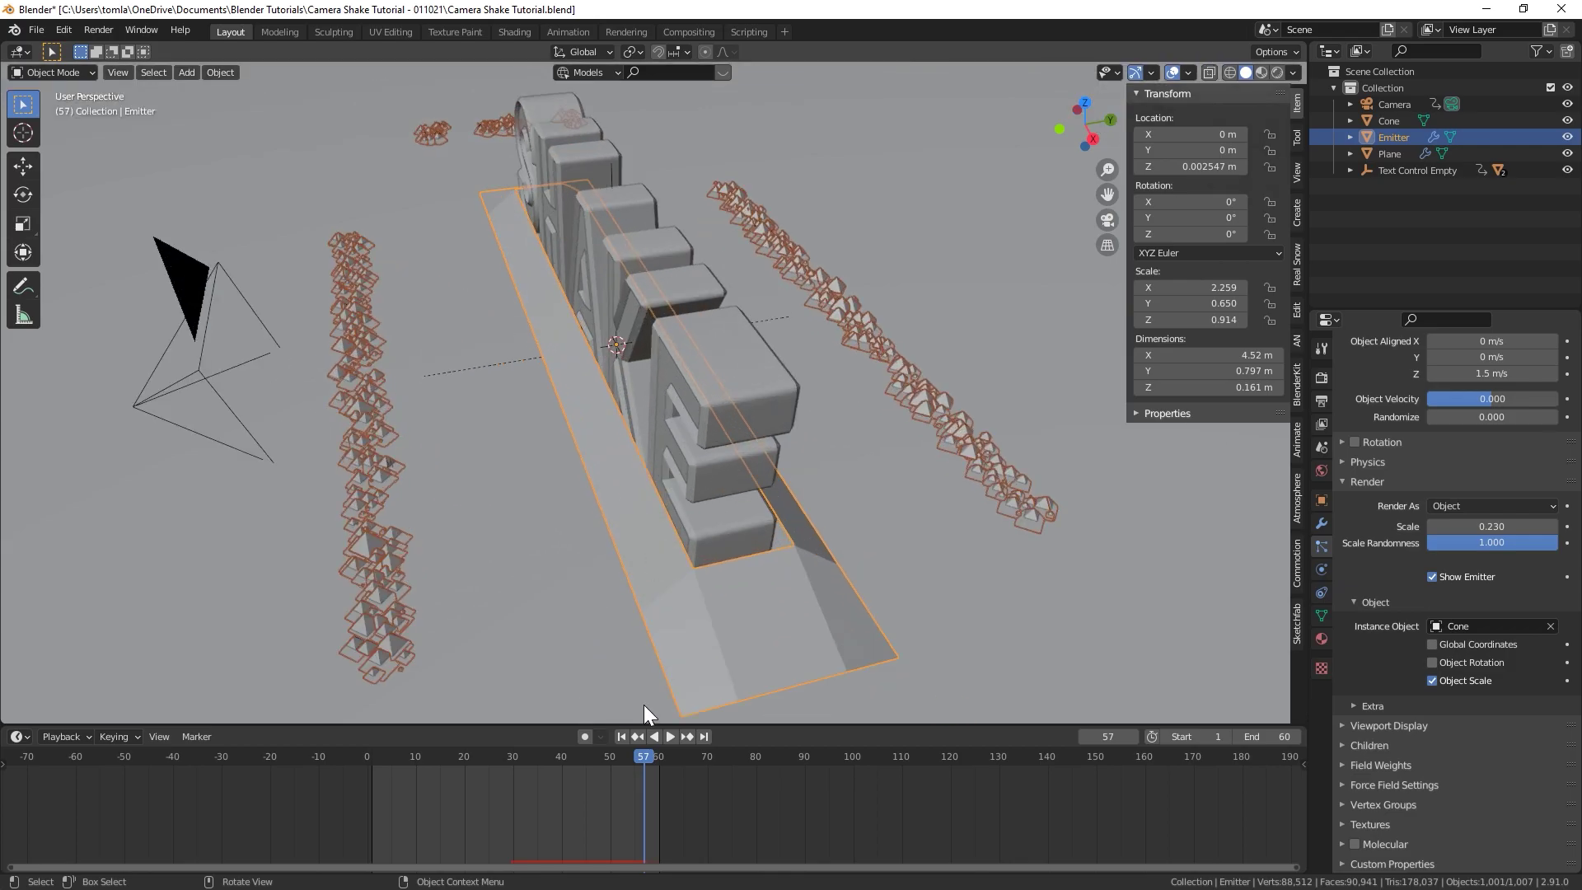
Step: Rewind to frame 1 and add a loop cut across the middle of each long side strip of the Emitter
left_click(621, 735)
key("Tab")
key("ctrl+r")
left_click(605, 436)
right_click(612, 417)
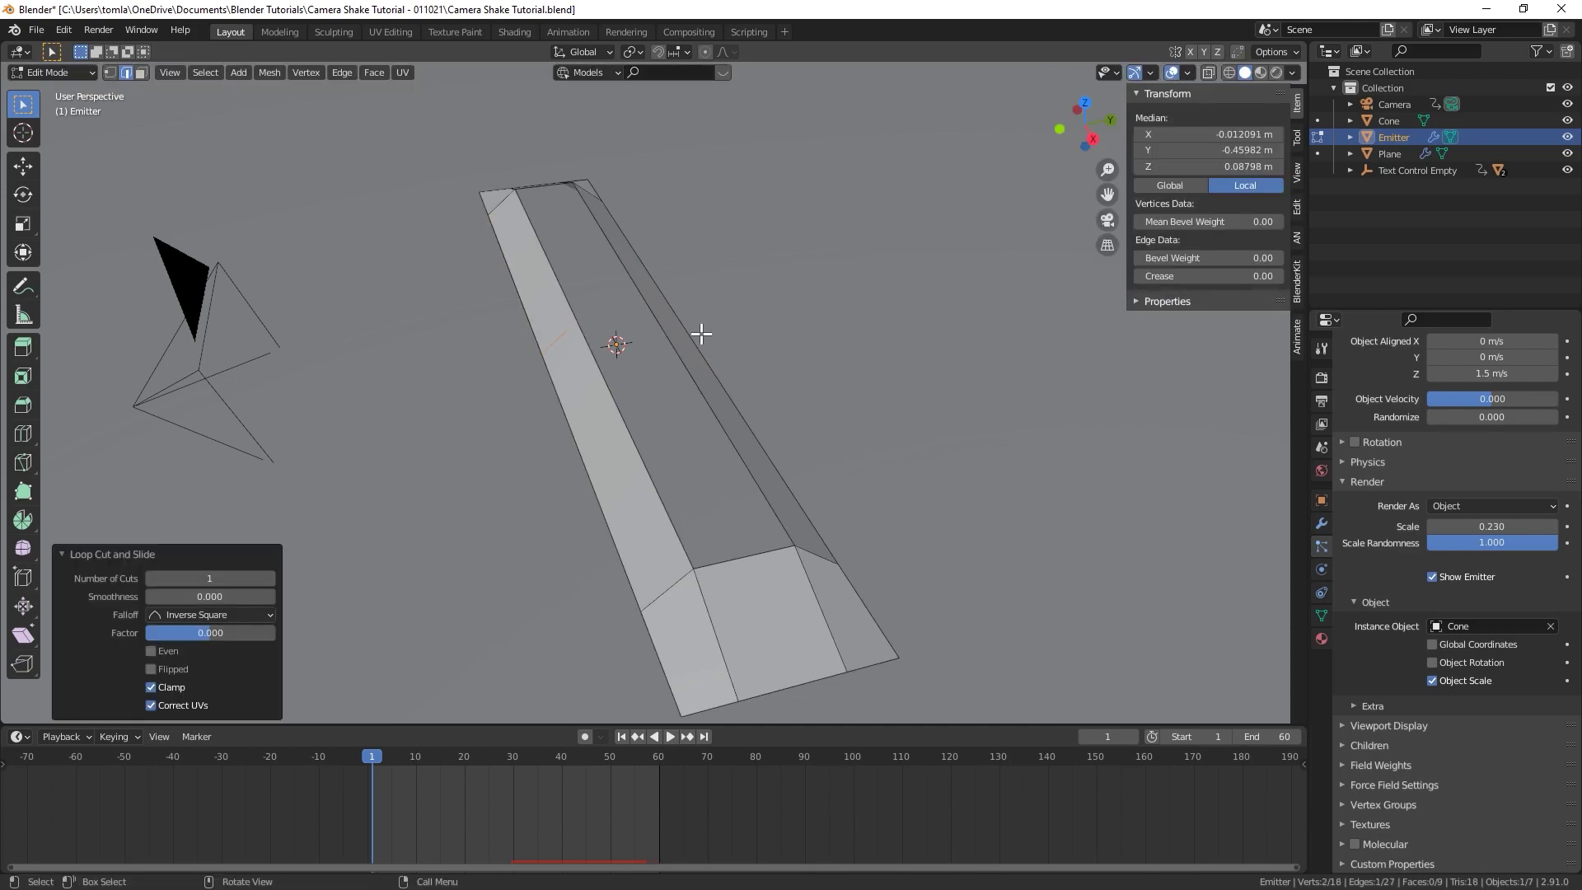
left_click(696, 327)
Step: Subdivide the entire Emitter mesh with one cut and set Fractal to 1.750
key("a")
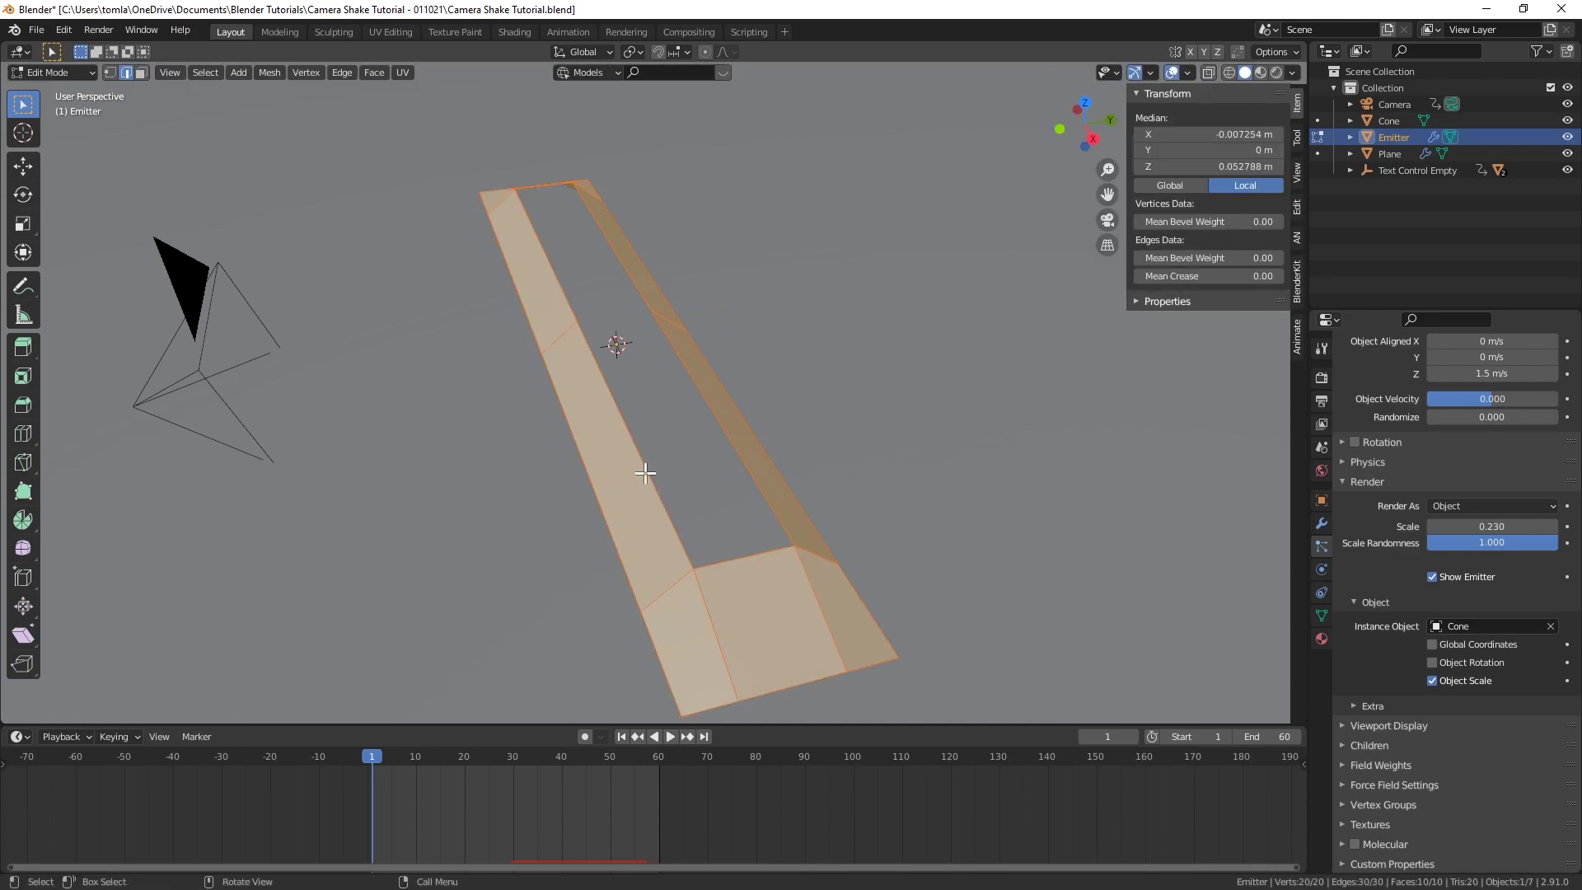
right_click(635, 463)
left_click(580, 430)
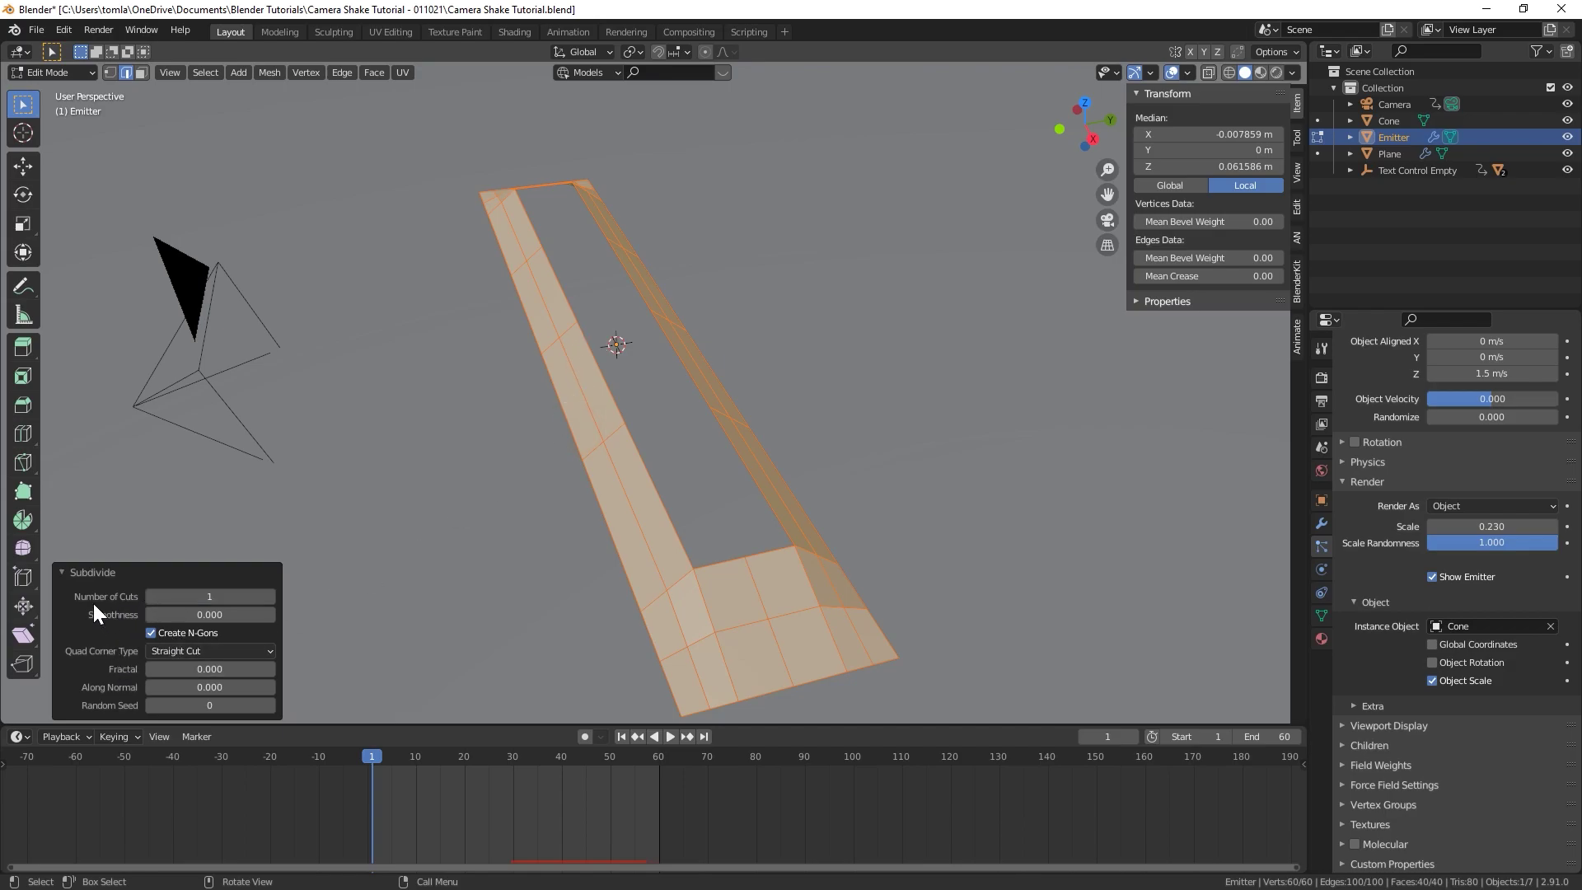
left_click_drag(164, 669, 266, 670)
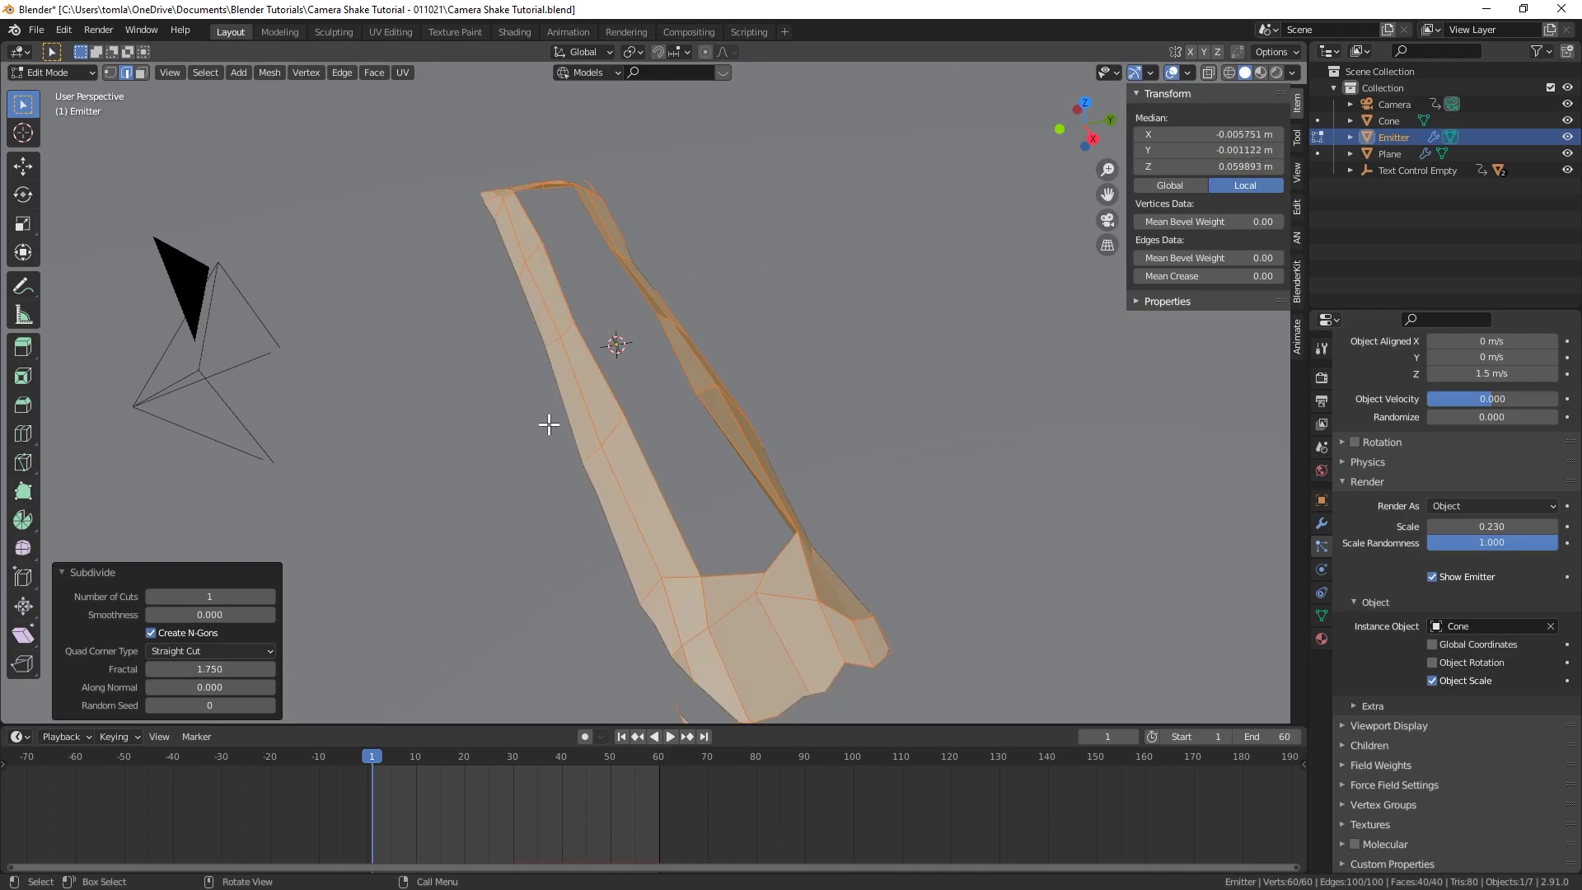
Step: Leave mesh editing, add a Subdivision Surface modifier with viewport level 2 to the Emitter, and place it before the particle system
key("Tab")
left_click(1322, 522)
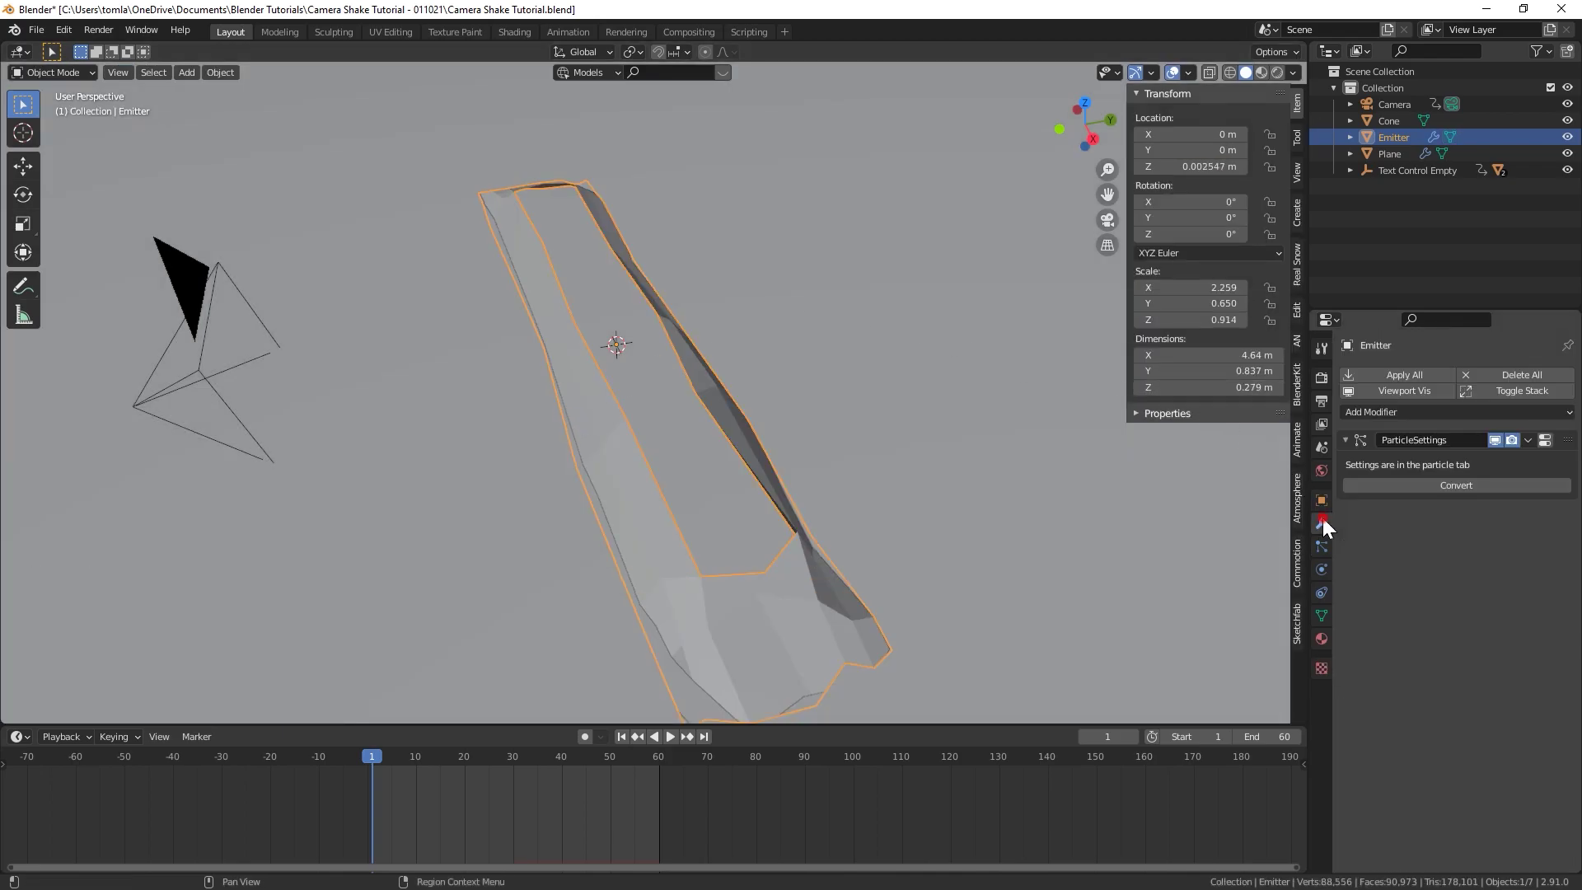
left_click(1370, 418)
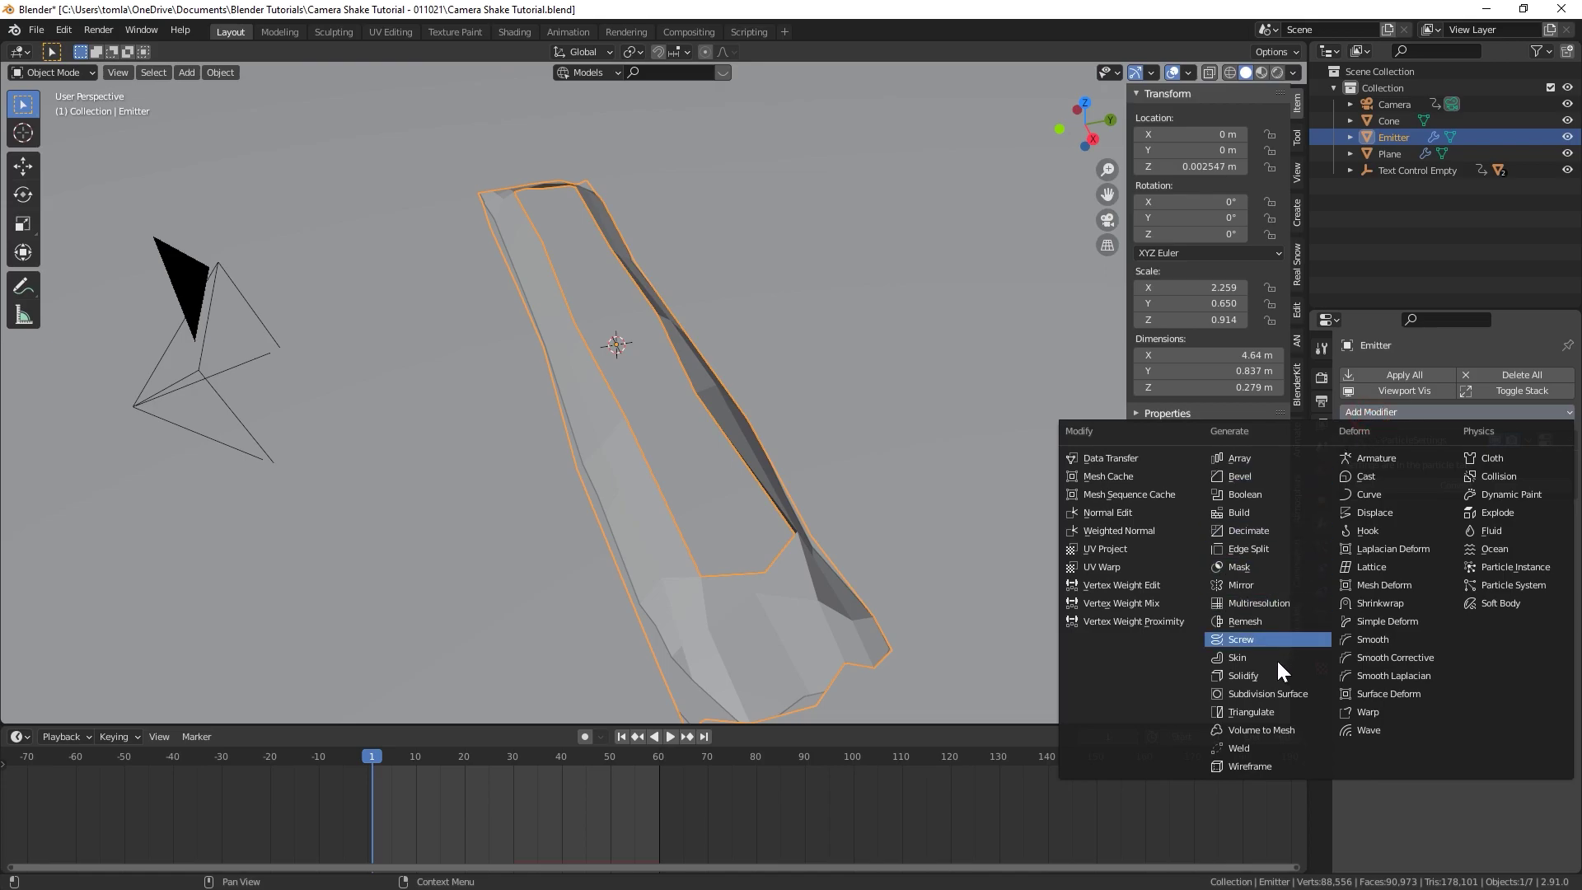
left_click(1285, 692)
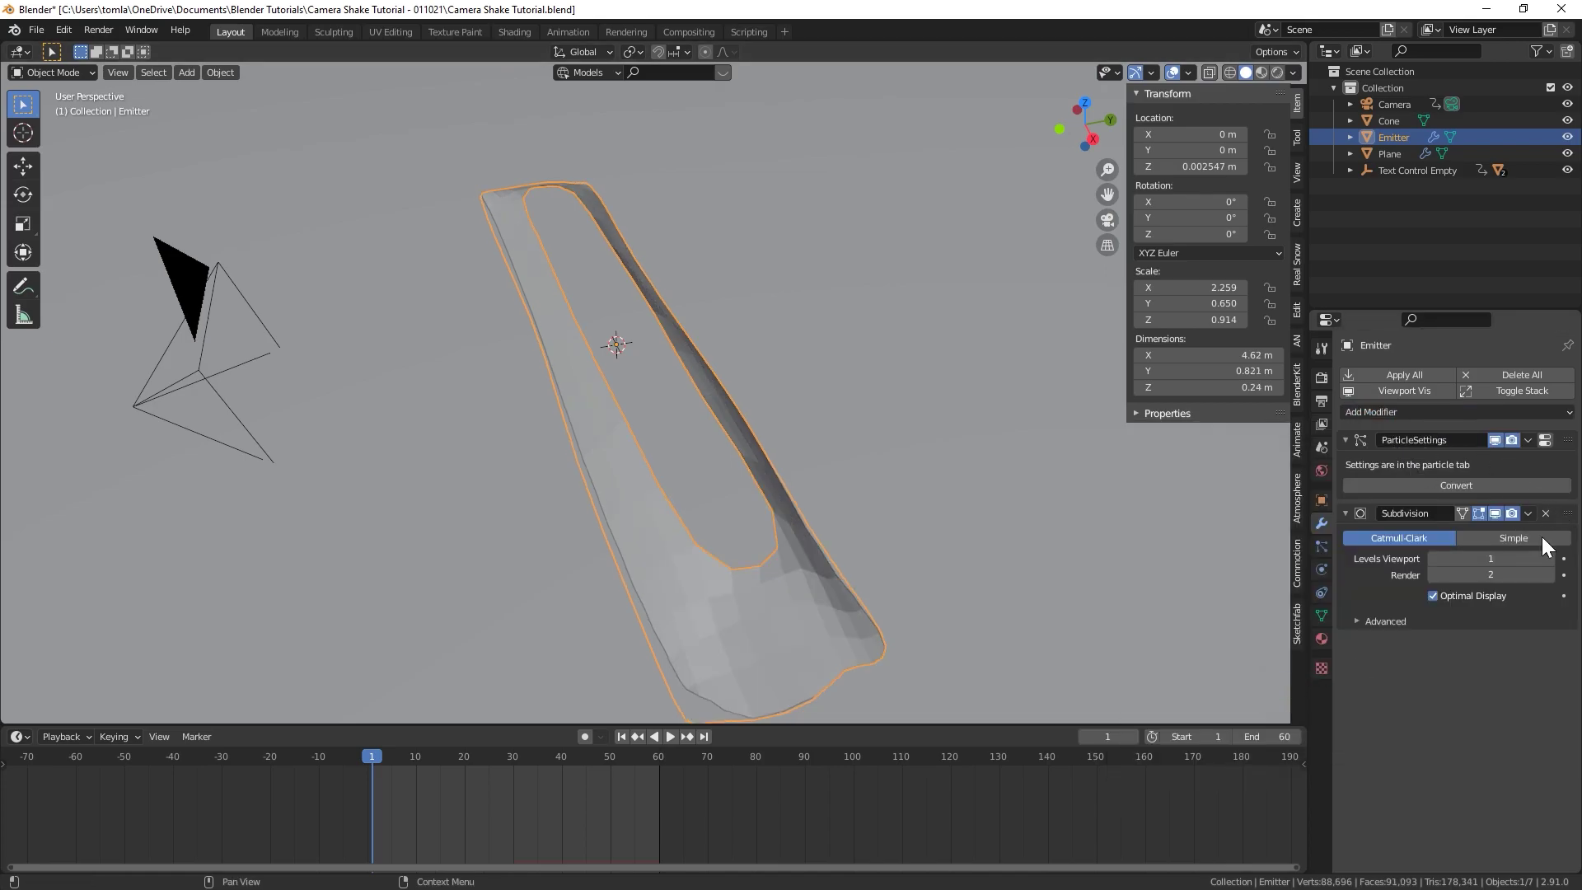
left_click_drag(1569, 512, 1556, 487)
Step: Make the Emitter's particles use the modifier stack, turn off Even Distribution in the emission source, and save the file
left_click(1319, 546)
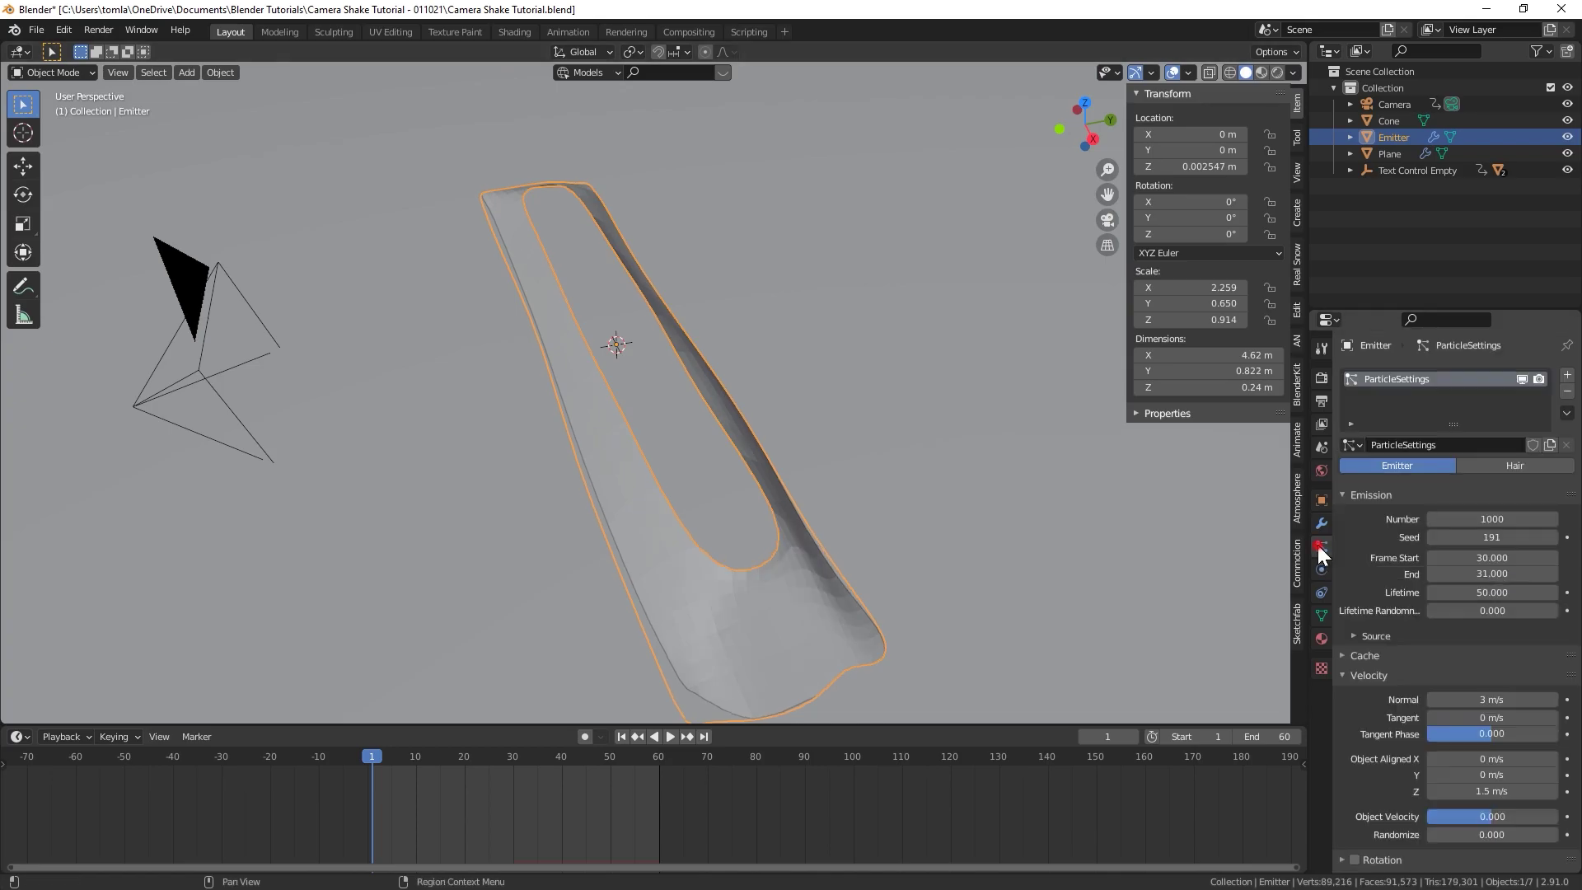
scroll(1367, 630, "down", 3)
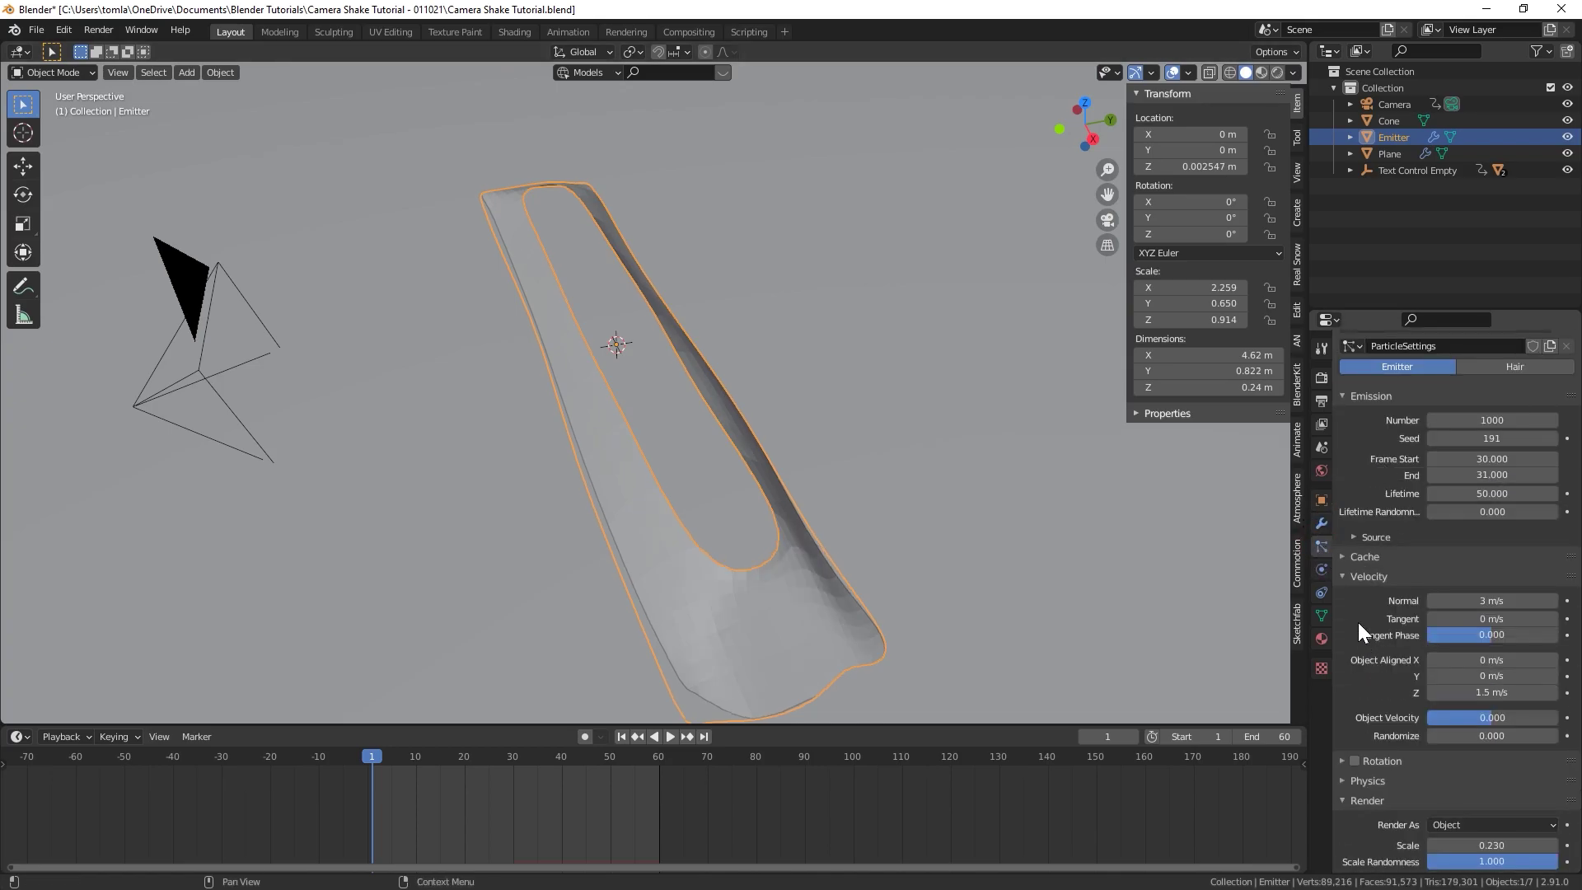
left_click(1352, 538)
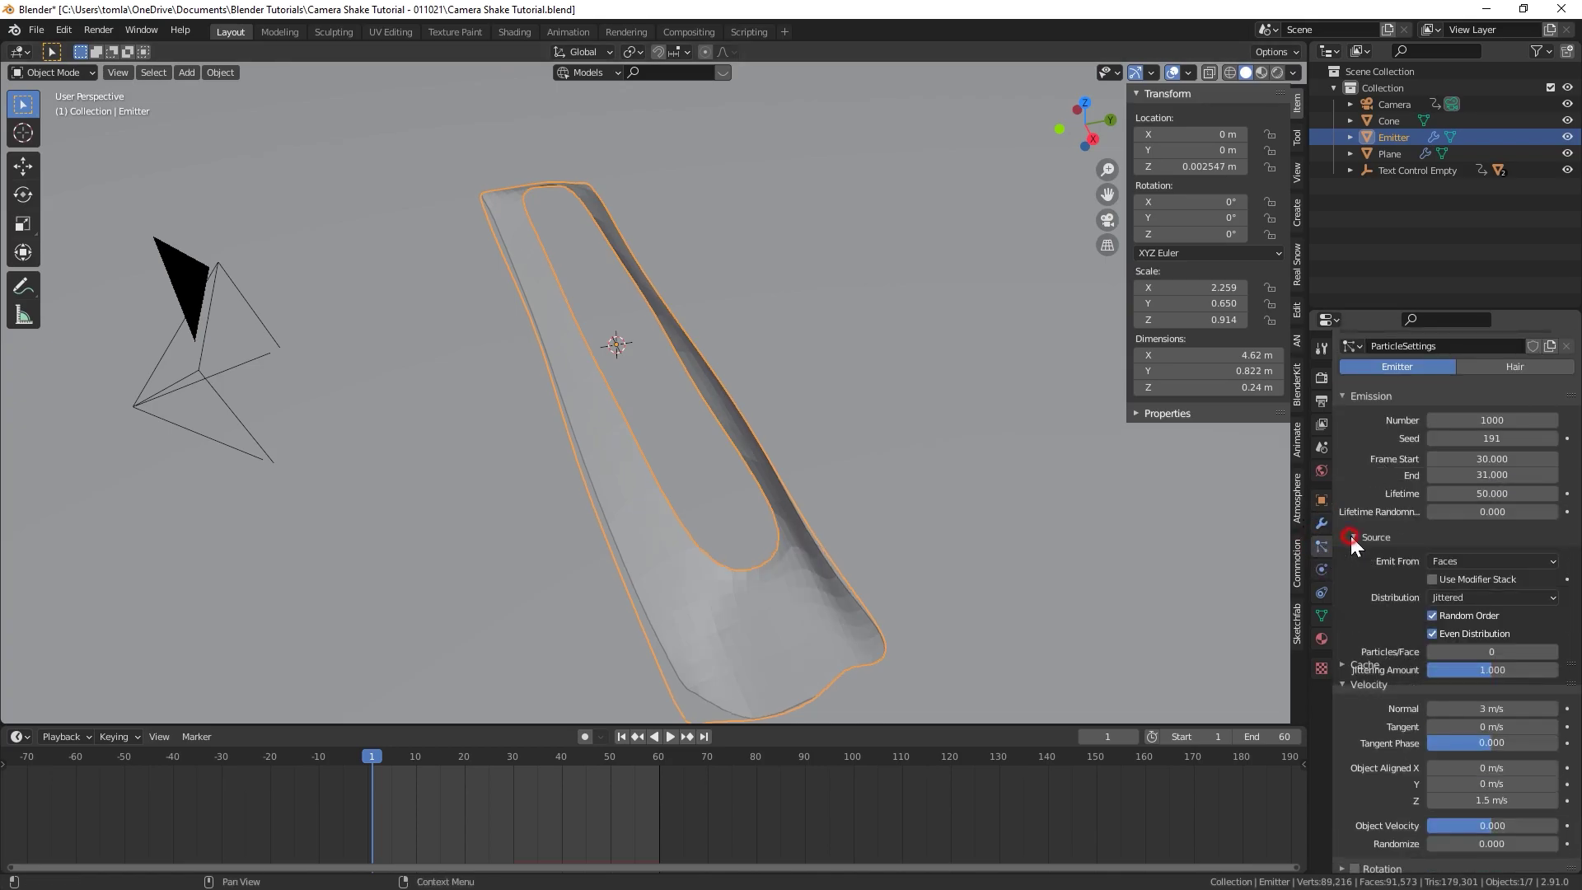
left_click(1431, 579)
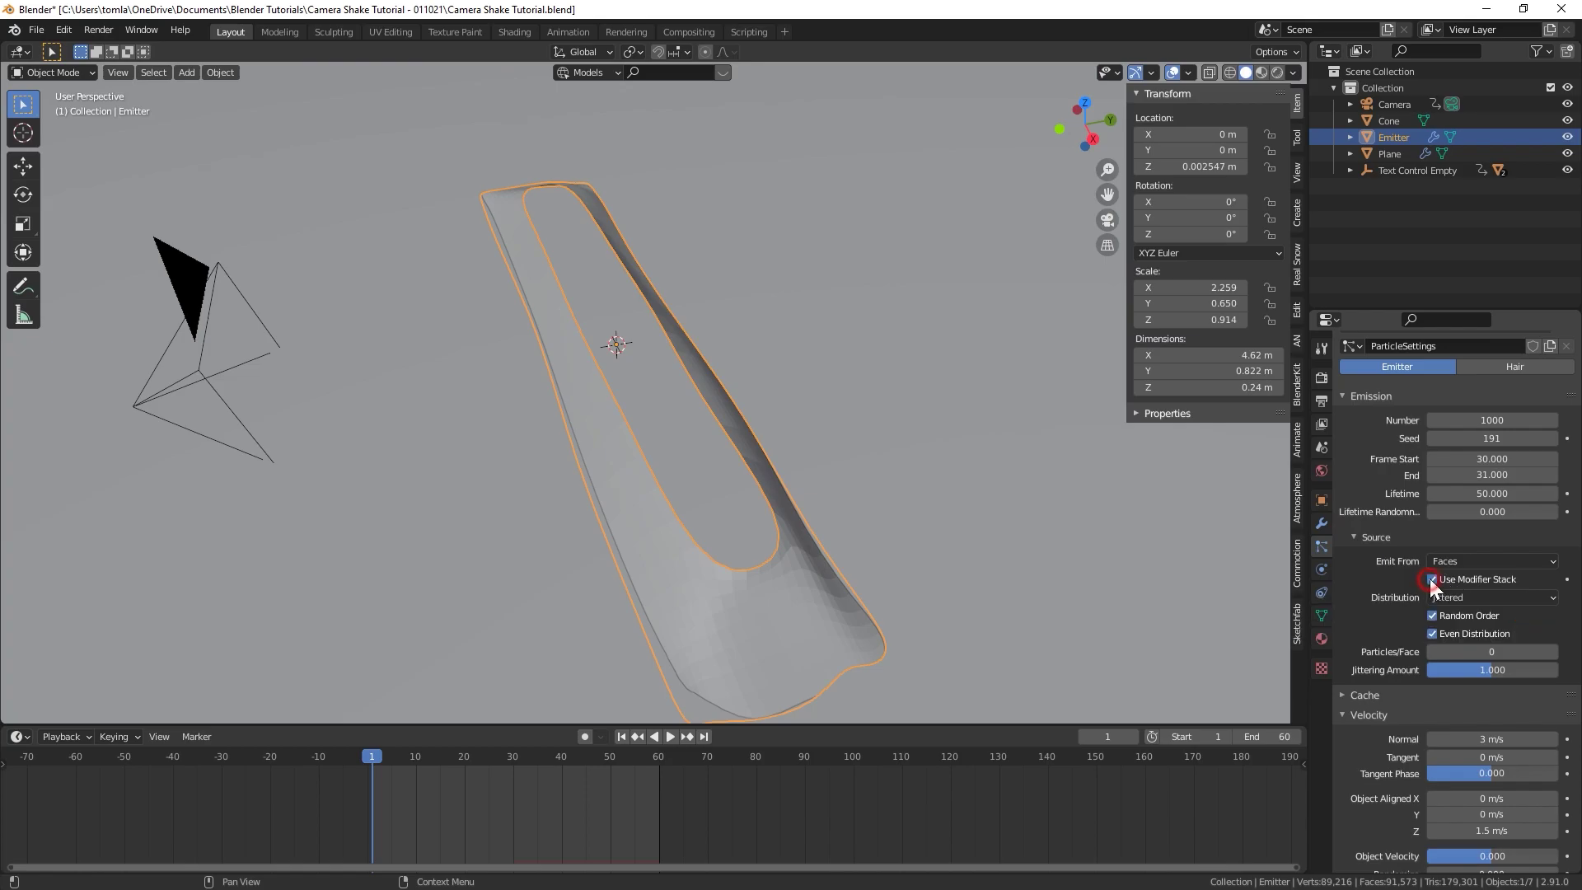
left_click(1432, 633)
middle_click_drag(741, 396, 698, 414)
key("ctrl+s")
Step: Play the animation and examine how the debris bursts from the subdivided Emitter
key("space")
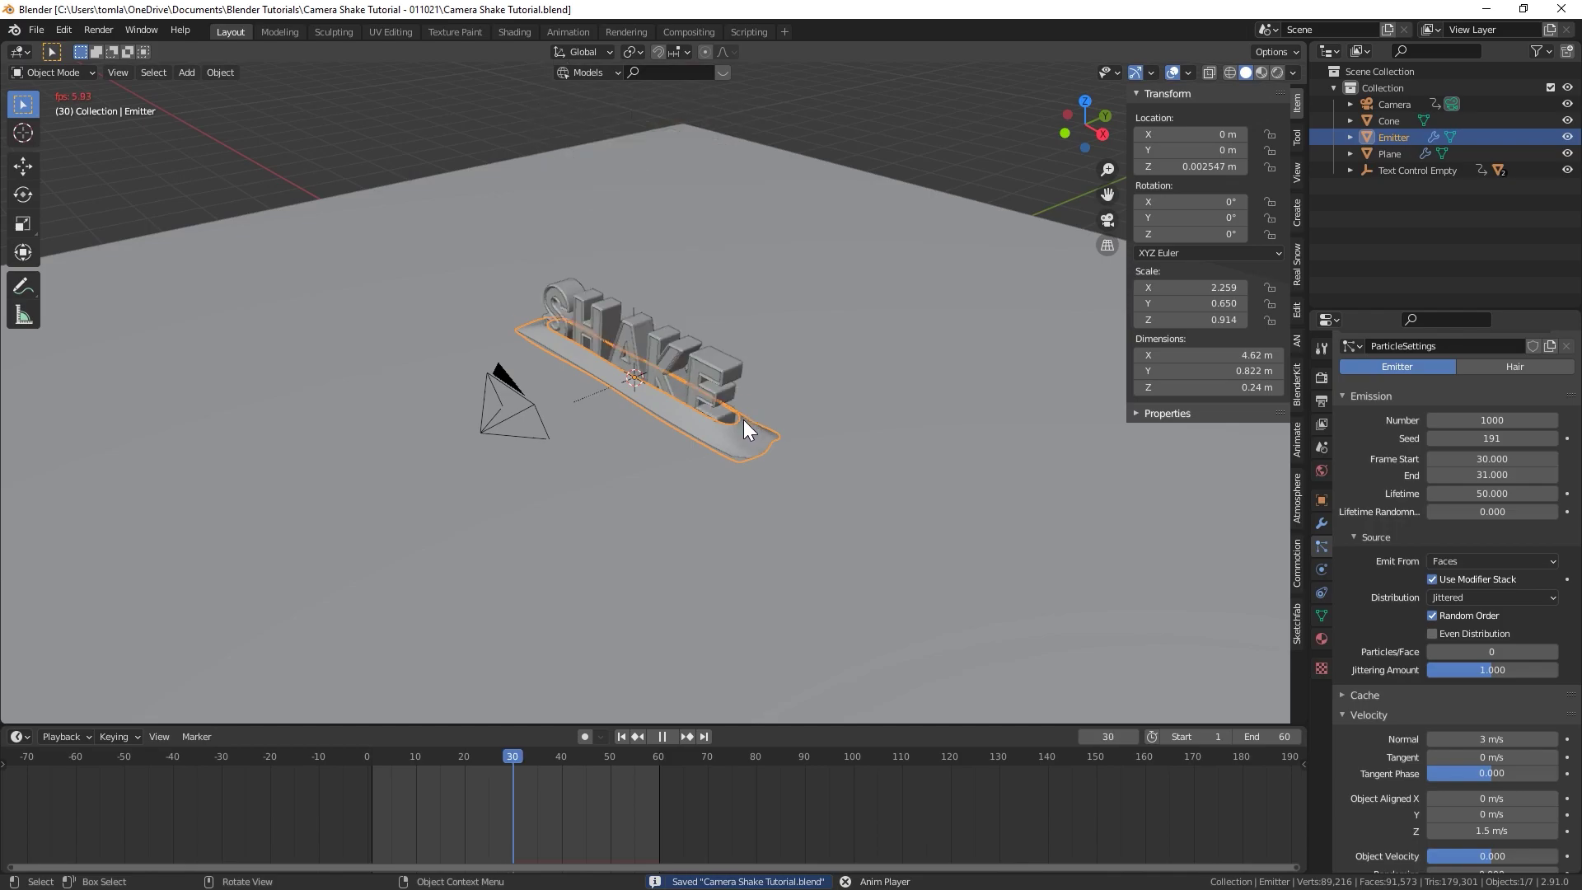
middle_click_drag(735, 433, 639, 382)
key("space")
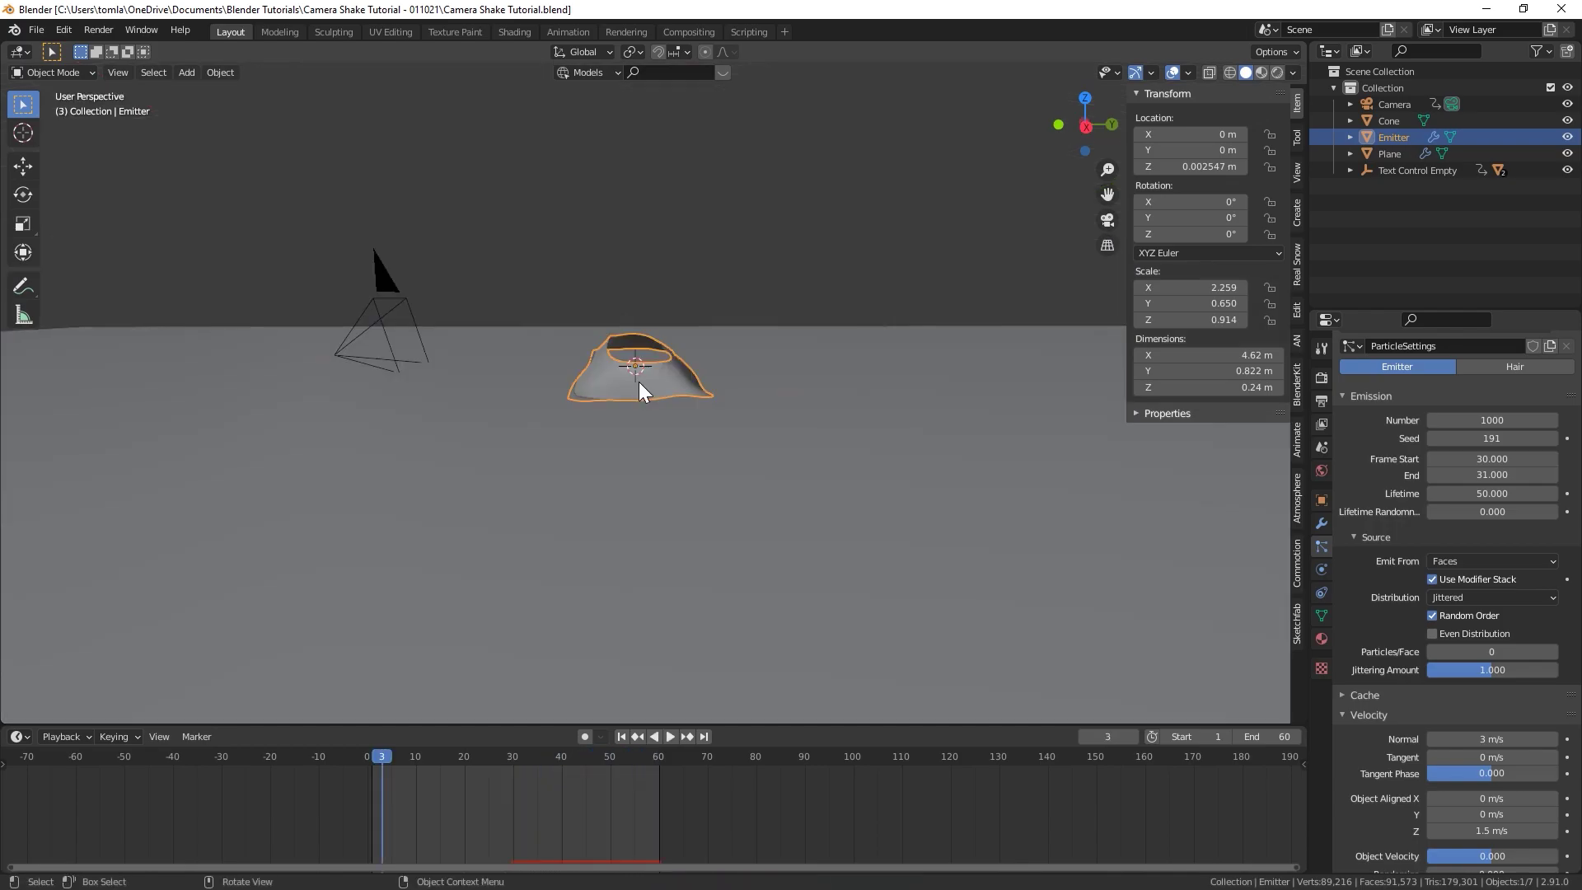
Step: Flatten the Emitter's entire bottom outer edge loop by scaling it to 0 along Z
key("Tab")
left_click(649, 399, "alt")
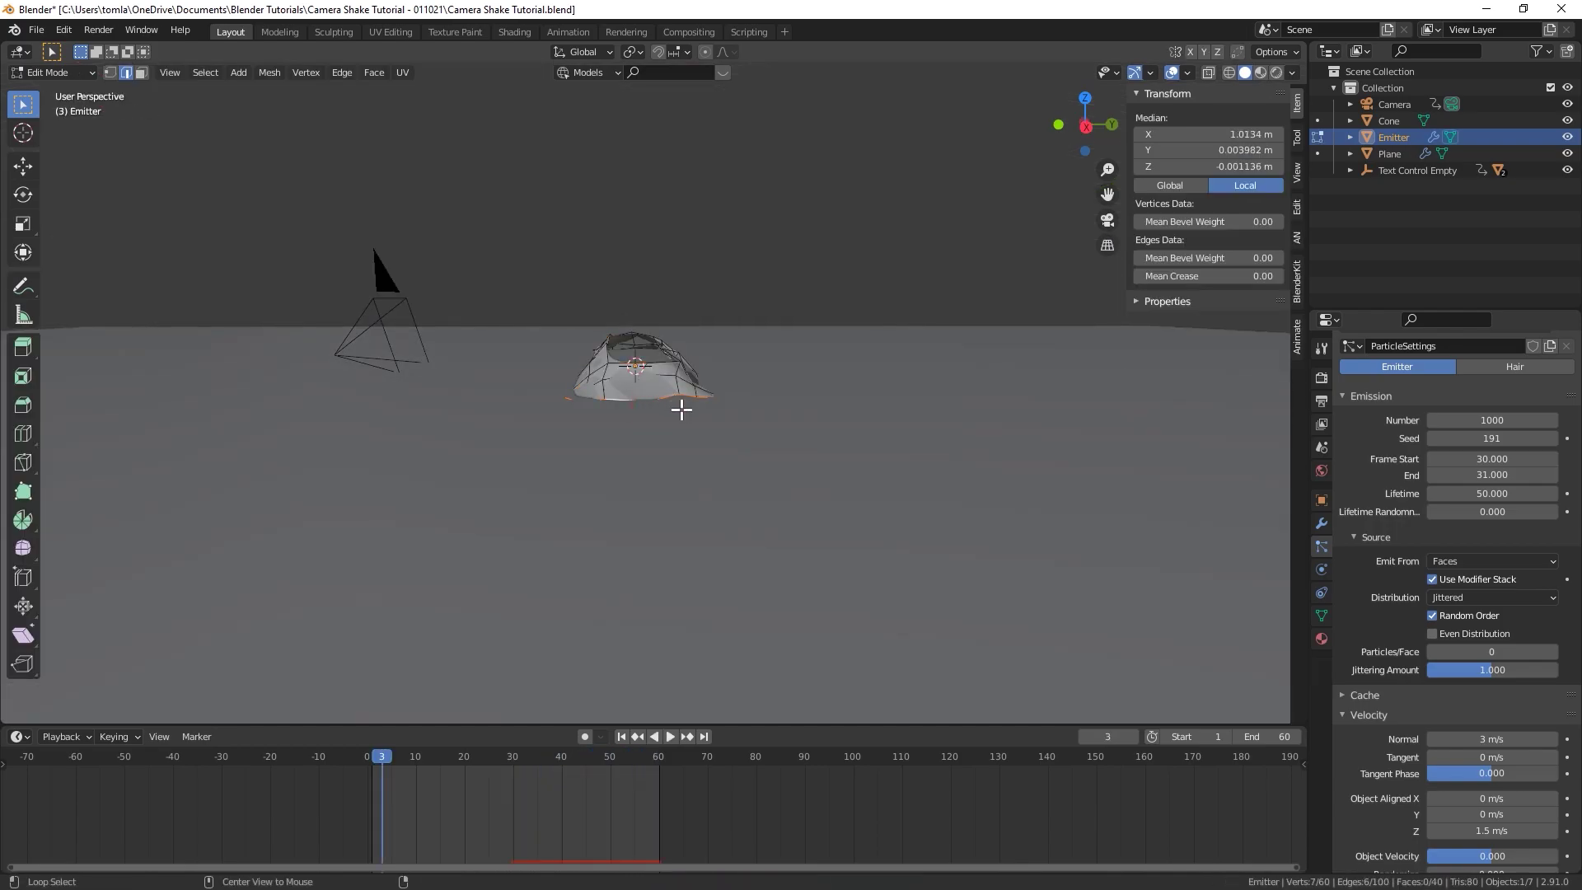
middle_click_drag(730, 413, 710, 367)
key("KP_1")
key("z")
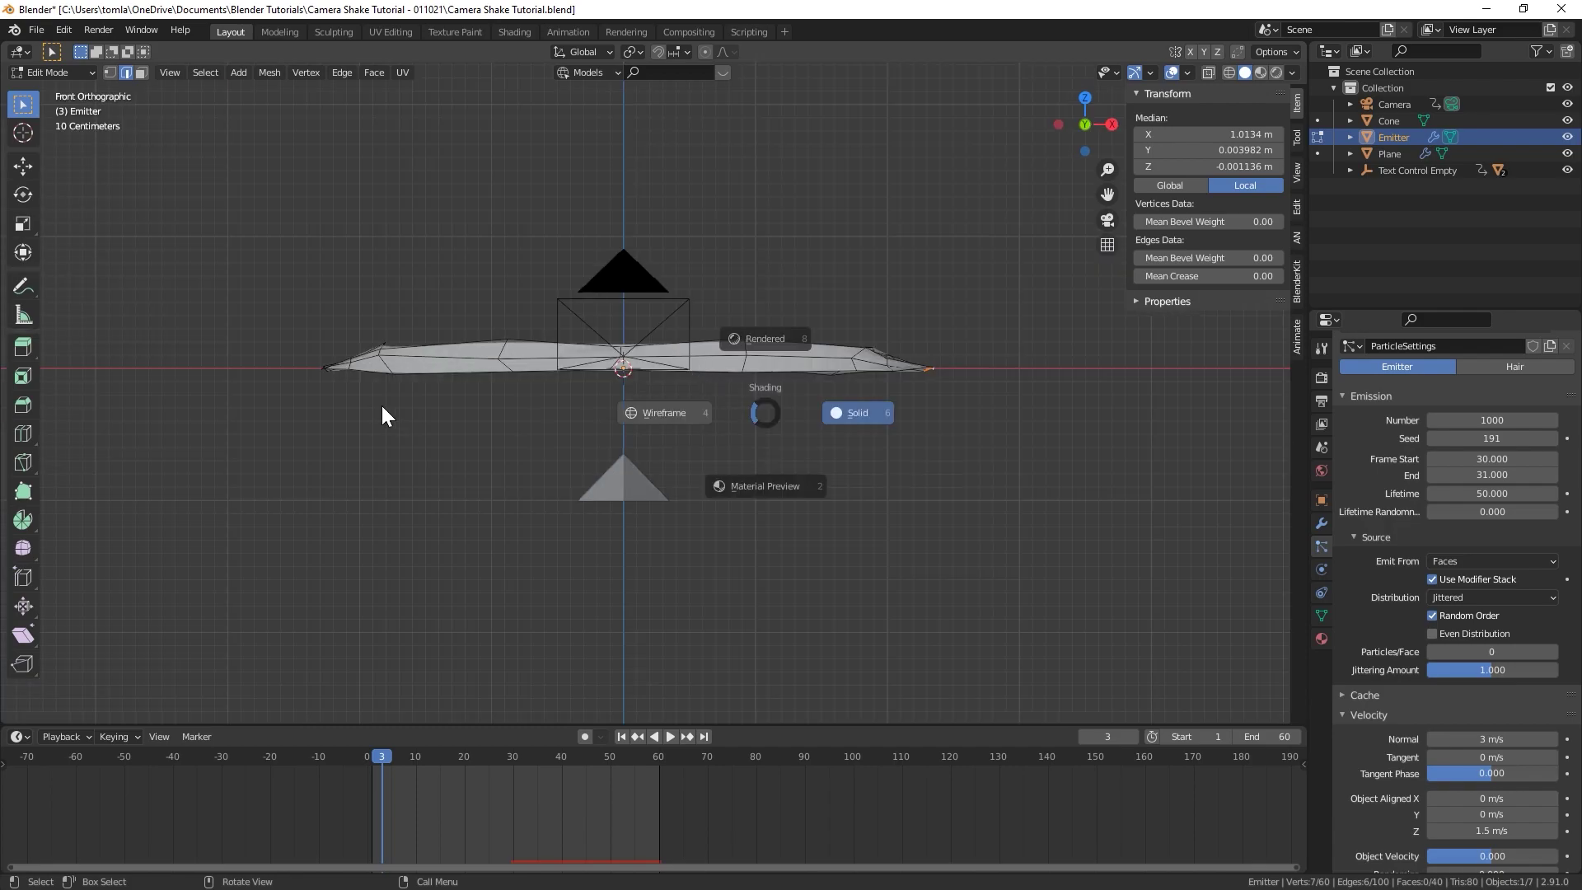
left_click(382, 407)
key("1")
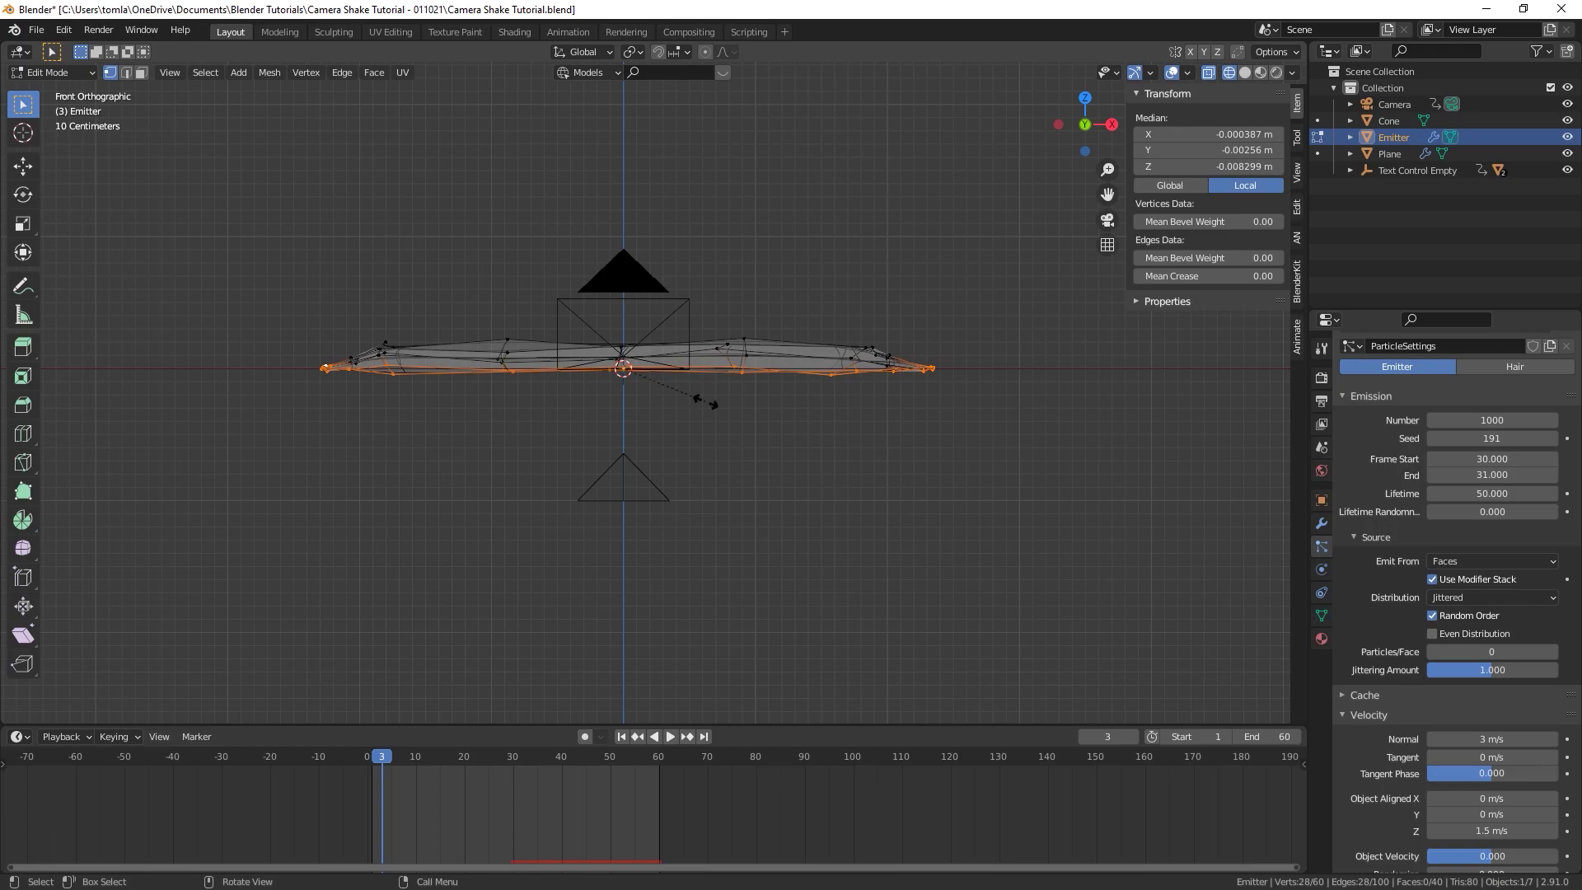
type("sz")
type("0")
key("Return")
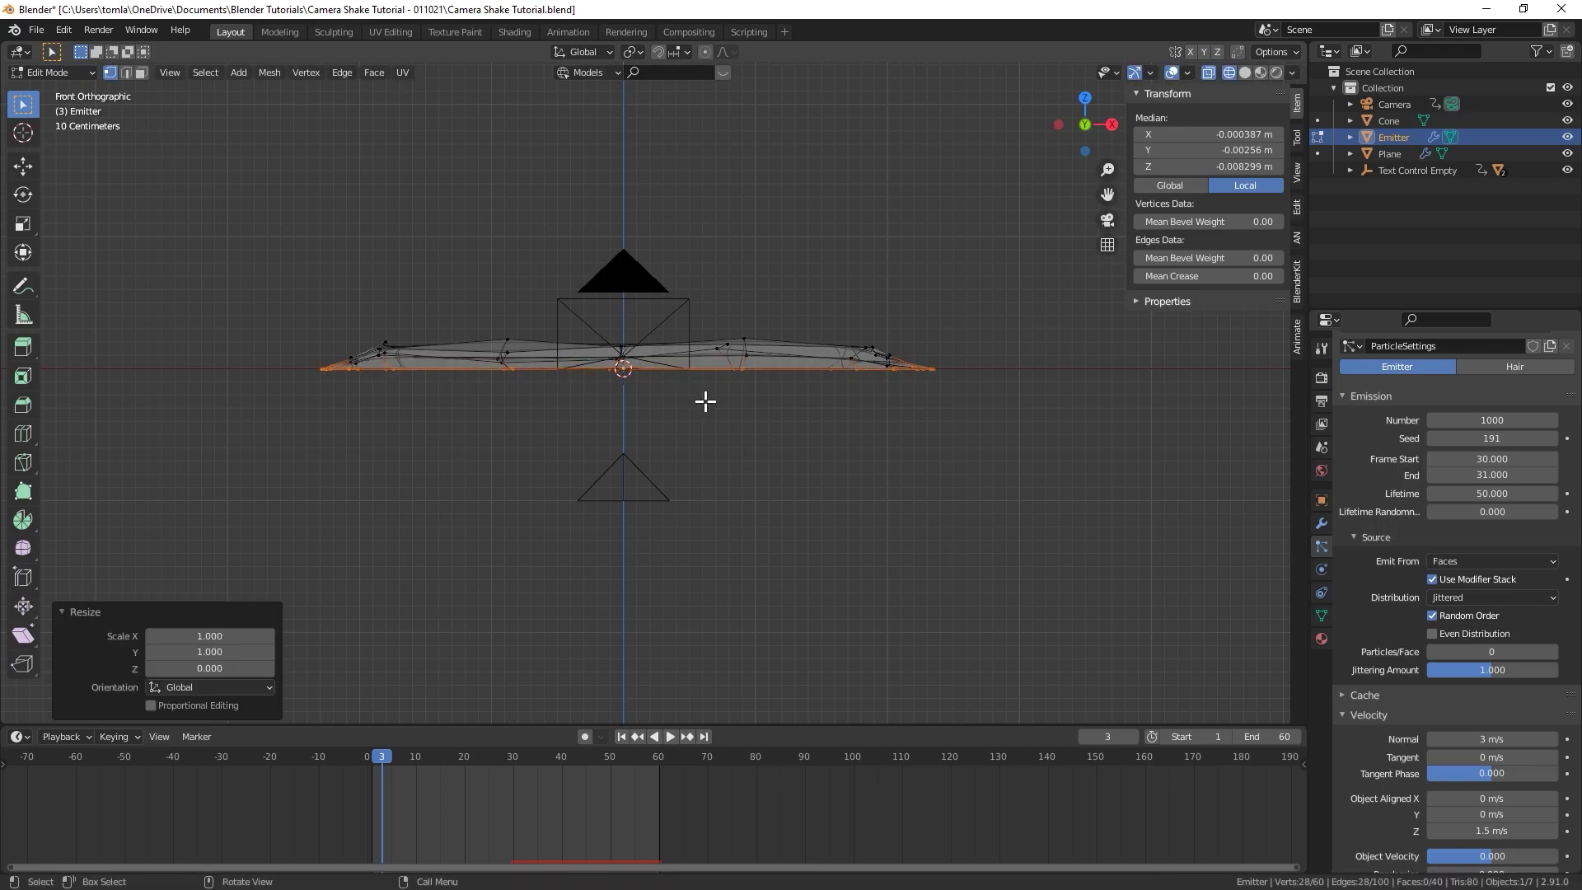
Step: Scale the outer bottom edges at both short ends of the Emitter inward along X, to an overall length of about 4.34 m
mouse_move(876, 388)
middle_mouse_down()
mouse_move(755, 409)
mouse_move(717, 438)
middle_mouse_up()
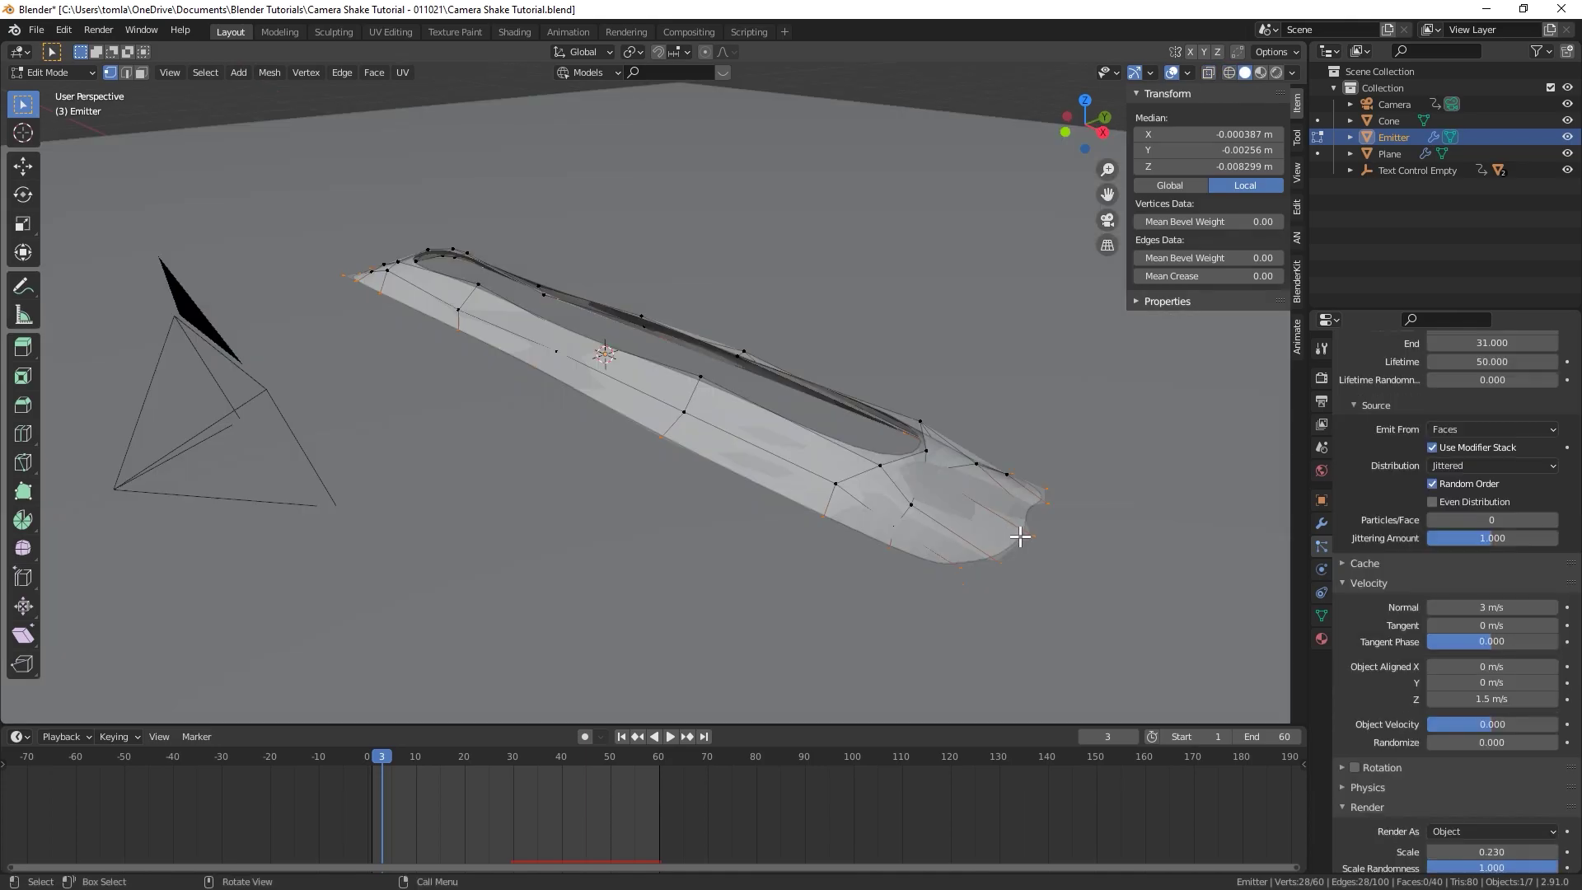
left_click(1020, 536, "alt")
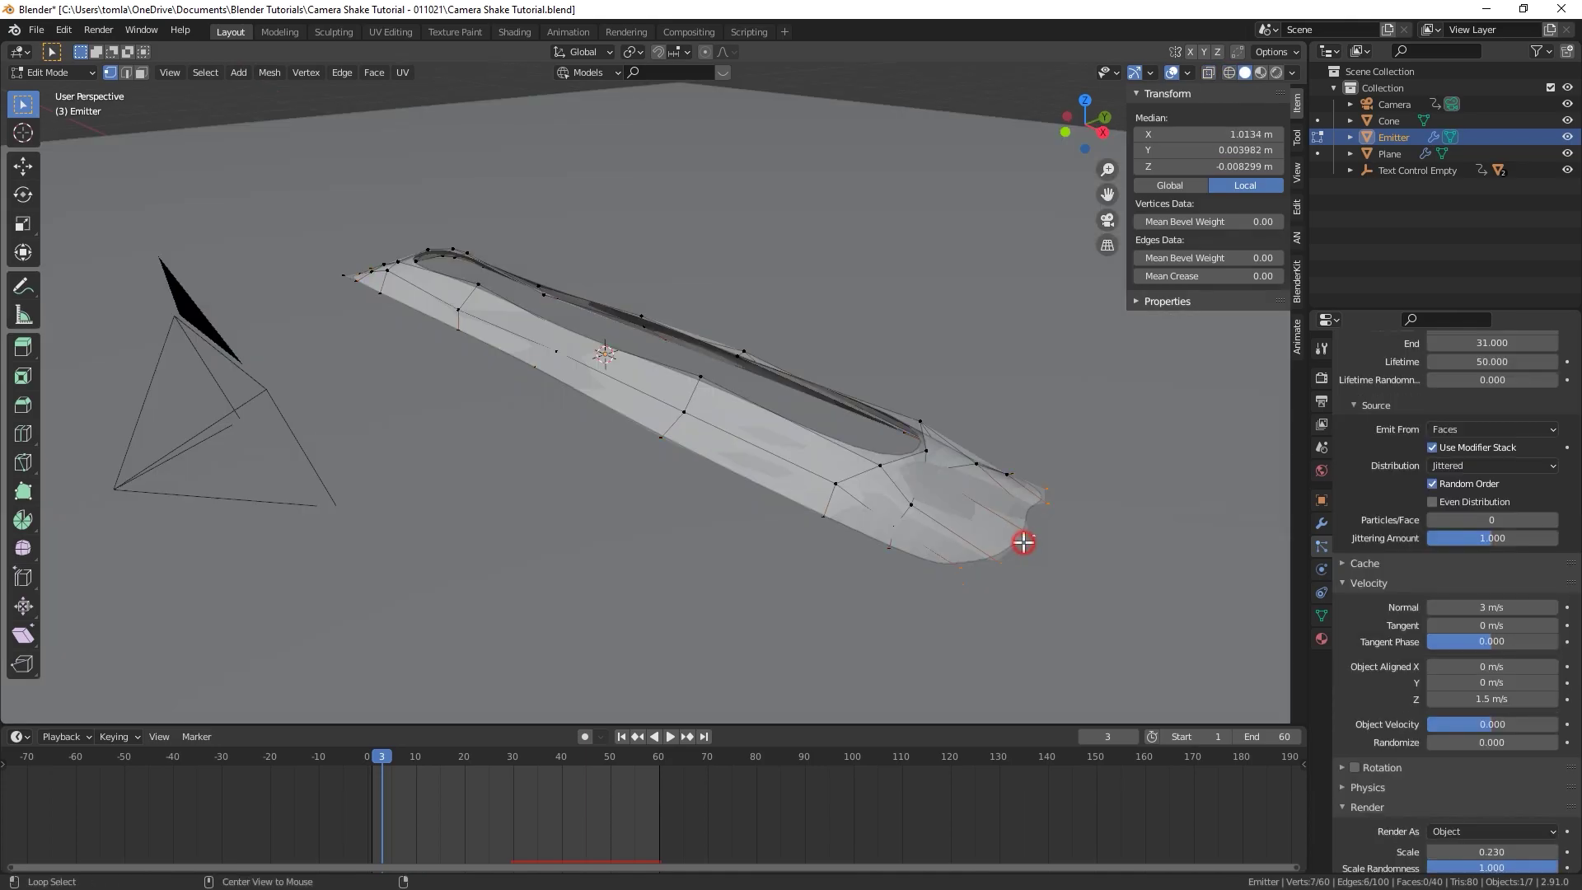
key("KP_7")
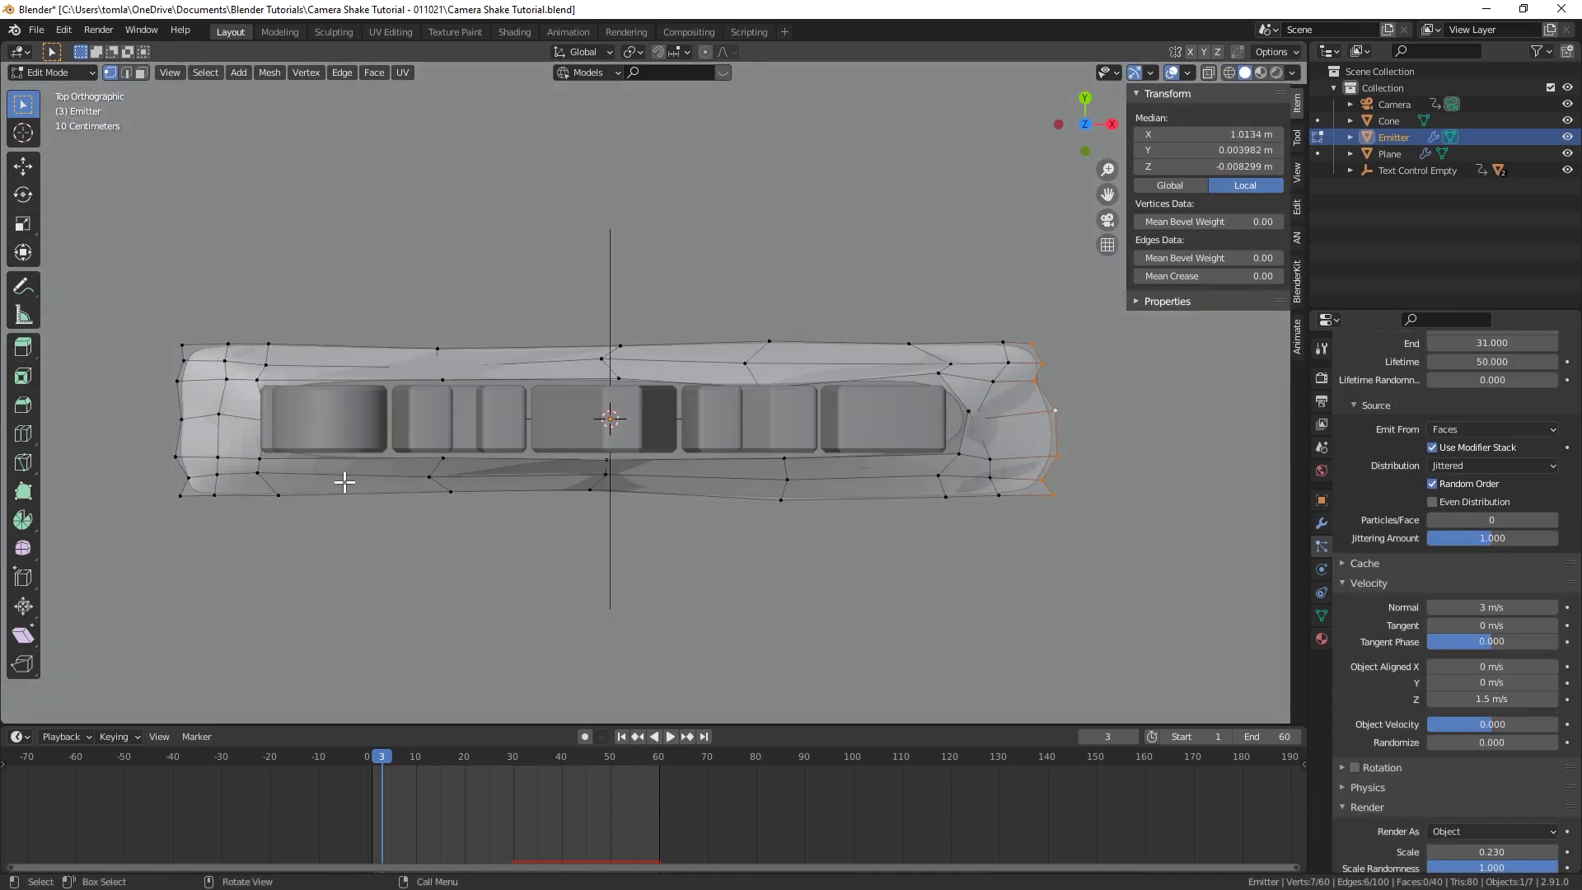
left_click(180, 399, "alt+shift")
left_click(1053, 397, "alt+shift")
key("s")
key("x")
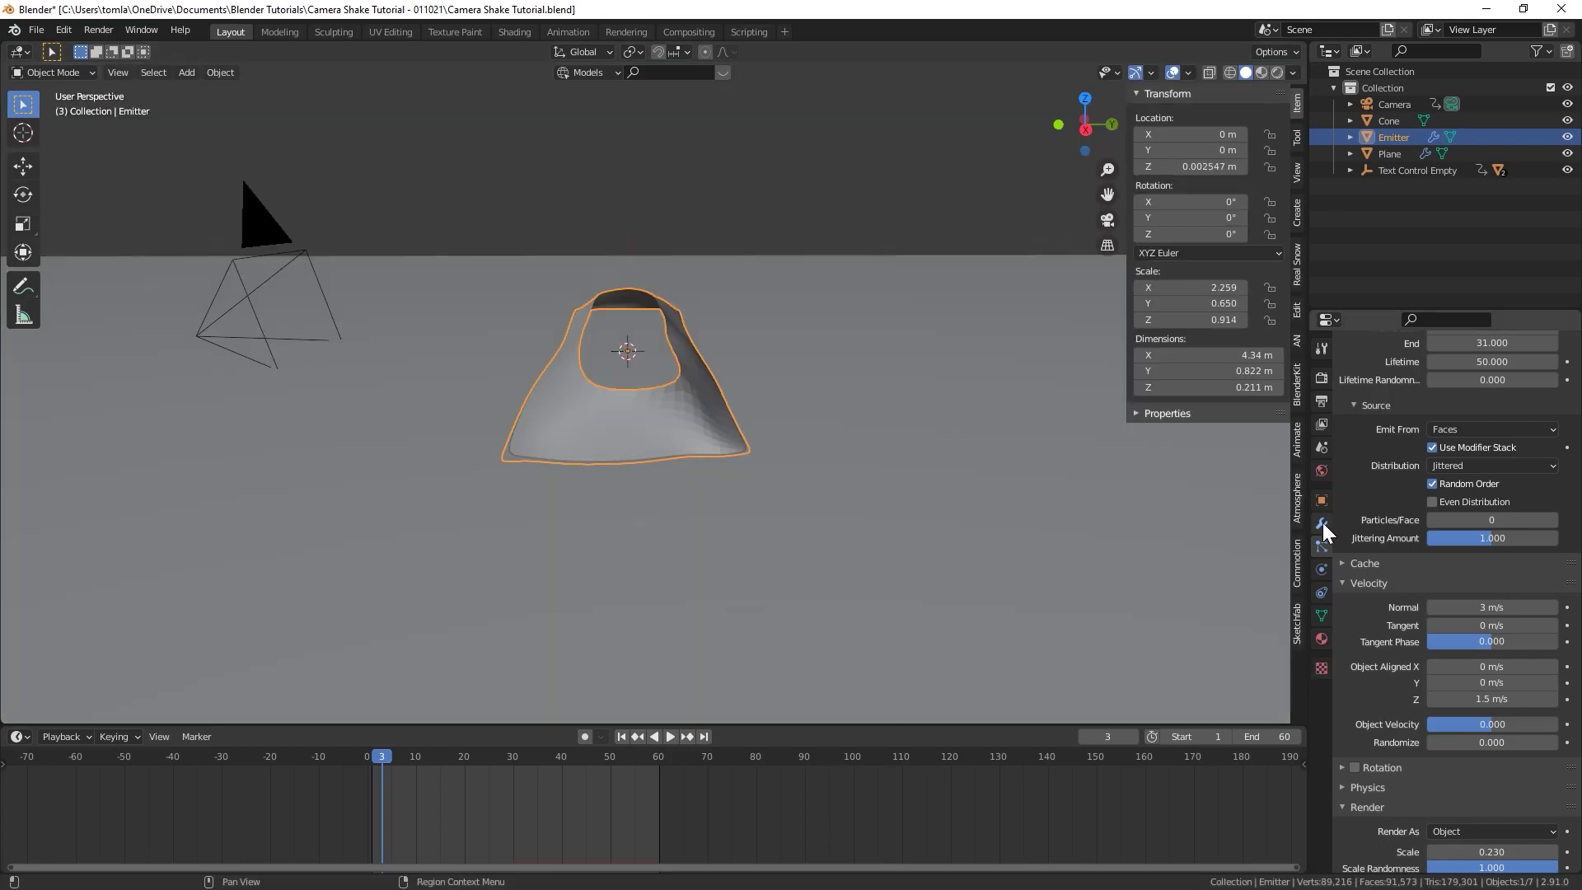
Step: Add a Displace modifier to the Emitter and place it between the Subdivision modifier and the particle system
left_click(1321, 523)
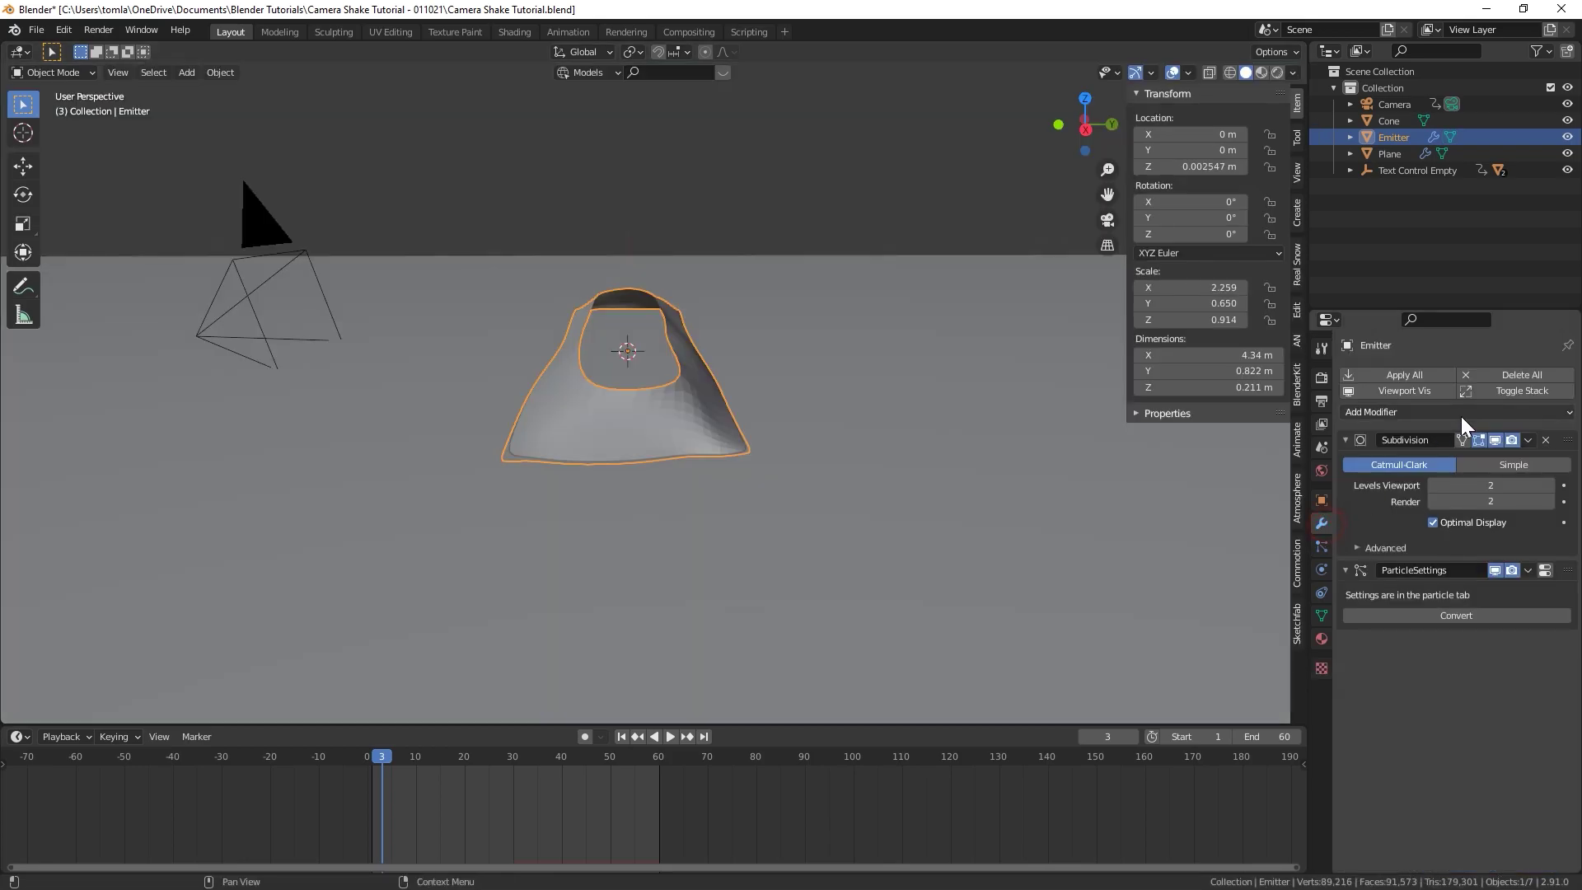
left_click(1486, 413)
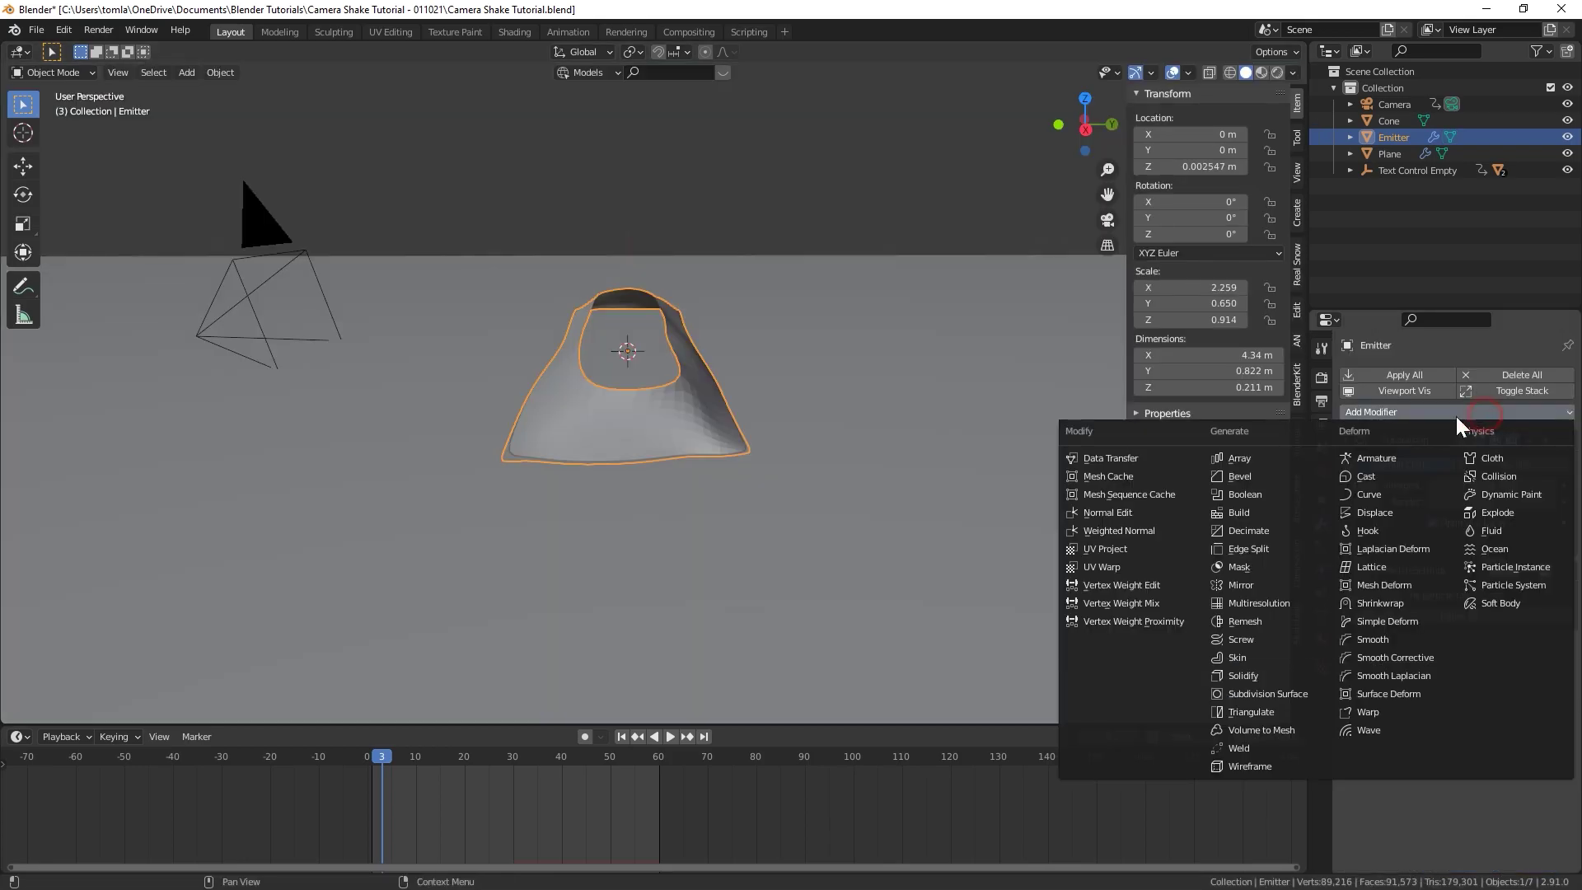
left_click(1396, 509)
left_click_drag(1568, 643, 1568, 569)
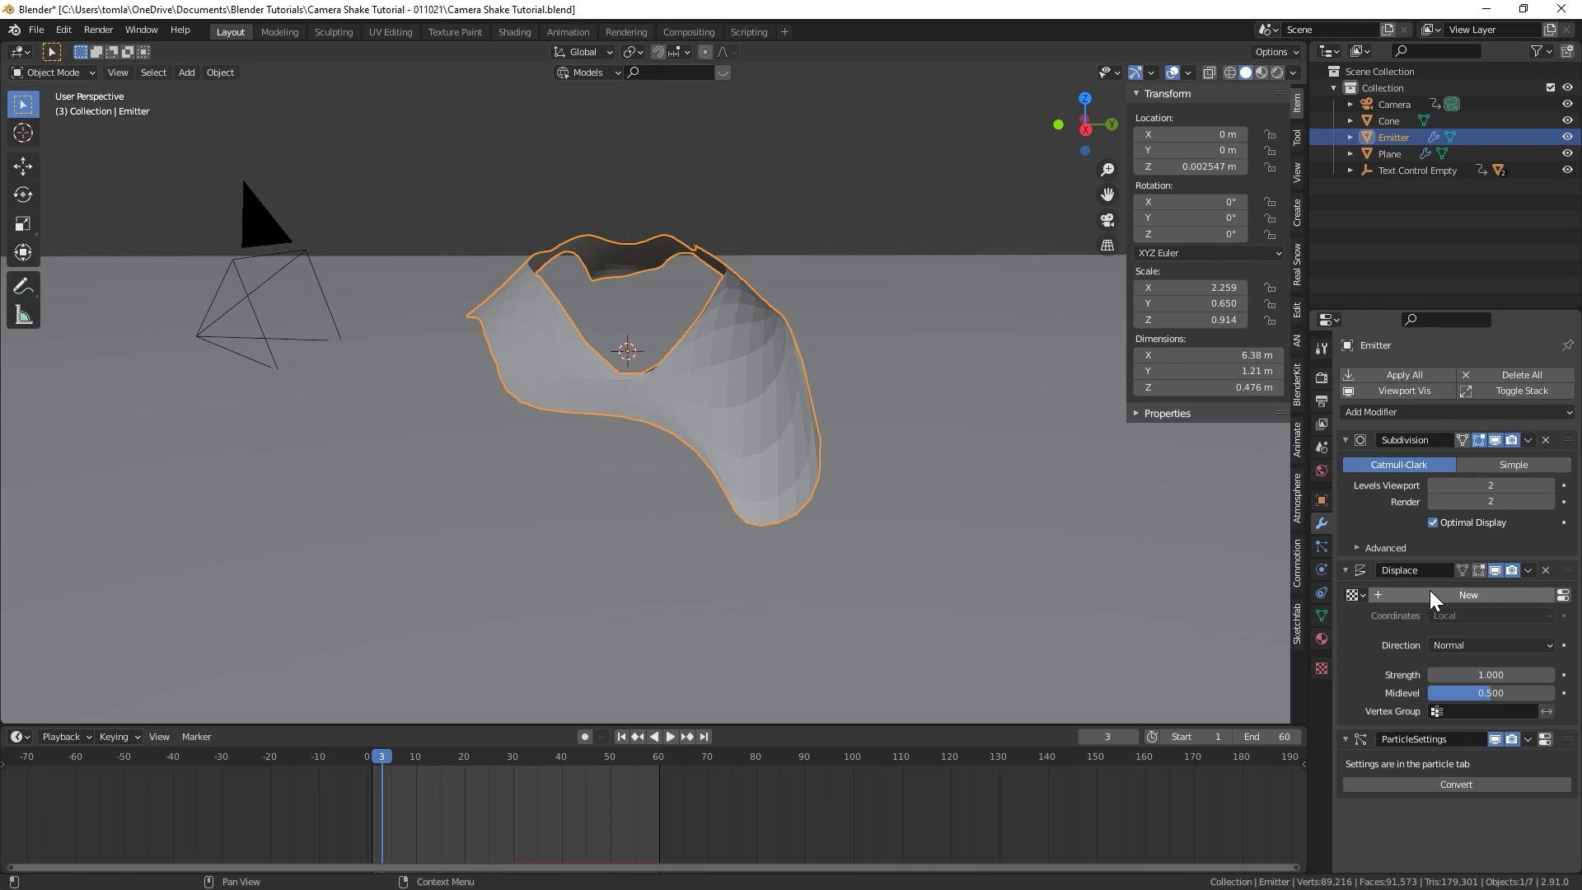
Step: Create a new texture for the Displace modifier and set its type to Clouds
left_click(1440, 596)
left_click(1320, 668)
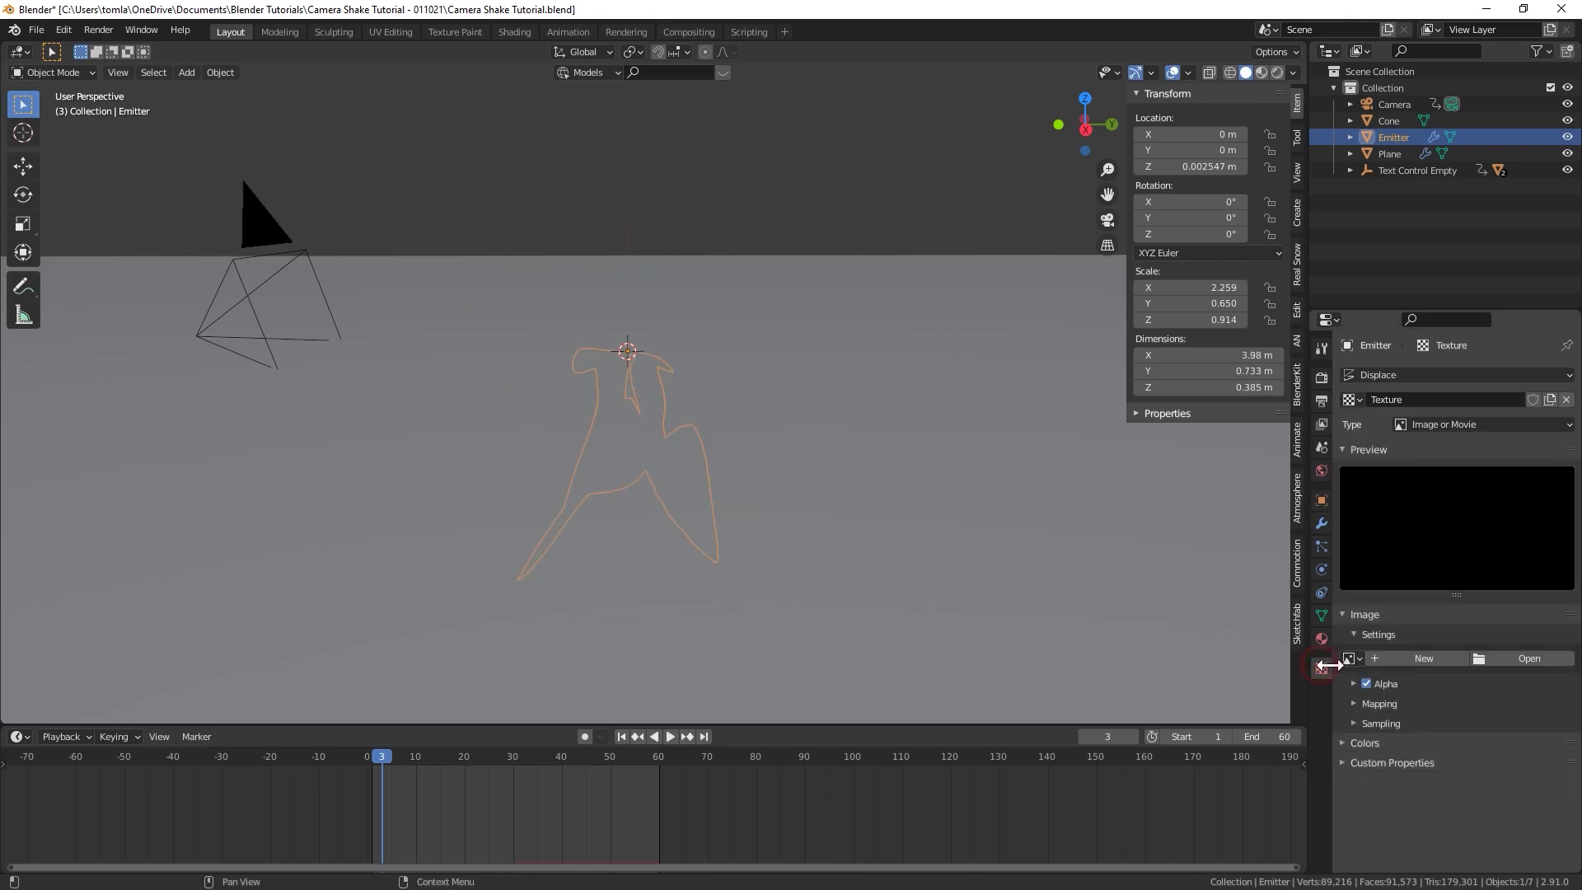
left_click(1436, 425)
left_click(1440, 477)
middle_click_drag(1095, 506, 685, 429)
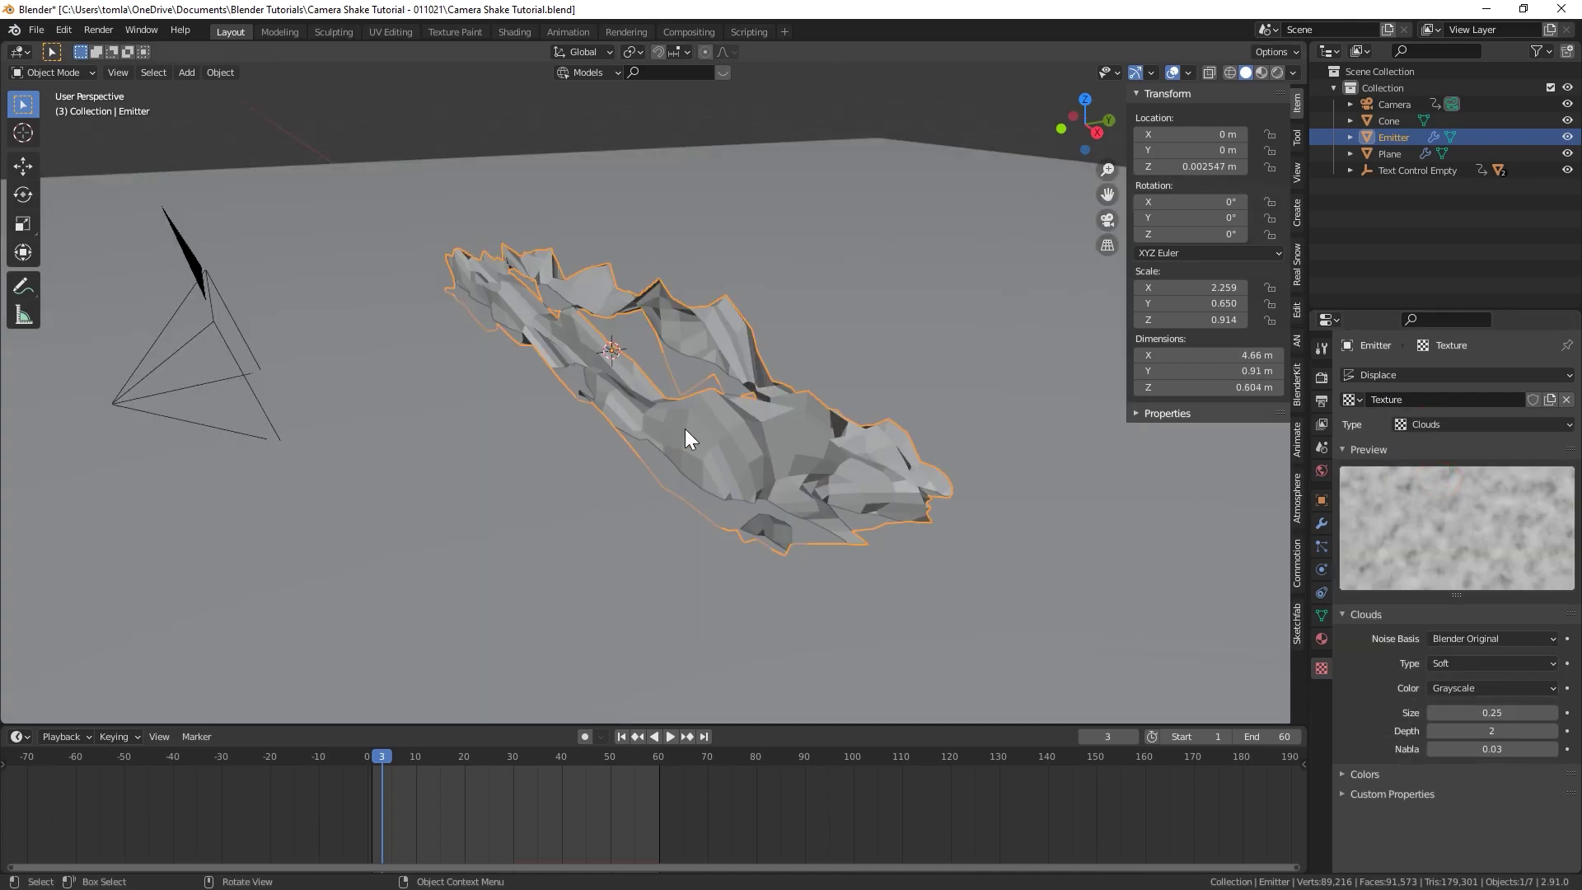
Step: Reduce the Displace modifier's strength to 0.138 and shade the Emitter smooth
left_click(1322, 523)
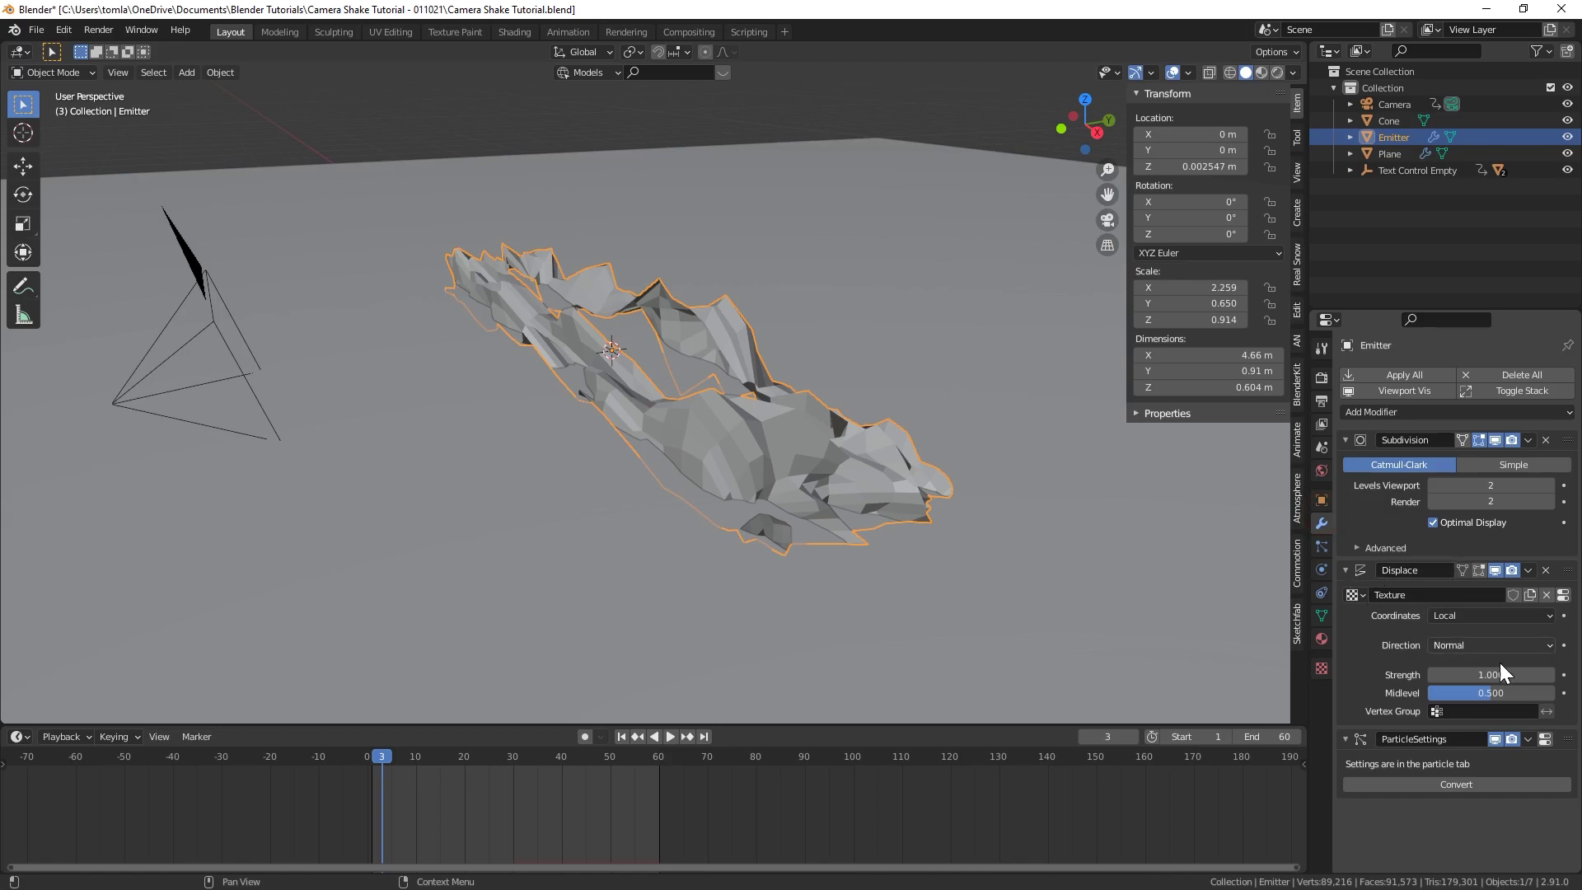
left_click_drag(1489, 671, 1452, 676)
middle_click_drag(807, 463, 603, 375)
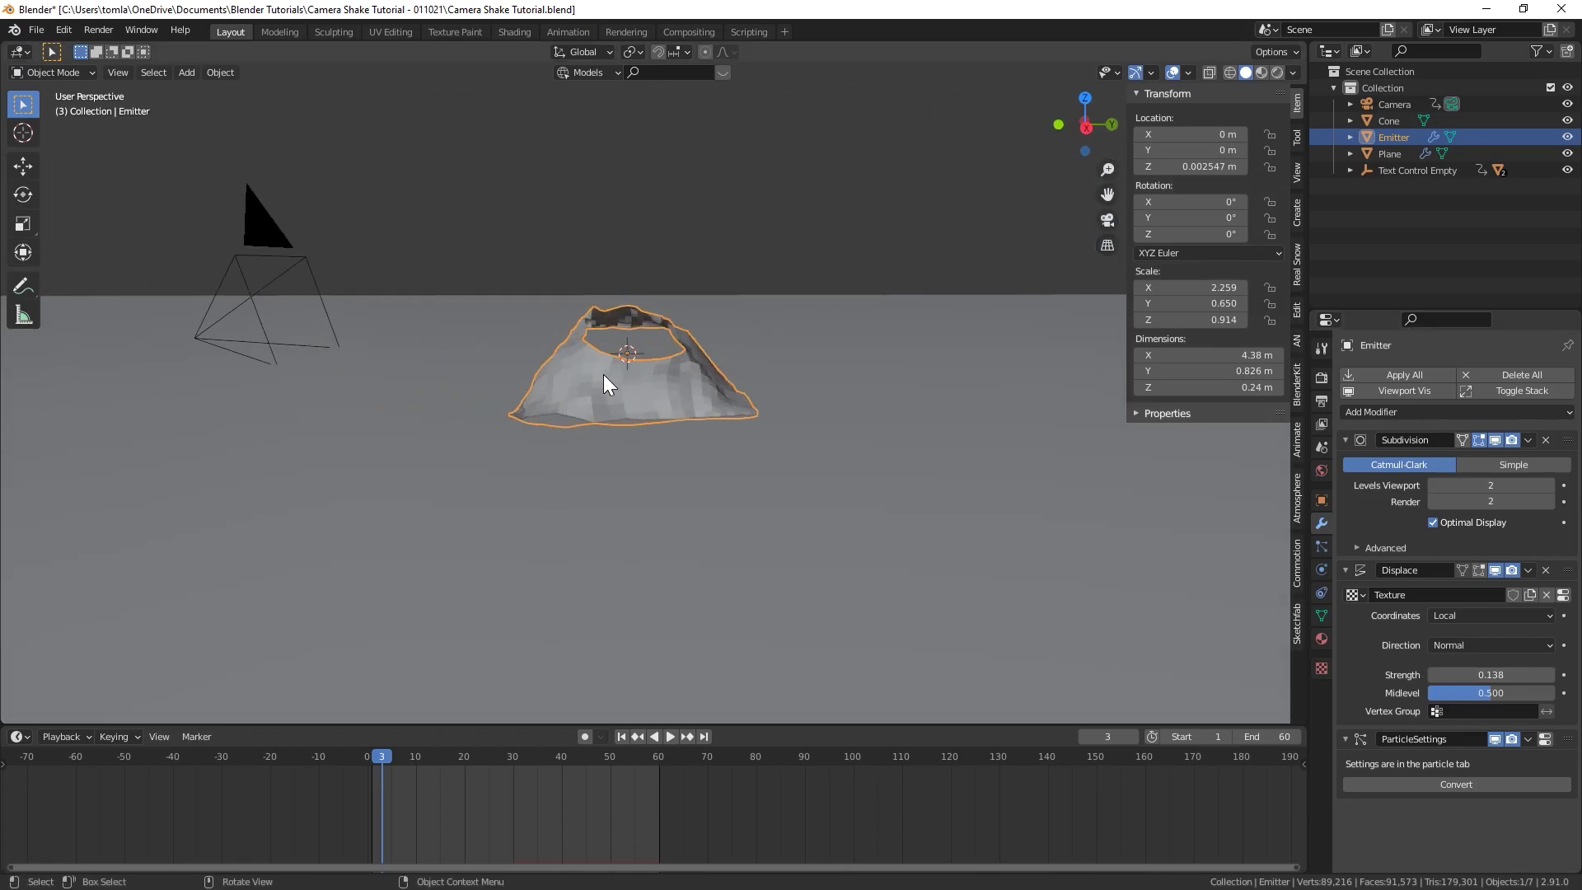
right_click(622, 388)
key("Escape")
middle_click_drag(689, 417, 715, 494)
Step: Play the animation to check the debris from the displaced Emitter, and return to frame 1
key("space")
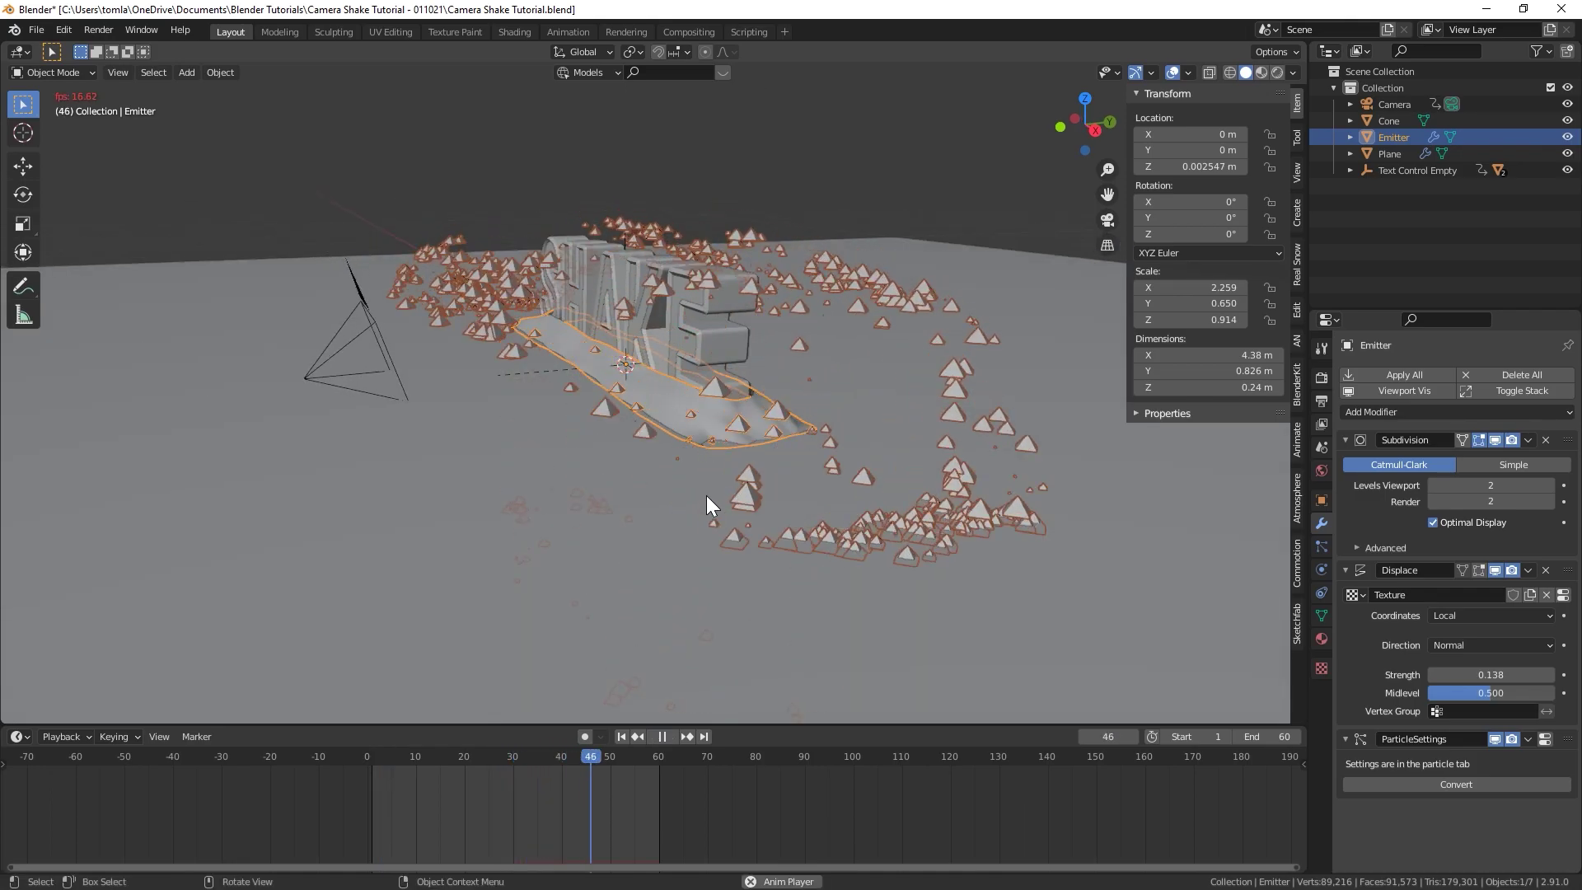
key("Escape")
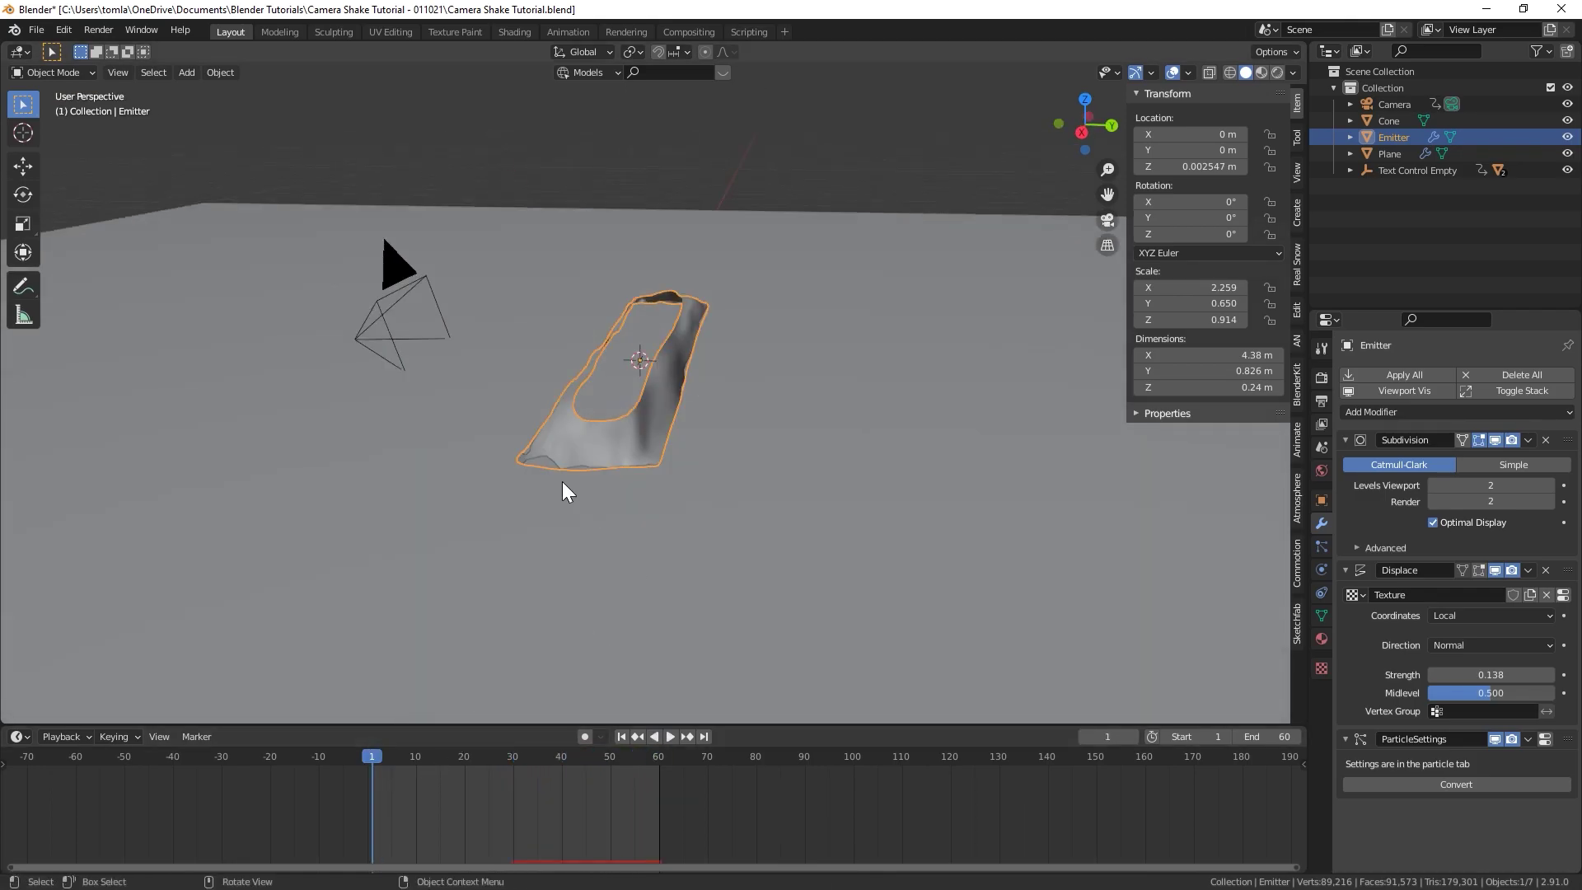
middle_click_drag(561, 481, 635, 415)
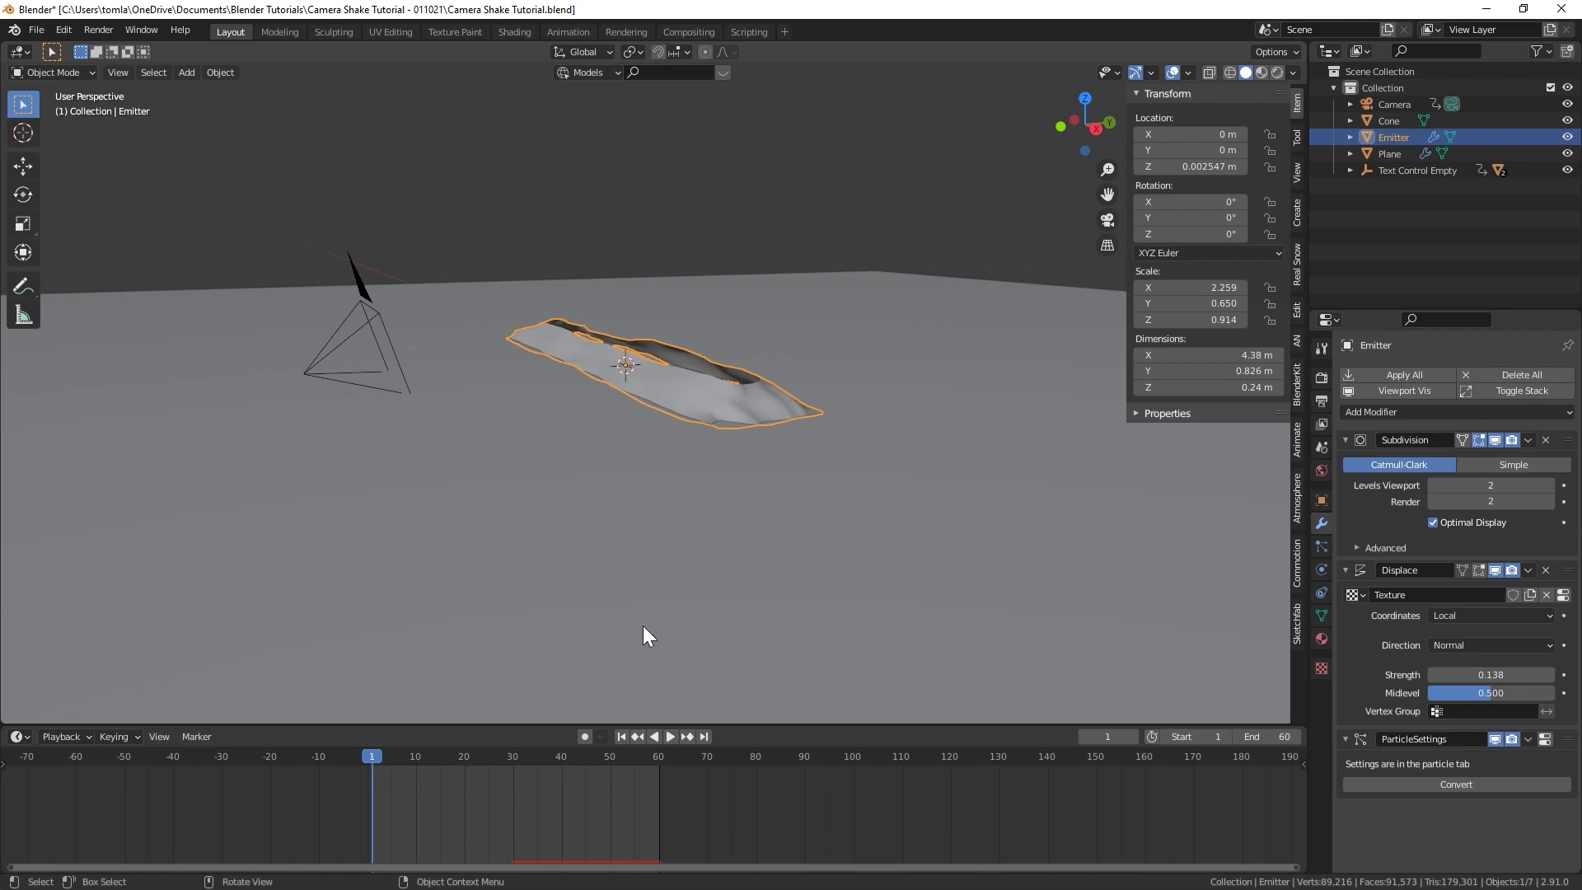
Step: Set the particles' Normal velocity to 2 m/s and their object-aligned Z velocity to 1 m/s
scroll(643, 635, "up", 4)
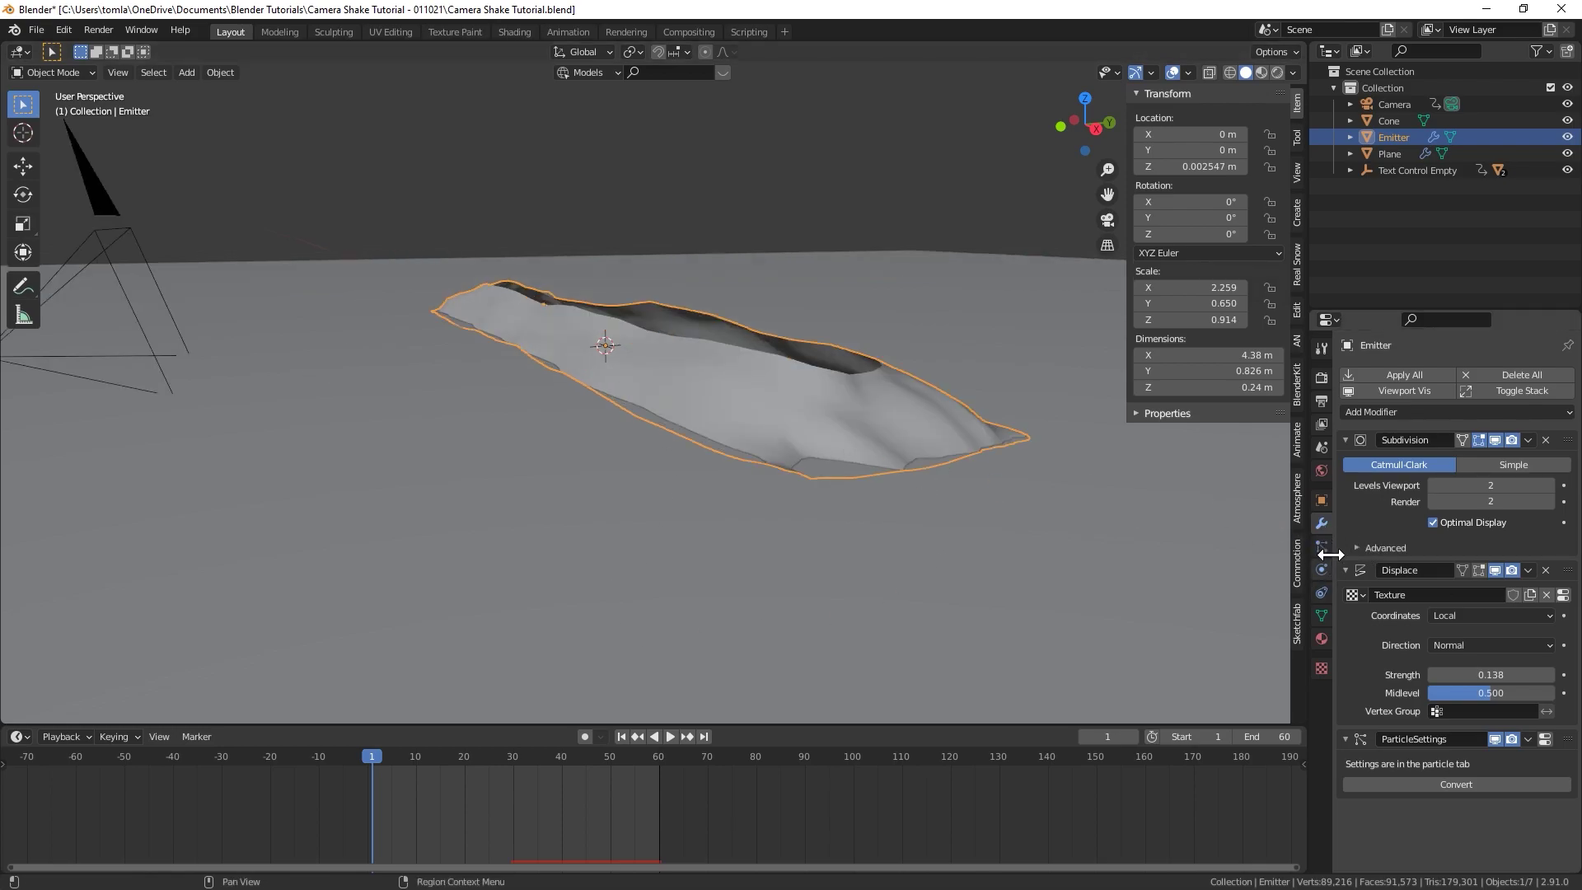
left_click(1321, 547)
scroll(1447, 685, "down", 8)
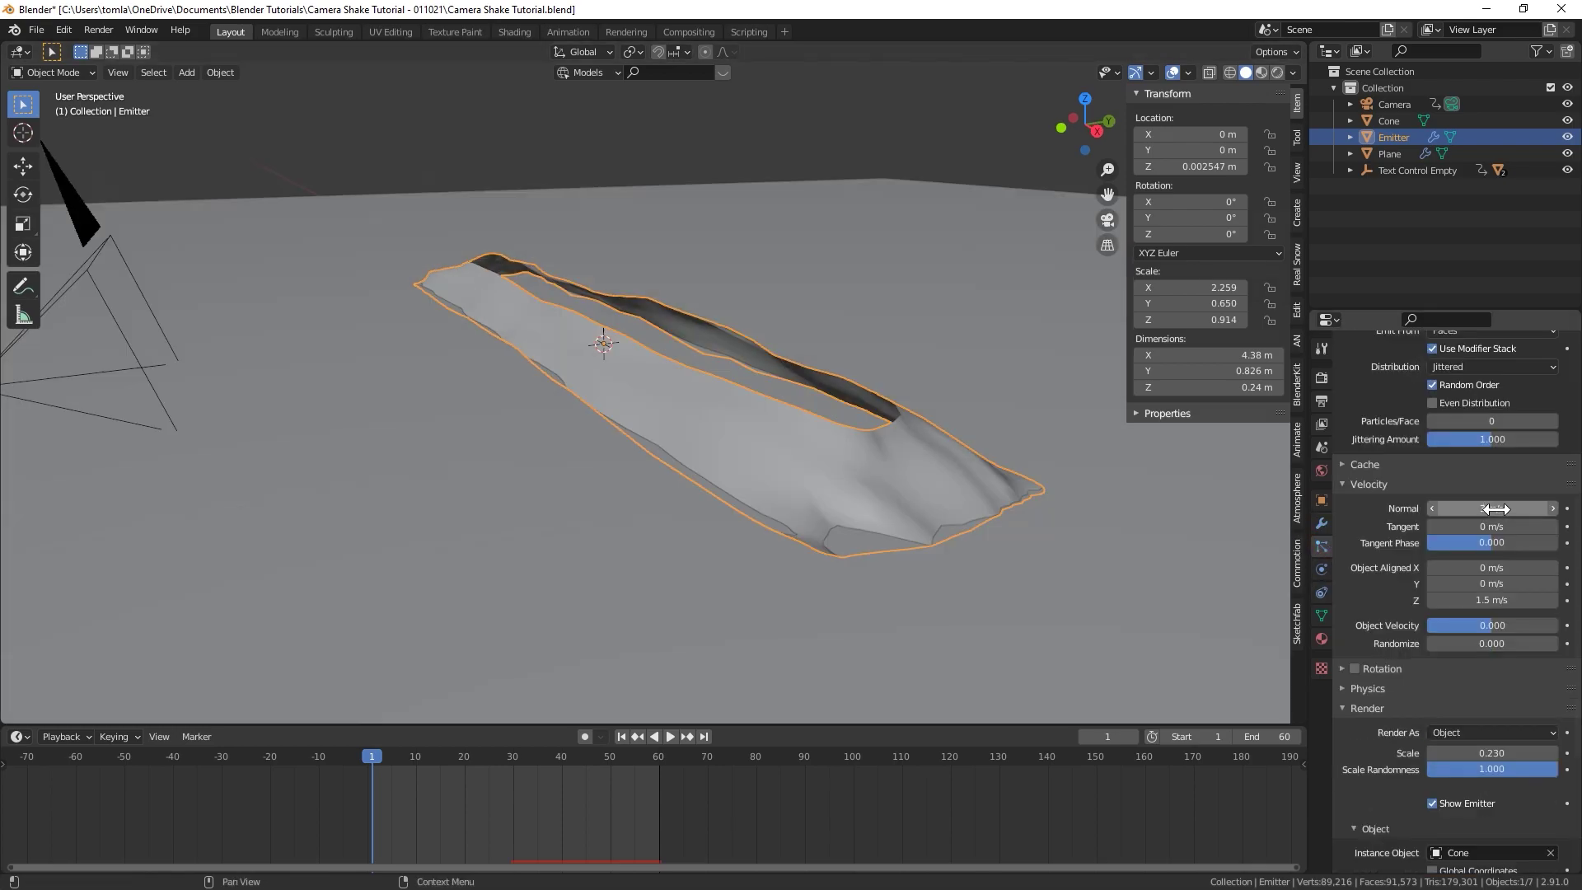
left_click(1496, 508)
key("Return")
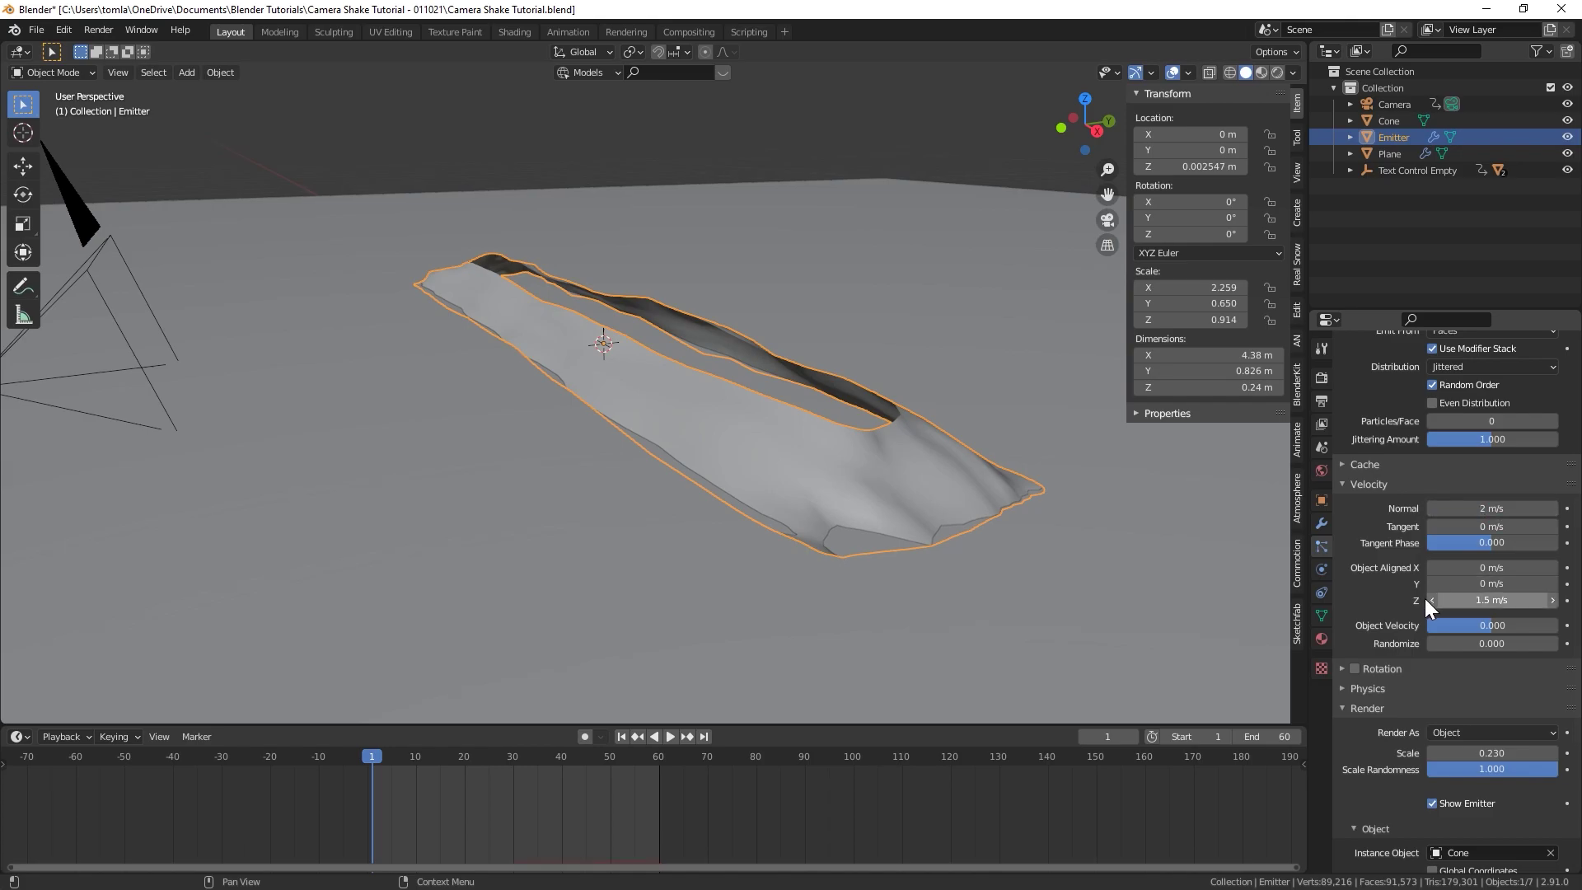
left_click(1474, 599)
type("1")
key("Return")
Step: Play the animation to check the slower debris around the text, stop it, and save the file
key("space")
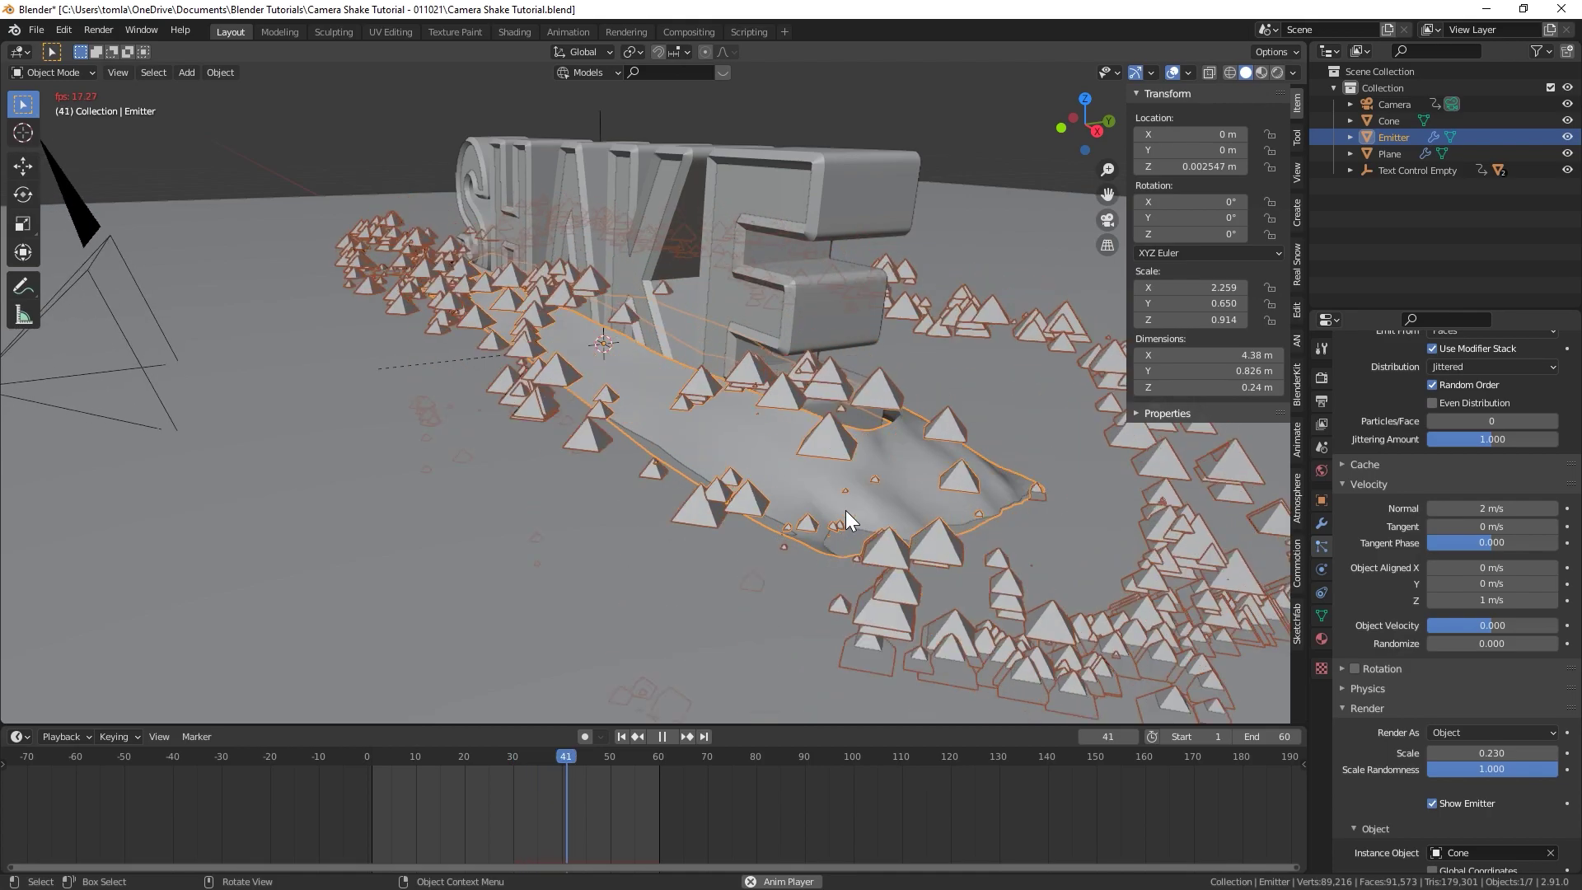
scroll(845, 511, "down", 4)
key("space")
key("ctrl+s")
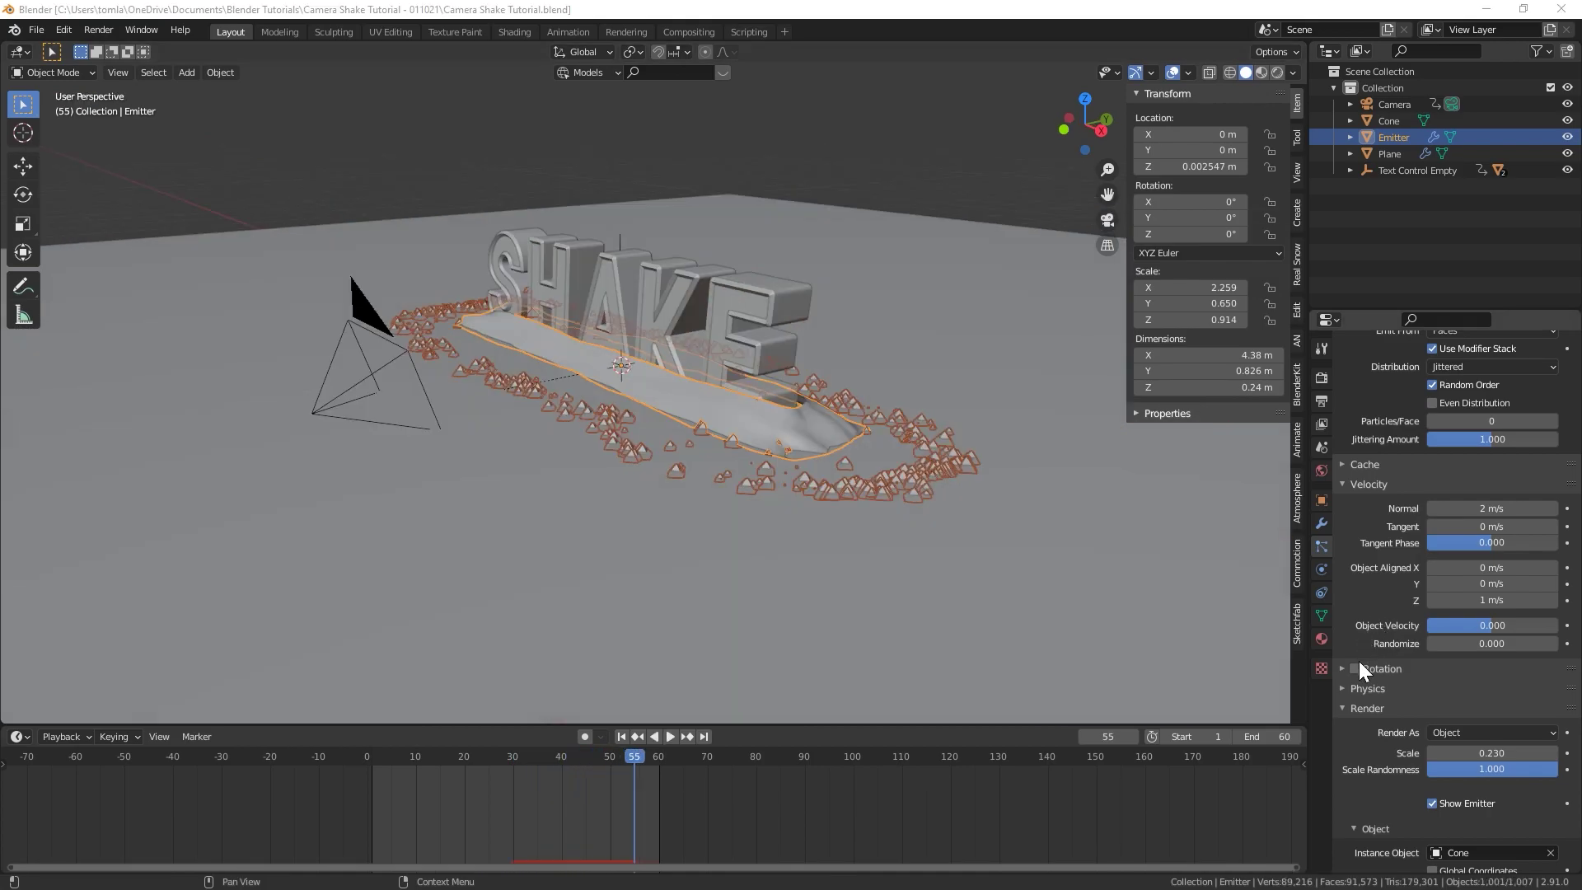
Step: Enable rotation for the Emitter's particles and set its Randomize value to 0.750
left_click(1355, 669)
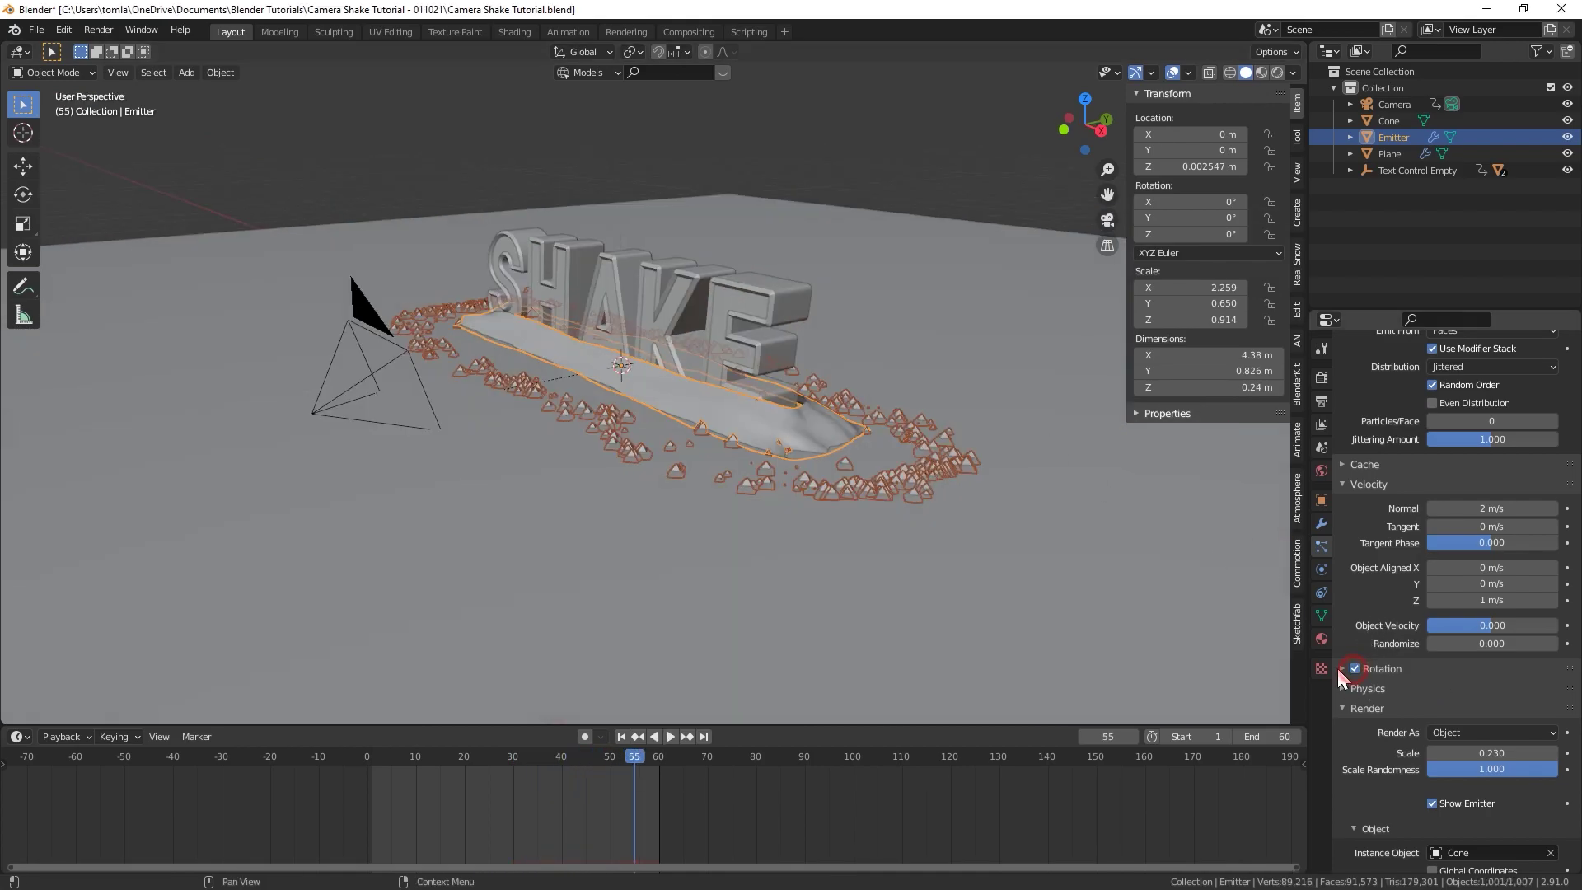
left_click(1343, 669)
scroll(1468, 613, "down", 3)
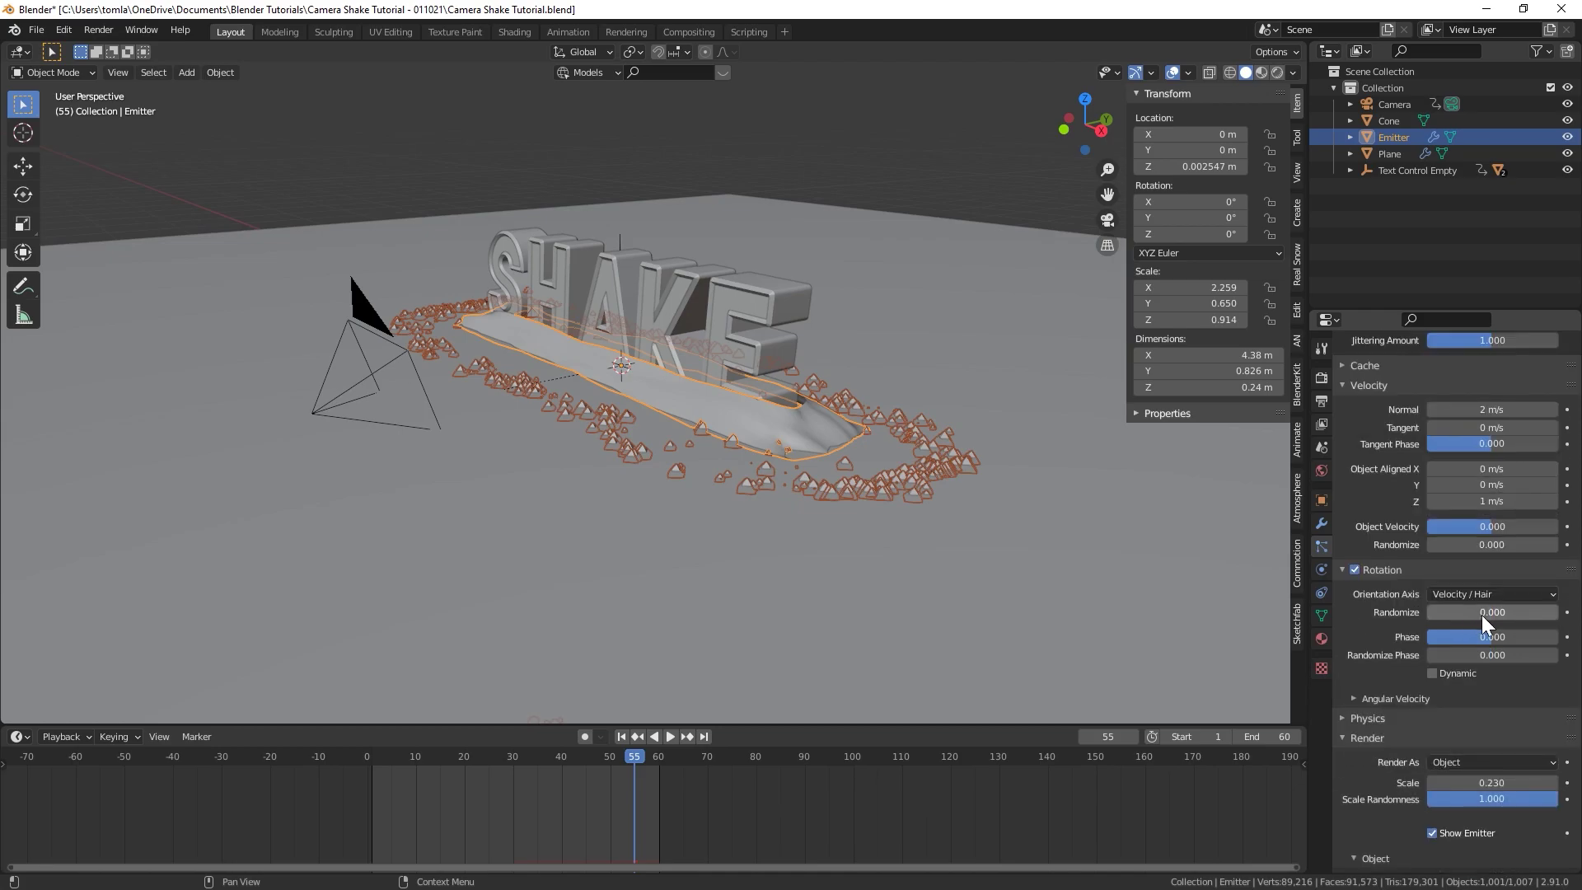
left_click(1483, 613)
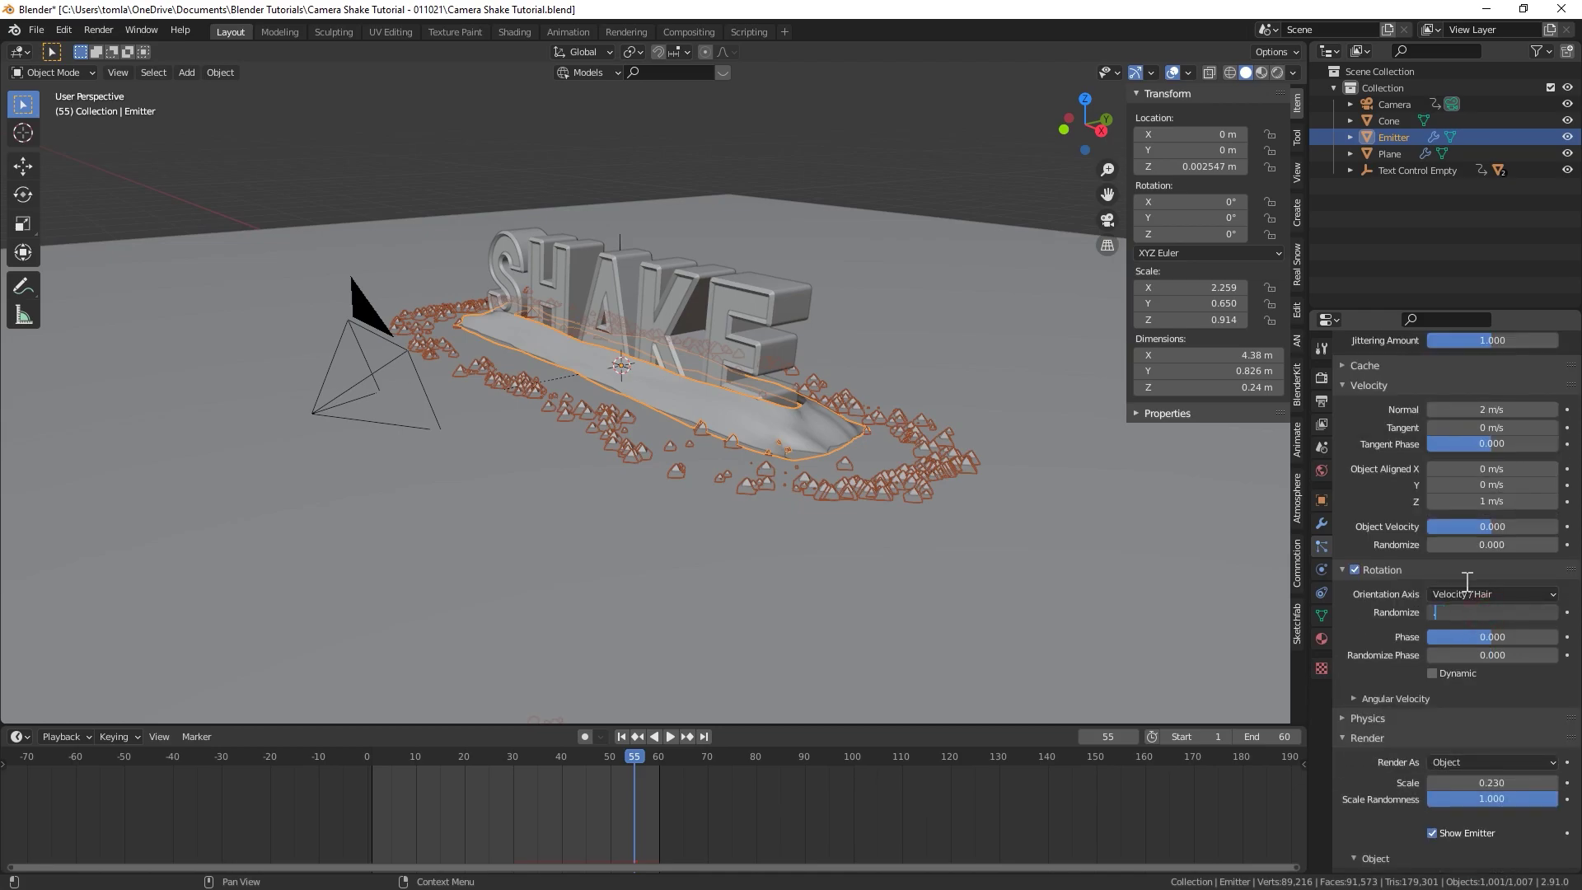
key("Return")
Step: Set the particles' Brownian force to 0.010 and play the animation to check the tumbling debris
scroll(1400, 609, "down", 3)
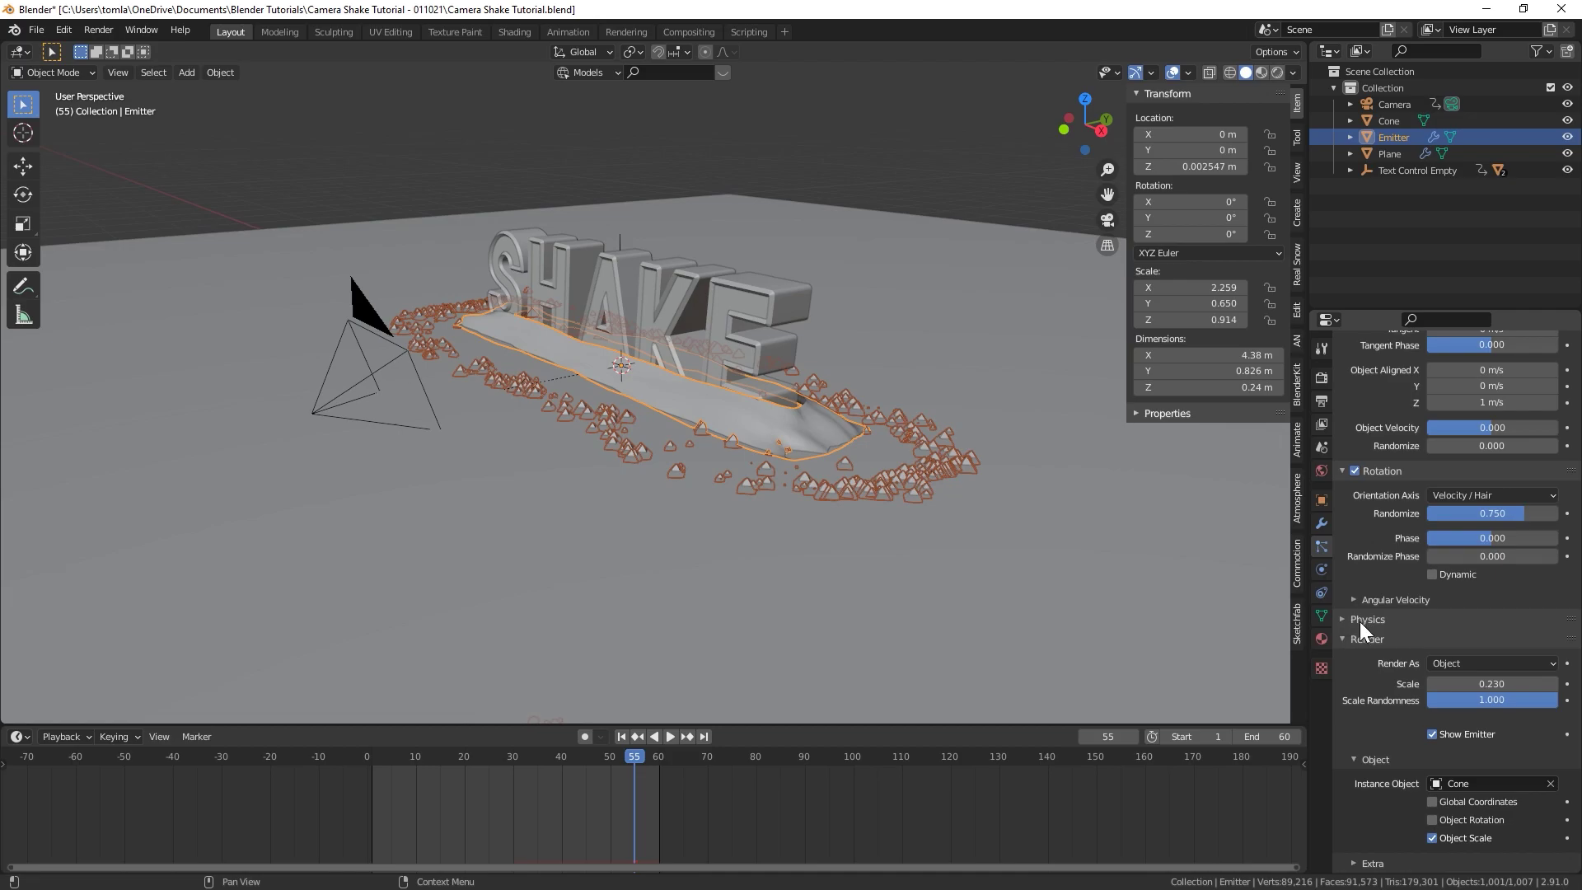
left_click(1363, 621)
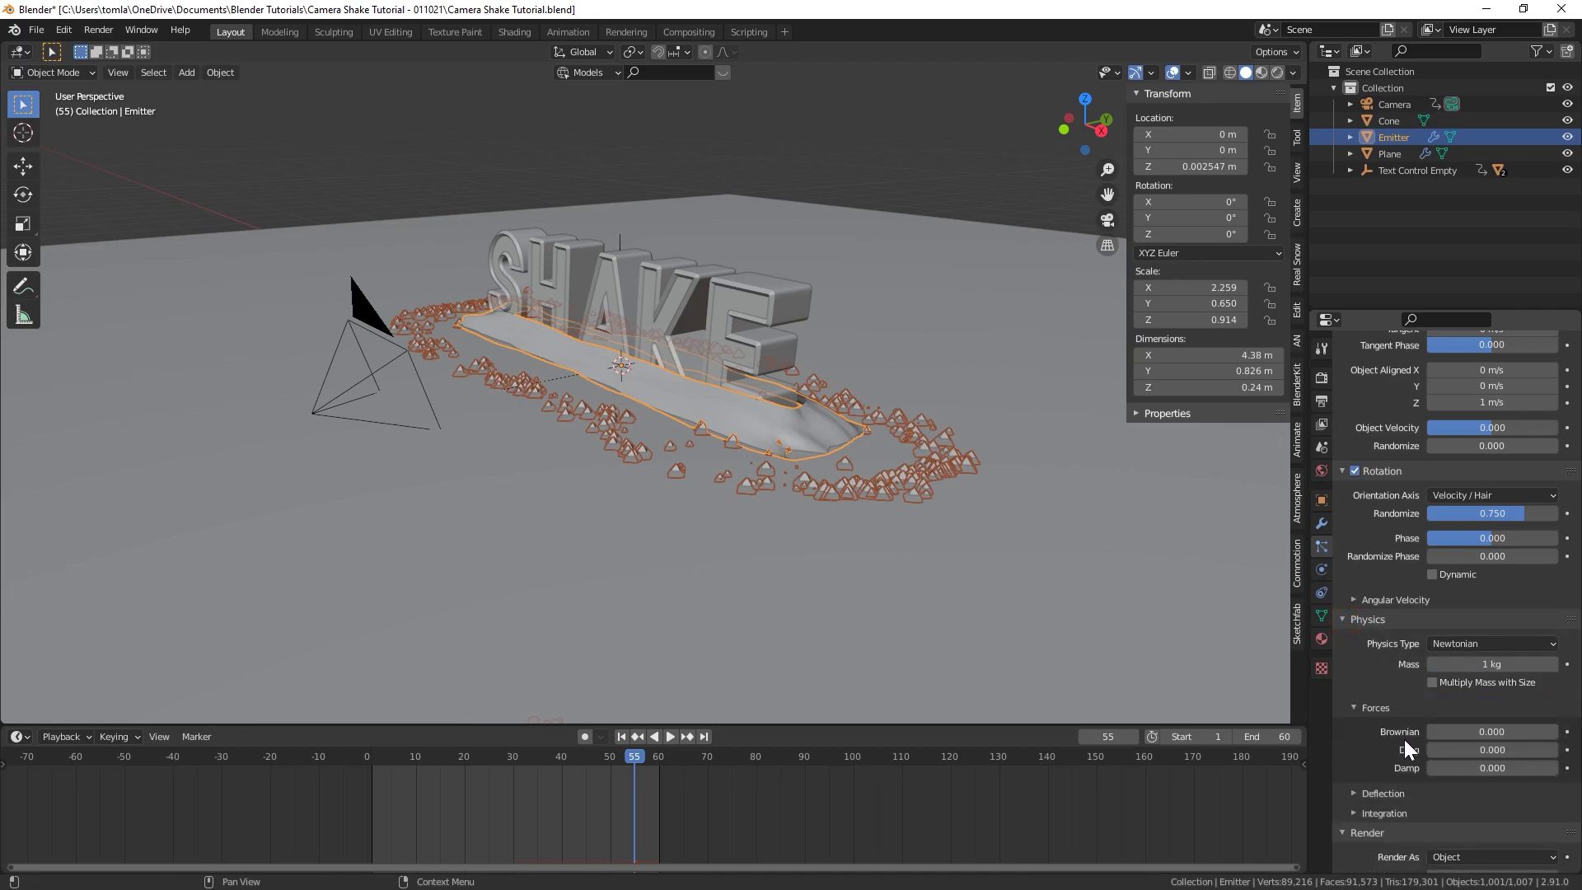
left_click(1491, 731)
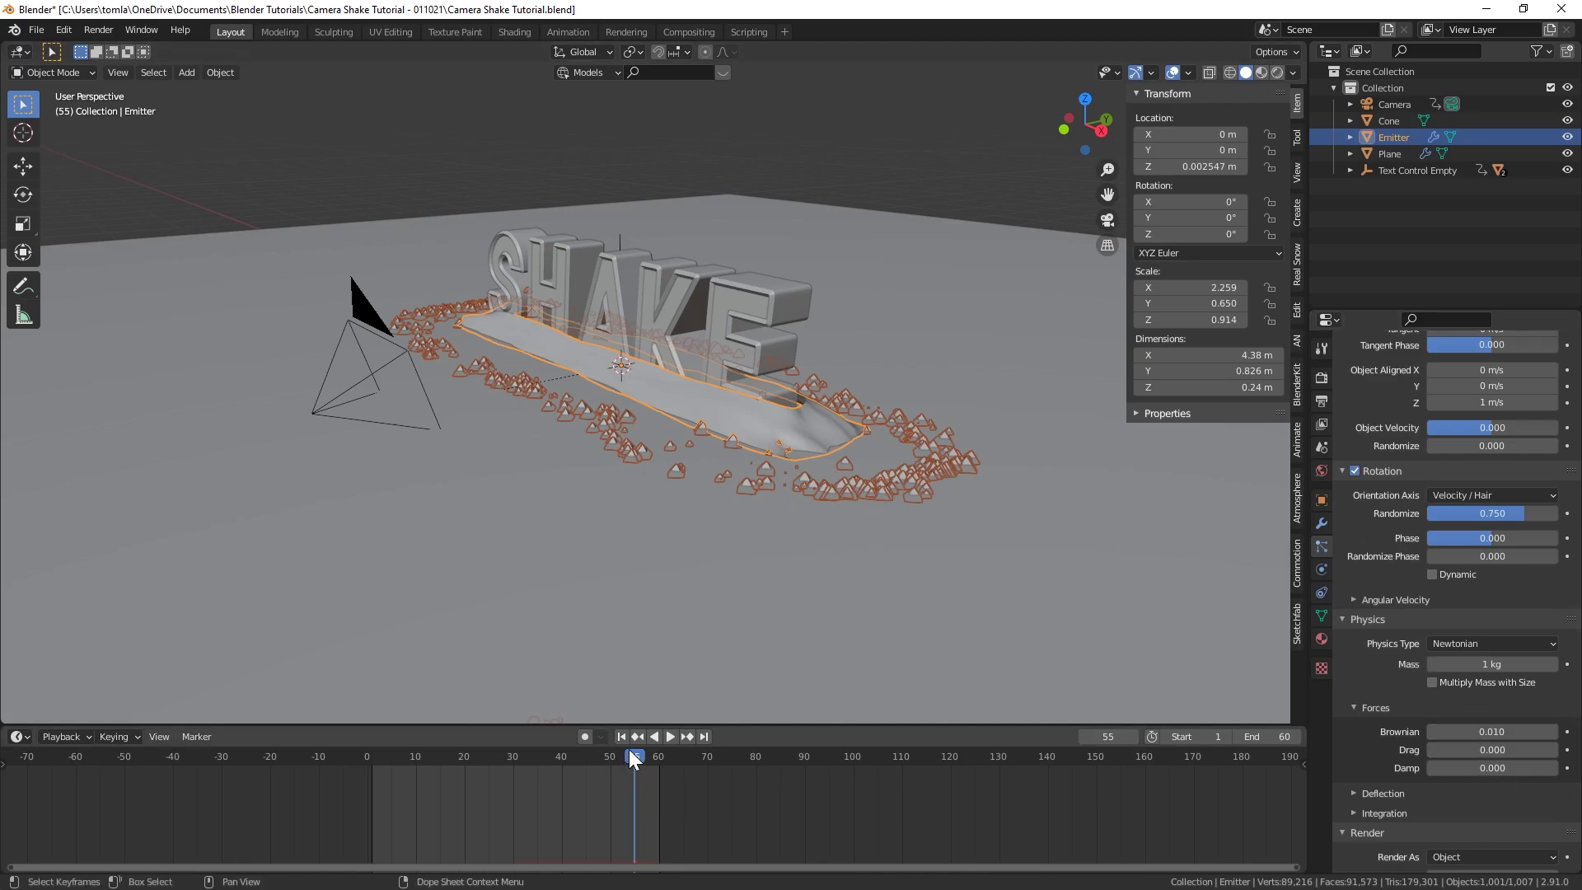
key("space")
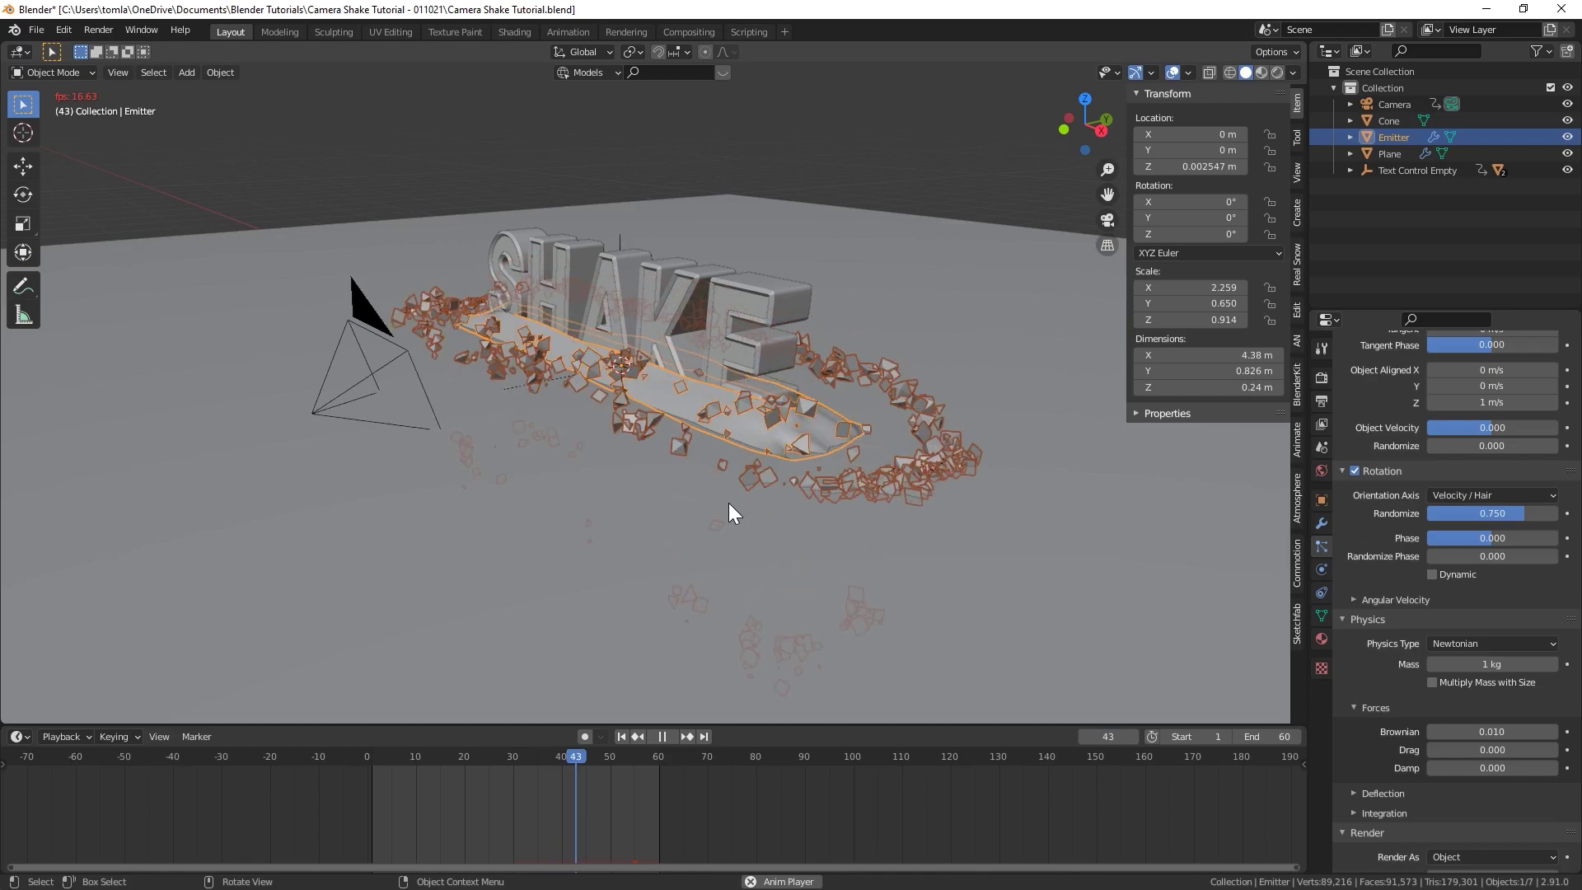
key("space")
middle_click_drag(819, 471, 752, 482)
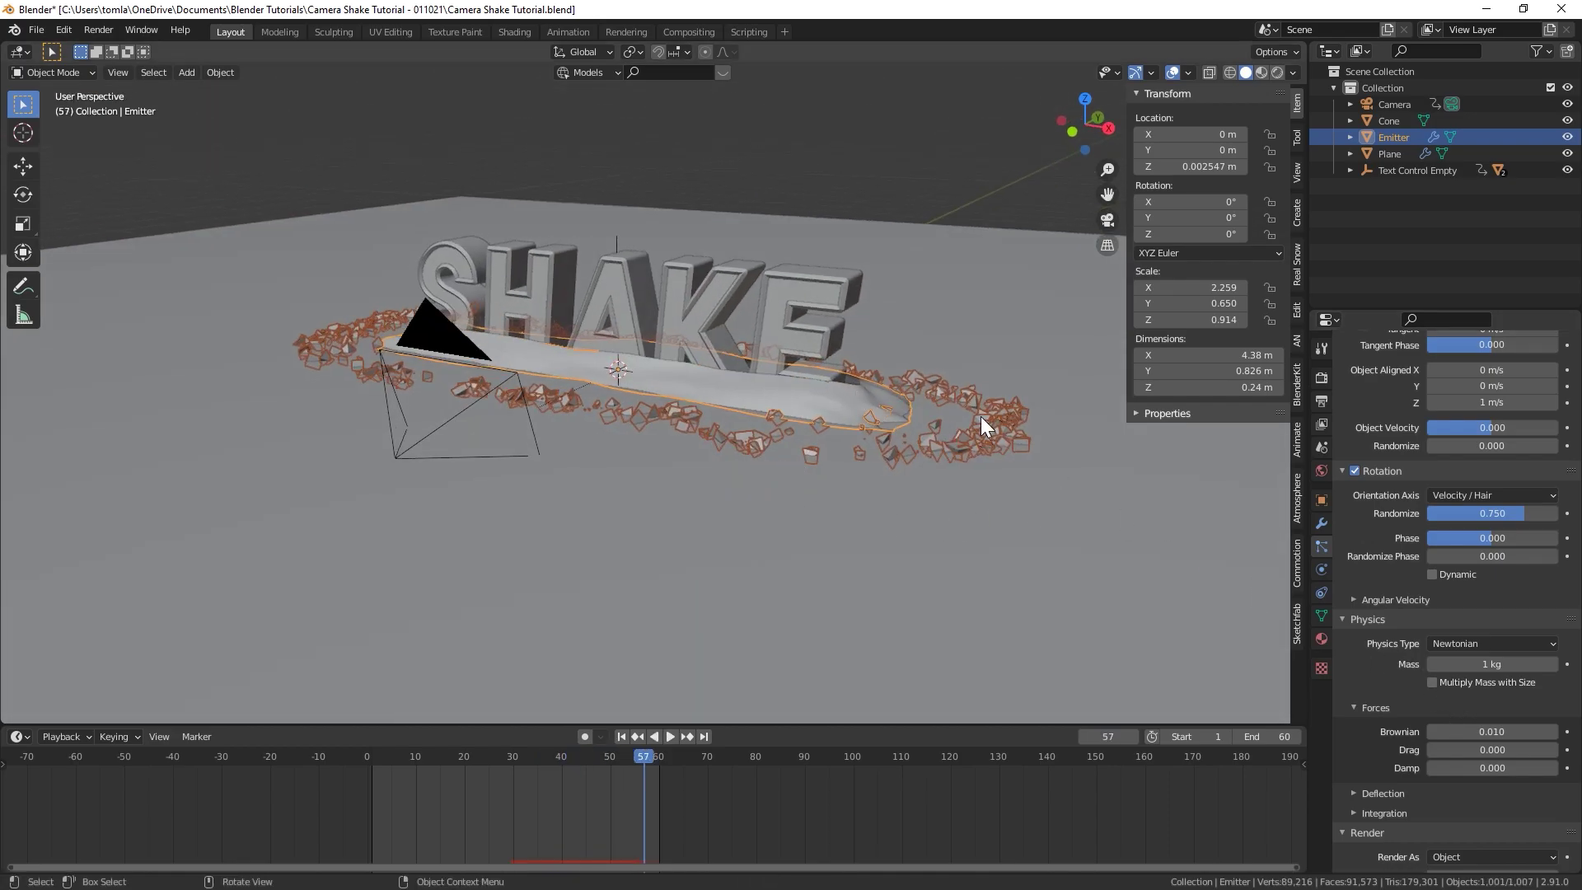
Step: Reduce the particles' render scale to 0.185
scroll(1417, 577, "down", 6)
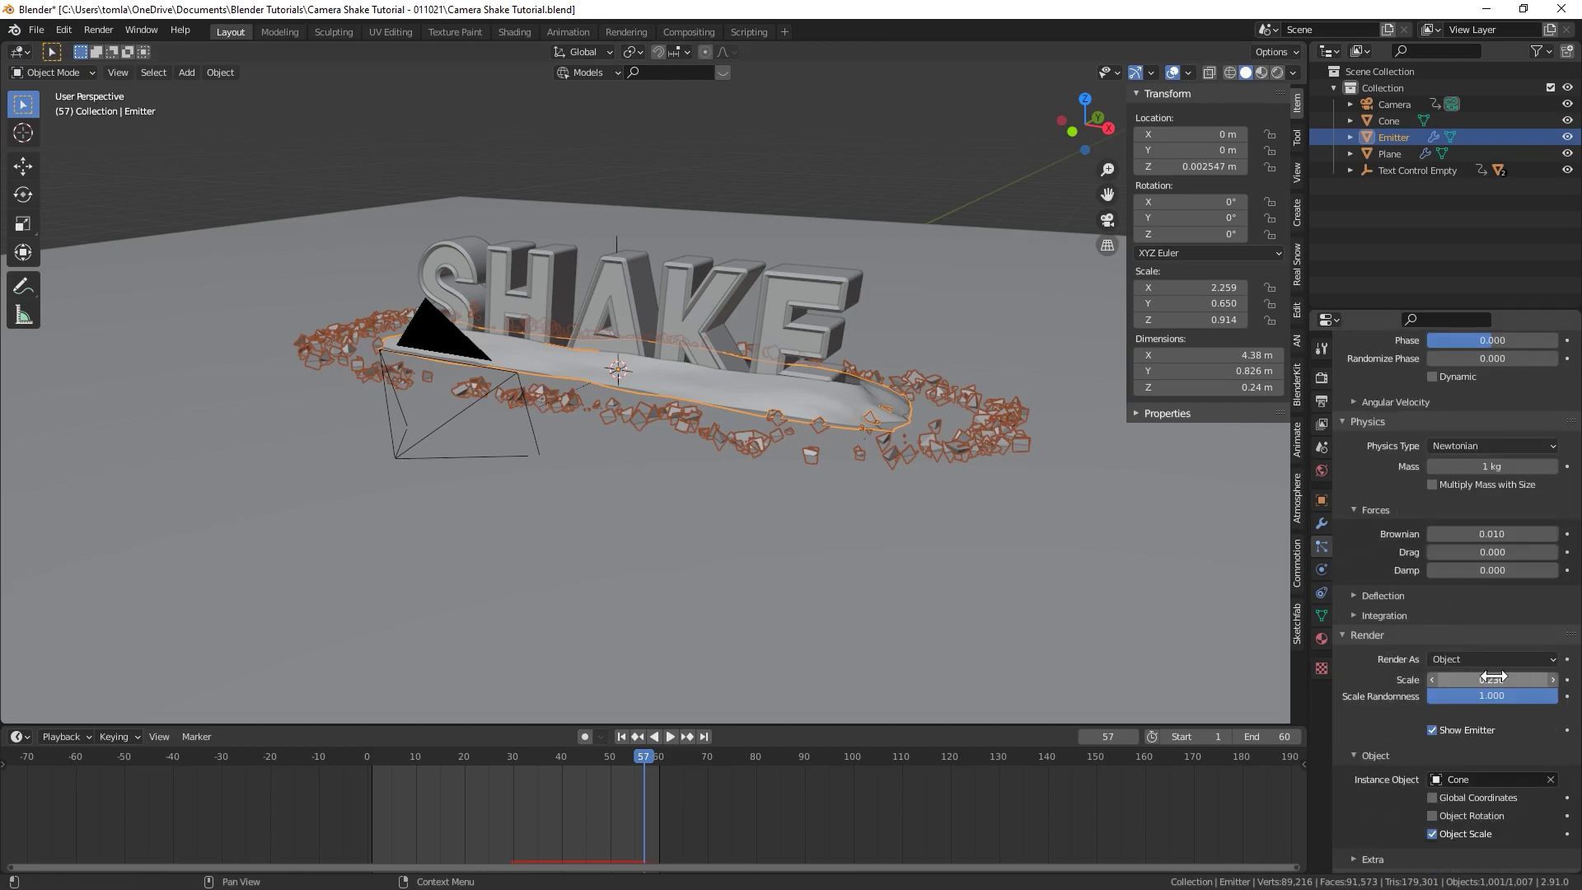
left_click(1502, 679)
key("BackSpace")
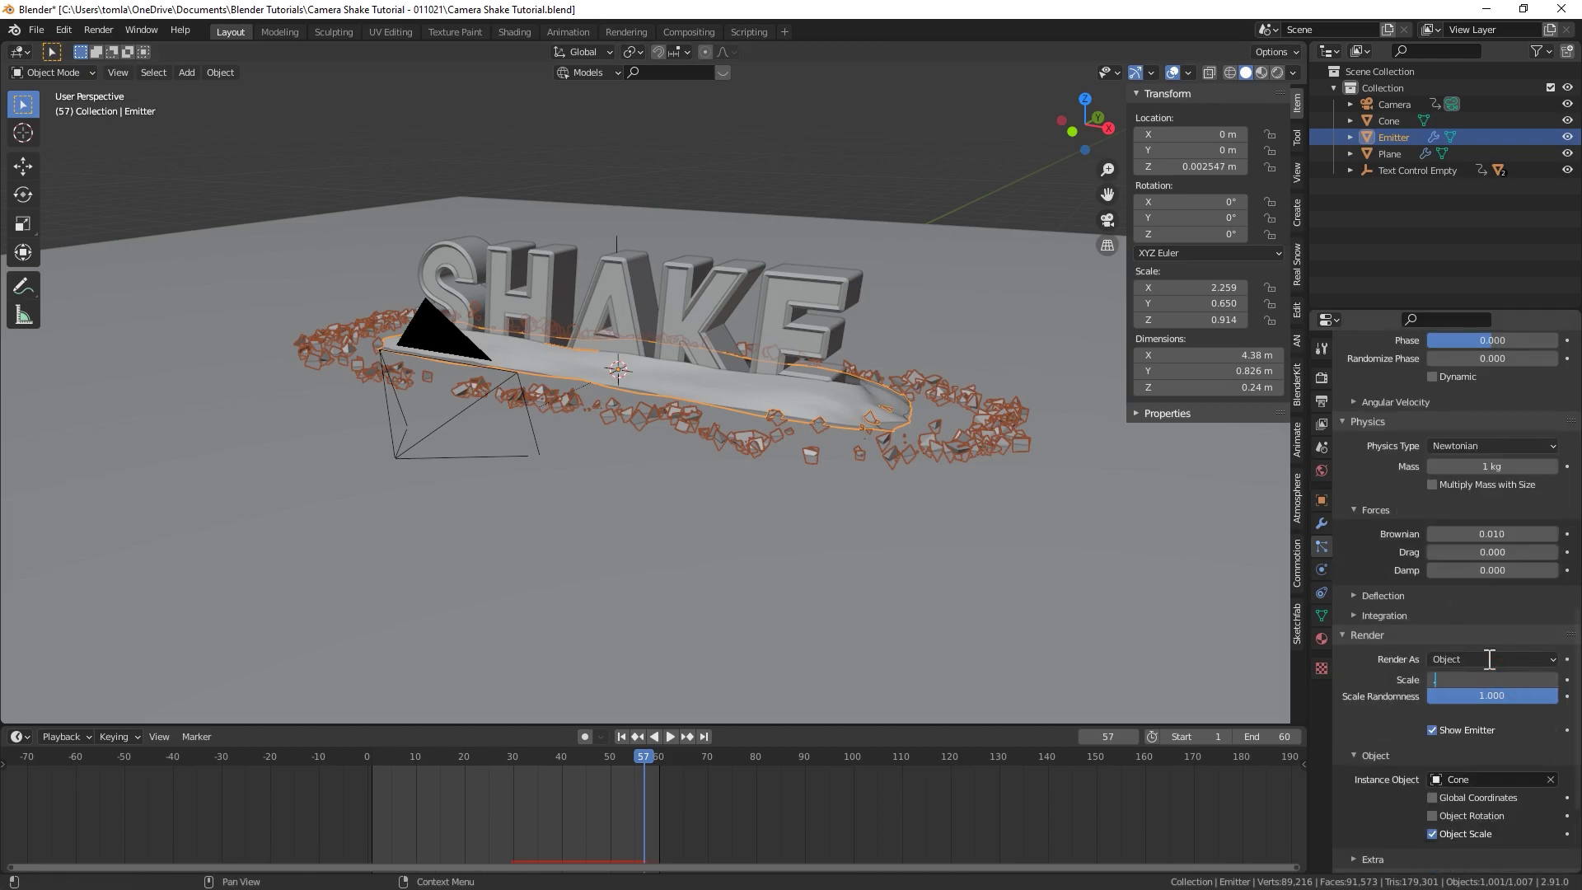
type(".18")
key("Return")
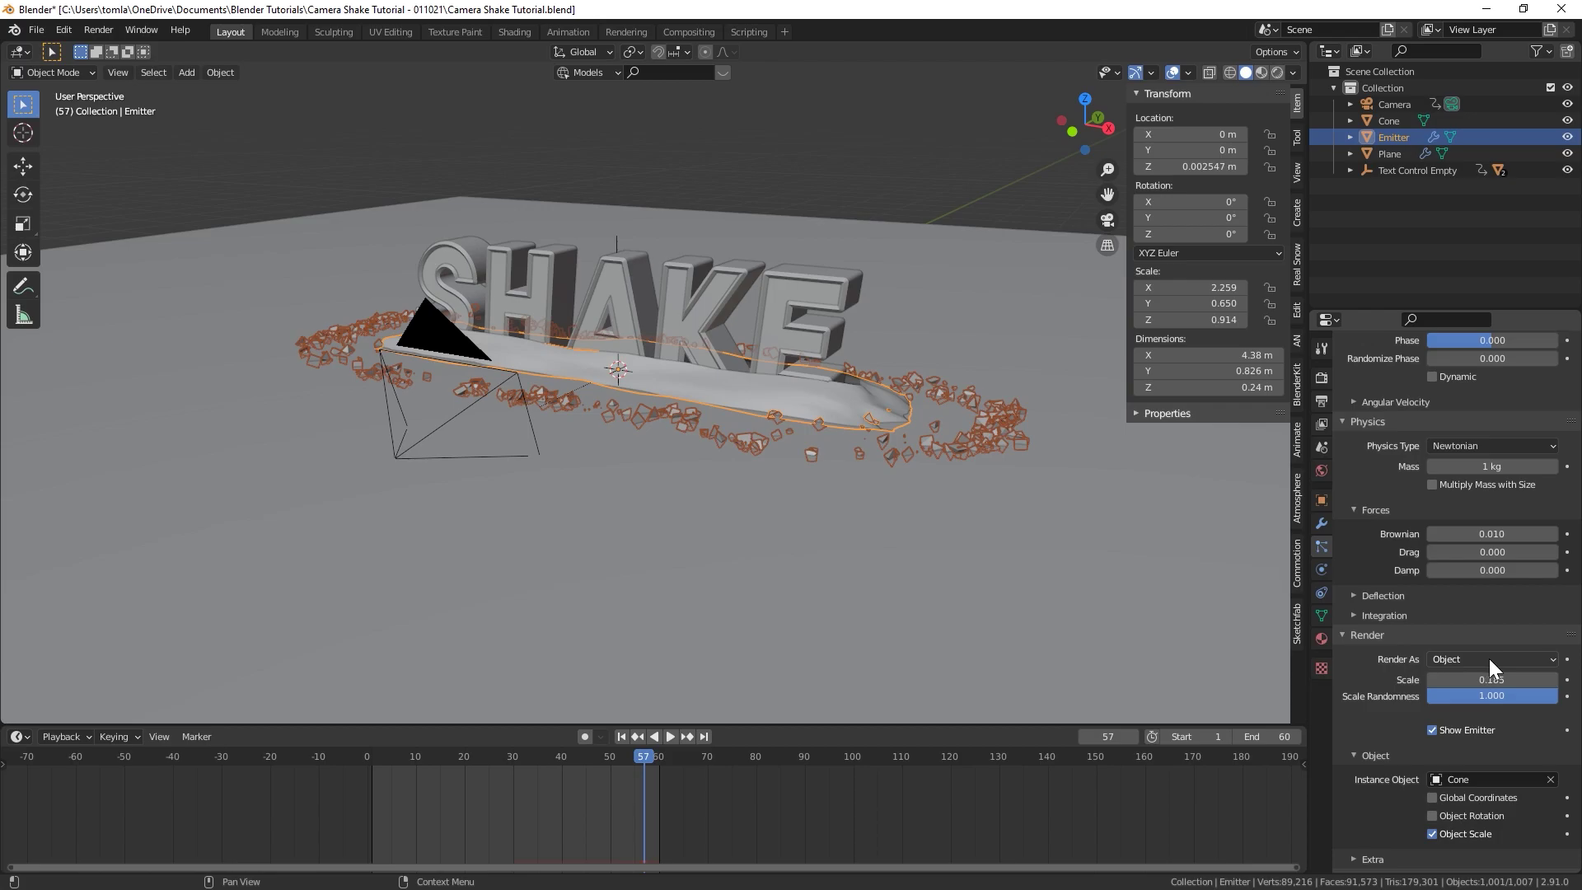
Step: Raise the Emitter's particle number to 1250 and save the file
scroll(1490, 659, "up", 10)
middle_click_drag(798, 394, 641, 441)
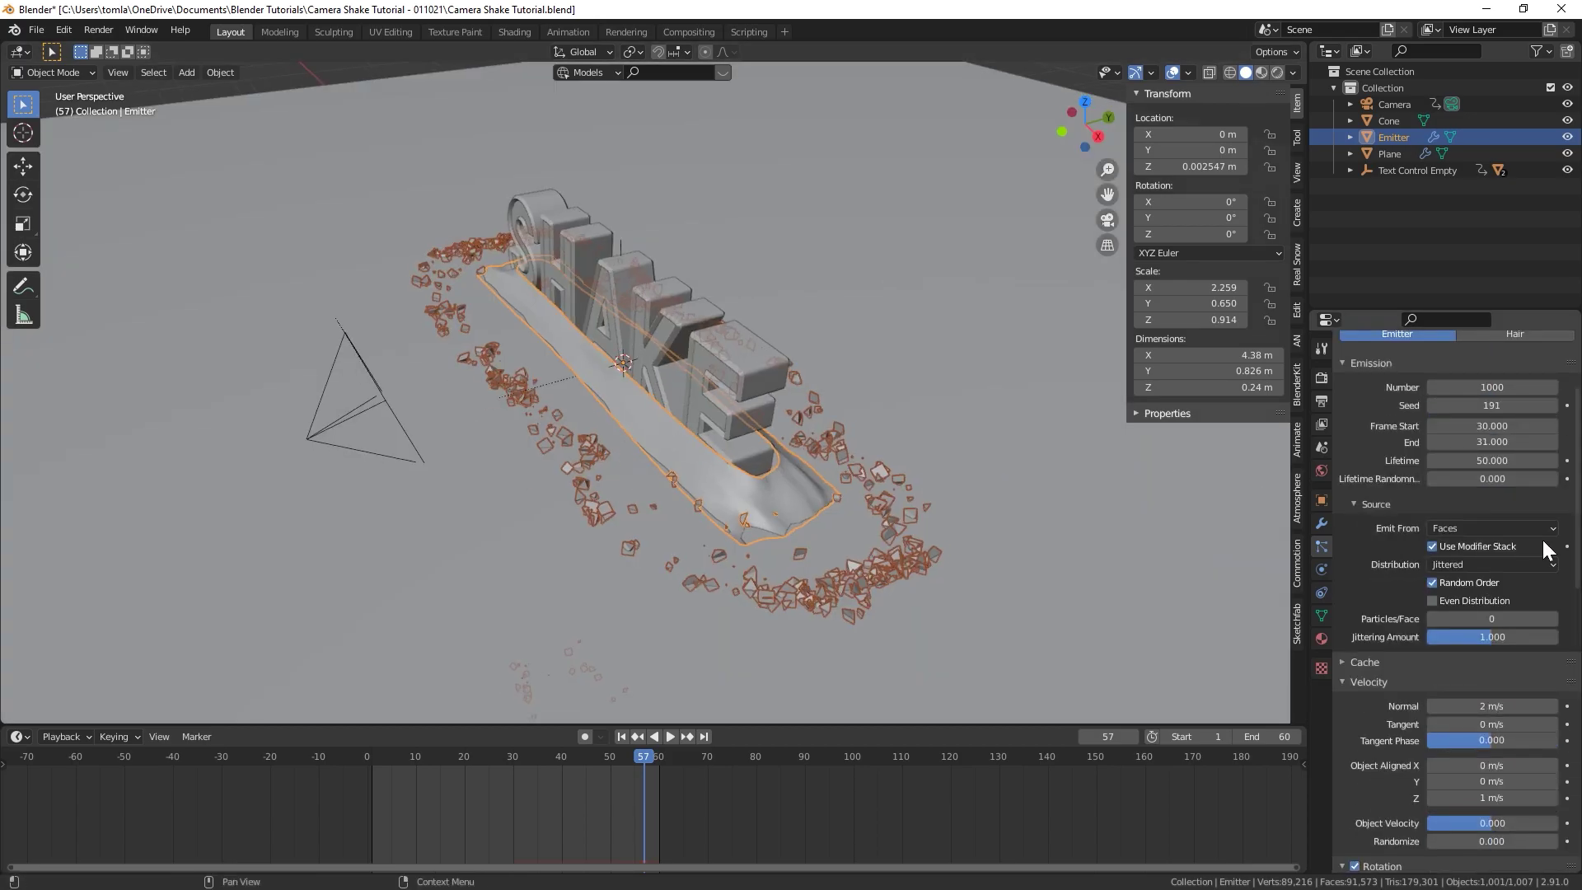
left_click(1501, 387)
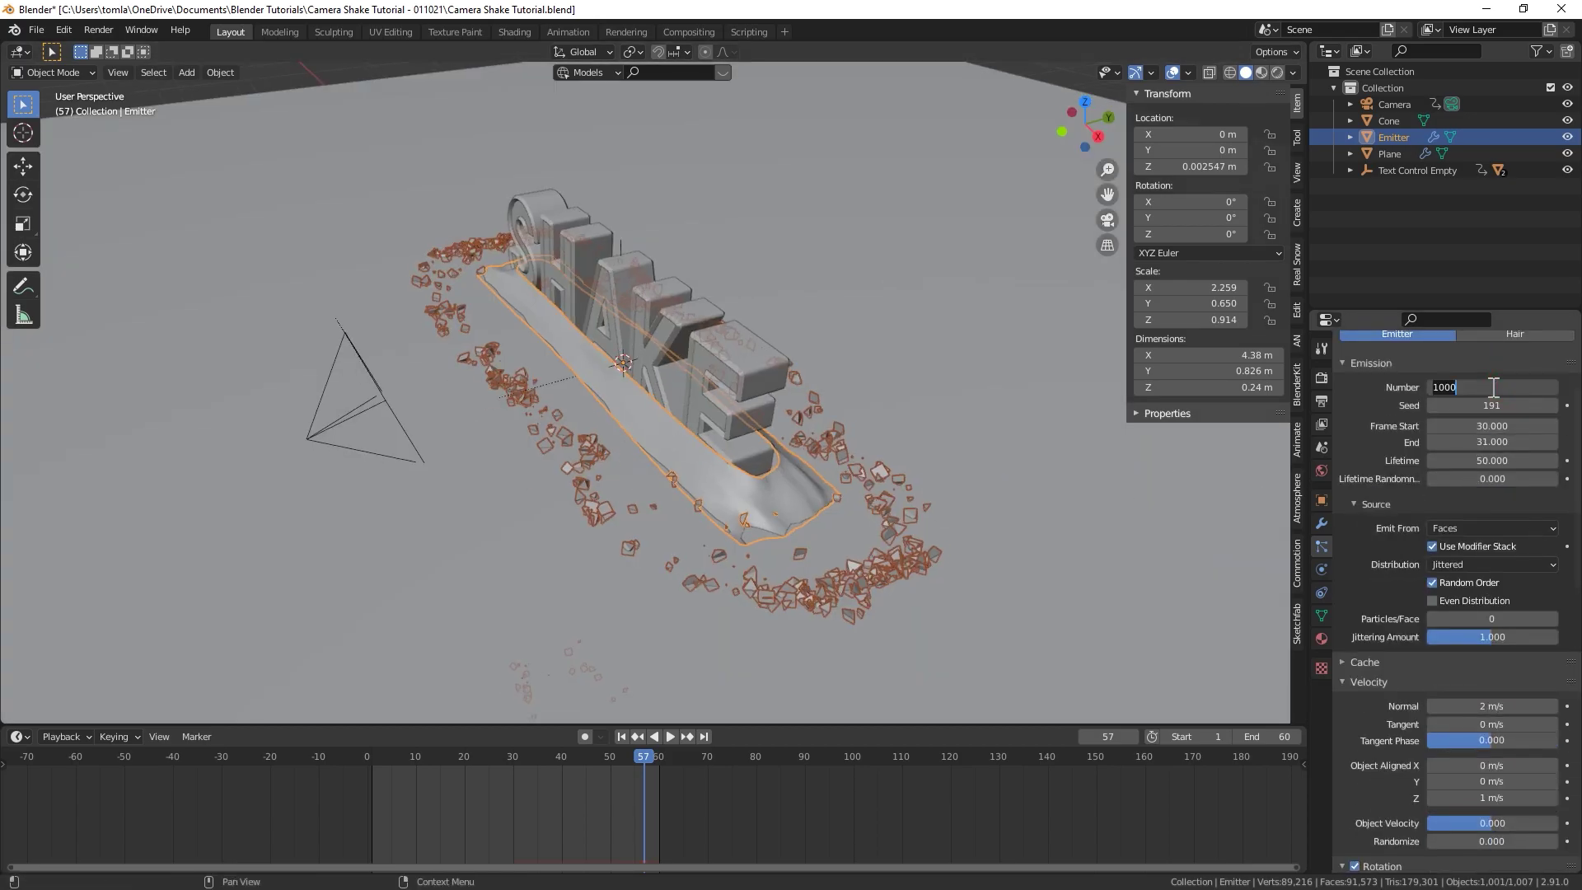
type("1250")
key("Return")
key("ctrl+s")
Step: Play the animation while viewing the denser debris from the text's end, and return to frame 1
key("space")
middle_click_drag(824, 428, 643, 445)
key("space")
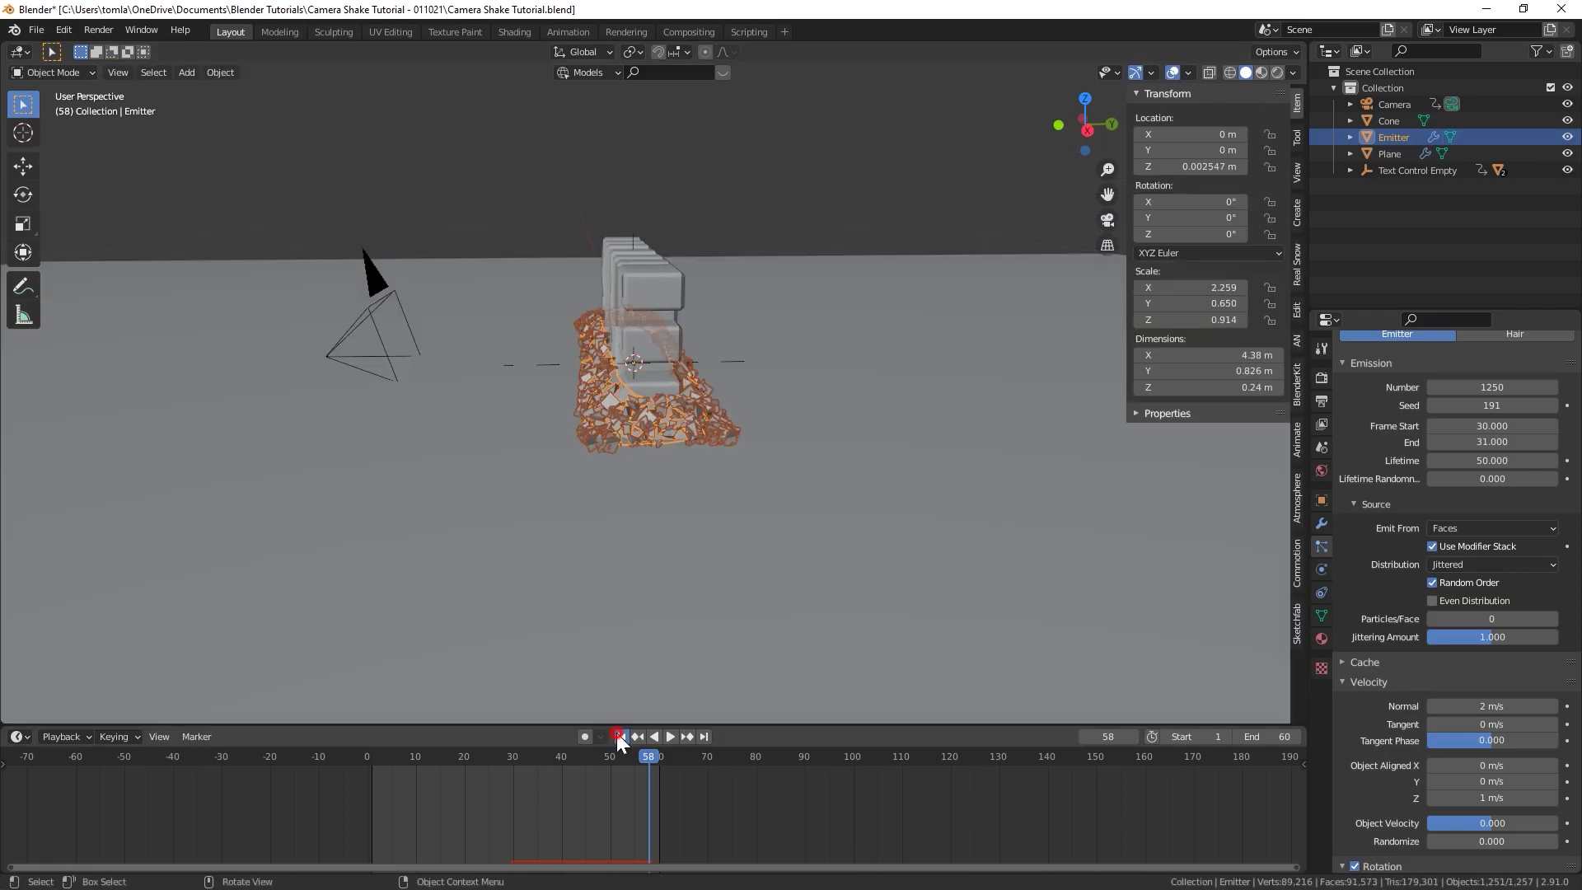
left_click(621, 736)
Step: Set the particles' Normal velocity to 3 m/s and save the file
middle_click_drag(1121, 477, 972, 441)
scroll(1479, 573, "down", 4)
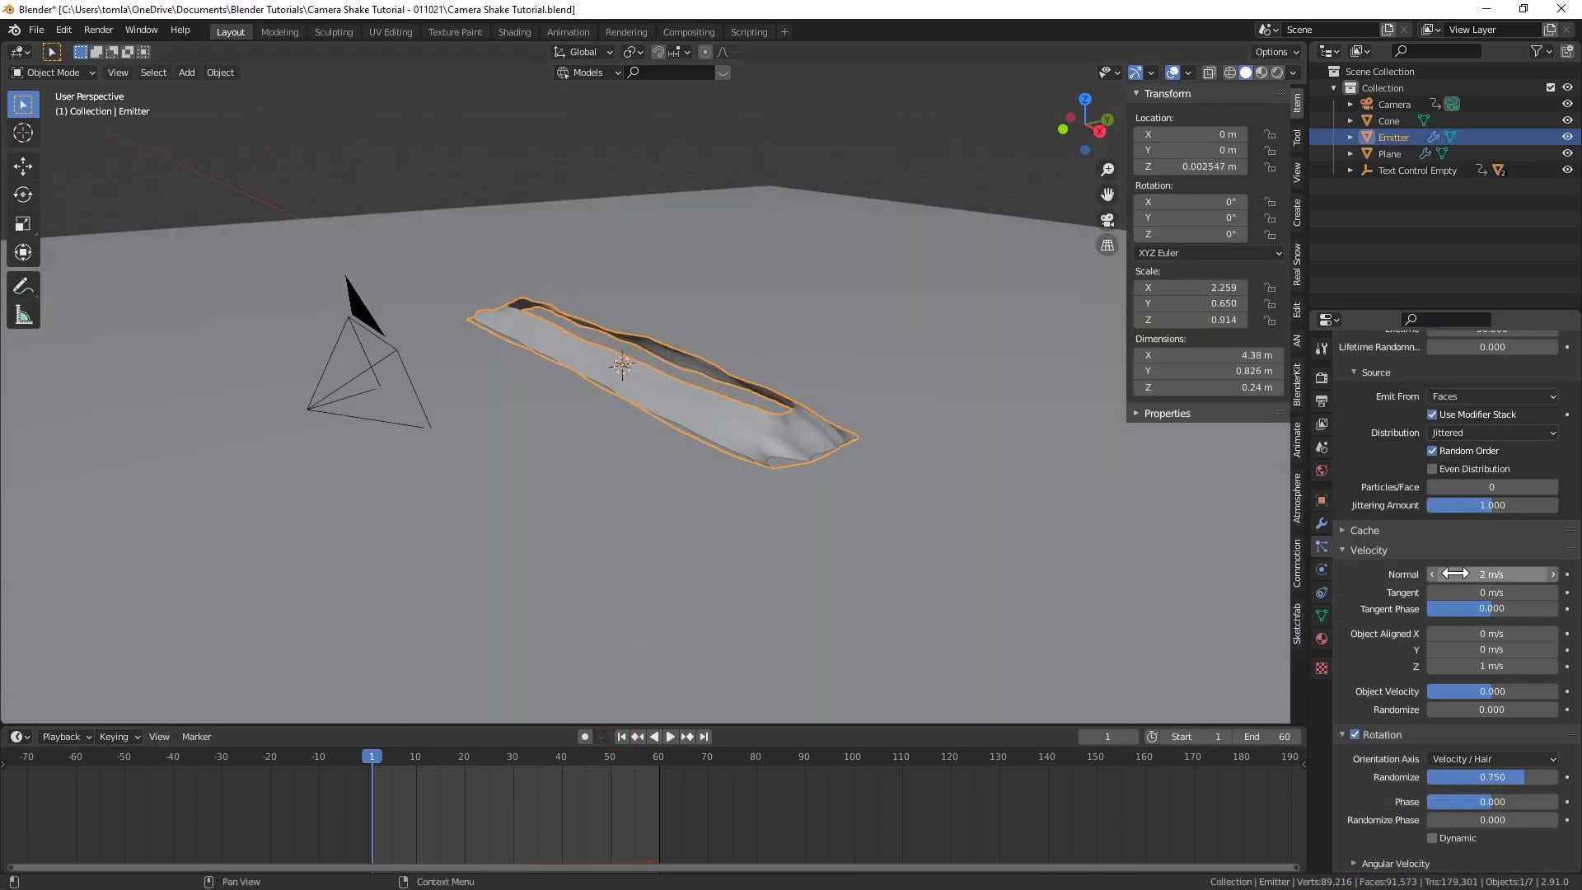
left_click(1487, 574)
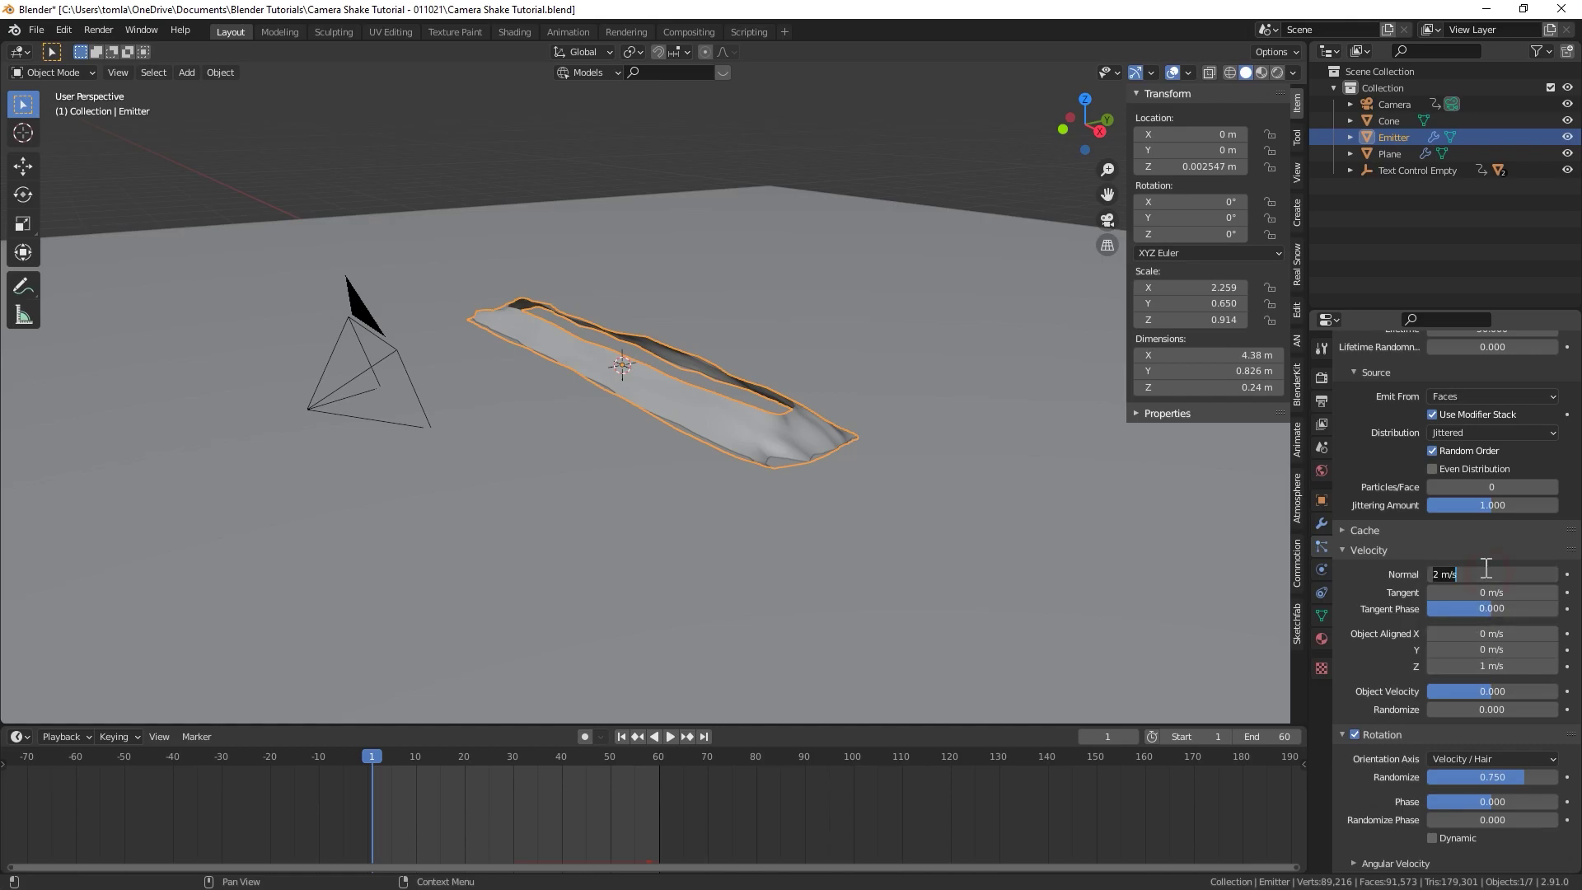
key("Return")
key("ctrl+s")
Step: Play the animation to check the wider debris spread, switch to the camera view, and stop playback
left_click(669, 736)
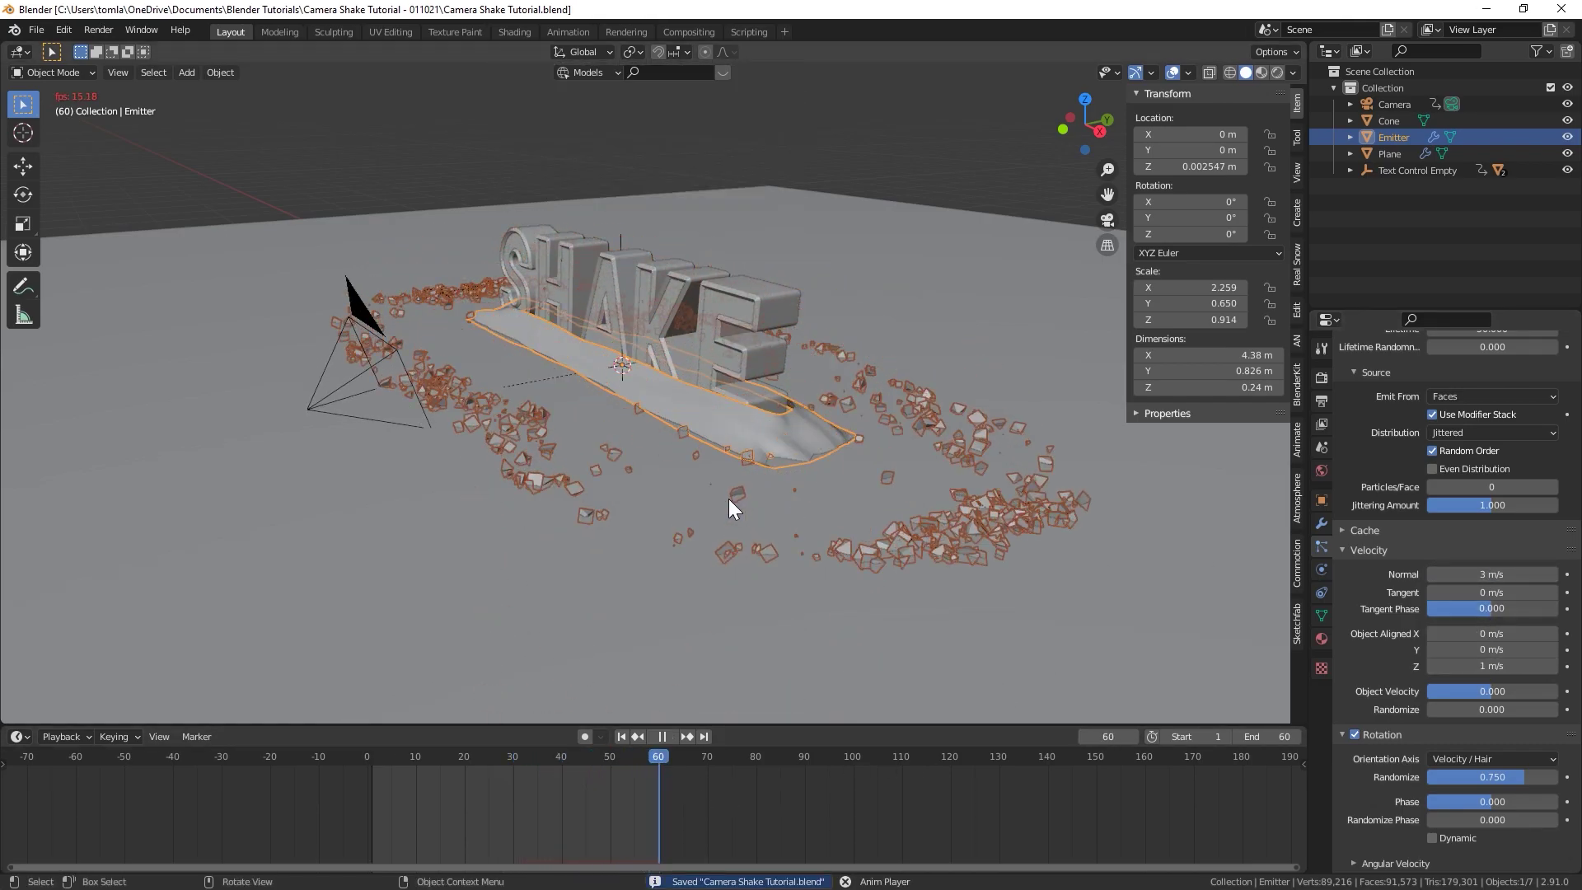
key("KP_0")
key("space")
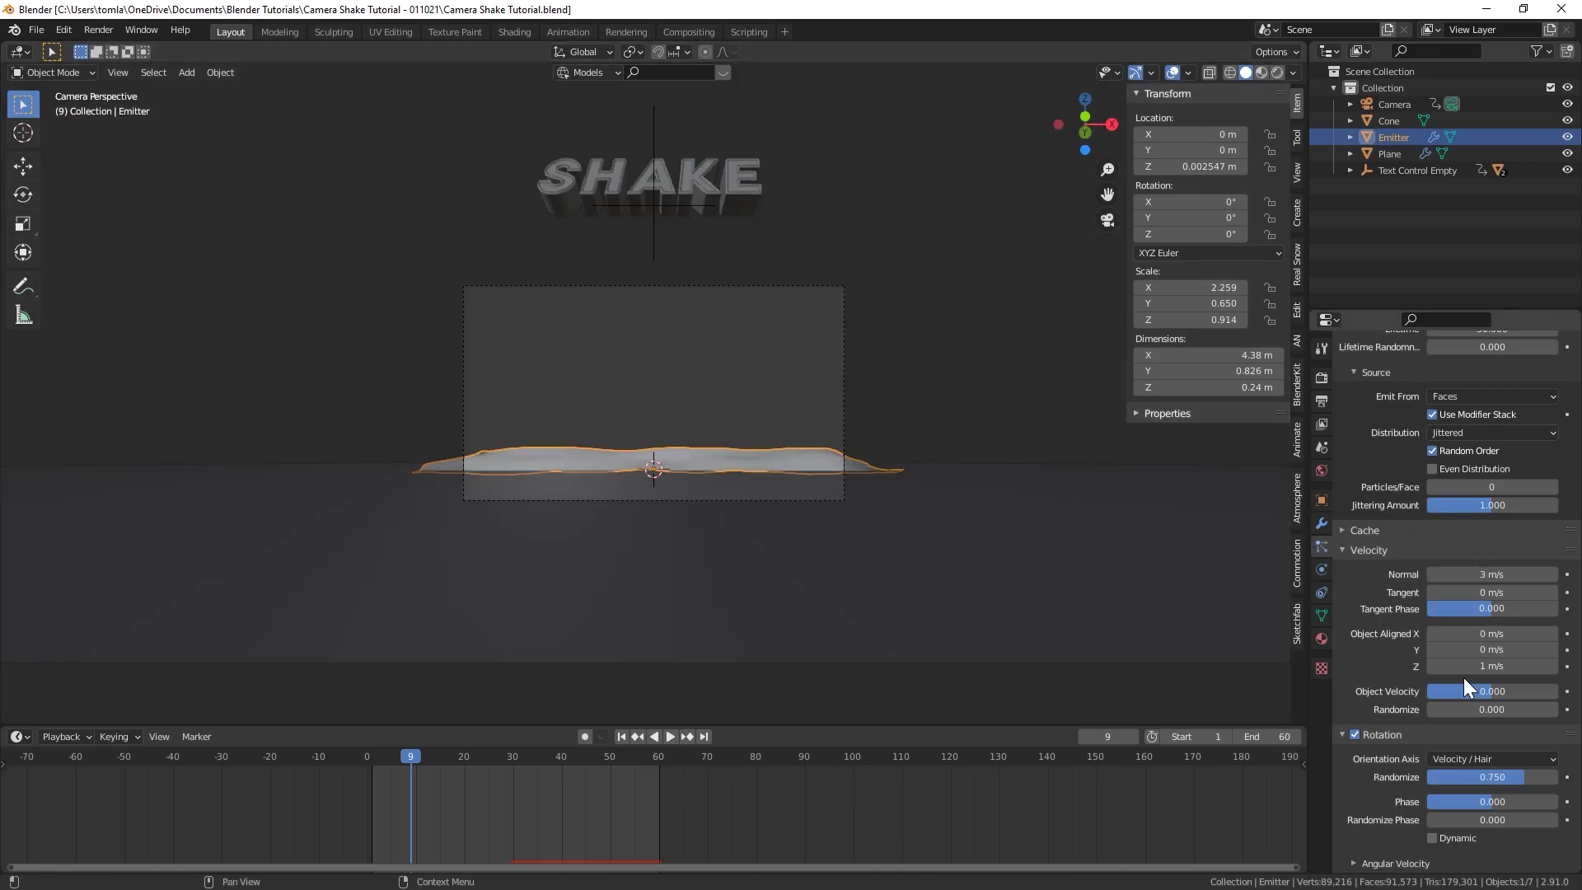
Step: Turn off Show Emitter for the particle system in both the render and the viewport display
scroll(1456, 676, "down", 10)
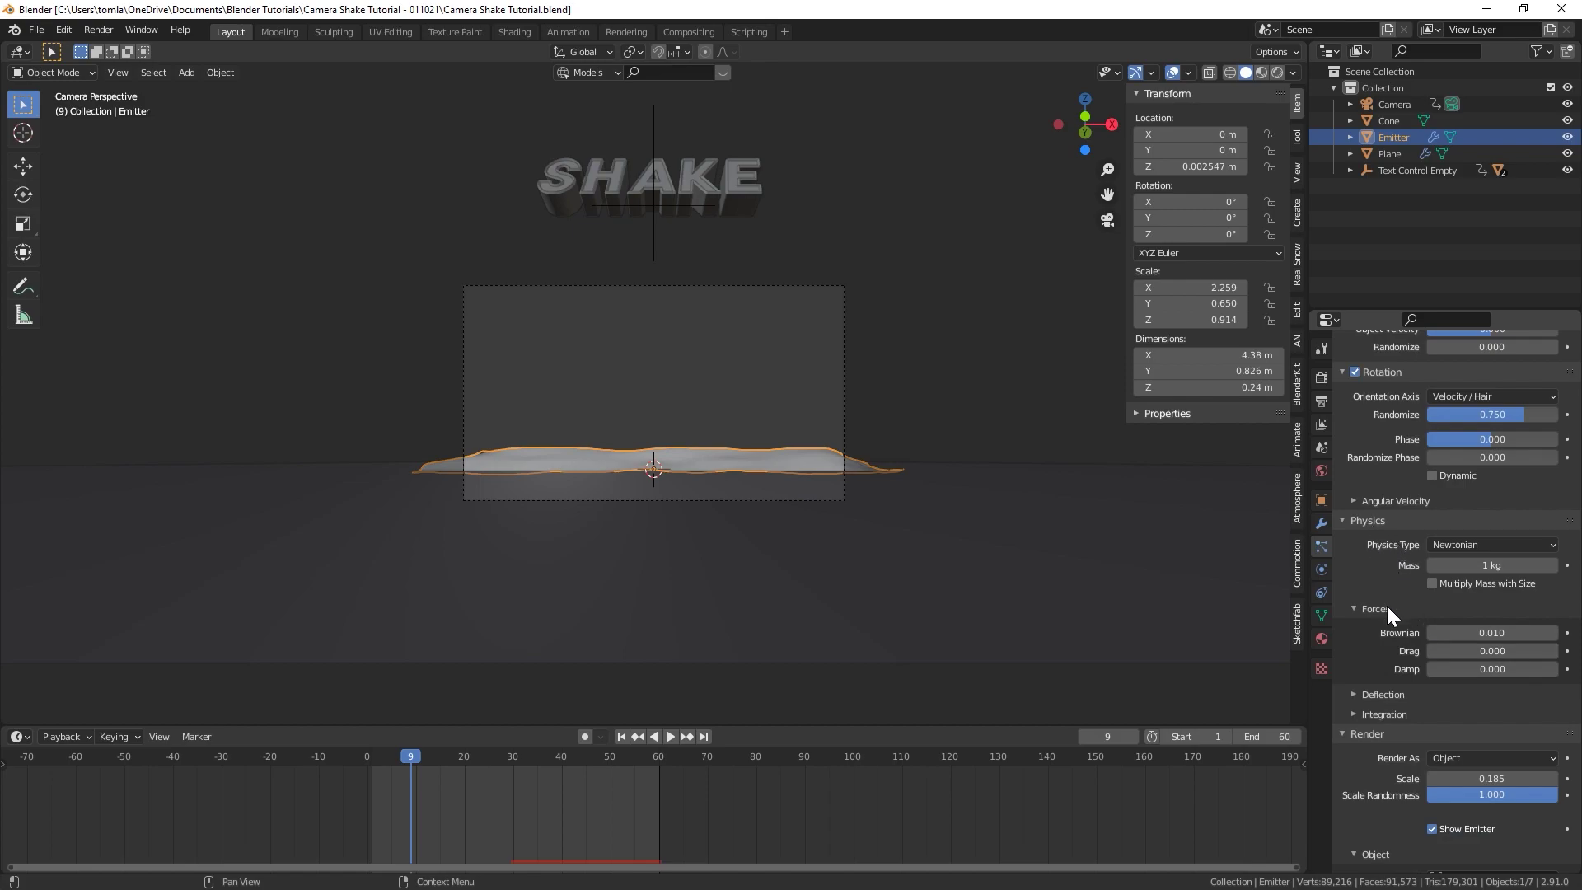
scroll(1446, 672, "down", 5)
left_click(1433, 664)
scroll(1376, 759, "down", 3)
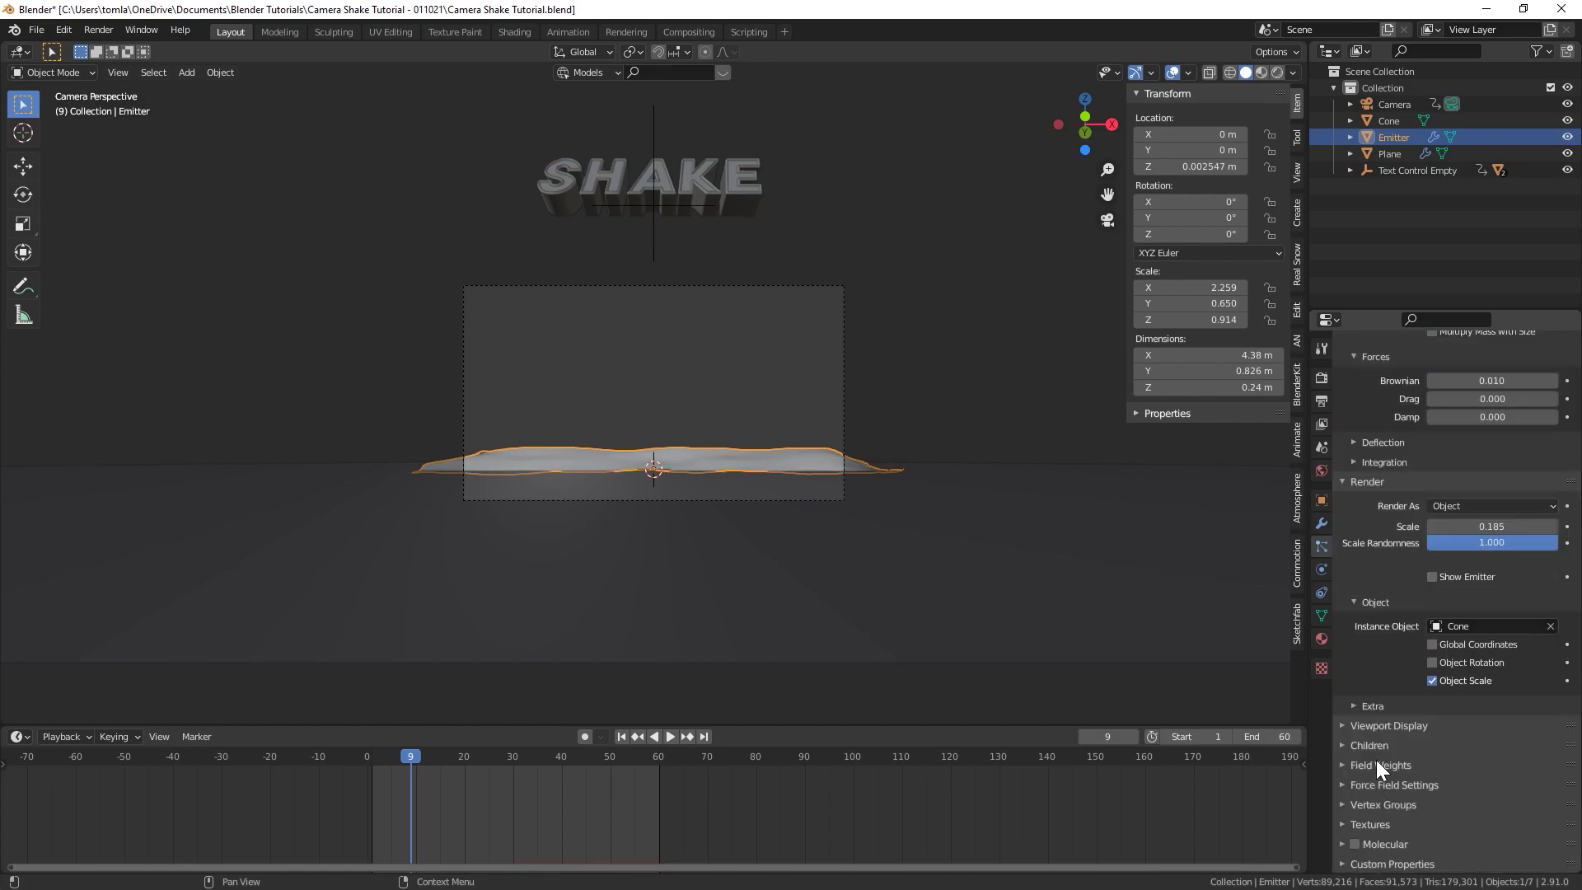
left_click(1340, 725)
scroll(1401, 720, "down", 4)
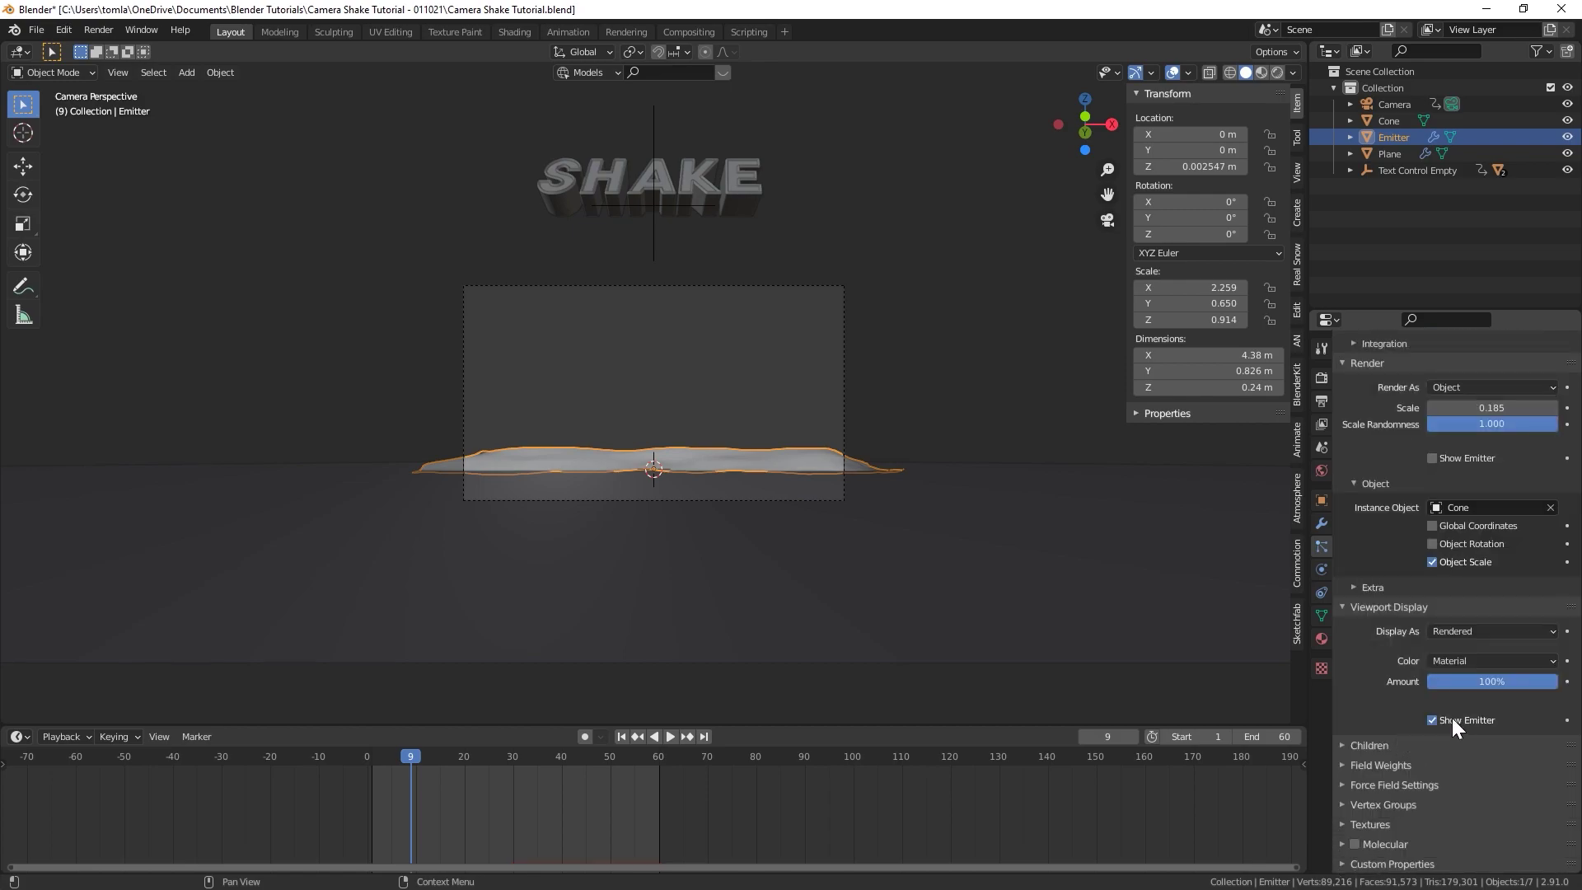
left_click(1432, 720)
Step: Deselect everything, play the animation through the camera without the emitter mesh, and save the file
left_click(929, 349)
key("space")
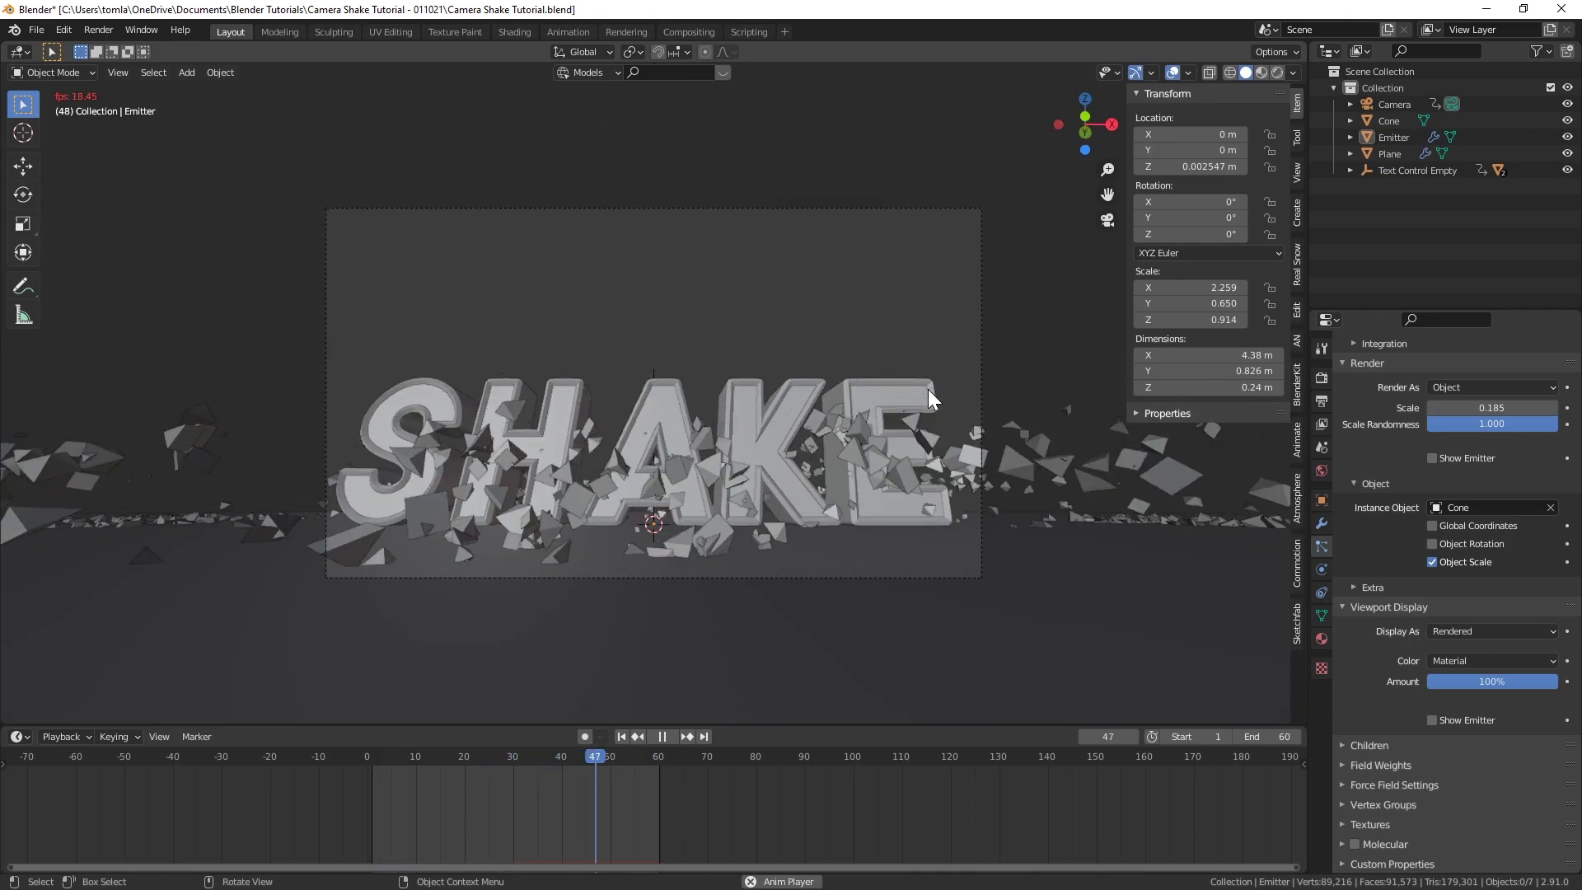
key("space")
key("ctrl+s")
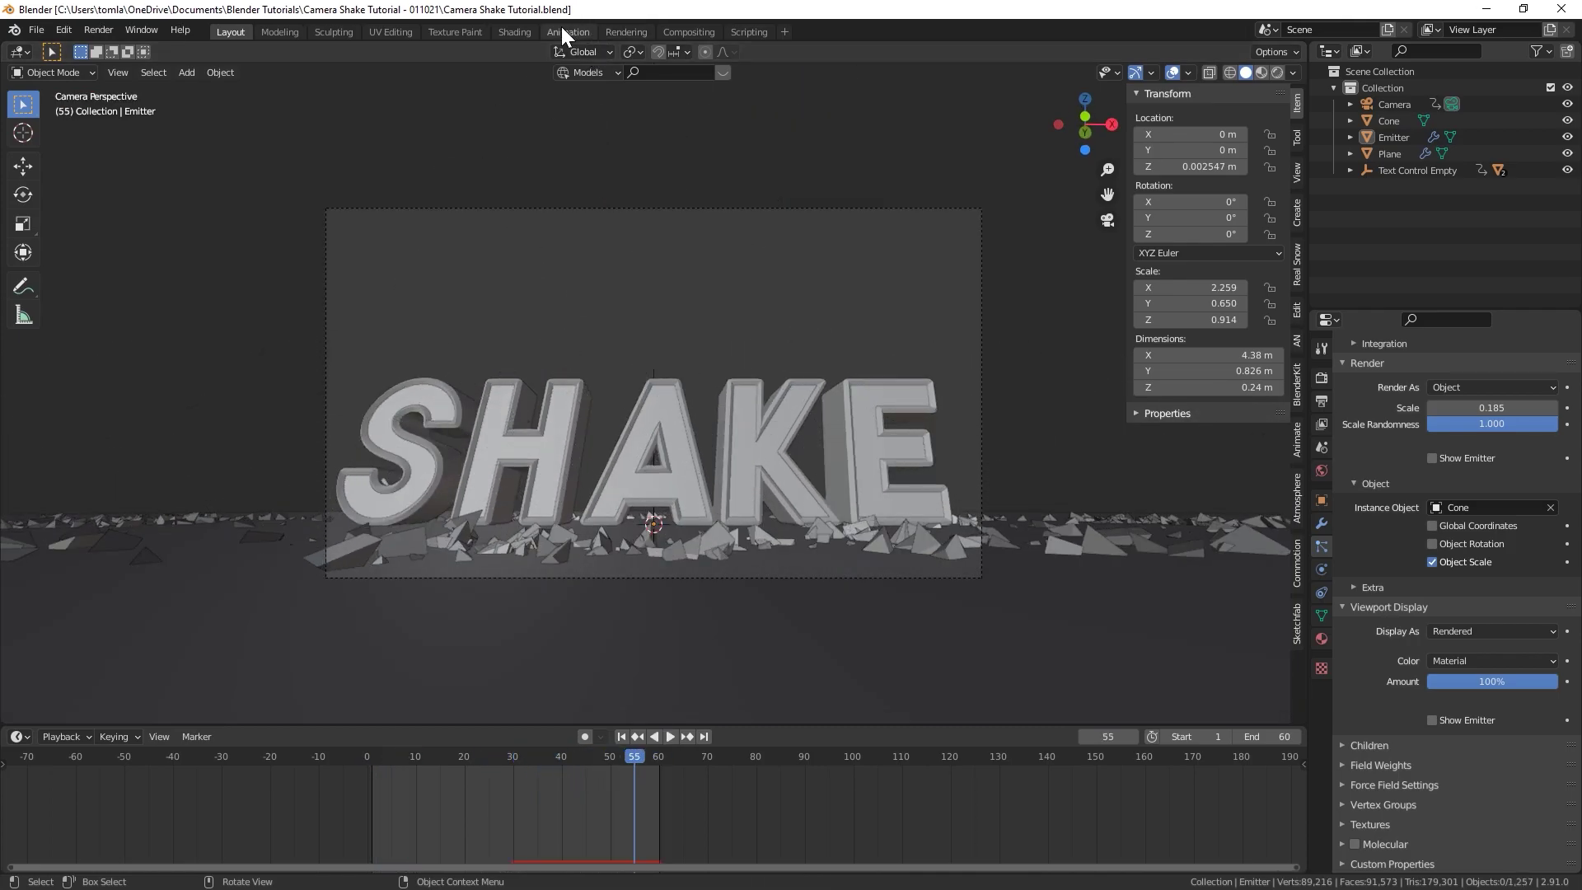
Step: Replay the impact from about frame 30, stop at frame 36, and save the file
left_click(514, 779)
key("space")
key("space")
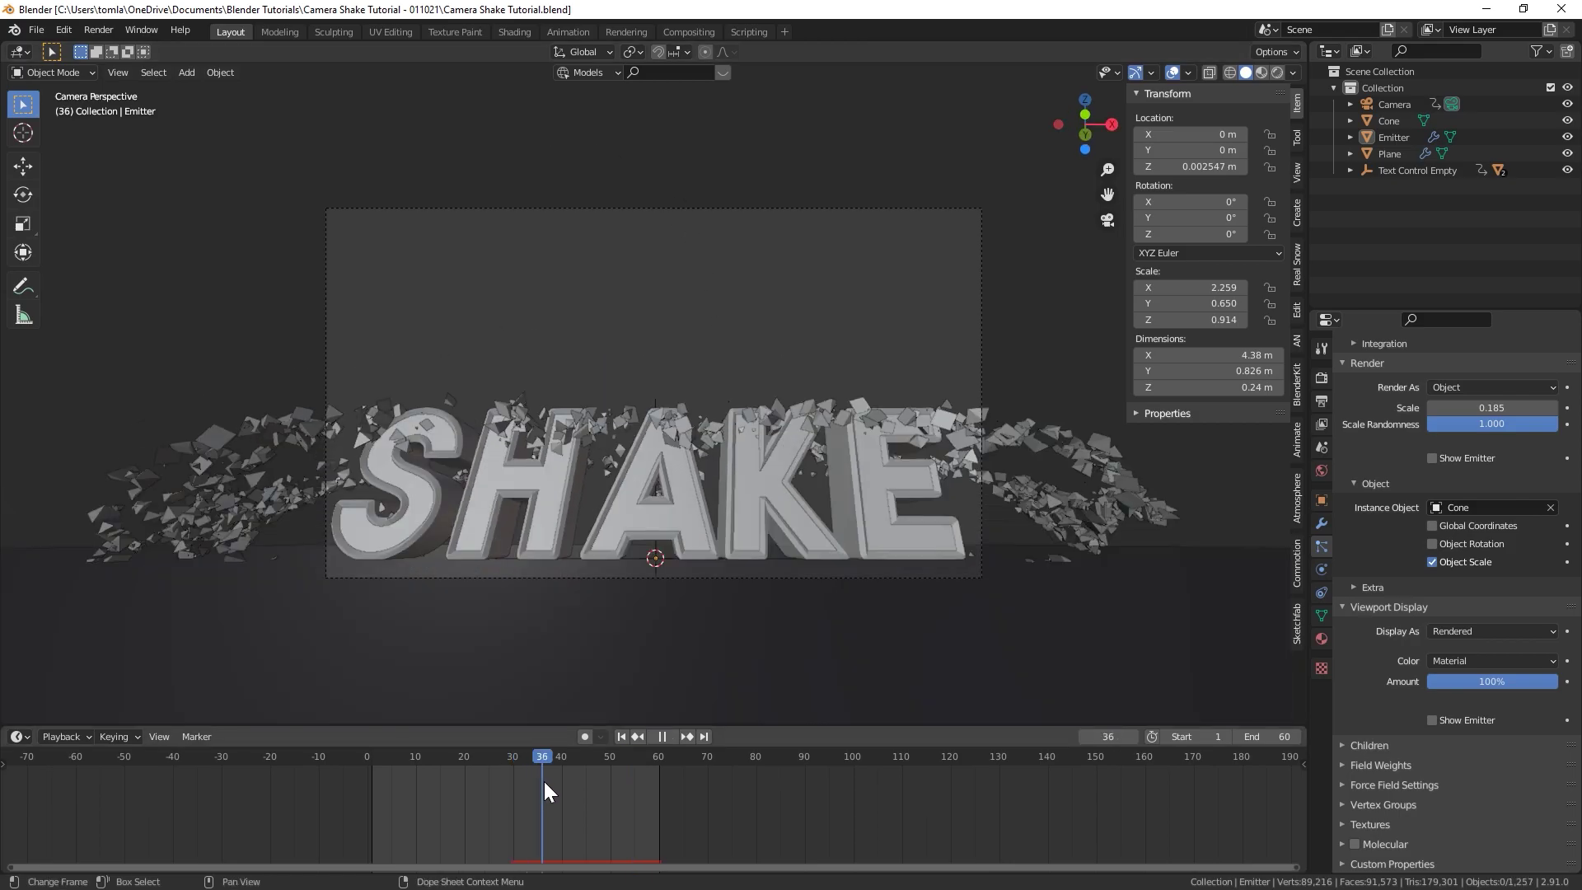
key("ctrl+s")
Step: Change the render engine to Cycles with GPU Compute as the device
left_click(1321, 377)
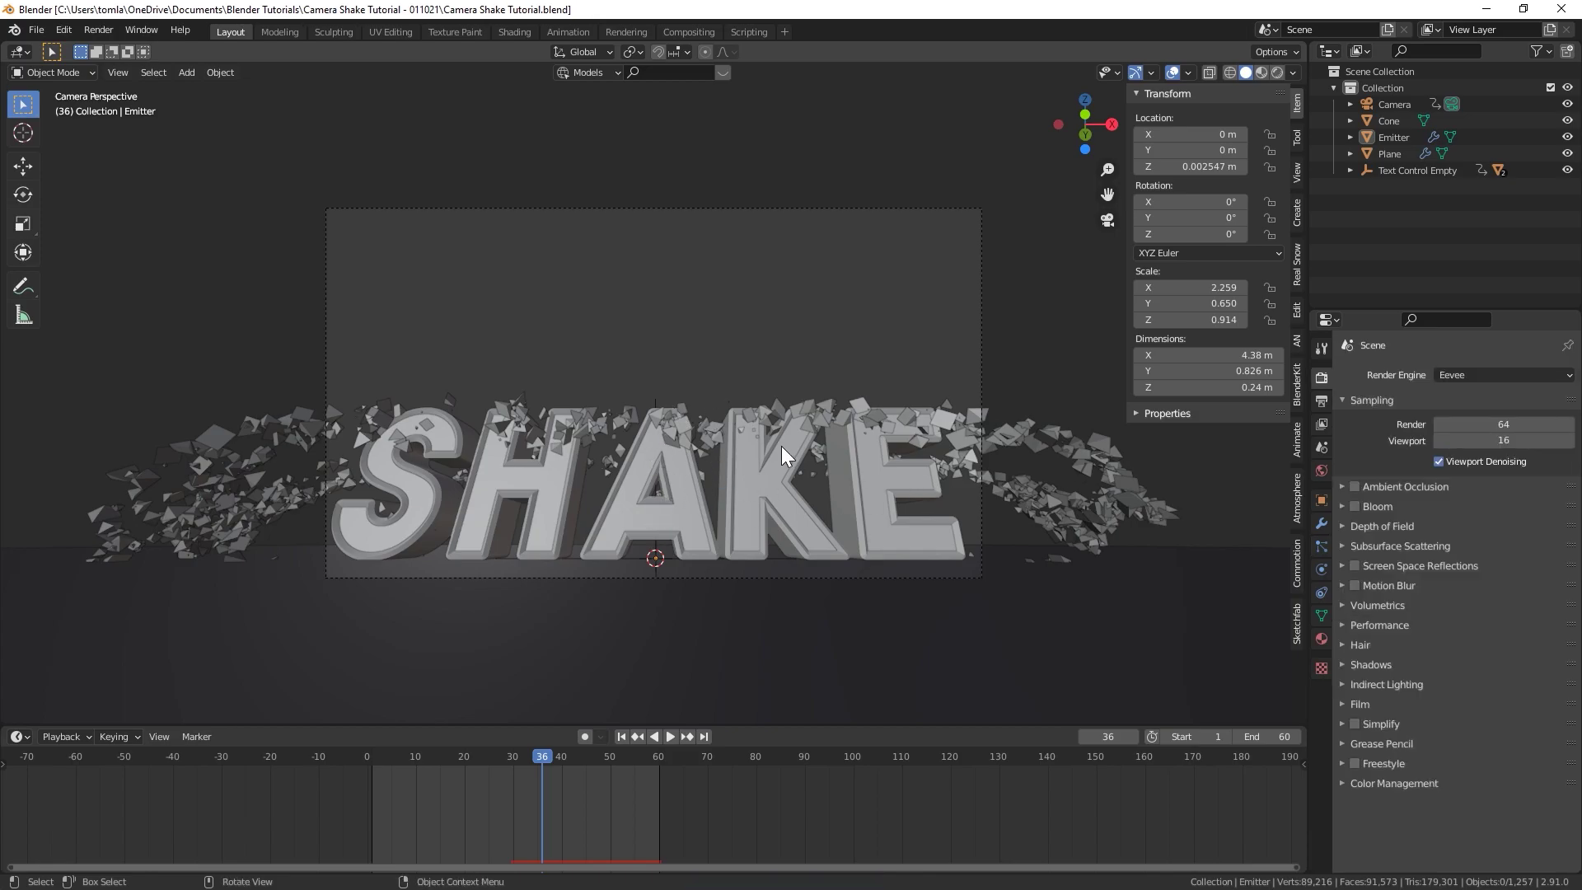
left_click(1459, 375)
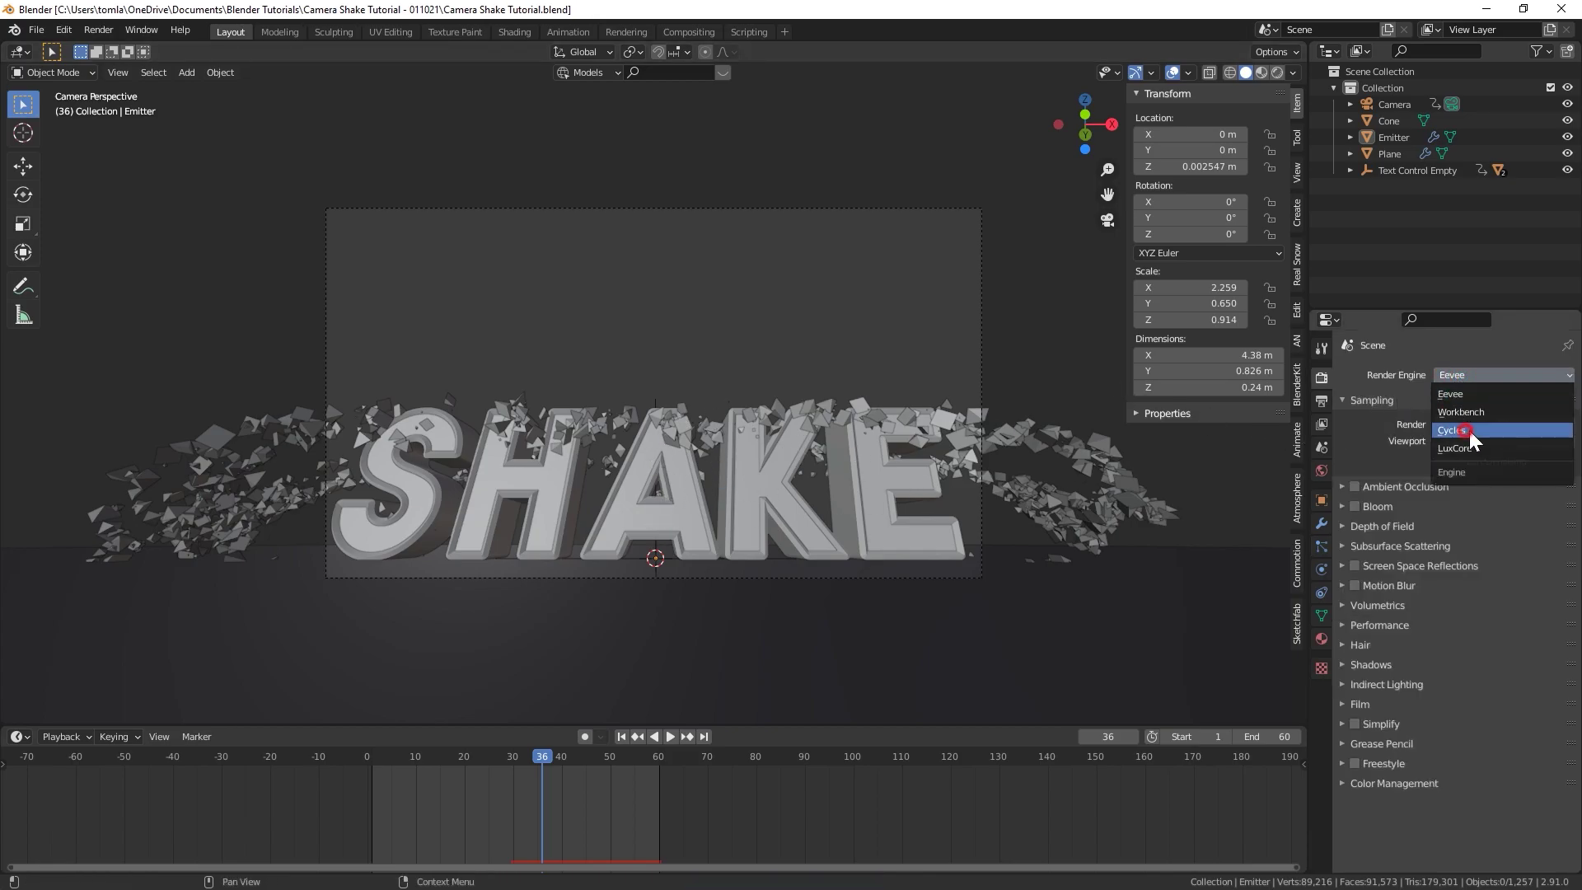
left_click(1468, 430)
left_click(1455, 415)
left_click(1456, 448)
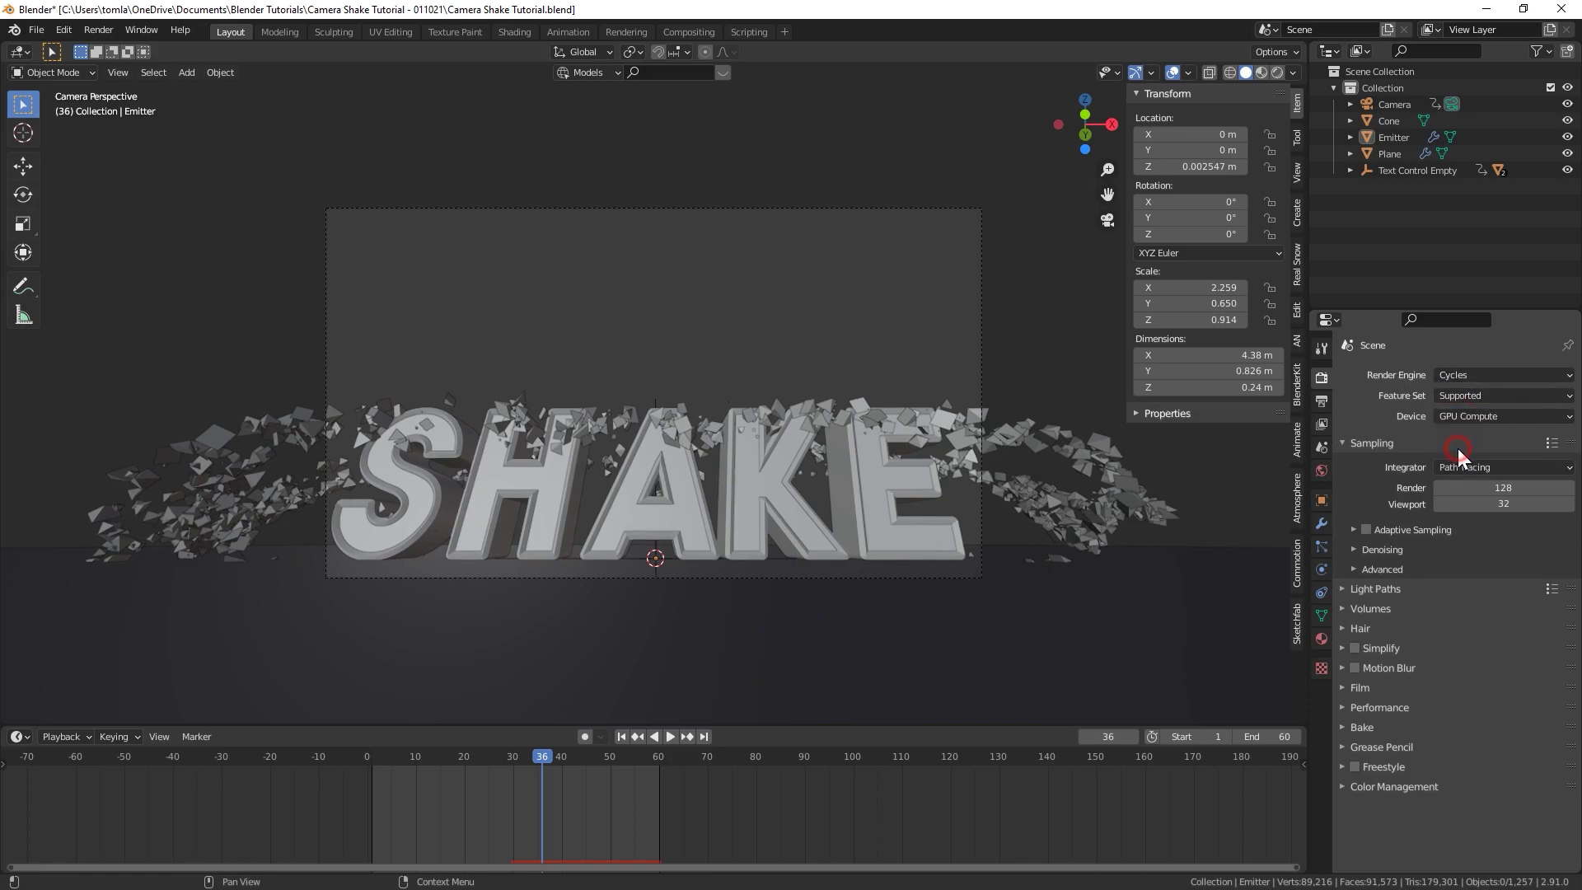
Step: Enable the Vector pass for the view layer and save the file
left_click(1323, 423)
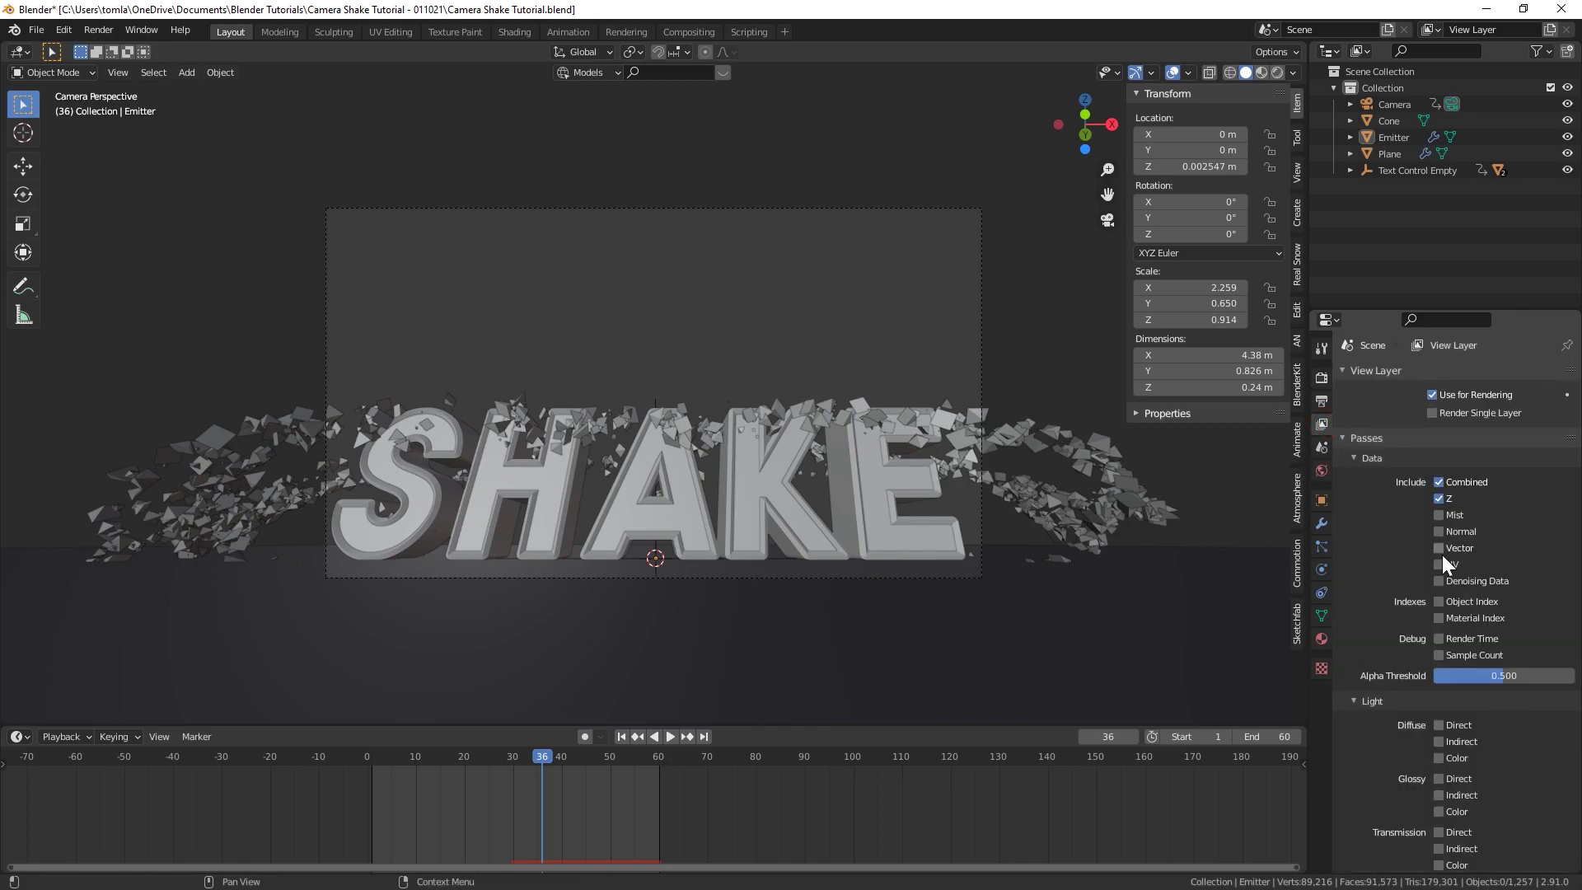
key("ctrl+s")
Step: Light the World with the environment texture cape_hill_4k.hdr, preview it in rendered shading, return to solid shading, and save
left_click(1321, 470)
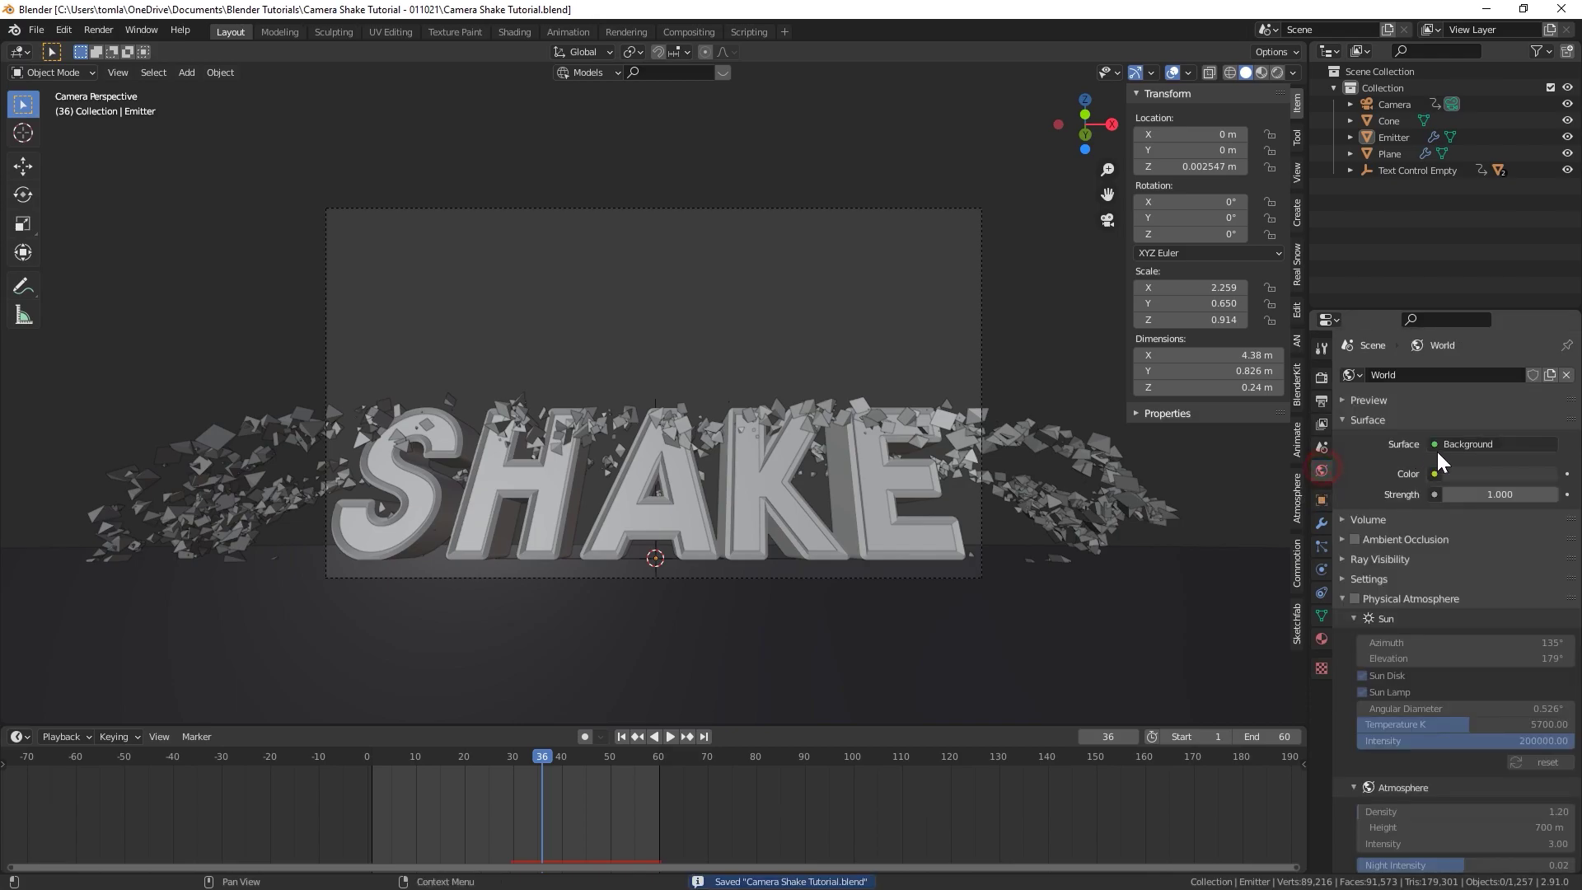
left_click(1434, 473)
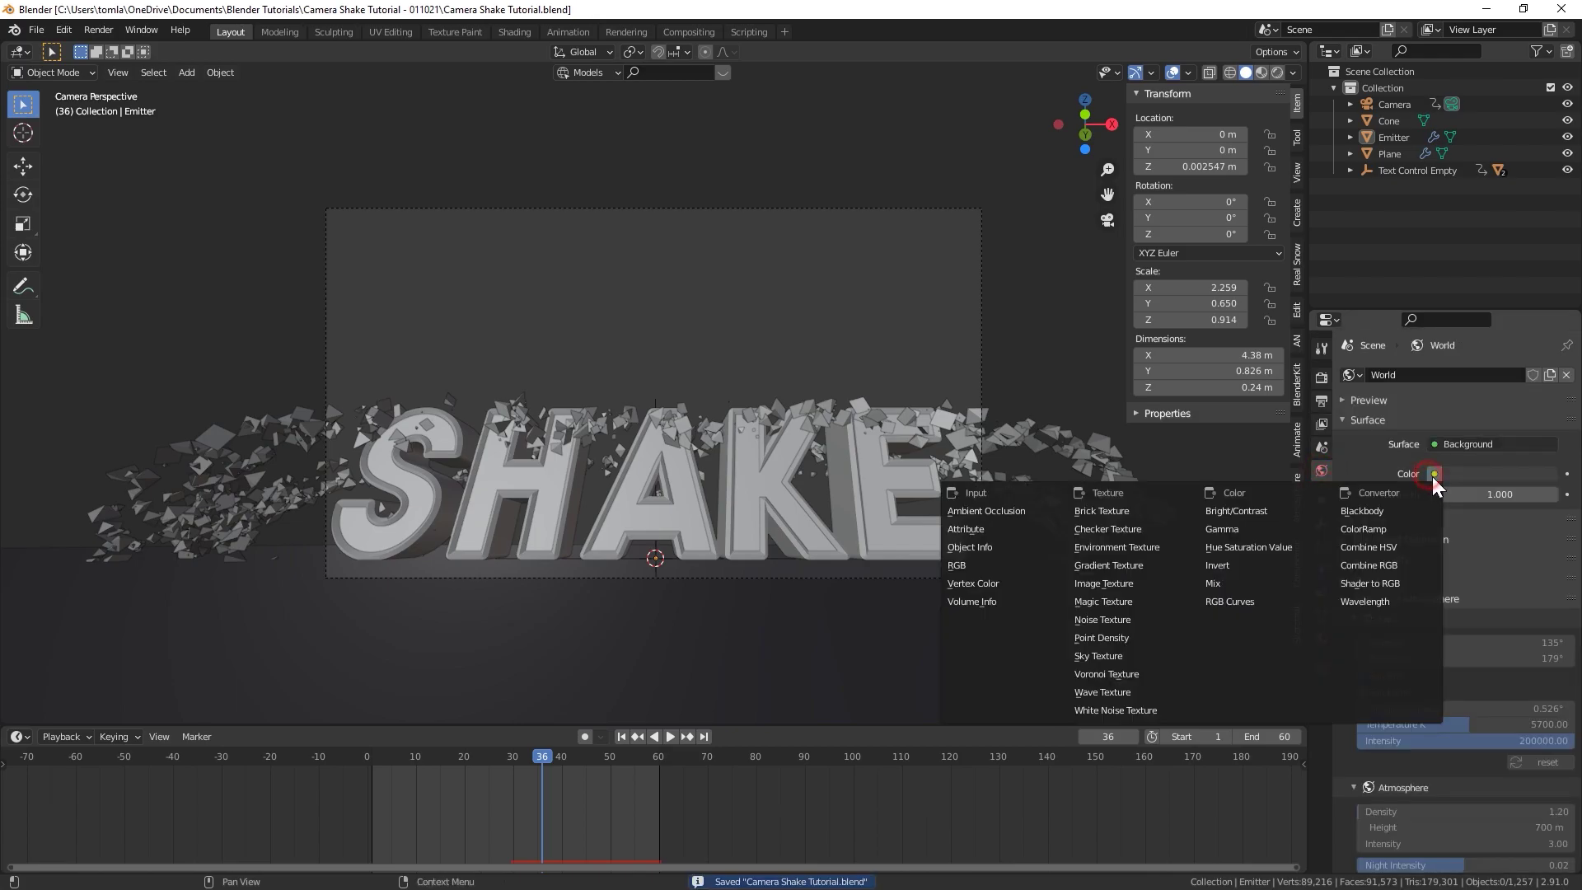
left_click(1122, 544)
left_click(1277, 72)
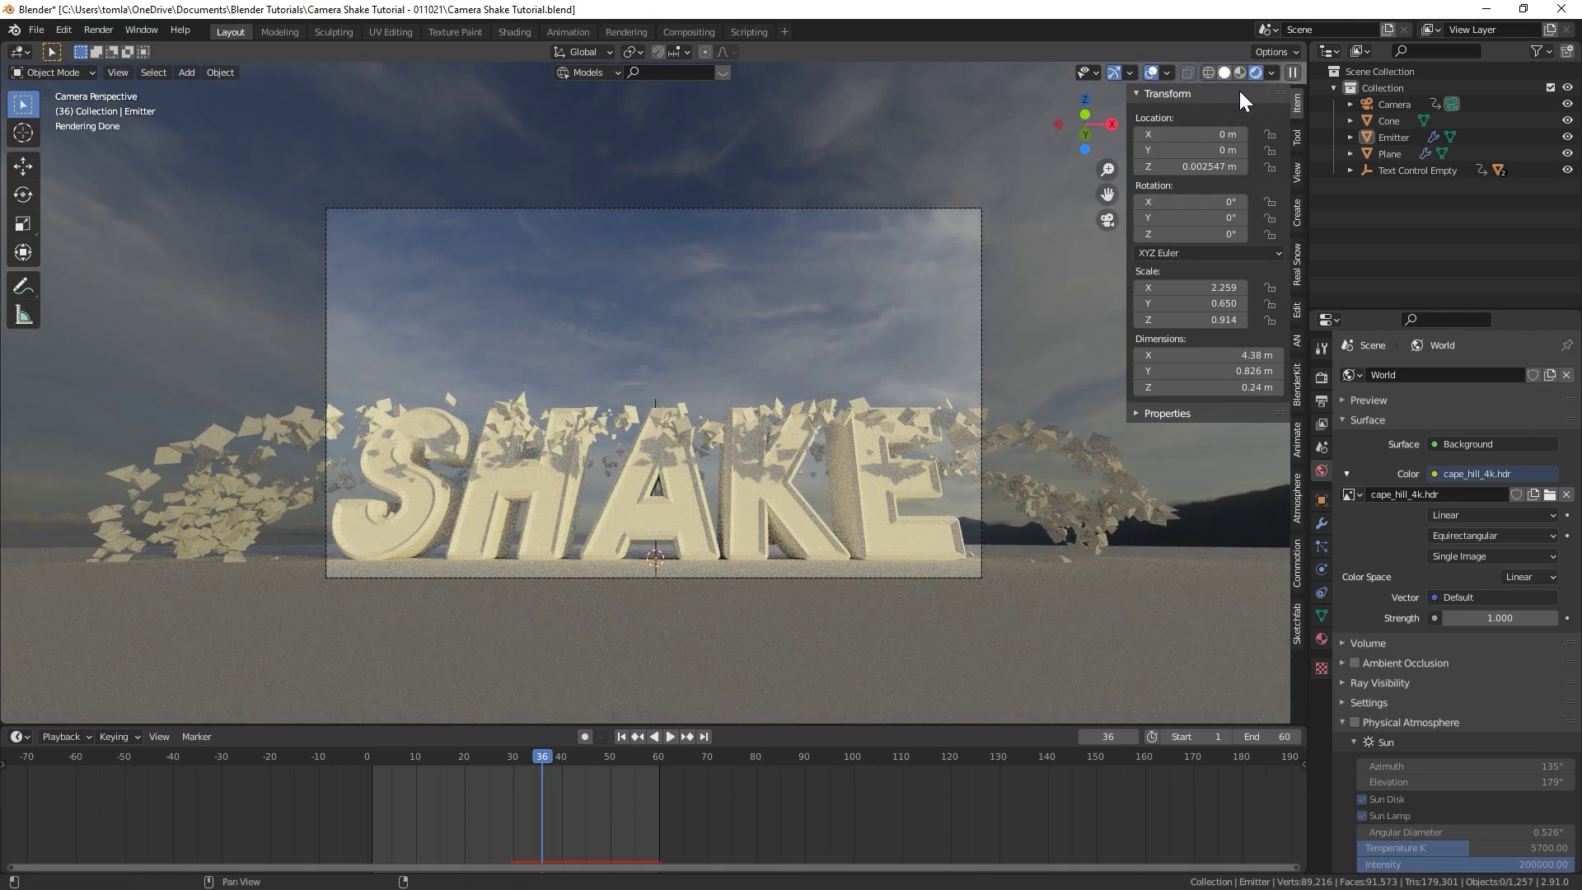
left_click(1224, 72)
key("ctrl+s")
Step: Render a still image of frame 36 and close the render window
left_click(98, 29)
left_click(113, 49)
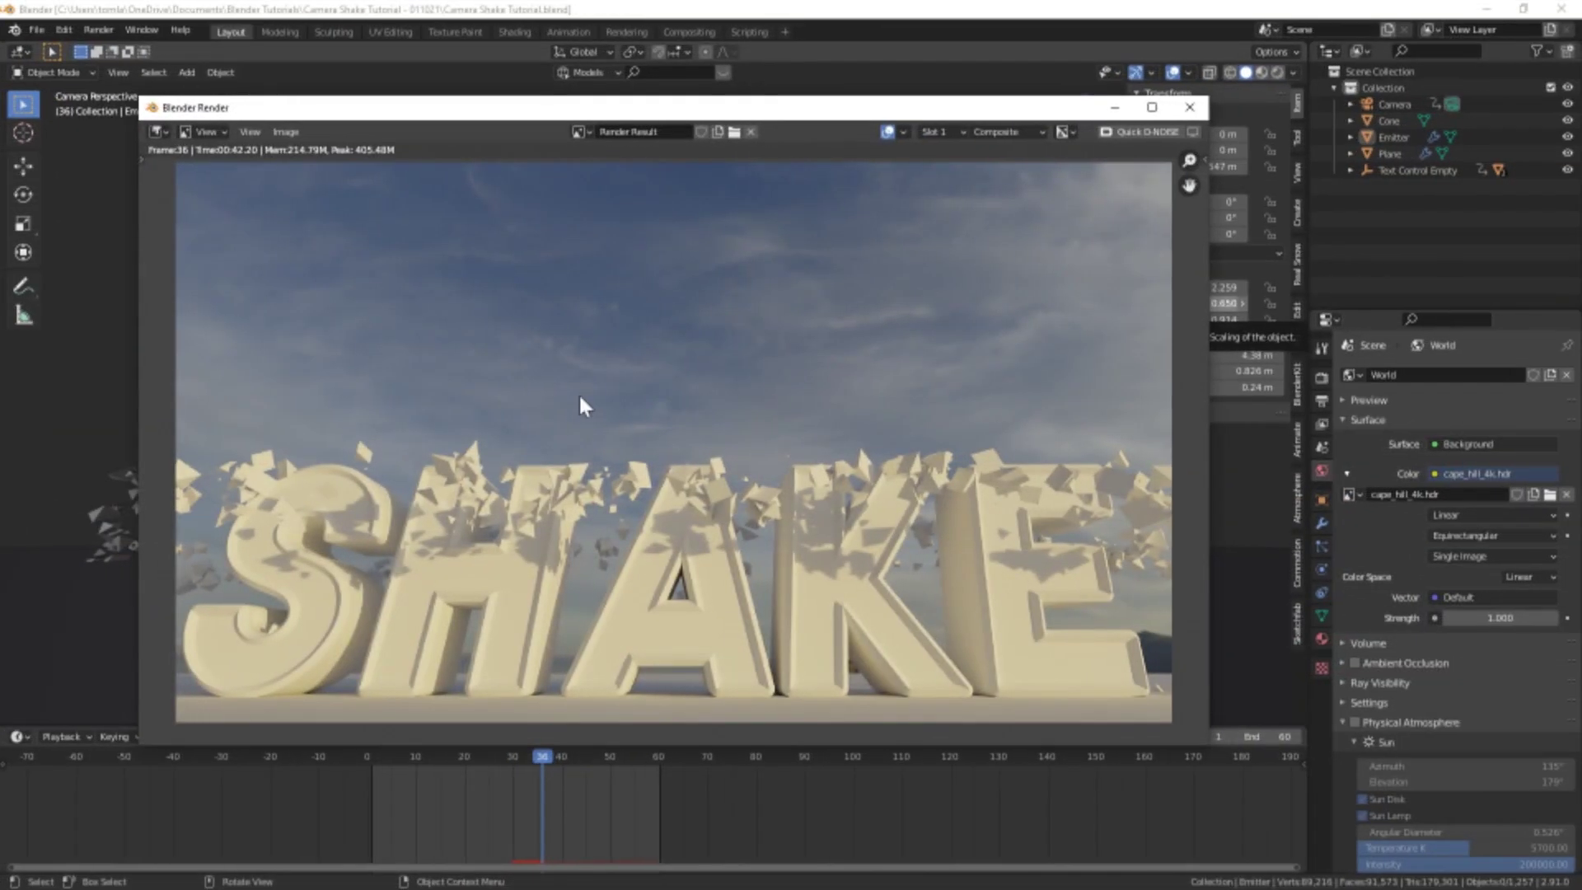
left_click(1190, 107)
Step: In the compositor, spread the Render Layers and Composite nodes apart and add a connected Viewer node above Composite
left_click(673, 32)
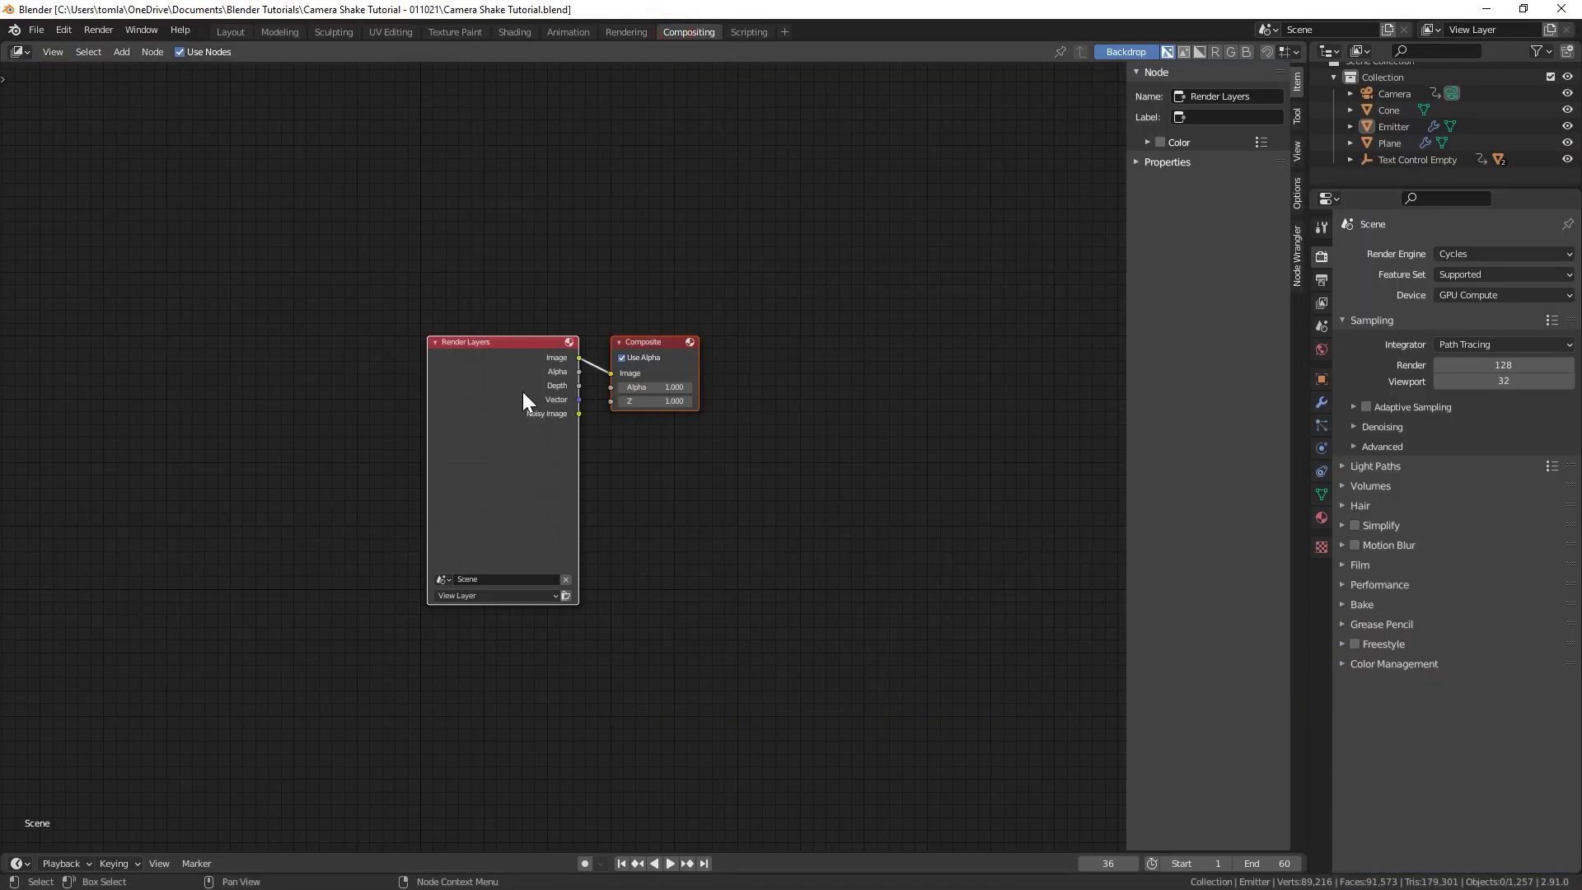
left_click(280, 382)
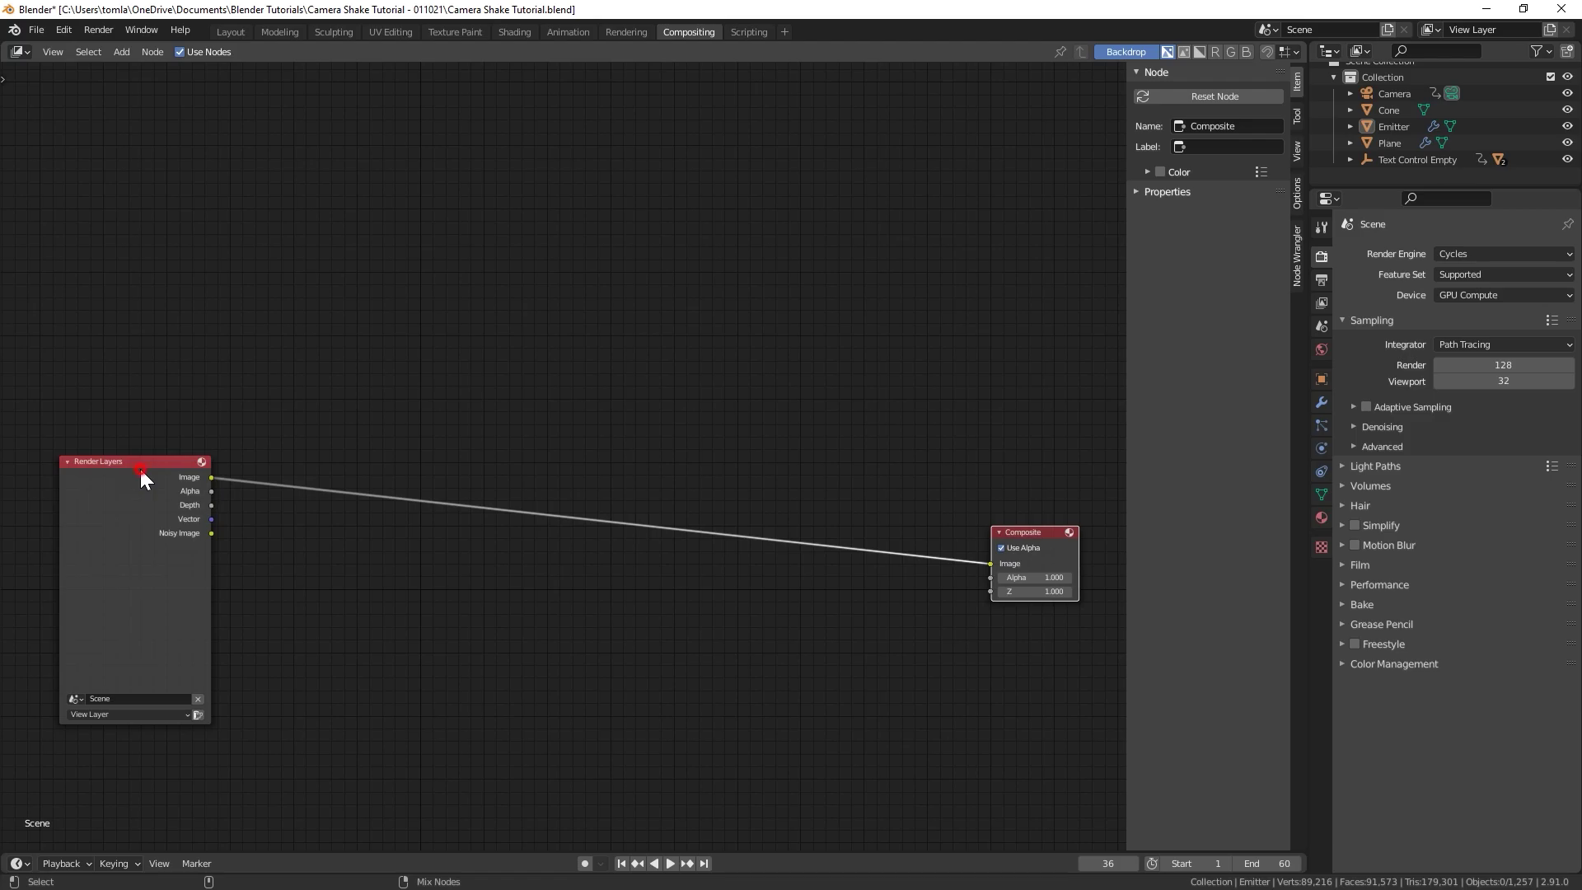
left_click(140, 466, "ctrl+shift")
left_click_drag(309, 477, 976, 447)
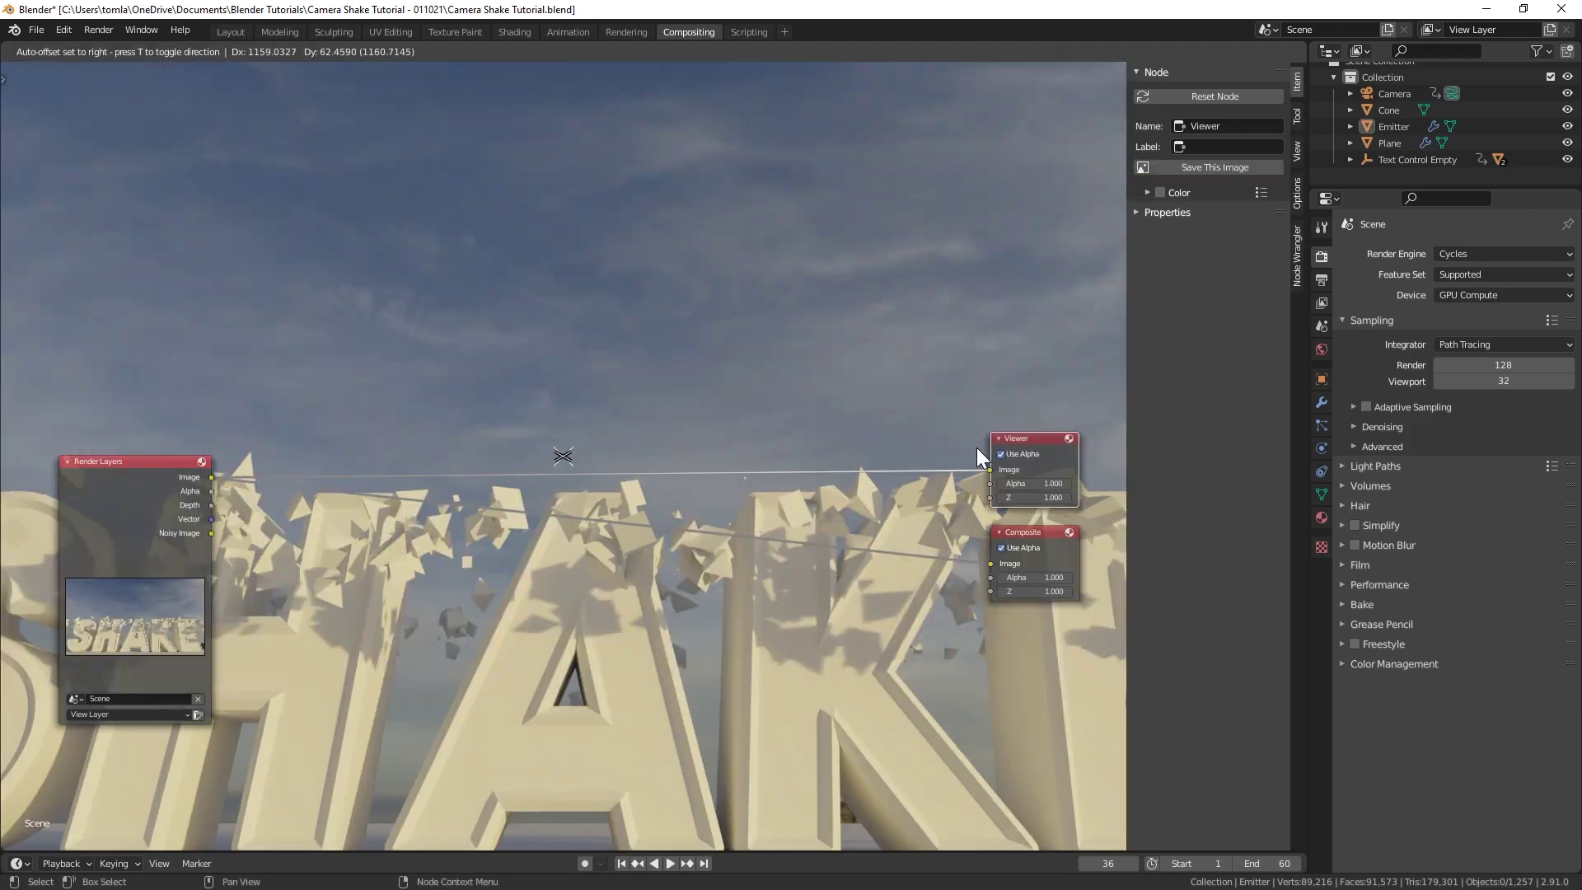
Step: Fit the render backdrop to the node editor, reduce its zoom to 0.51, and move it up to offset 4, 190
scroll(988, 441, "down", 1)
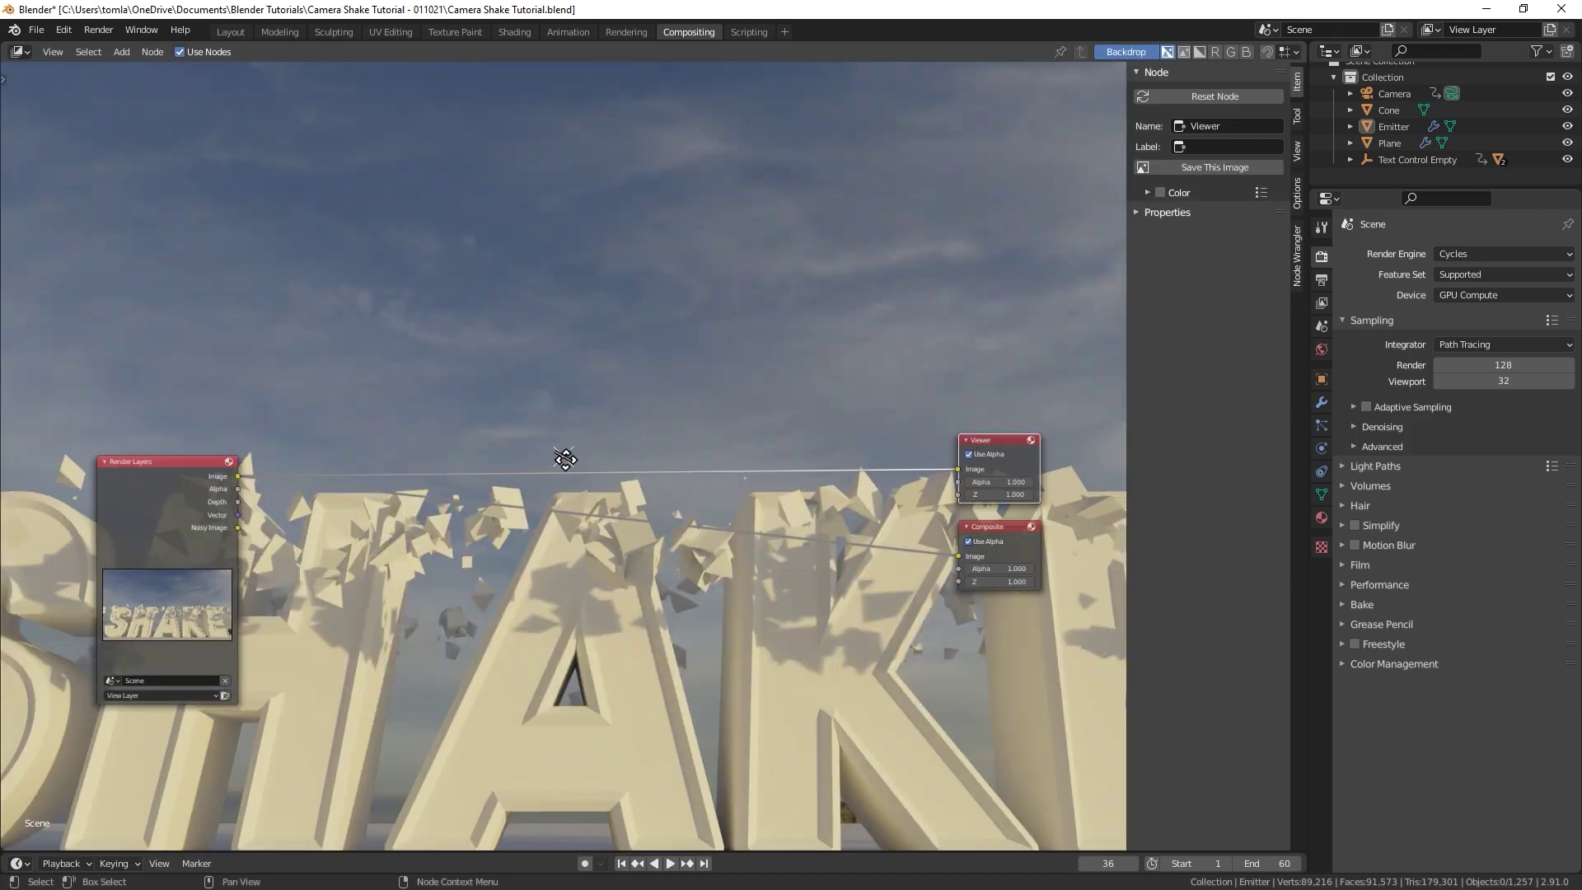
middle_click_drag(563, 454, 537, 125, "alt")
left_click(1297, 150)
left_click(1208, 191)
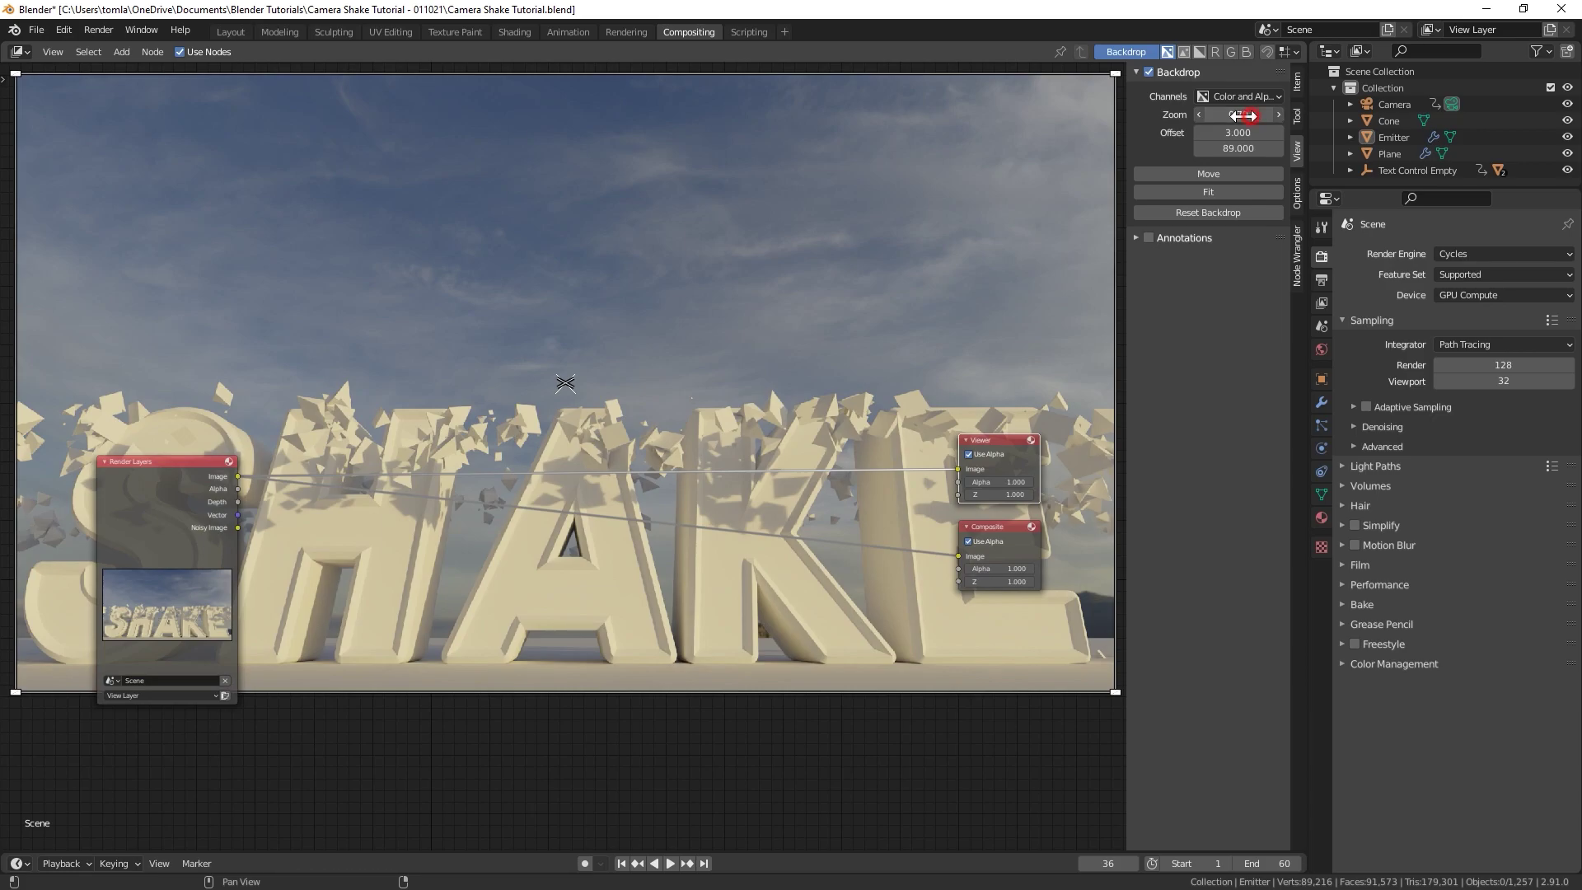
left_click_drag(1240, 115, 1208, 121)
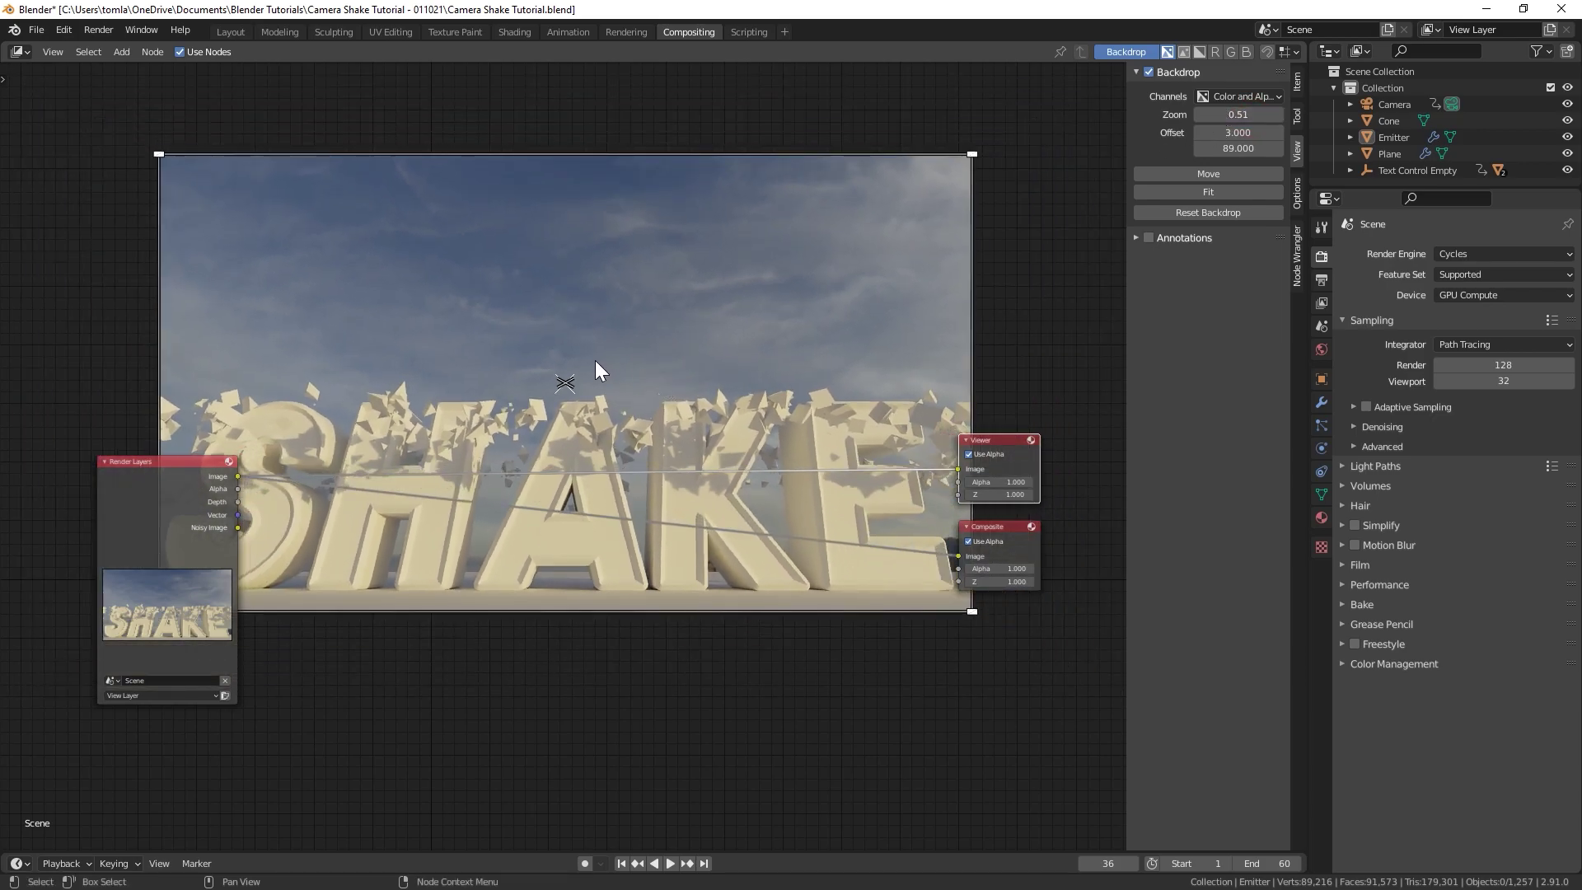
left_click_drag(563, 381, 565, 298)
Step: Move the Render Layers, Viewer and Composite nodes together into the empty area below the backdrop image
left_click_drag(52, 443, 1083, 655)
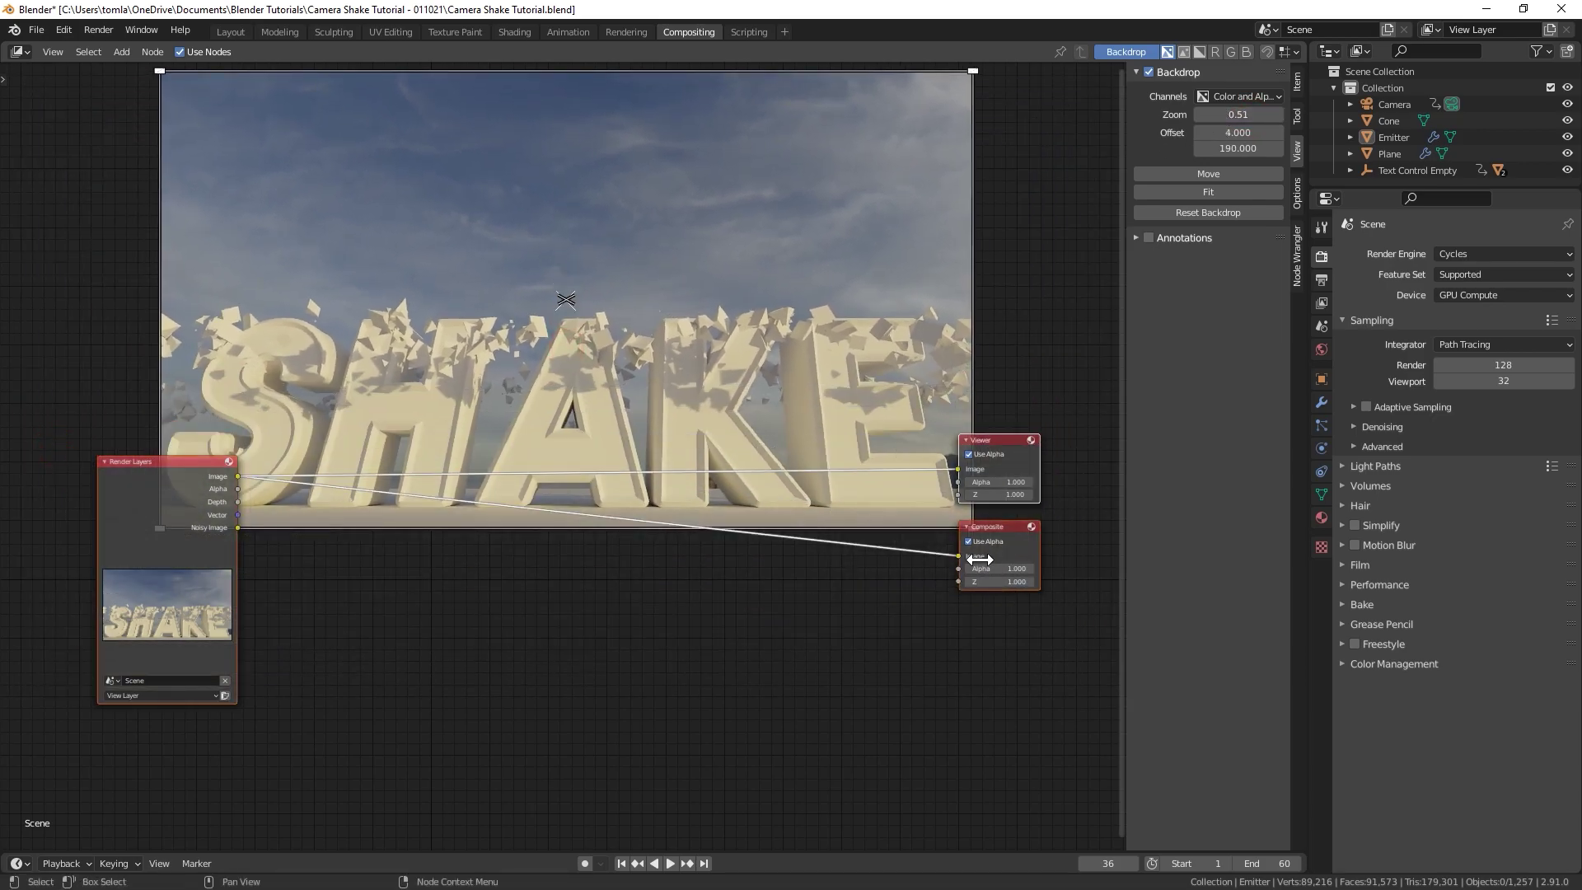
left_click_drag(1009, 545, 1006, 728)
left_click(1004, 729)
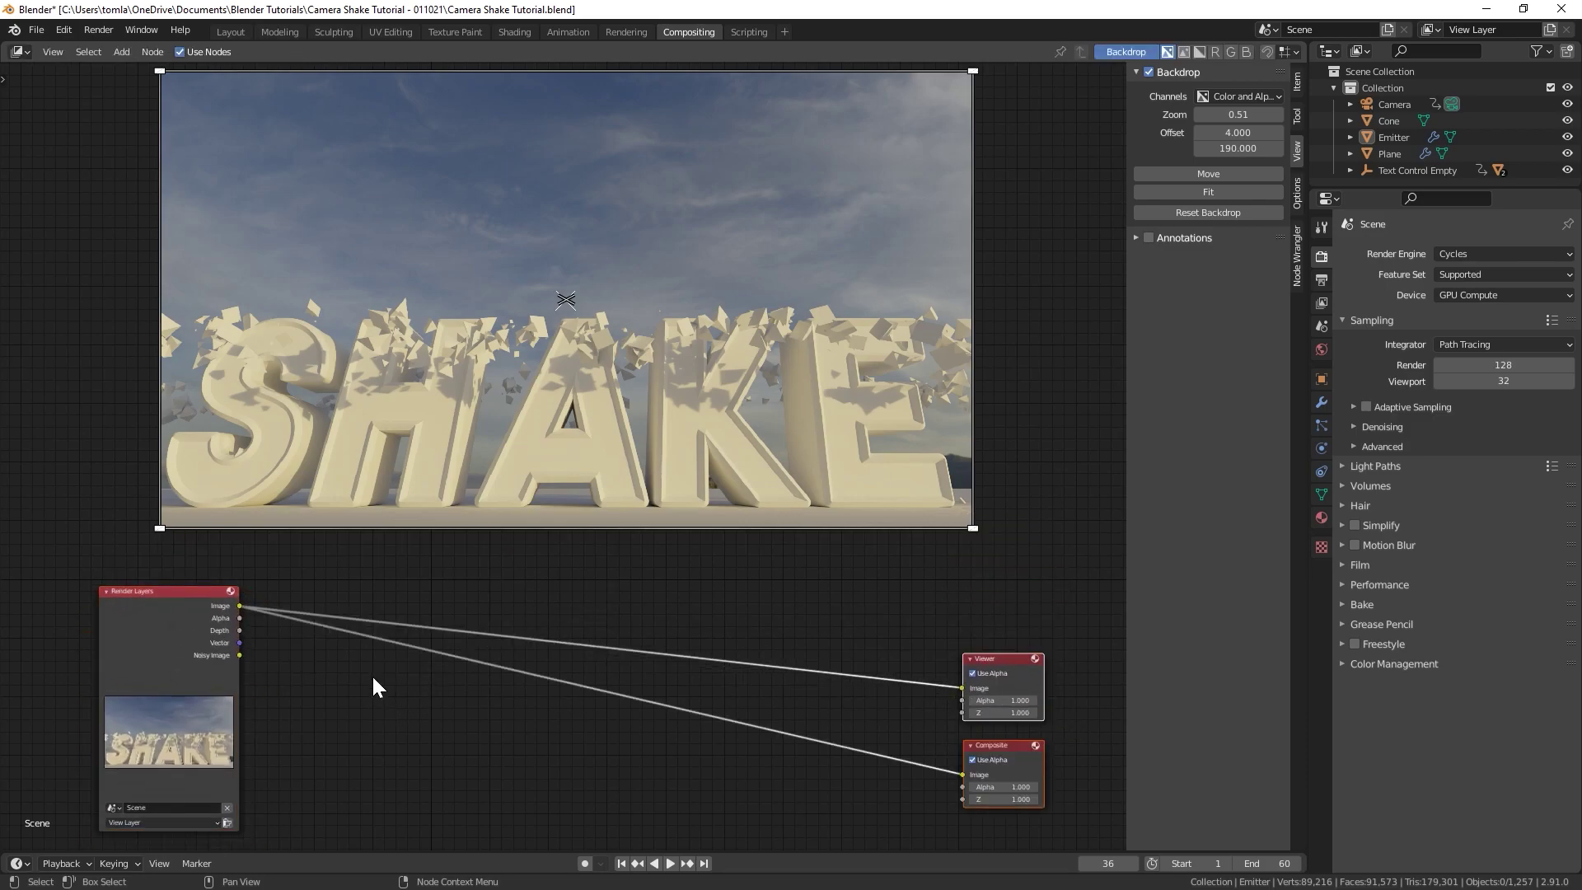
Step: Insert a Vector Blur filter node after the Render Layers Image output and feed its result to both Viewer and Composite
key("shift+a")
mouse_move(314, 755)
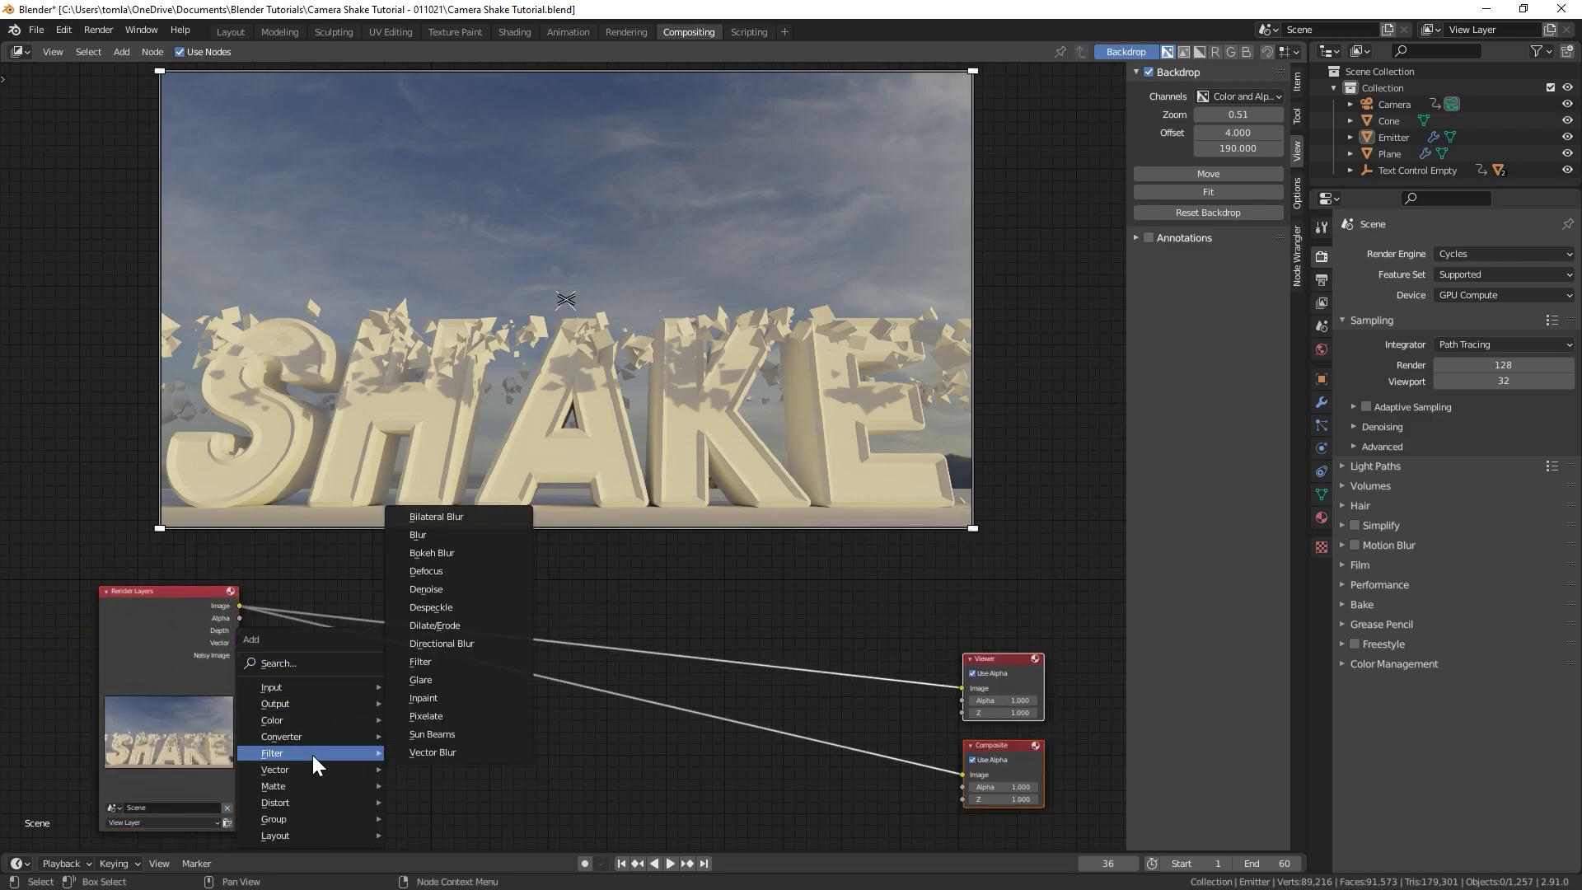
left_click(442, 753)
left_click(436, 723)
left_click_drag(478, 650, 962, 773)
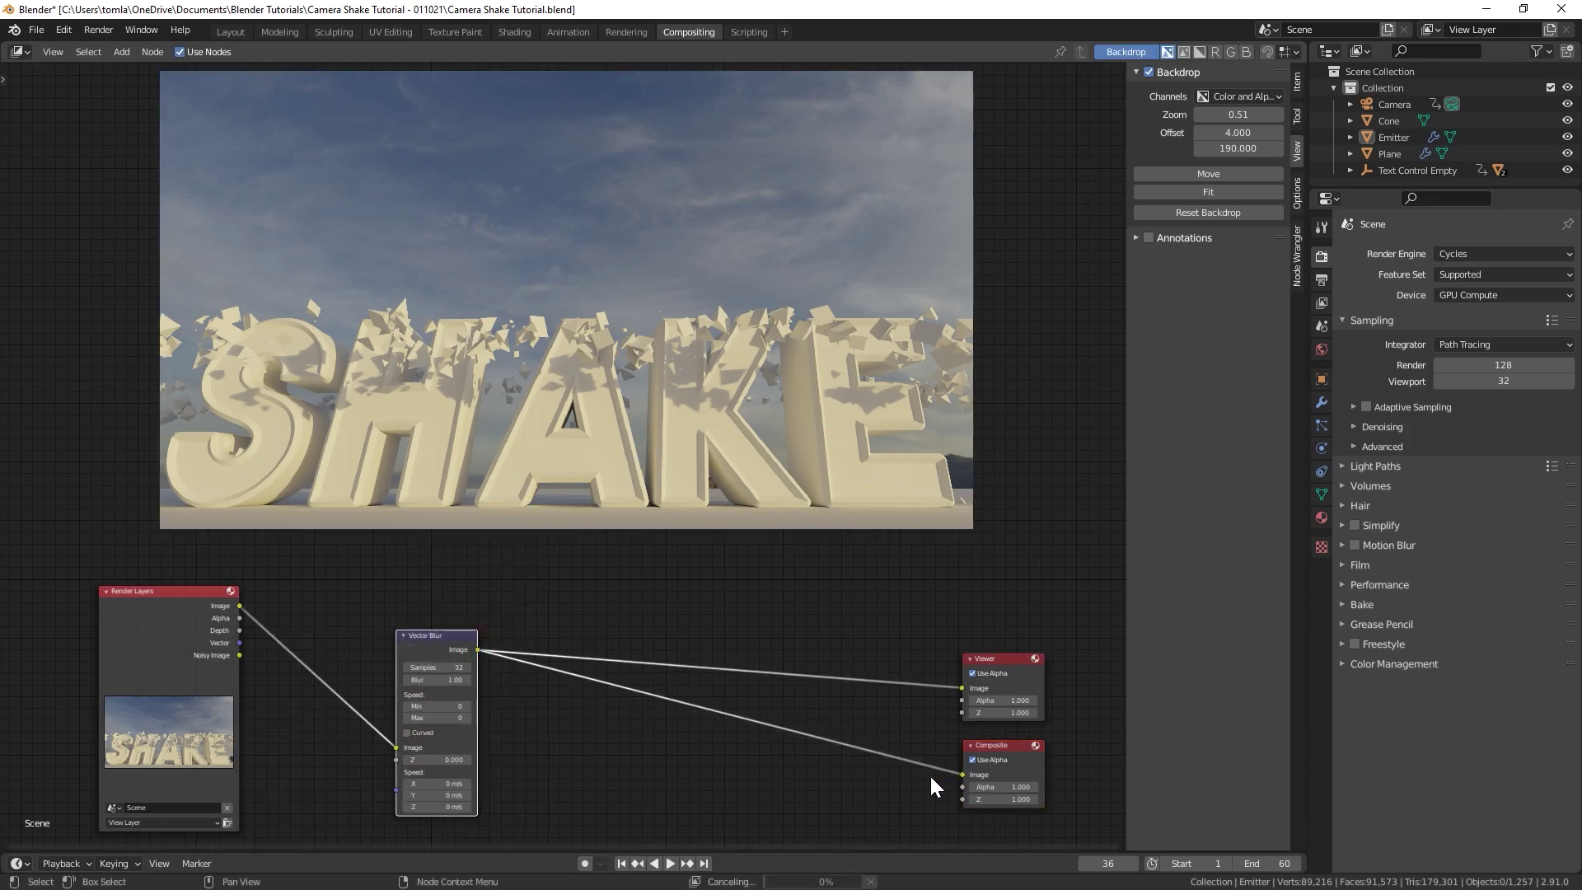
Step: Connect the Render Layers Depth output to the Vector Blur's Z input and the Vector output to its Speed input
scroll(632, 734, "up", 1)
left_click_drag(154, 676, 334, 758)
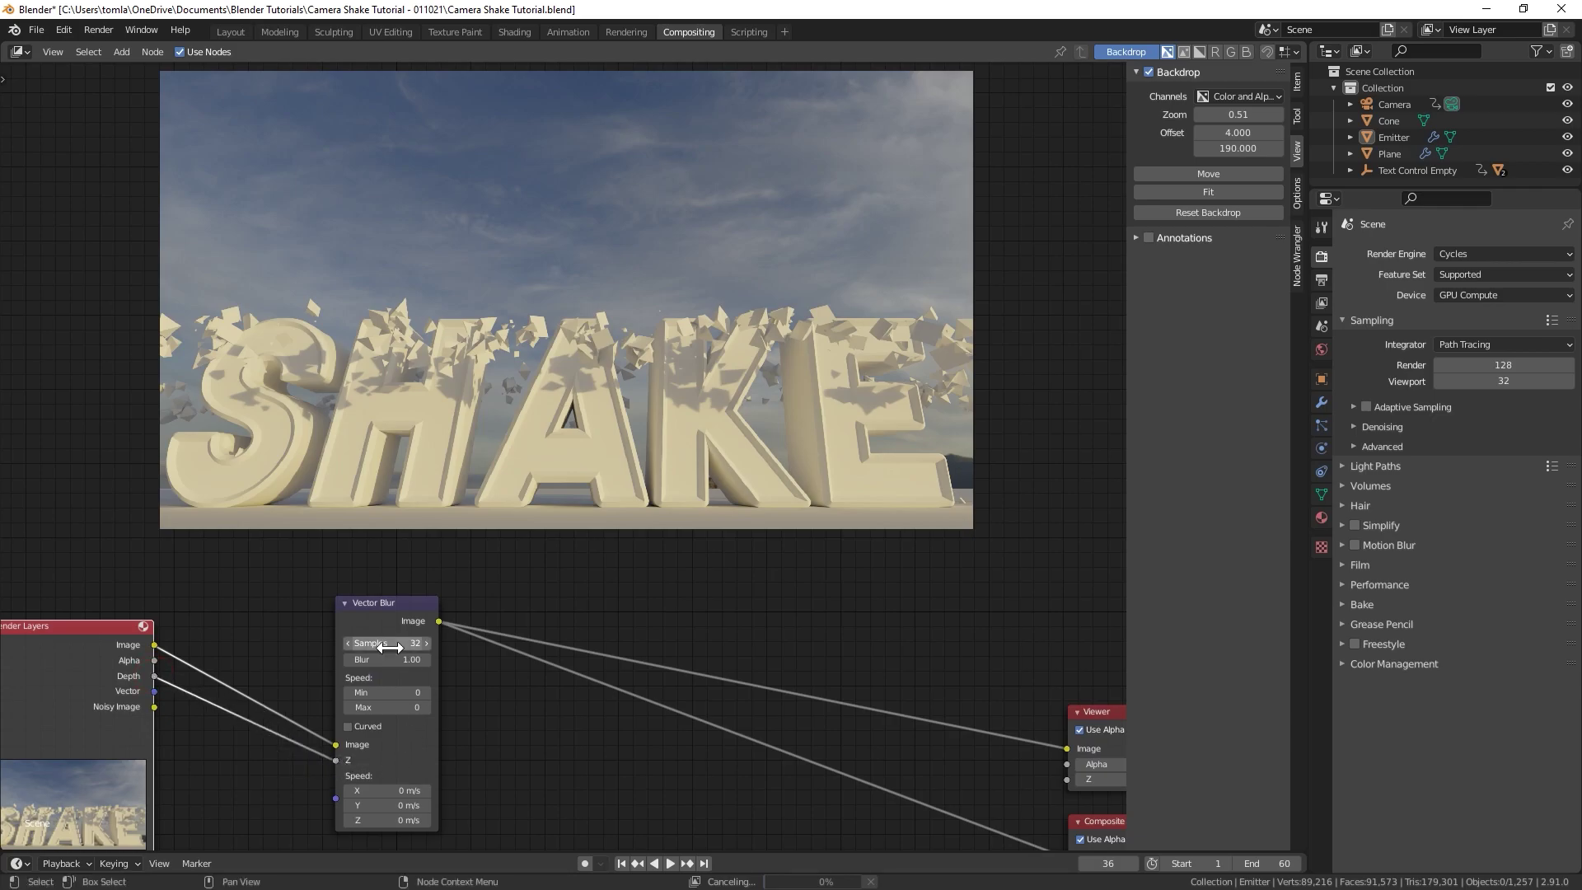
left_click_drag(154, 691, 336, 798)
Step: Enable Curved on the Vector Blur node and set its Samples to 64
left_click(348, 727)
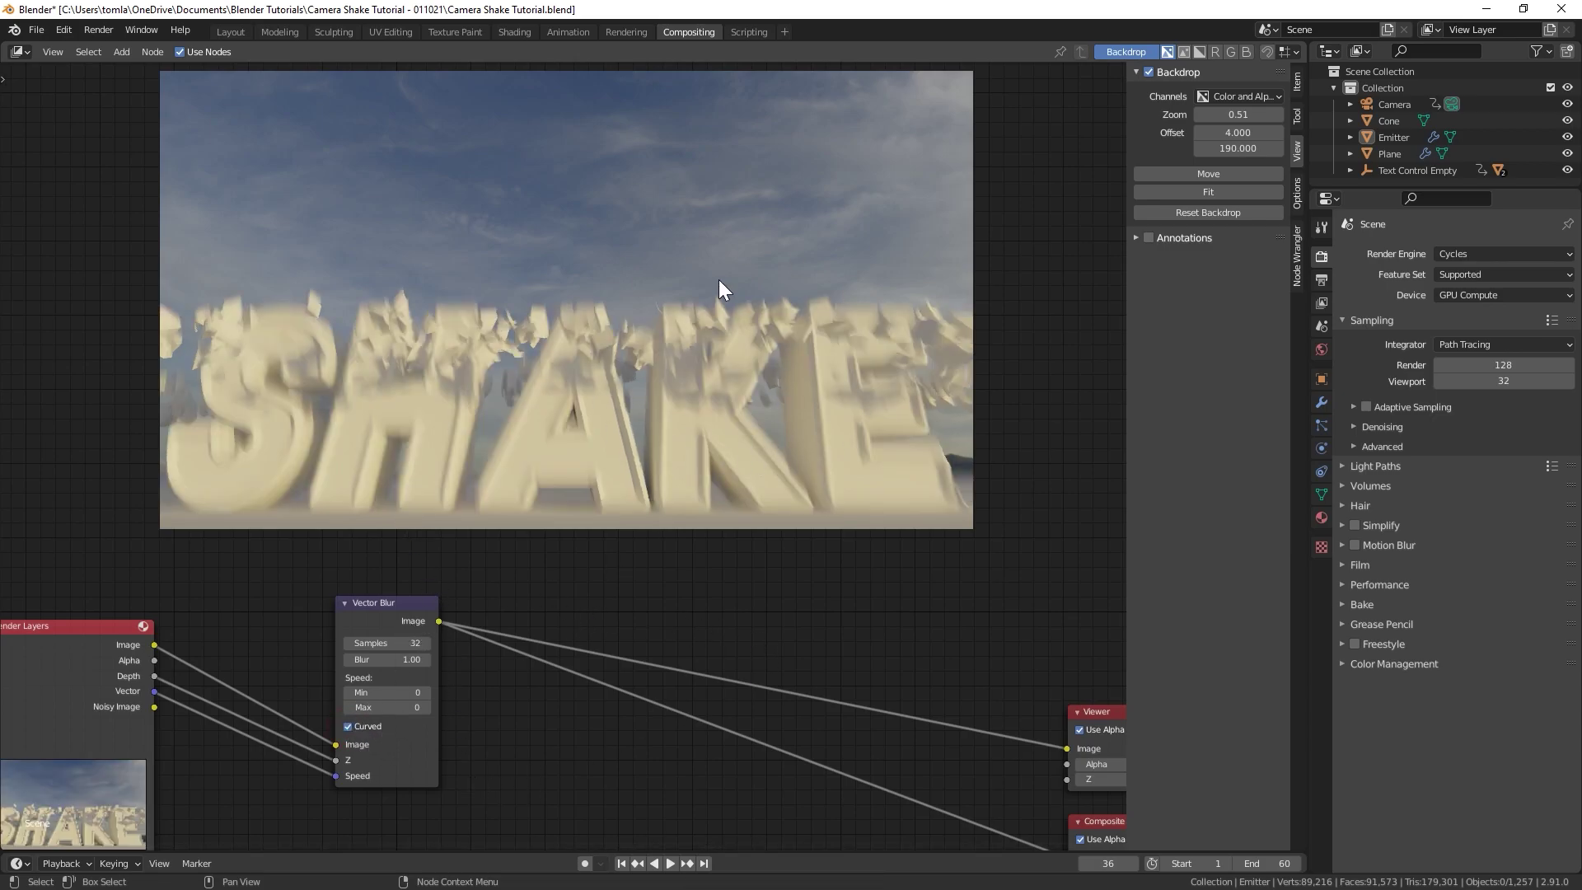
left_click(397, 642)
type("64")
key("Return")
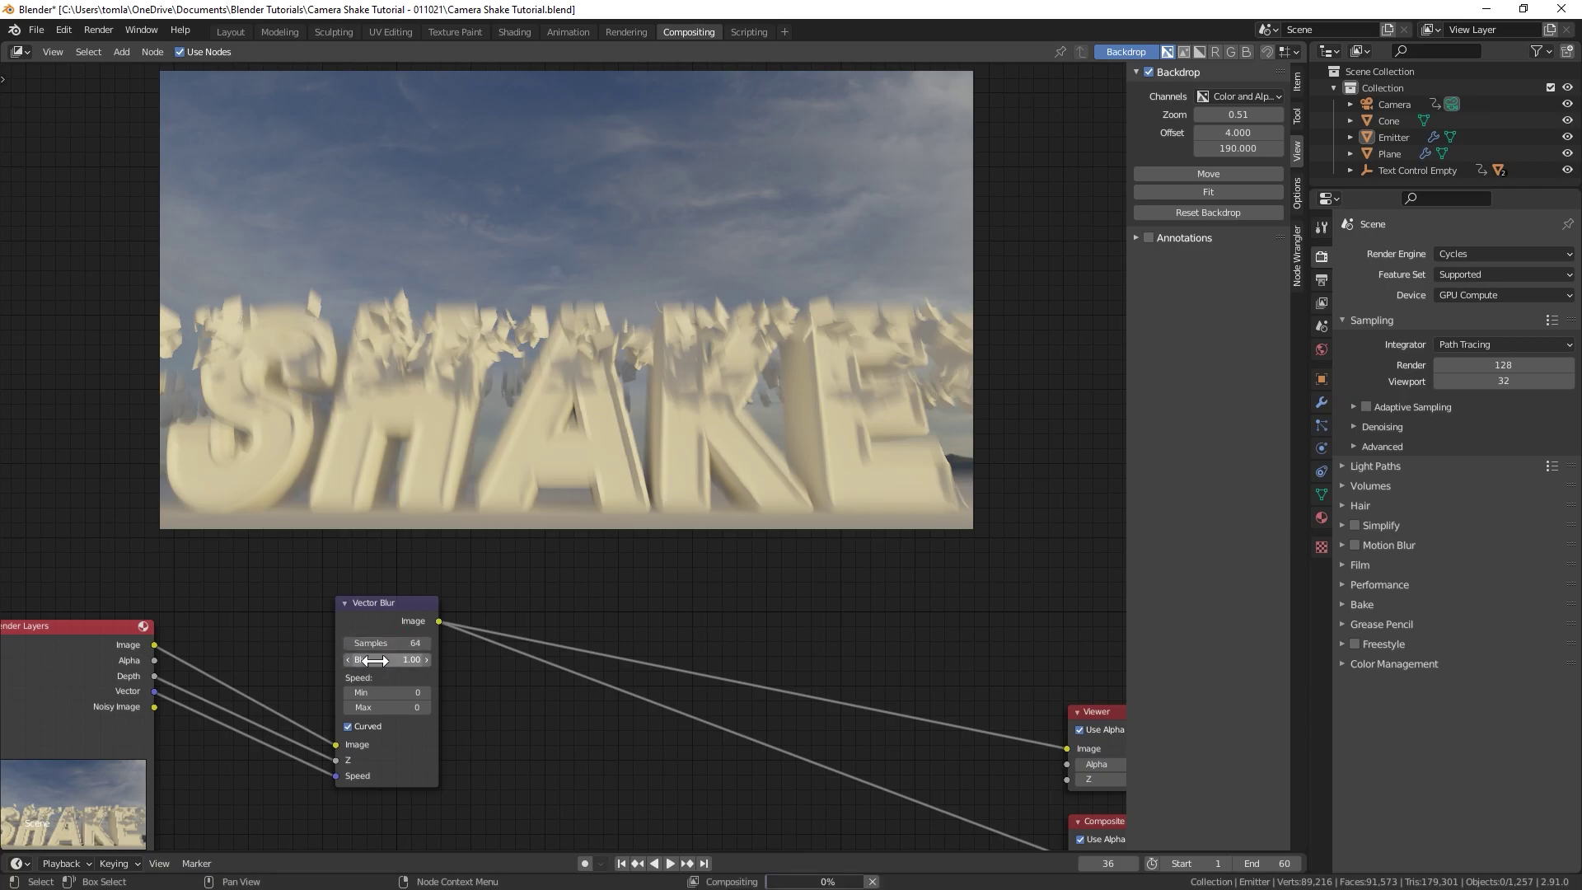